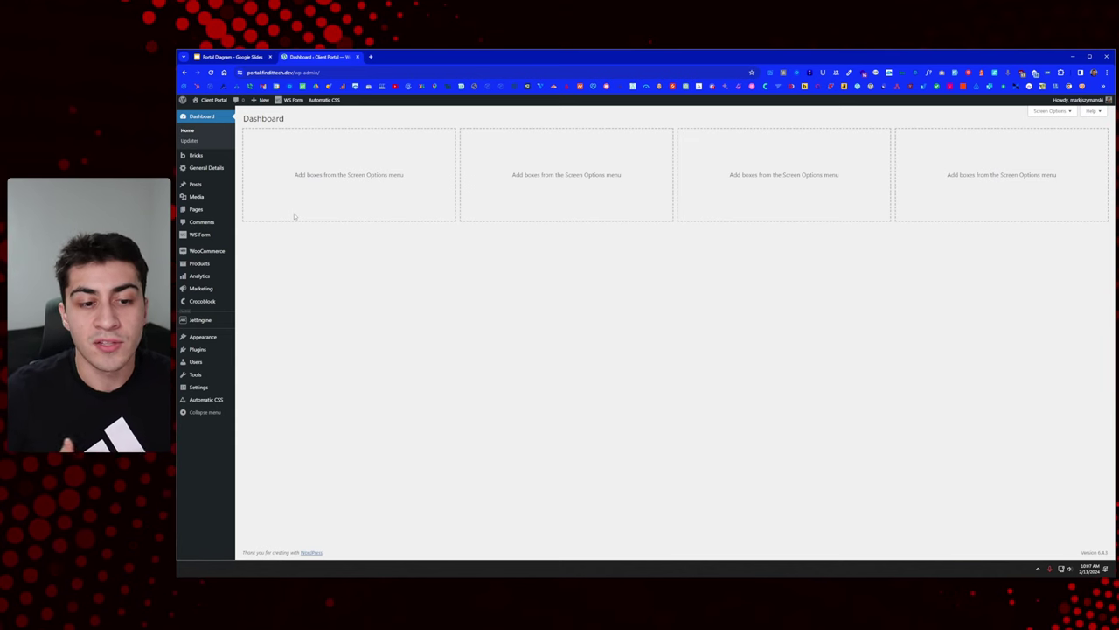
Step: Start a new custom post type in JetEngine
{"action": "mouse_move", "coordinate": [217, 320]}
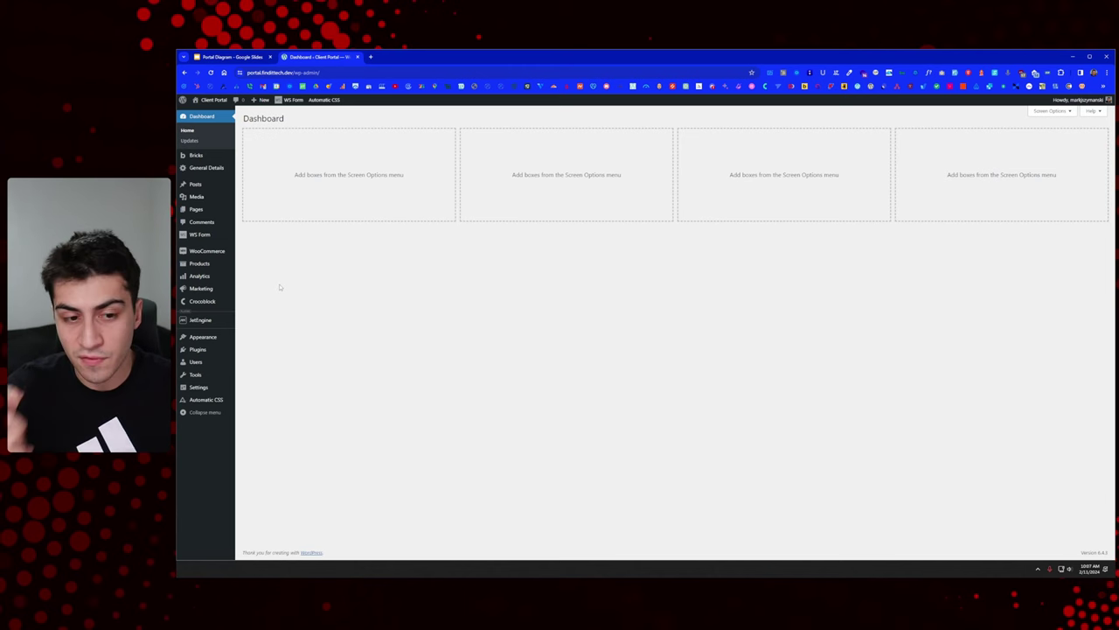
{"action": "mouse_move", "coordinate": [201, 187]}
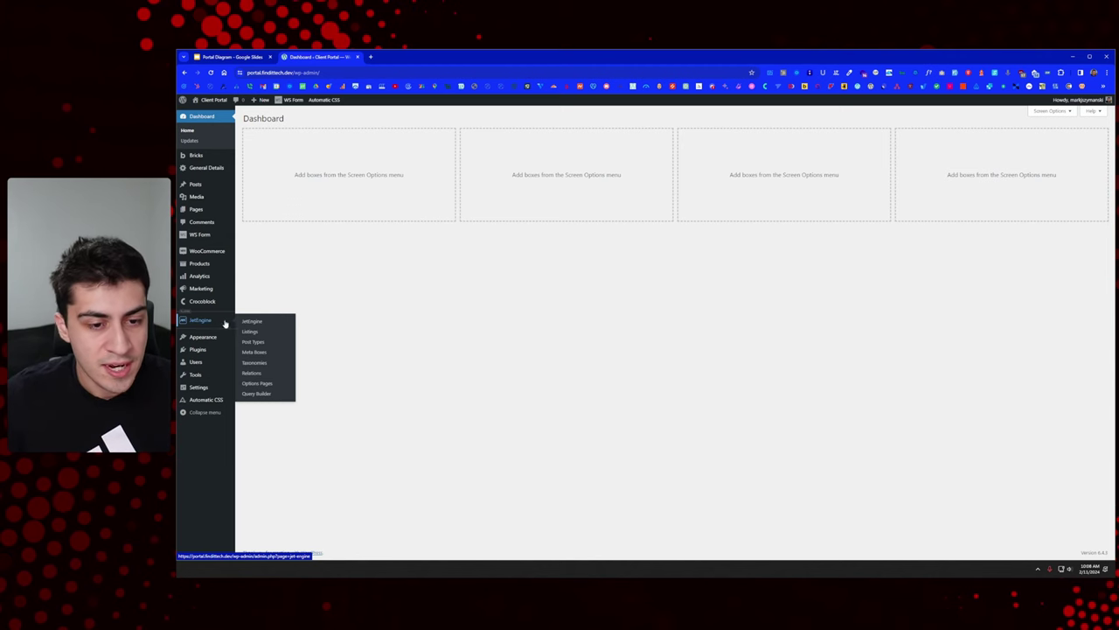
{"action": "left_click", "coordinate": [257, 344]}
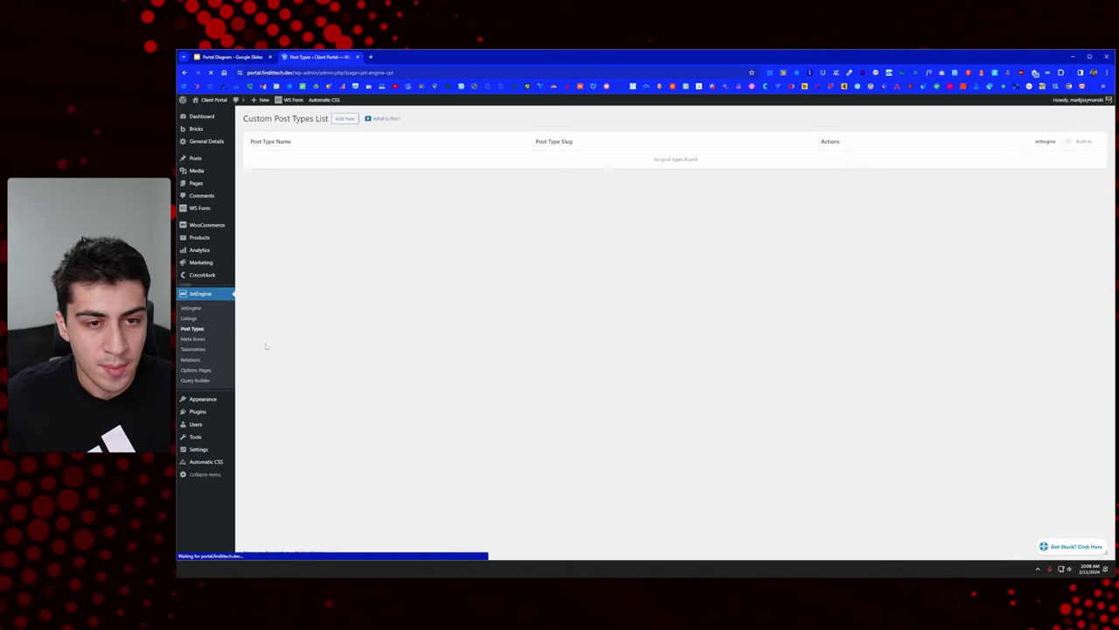
{"action": "left_click", "coordinate": [343, 119]}
Step: Name the new post type Websites, letting its slug generate from the name
{"action": "left_click", "coordinate": [653, 172]}
{"action": "type", "text": "websites"}
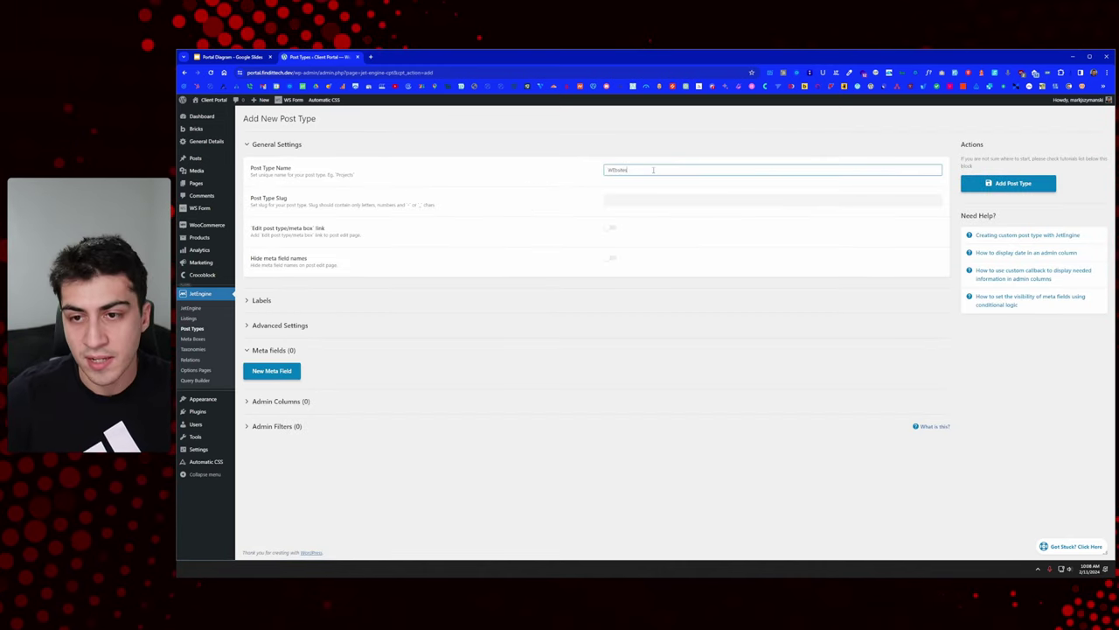
{"action": "key", "text": "BackSpace"}
{"action": "key", "text": "BackSpace"}
{"action": "key", "text": "BackSpace"}
{"action": "key", "text": "BackSpace"}
{"action": "type", "text": "ites"}
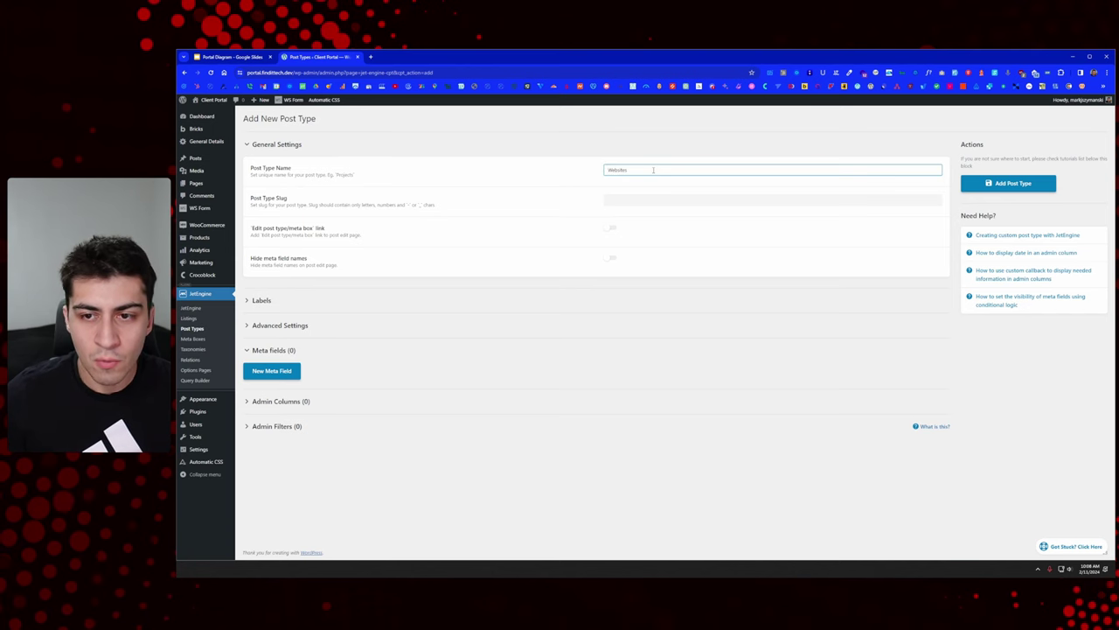
{"action": "key", "text": "Tab"}
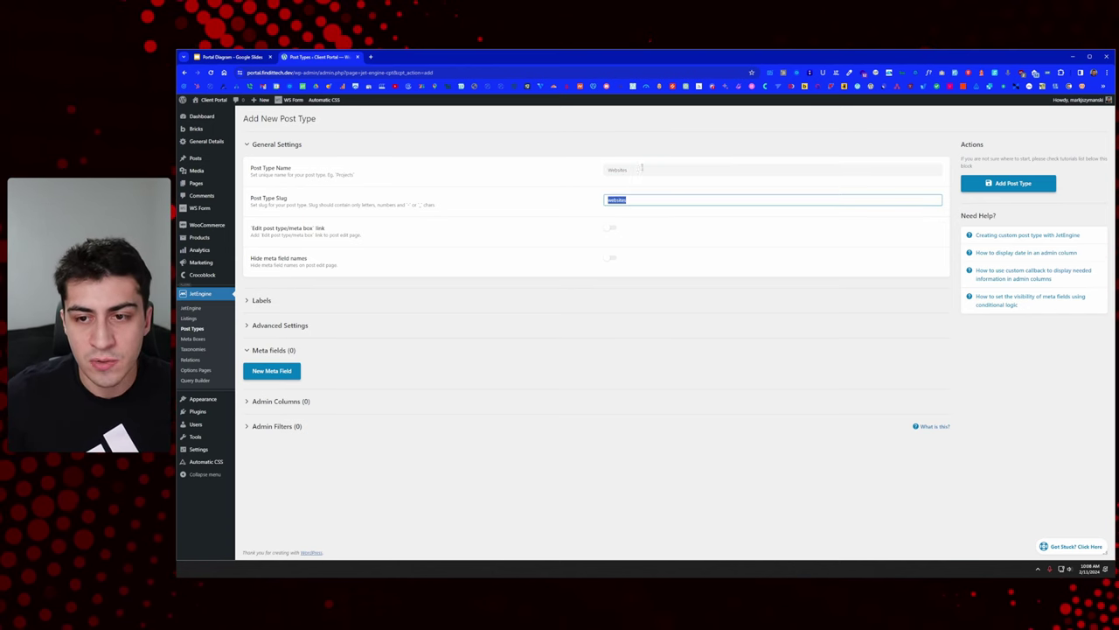
{"action": "left_click", "coordinate": [488, 120]}
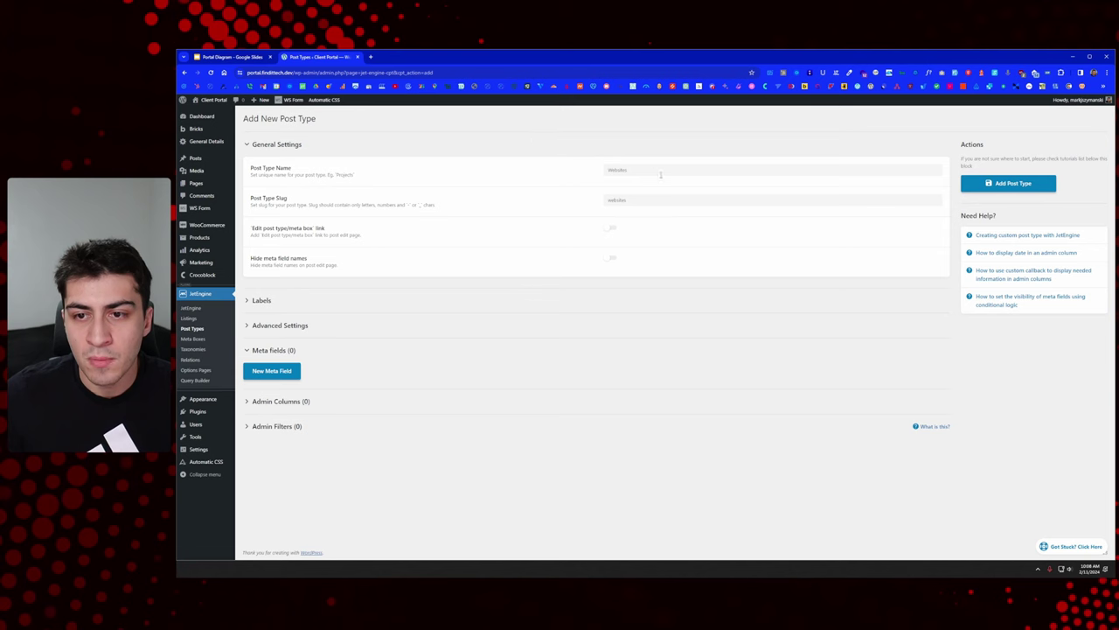
{"action": "double_click", "coordinate": [654, 170]}
{"action": "left_click", "coordinate": [648, 170]}
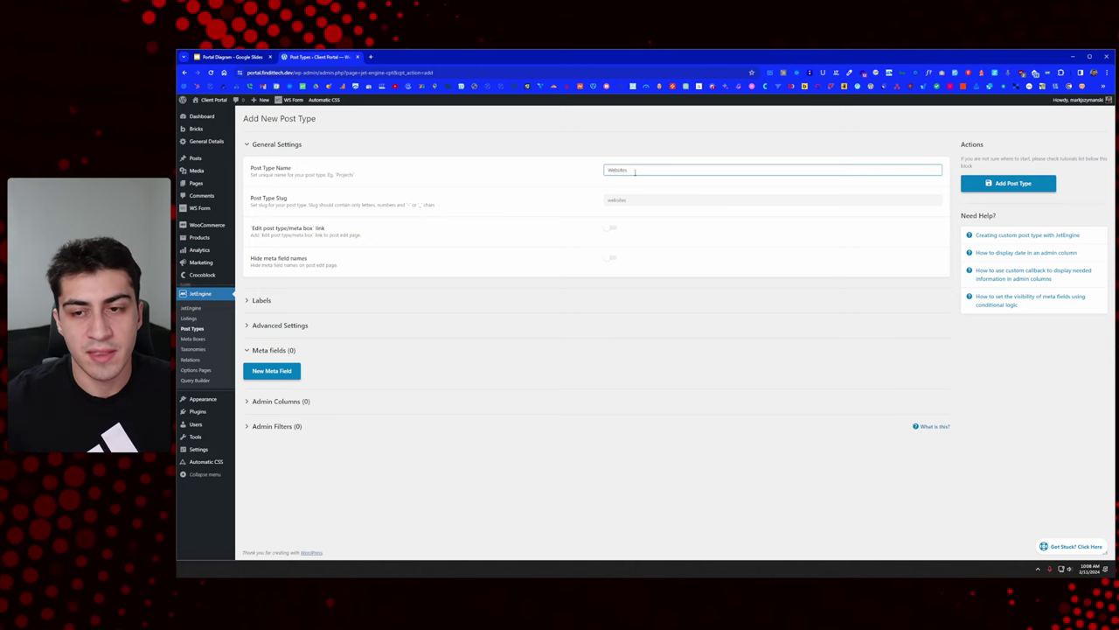
{"action": "double_click", "coordinate": [634, 170]}
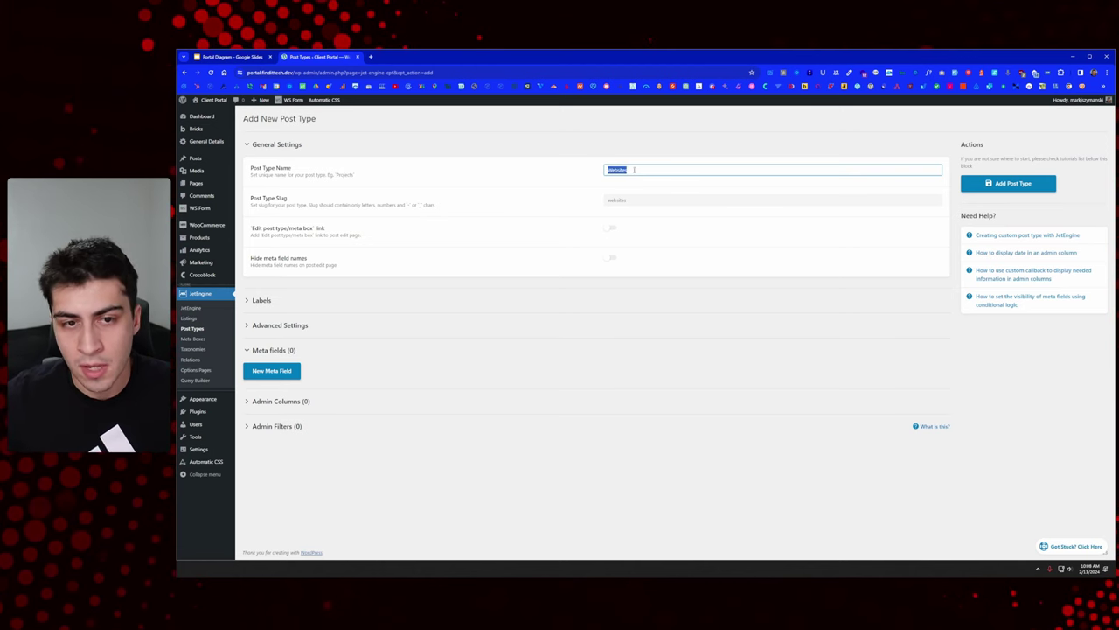
{"action": "left_click", "coordinate": [649, 172]}
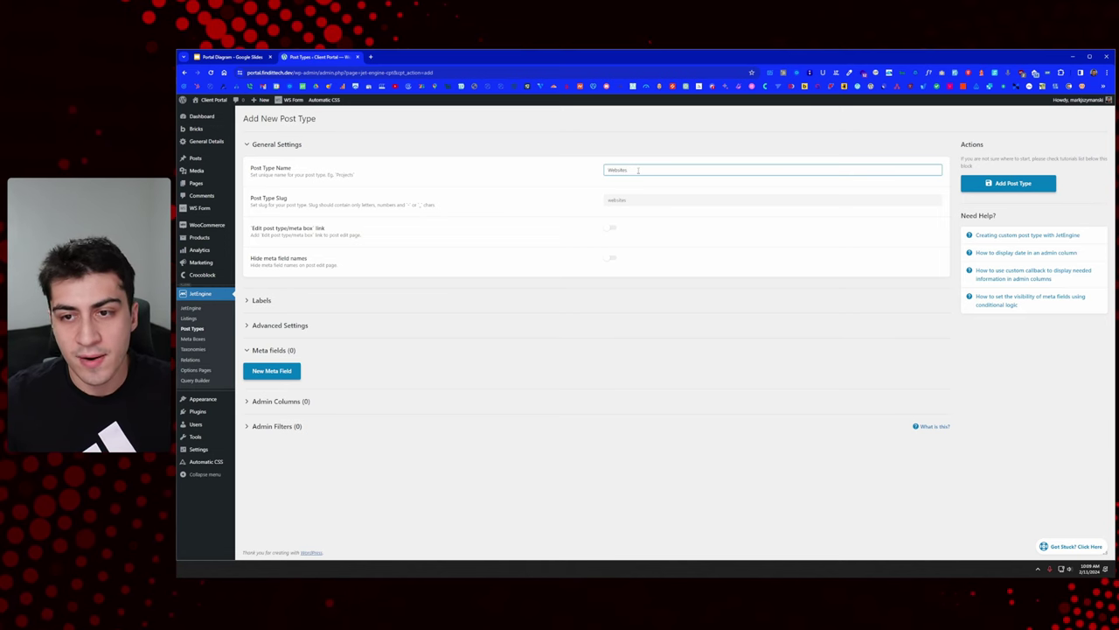
{"action": "key", "text": "ctrl+a"}
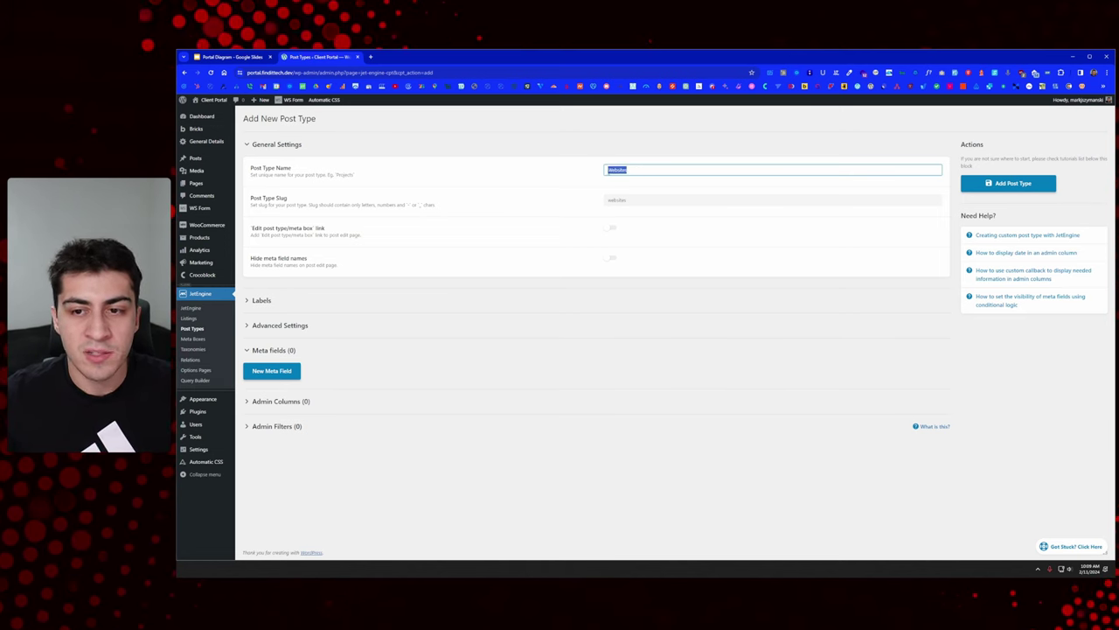
{"action": "key", "text": "Tab"}
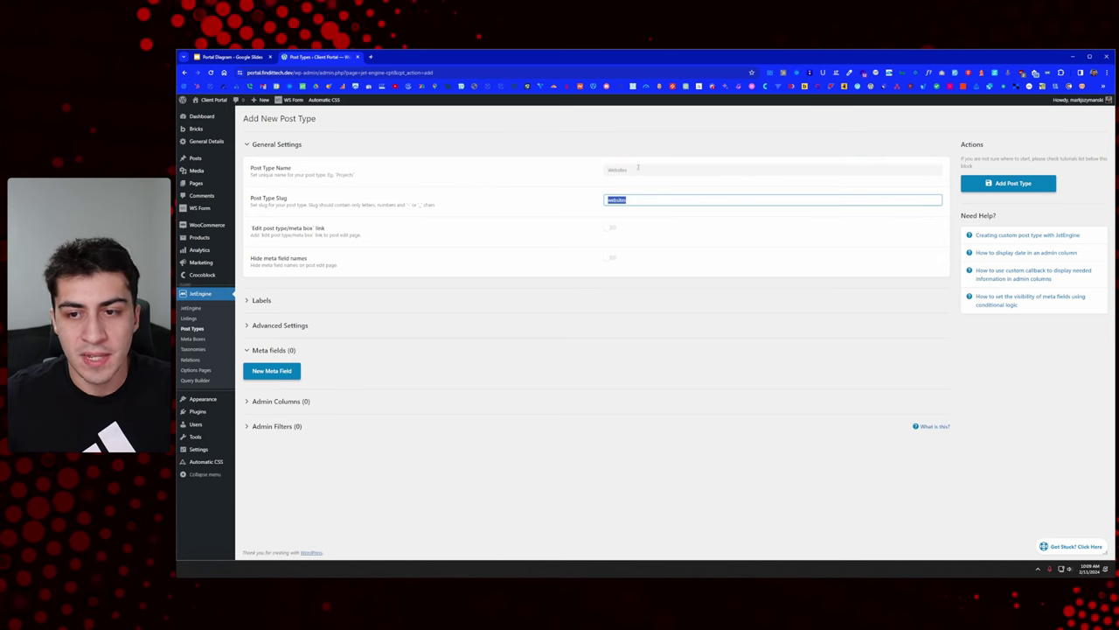
{"action": "left_click", "coordinate": [630, 171]}
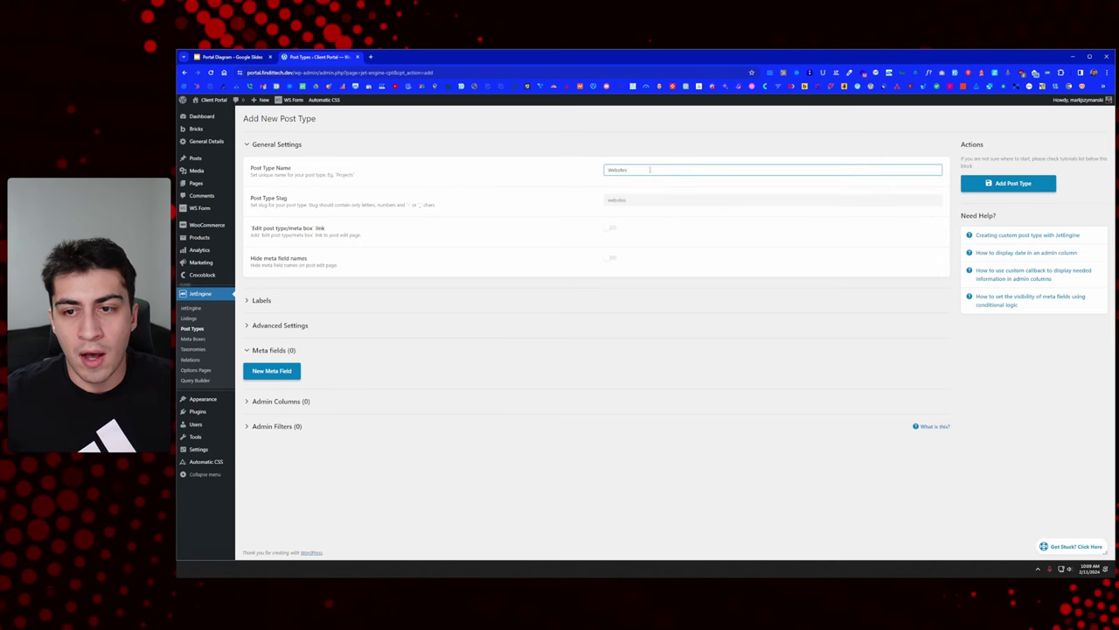
{"action": "left_click_drag", "start_coordinate": [643, 170], "coordinate": [606, 170]}
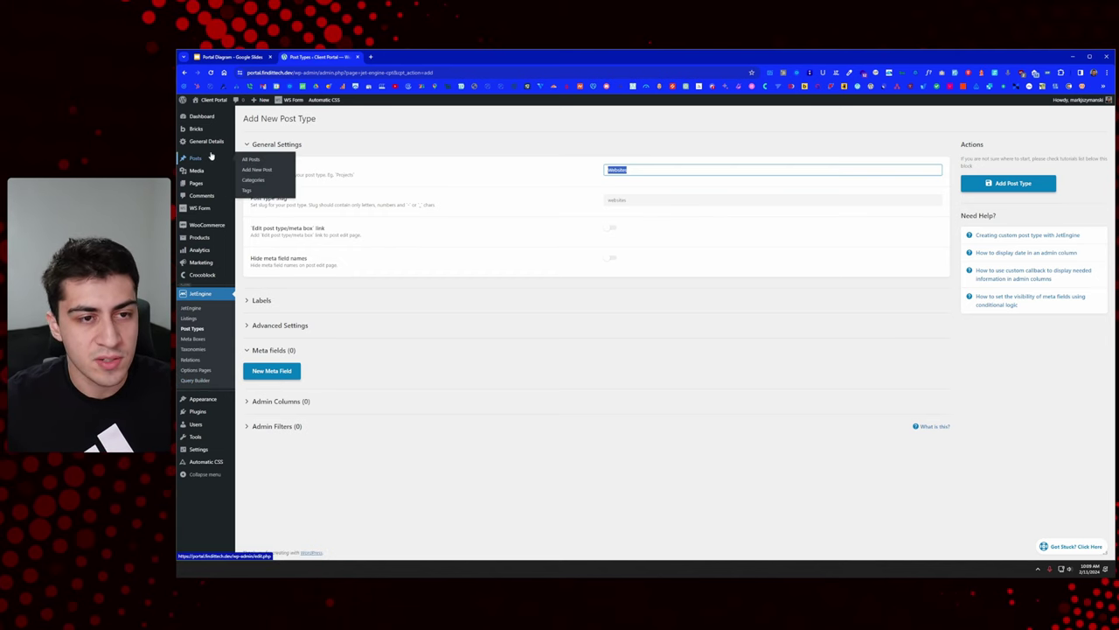
{"action": "mouse_move", "coordinate": [194, 165]}
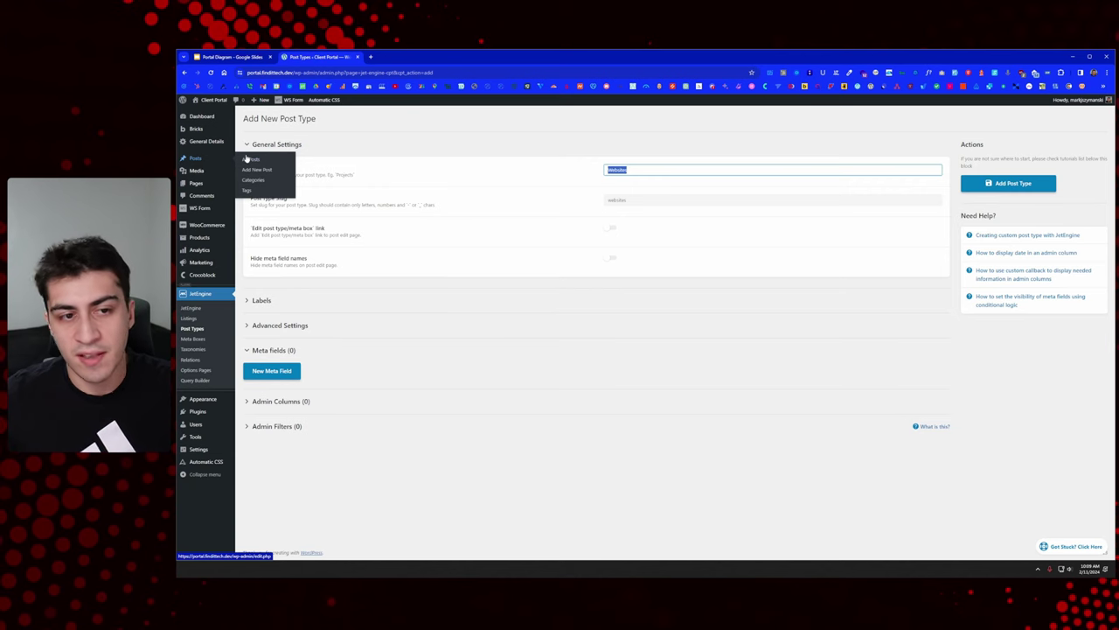
Step: Set the post type slug to websites
{"action": "left_click", "coordinate": [637, 193]}
{"action": "left_click_drag", "start_coordinate": [637, 200], "coordinate": [606, 199]}
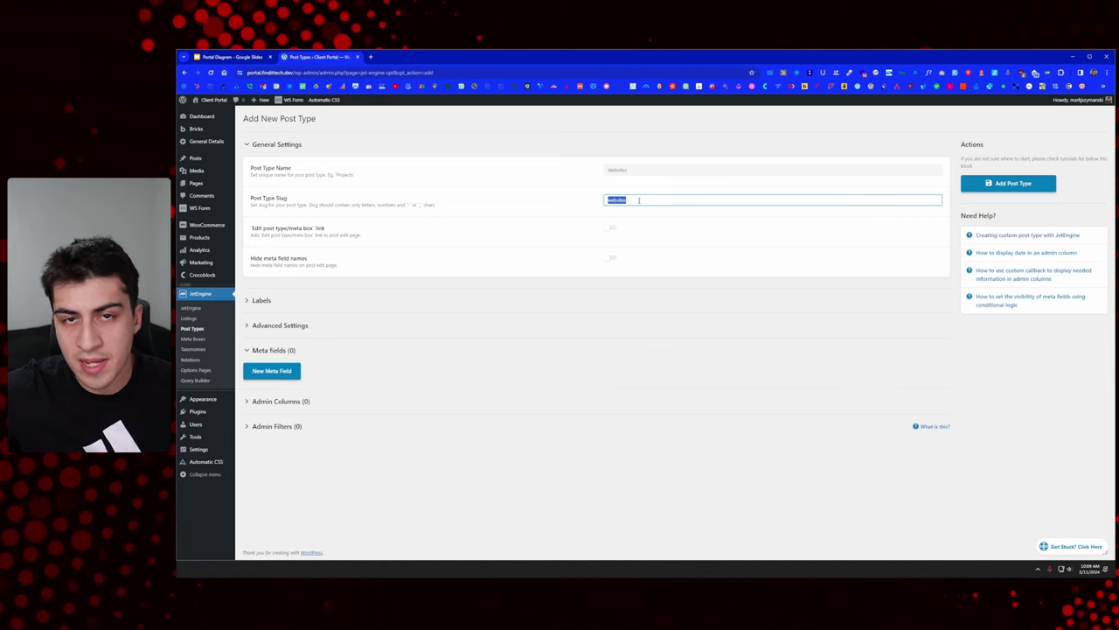
{"action": "left_click_drag", "start_coordinate": [638, 200], "coordinate": [600, 203]}
{"action": "left_click", "coordinate": [627, 200]}
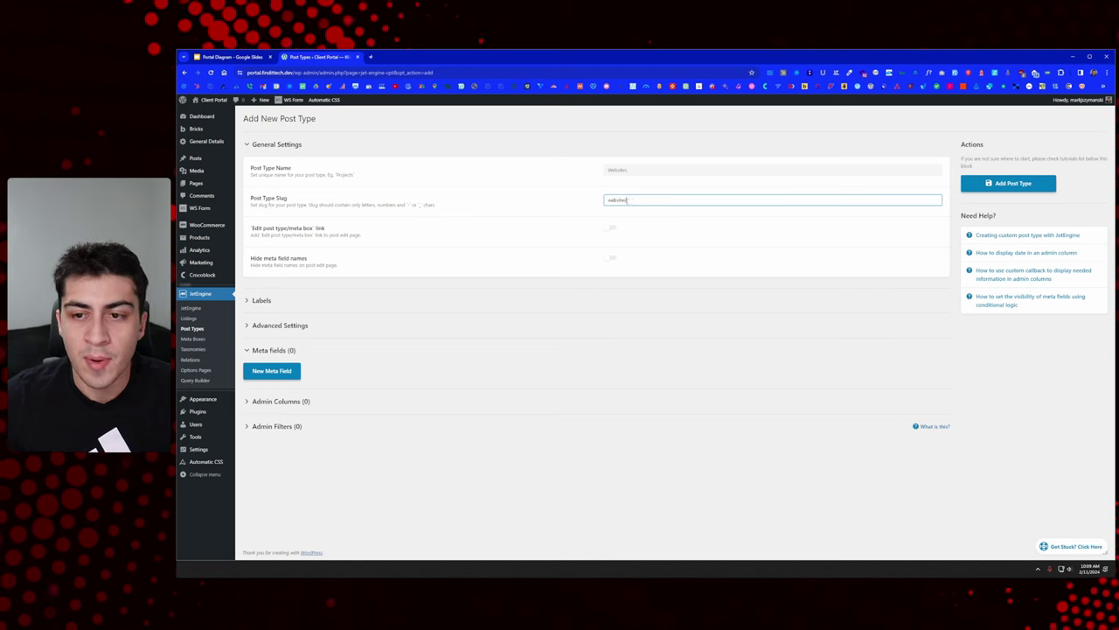
{"action": "left_click_drag", "start_coordinate": [609, 199], "coordinate": [631, 201]}
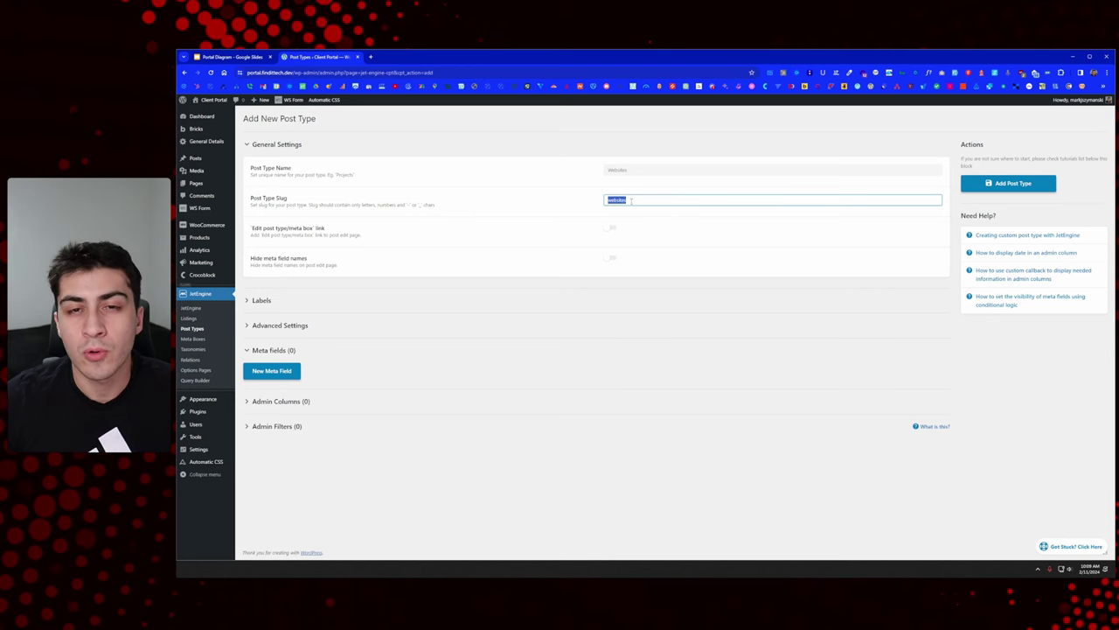
{"action": "left_click", "coordinate": [631, 200]}
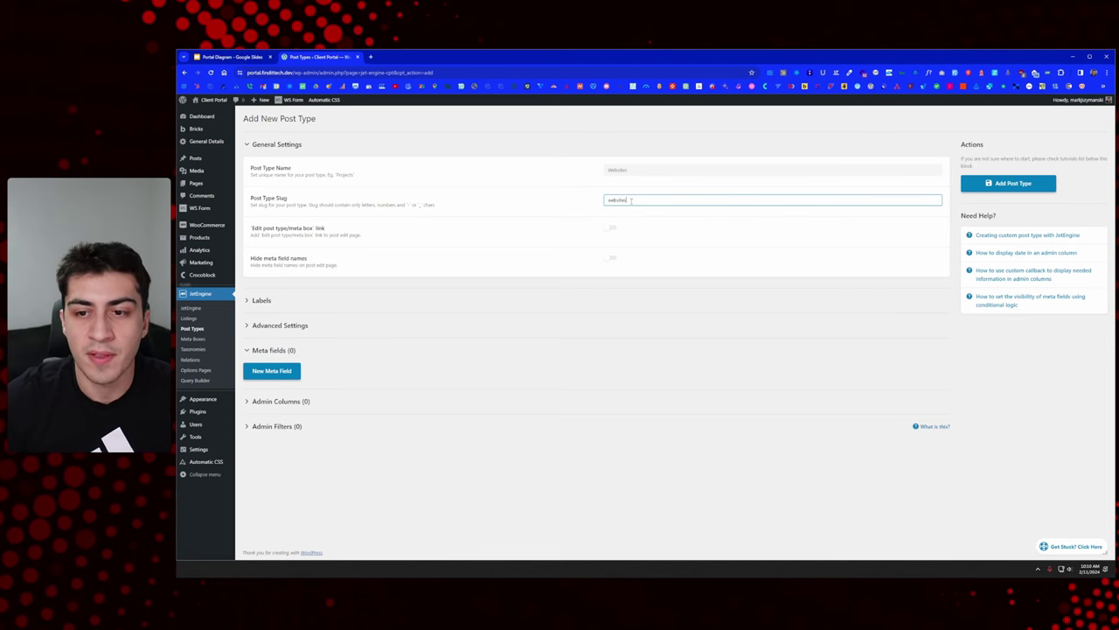
{"action": "left_click_drag", "start_coordinate": [636, 199], "coordinate": [599, 204]}
{"action": "type", "text": "website"}
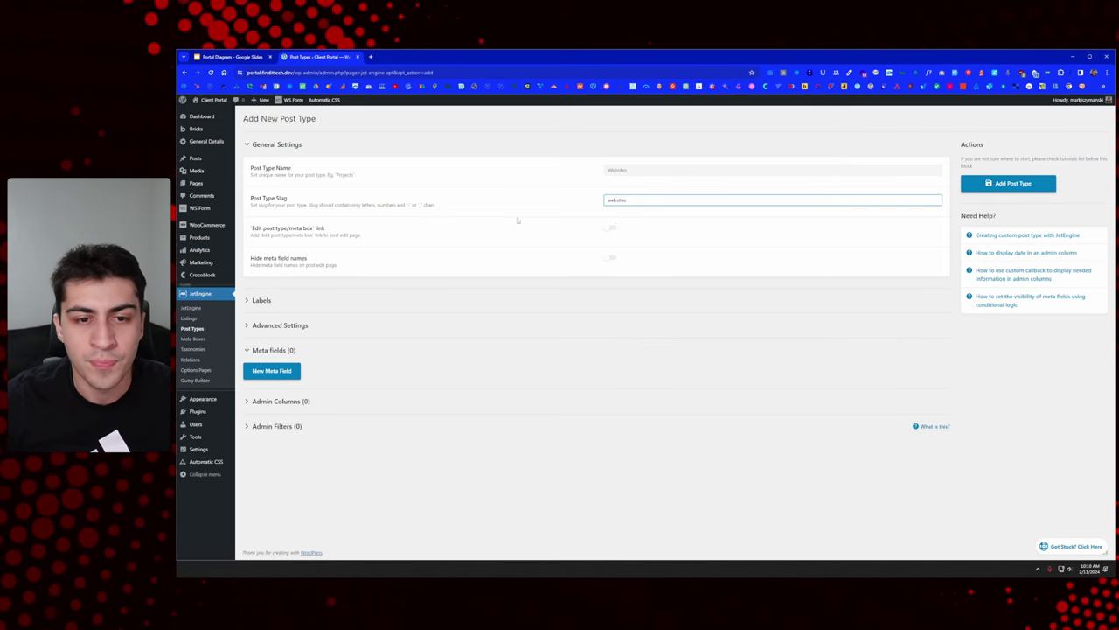
Step: Set the singular name label to Website and fill all remaining labels with their automatic suggestions
{"action": "left_click", "coordinate": [271, 301]}
{"action": "scroll", "coordinate": [463, 281], "scroll_direction": "down", "scroll_amount": 2}
{"action": "left_click", "coordinate": [680, 212]}
{"action": "type", "text": "Website"}
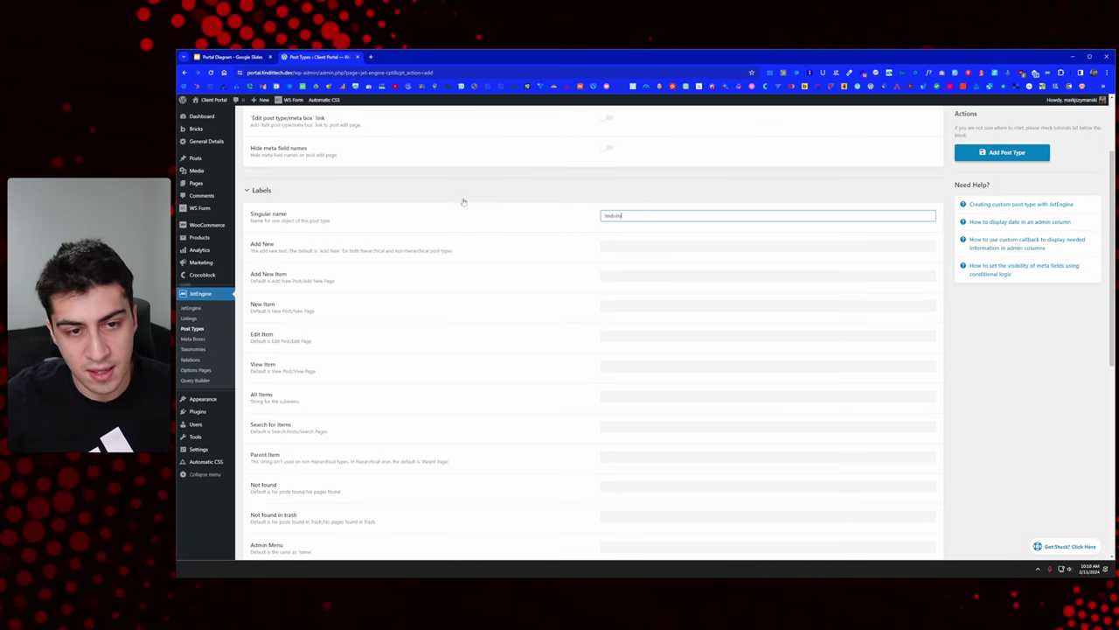
{"action": "key", "text": "Tab"}
{"action": "key", "text": "Tab"}
{"action": "key", "text": "Tab"}
{"action": "key", "text": "Tab"}
{"action": "key", "text": "Tab"}
{"action": "key", "text": "Tab"}
{"action": "key", "text": "Tab"}
{"action": "key", "text": "Tab"}
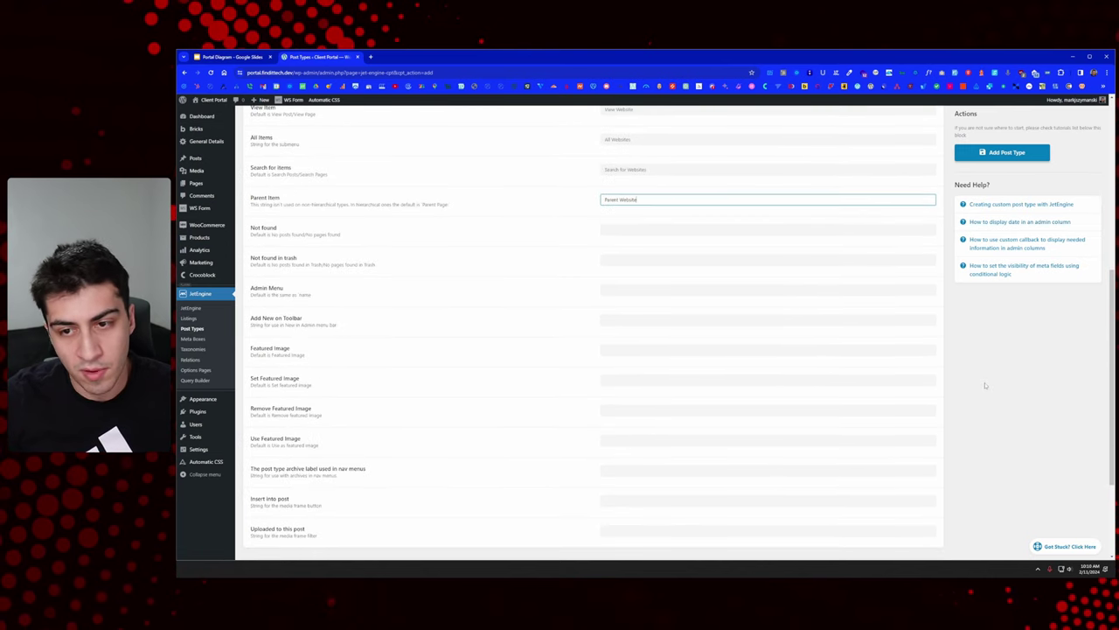
{"action": "key", "text": "Tab"}
{"action": "key", "text": "Tab"}
{"action": "key", "text": "Tab"}
{"action": "key", "text": "Tab"}
{"action": "key", "text": "Tab"}
{"action": "key", "text": "Tab"}
{"action": "key", "text": "Tab"}
{"action": "key", "text": "Tab"}
{"action": "key", "text": "Tab"}
{"action": "key", "text": "Tab"}
{"action": "key", "text": "Tab"}
{"action": "key", "text": "Tab"}
Step: Go through the post type's advanced settings and choose Crocoblock Section as its menu position
{"action": "left_click", "coordinate": [280, 464]}
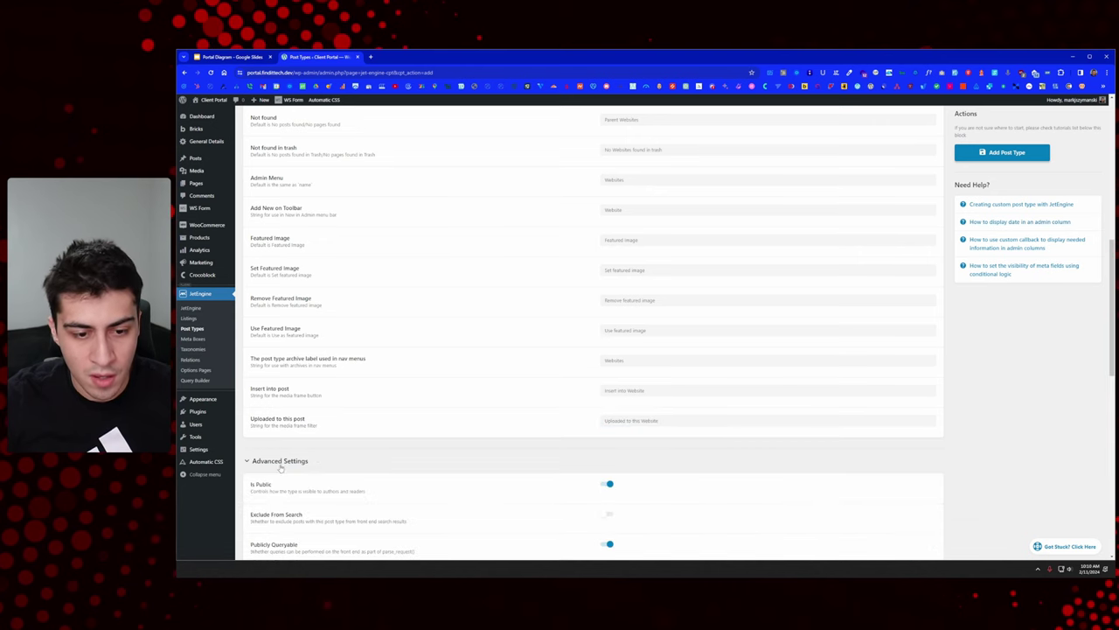
{"action": "scroll", "coordinate": [279, 468], "scroll_direction": "down", "scroll_amount": 2}
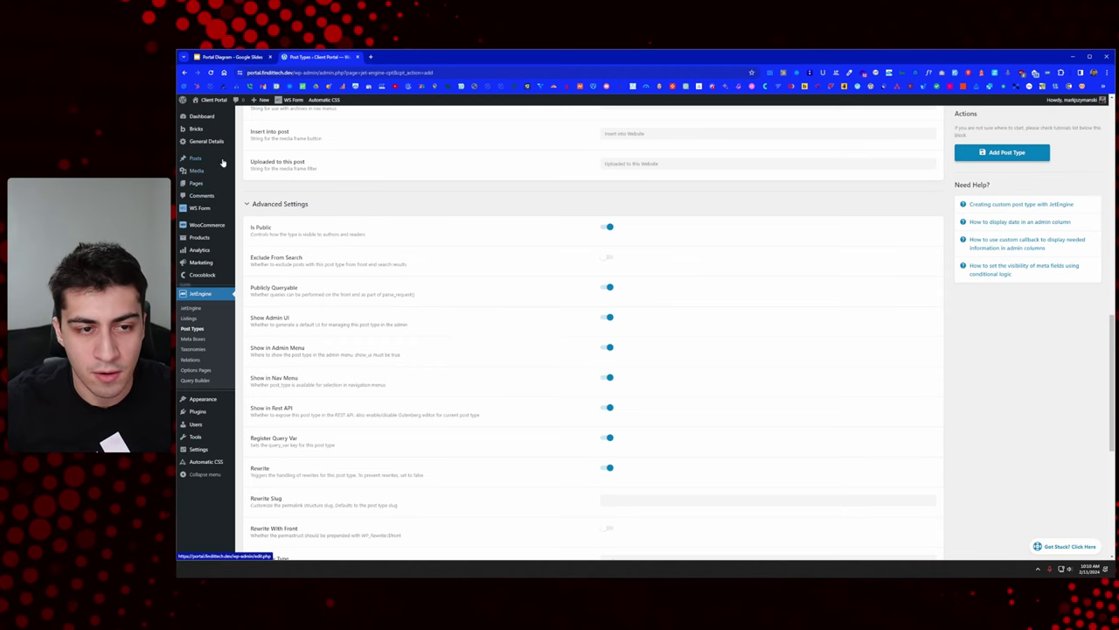
{"action": "scroll", "coordinate": [405, 227], "scroll_direction": "down", "scroll_amount": 1}
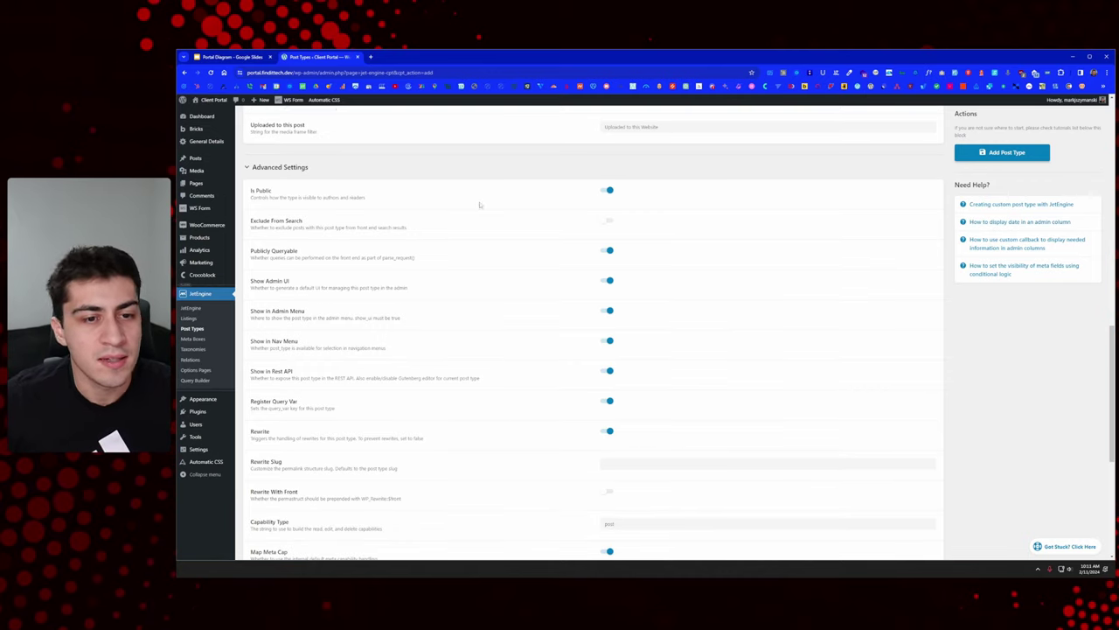
{"action": "scroll", "coordinate": [350, 191], "scroll_direction": "down", "scroll_amount": 1}
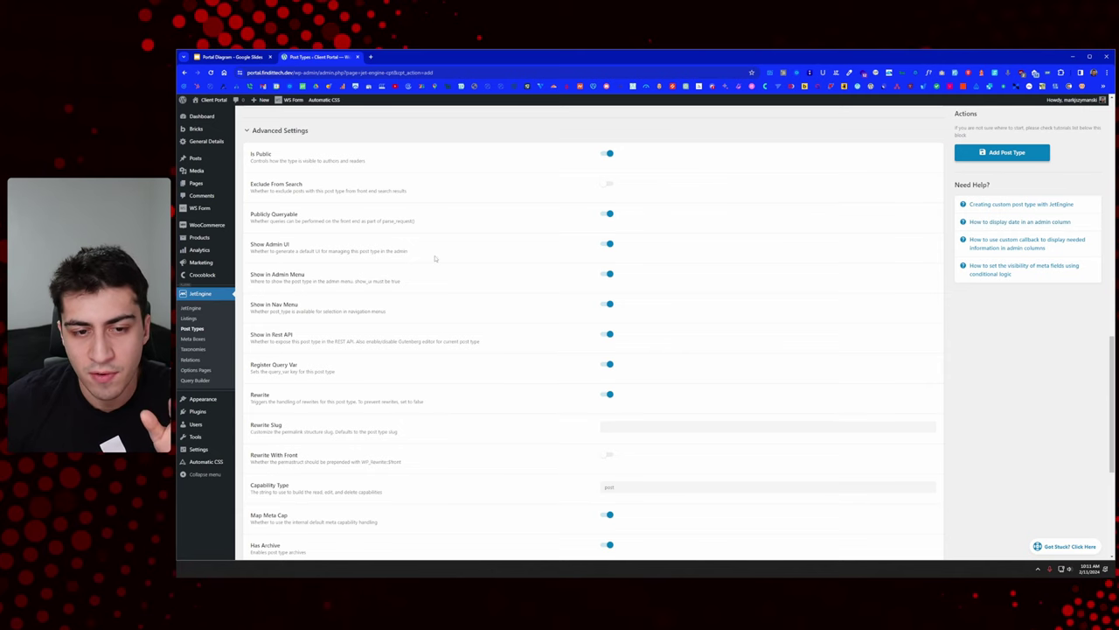
{"action": "scroll", "coordinate": [437, 257], "scroll_direction": "down", "scroll_amount": 1}
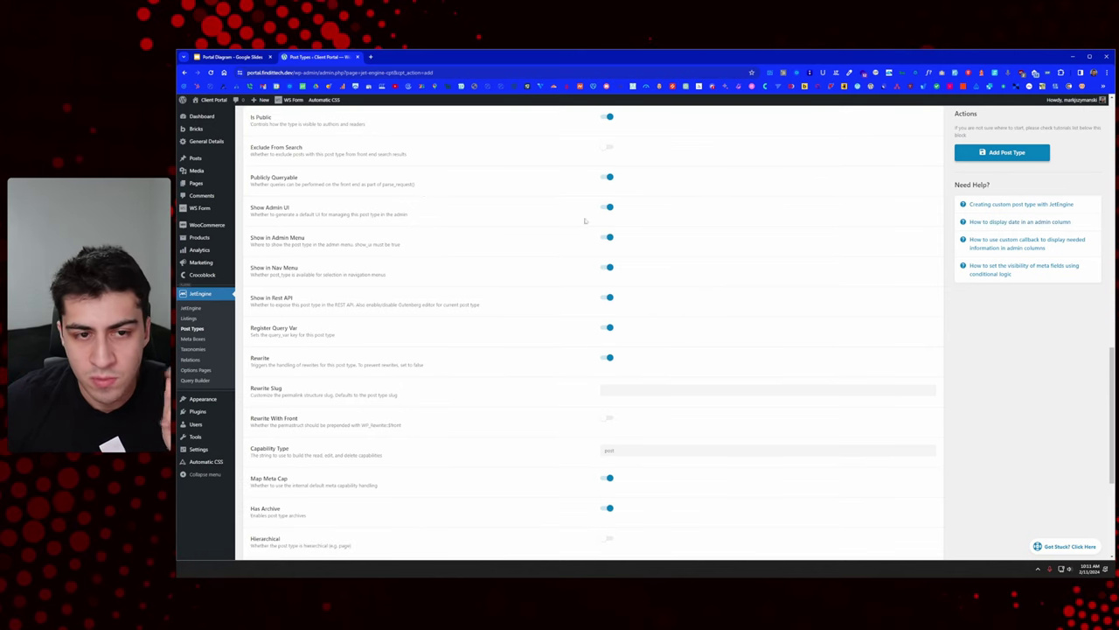
{"action": "scroll", "coordinate": [596, 303], "scroll_direction": "down", "scroll_amount": 3}
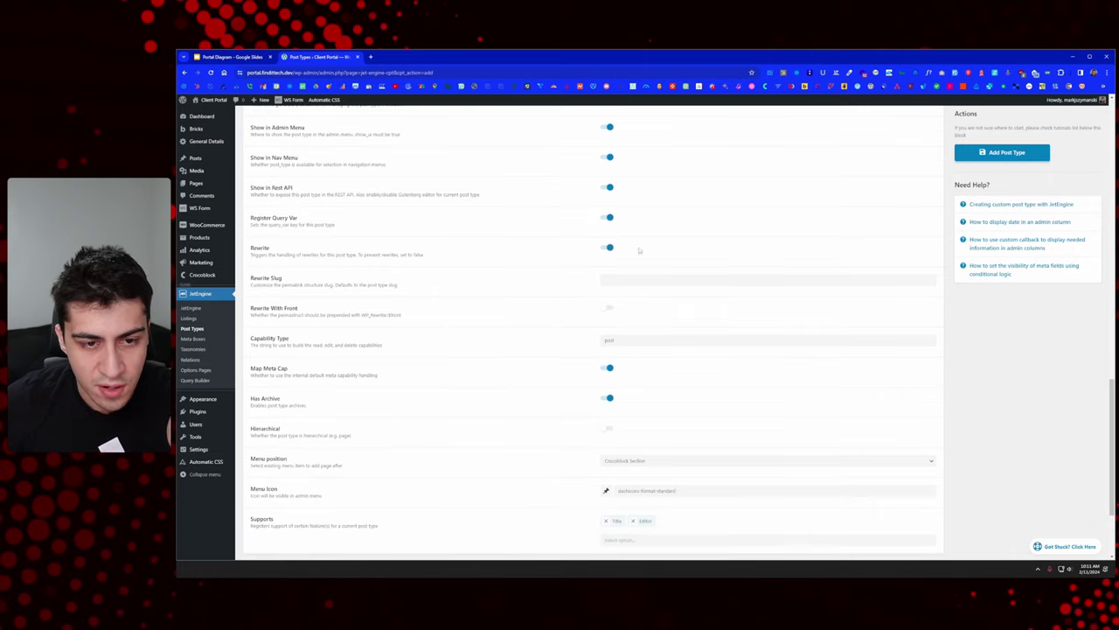
{"action": "scroll", "coordinate": [613, 269], "scroll_direction": "down", "scroll_amount": 2}
{"action": "scroll", "coordinate": [612, 268], "scroll_direction": "down", "scroll_amount": 2}
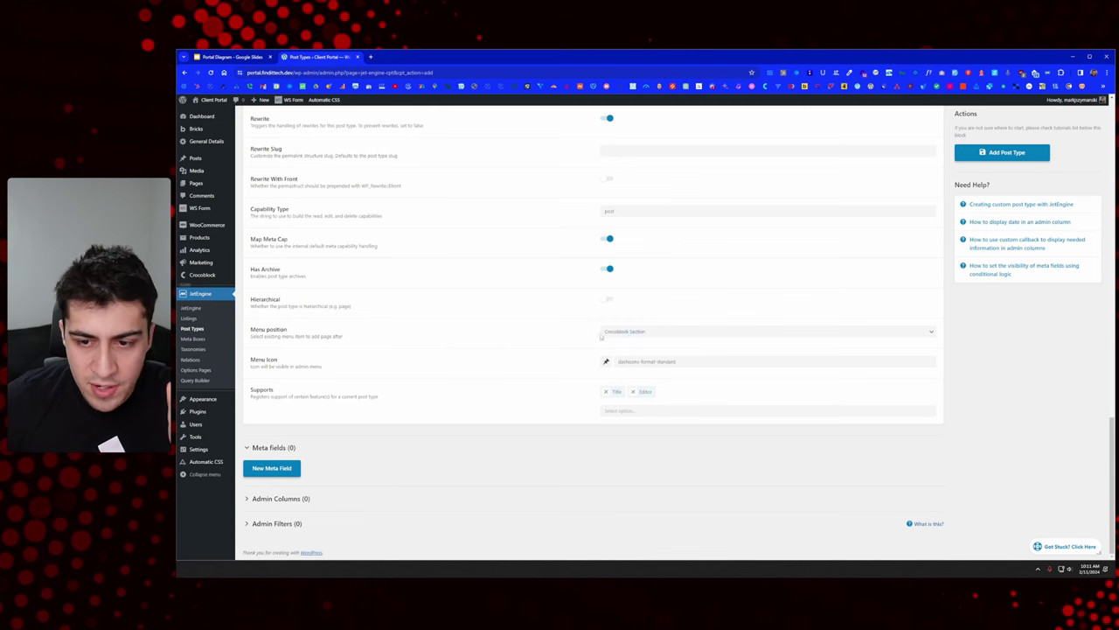
{"action": "left_click", "coordinate": [685, 333]}
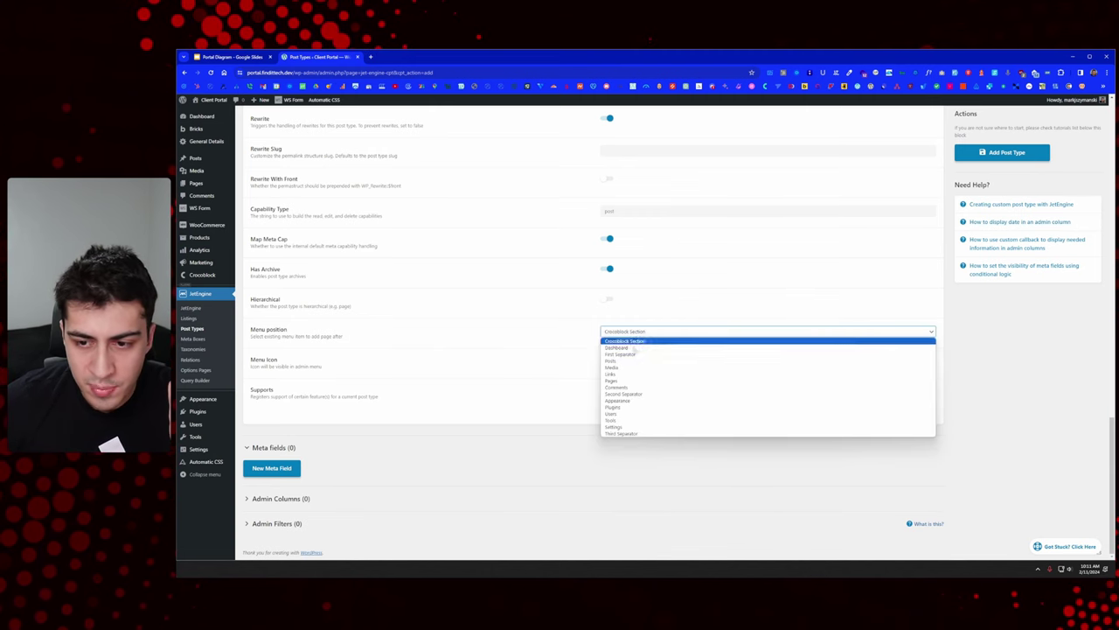
{"action": "left_click", "coordinate": [647, 340]}
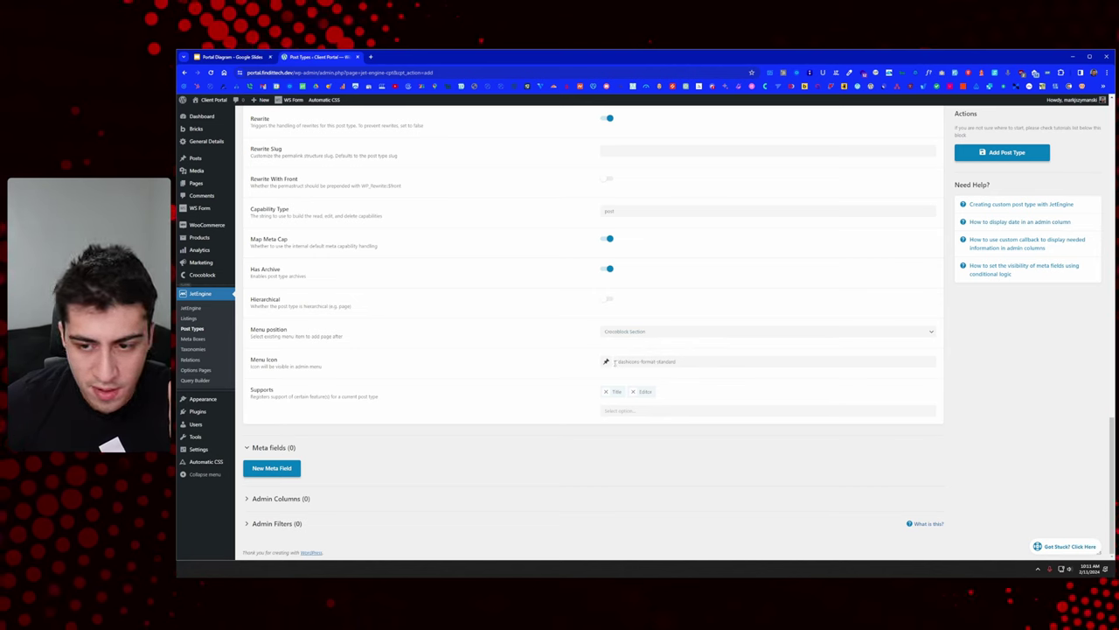
Step: Clear the post type's default menu icon and choose the globe icon, dashicons-admin-site, instead
{"action": "left_click", "coordinate": [615, 361]}
{"action": "triple_click", "coordinate": [616, 361]}
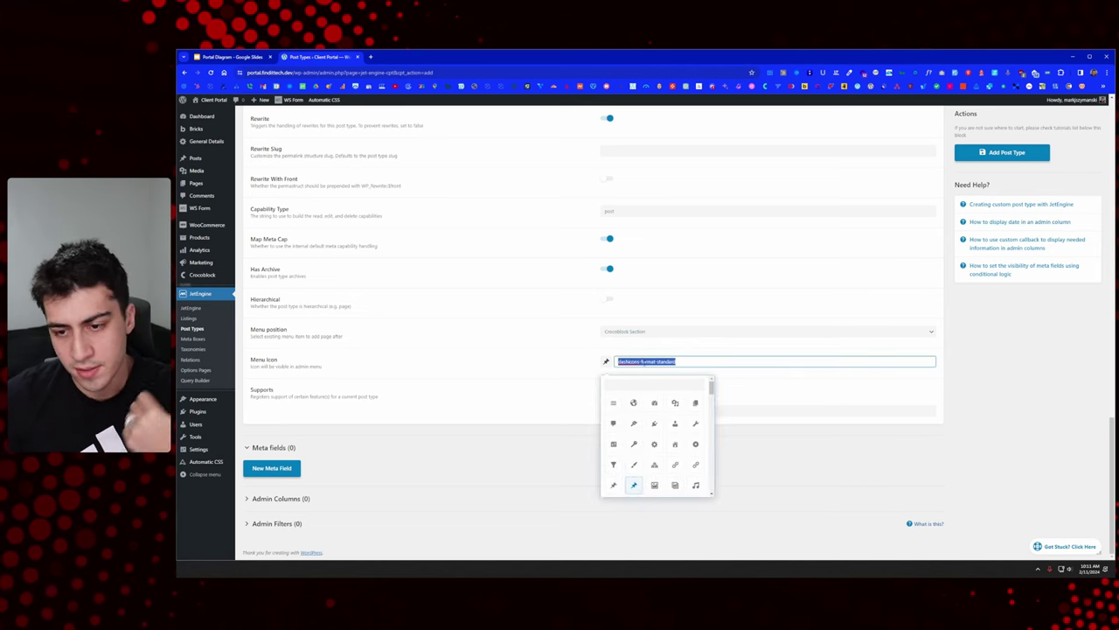
{"action": "type", "text": "globe"}
{"action": "key", "text": "ctrl+a"}
{"action": "key", "text": "BackSpace"}
{"action": "left_click", "coordinate": [636, 382]}
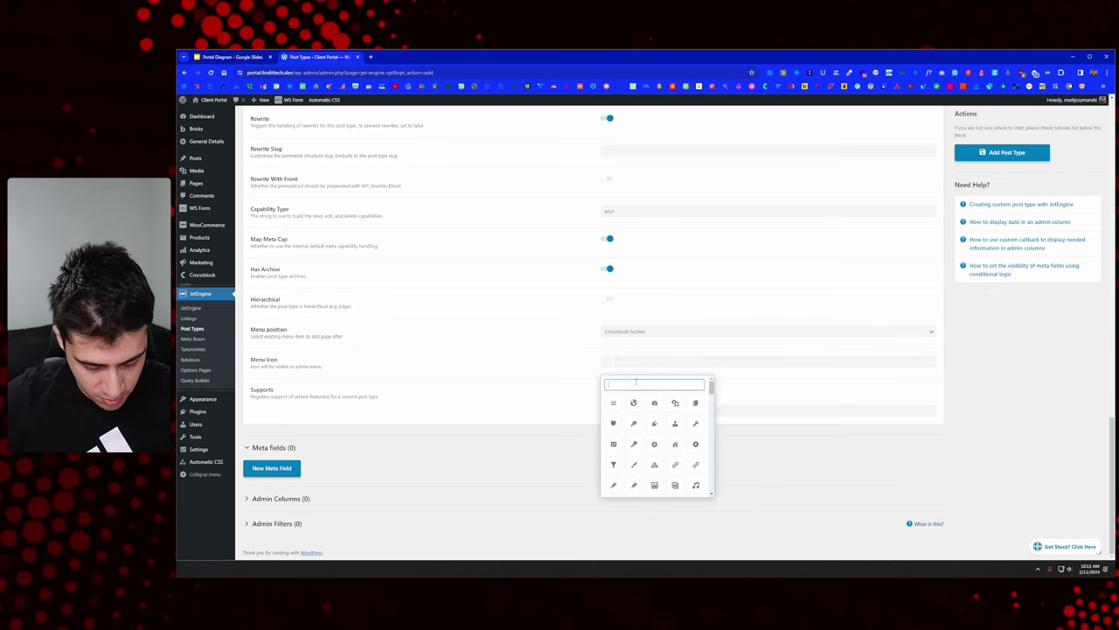
{"action": "type", "text": "globe"}
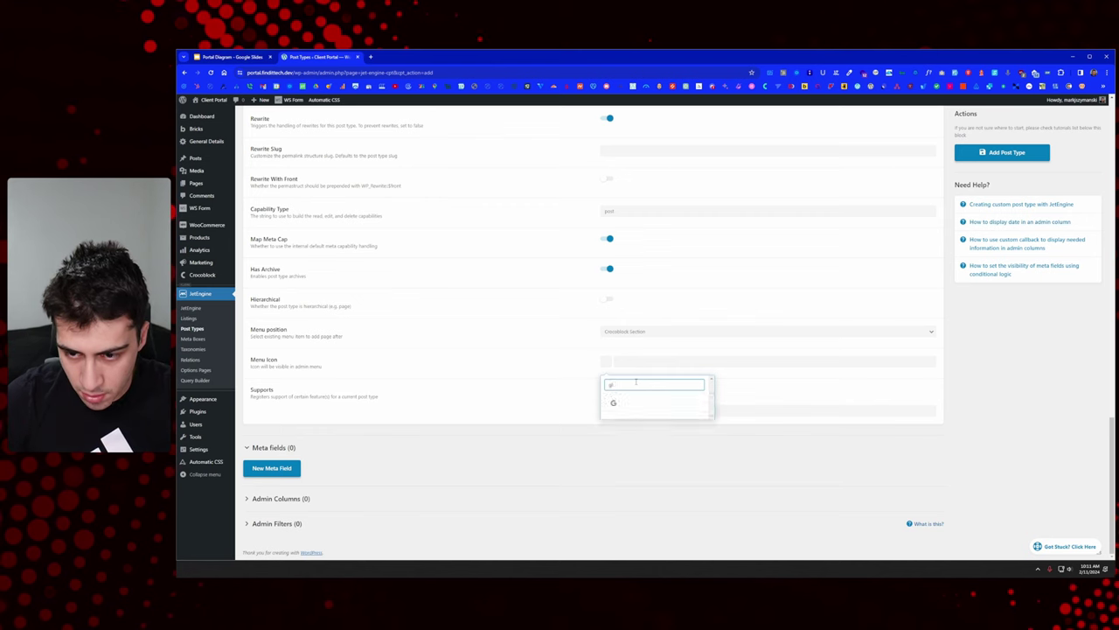
{"action": "key", "text": "ctrl+a"}
{"action": "key", "text": "BackSpace"}
{"action": "type", "text": "ima"}
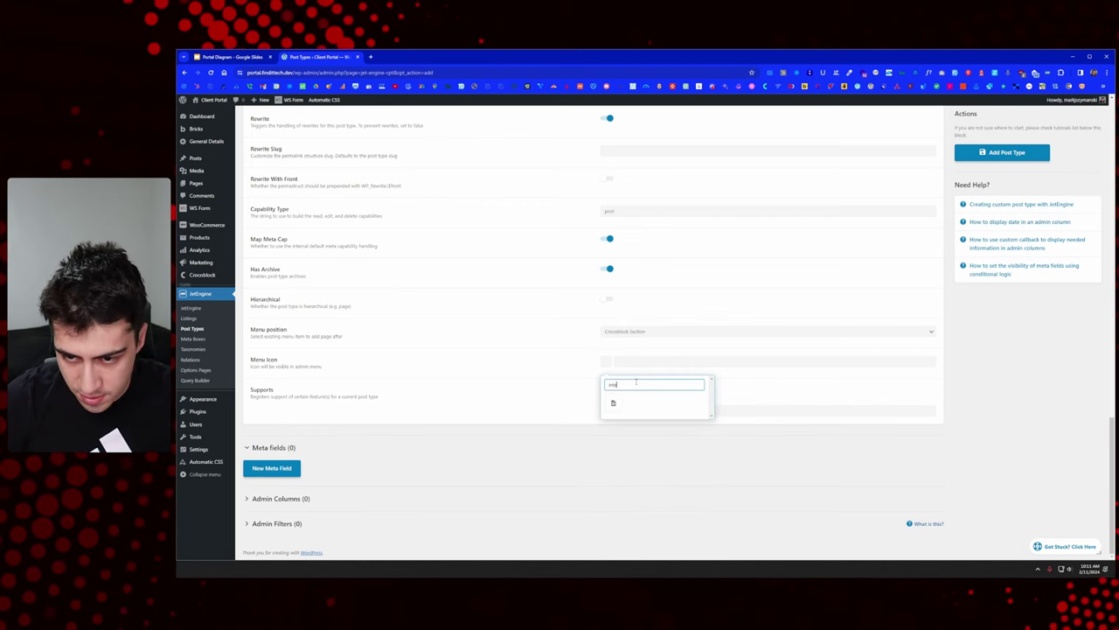
{"action": "key", "text": "ctrl+a"}
{"action": "key", "text": "BackSpace"}
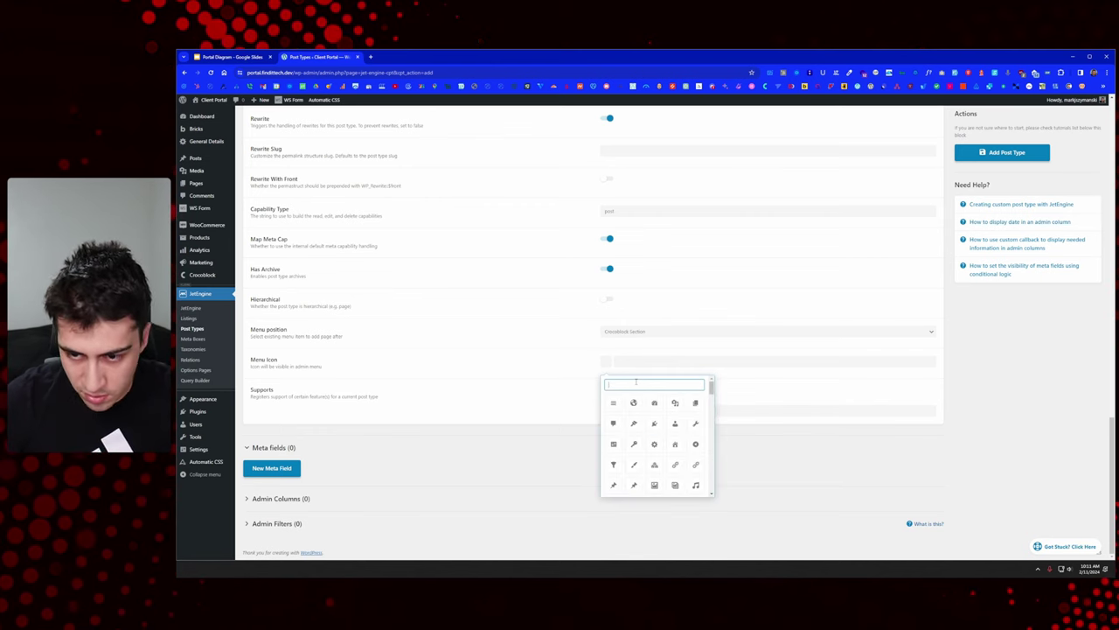
{"action": "left_click", "coordinate": [633, 403]}
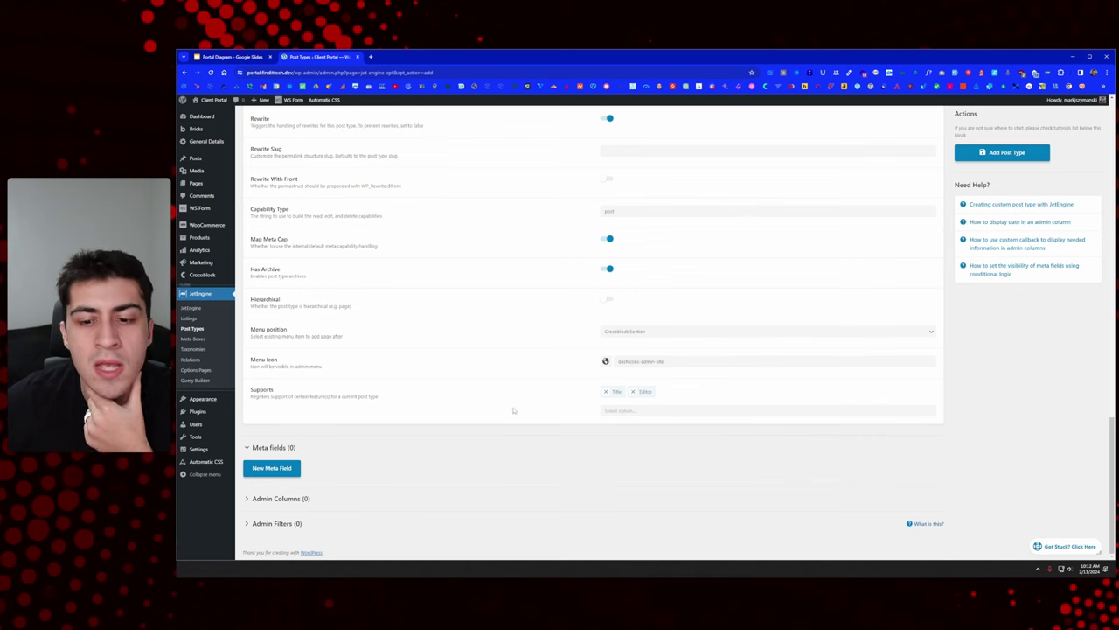
Step: Open the supported features options, and check the Websites custom fields planned in the Portal Diagram slides
{"action": "left_click", "coordinate": [621, 409]}
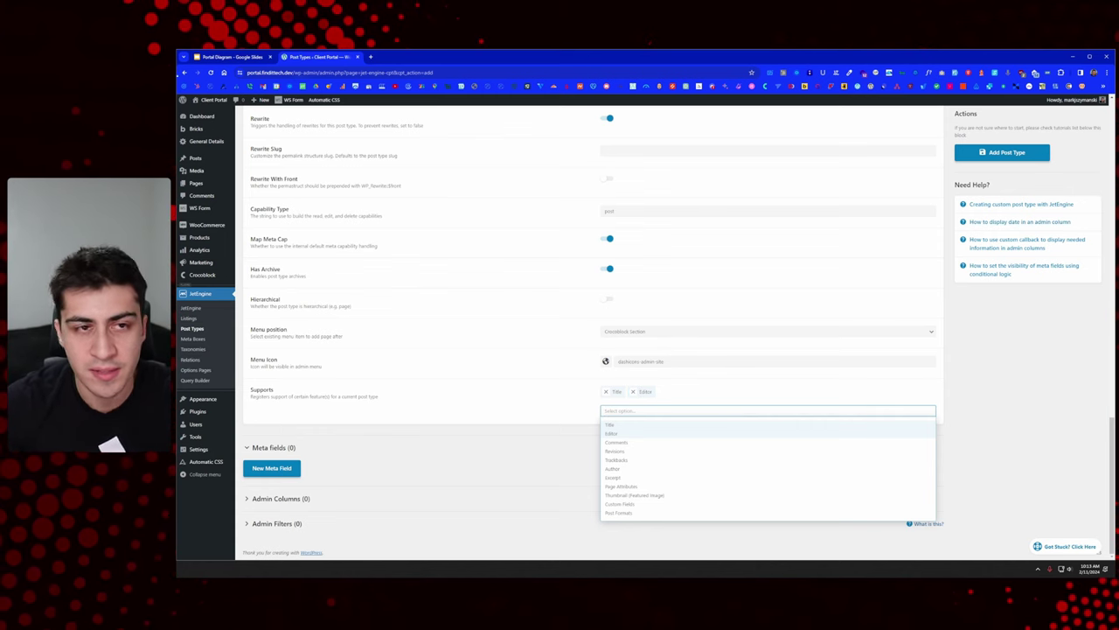
{"action": "key", "text": "ctrl+Page_Up"}
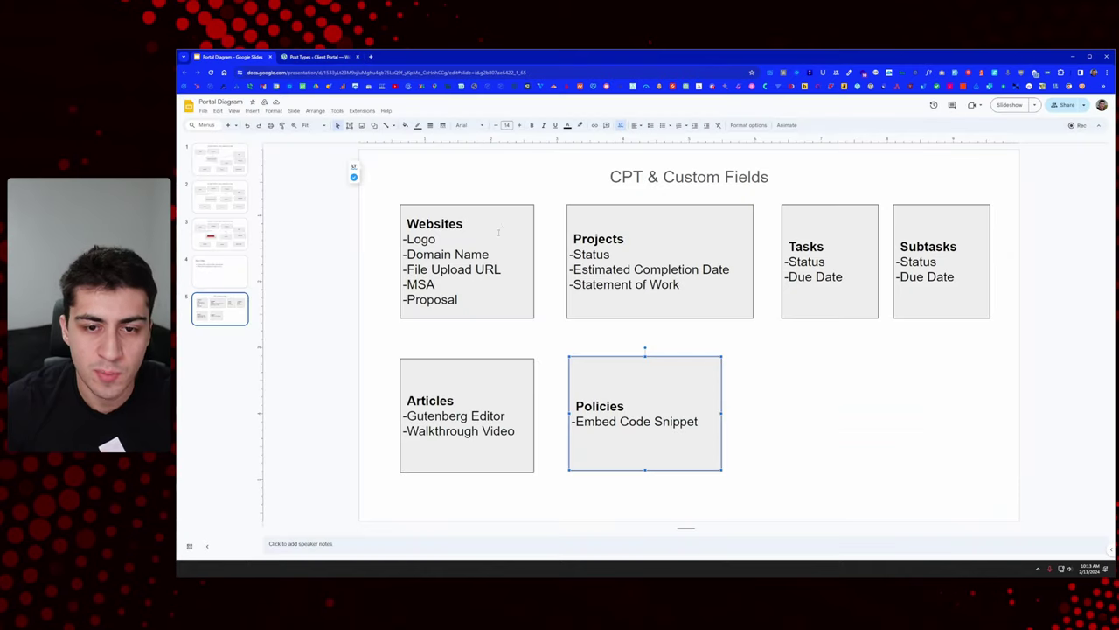
{"action": "left_click_drag", "start_coordinate": [405, 224], "coordinate": [463, 224]}
{"action": "left_click", "coordinate": [464, 224]}
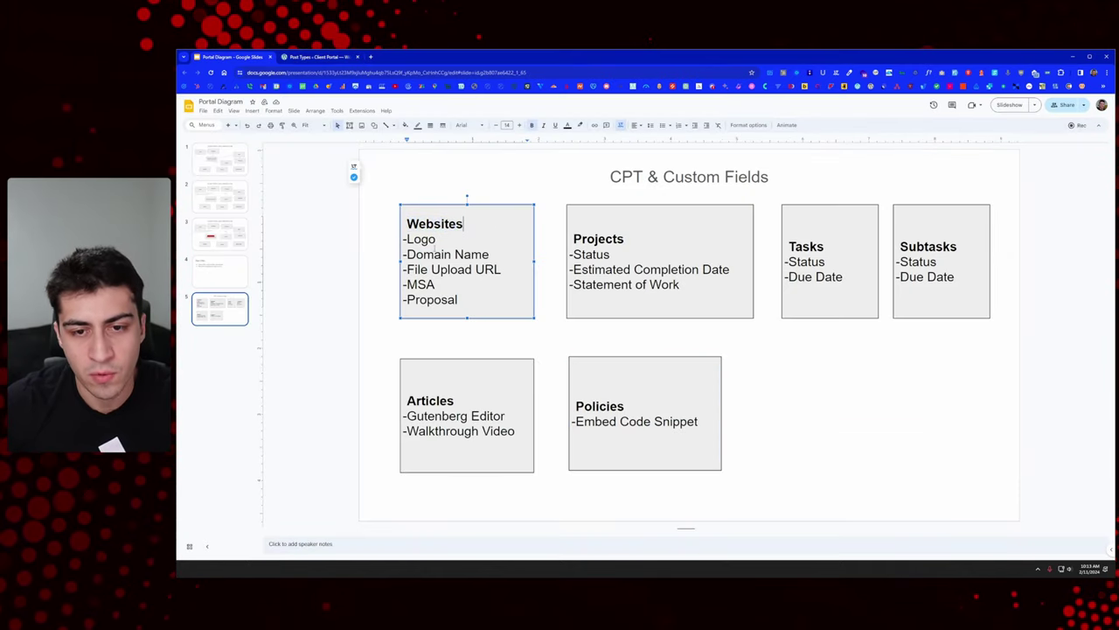
{"action": "double_click", "coordinate": [421, 239]}
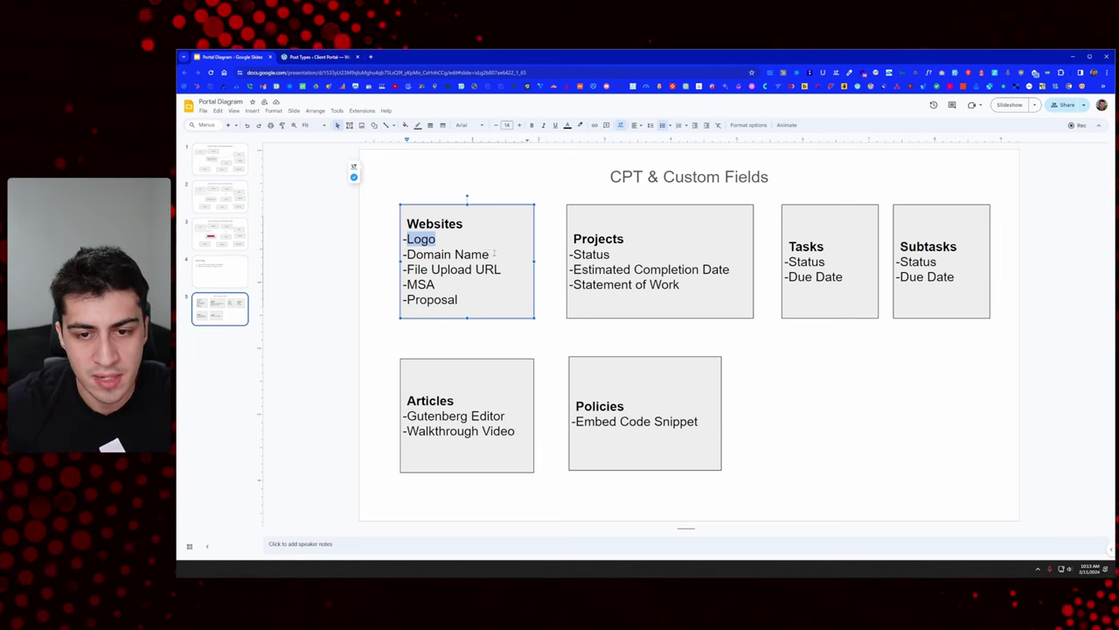
{"action": "left_click_drag", "start_coordinate": [491, 254], "coordinate": [406, 255]}
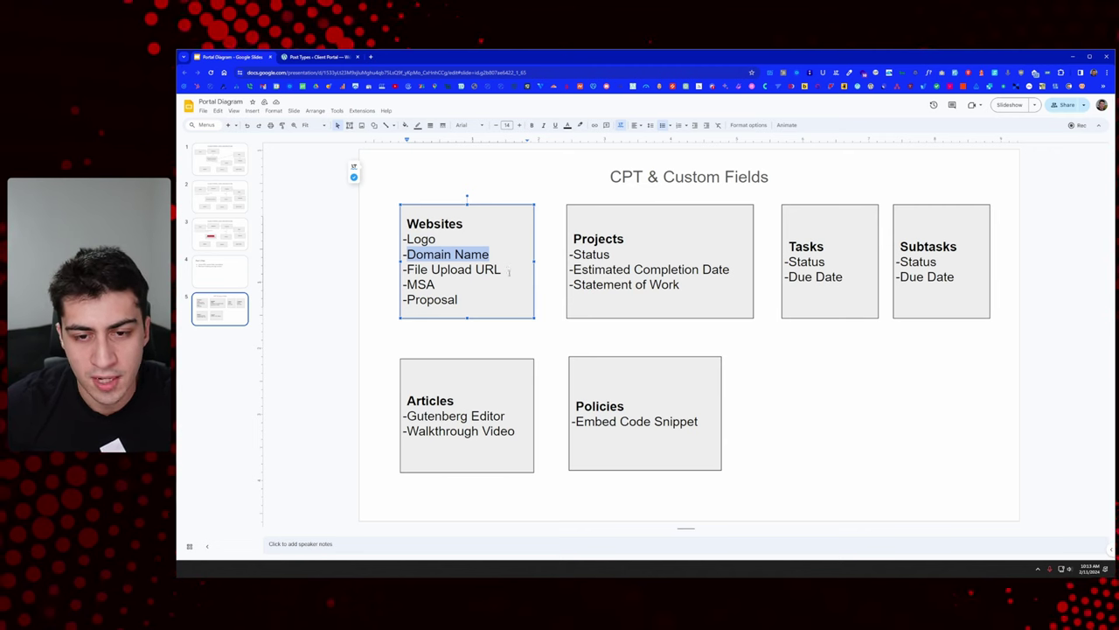
{"action": "left_click", "coordinate": [505, 271]}
{"action": "key", "text": "ctrl+shift+Left"}
{"action": "key", "text": "ctrl+shift+Left"}
{"action": "key", "text": "ctrl+shift+Left"}
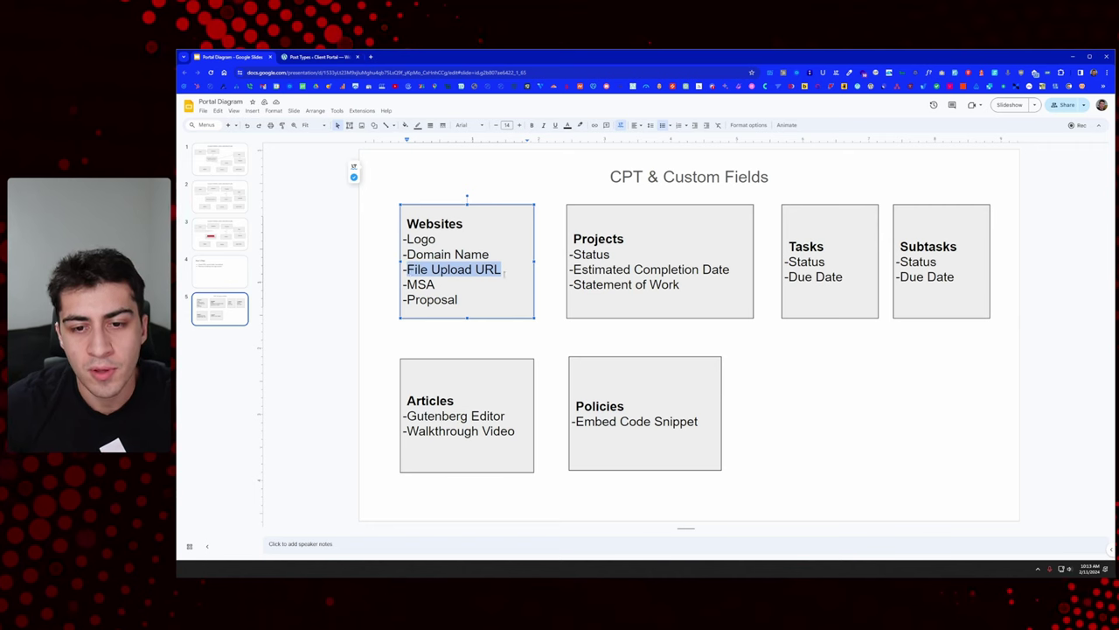
{"action": "left_click", "coordinate": [478, 284]}
{"action": "key", "text": "ctrl+shift+Left"}
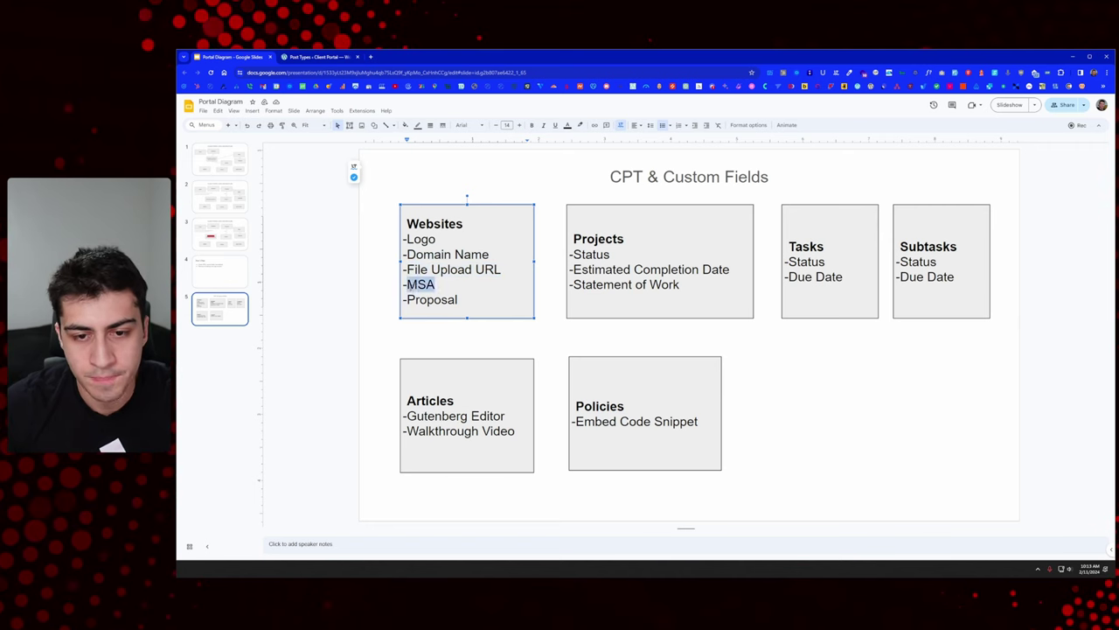
{"action": "left_click", "coordinate": [446, 286]}
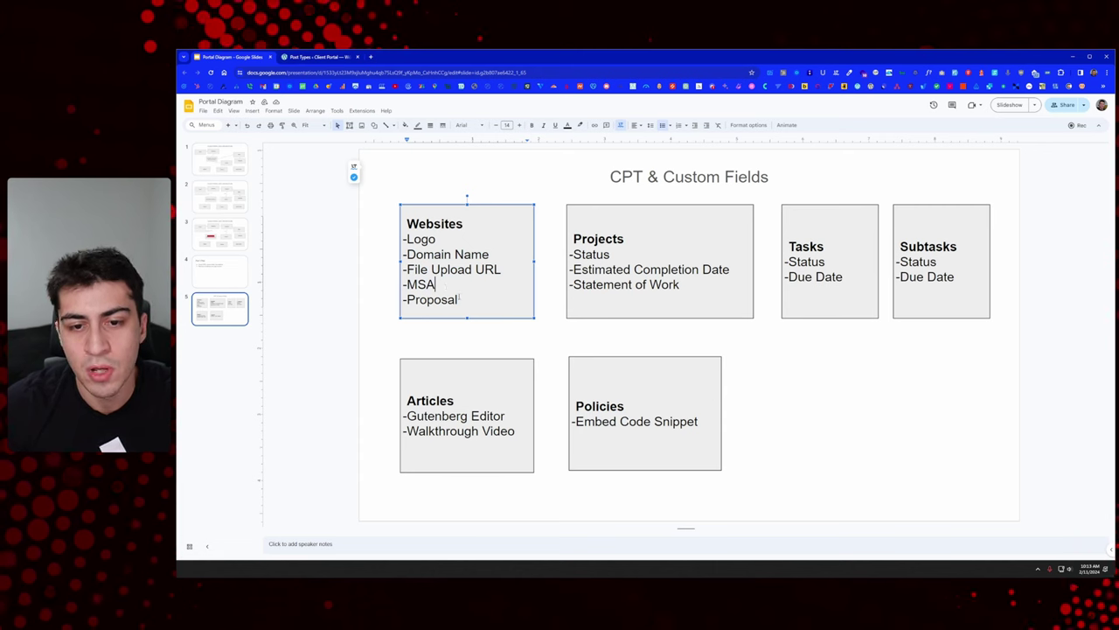
{"action": "left_click_drag", "start_coordinate": [459, 300], "coordinate": [407, 300]}
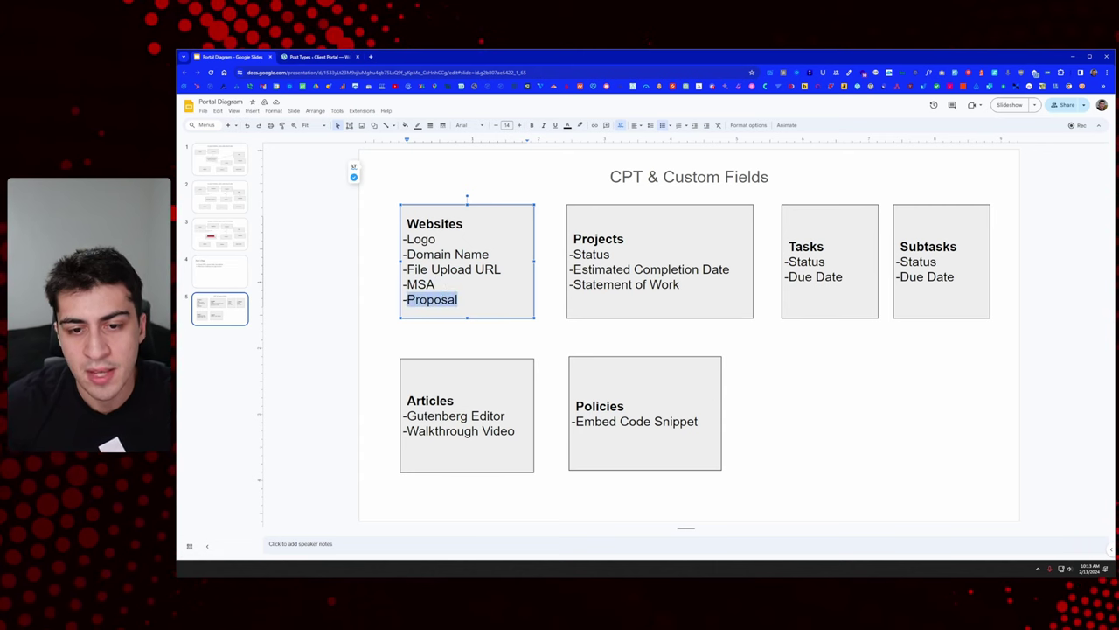
{"action": "left_click", "coordinate": [437, 285]}
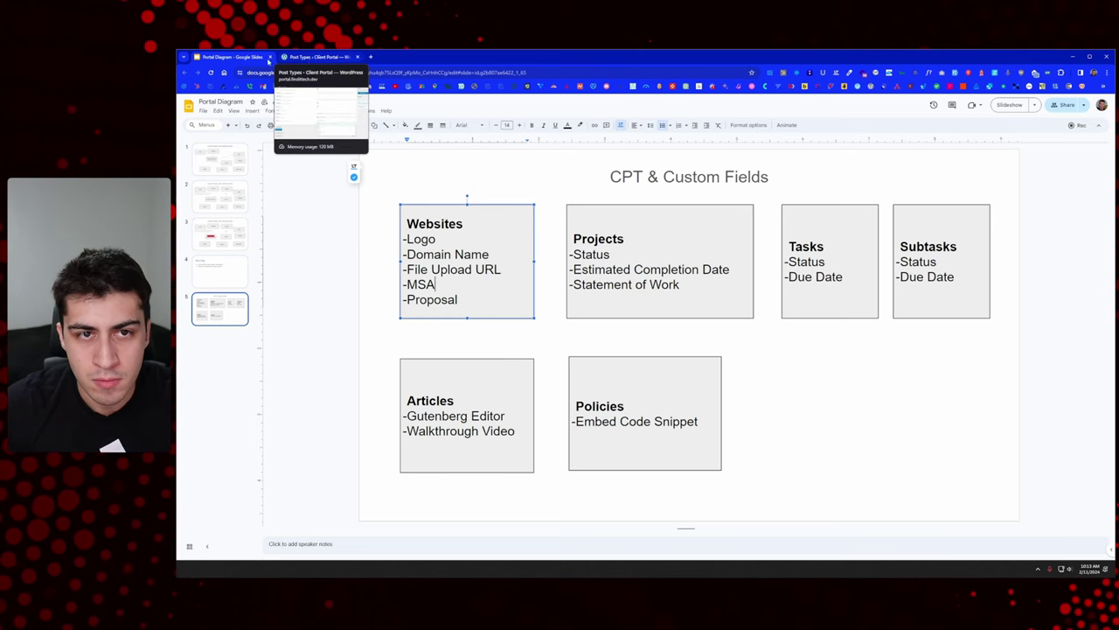
Step: Return to the WordPress post type settings and remove Editor from the supported features
{"action": "left_click", "coordinate": [293, 58]}
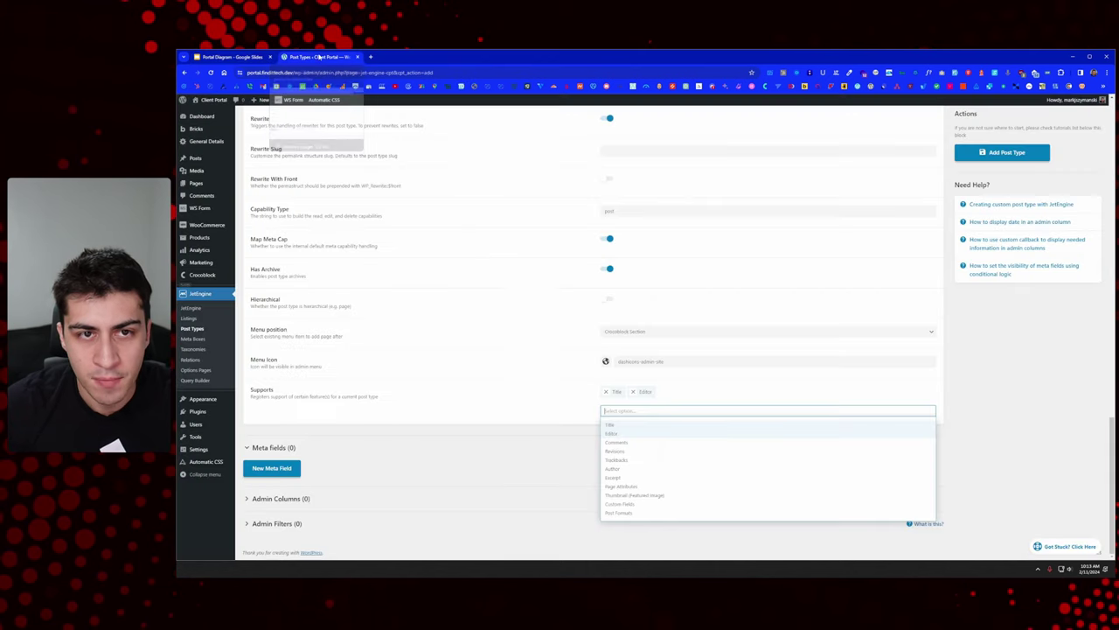
{"action": "left_click", "coordinate": [634, 392]}
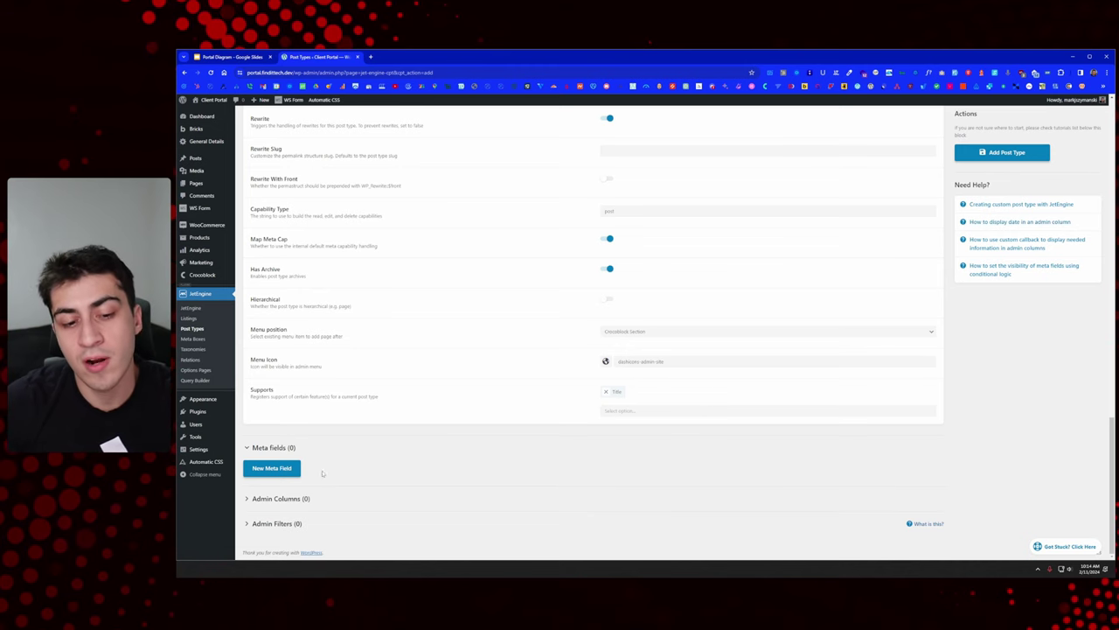
Step: Add a meta field labelled Logo, letting its name/ID generate from the label
{"action": "left_click", "coordinate": [270, 468]}
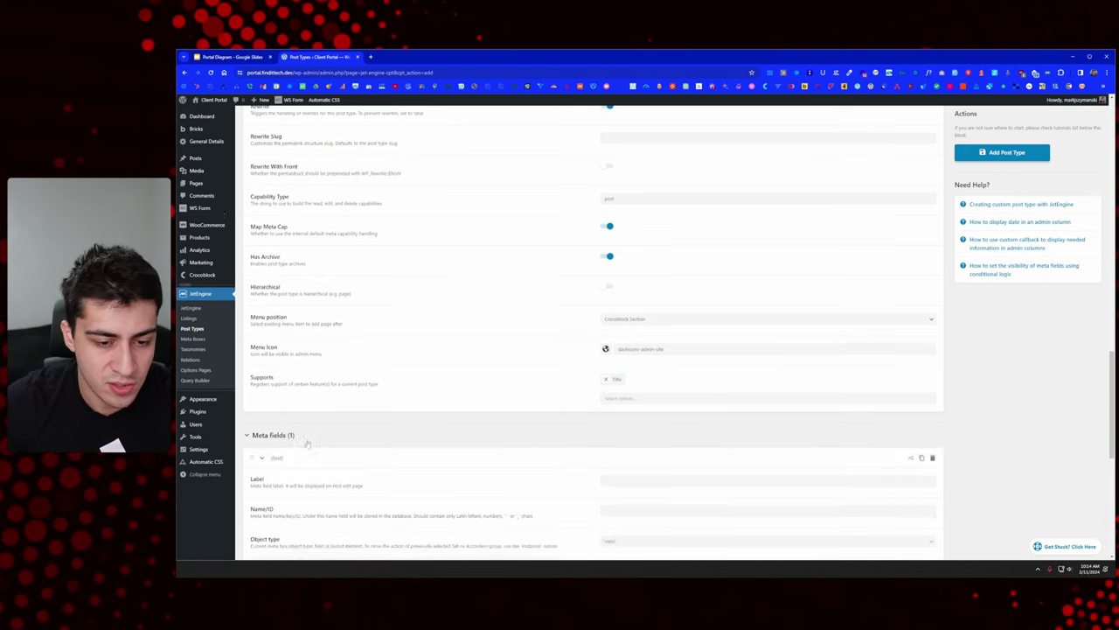
{"action": "scroll", "coordinate": [458, 329], "scroll_direction": "down", "scroll_amount": 3}
{"action": "left_click", "coordinate": [229, 56]}
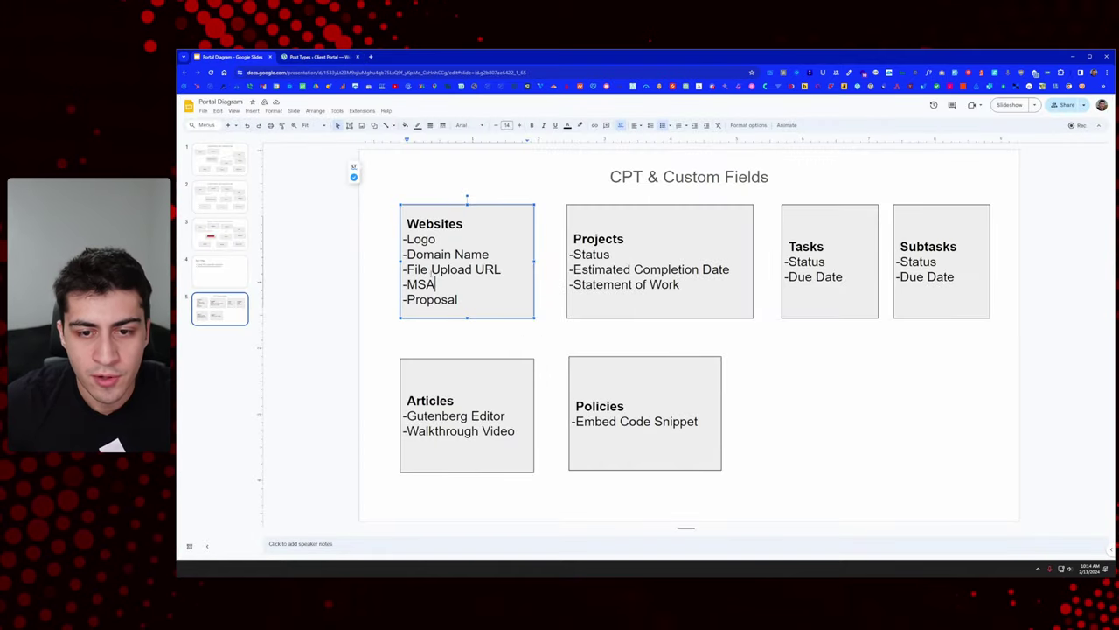
{"action": "left_click", "coordinate": [322, 57]}
{"action": "left_click", "coordinate": [624, 274]}
{"action": "type", "text": "Logo"}
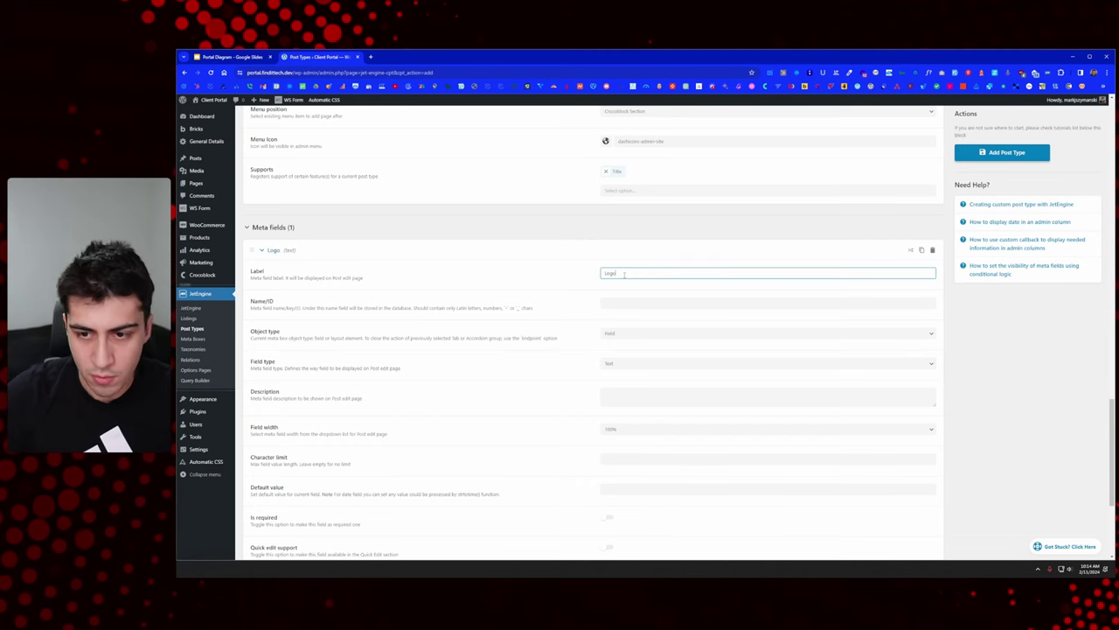
{"action": "key", "text": "Tab"}
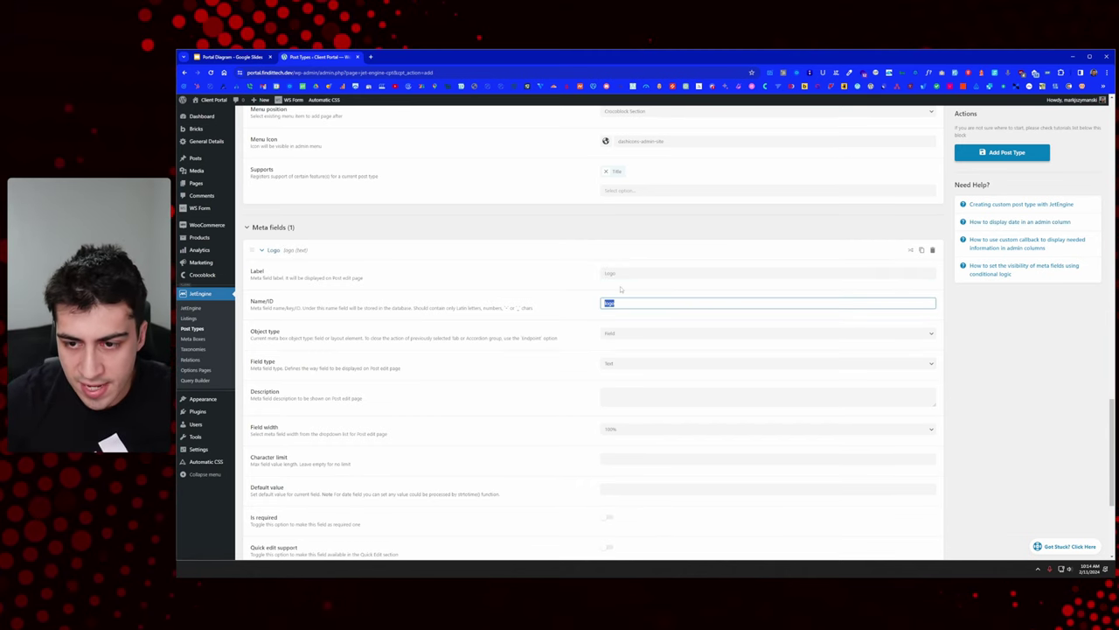
Step: Set the Logo field's type to Media and its description to "The website's main logo."
{"action": "scroll", "coordinate": [617, 328], "scroll_direction": "down", "scroll_amount": 1}
{"action": "left_click", "coordinate": [627, 293]}
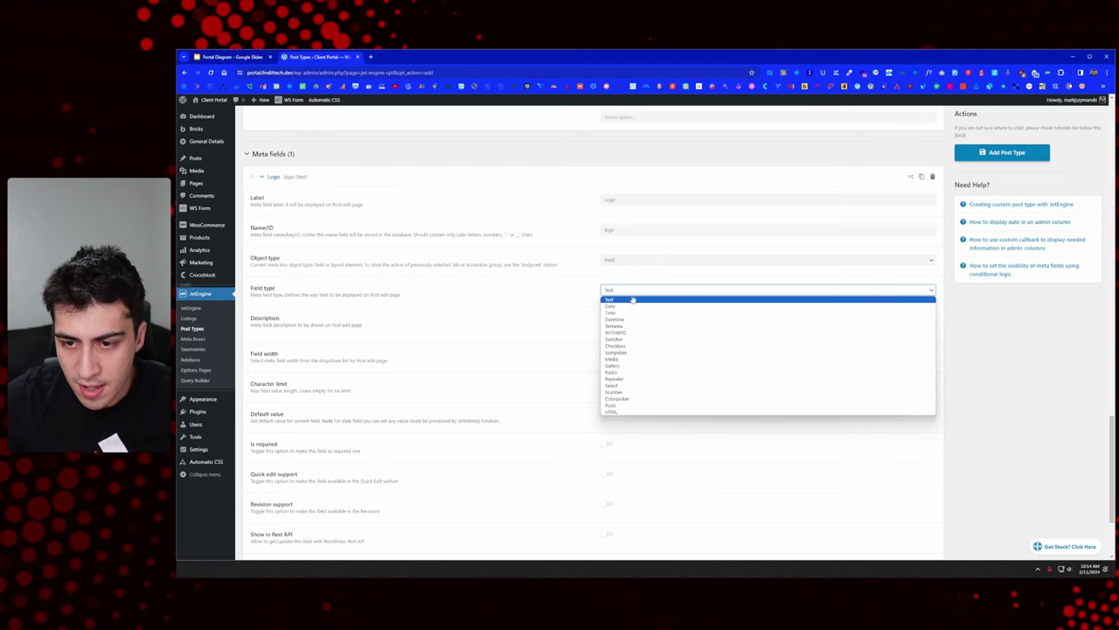
{"action": "left_click", "coordinate": [645, 360]}
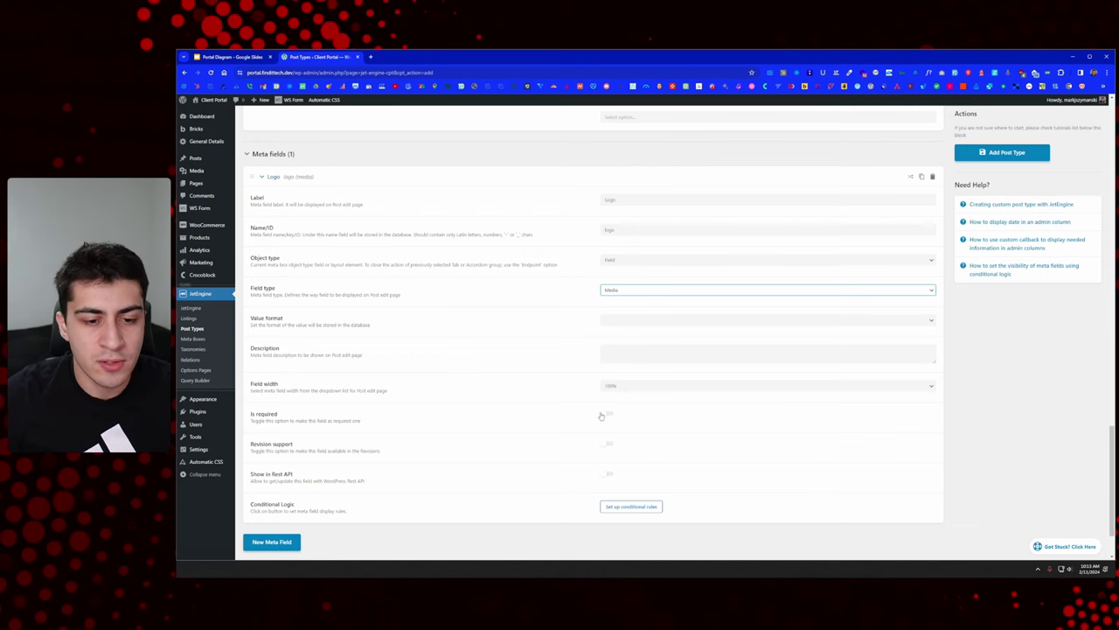
{"action": "left_click", "coordinate": [637, 354]}
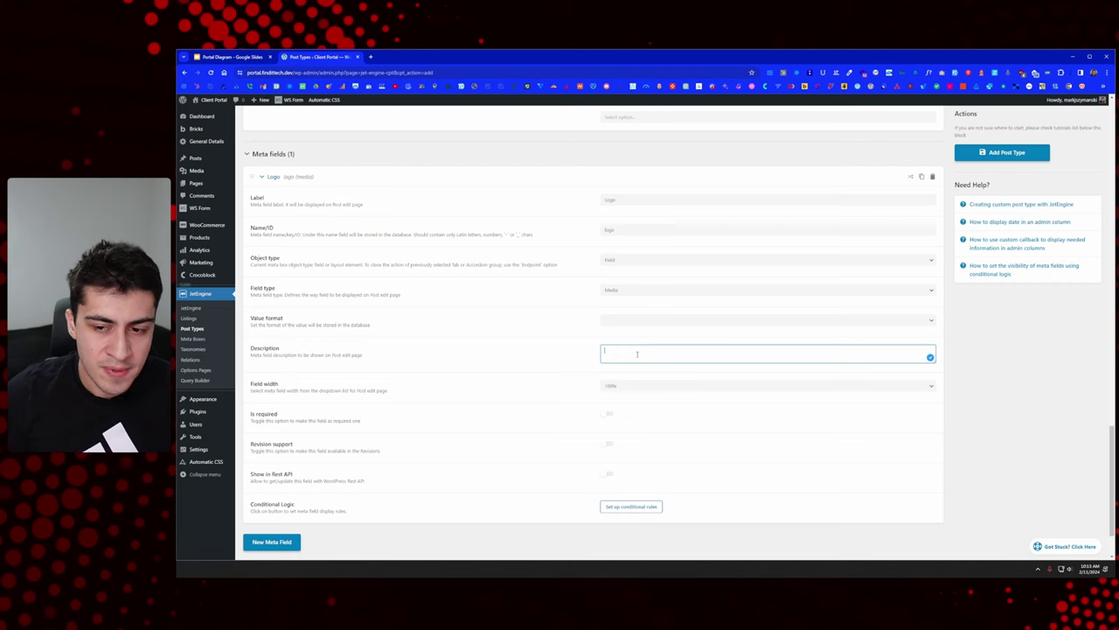
{"action": "type", "text": "The"}
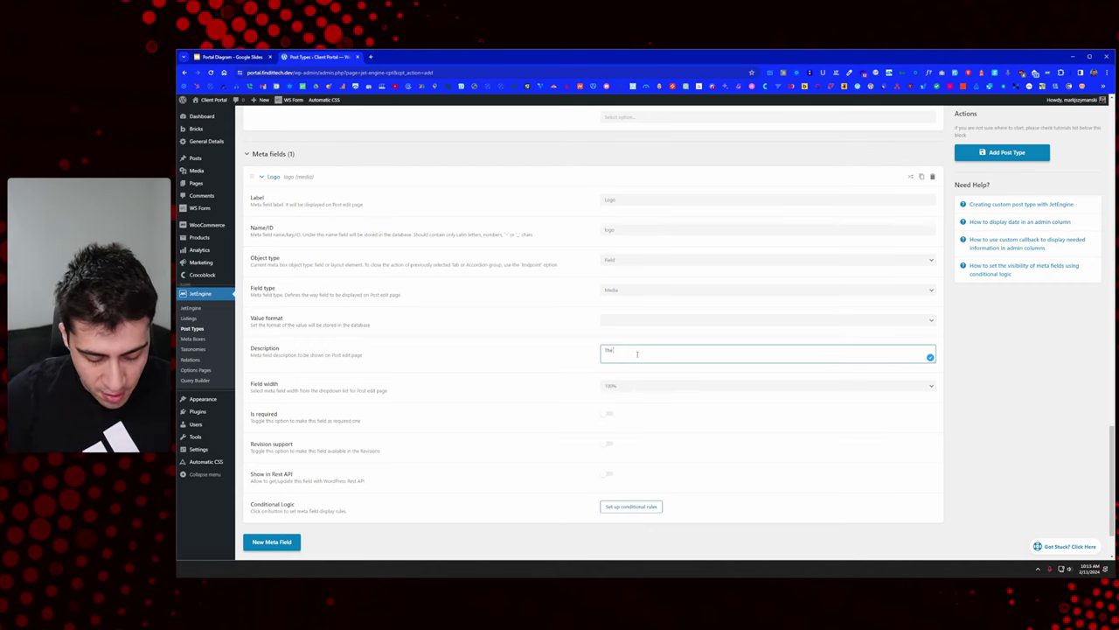
{"action": "type", "text": " website's main logo."}
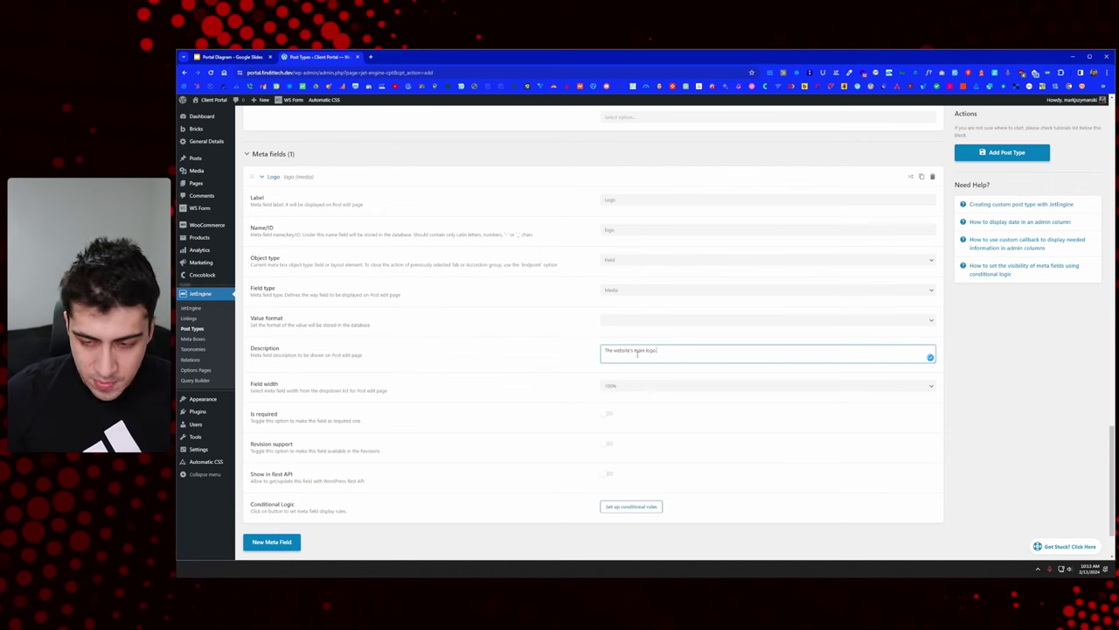
{"action": "left_click", "coordinate": [1007, 351]}
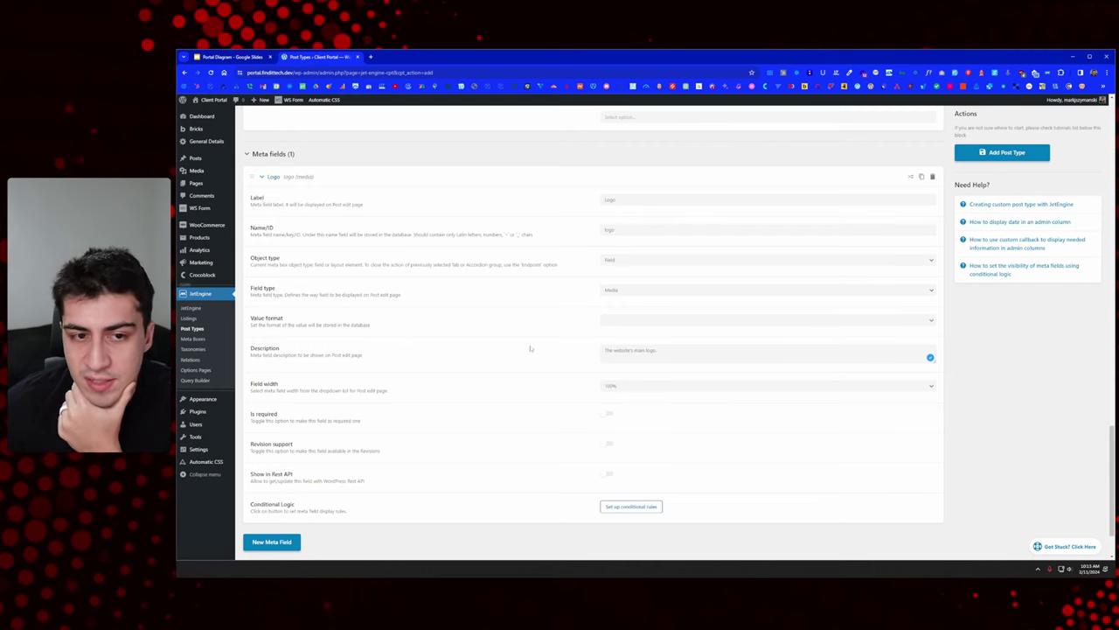
Step: Save the Websites settings as a new post type
{"action": "left_click", "coordinate": [1004, 153]}
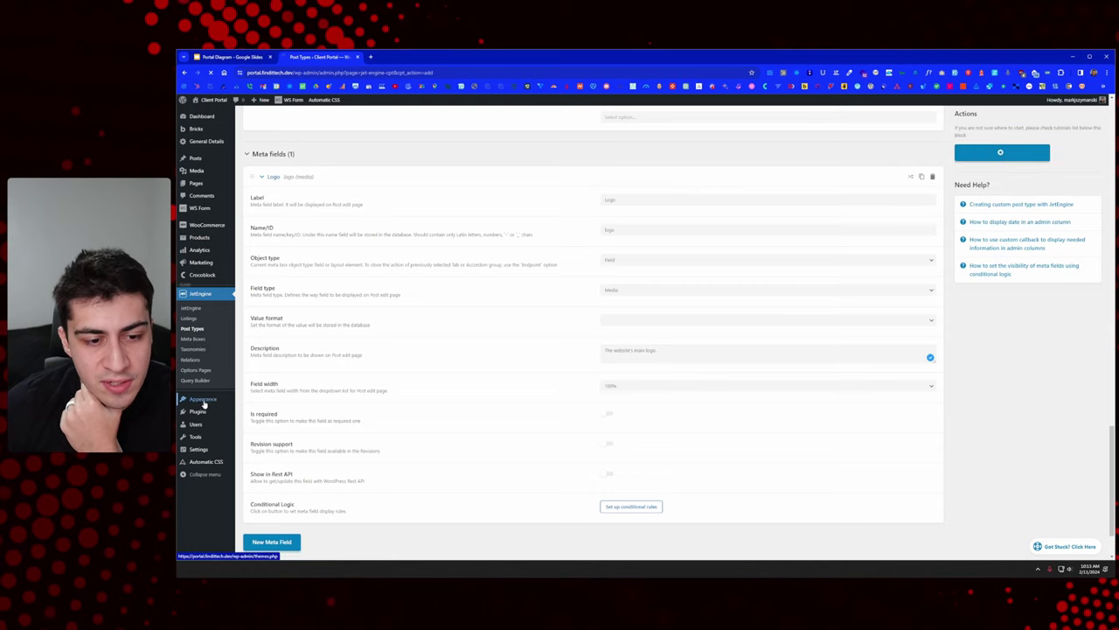
{"action": "mouse_move", "coordinate": [214, 404]}
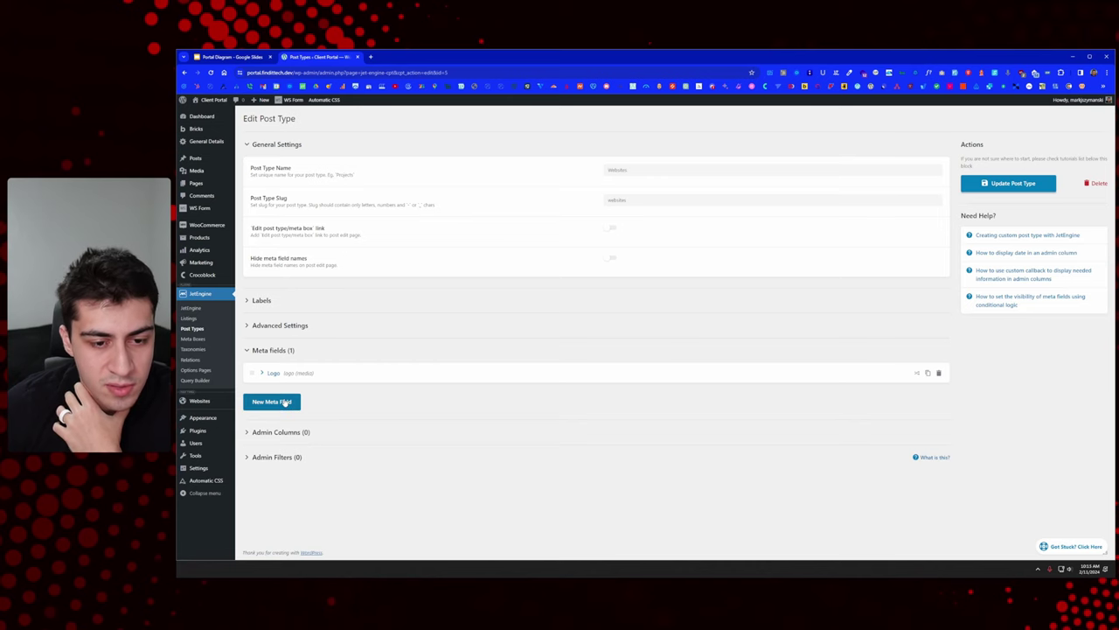
Step: Add a second meta field labelled Domain Name, letting its name/ID generate from the label
{"action": "left_click", "coordinate": [271, 402]}
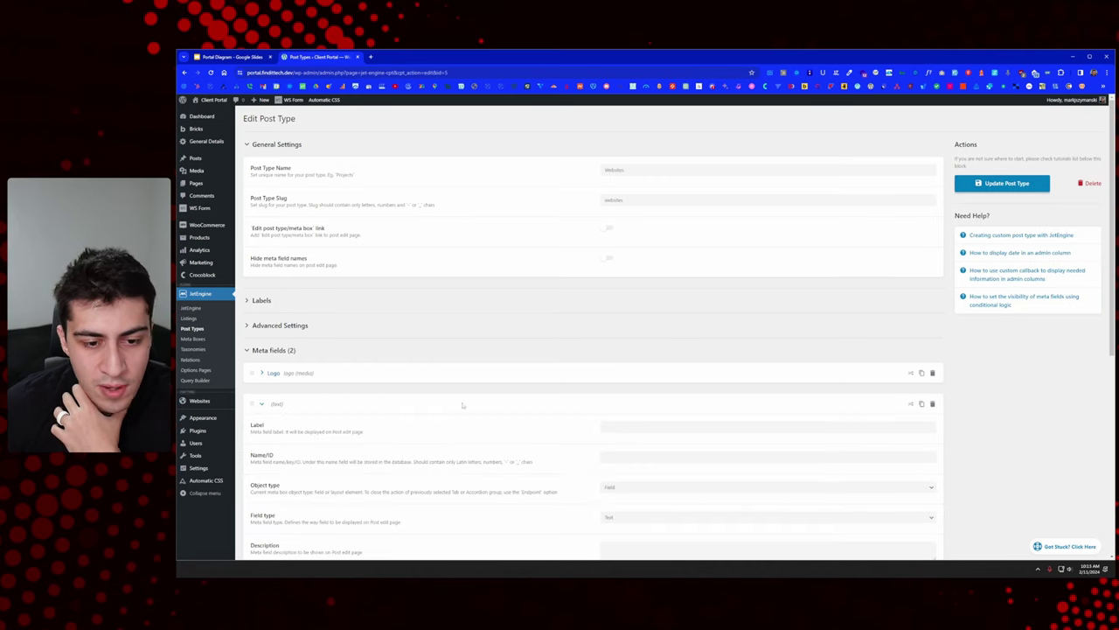
{"action": "left_click", "coordinate": [932, 404]}
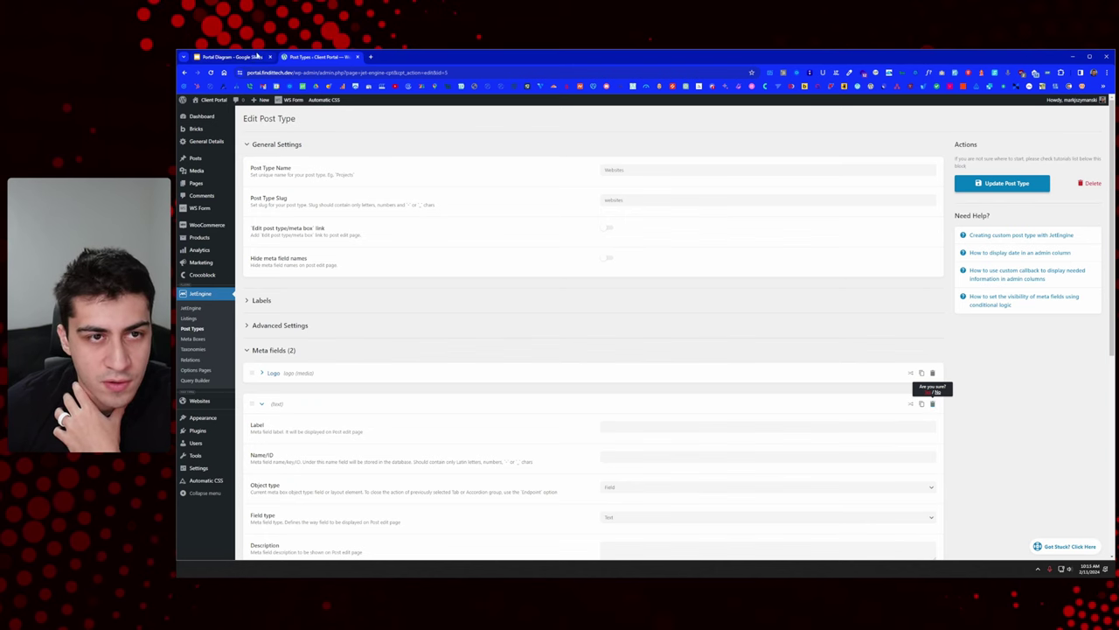
{"action": "left_click", "coordinate": [231, 56]}
{"action": "left_click", "coordinate": [315, 55]}
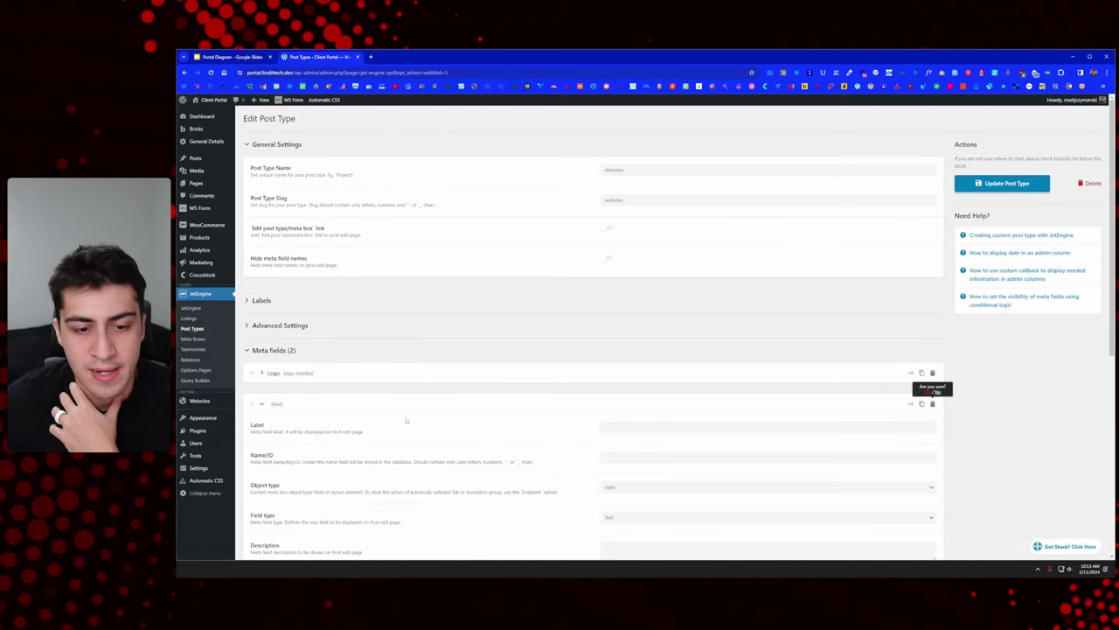
{"action": "left_click", "coordinate": [612, 427]}
{"action": "type", "text": "Domain"}
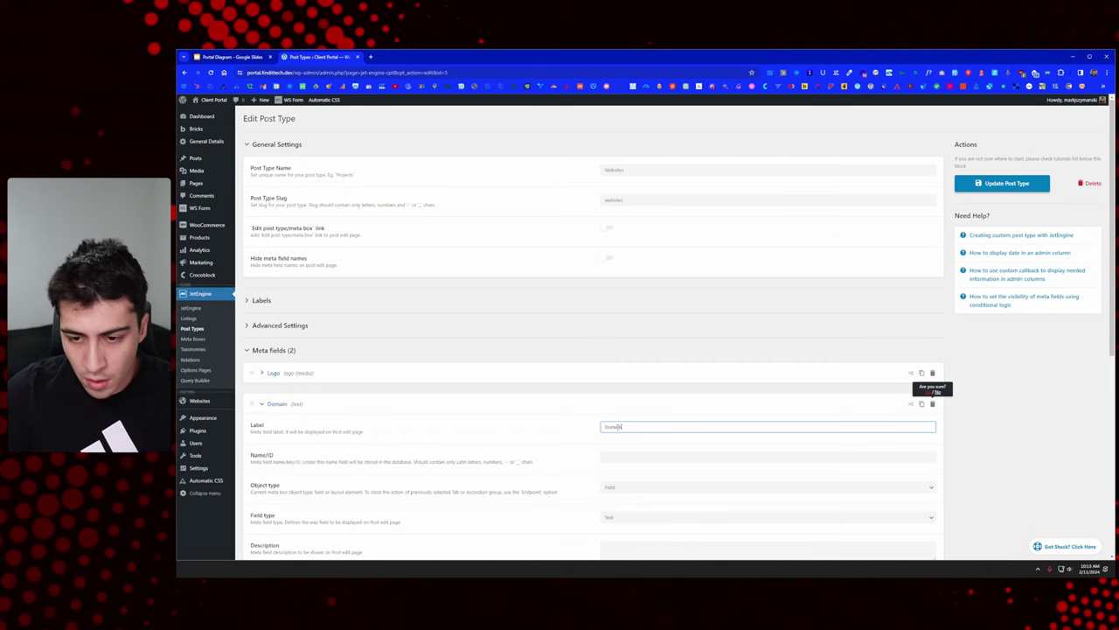
{"action": "type", "text": " Name"}
{"action": "key", "text": "Tab"}
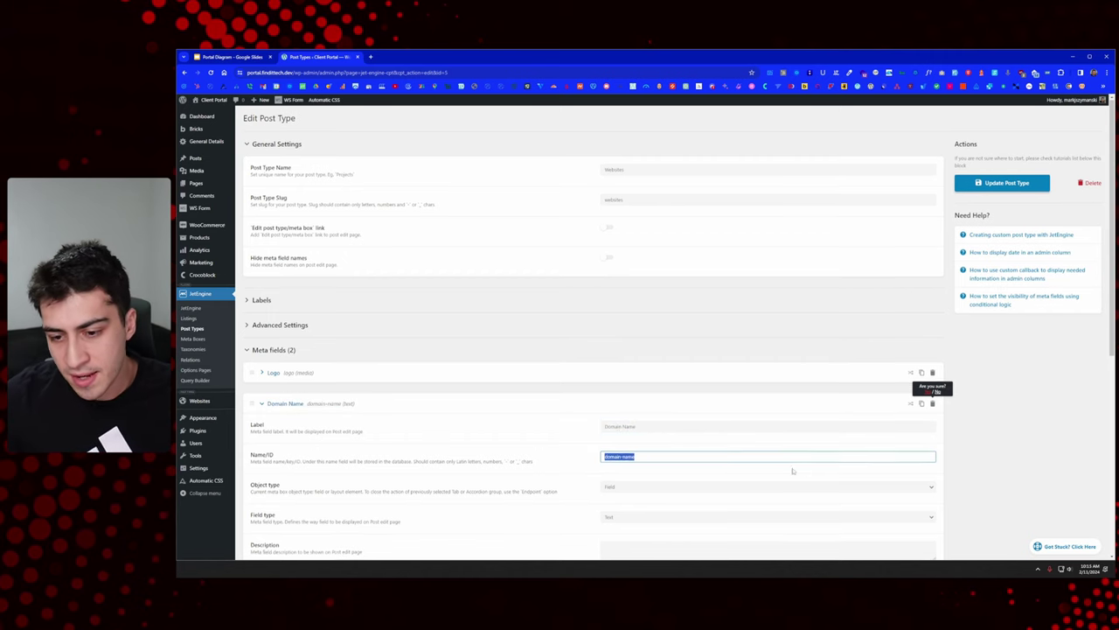
Step: Check the available field types for the Domain Name meta field and keep it set to Text
{"action": "scroll", "coordinate": [625, 425], "scroll_direction": "down", "scroll_amount": 1}
{"action": "left_click", "coordinate": [1026, 418]}
{"action": "scroll", "coordinate": [626, 385], "scroll_direction": "down", "scroll_amount": 1}
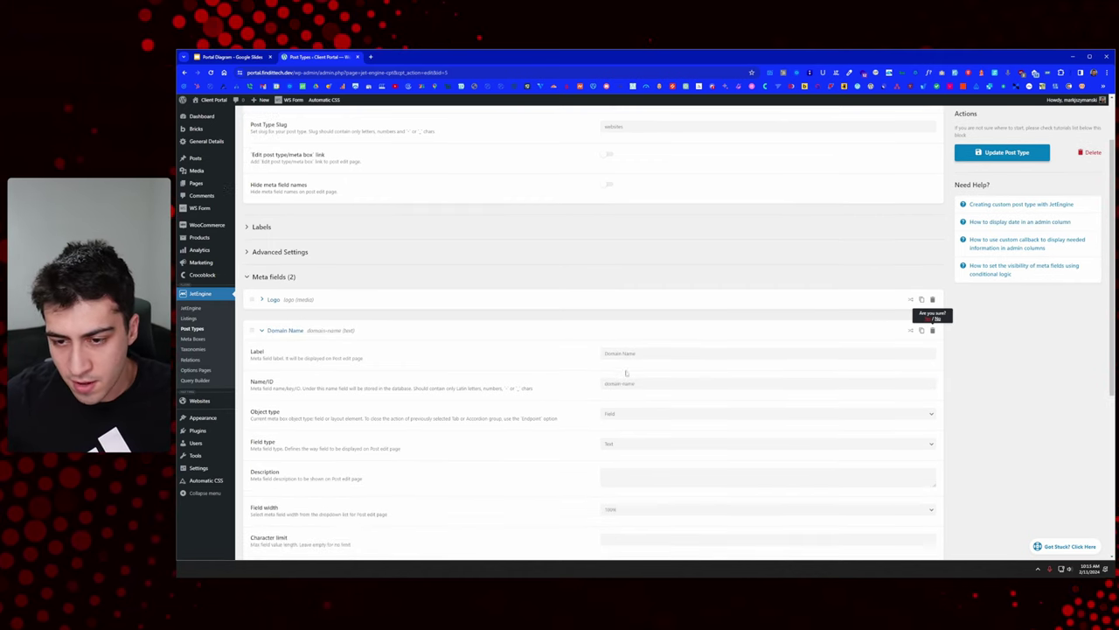
{"action": "scroll", "coordinate": [631, 402], "scroll_direction": "down", "scroll_amount": 2}
{"action": "left_click", "coordinate": [625, 374]}
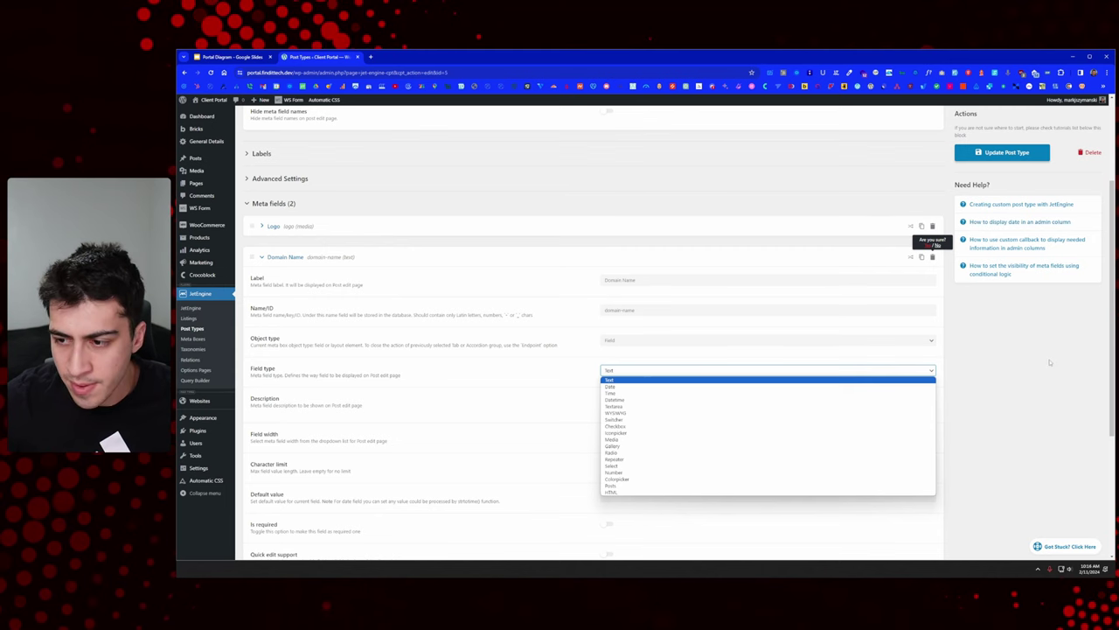
{"action": "left_click", "coordinate": [622, 380]}
{"action": "scroll", "coordinate": [732, 377], "scroll_direction": "down", "scroll_amount": 2}
{"action": "scroll", "coordinate": [731, 379], "scroll_direction": "down", "scroll_amount": 1}
{"action": "scroll", "coordinate": [725, 378], "scroll_direction": "up", "scroll_amount": 1}
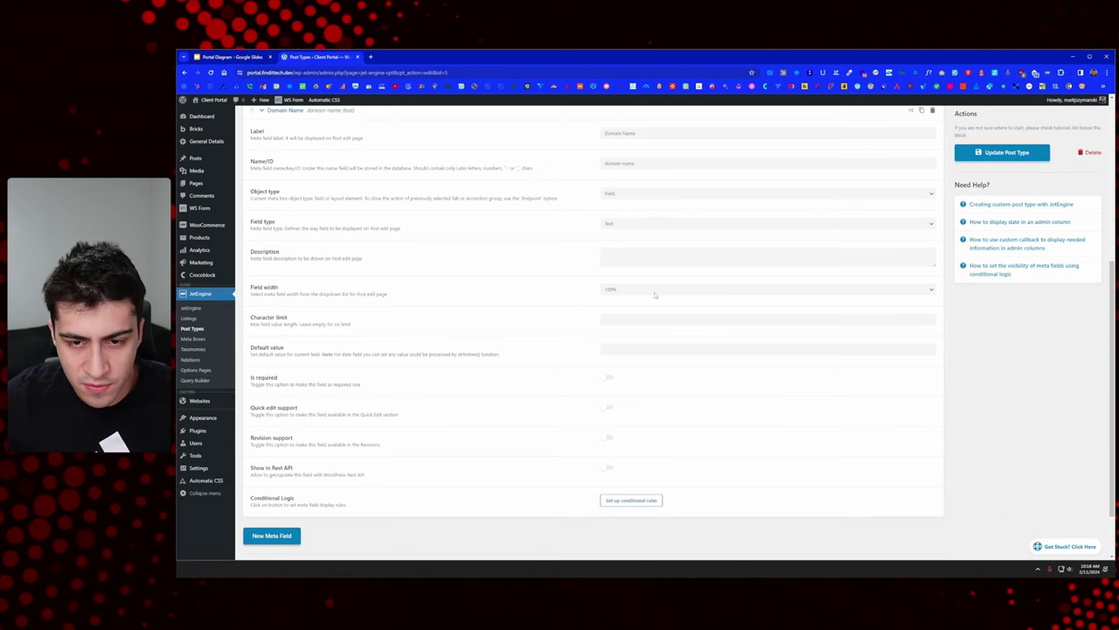
{"action": "left_click", "coordinate": [647, 227]}
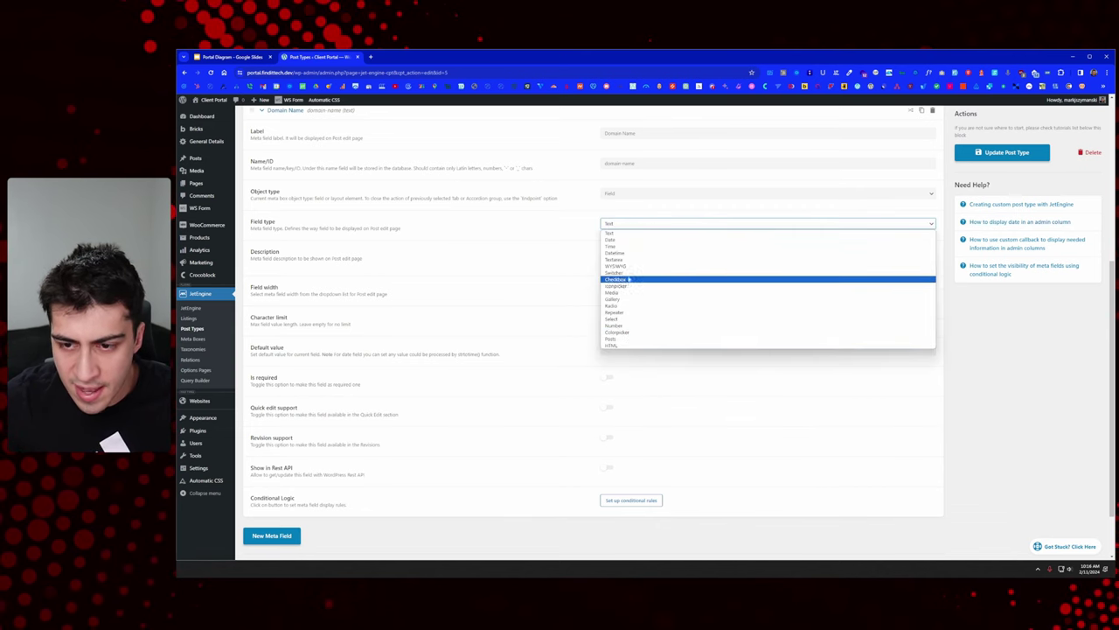
{"action": "left_click", "coordinate": [626, 234]}
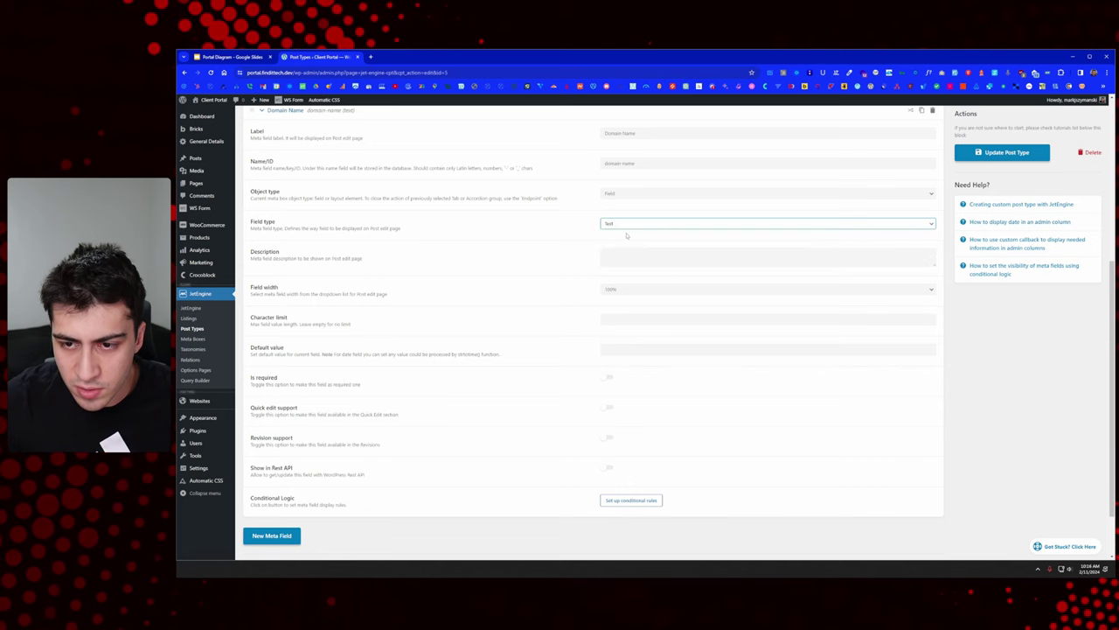
Step: Set the Domain Name field's description to "The website's domain name (ie. companyname.com)"
{"action": "left_click", "coordinate": [660, 254]}
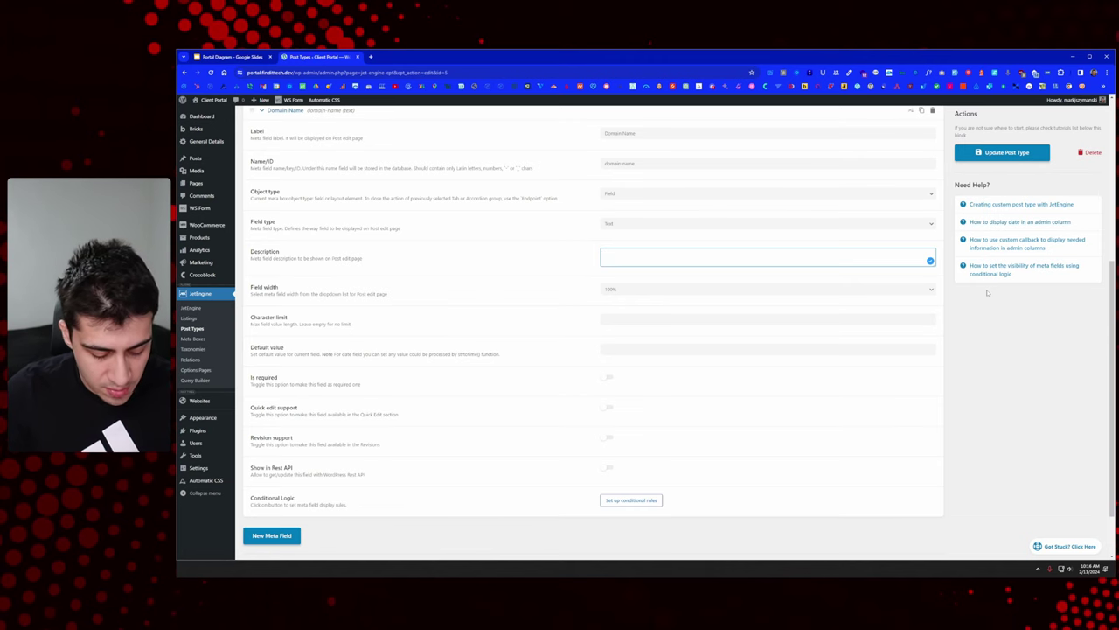
{"action": "type", "text": "e website's dmoi"}
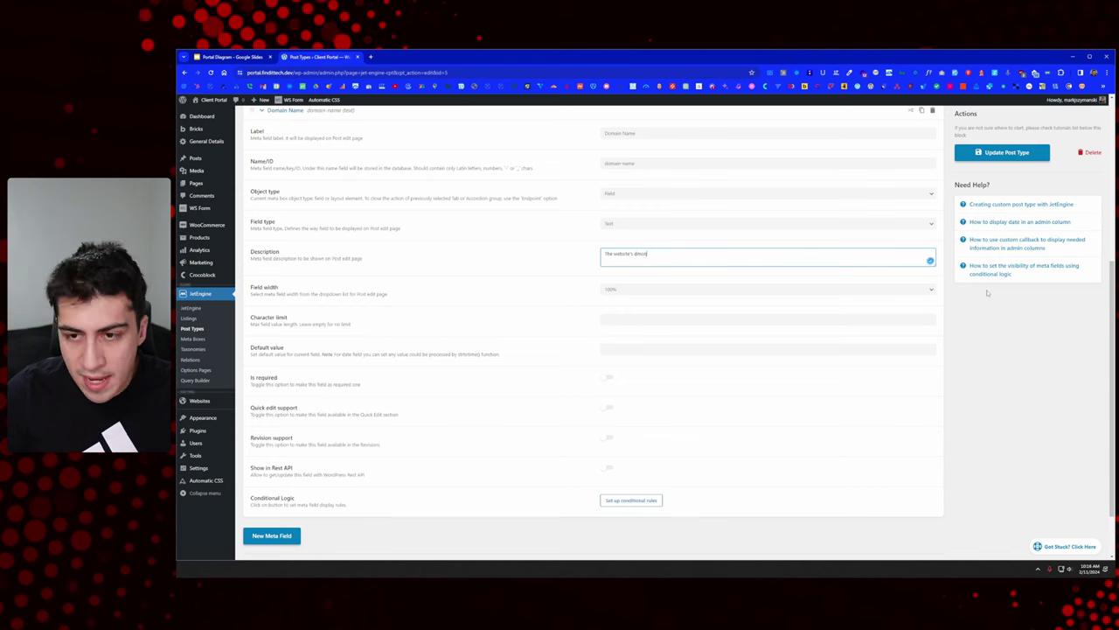
{"action": "key", "text": "BackSpace"}
{"action": "key", "text": "BackSpace"}
{"action": "key", "text": "BackSpace"}
{"action": "type", "text": "omain name ("}
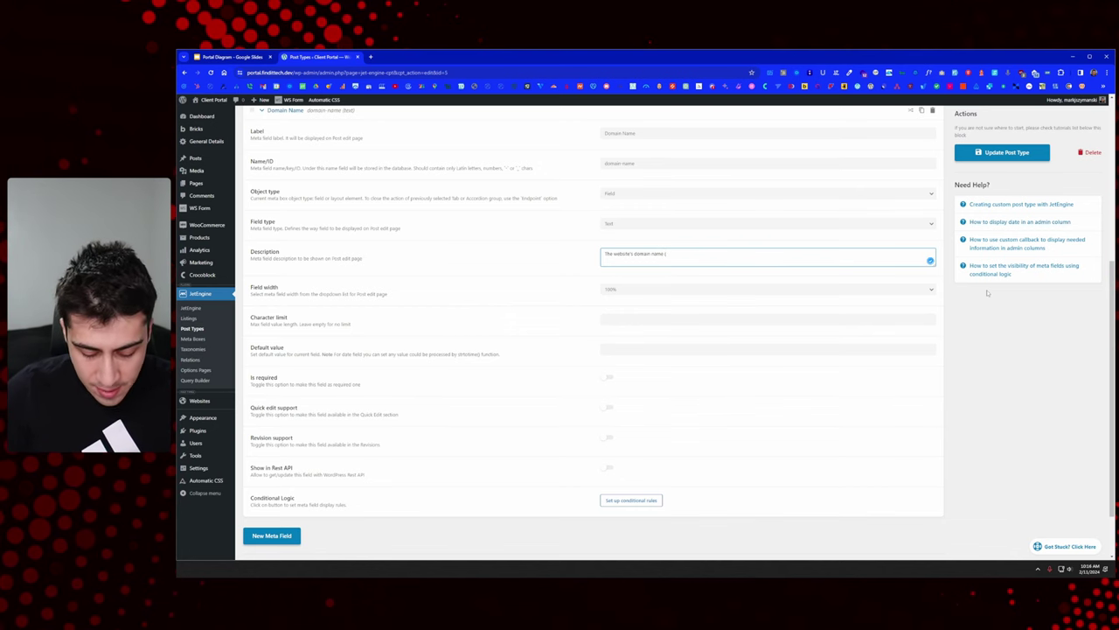
{"action": "type", "text": "ie."}
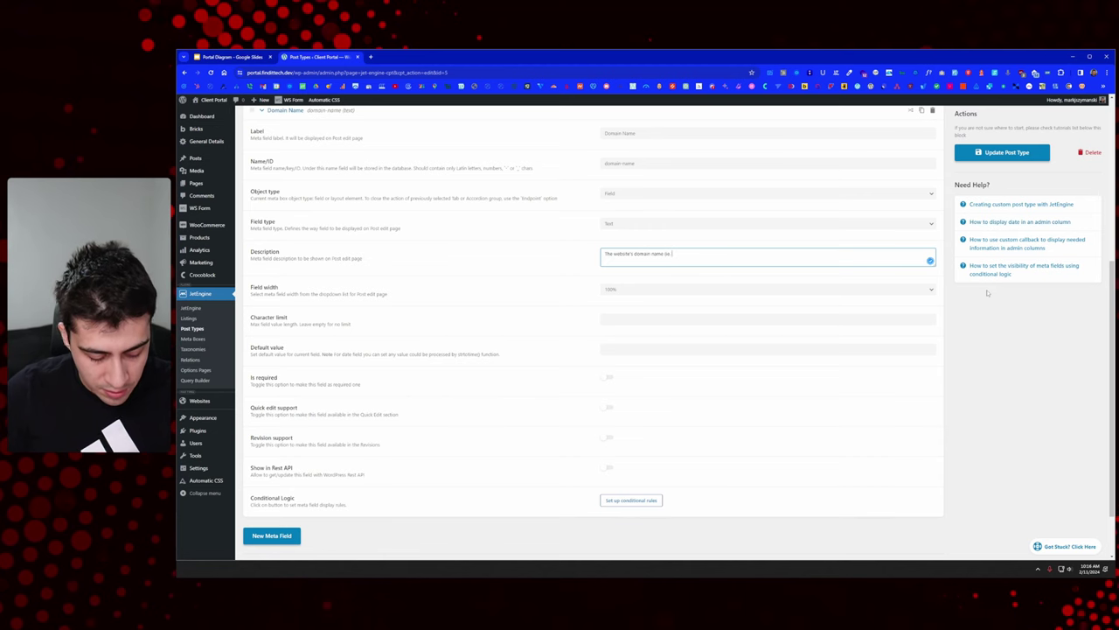
{"action": "type", "text": " companyname."}
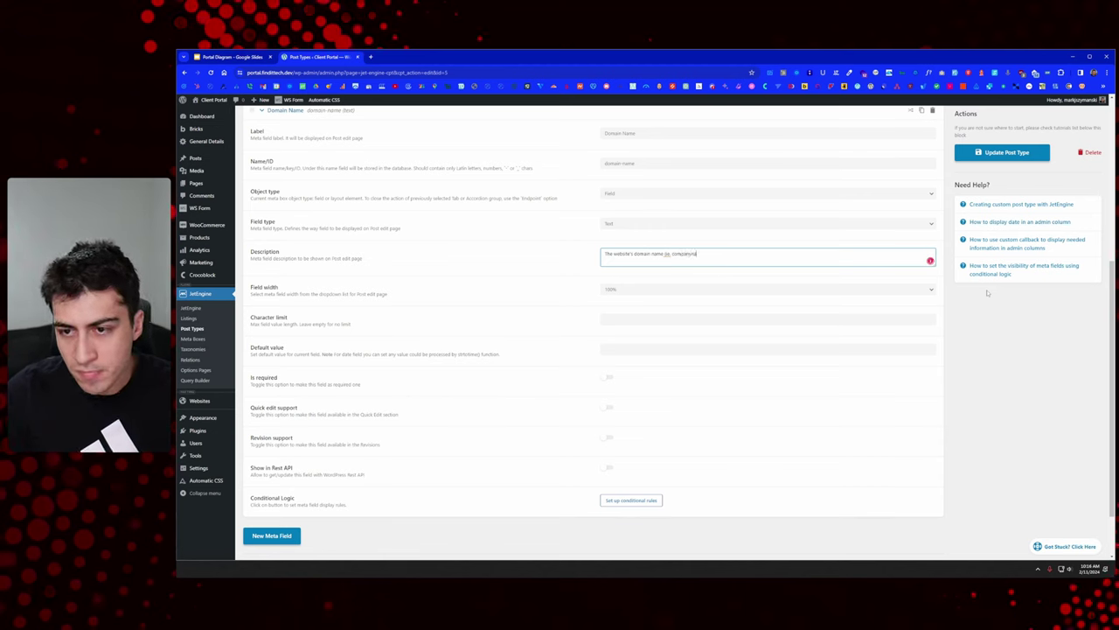
{"action": "type", "text": "com"}
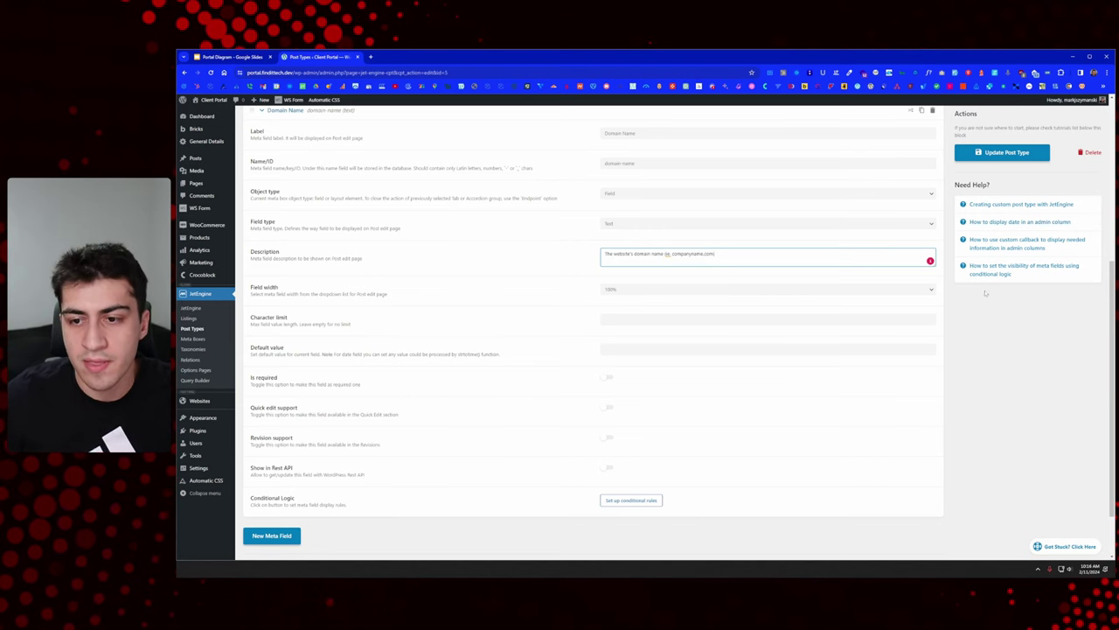
Step: Correct the abbreviation before companyname.com in the Domain Name description to "i.e."
{"action": "left_click_drag", "start_coordinate": [713, 254], "coordinate": [671, 254]}
{"action": "left_click", "coordinate": [713, 253]}
{"action": "left_click_drag", "start_coordinate": [714, 254], "coordinate": [672, 253]}
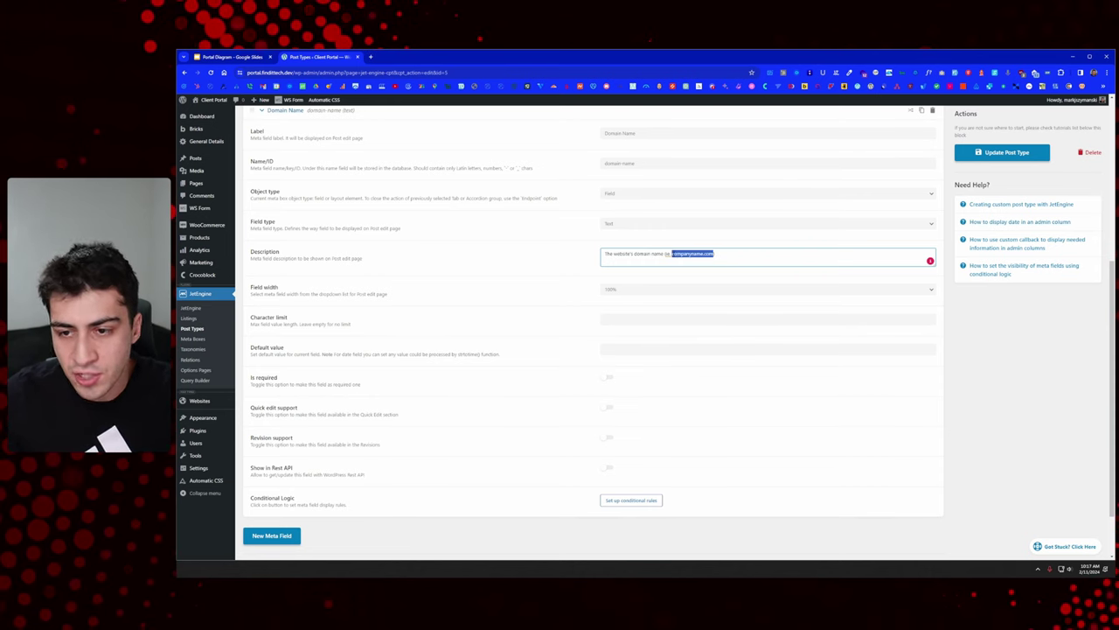
{"action": "left_click", "coordinate": [719, 254]}
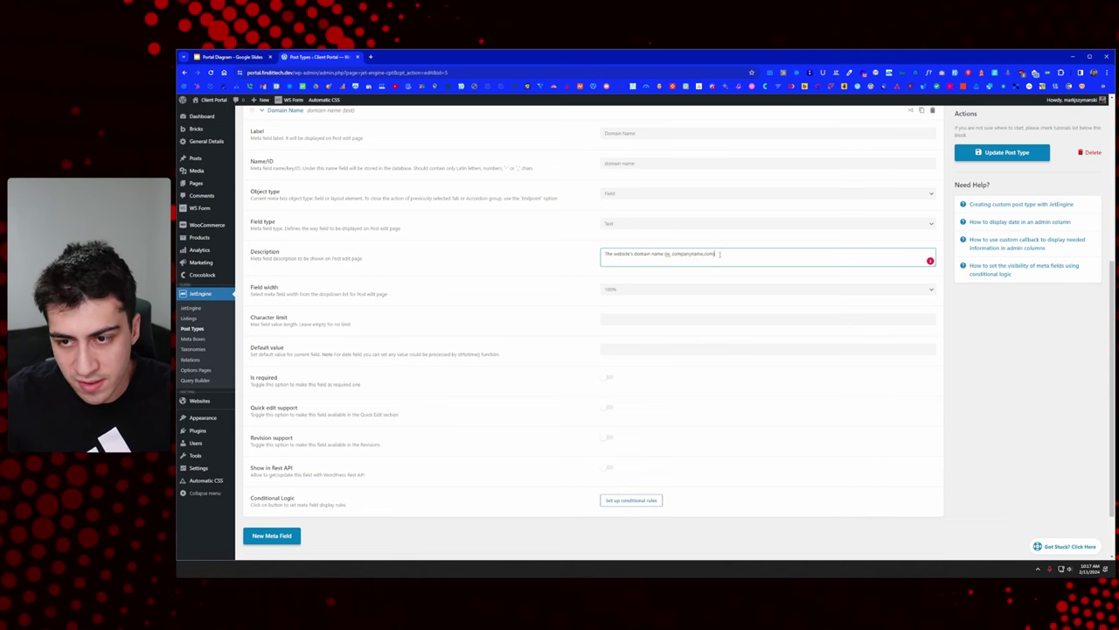
{"action": "mouse_move", "coordinate": [680, 271]}
{"action": "left_click", "coordinate": [675, 306]}
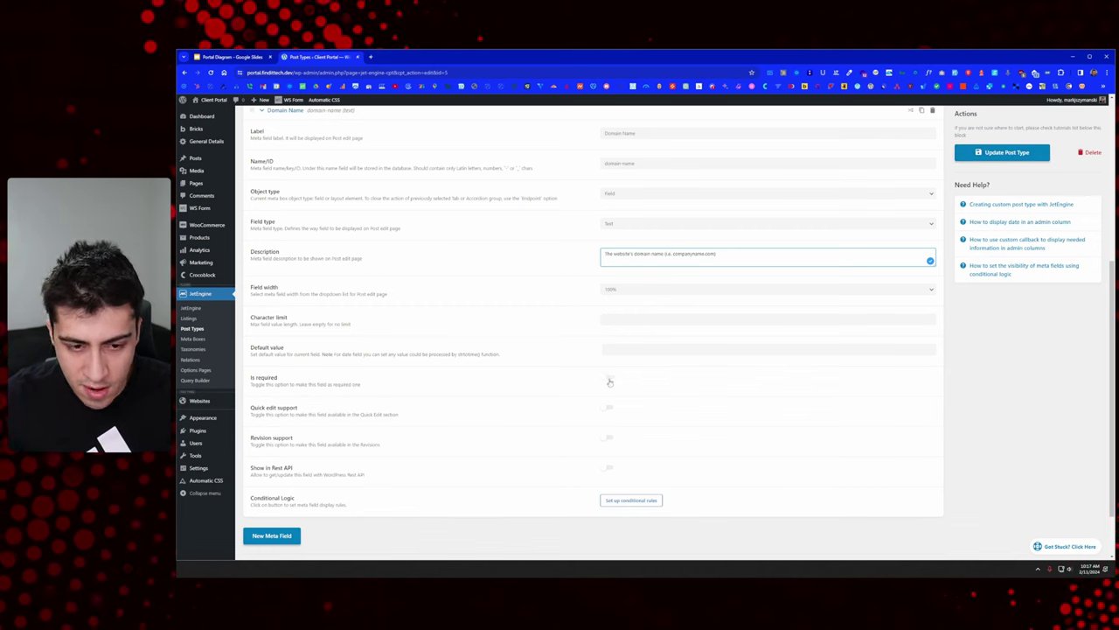
Step: Collapse the Domain Name field's settings and check the planned Websites fields in the Google Slides portal diagram
{"action": "scroll", "coordinate": [599, 376], "scroll_direction": "down", "scroll_amount": 1}
{"action": "scroll", "coordinate": [390, 319], "scroll_direction": "up", "scroll_amount": 1}
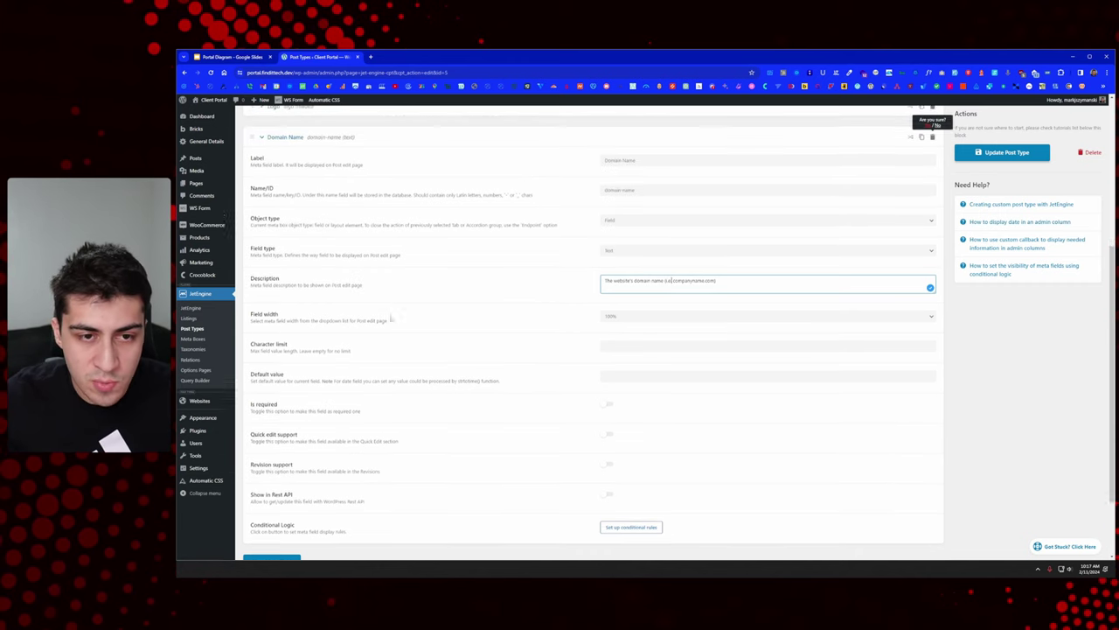
{"action": "left_click", "coordinate": [261, 149]}
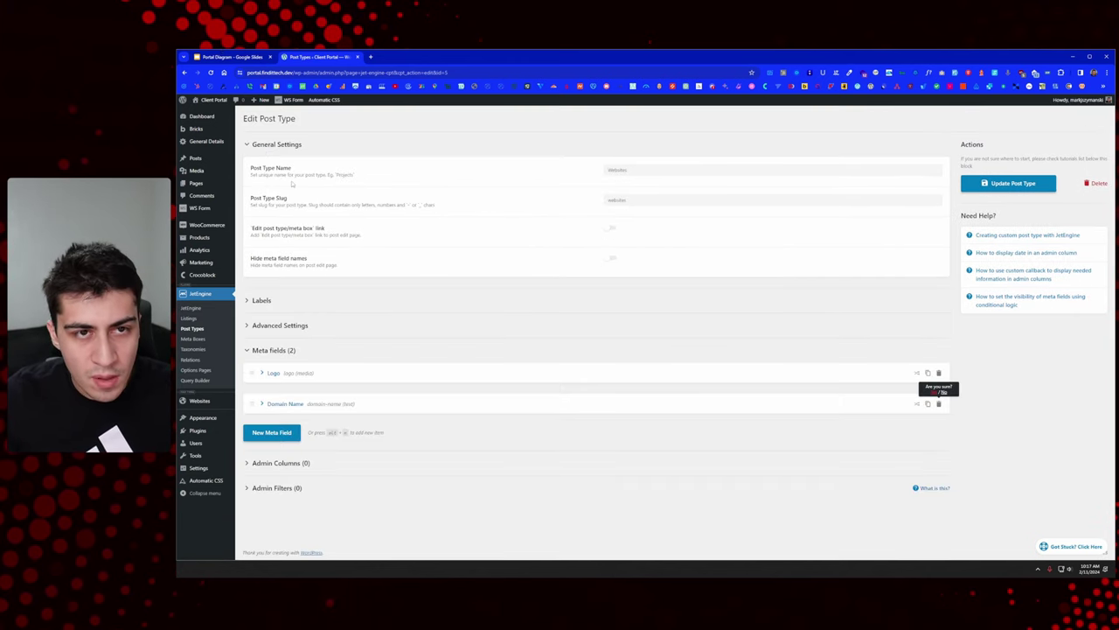
{"action": "left_click", "coordinate": [228, 58]}
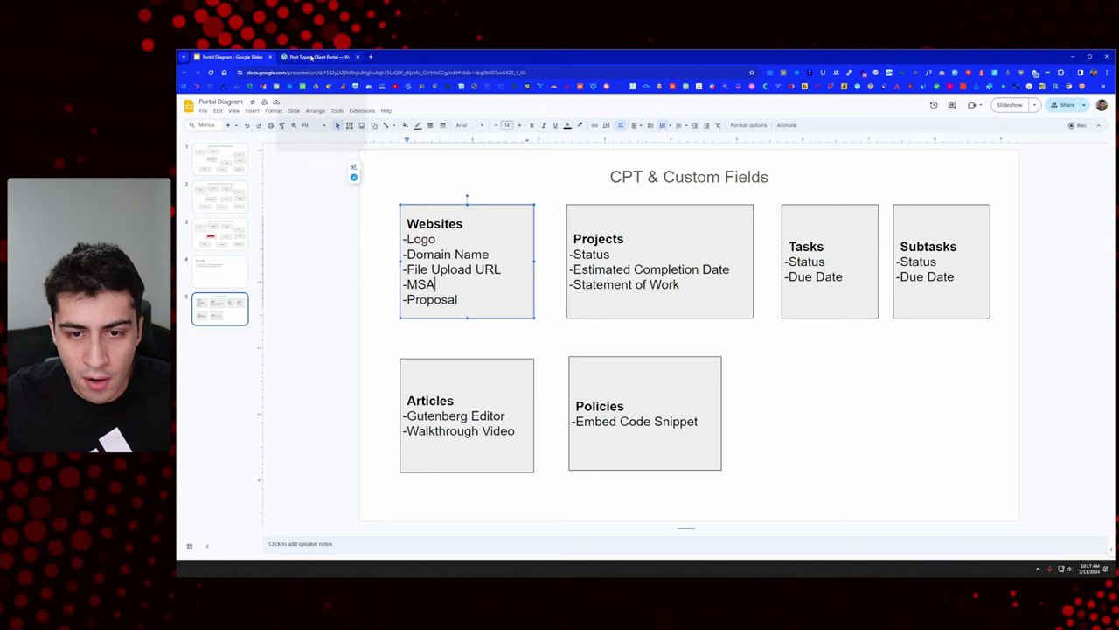
{"action": "left_click", "coordinate": [311, 57]}
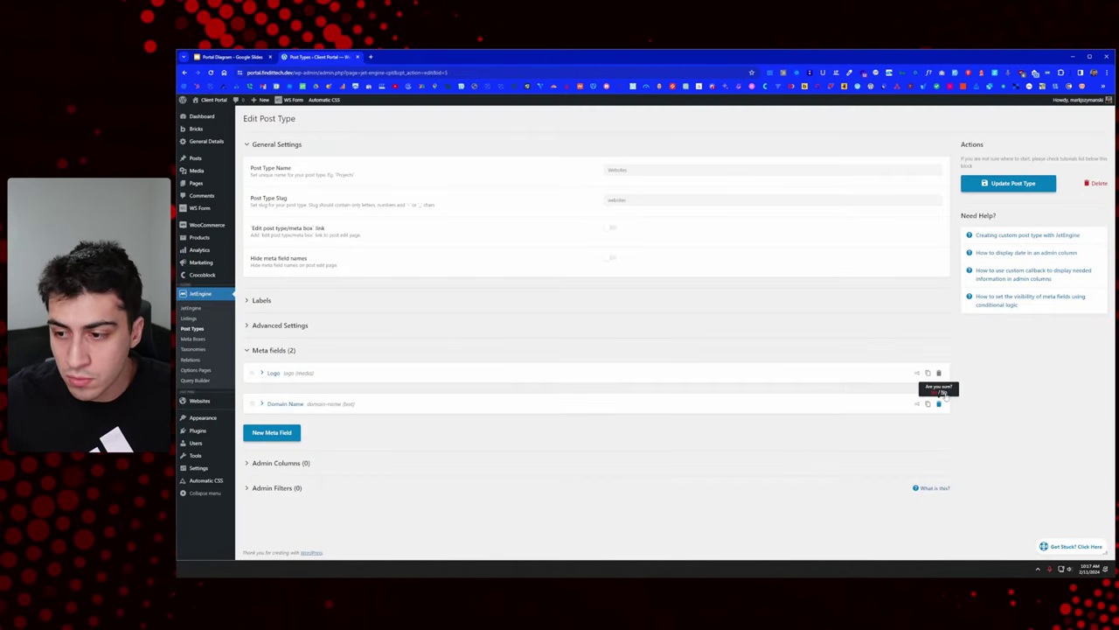
Step: Decline the Domain Name field's deletion, duplicate it, and label the copy File Upload URL with a name/ID generated from the label
{"action": "left_click", "coordinate": [943, 393]}
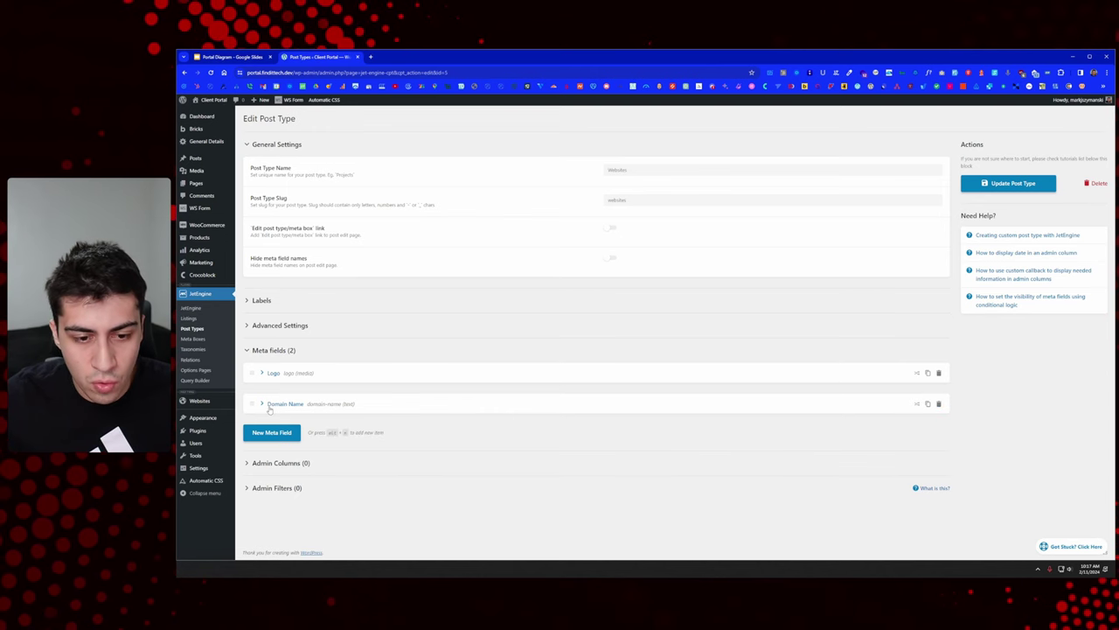
{"action": "left_click", "coordinate": [929, 405]}
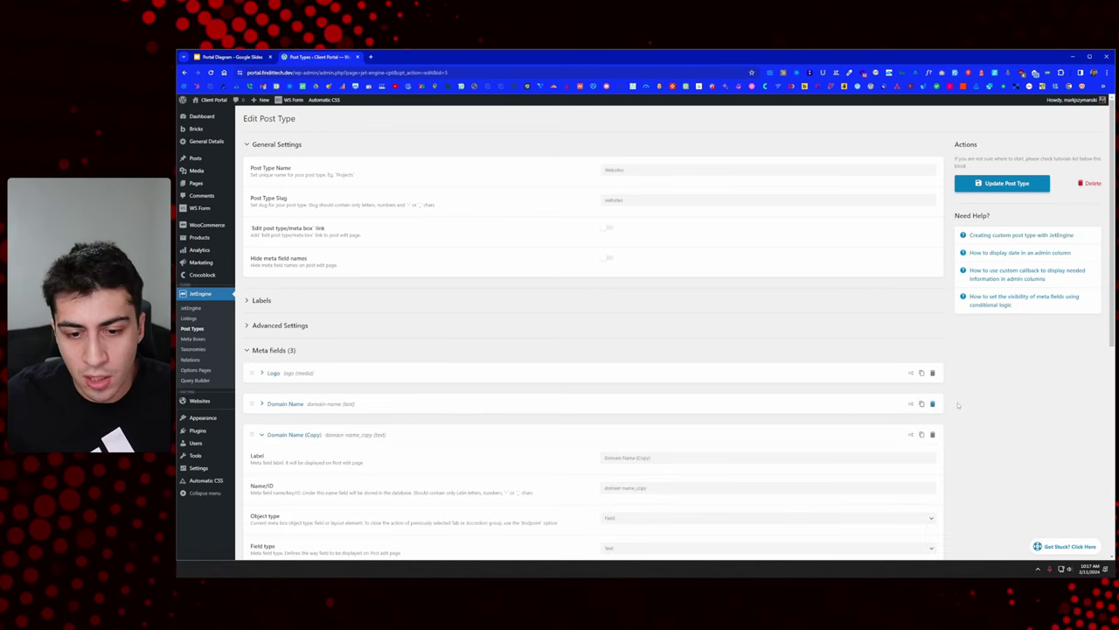
{"action": "scroll", "coordinate": [717, 363], "scroll_direction": "down", "scroll_amount": 2}
{"action": "left_click", "coordinate": [674, 349]}
{"action": "key", "text": "ctrl+a"}
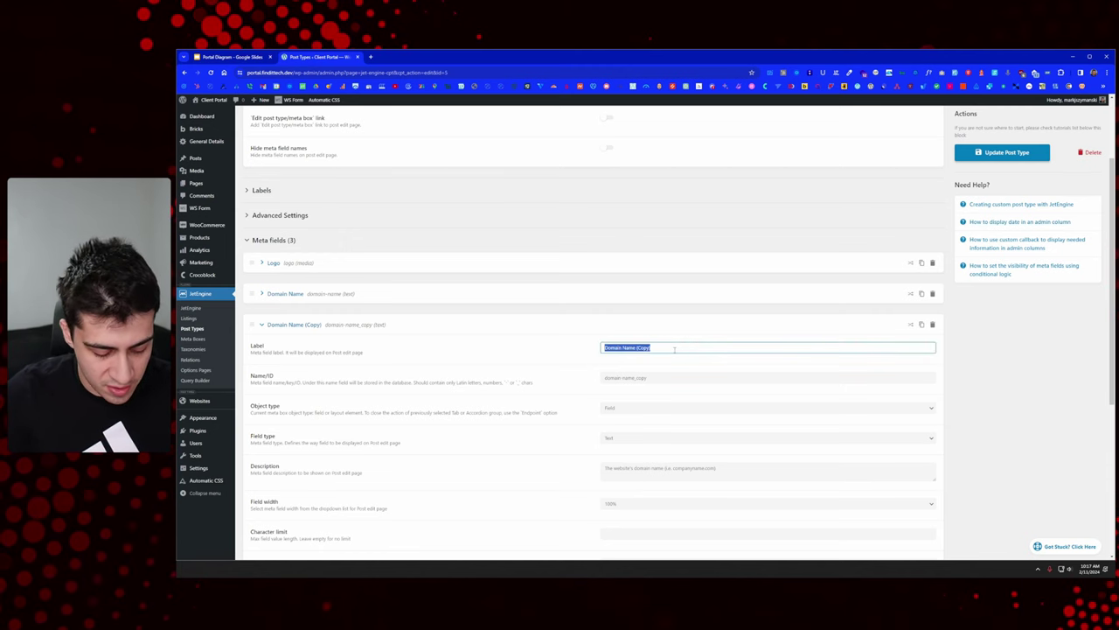
{"action": "type", "text": "File Up"}
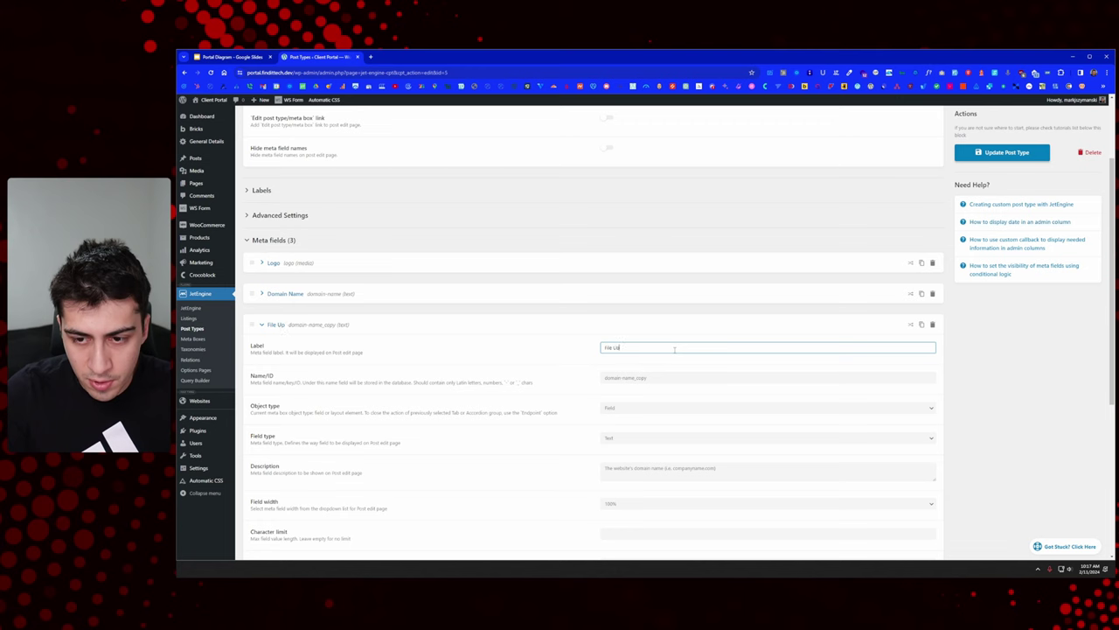
{"action": "type", "text": "load IR"}
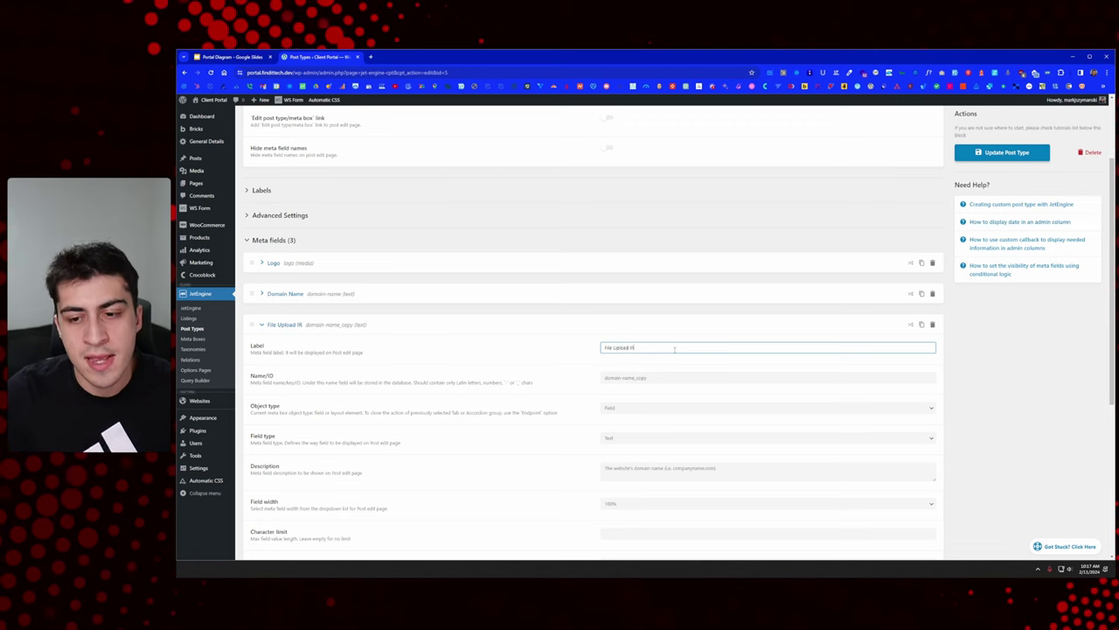
{"action": "key", "text": "BackSpace"}
{"action": "key", "text": "BackSpace"}
{"action": "type", "text": "URL"}
{"action": "key", "text": "Tab"}
{"action": "key", "text": "BackSpace"}
{"action": "key", "text": "shift+Tab"}
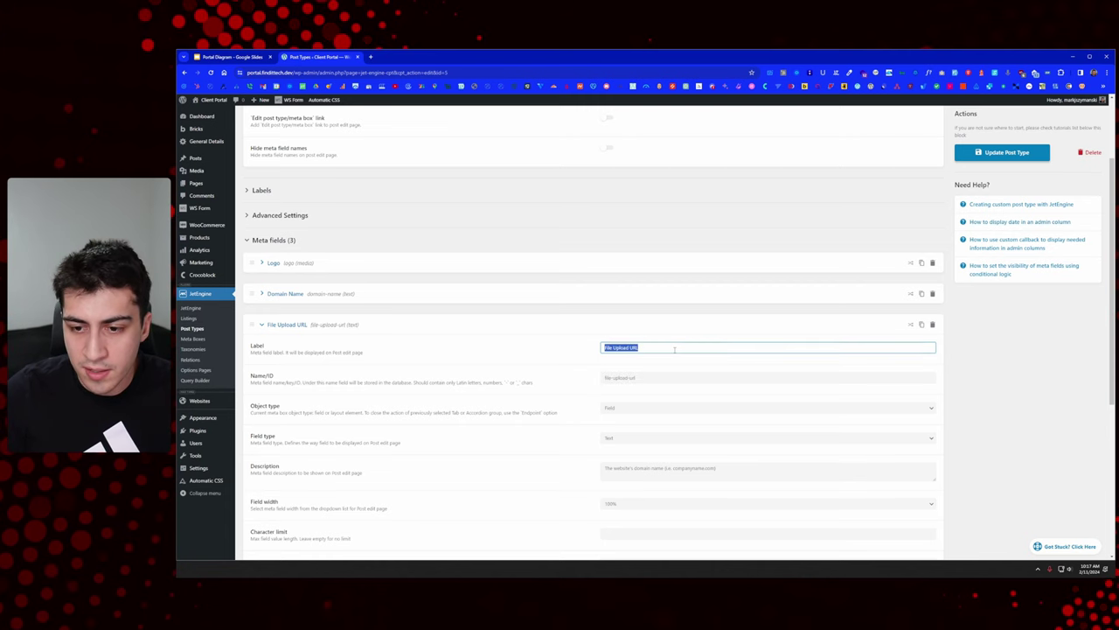
{"action": "left_click", "coordinate": [819, 393]}
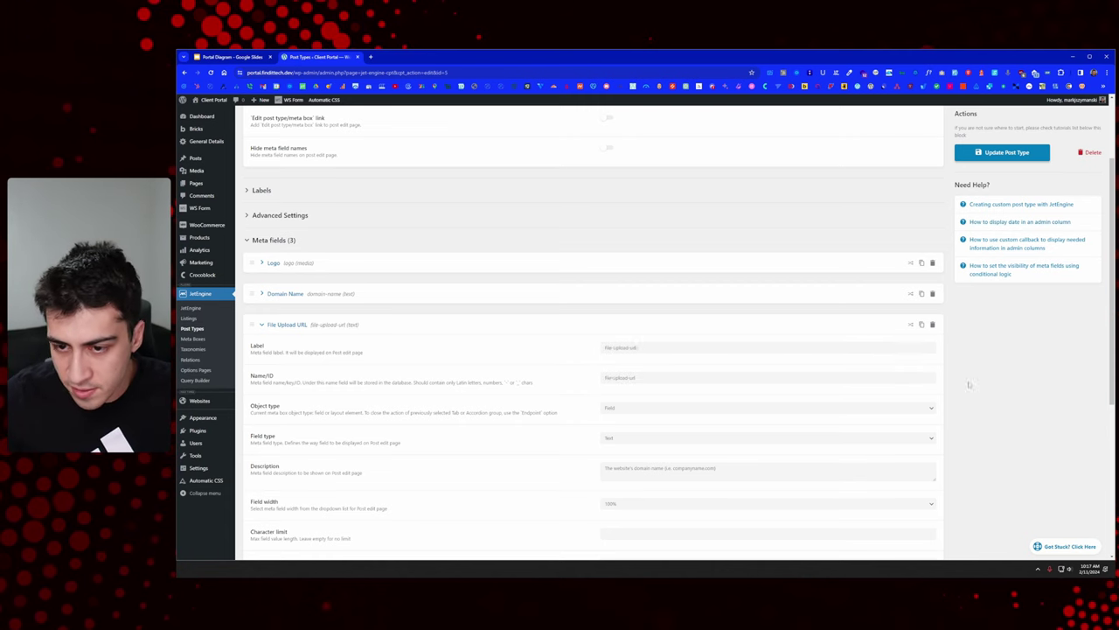
{"action": "scroll", "coordinate": [615, 343], "scroll_direction": "down", "scroll_amount": 1}
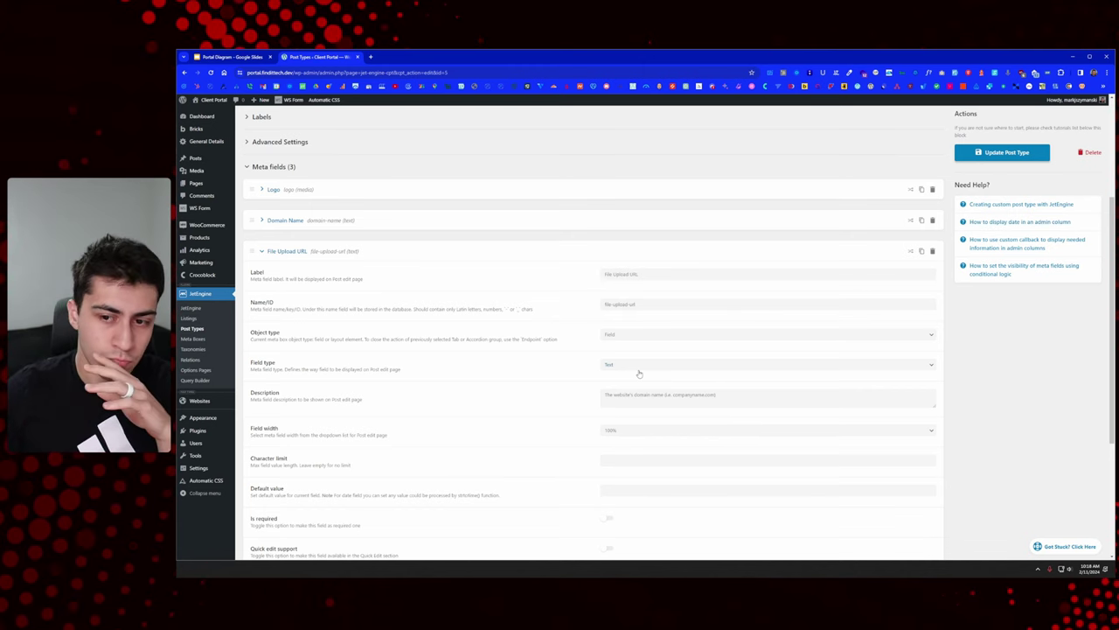
{"action": "triple_click", "coordinate": [646, 277]}
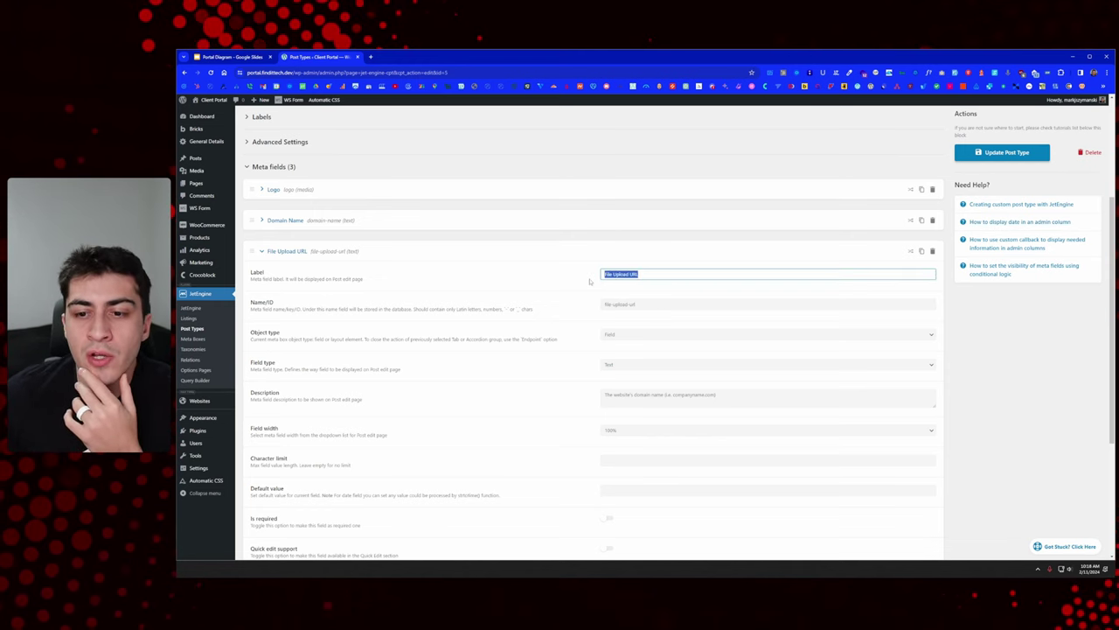
{"action": "left_click", "coordinate": [656, 276]}
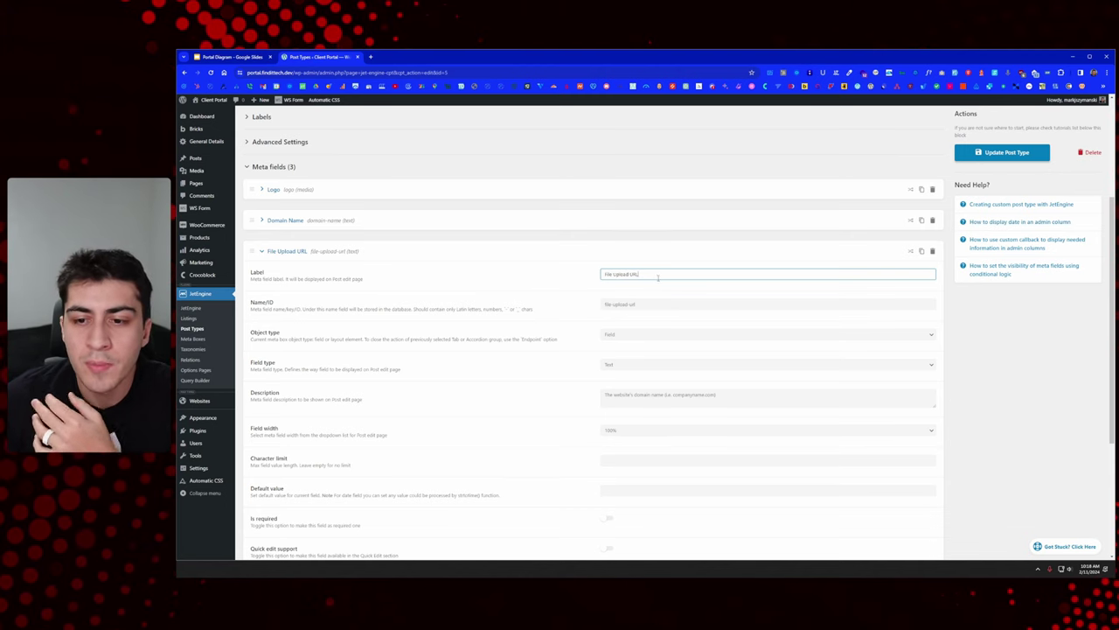
{"action": "left_click_drag", "start_coordinate": [639, 276], "coordinate": [602, 273]}
{"action": "left_click", "coordinate": [630, 273]}
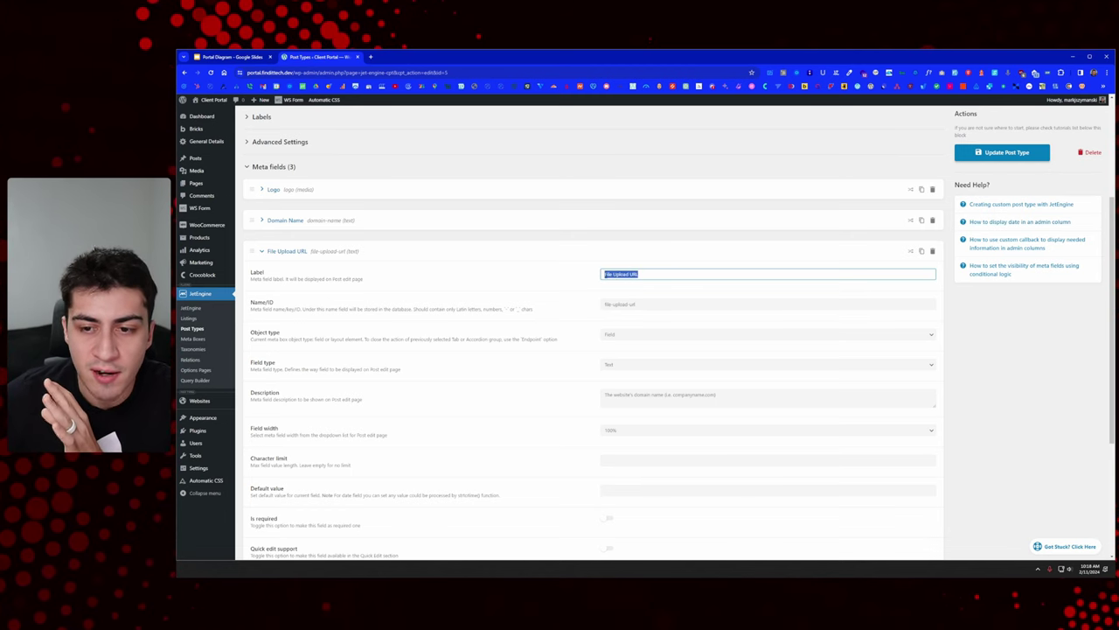
{"action": "left_click", "coordinate": [678, 274]}
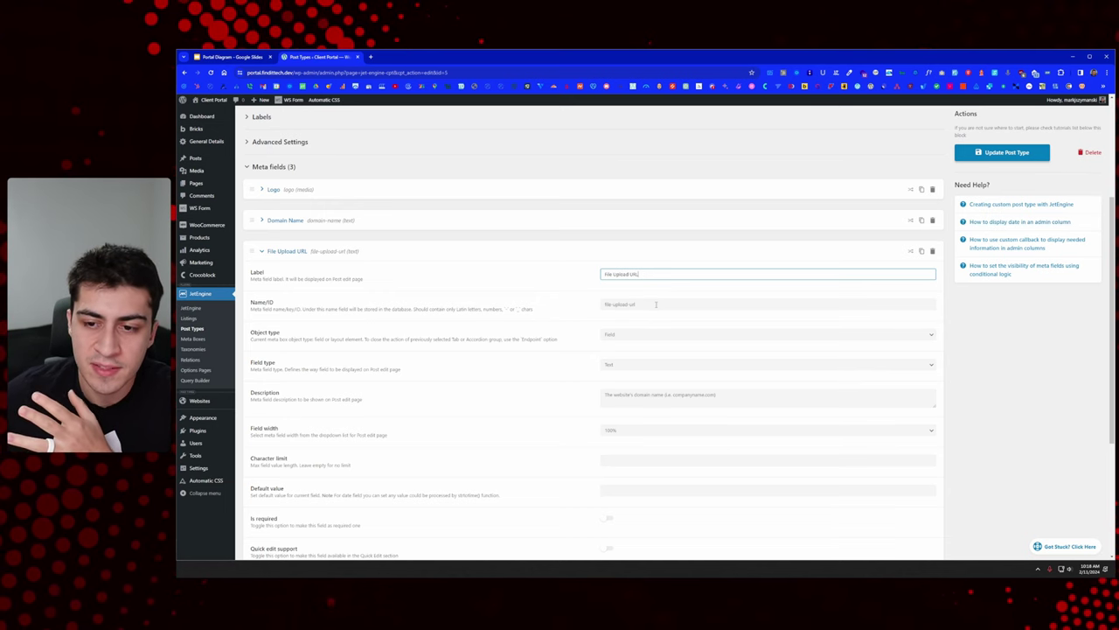
{"action": "key", "text": "Tab"}
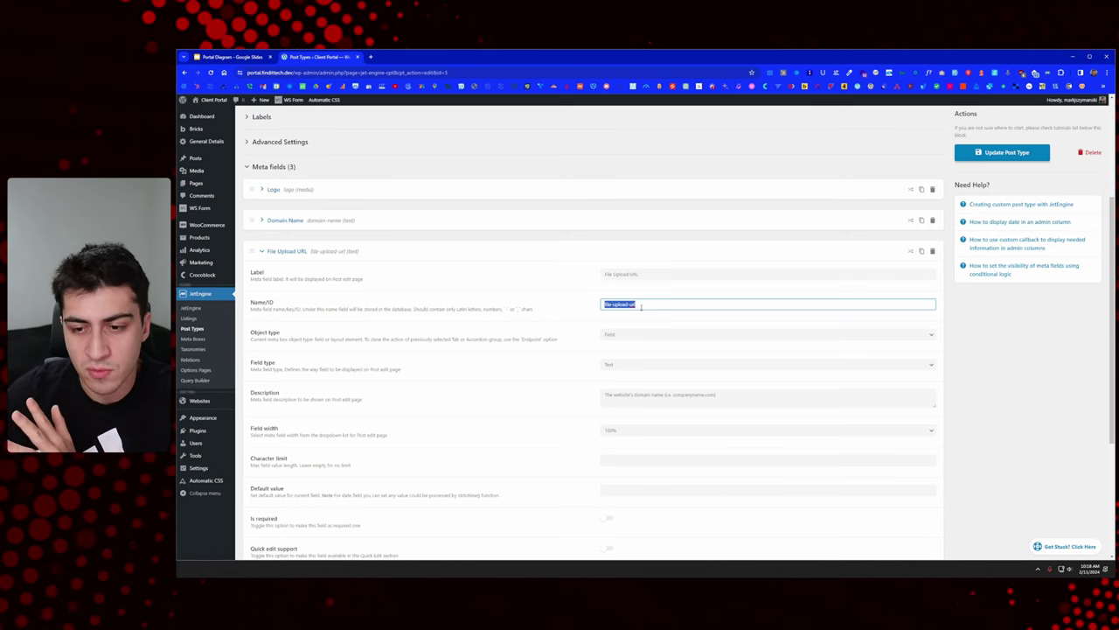
{"action": "left_click", "coordinate": [825, 291]}
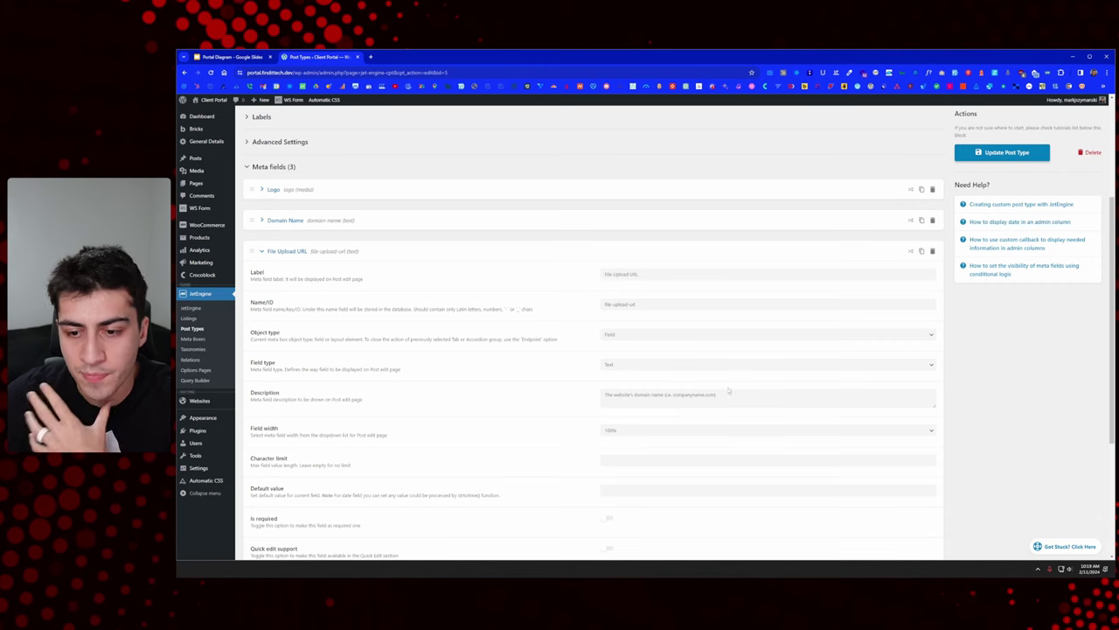
Step: Set the File Upload URL field's description to "This is the link to upload files for this website", update the post type, and collapse the field
{"action": "left_click_drag", "start_coordinate": [725, 395], "coordinate": [604, 395]}
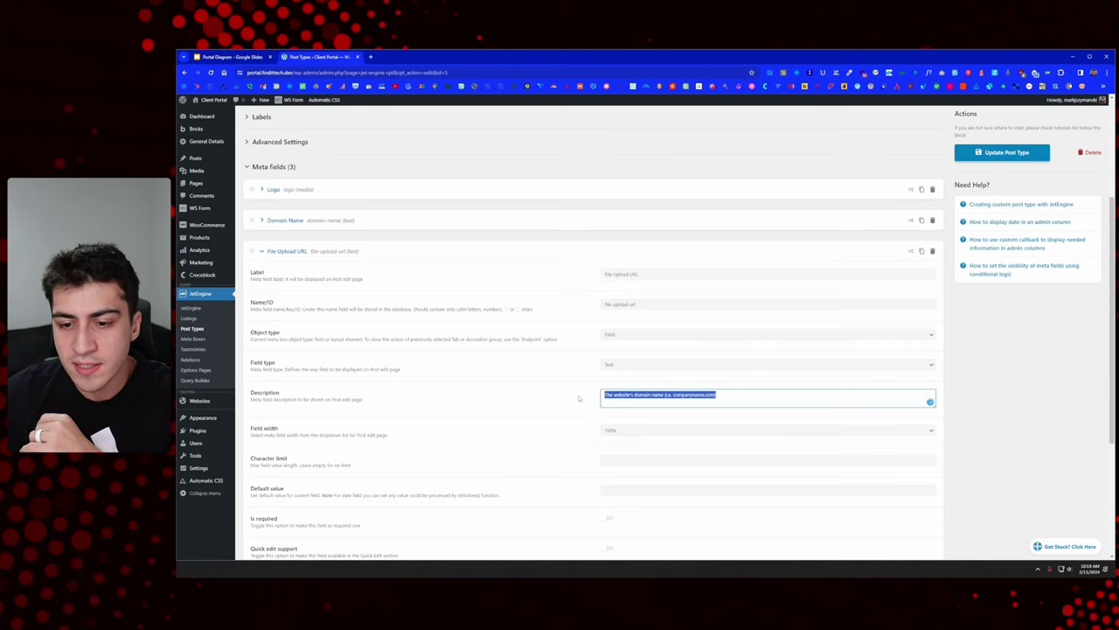
{"action": "type", "text": "This is the"}
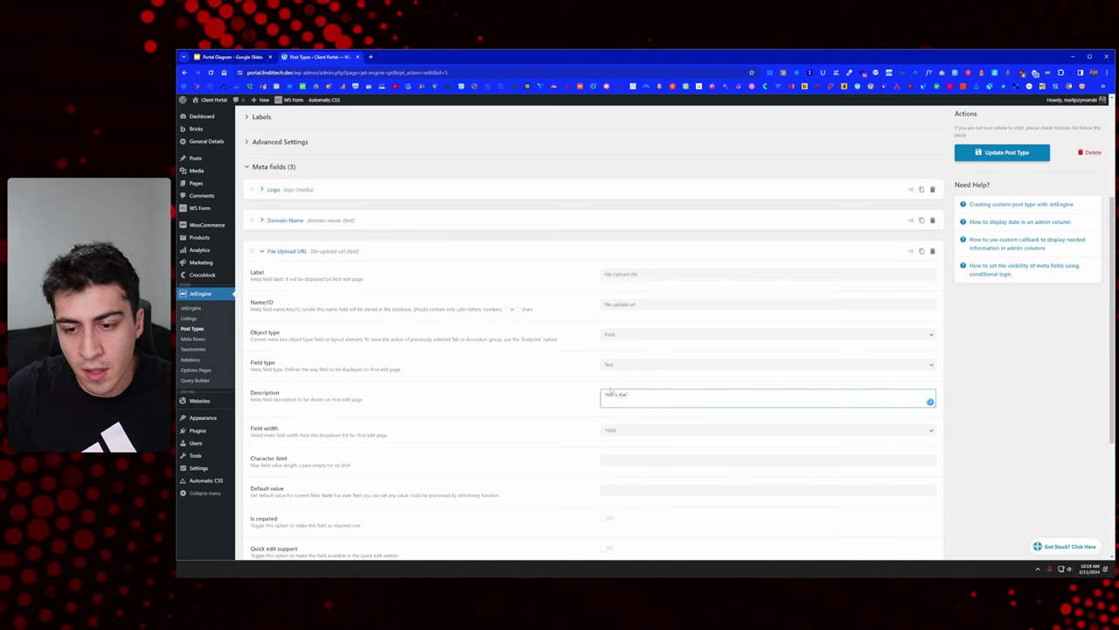
{"action": "type", "text": " link to"}
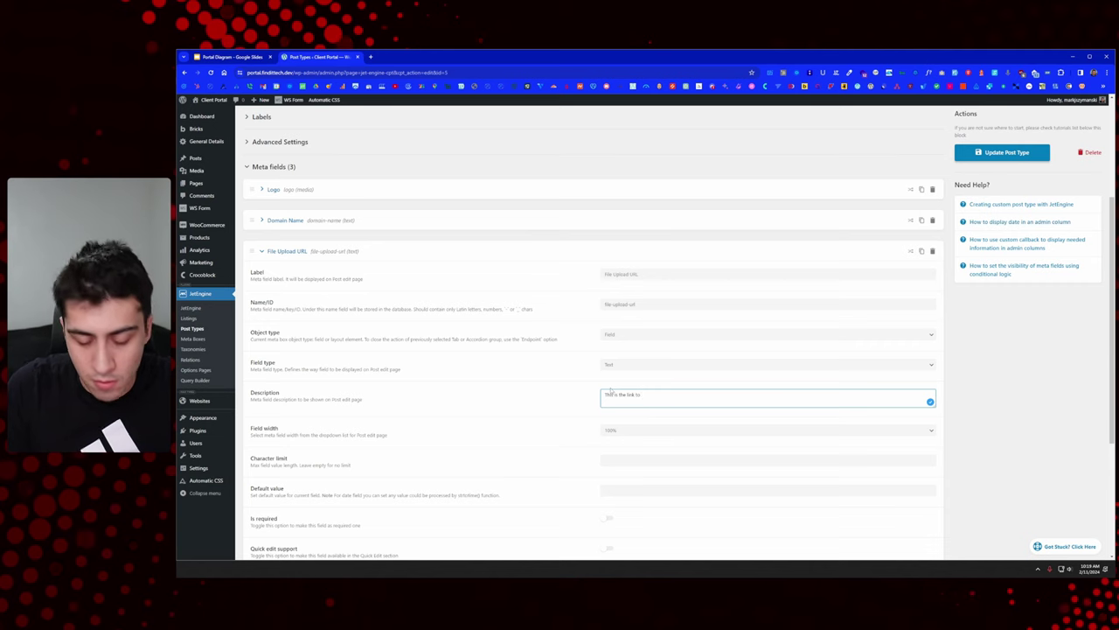
{"action": "type", "text": " upload file"}
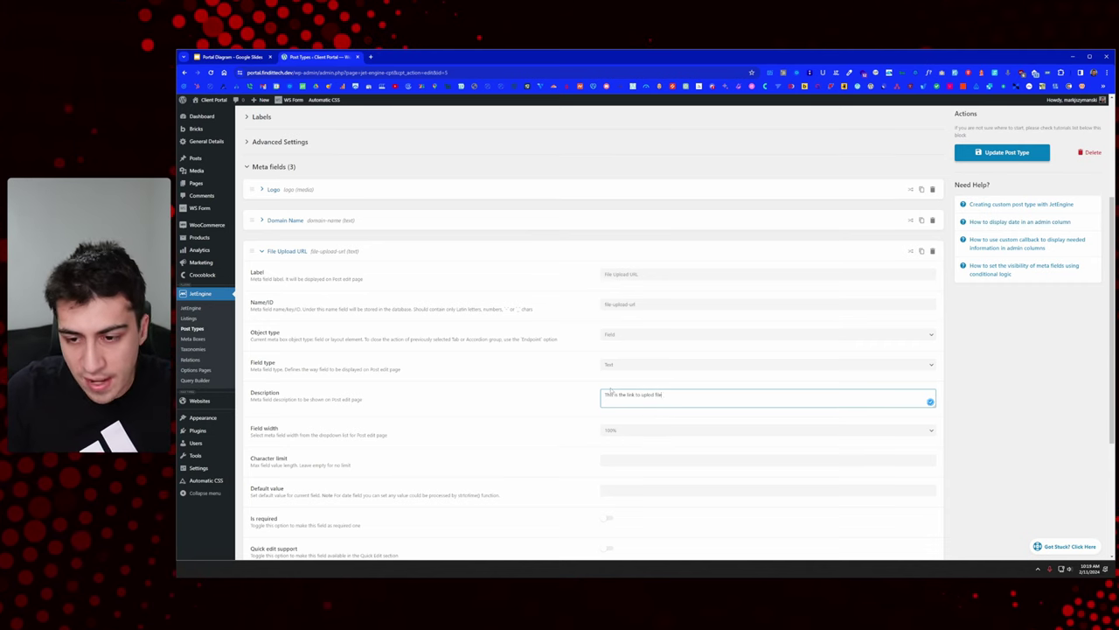
{"action": "type", "text": "s for this website"}
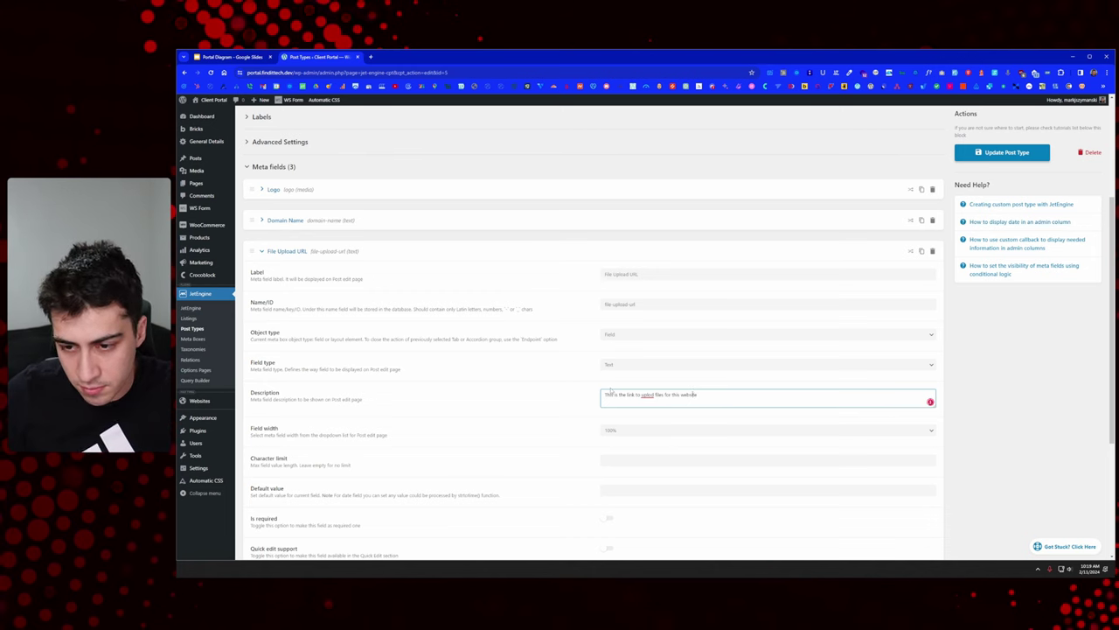
{"action": "left_click", "coordinate": [1004, 152]}
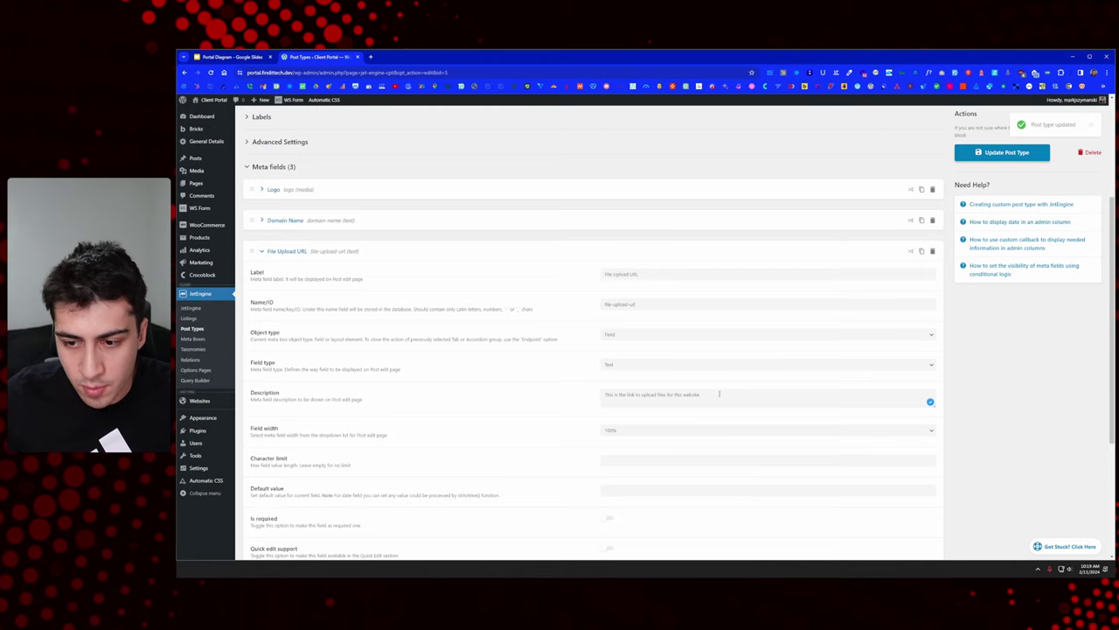
{"action": "scroll", "coordinate": [718, 393], "scroll_direction": "down", "scroll_amount": 4}
{"action": "scroll", "coordinate": [562, 369], "scroll_direction": "up", "scroll_amount": 4}
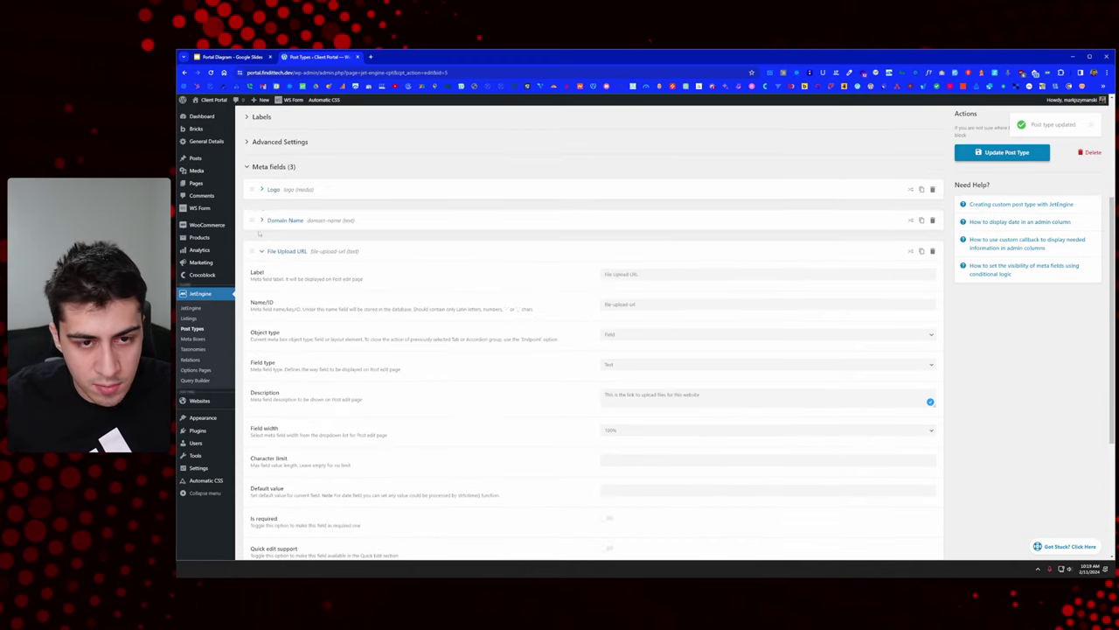
{"action": "left_click", "coordinate": [262, 251]}
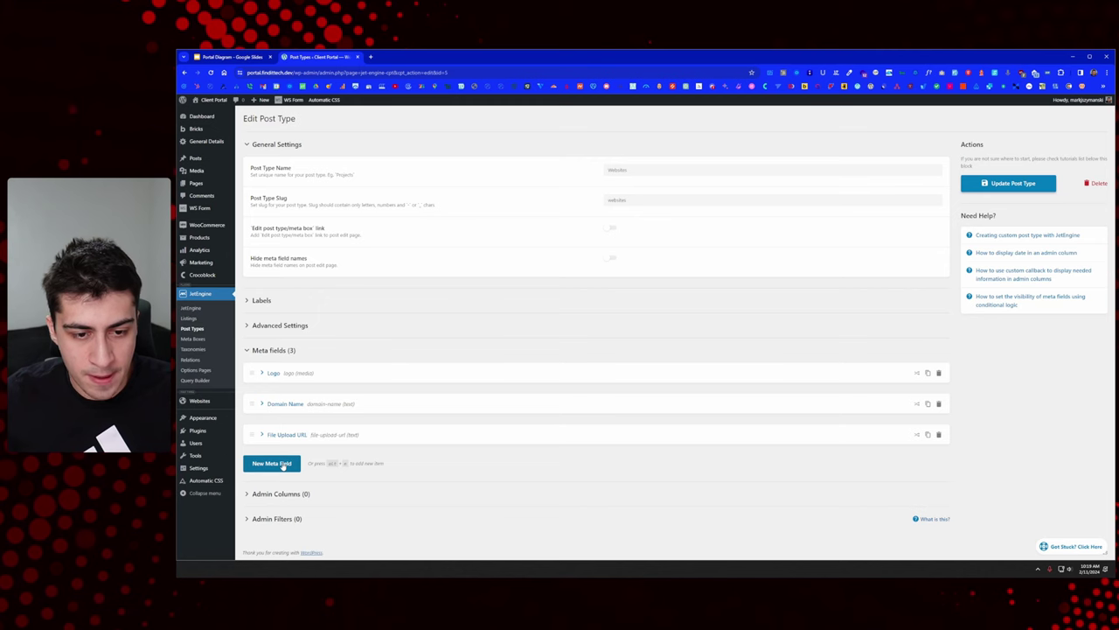
Step: Duplicate the Logo meta field and move the copy to the end of the meta fields list, below File Upload URL
{"action": "left_click", "coordinate": [928, 373]}
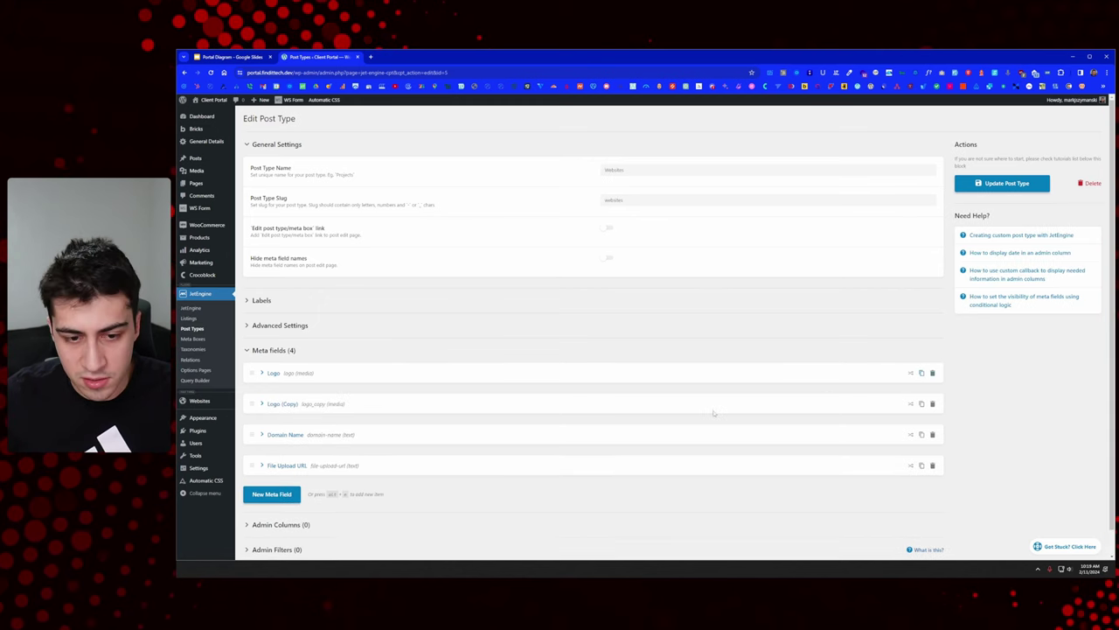
{"action": "left_click_drag", "start_coordinate": [251, 403], "coordinate": [260, 470]}
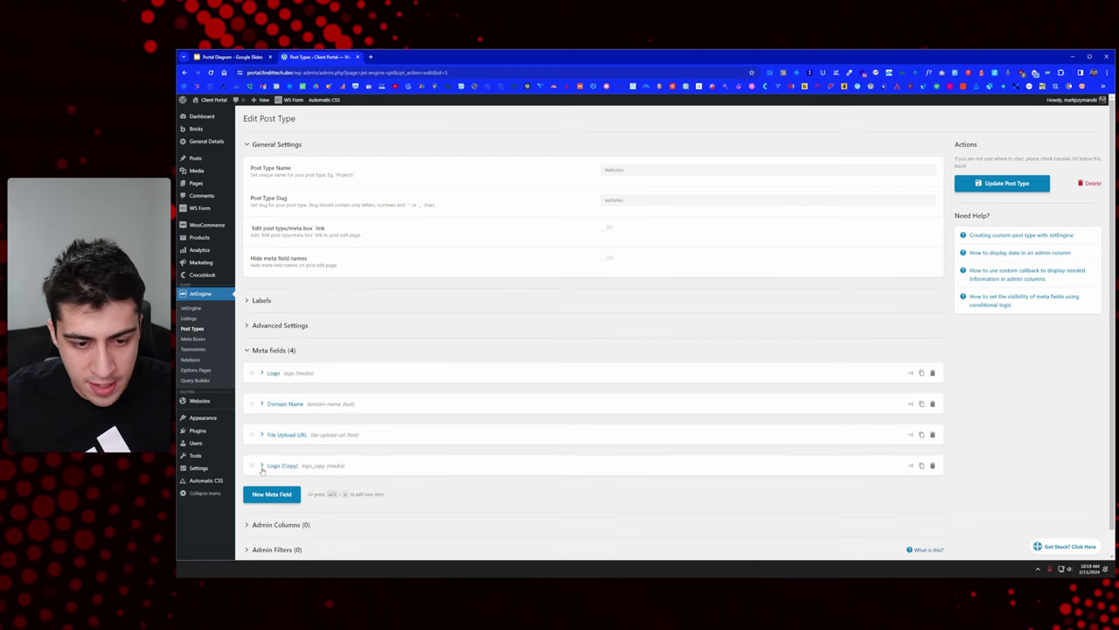
{"action": "scroll", "coordinate": [302, 444], "scroll_direction": "down", "scroll_amount": 1}
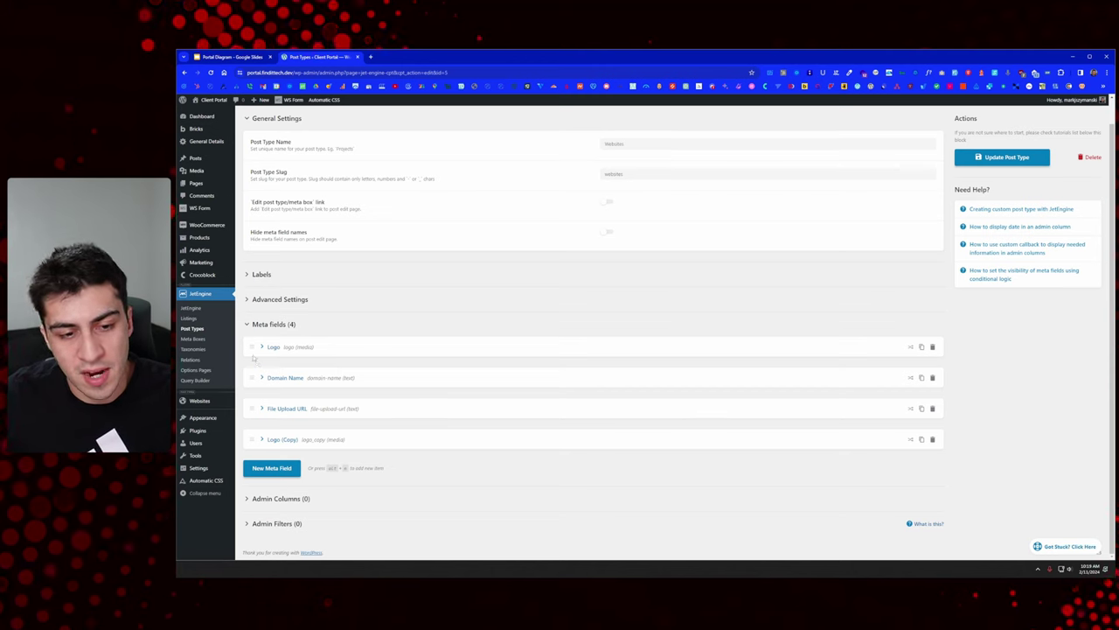
Step: Expand the copied Logo field and change its label to Master Service Agreement
{"action": "left_click", "coordinate": [262, 440]}
{"action": "scroll", "coordinate": [464, 385], "scroll_direction": "down", "scroll_amount": 1}
{"action": "scroll", "coordinate": [660, 343], "scroll_direction": "down", "scroll_amount": 1}
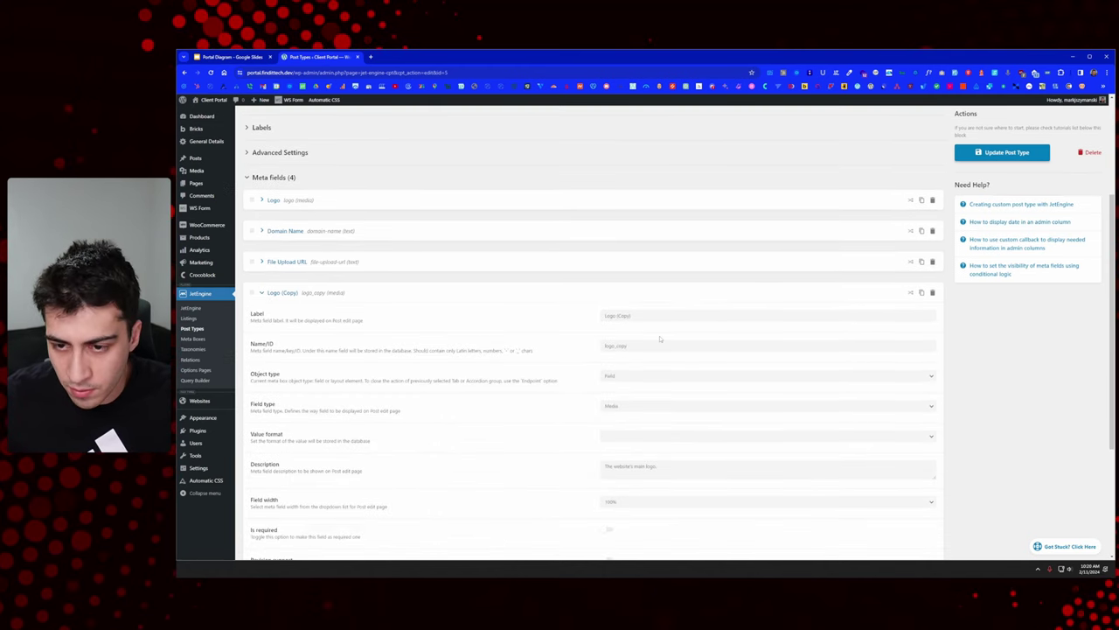
{"action": "left_click_drag", "start_coordinate": [658, 319], "coordinate": [577, 324]}
{"action": "key", "text": "BackSpace"}
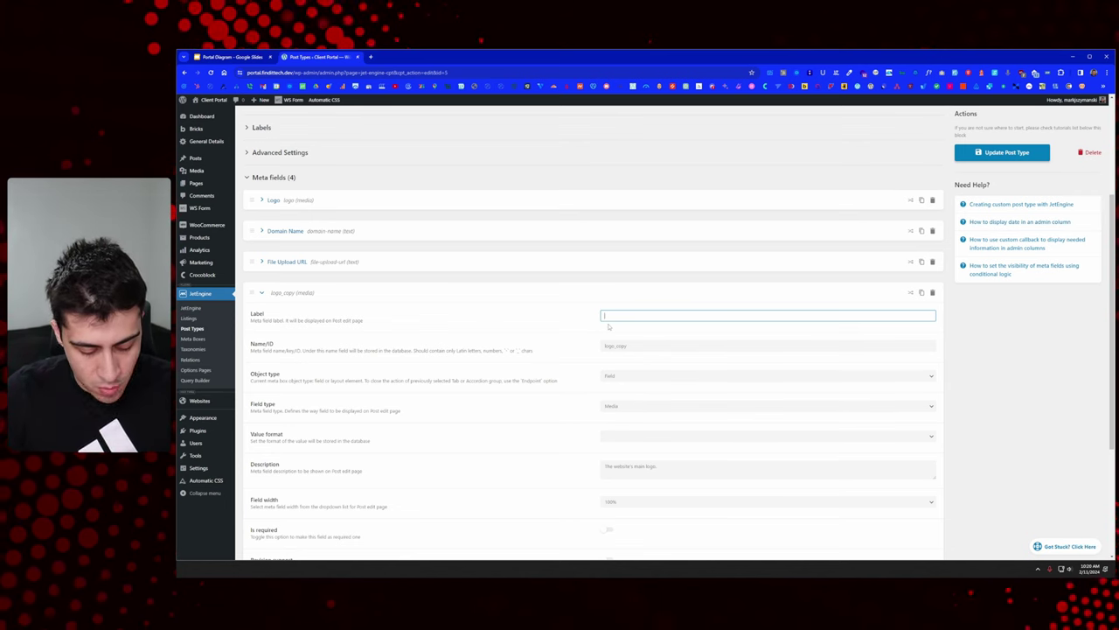
{"action": "type", "text": "Master"}
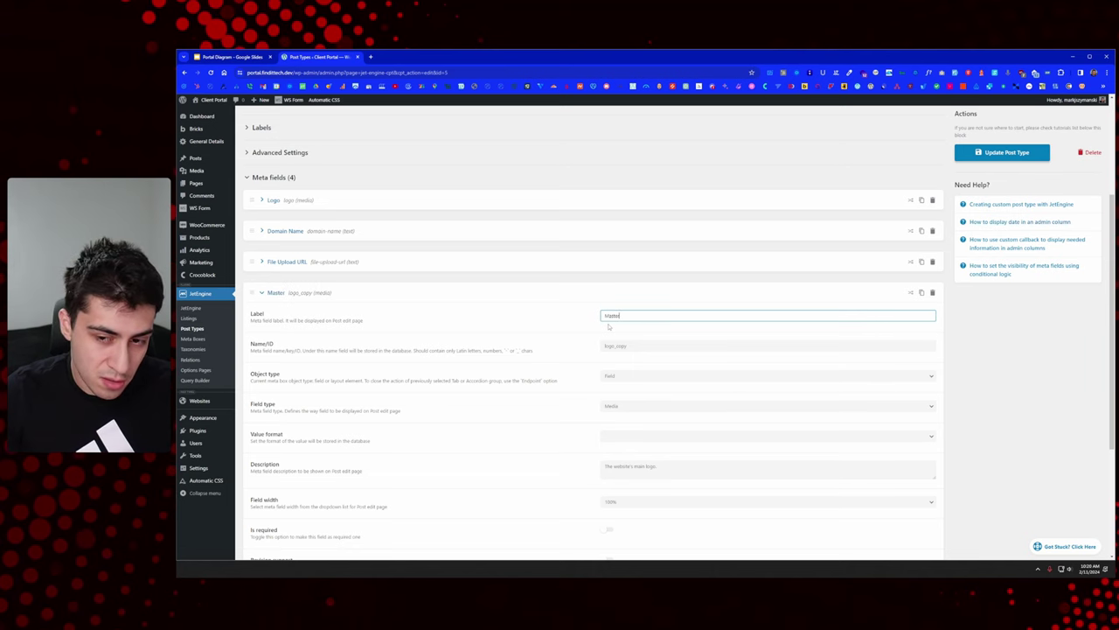
{"action": "type", "text": " Serivec"}
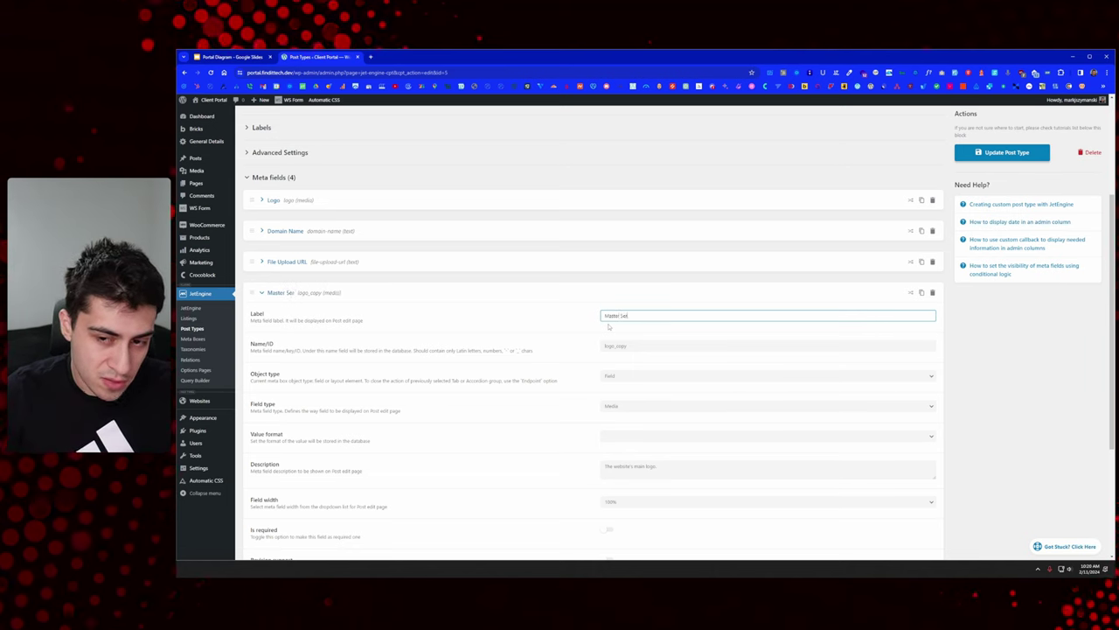
{"action": "key", "text": "BackSpace"}
{"action": "key", "text": "BackSpace"}
{"action": "key", "text": "BackSpace"}
{"action": "key", "text": "BackSpace"}
{"action": "type", "text": "vice Agreement"}
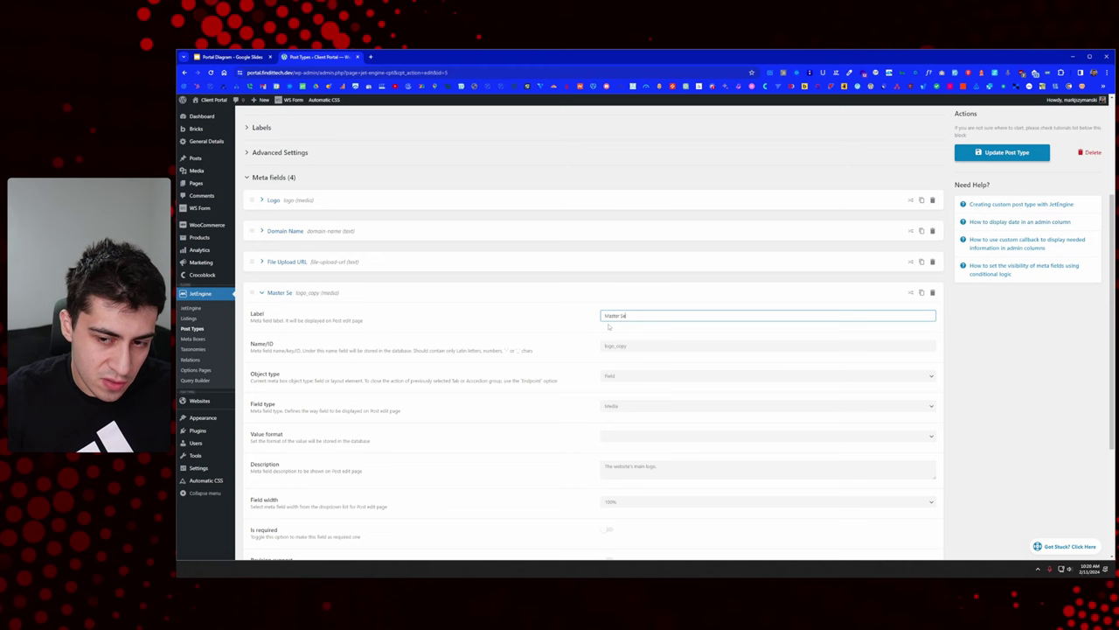
Step: Clear the copied name/ID, regenerate it from the label as master-service-agreement, and collapse the field
{"action": "left_click", "coordinate": [830, 348]}
{"action": "left_click", "coordinate": [644, 347]}
{"action": "key", "text": "ctrl+a"}
{"action": "key", "text": "BackSpace"}
{"action": "key", "text": "shift+Tab"}
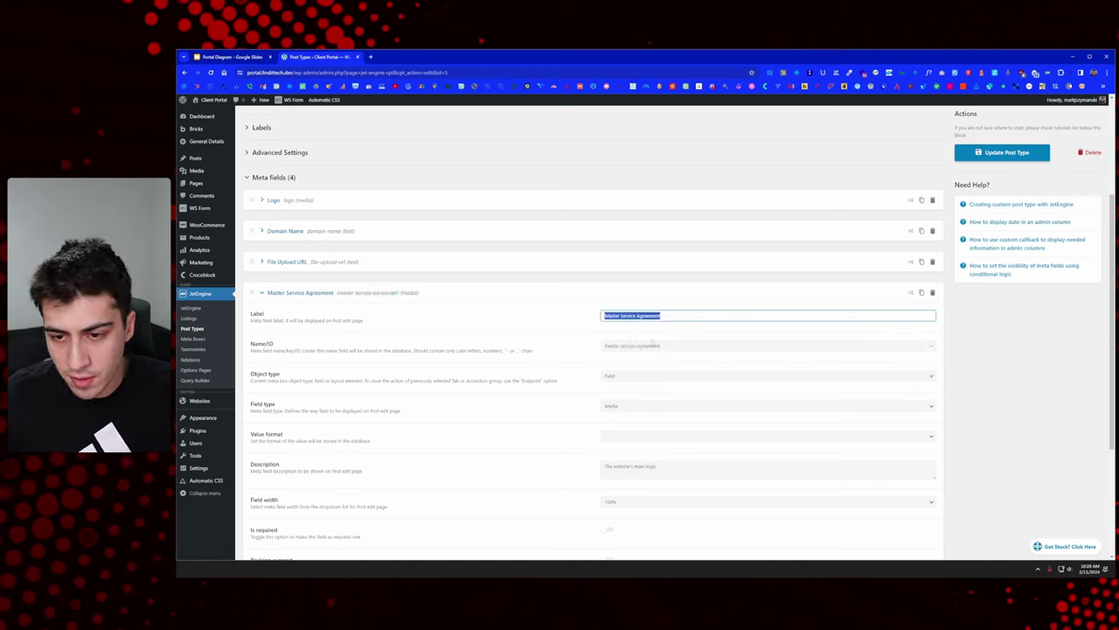
{"action": "left_click", "coordinate": [1029, 338]}
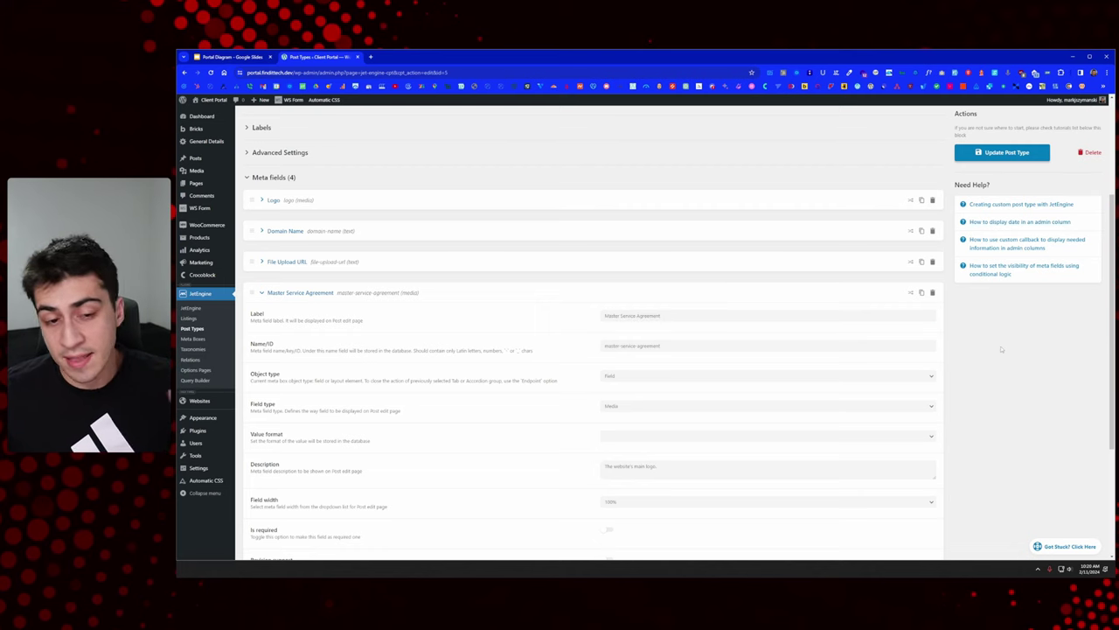
{"action": "scroll", "coordinate": [649, 331], "scroll_direction": "down", "scroll_amount": 2}
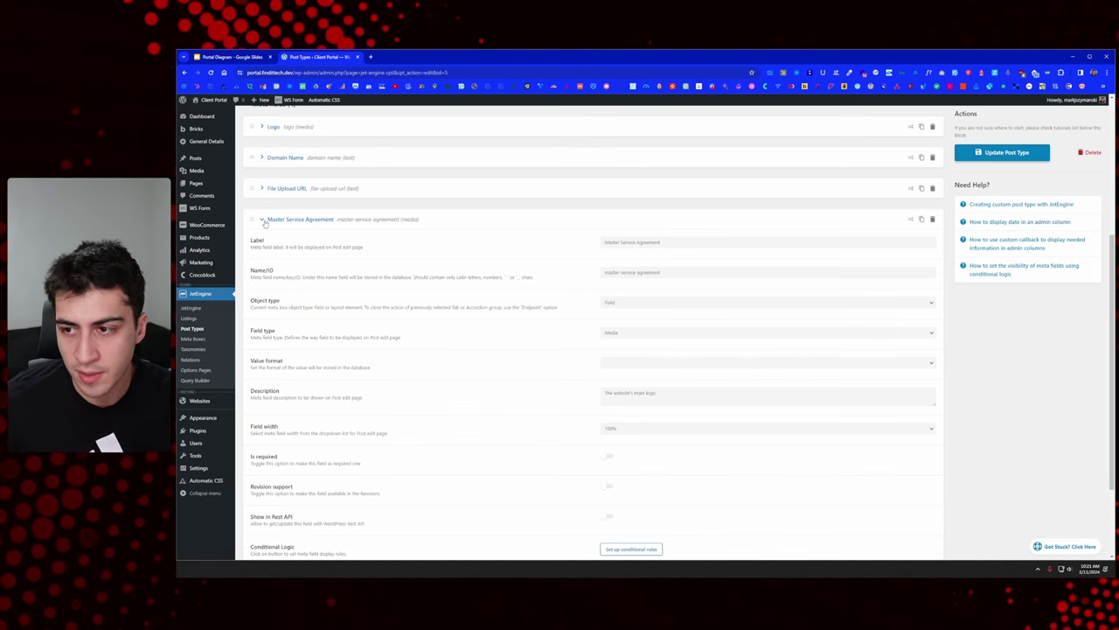
{"action": "left_click", "coordinate": [263, 220]}
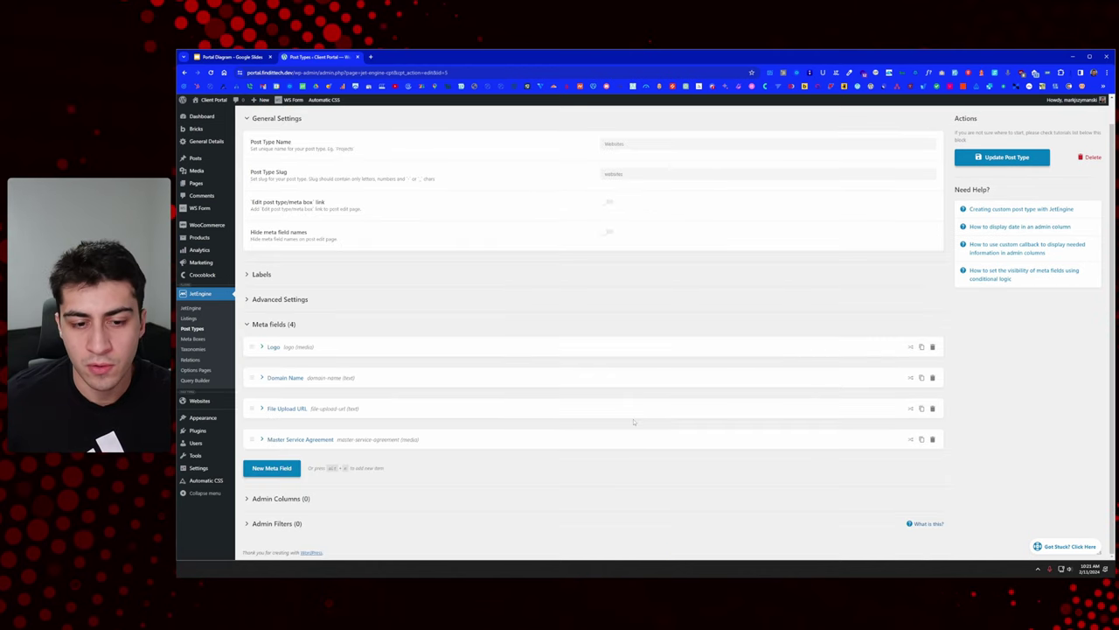
Step: Duplicate the Master Service Agreement field and place the copy directly above the original
{"action": "left_click", "coordinate": [921, 439]}
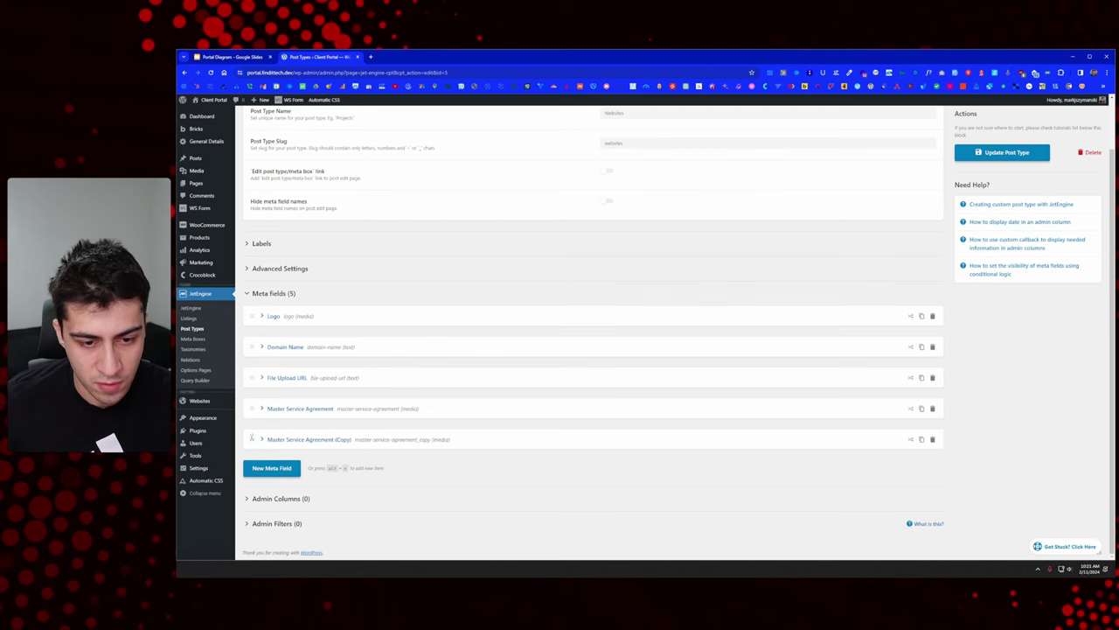
{"action": "left_click_drag", "start_coordinate": [319, 437], "coordinate": [343, 408]}
Step: Expand the Master Service Agreement copy and relabel it Proposal, with proposal as its name/ID
{"action": "left_click", "coordinate": [262, 408]}
{"action": "scroll", "coordinate": [426, 436], "scroll_direction": "down", "scroll_amount": 2}
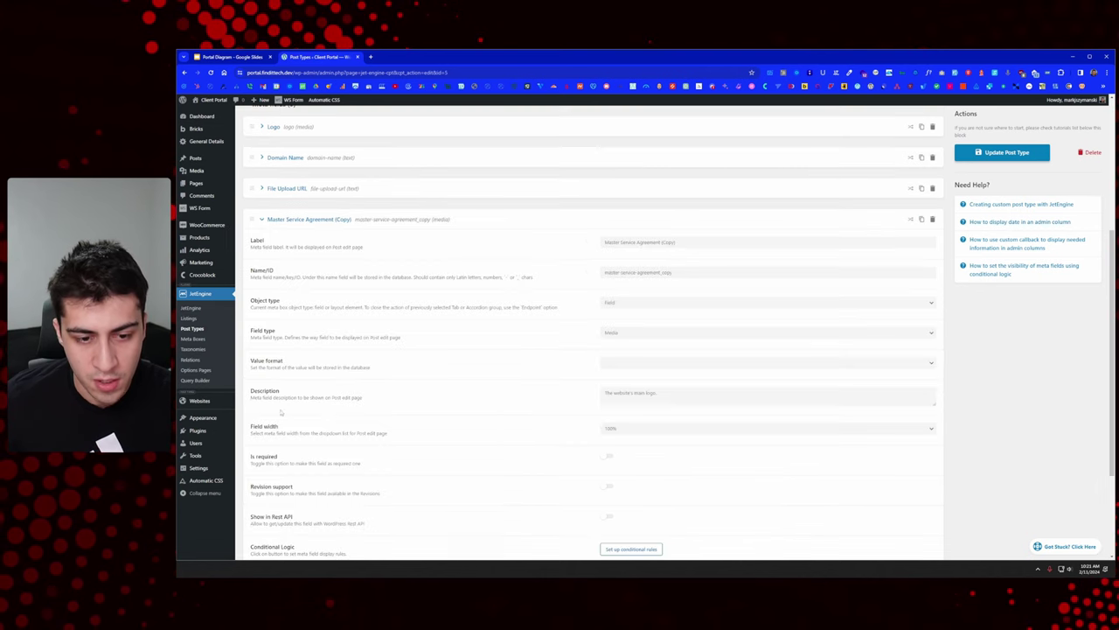
{"action": "left_click_drag", "start_coordinate": [680, 242], "coordinate": [559, 249]}
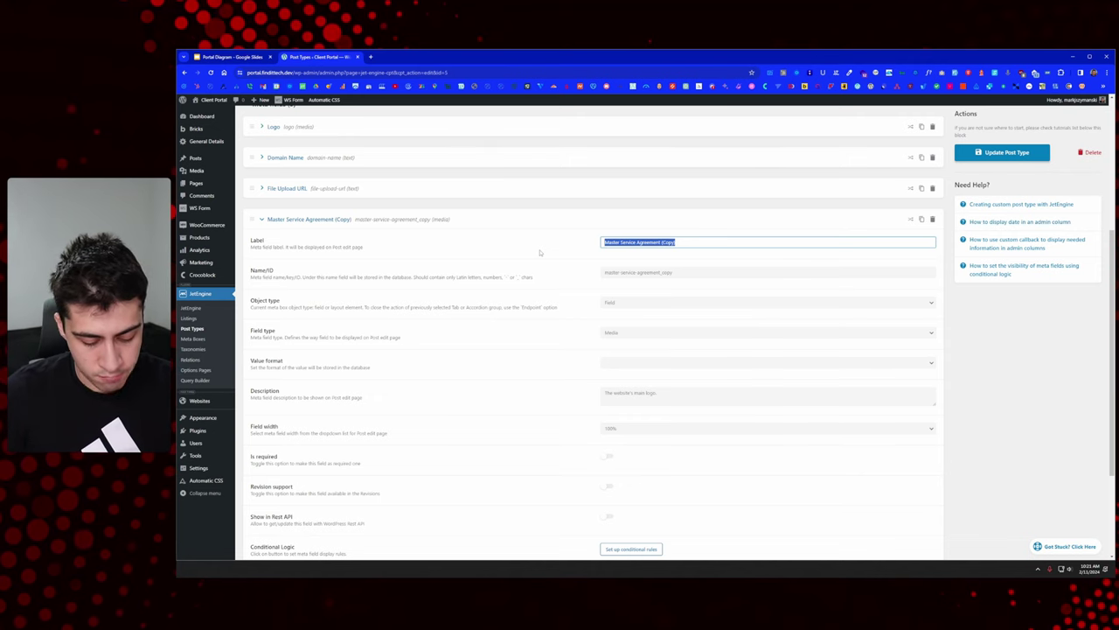
{"action": "type", "text": "Pro"}
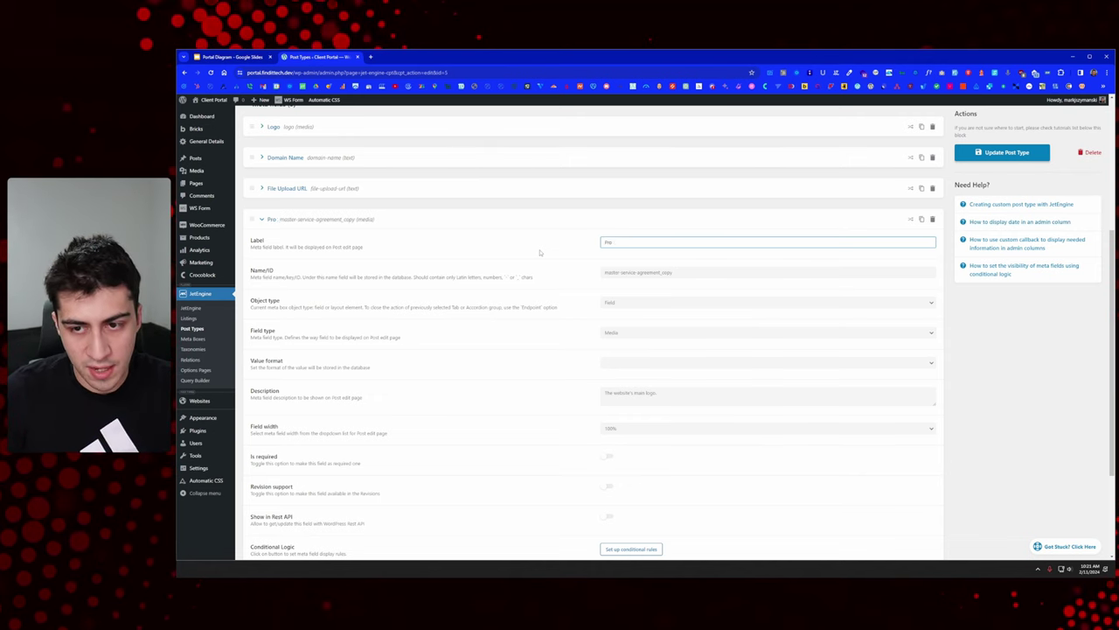
{"action": "type", "text": "posal"}
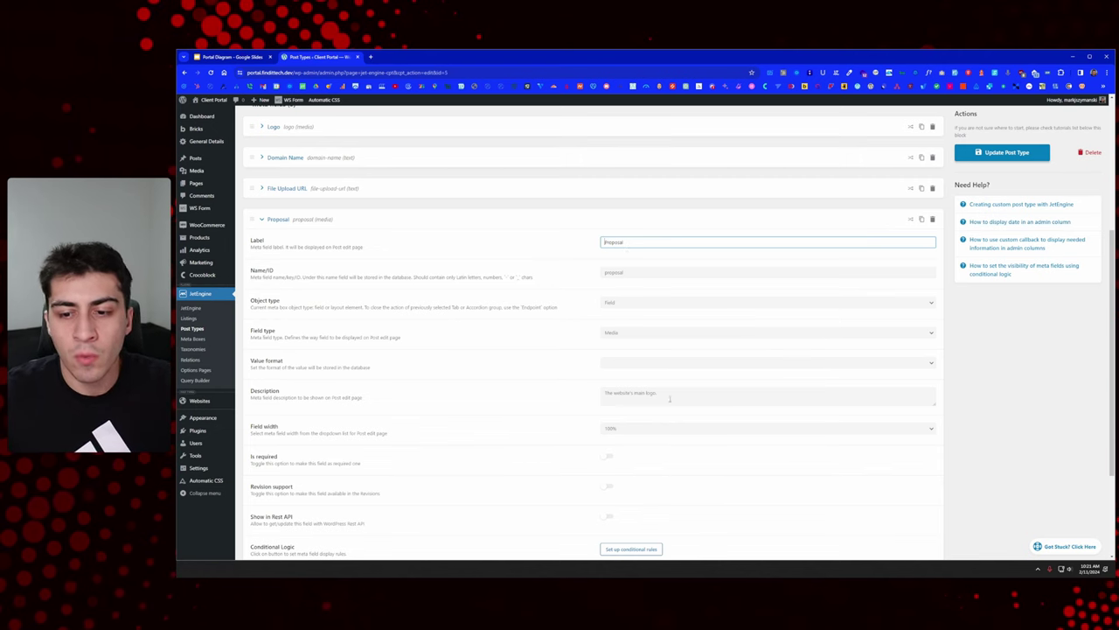
Step: Replace the Proposal field's description with "This is the main proposal we initially gave to the client."
{"action": "left_click_drag", "start_coordinate": [661, 393], "coordinate": [598, 395]}
{"action": "key", "text": "BackSpace"}
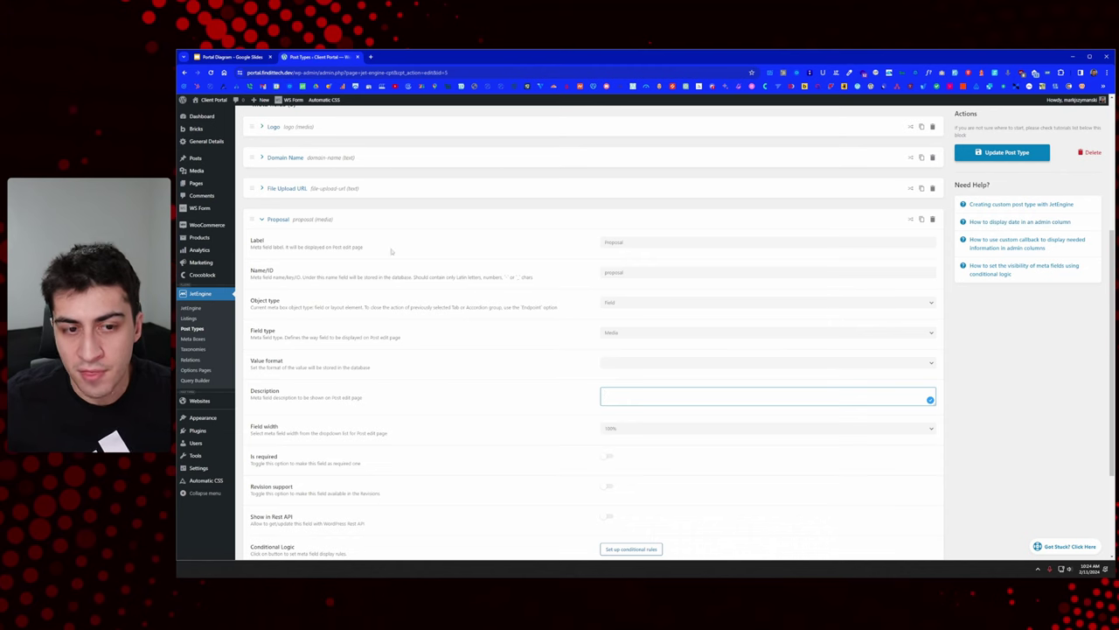
{"action": "left_click", "coordinate": [645, 242]}
{"action": "left_click", "coordinate": [649, 274]}
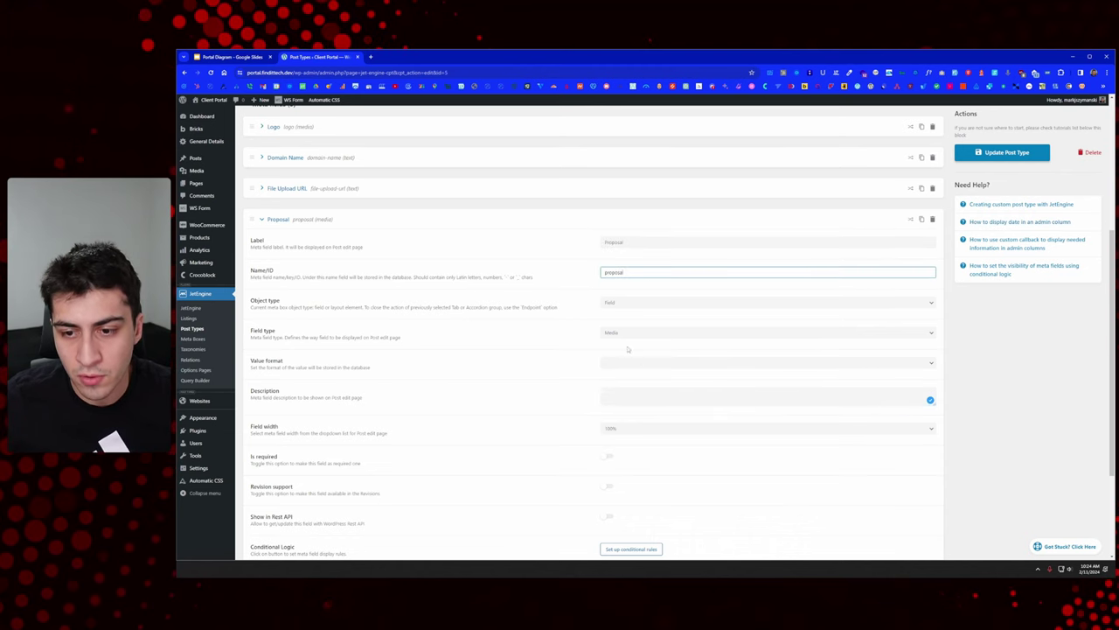
{"action": "left_click", "coordinate": [634, 399]}
{"action": "type", "text": "The is"}
{"action": "type", "text": " the"}
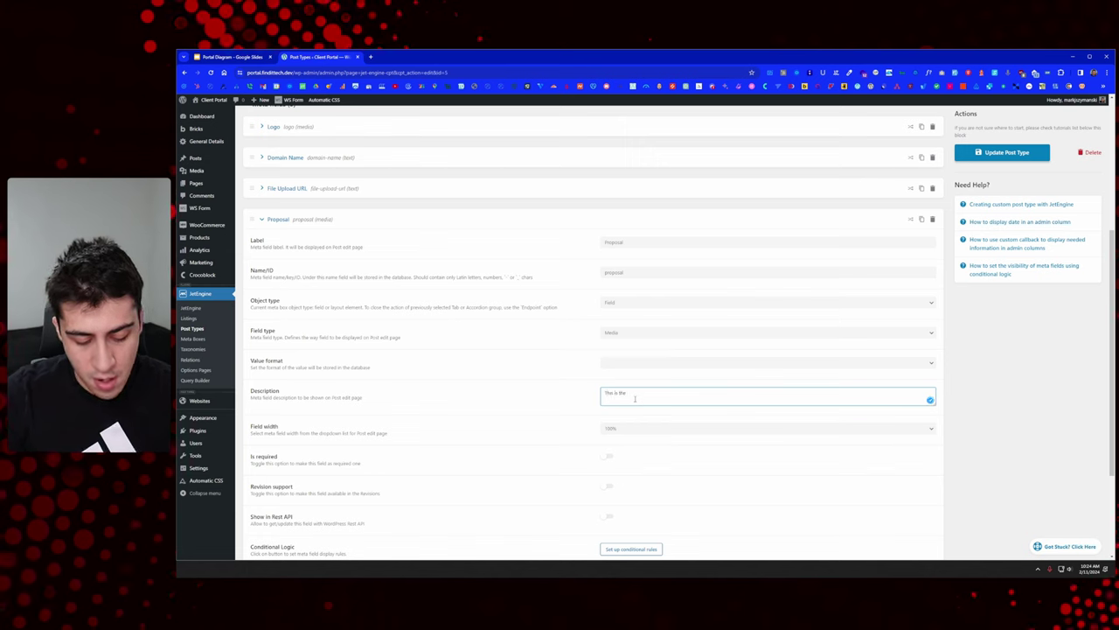
{"action": "type", "text": " first"}
{"action": "type", "text": " propo"}
{"action": "key", "text": "BackSpace"}
{"action": "key", "text": "BackSpace"}
{"action": "key", "text": "BackSpace"}
{"action": "key", "text": "BackSpace"}
{"action": "key", "text": "BackSpace"}
{"action": "key", "text": "BackSpace"}
{"action": "key", "text": "BackSpace"}
{"action": "key", "text": "BackSpace"}
{"action": "key", "text": "BackSpace"}
{"action": "key", "text": "BackSpace"}
{"action": "key", "text": "BackSpace"}
{"action": "type", "text": "main proposal we ini"}
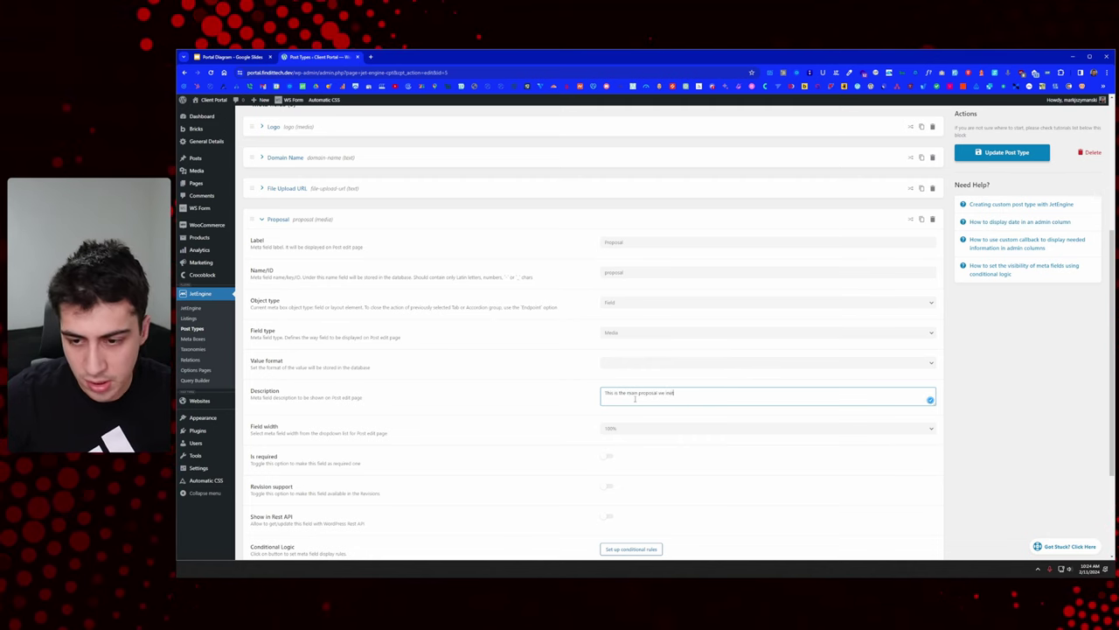
{"action": "type", "text": "tially gave to the client."}
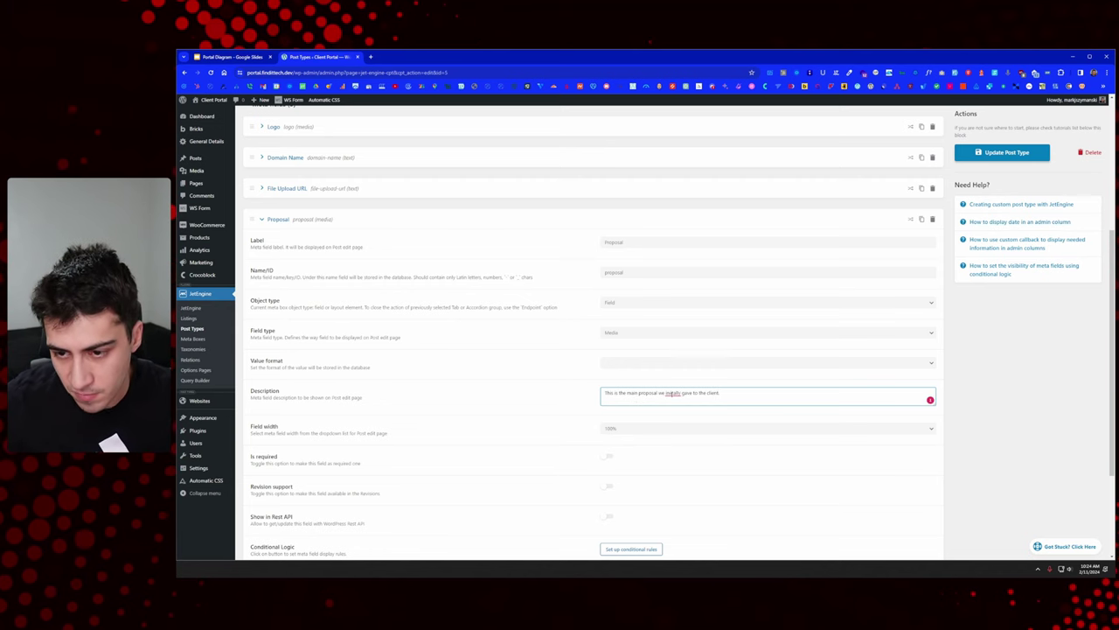
Step: Correct the spelling of "initially" in the Proposal description and change the ending to "provided for this website."
{"action": "mouse_move", "coordinate": [672, 393]}
{"action": "left_click", "coordinate": [681, 439]}
{"action": "left_click_drag", "start_coordinate": [720, 393], "coordinate": [683, 395]}
{"action": "key", "text": "BackSpace"}
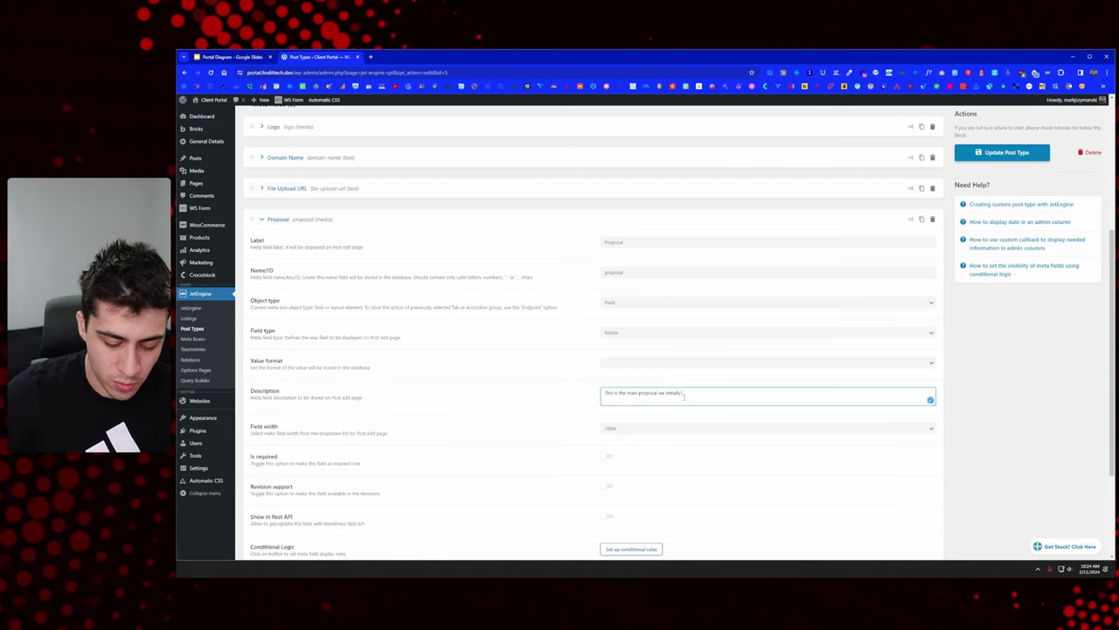
{"action": "type", "text": "provided for this website."}
{"action": "left_click", "coordinate": [525, 350]}
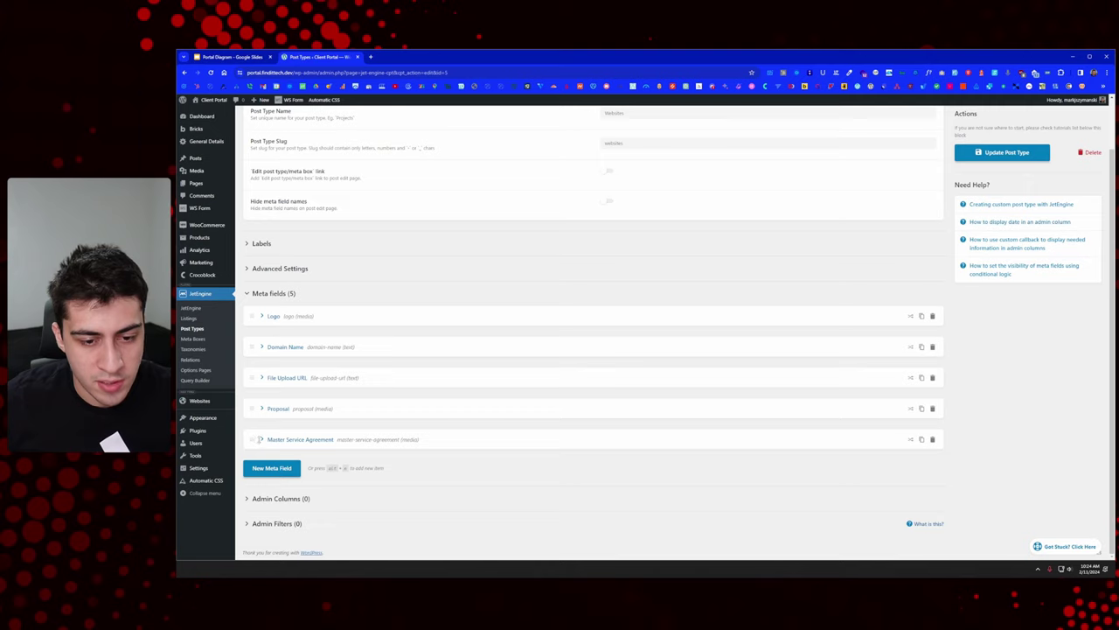
Step: Expand the Master Service Agreement field and replace its description with "The MSA for this website."
{"action": "left_click", "coordinate": [261, 439]}
{"action": "scroll", "coordinate": [277, 441], "scroll_direction": "down", "scroll_amount": 3}
{"action": "scroll", "coordinate": [575, 337], "scroll_direction": "down", "scroll_amount": 2}
{"action": "left_click", "coordinate": [674, 350]}
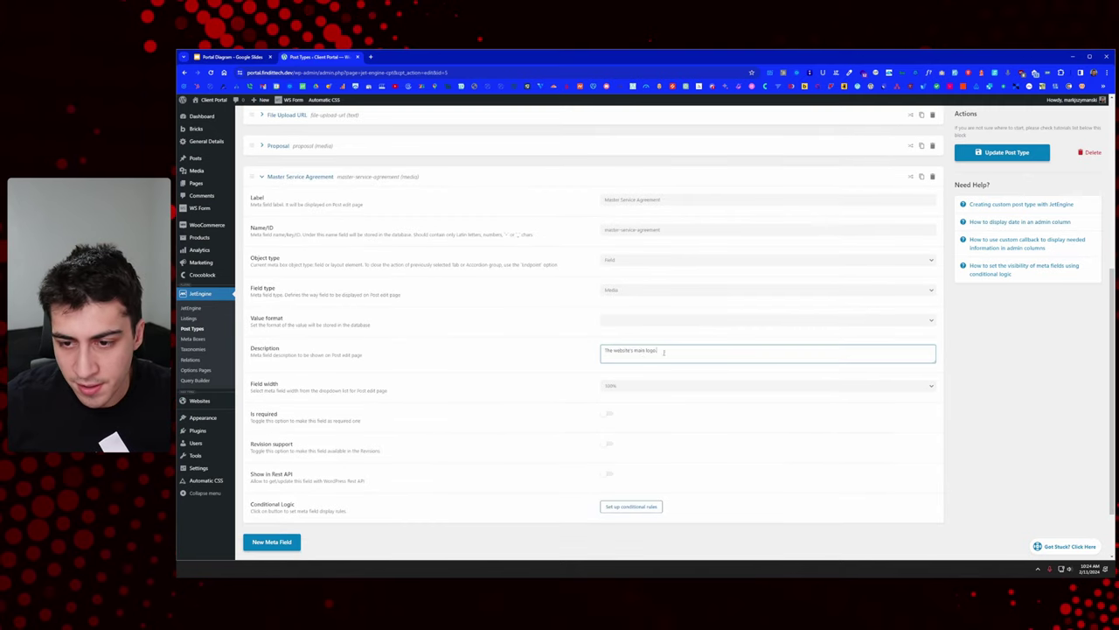
{"action": "key", "text": "ctrl+a"}
{"action": "key", "text": "BackSpace"}
{"action": "type", "text": "The M"}
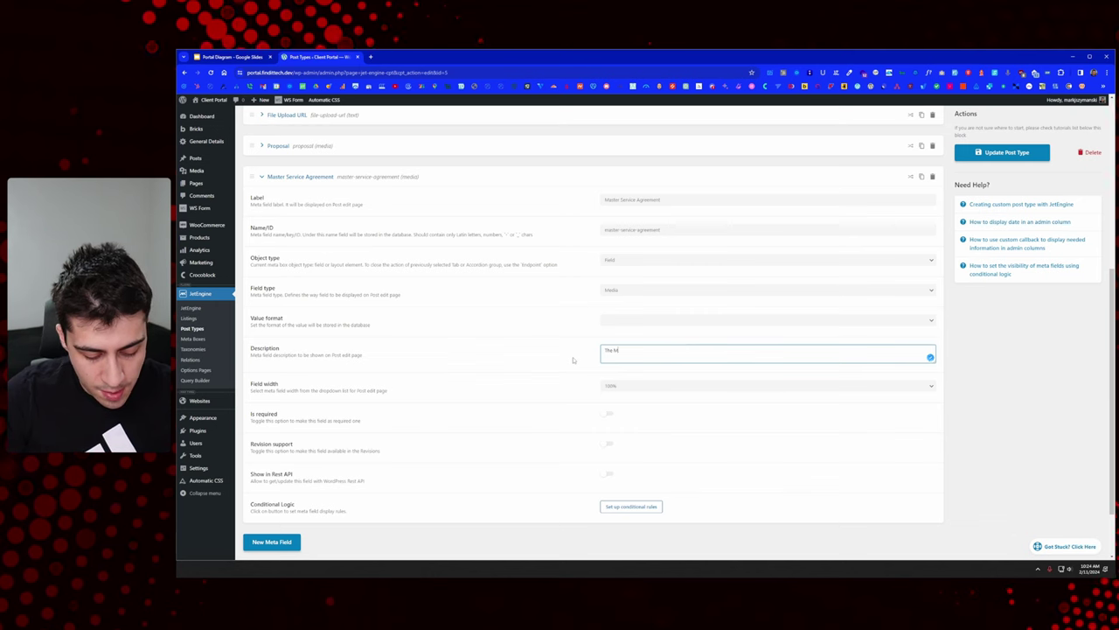
{"action": "type", "text": "SA for this website."}
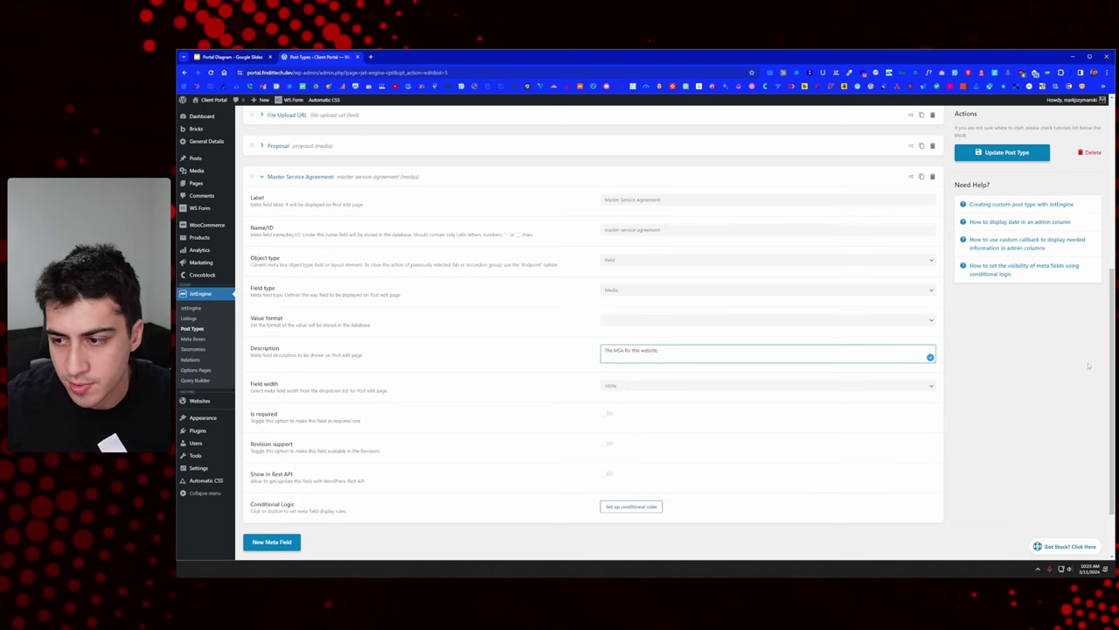
Step: Collapse the Master Service Agreement meta field and save the updated Websites post type
{"action": "left_click", "coordinate": [1089, 366]}
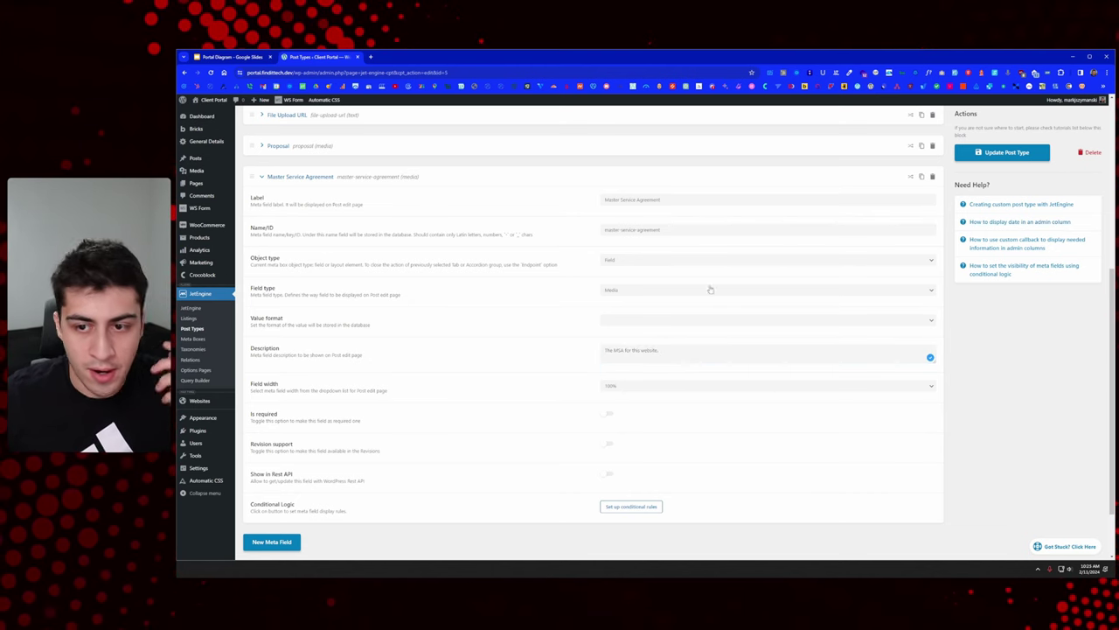
{"action": "left_click", "coordinate": [268, 178]}
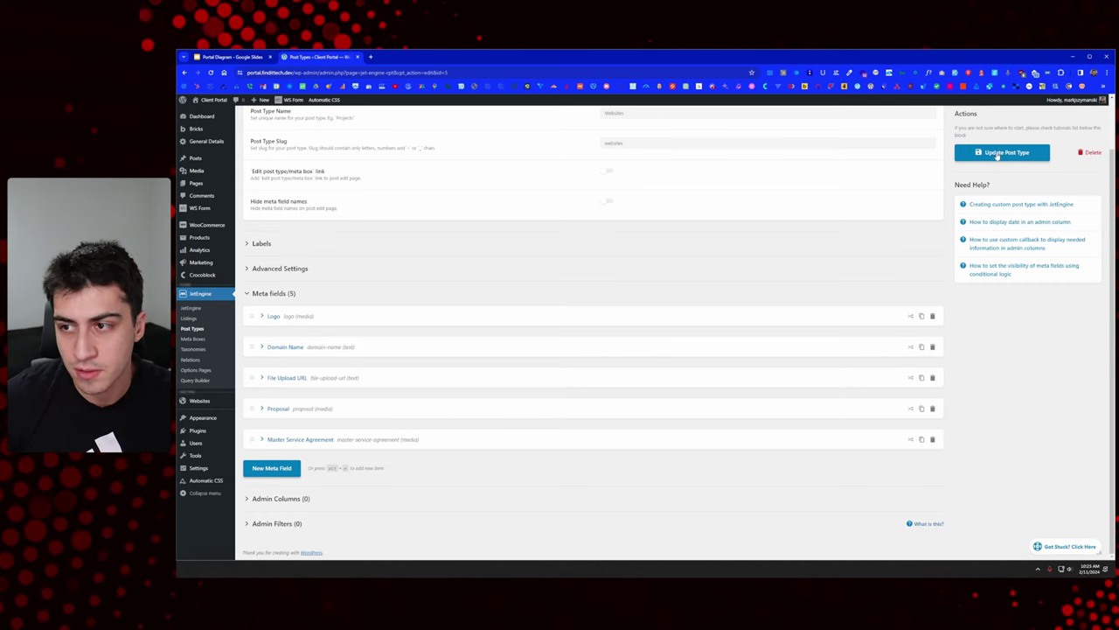
{"action": "left_click", "coordinate": [1000, 155]}
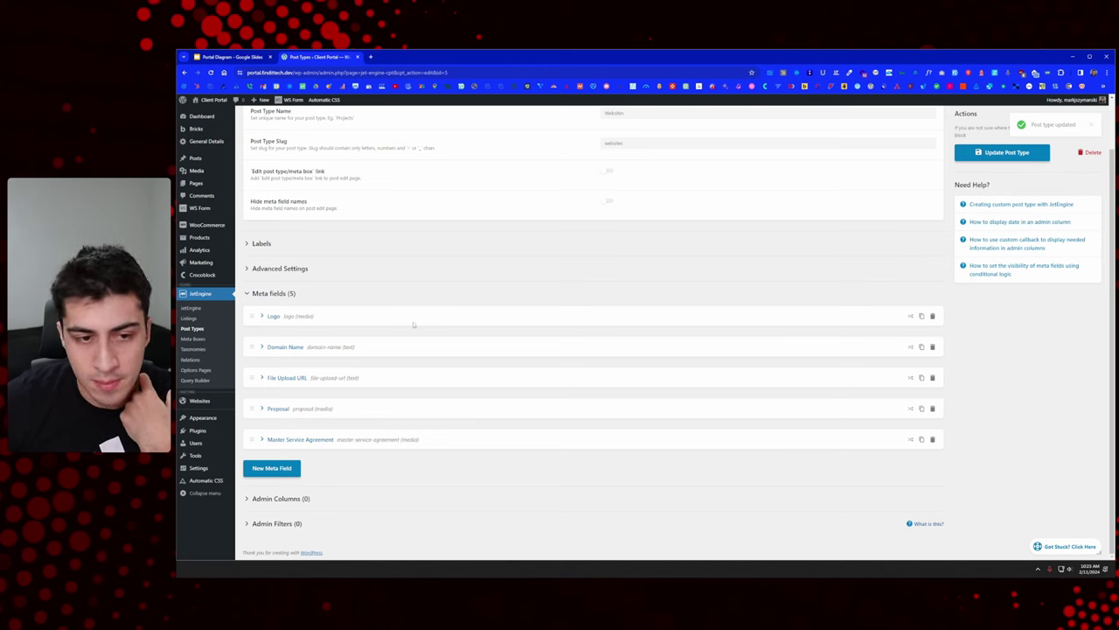
Step: Add a new website entry titled Company 1 and choose the colourful logoipsum-332 image as its logo
{"action": "left_click", "coordinate": [200, 401]}
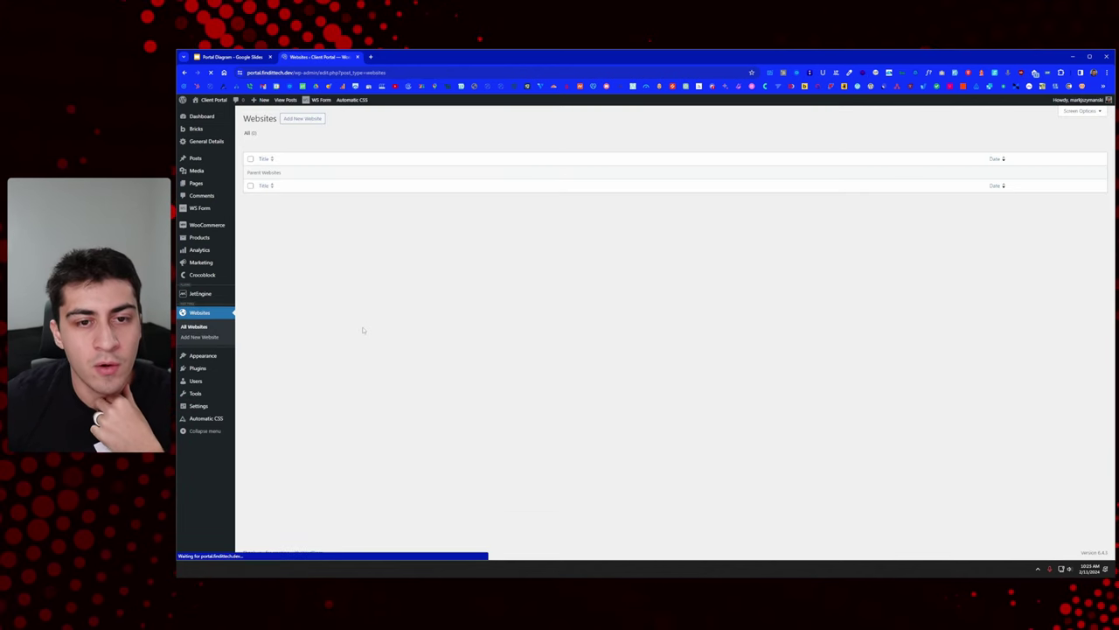
{"action": "left_click", "coordinate": [302, 118]}
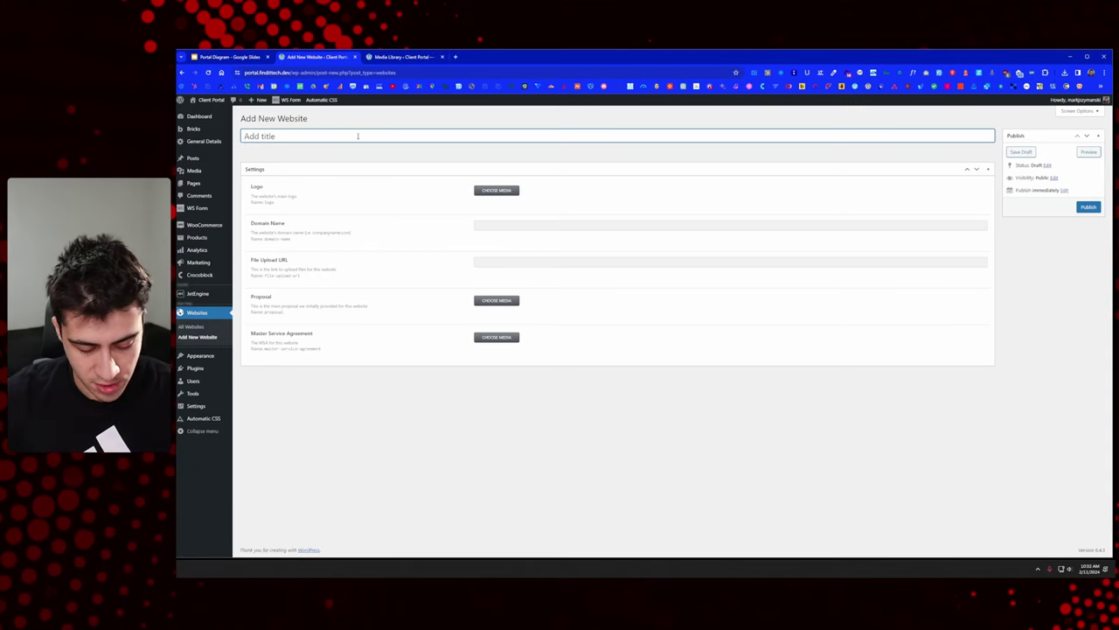
{"action": "type", "text": "Company 1"}
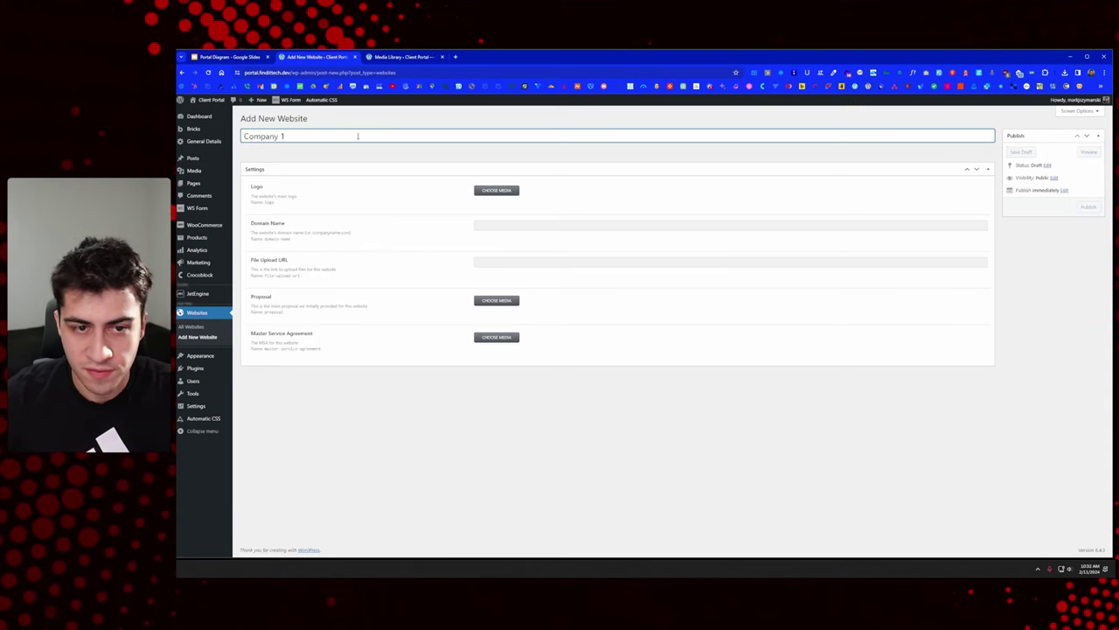
{"action": "left_click", "coordinate": [496, 189]}
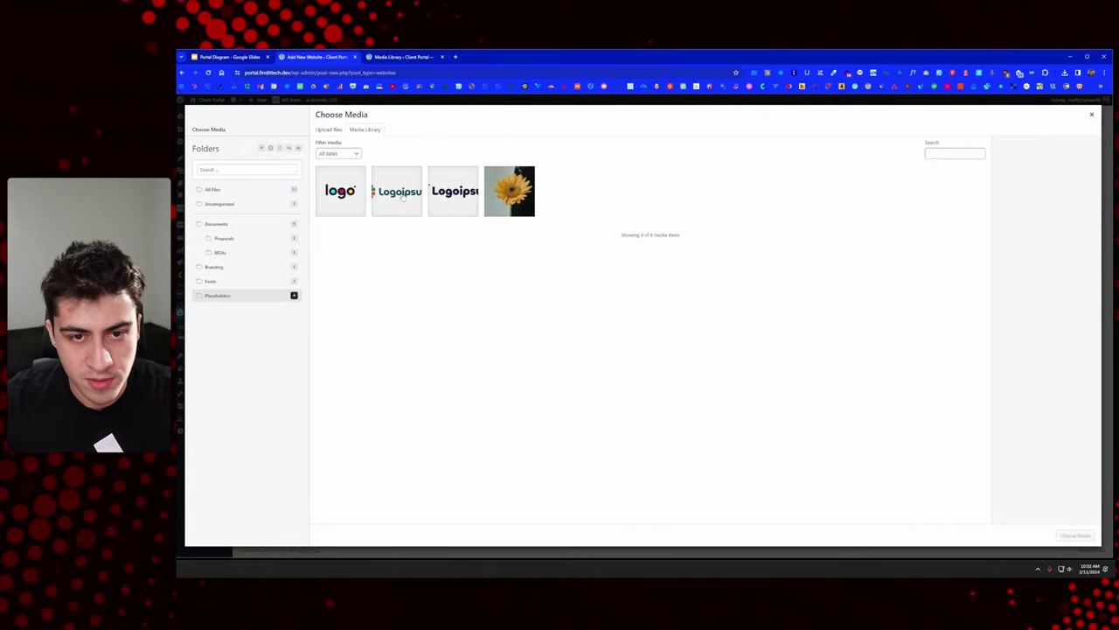
{"action": "left_click", "coordinate": [357, 197]}
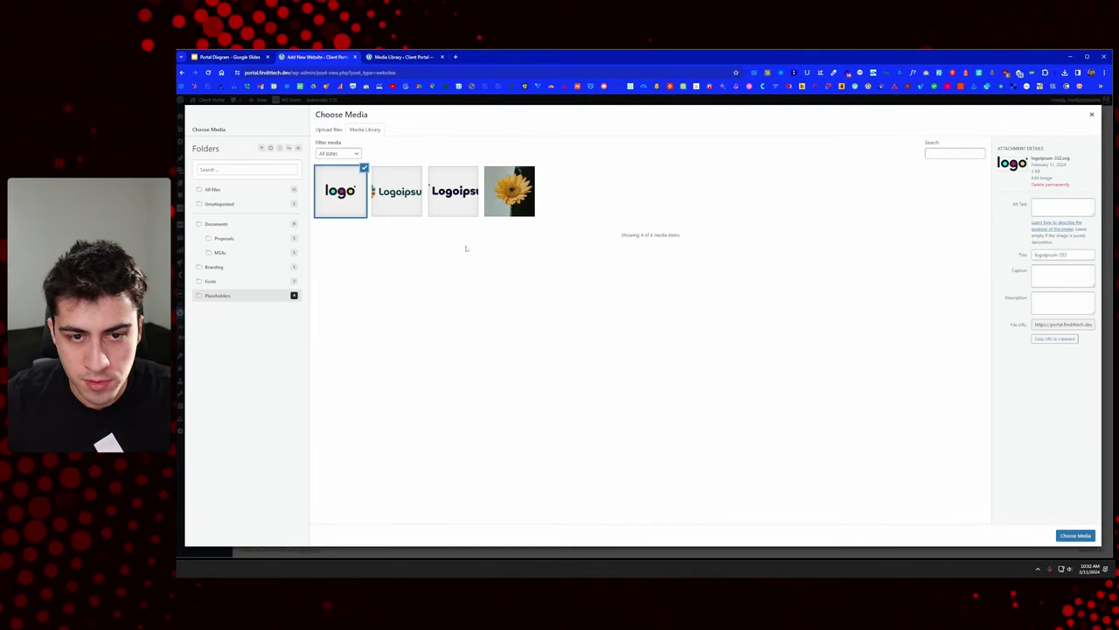
{"action": "left_click", "coordinate": [1078, 536]}
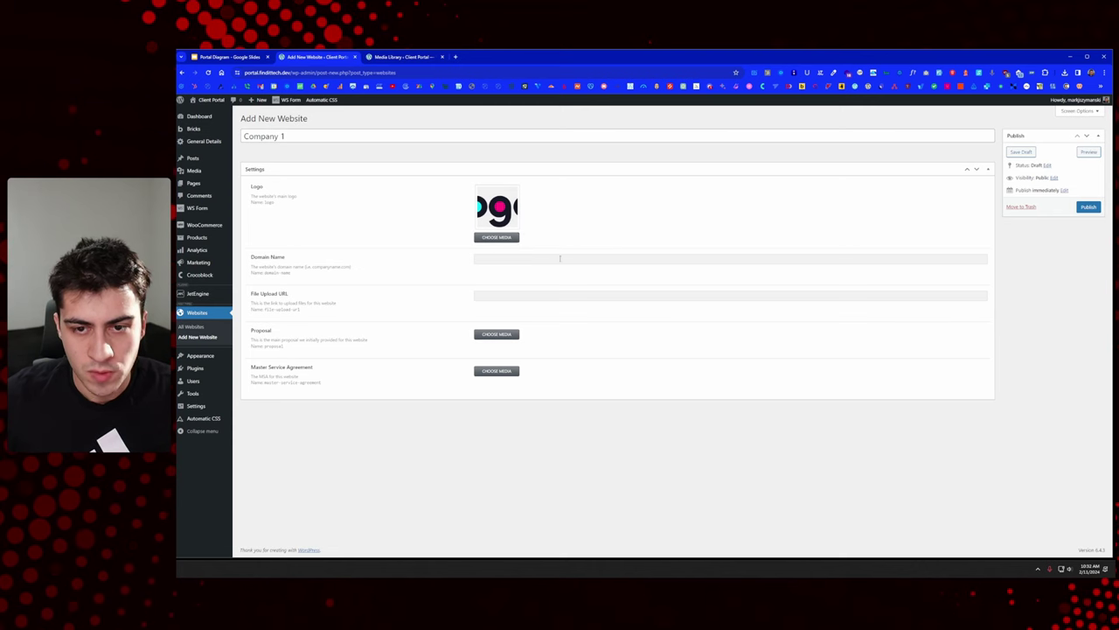
Step: Set Company 1's domain name to company1.com and its file upload URL to #1
{"action": "left_click", "coordinate": [505, 260]}
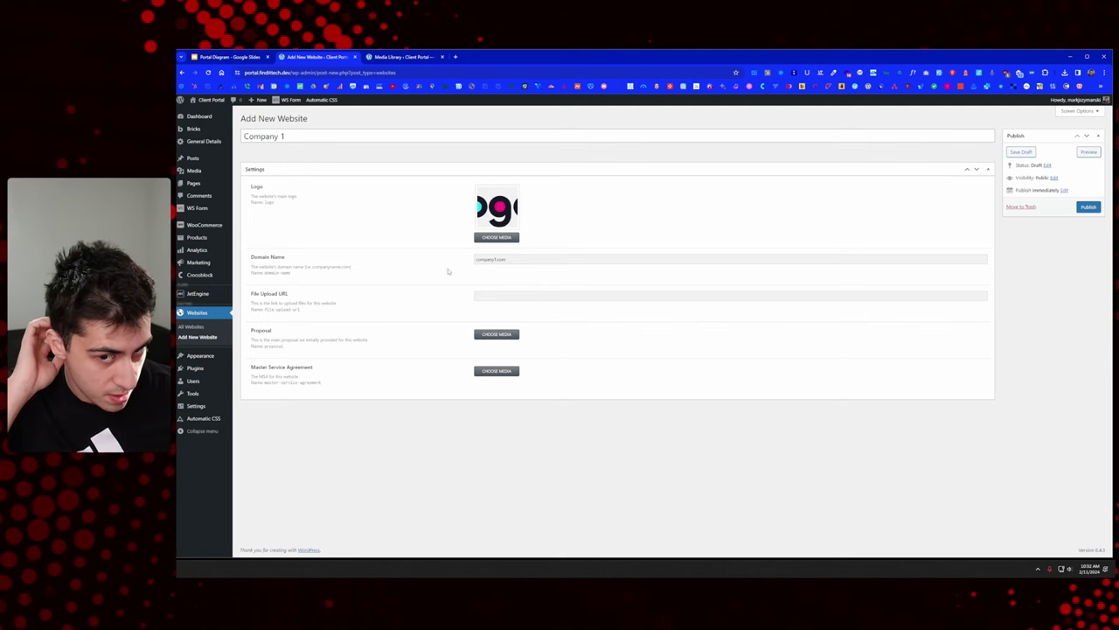
{"action": "triple_click", "coordinate": [516, 260]}
{"action": "left_click", "coordinate": [508, 294]}
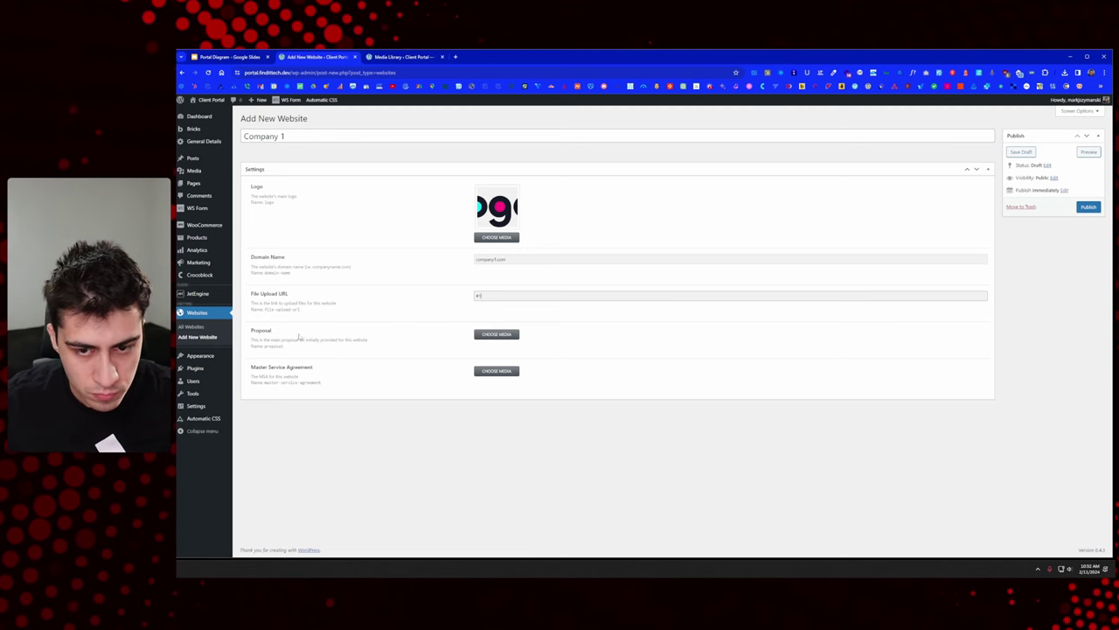
Step: Attach the Digital Services Proposal PDF from the Proposals media folder as Company 1's proposal
{"action": "left_click", "coordinate": [494, 336]}
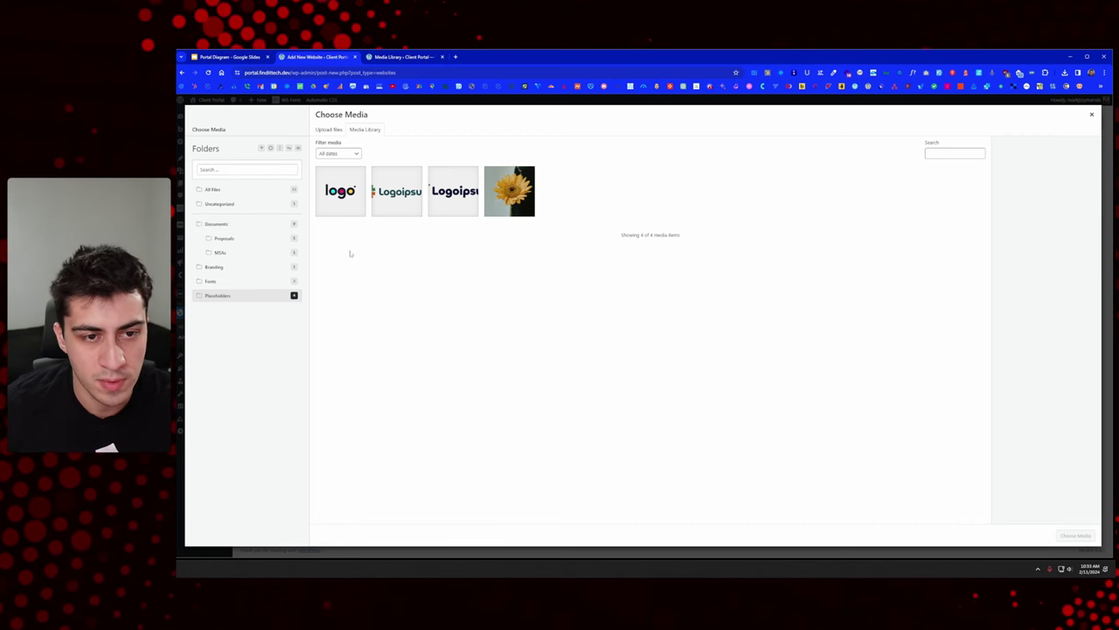
{"action": "left_click", "coordinate": [239, 227]}
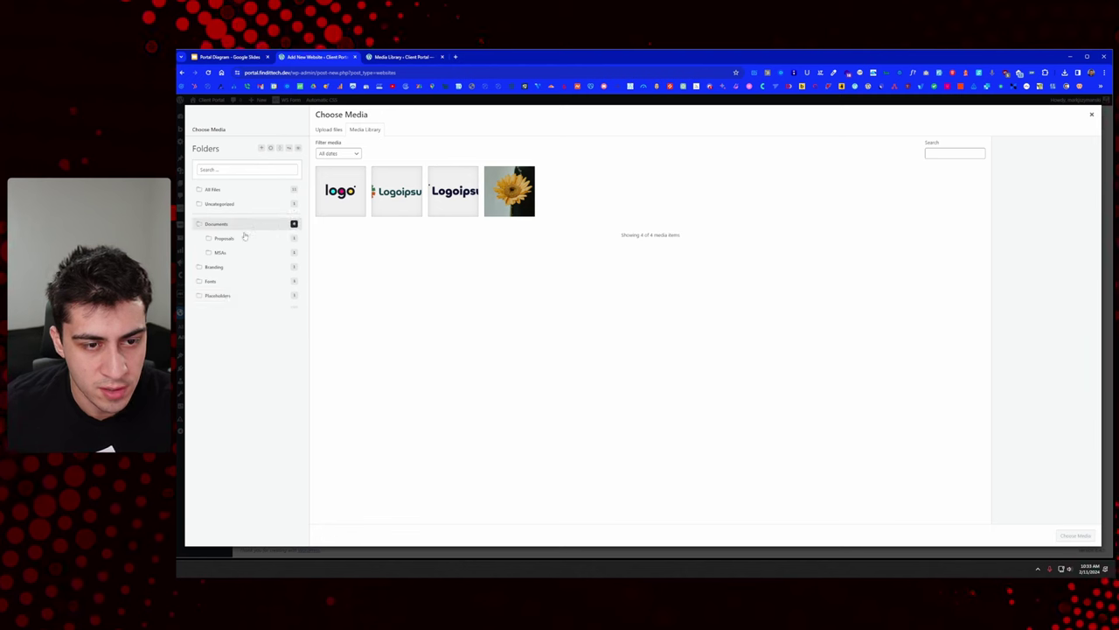
{"action": "left_click", "coordinate": [244, 244]}
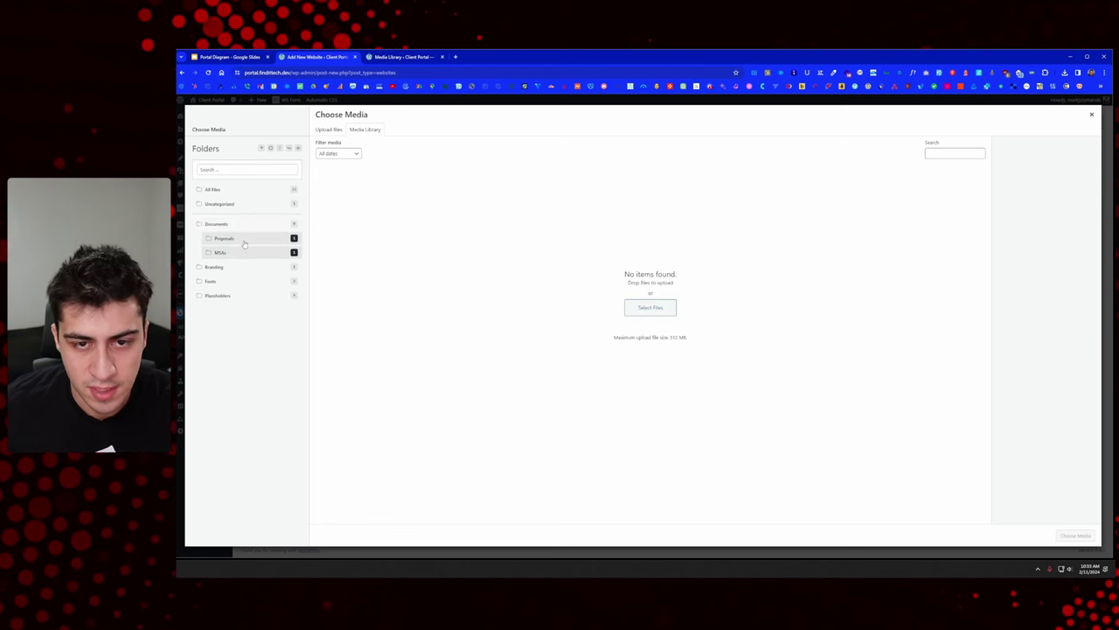
{"action": "left_click", "coordinate": [354, 207]}
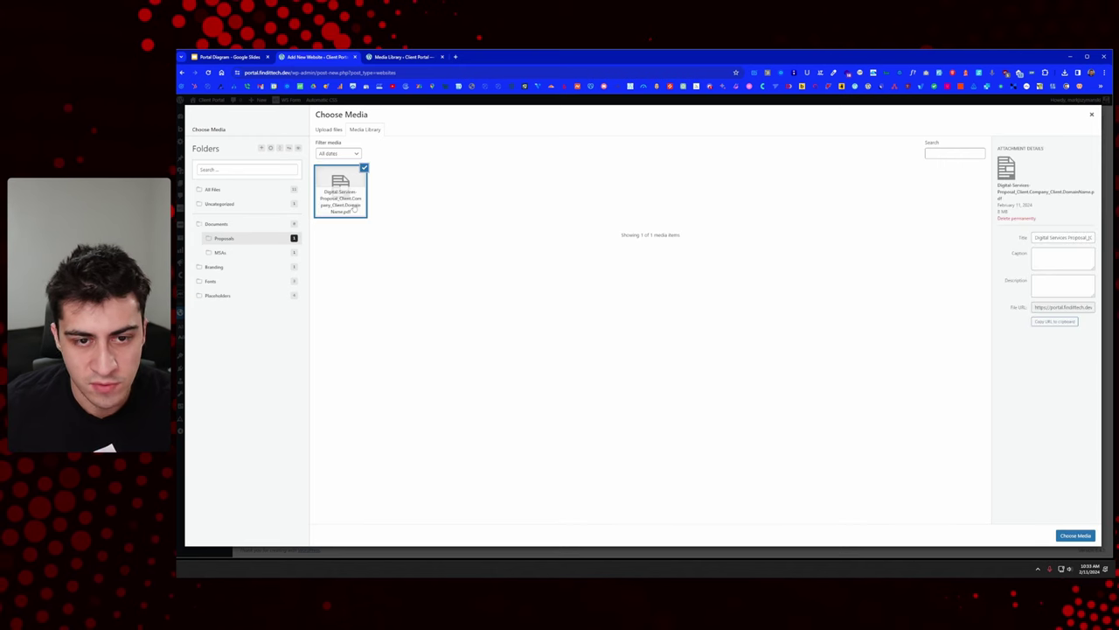
{"action": "left_click", "coordinate": [1076, 535]}
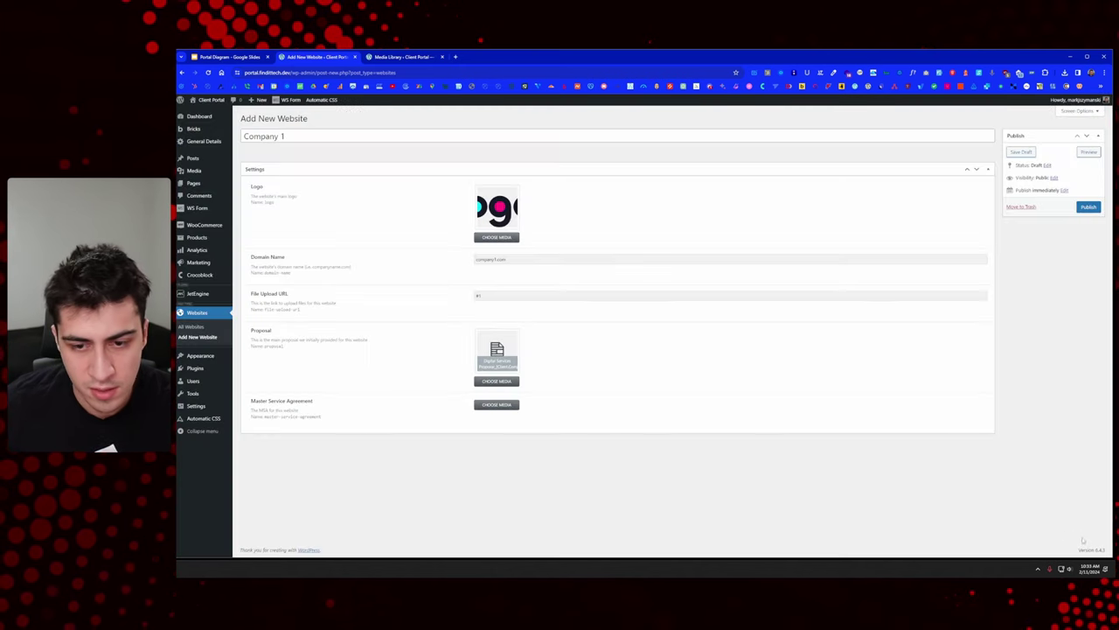
Step: Attach the PDF from the MSAs media folder as Company 1's Master Service Agreement and publish the entry
{"action": "left_click", "coordinate": [496, 404]}
{"action": "left_click", "coordinate": [220, 252]}
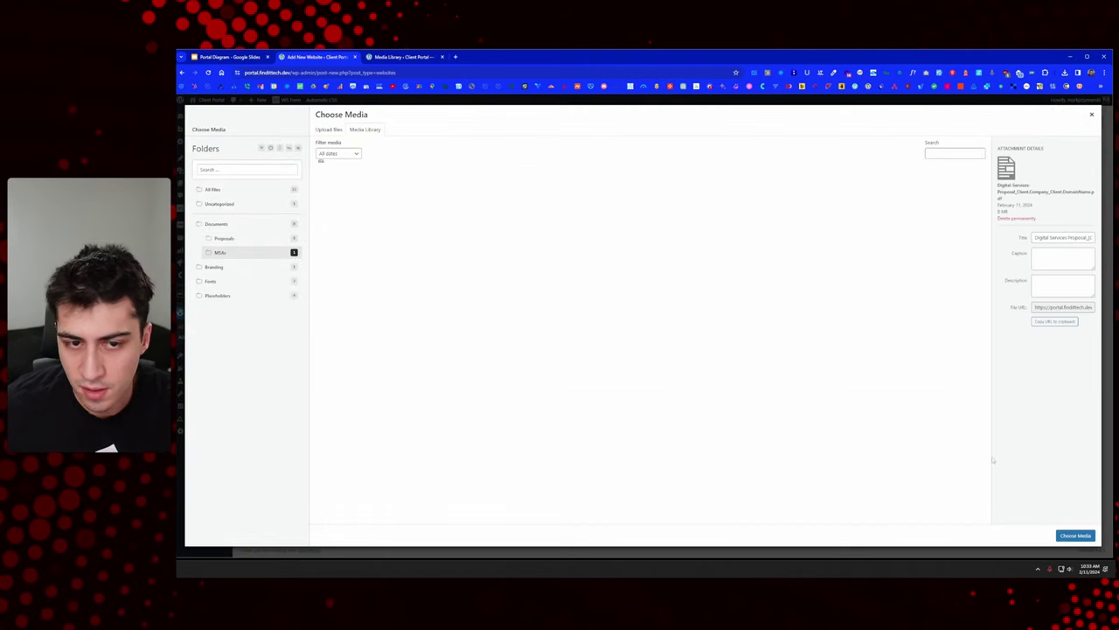
{"action": "left_click", "coordinate": [358, 190]}
{"action": "left_click", "coordinate": [1075, 536]}
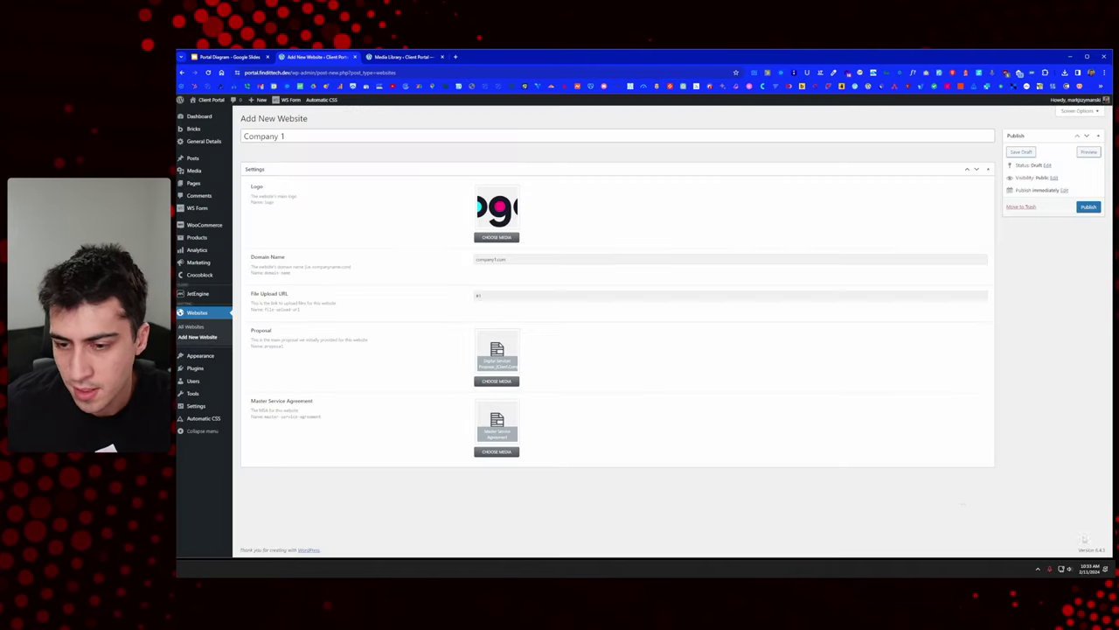
{"action": "left_click", "coordinate": [1089, 206]}
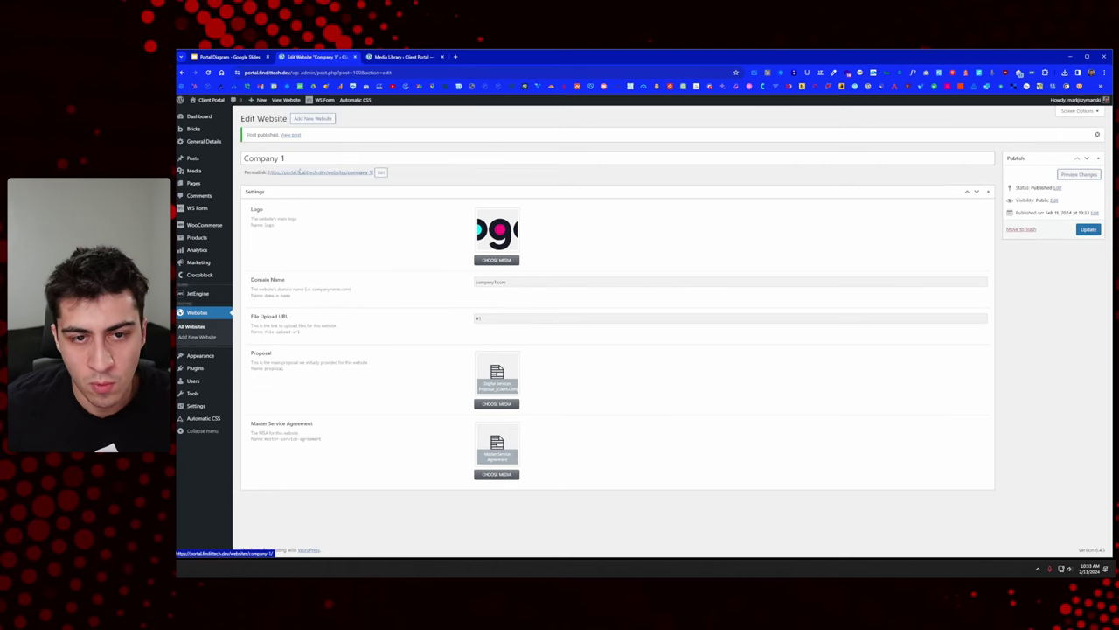
Step: Add another new website entry and title it Company 2
{"action": "left_click", "coordinate": [312, 118]}
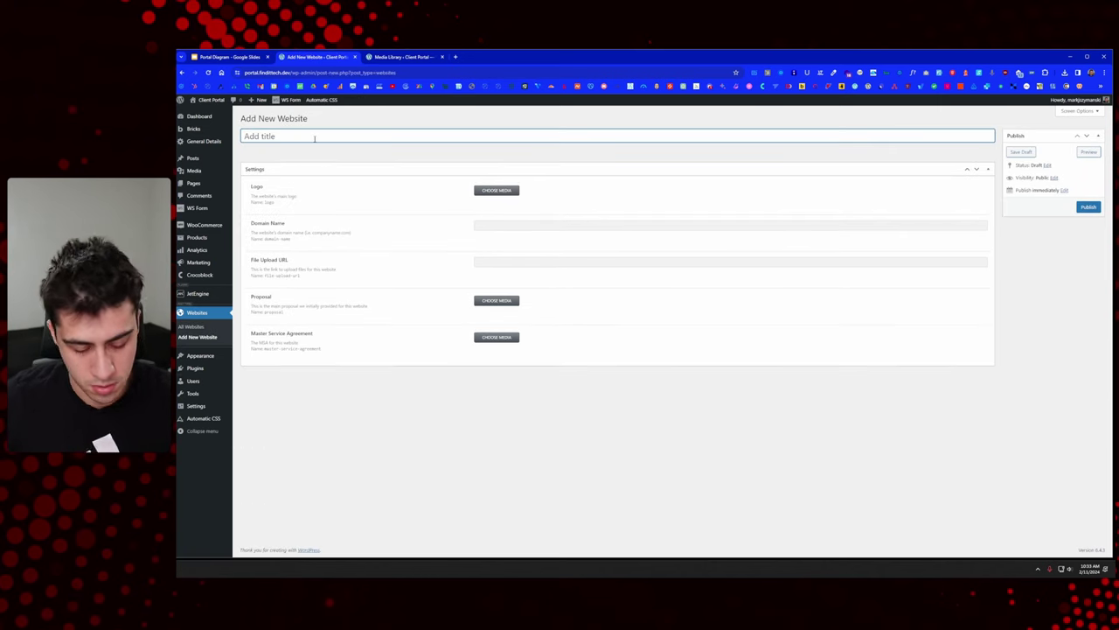
{"action": "type", "text": "Comapny"}
{"action": "key", "text": "BackSpace"}
{"action": "key", "text": "BackSpace"}
{"action": "type", "text": "pany 2"}
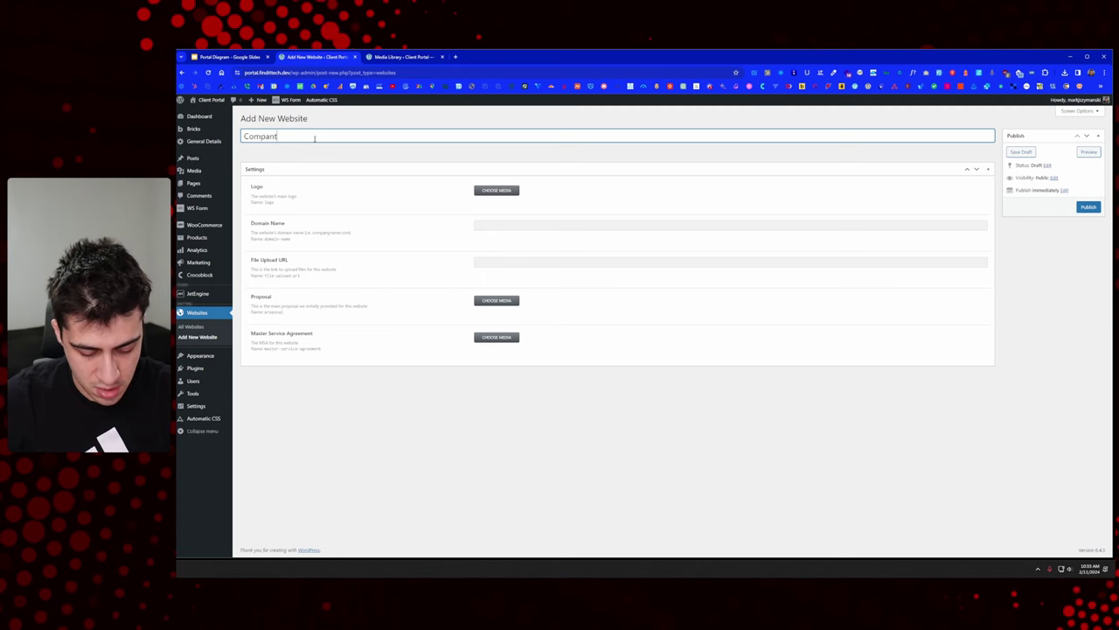
Step: Choose the logoipsum-323 image from the Placeholders media folder as Company 2's logo
{"action": "left_click", "coordinate": [496, 189]}
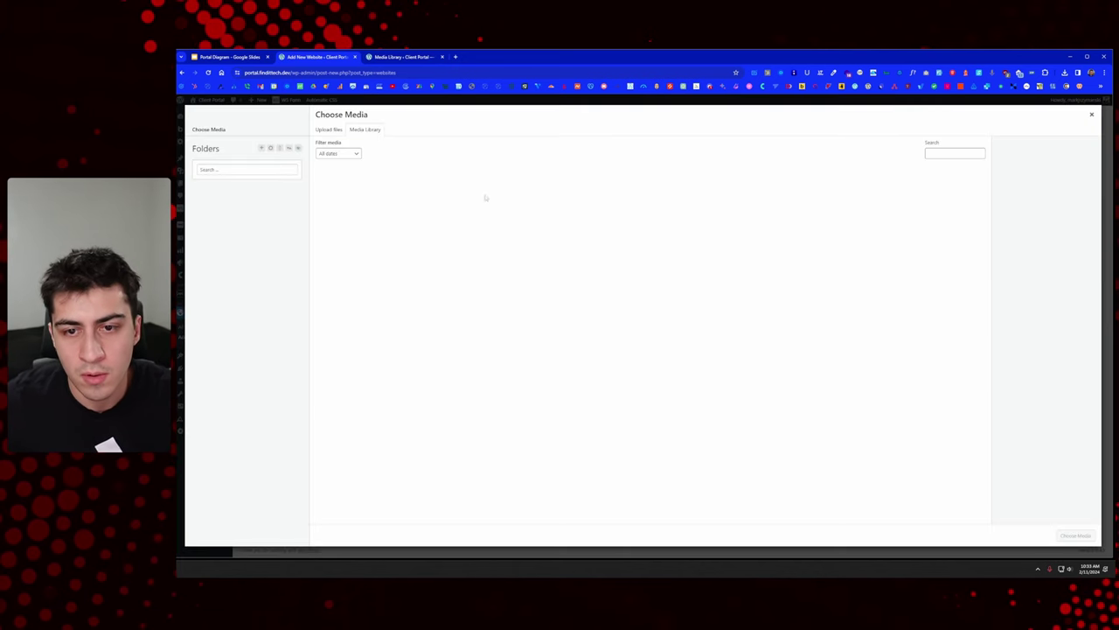
{"action": "left_click", "coordinate": [236, 295]}
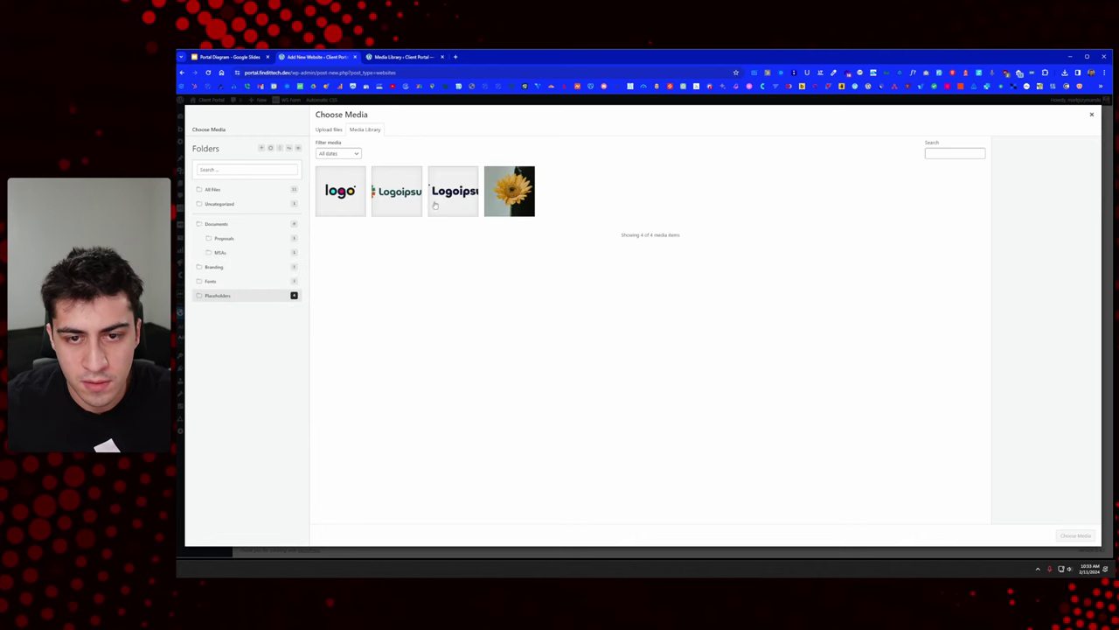
{"action": "left_click", "coordinate": [445, 201]}
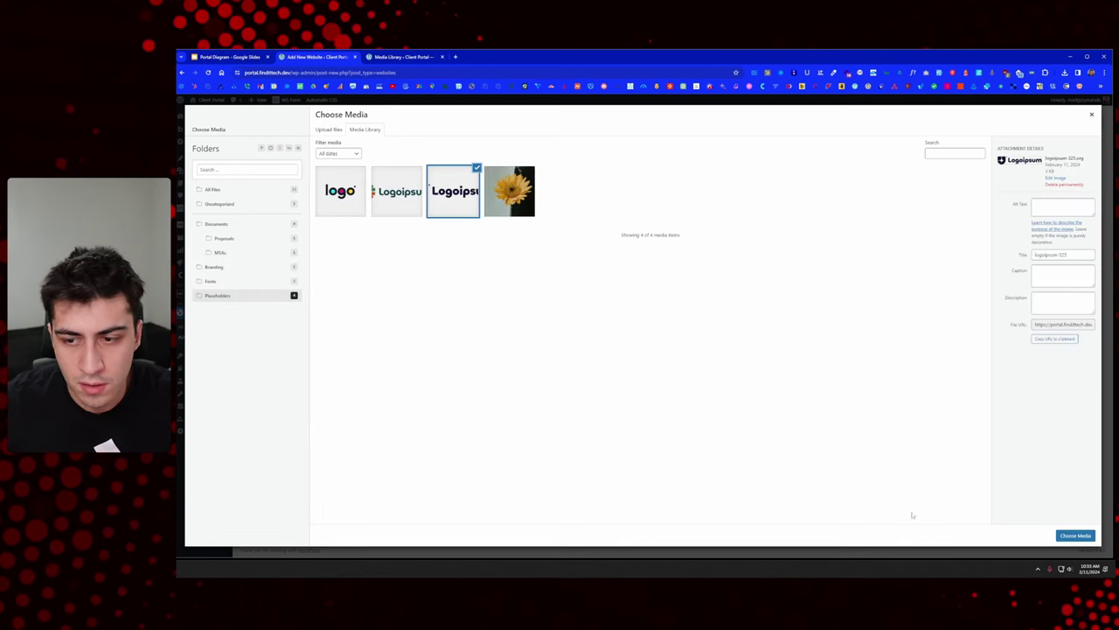
{"action": "left_click", "coordinate": [1075, 535]}
Step: Set Company 2's domain name to company2.com and its file upload URL to #2
{"action": "left_click", "coordinate": [509, 262]}
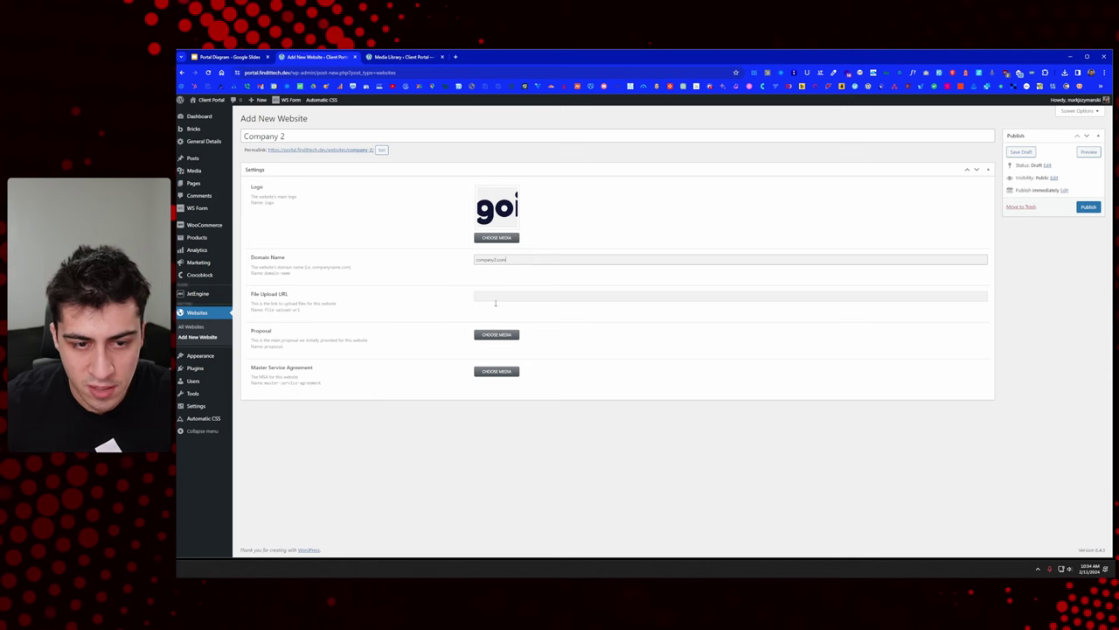
{"action": "left_click", "coordinate": [504, 298]}
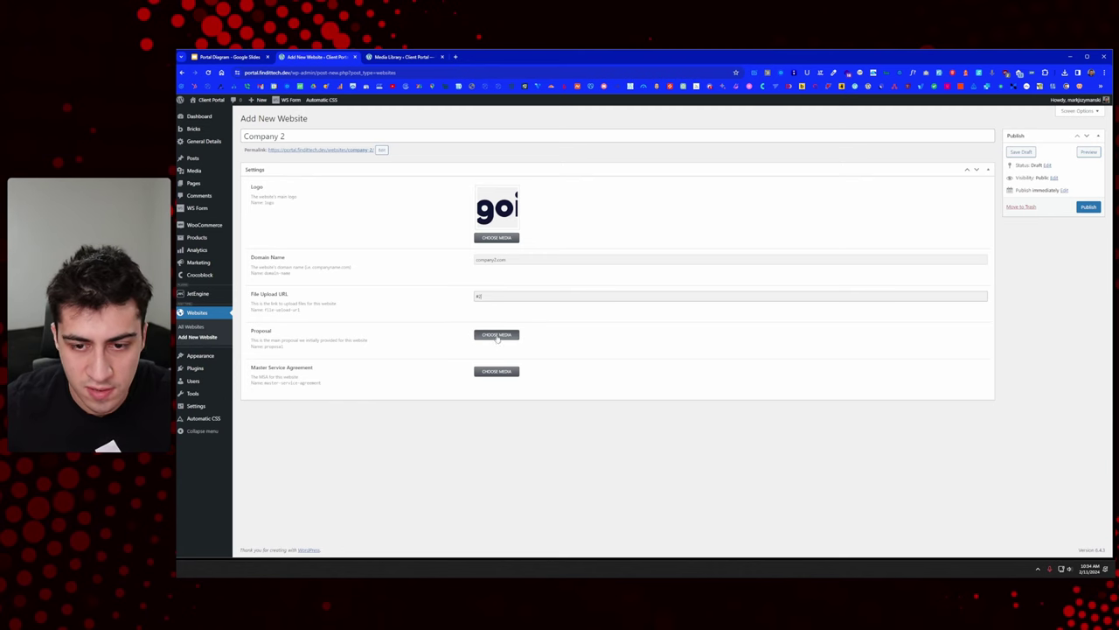
Step: Attach the Digital Services Proposal PDF from the Proposals media folder as Company 2's proposal
{"action": "left_click", "coordinate": [497, 337]}
{"action": "left_click", "coordinate": [262, 239]}
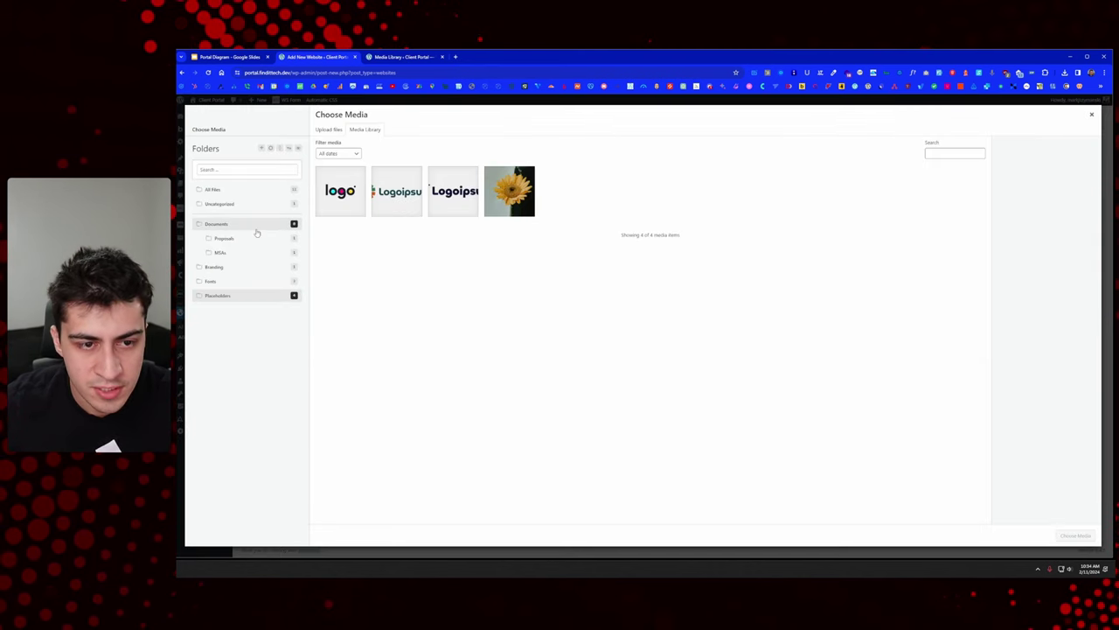
{"action": "left_click", "coordinate": [351, 205]}
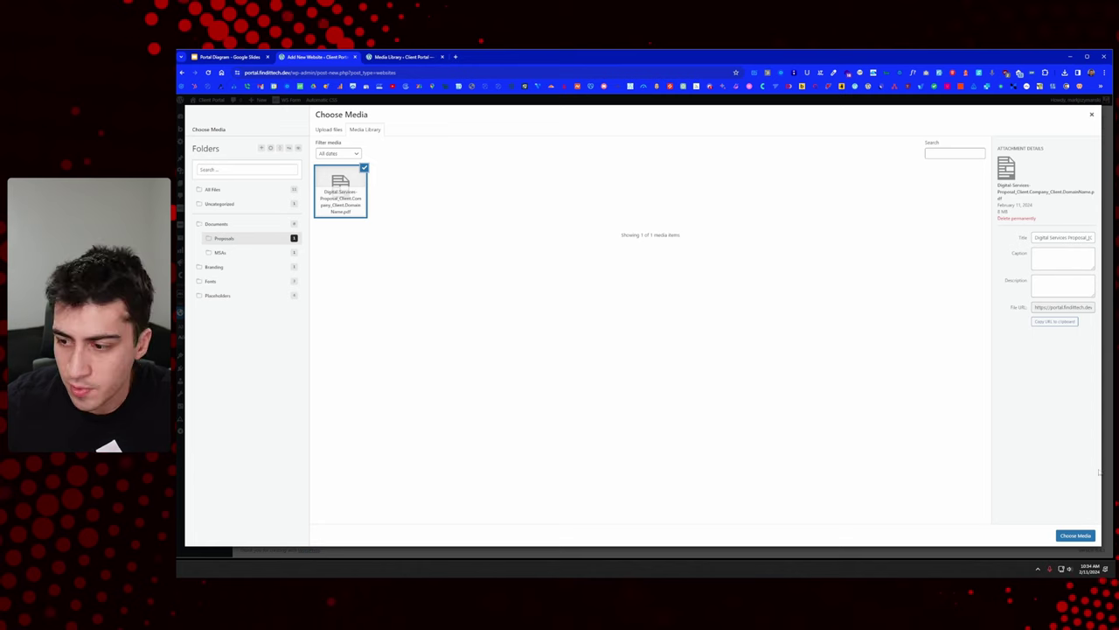
{"action": "left_click", "coordinate": [1076, 535]}
Step: Attach the PDF from the MSAs media folder as Company 2's Master Service Agreement and publish the entry
{"action": "left_click", "coordinate": [496, 406]}
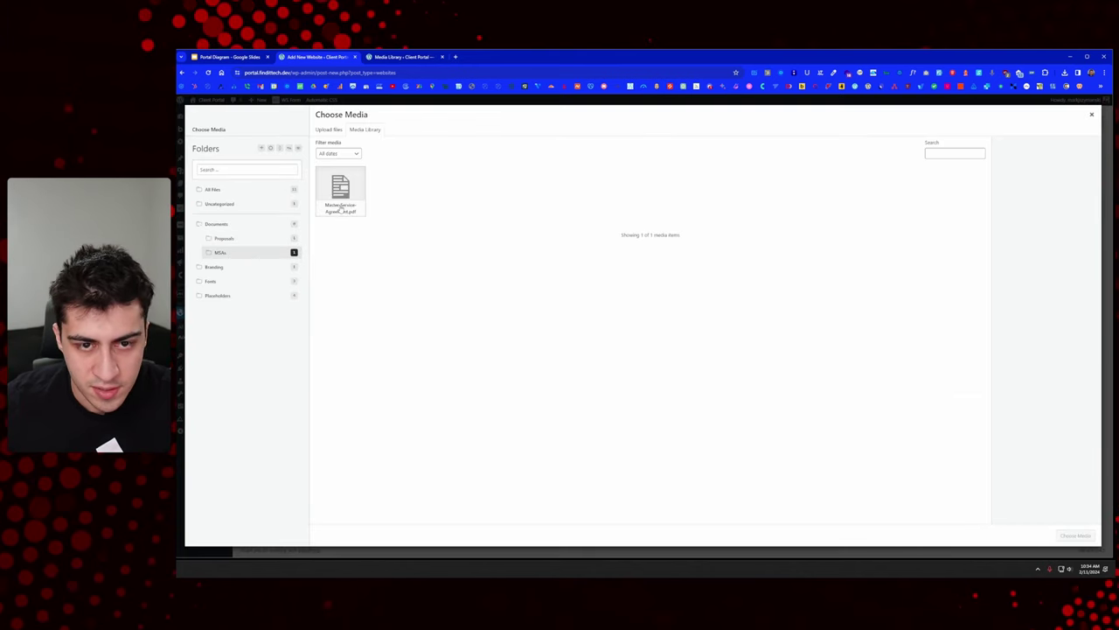
{"action": "left_click", "coordinate": [338, 203]}
{"action": "left_click", "coordinate": [1075, 535]}
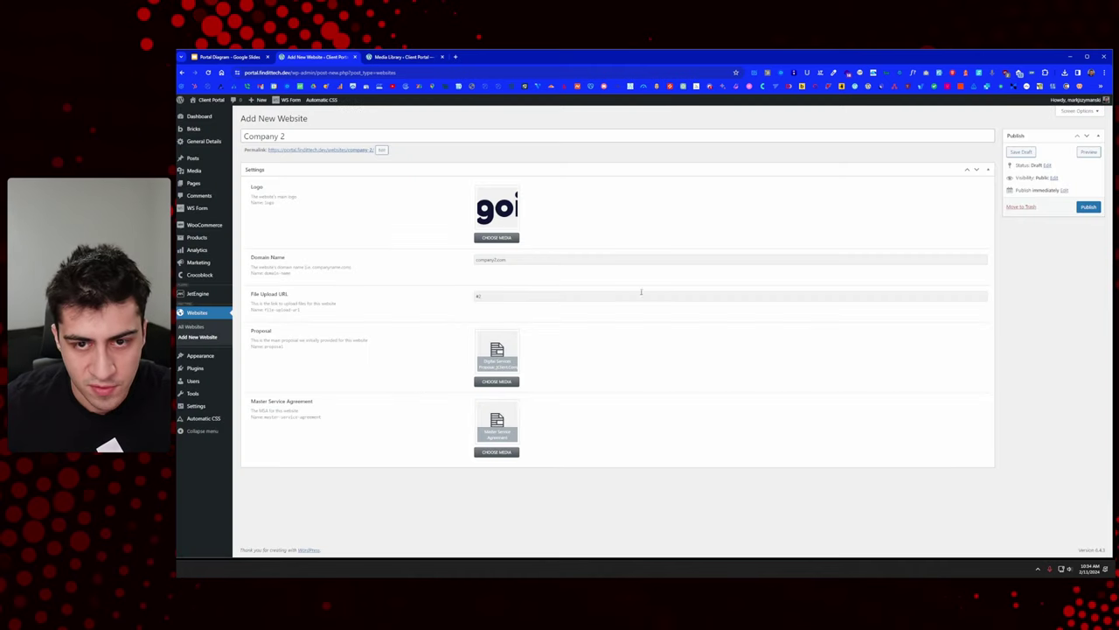
{"action": "left_click", "coordinate": [1088, 207]}
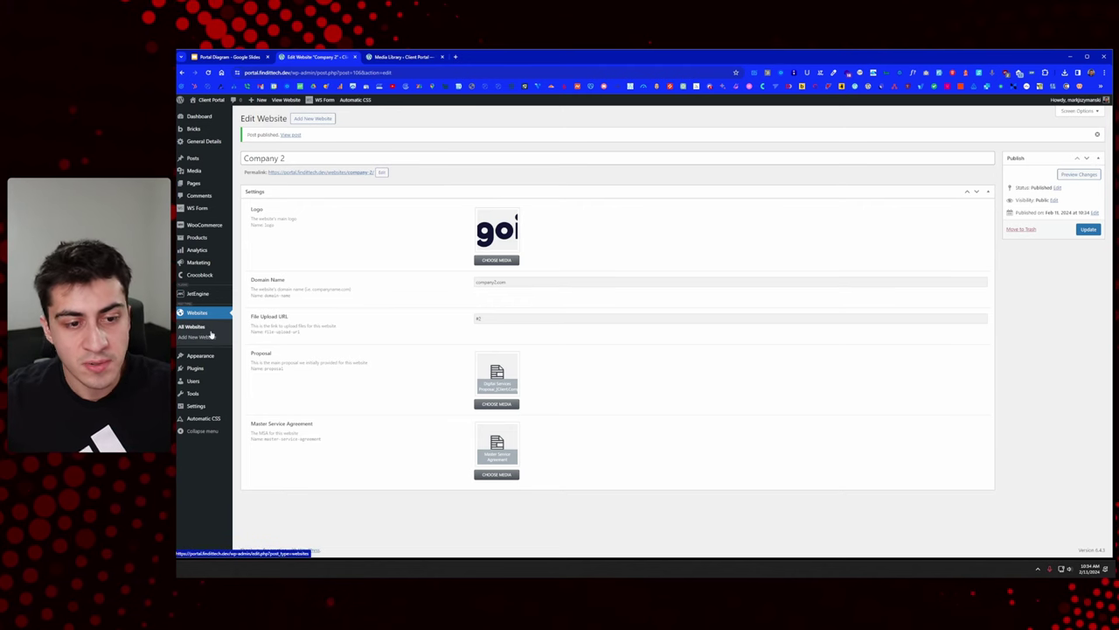
Step: Open JetEngine's custom post types list and start adding a new post type
{"action": "mouse_move", "coordinate": [199, 293]}
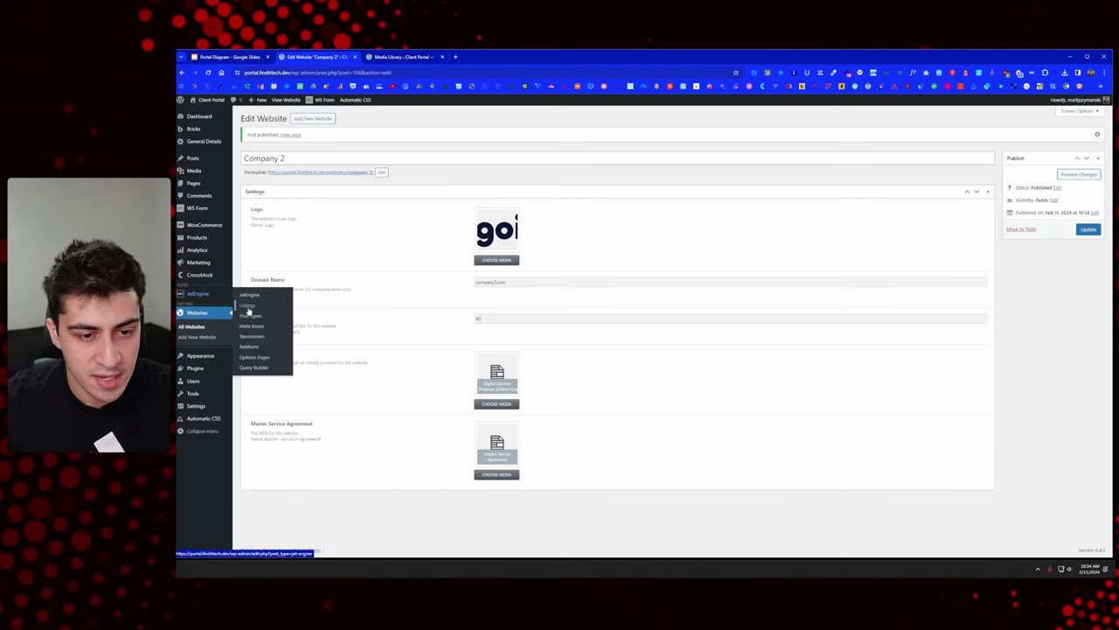
{"action": "left_click", "coordinate": [251, 316]}
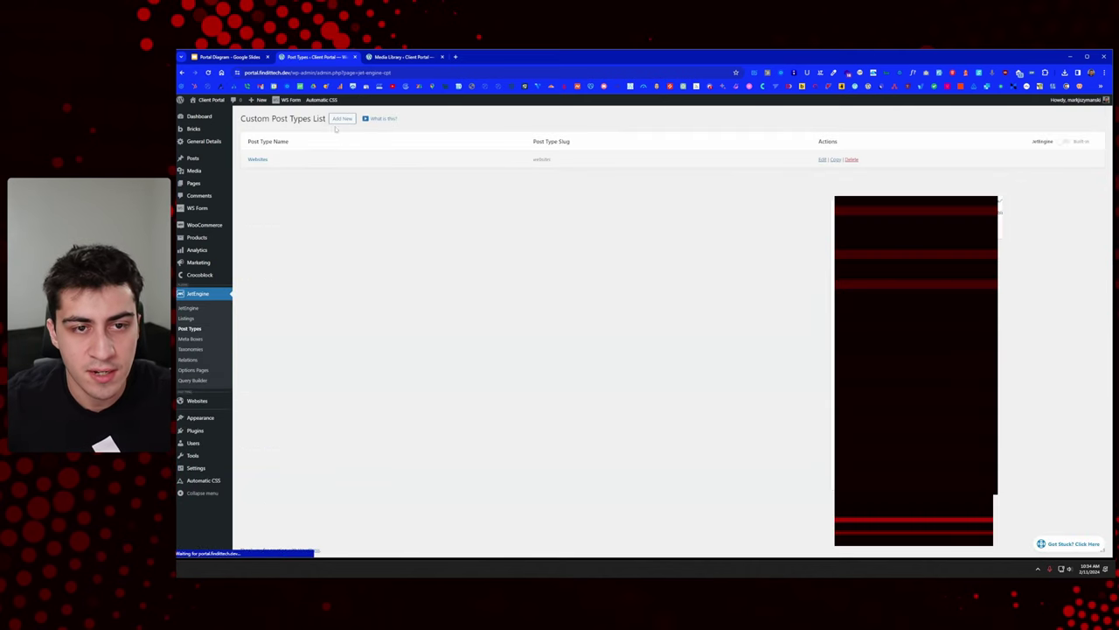
{"action": "left_click", "coordinate": [342, 118]}
Step: Switch to the Portal Diagram in Google Slides and highlight the Restrict wp-content item in the Part 3 Plan
{"action": "key", "text": "ctrl+1"}
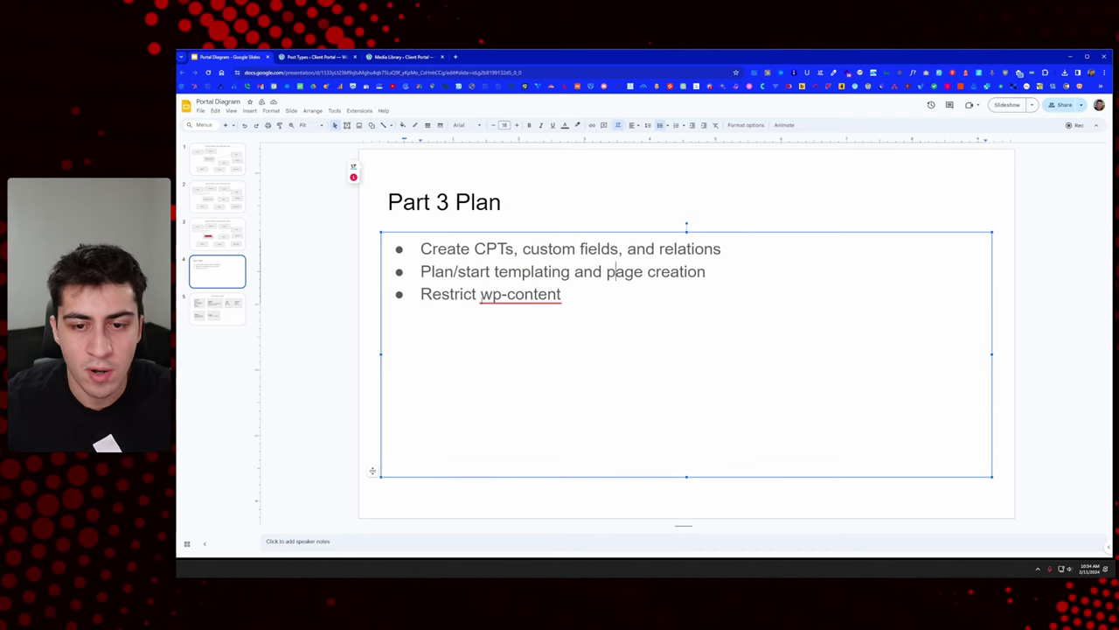
{"action": "left_click_drag", "start_coordinate": [592, 301], "coordinate": [421, 295]}
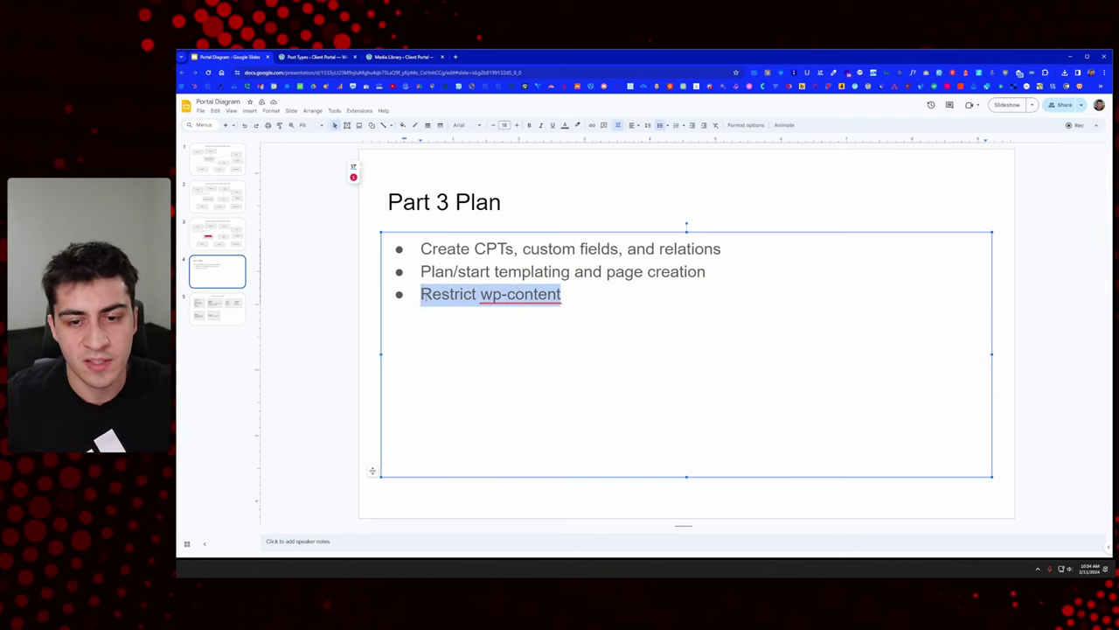
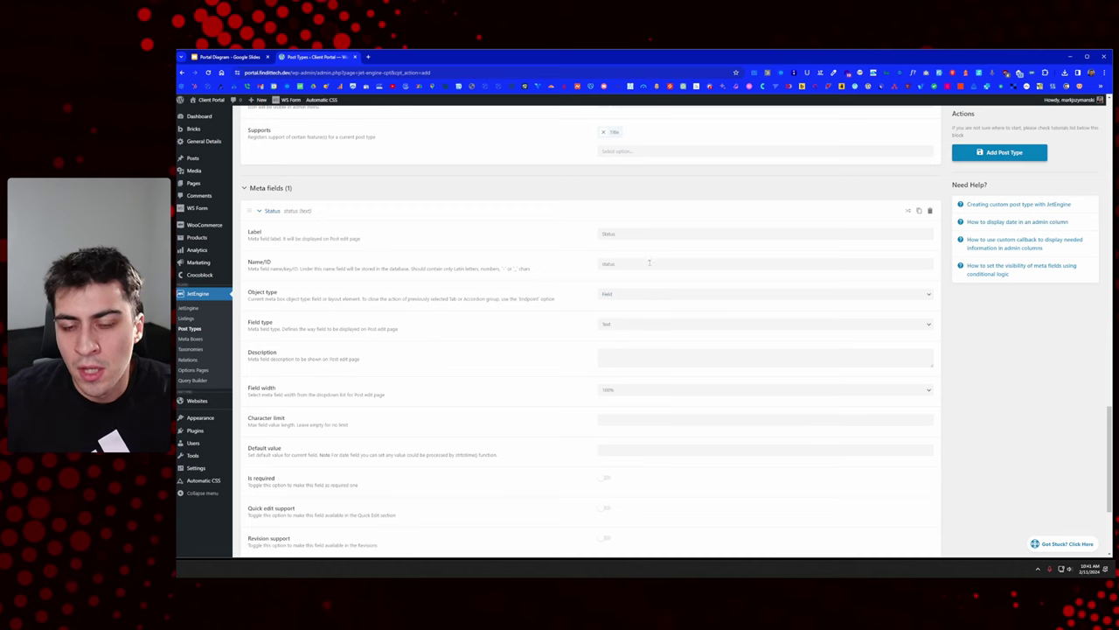
Step: Set the Status meta field's type to Radio and open the choices for its option source
{"action": "scroll", "coordinate": [626, 259], "scroll_direction": "down", "scroll_amount": 1}
{"action": "left_click", "coordinate": [620, 251]}
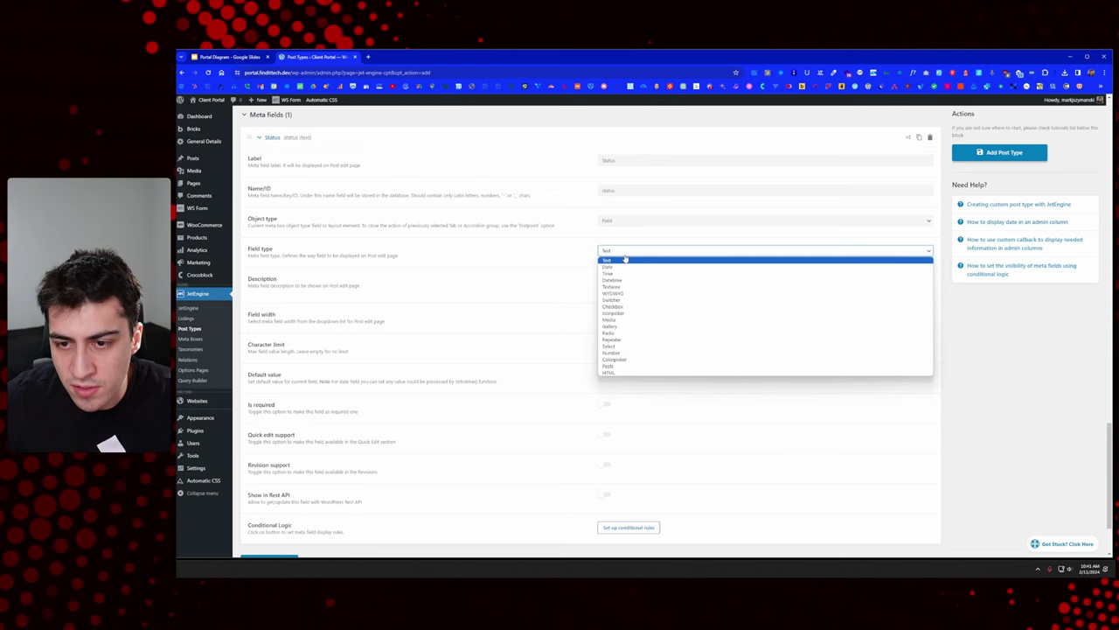
{"action": "left_click", "coordinate": [626, 332]}
{"action": "scroll", "coordinate": [626, 333], "scroll_direction": "down", "scroll_amount": 1}
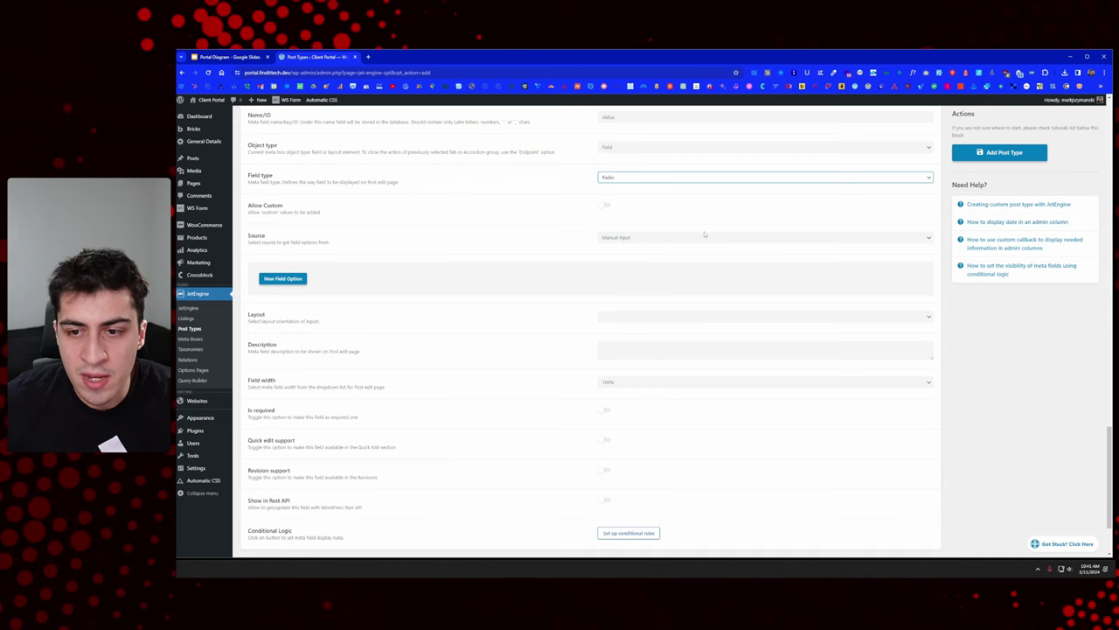
{"action": "left_click", "coordinate": [549, 213]}
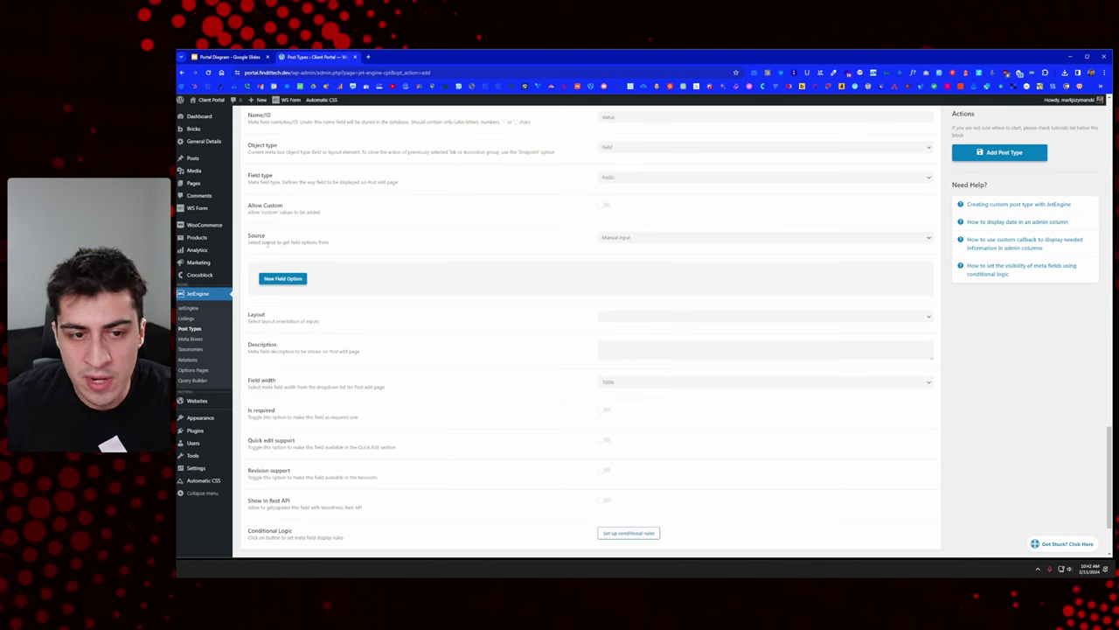
{"action": "left_click_drag", "start_coordinate": [263, 244], "coordinate": [342, 248]}
{"action": "left_click", "coordinate": [342, 248]}
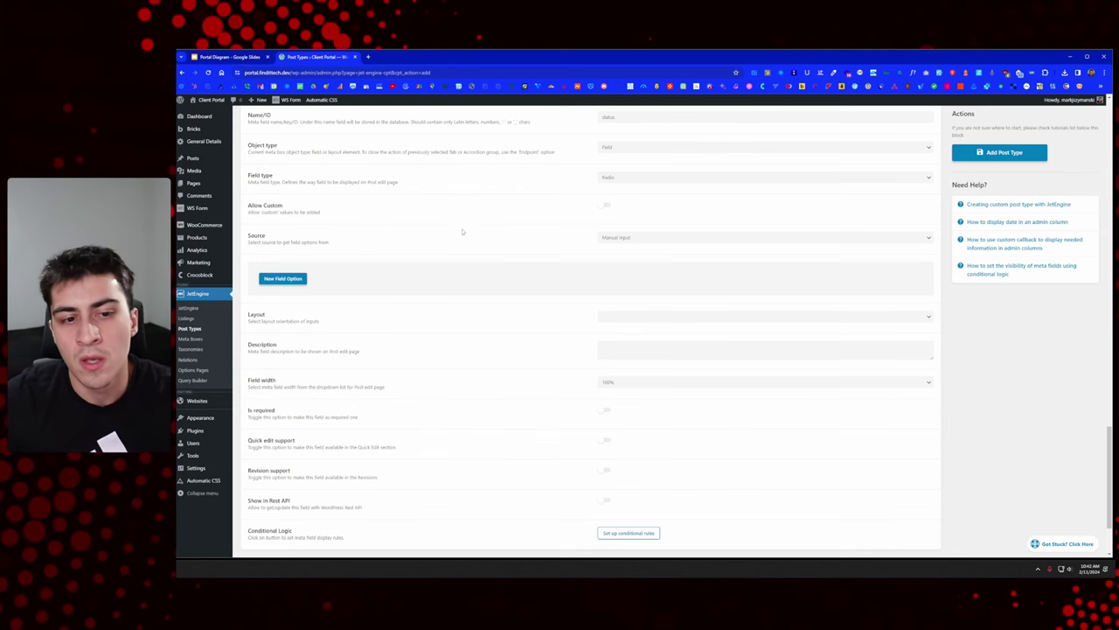
{"action": "left_click", "coordinate": [627, 240]}
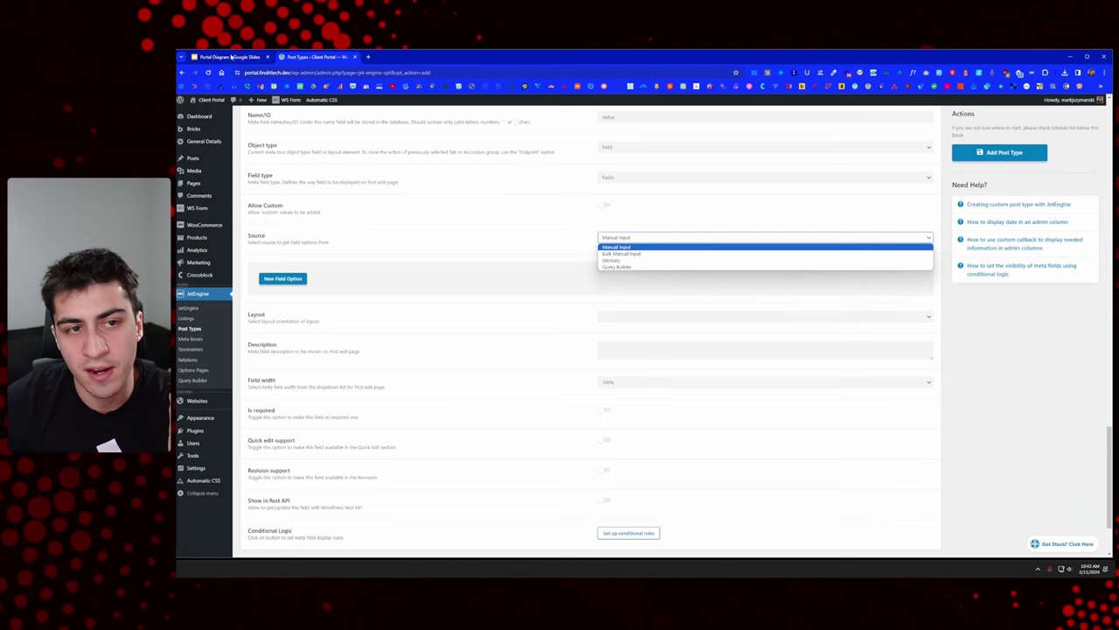
Step: Review the Status entries under Projects, Tasks and Subtasks on the Portal Diagram's CPT & Custom Fields slide in Google Slides, returning to the WordPress post type editor
{"action": "left_click", "coordinate": [232, 55]}
{"action": "left_click_drag", "start_coordinate": [608, 238], "coordinate": [570, 238]}
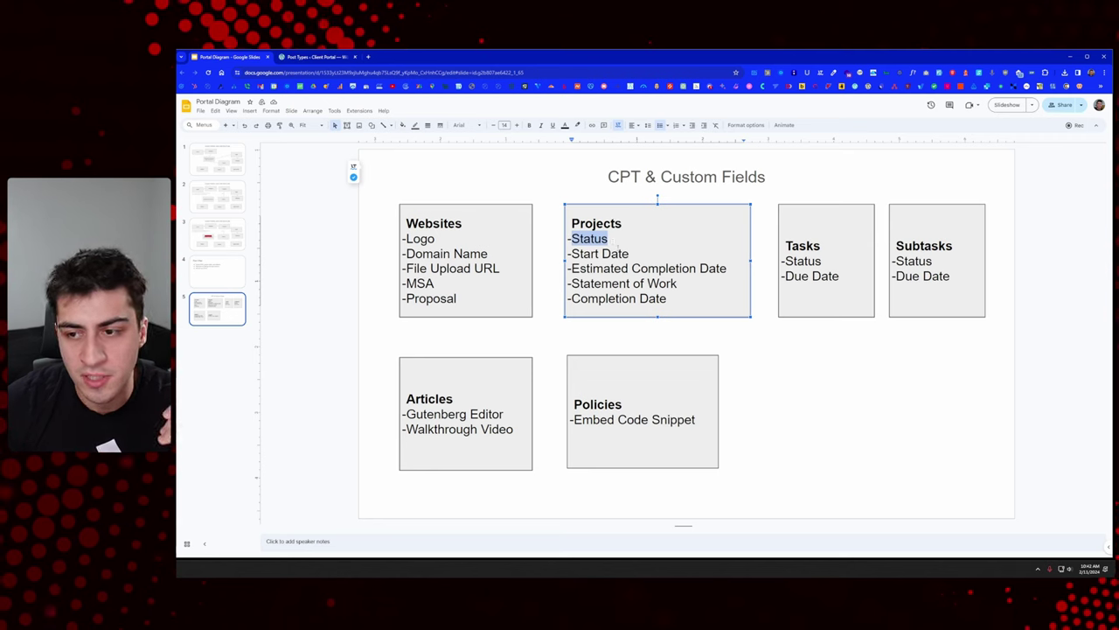
{"action": "left_click_drag", "start_coordinate": [846, 264], "coordinate": [823, 259]}
{"action": "left_click", "coordinate": [896, 260]}
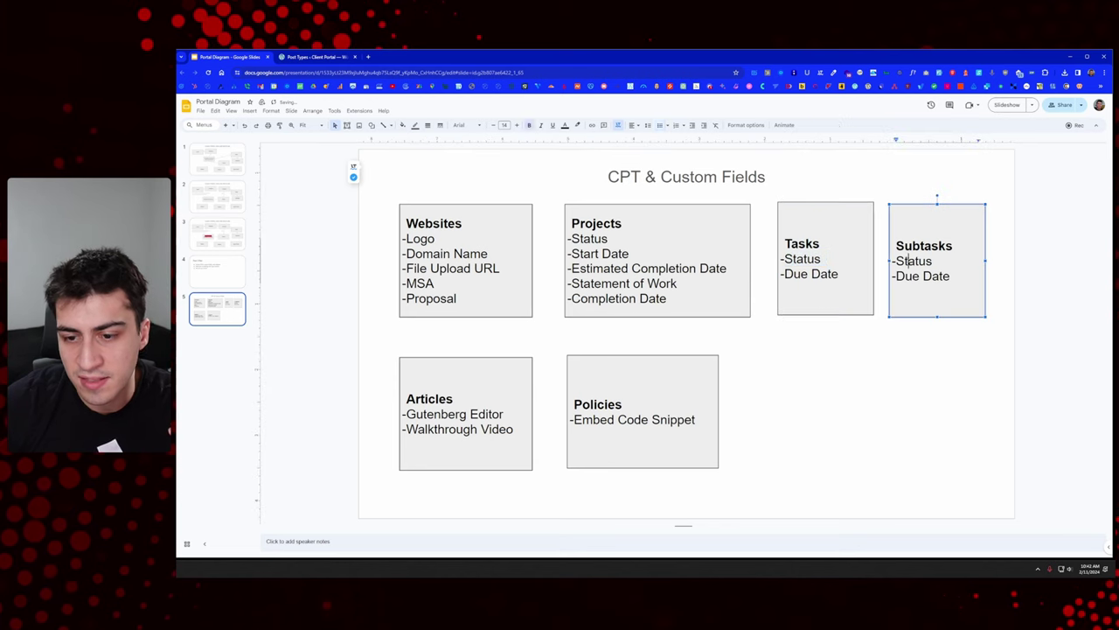
{"action": "left_click_drag", "start_coordinate": [895, 261], "coordinate": [940, 261]}
{"action": "left_click", "coordinate": [311, 57]}
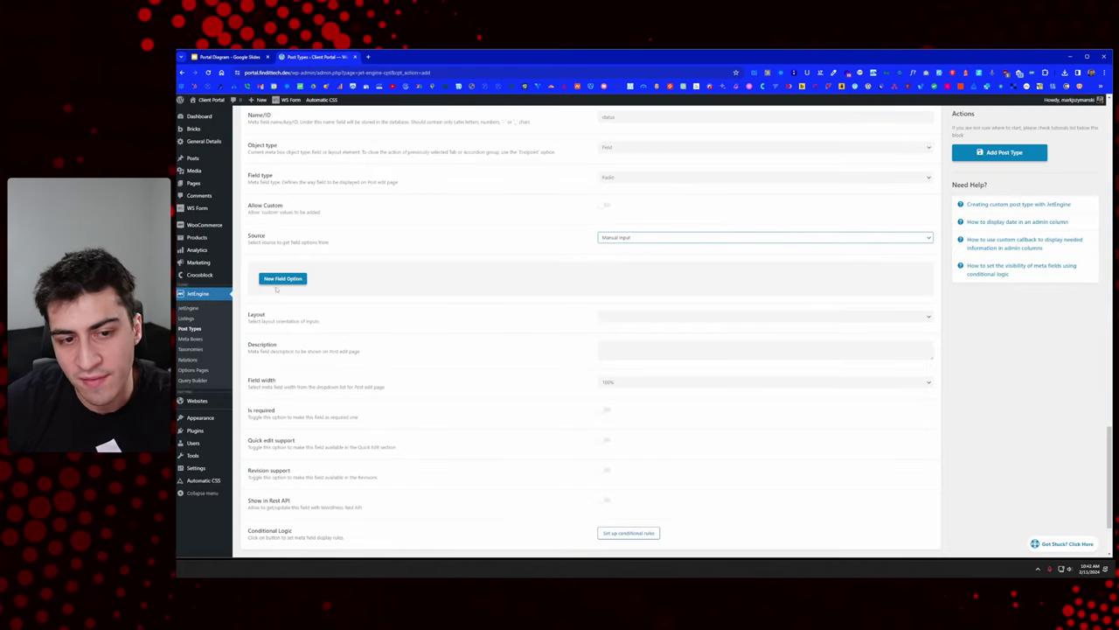
Step: Set the Status field's option source to Glossary and add the Projects post type
{"action": "left_click", "coordinate": [617, 236]}
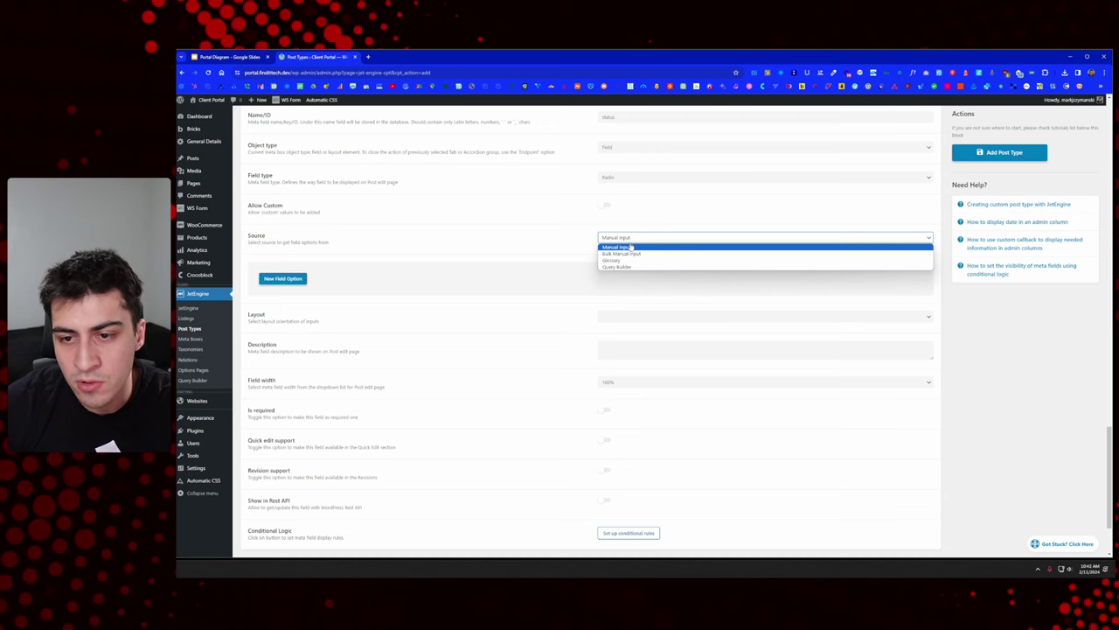
{"action": "left_click", "coordinate": [638, 255]}
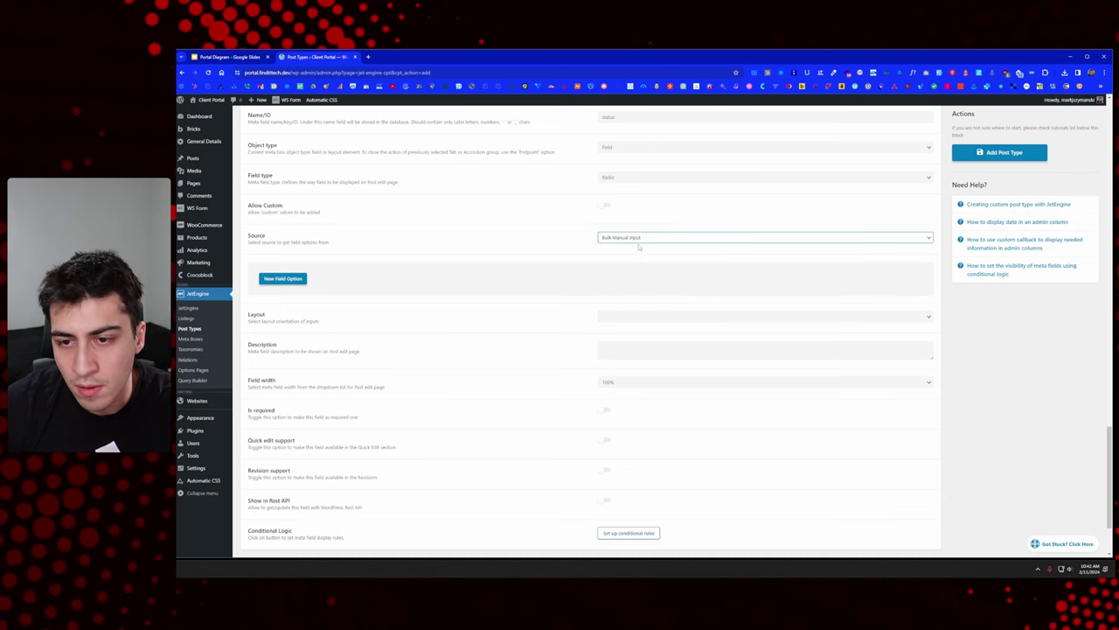
{"action": "left_click", "coordinate": [639, 240]}
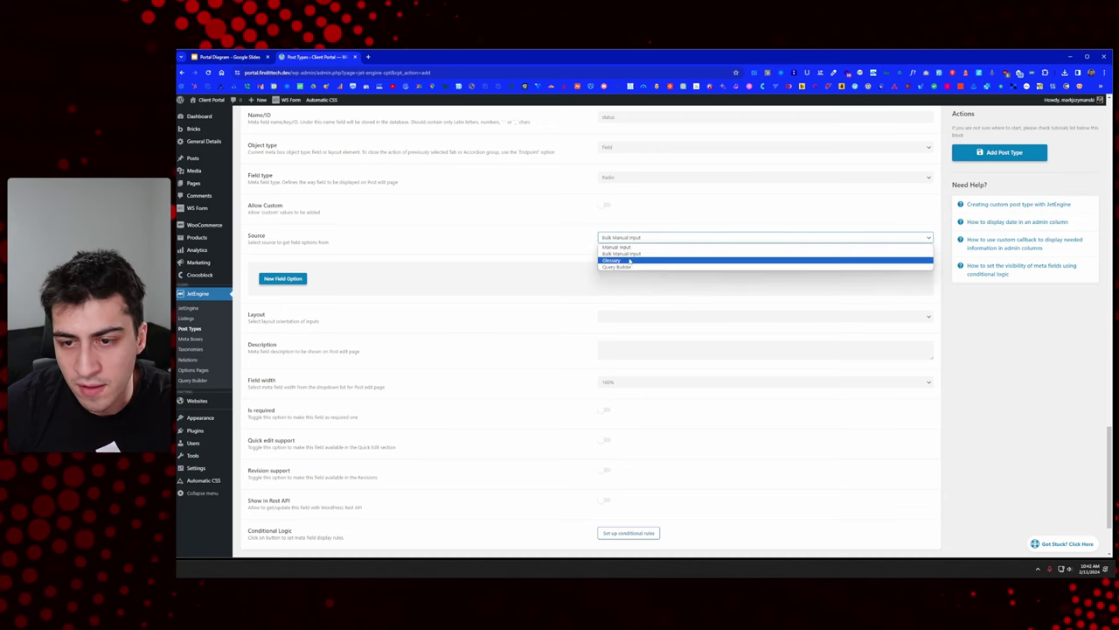
{"action": "left_click", "coordinate": [640, 261]}
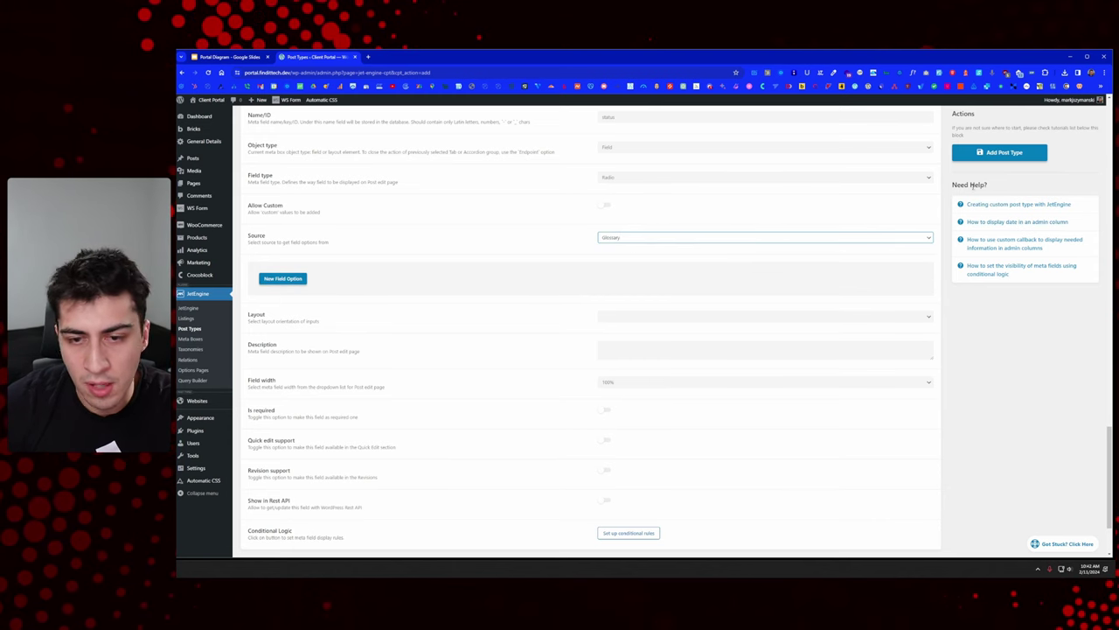
{"action": "scroll", "coordinate": [780, 233], "scroll_direction": "down", "scroll_amount": 2}
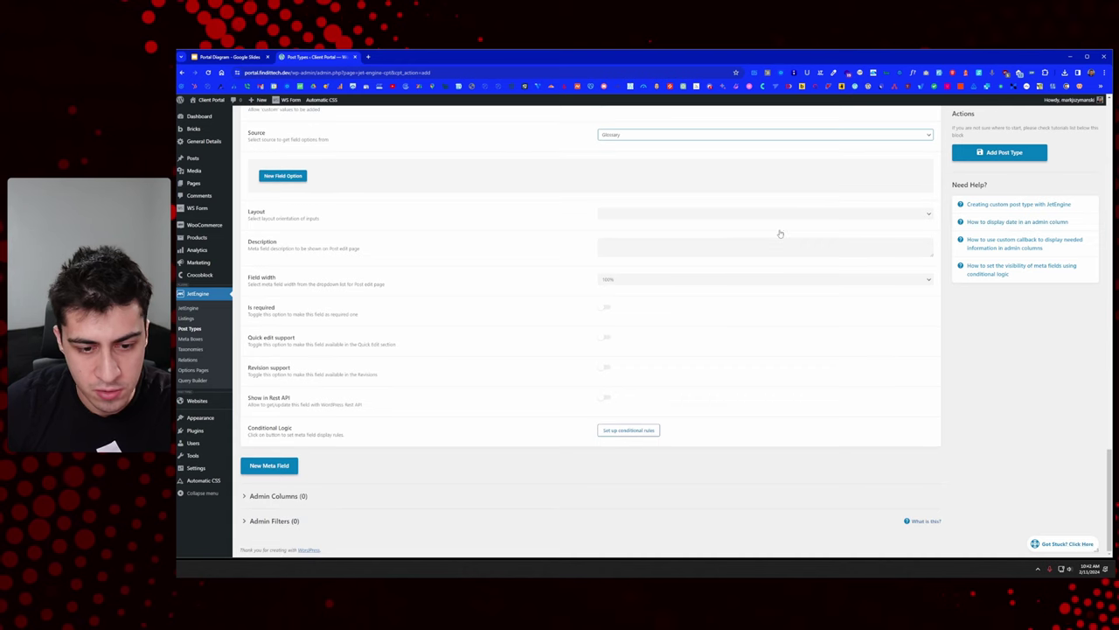
{"action": "left_click", "coordinate": [1021, 153]}
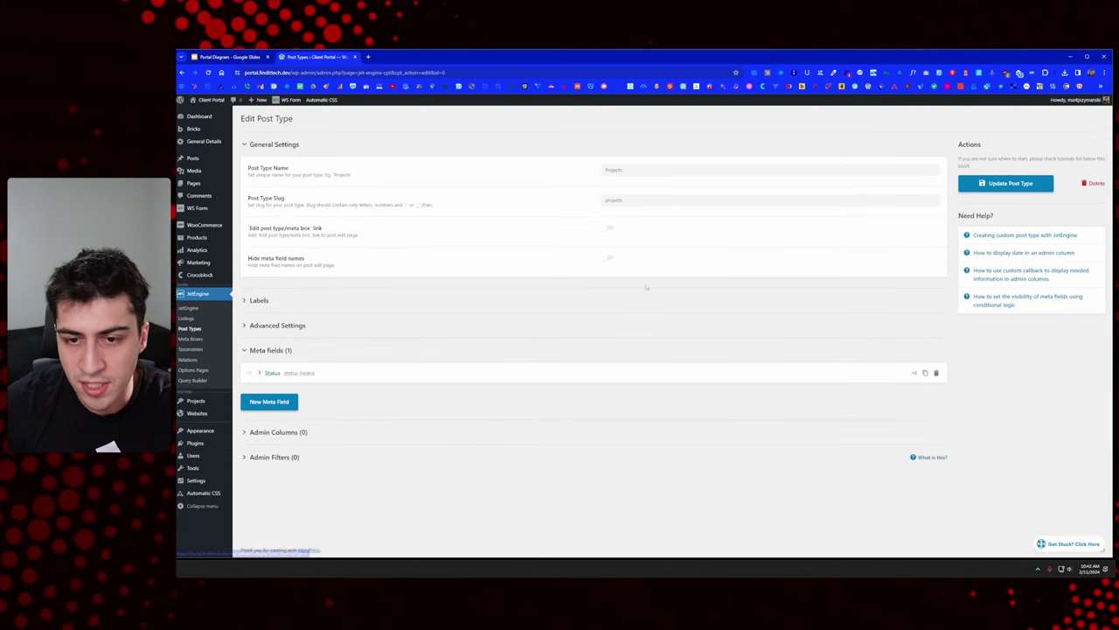
Step: Expand the Status field of the saved Projects post type and examine its glossary setting
{"action": "left_click", "coordinate": [272, 373]}
{"action": "scroll", "coordinate": [642, 345], "scroll_direction": "down", "scroll_amount": 4}
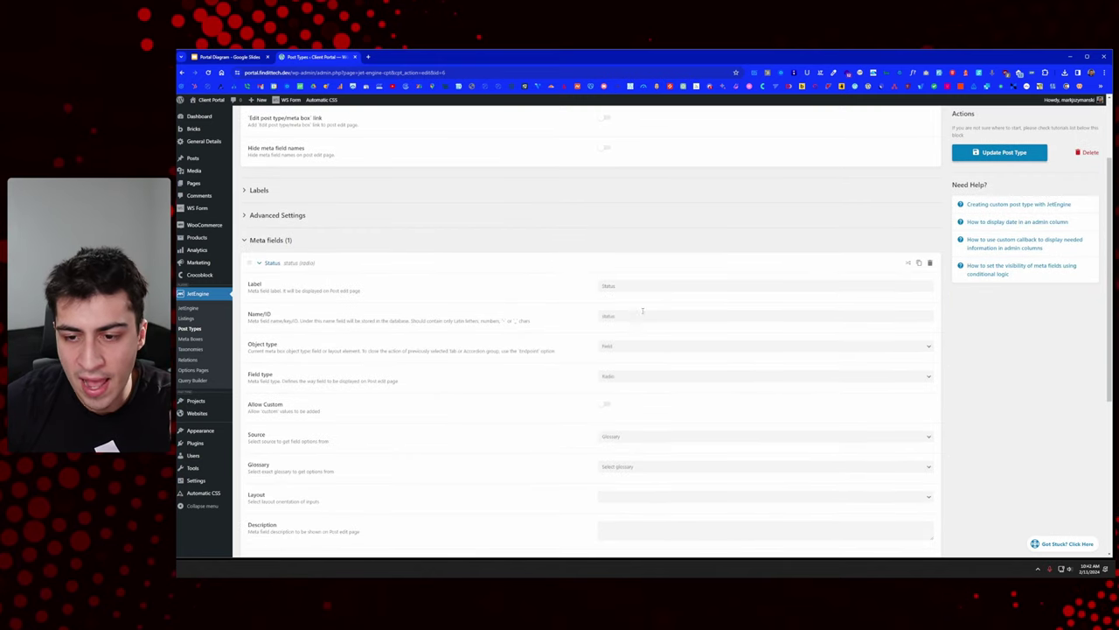
{"action": "scroll", "coordinate": [642, 345], "scroll_direction": "down", "scroll_amount": 2}
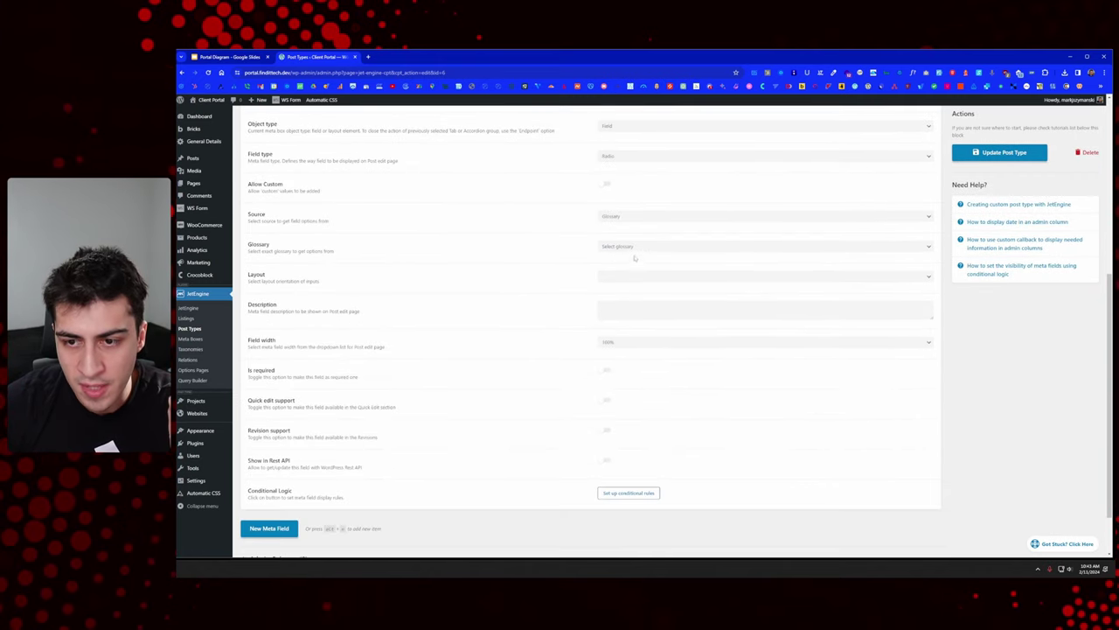
Step: Open the JetEngine dashboard's glossaries in a new browser tab and create a glossary named Status Options with its items set manually
{"action": "mouse_move", "coordinate": [214, 231]}
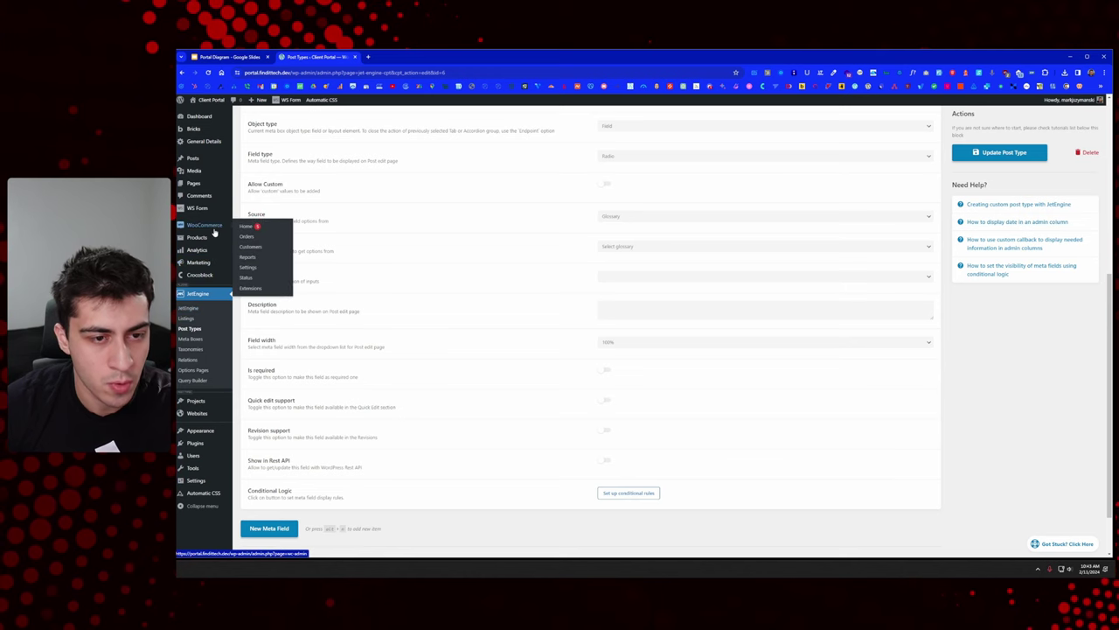
{"action": "left_click", "coordinate": [208, 311], "text": "ctrl+shift"}
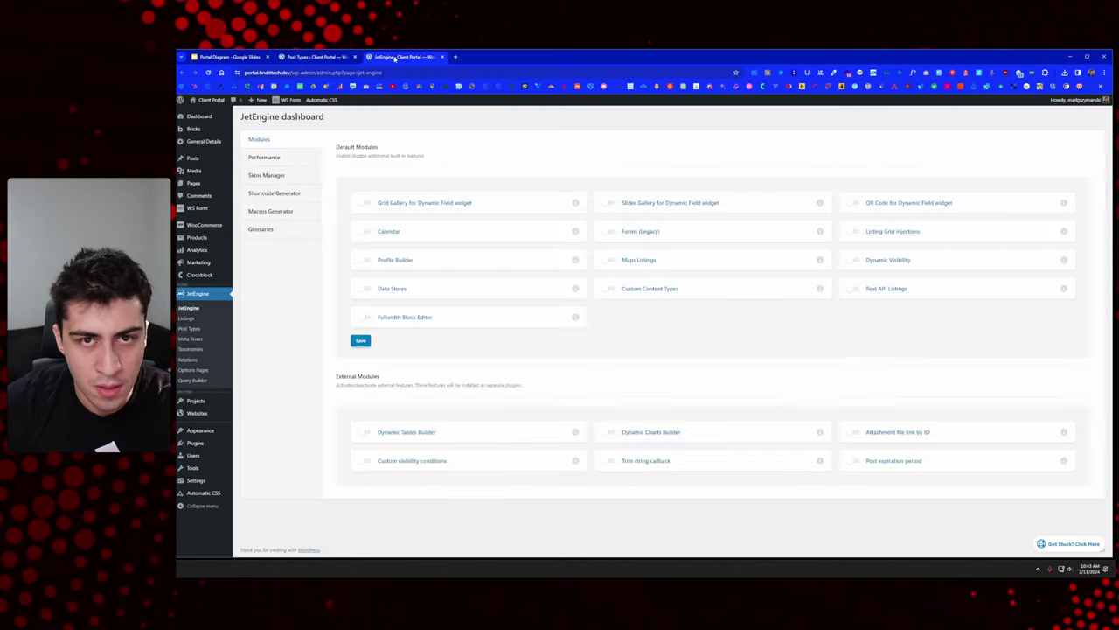
{"action": "left_click", "coordinate": [284, 229]}
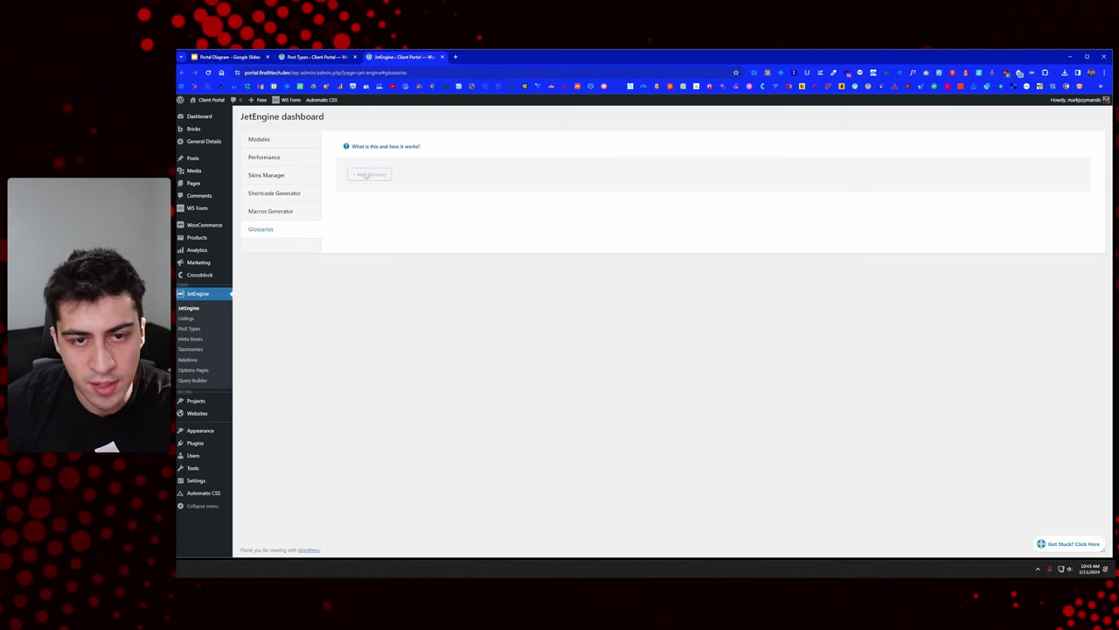
{"action": "left_click", "coordinate": [784, 202]}
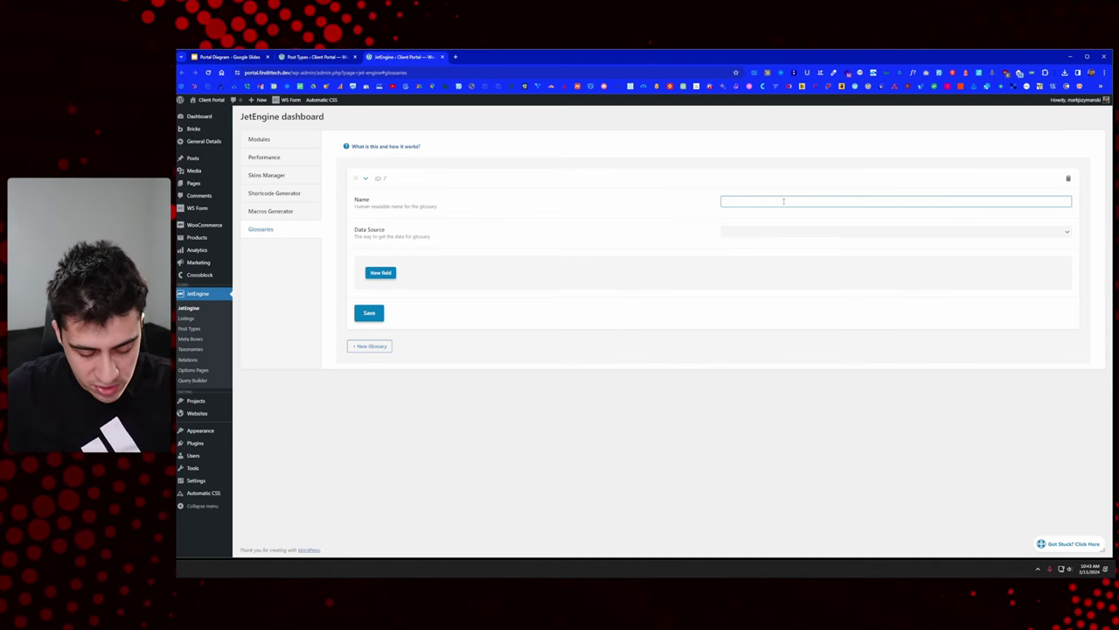
{"action": "type", "text": "Status"}
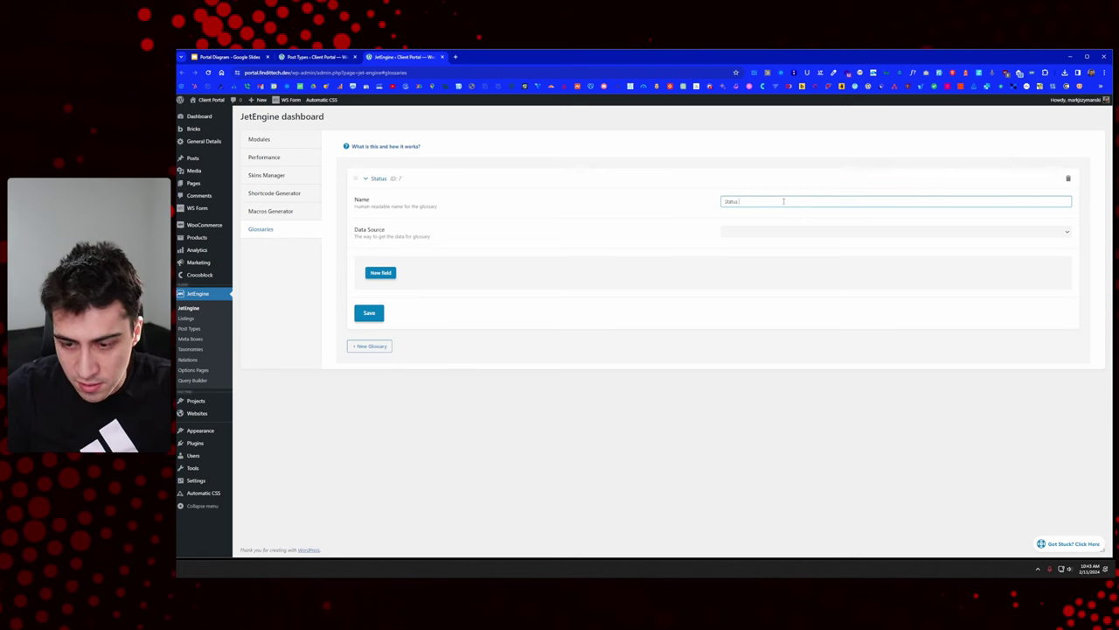
{"action": "type", "text": " Options"}
{"action": "left_click", "coordinate": [779, 233]}
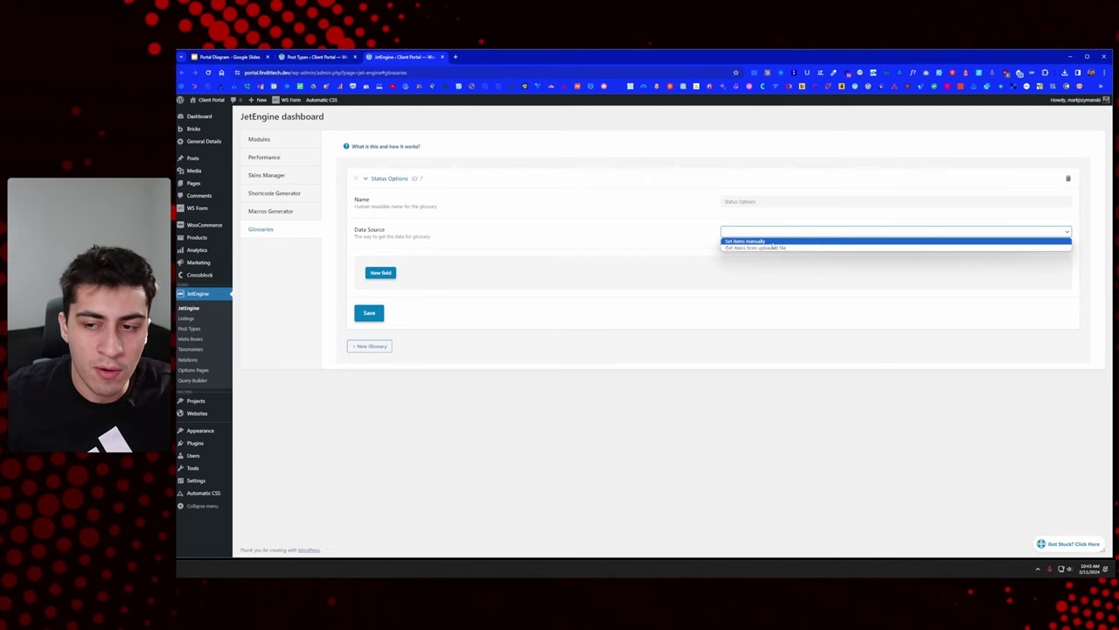
{"action": "left_click", "coordinate": [770, 242]}
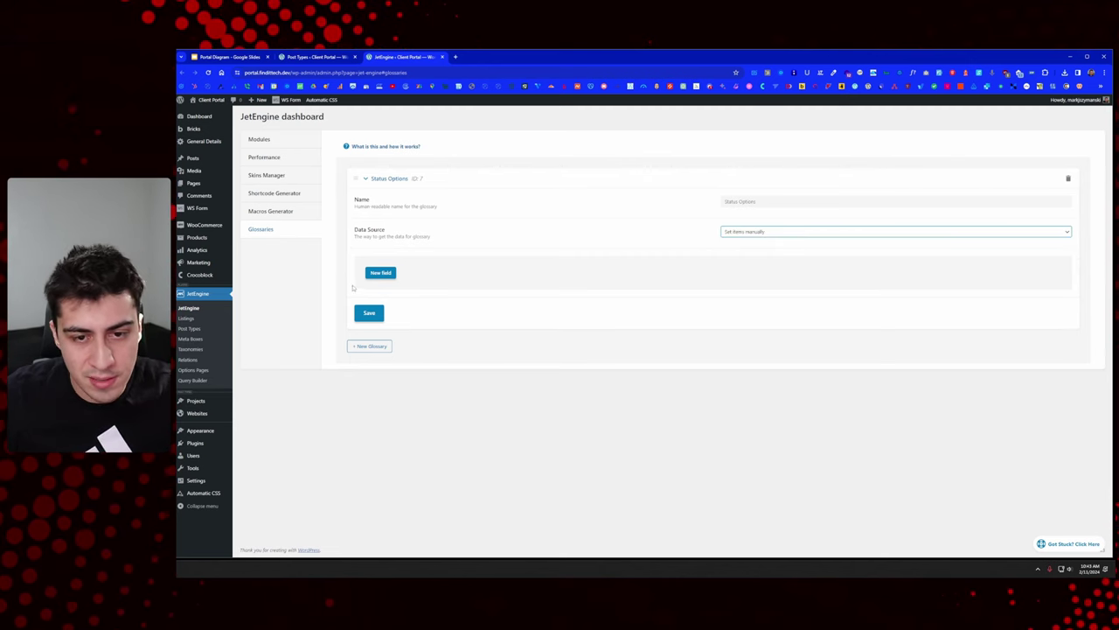
Step: Add a first item to the Status Options glossary with Submitted as both field value and label
{"action": "left_click", "coordinate": [381, 272]}
{"action": "left_click", "coordinate": [765, 299]}
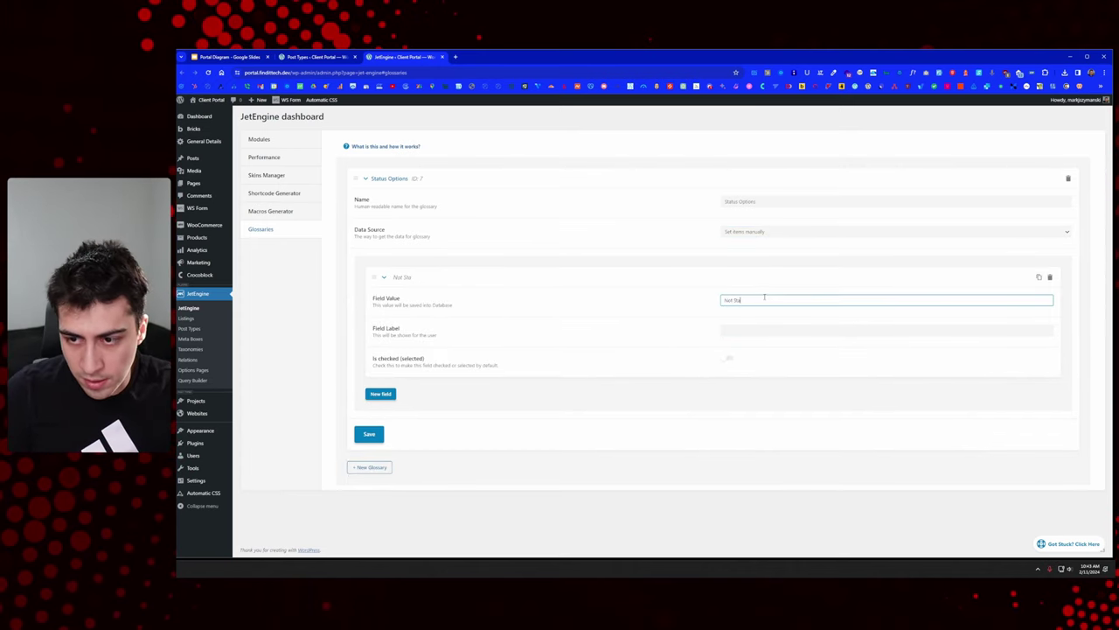
{"action": "key", "text": "BackSpace"}
{"action": "key", "text": "BackSpace"}
{"action": "key", "text": "BackSpace"}
{"action": "key", "text": "BackSpace"}
{"action": "key", "text": "BackSpace"}
{"action": "key", "text": "BackSpace"}
{"action": "key", "text": "BackSpace"}
{"action": "type", "text": "Submitted"}
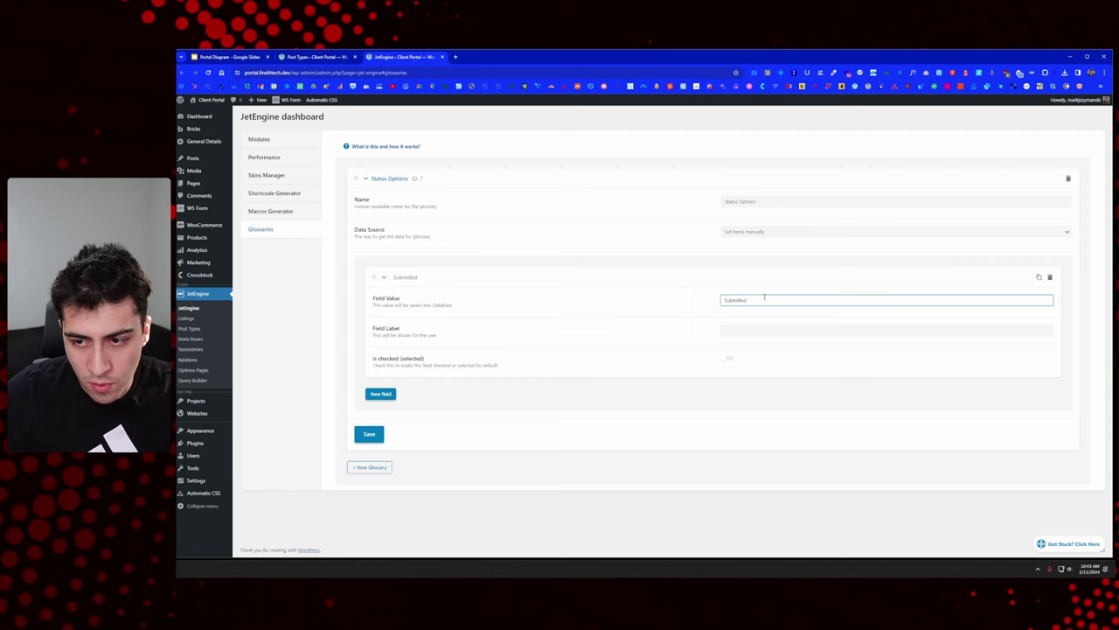
{"action": "key", "text": "Tab"}
{"action": "type", "text": "Submitted"}
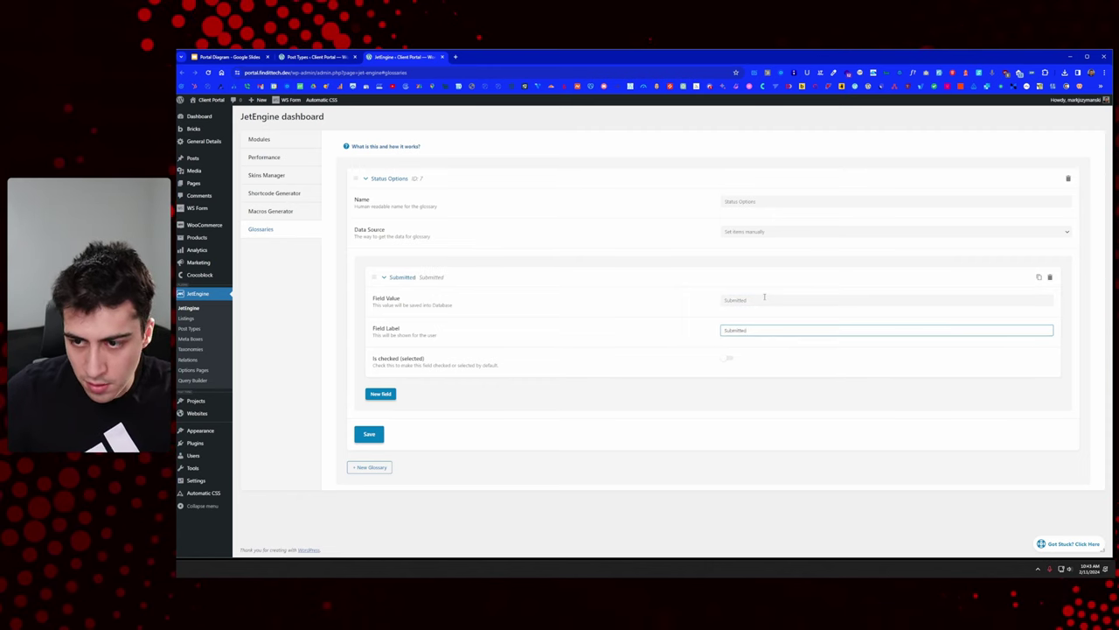
{"action": "left_click", "coordinate": [1069, 331]}
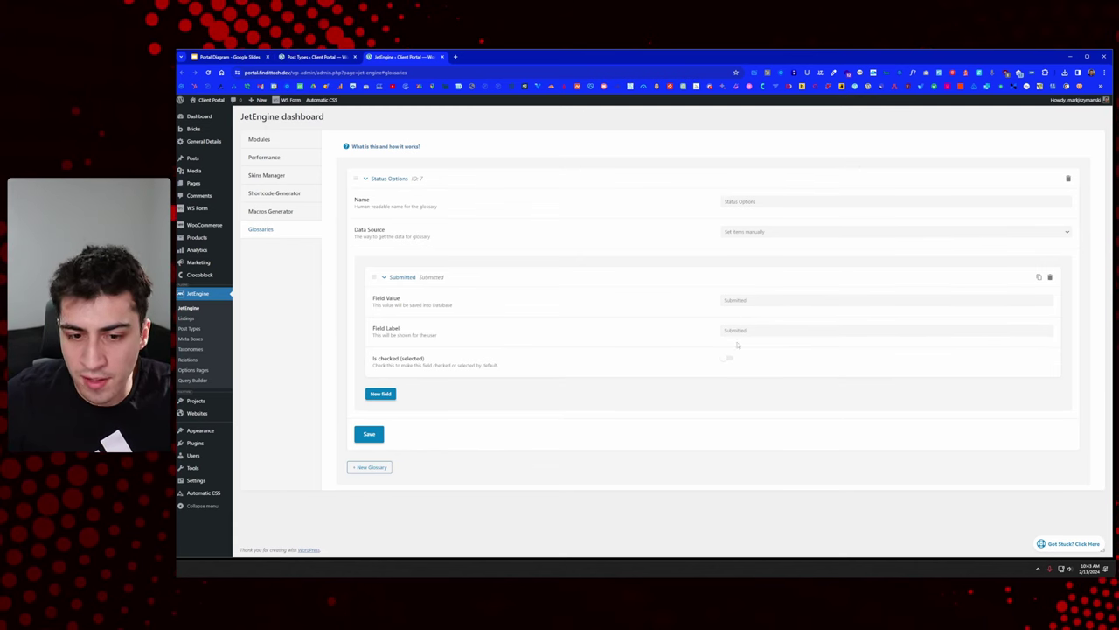
Step: Add a second blank item to the glossary and make Submitted selected by default
{"action": "left_click", "coordinate": [388, 393]}
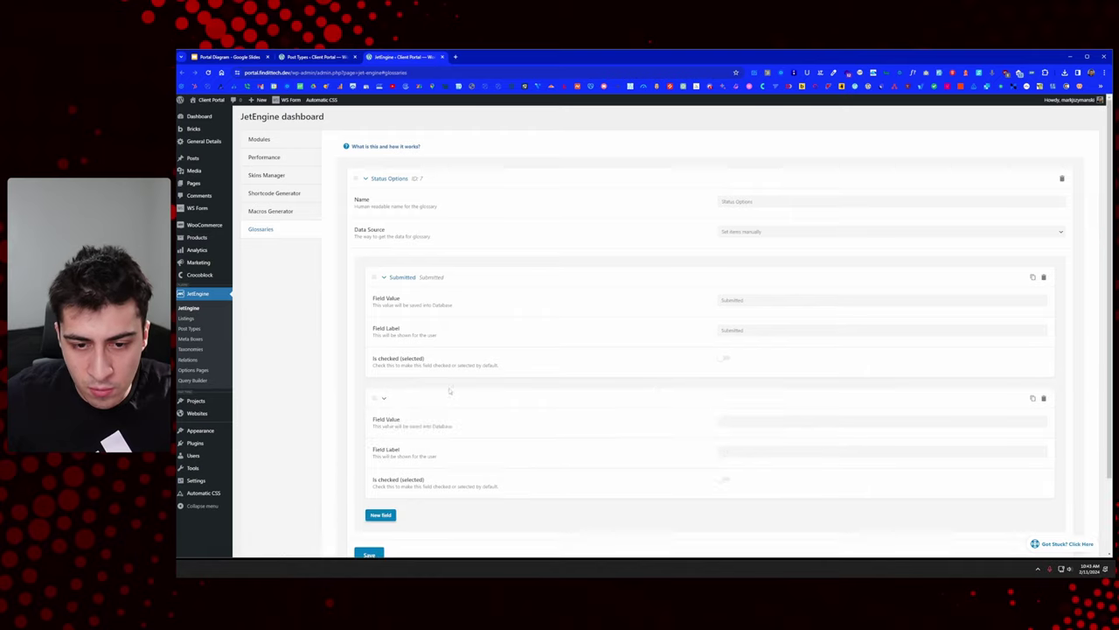
{"action": "scroll", "coordinate": [751, 357], "scroll_direction": "down", "scroll_amount": 2}
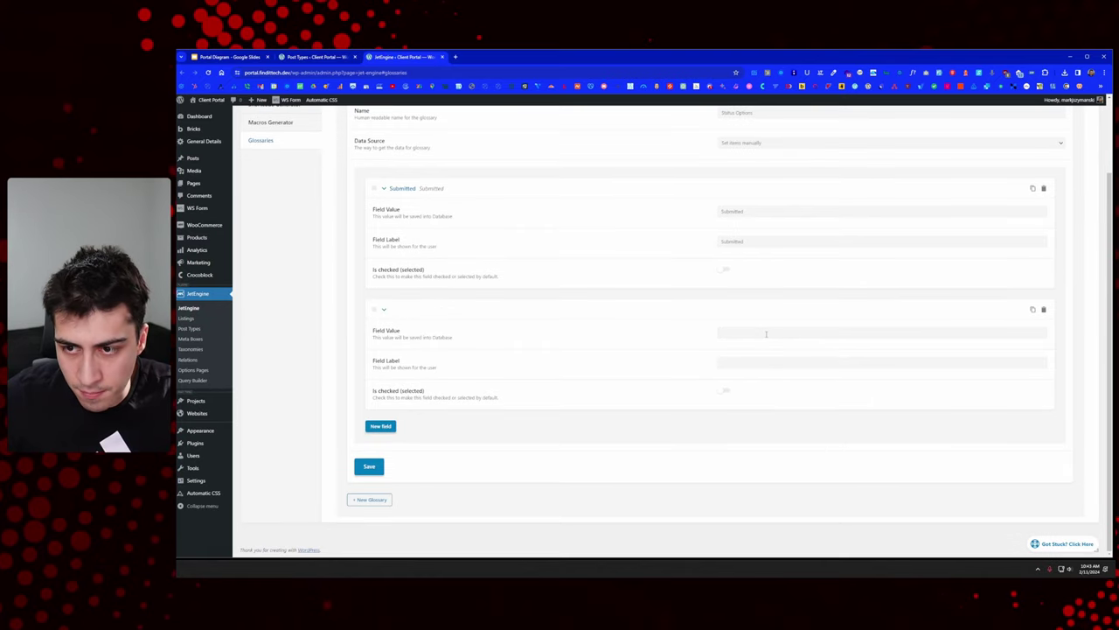
{"action": "left_click", "coordinate": [766, 333]}
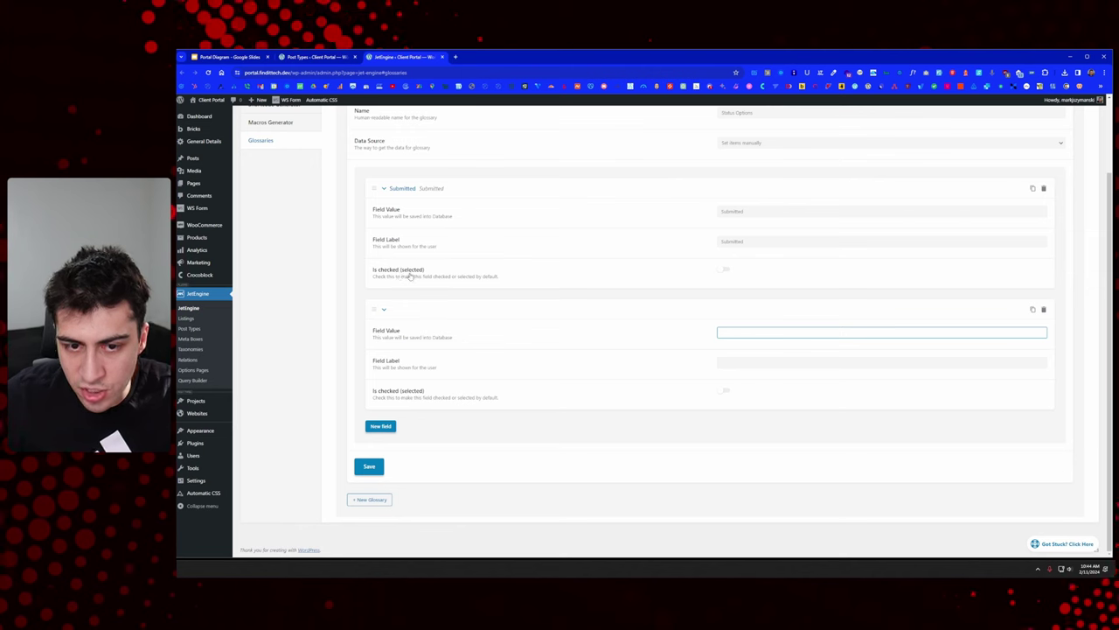
{"action": "left_click", "coordinate": [726, 272]}
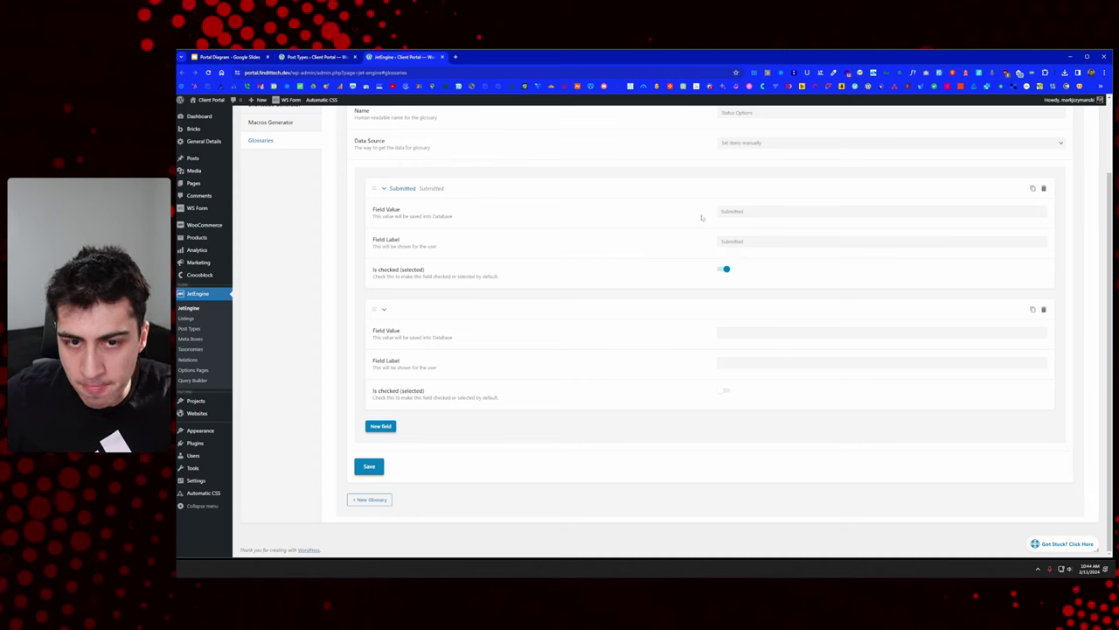
Step: Fill in the glossary's second item with In Progress as both field value and field label
{"action": "left_click", "coordinate": [735, 332]}
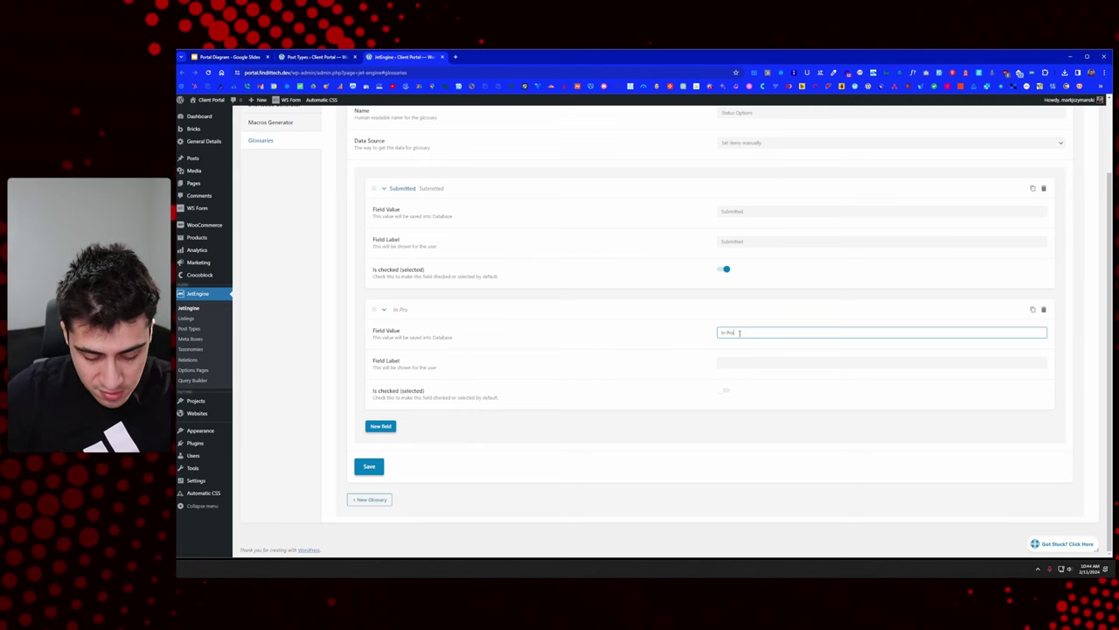
{"action": "type", "text": "gress"}
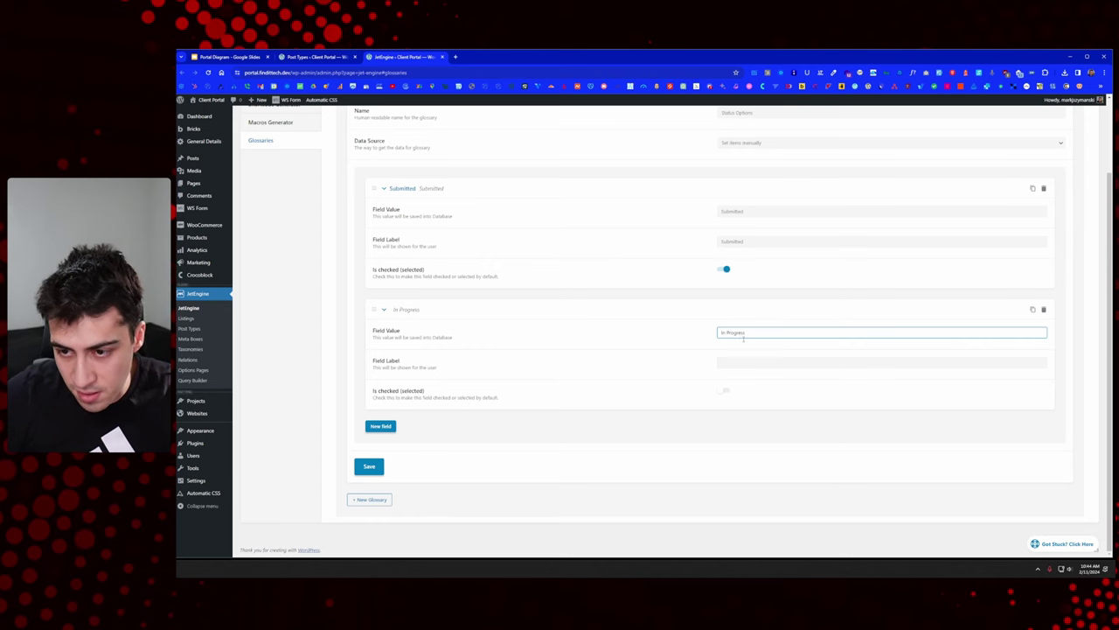
{"action": "triple_click", "coordinate": [741, 334]}
{"action": "key", "text": "ctrl+c"}
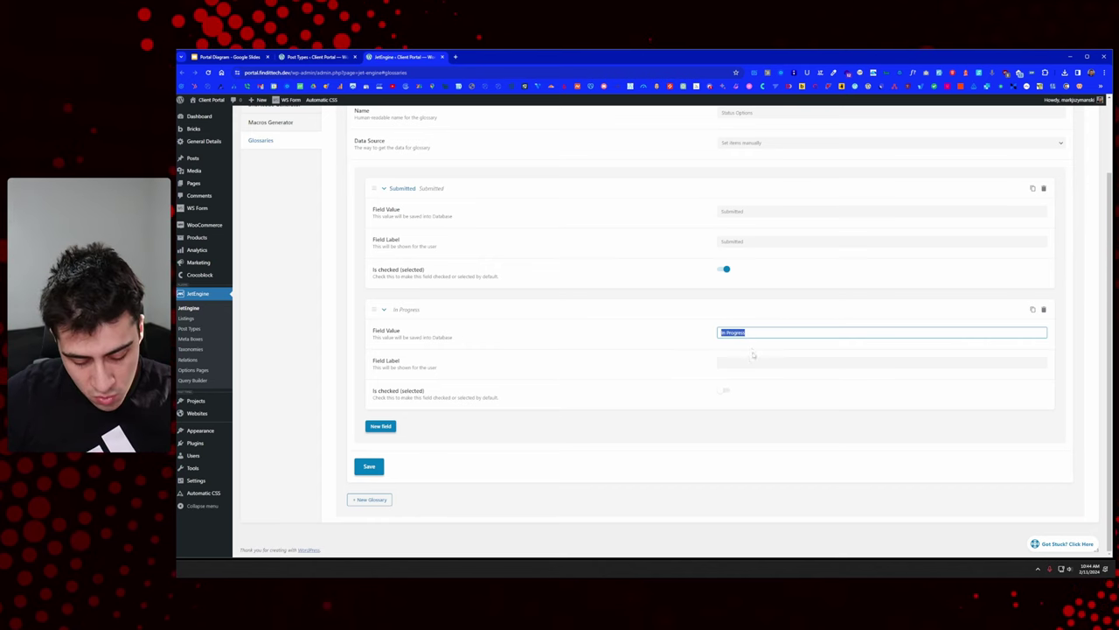
{"action": "left_click", "coordinate": [748, 359]}
{"action": "key", "text": "ctrl+v"}
Step: Add a third glossary item with In Review as both field value and field label
{"action": "left_click", "coordinate": [380, 426]}
{"action": "scroll", "coordinate": [740, 325], "scroll_direction": "down", "scroll_amount": 2}
{"action": "left_click", "coordinate": [741, 331]}
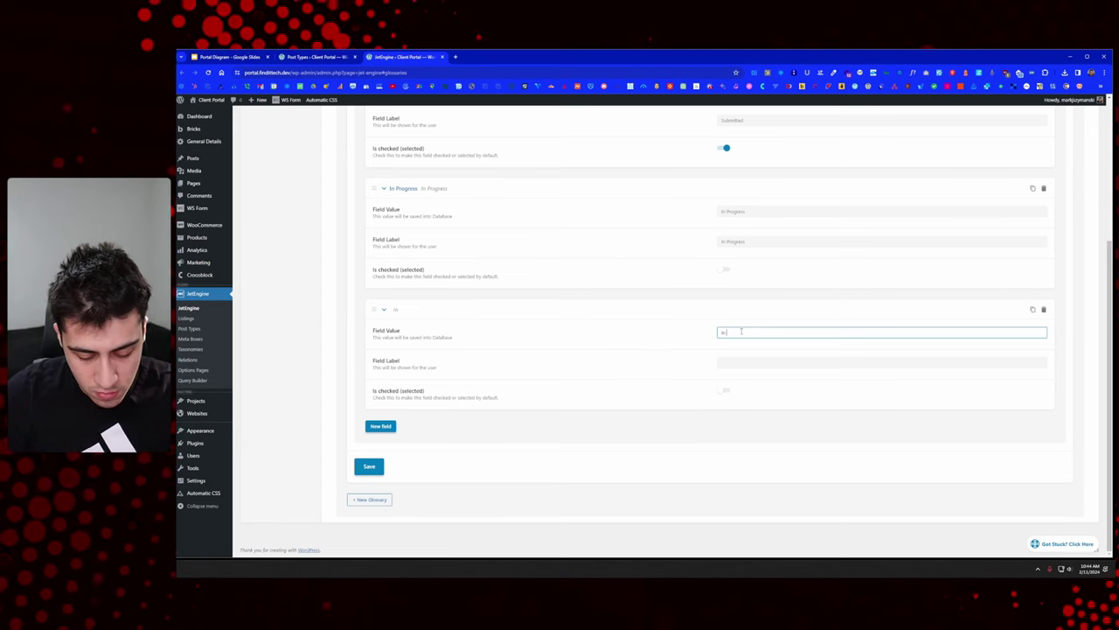
{"action": "key", "text": "Tab"}
{"action": "key", "text": "shift+Tab"}
{"action": "key", "text": "ctrl+c"}
{"action": "left_click", "coordinate": [743, 362]}
{"action": "key", "text": "ctrl+v"}
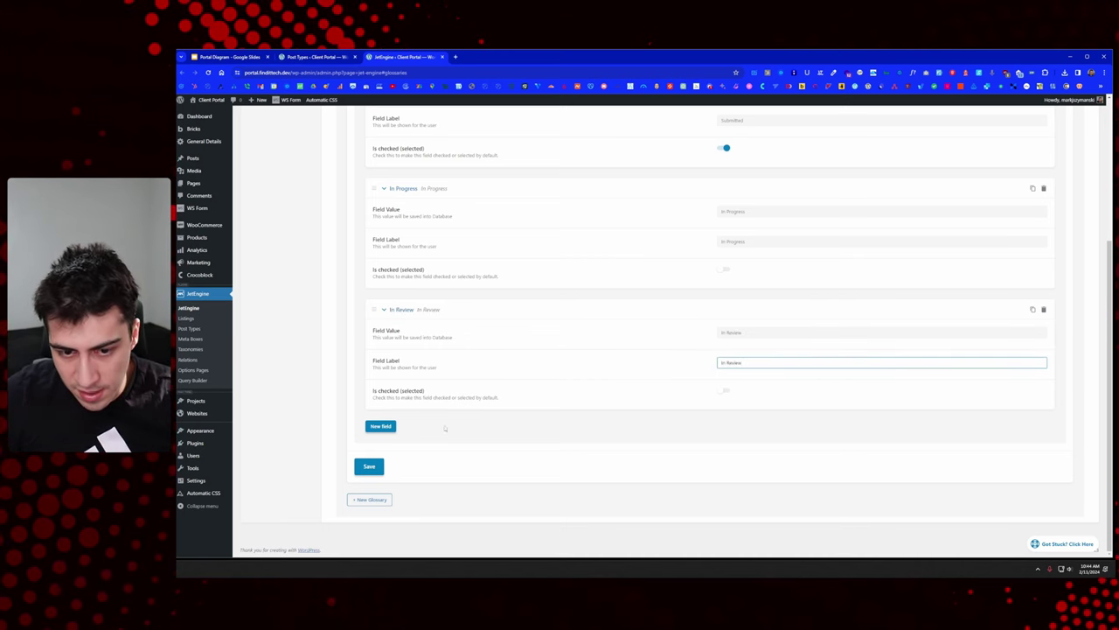
Step: Add a fourth glossary item with Completed as both field value and field label
{"action": "left_click", "coordinate": [381, 426]}
{"action": "scroll", "coordinate": [577, 407], "scroll_direction": "down", "scroll_amount": 1}
{"action": "left_click", "coordinate": [765, 343]}
{"action": "type", "text": "Completed"}
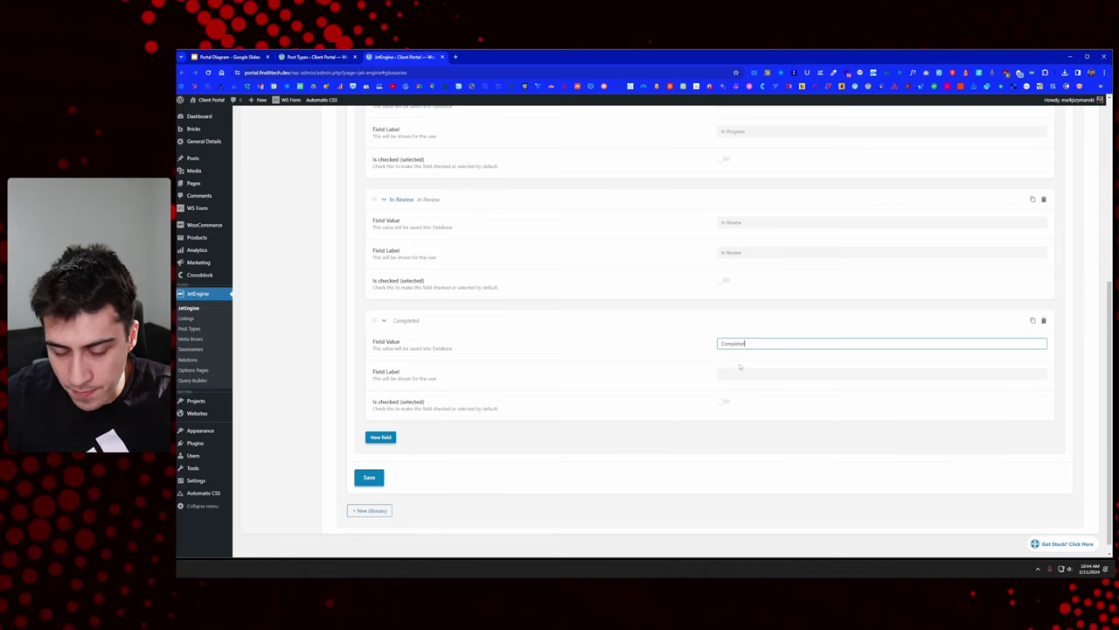
{"action": "key", "text": "ctrl+v"}
{"action": "left_click", "coordinate": [750, 373]}
{"action": "key", "text": "ctrl+v"}
{"action": "double_click", "coordinate": [750, 342]}
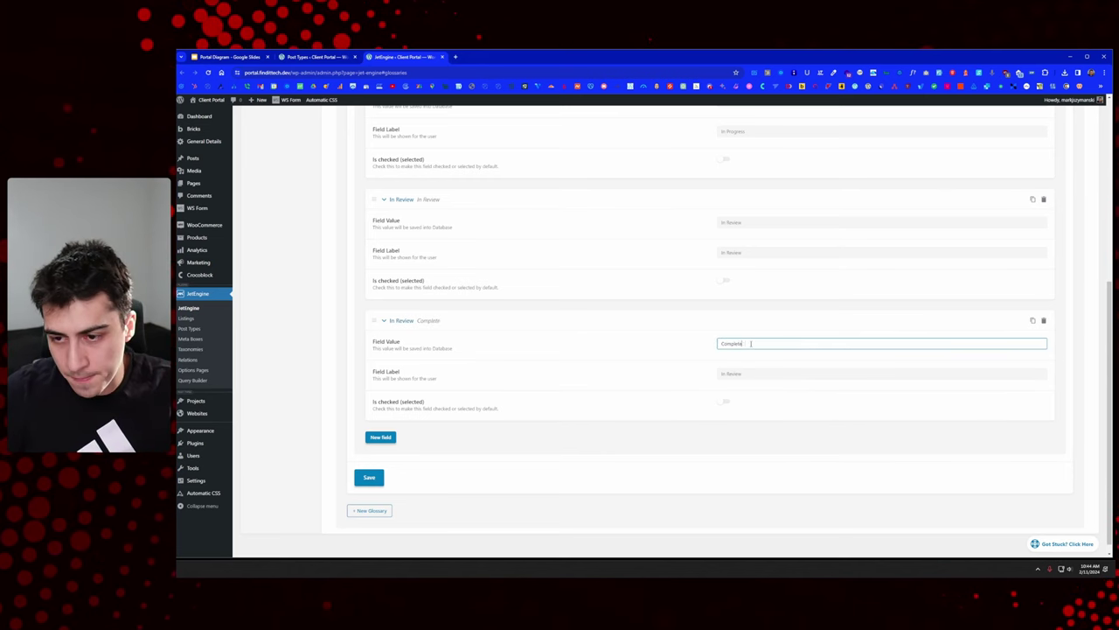
{"action": "key", "text": "ctrl+a"}
{"action": "key", "text": "ctrl+c"}
{"action": "key", "text": "Tab"}
{"action": "key", "text": "ctrl+v"}
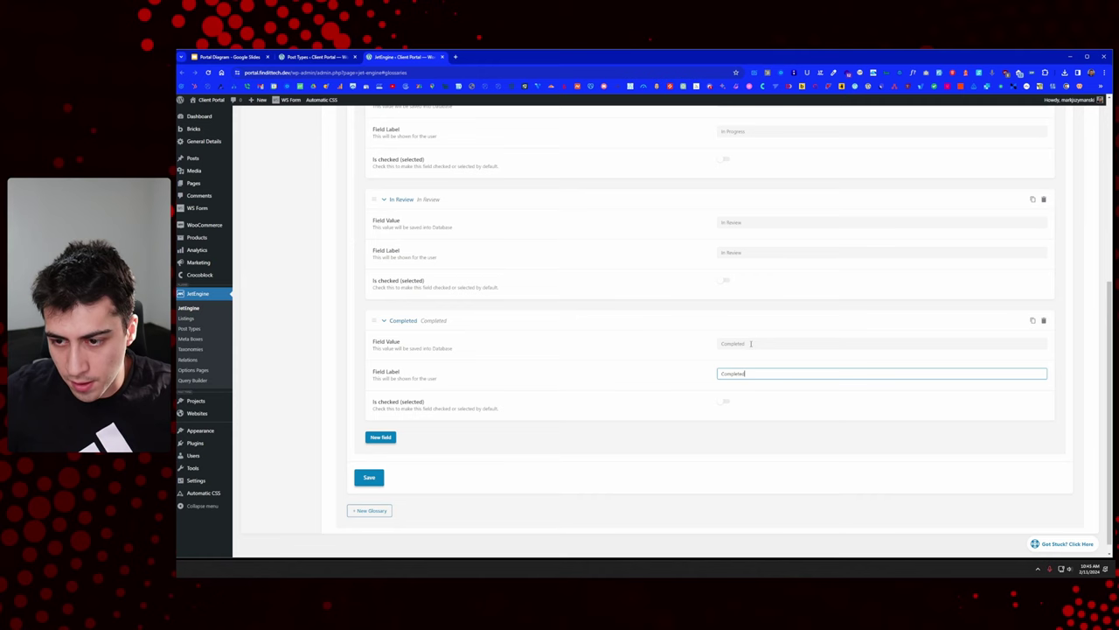
{"action": "left_click", "coordinate": [1079, 357]}
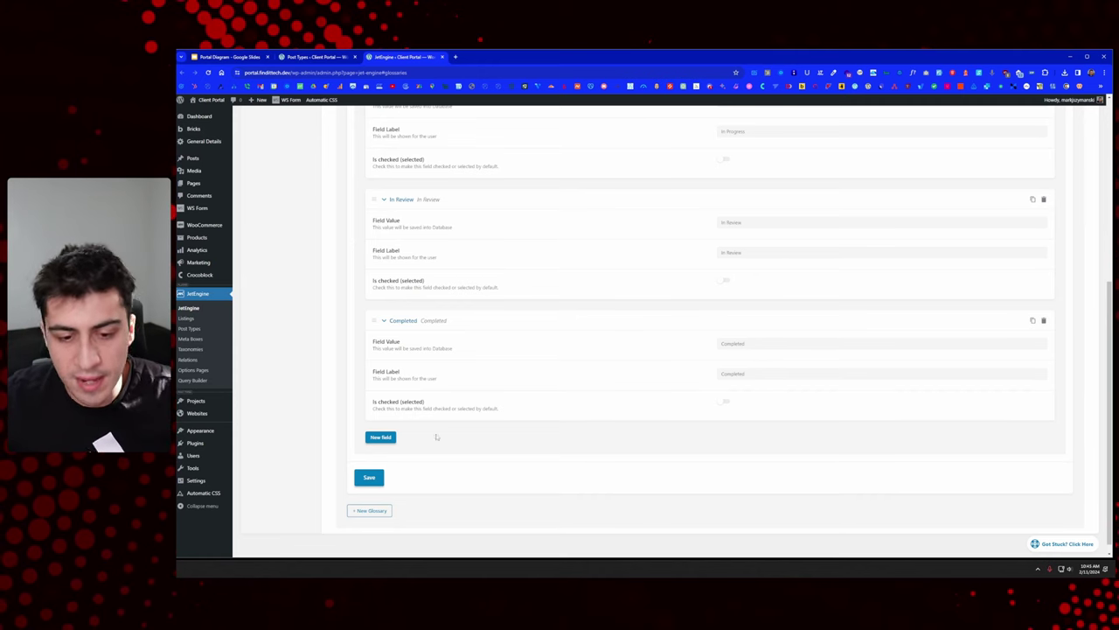
Step: Look over the items of the Status Options glossary and save it
{"action": "scroll", "coordinate": [548, 399], "scroll_direction": "up", "scroll_amount": 5}
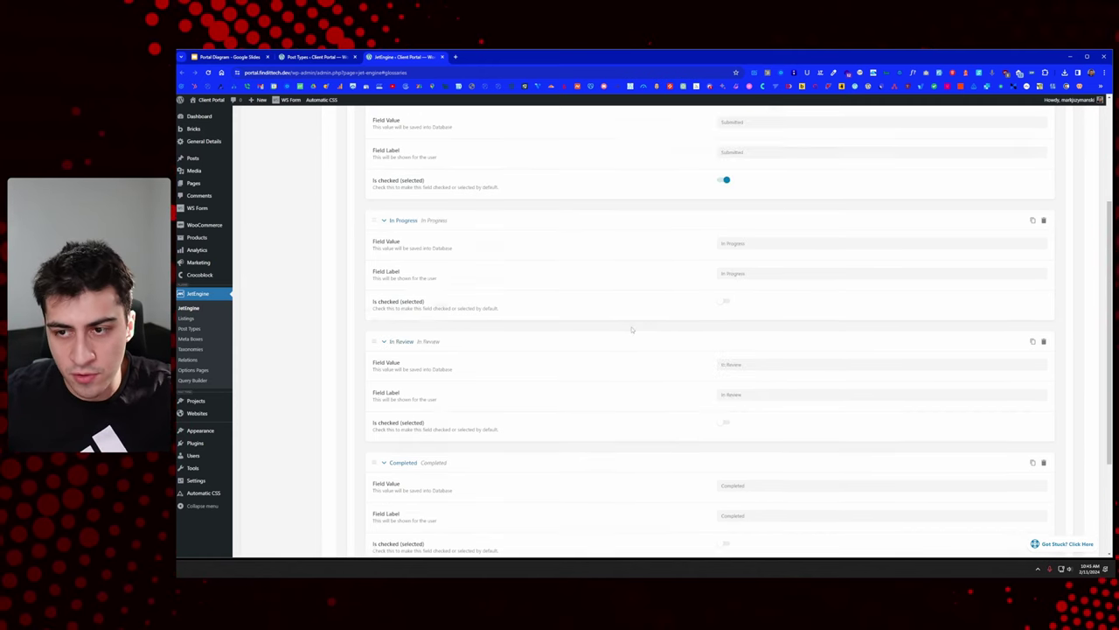
{"action": "scroll", "coordinate": [619, 346], "scroll_direction": "up", "scroll_amount": 5}
{"action": "scroll", "coordinate": [554, 333], "scroll_direction": "down", "scroll_amount": 15}
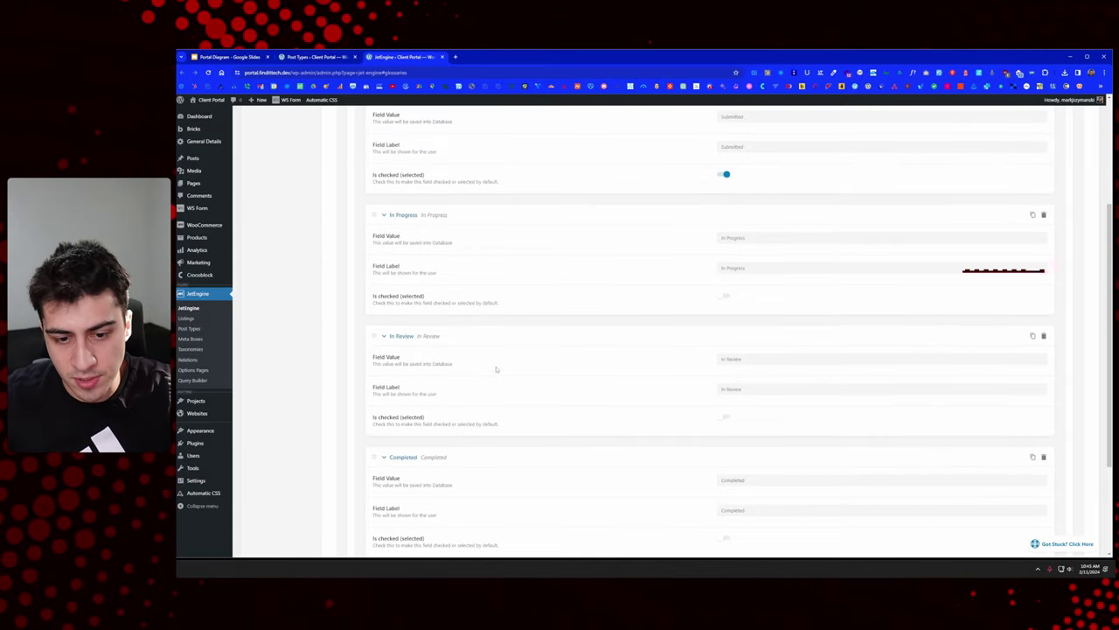
{"action": "left_click", "coordinate": [369, 466]}
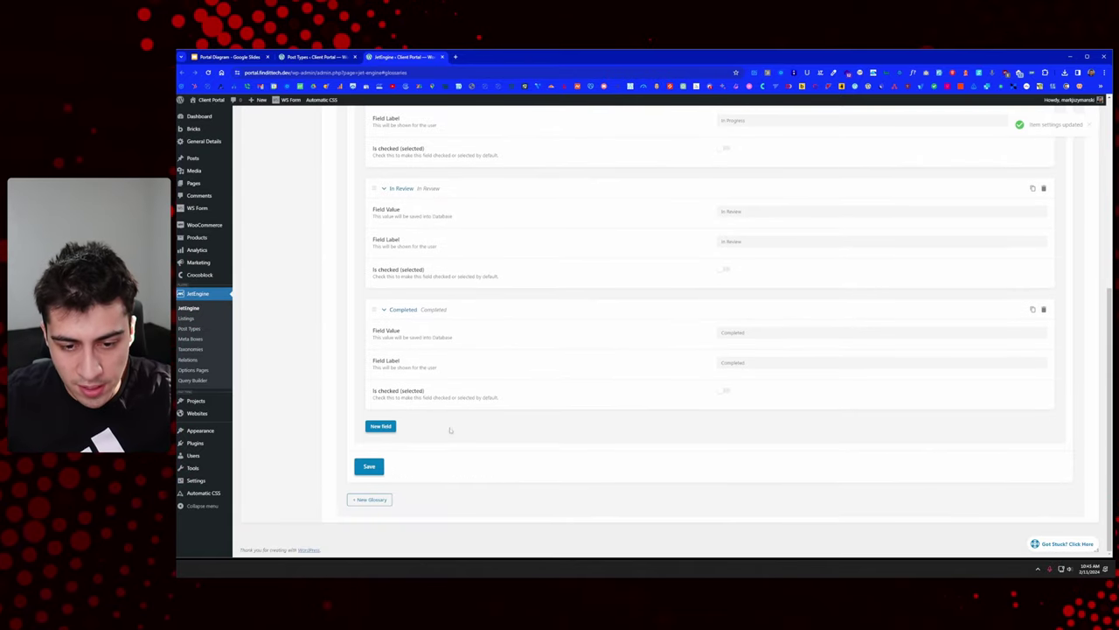
{"action": "scroll", "coordinate": [450, 429], "scroll_direction": "up", "scroll_amount": 3}
Step: Return to the Projects post type's browser tab, reload the page and expand the Status meta field
{"action": "left_click", "coordinate": [298, 58]}
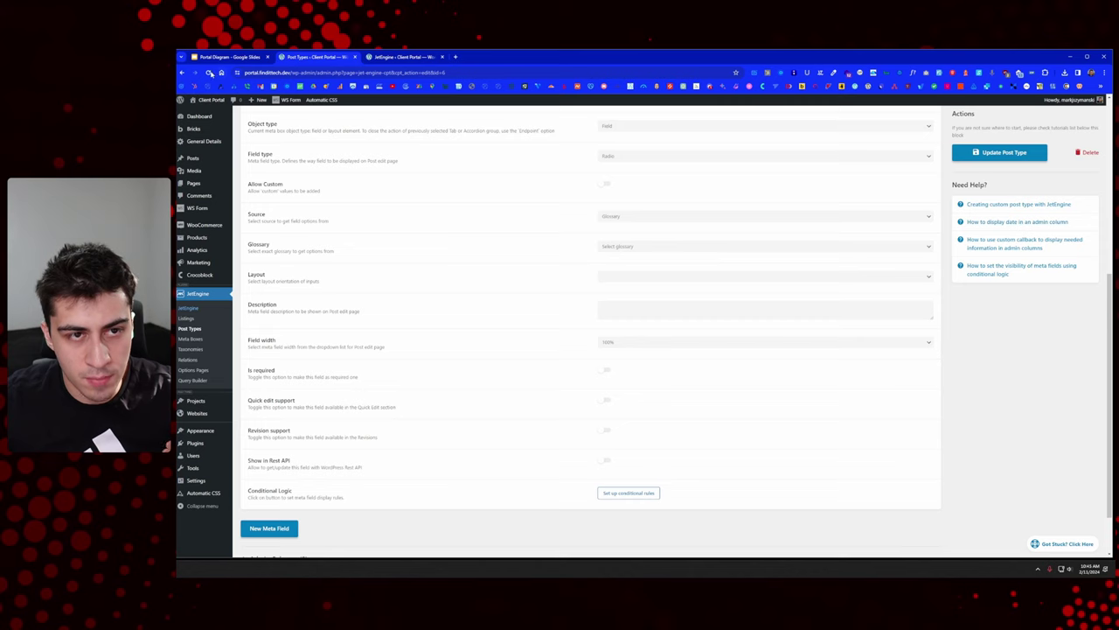
{"action": "left_click", "coordinate": [209, 72]}
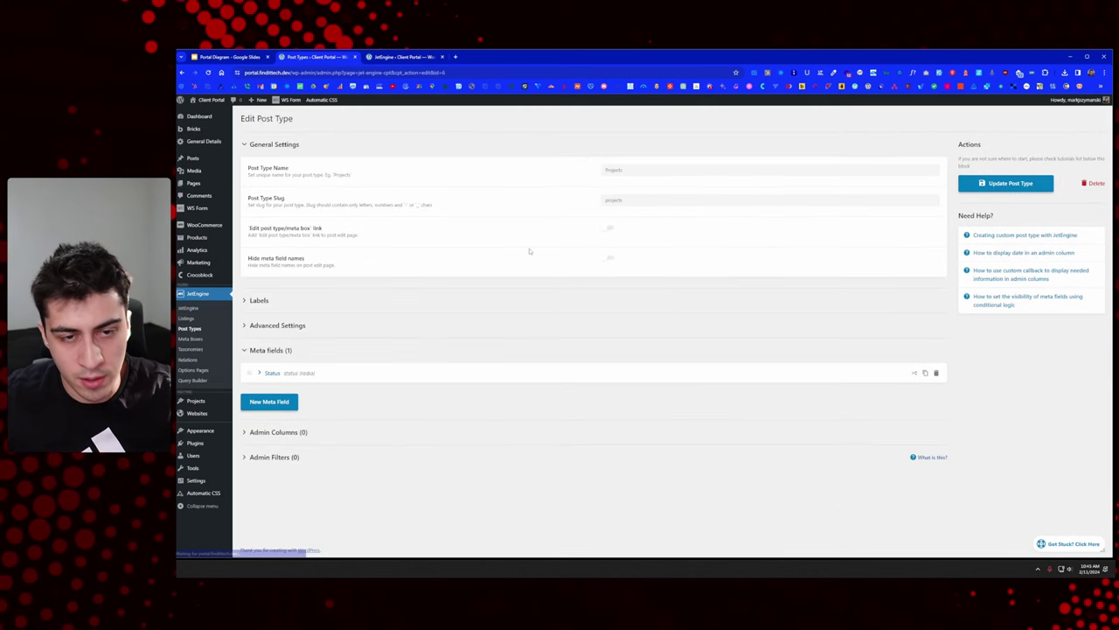
{"action": "left_click", "coordinate": [273, 323]}
{"action": "left_click", "coordinate": [311, 327]}
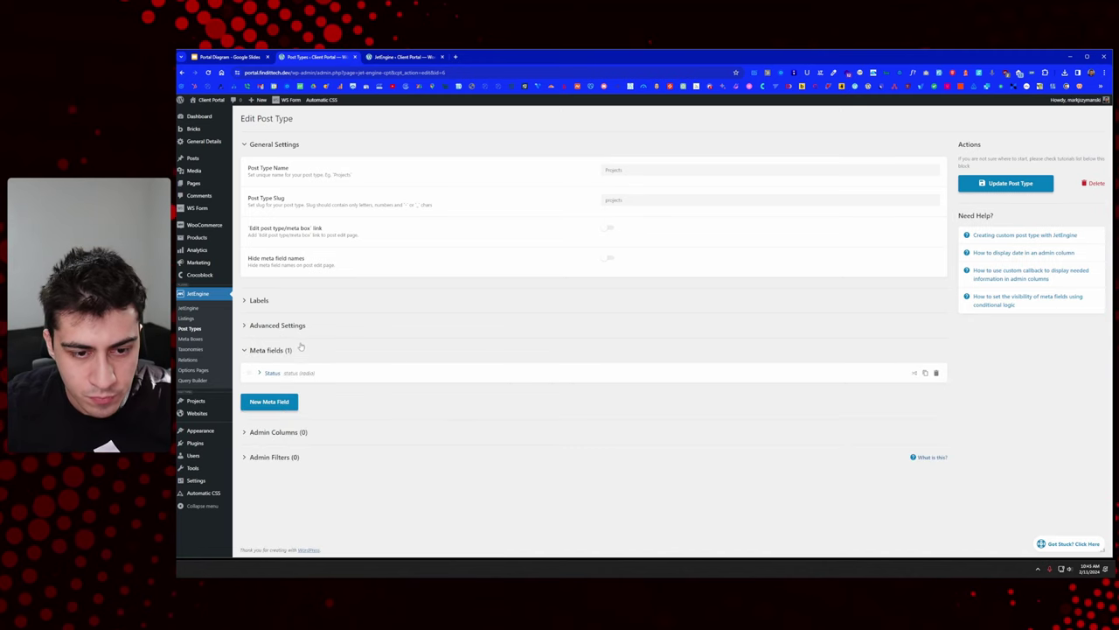
{"action": "left_click", "coordinate": [289, 372]}
{"action": "scroll", "coordinate": [612, 332], "scroll_direction": "down", "scroll_amount": 3}
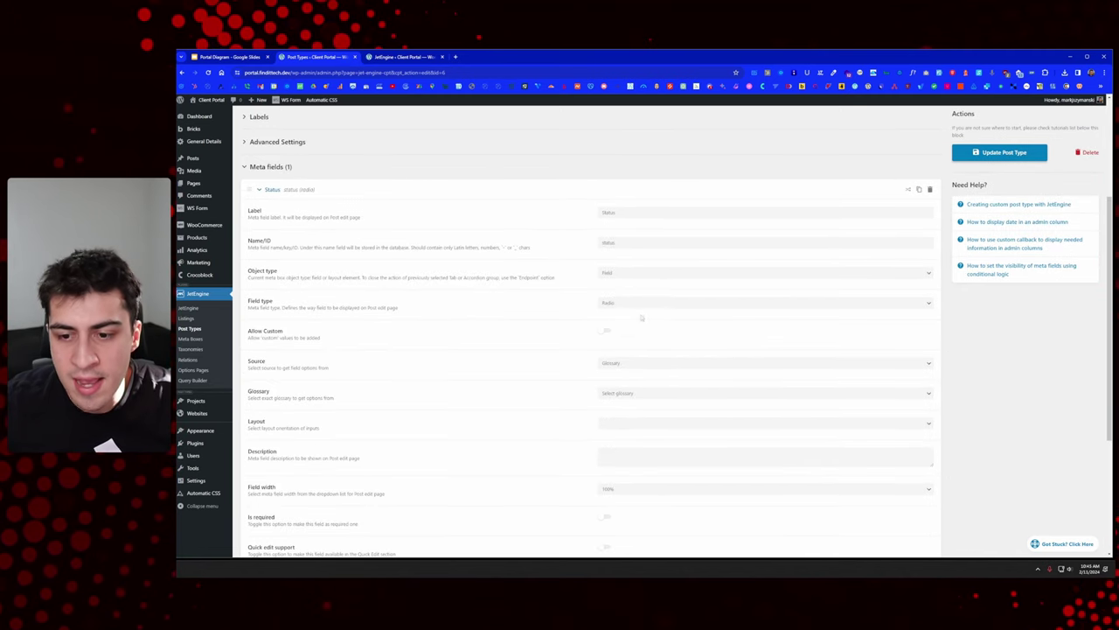
{"action": "scroll", "coordinate": [641, 319], "scroll_direction": "down", "scroll_amount": 1}
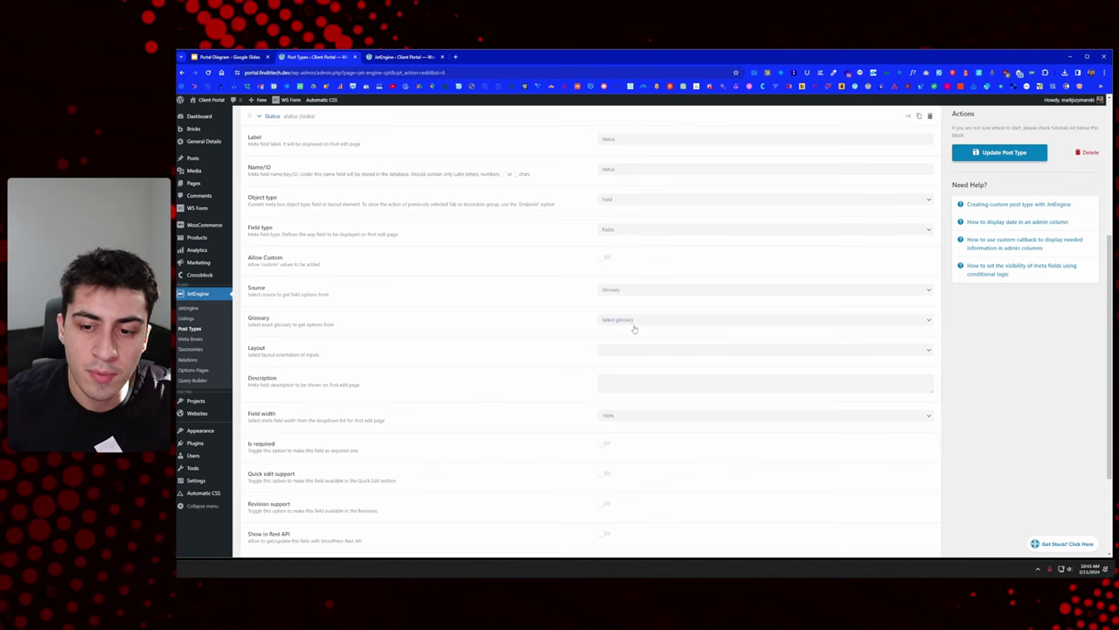
Step: Set the Status field's glossary to Status Options and its layout to Vertical
{"action": "left_click", "coordinate": [633, 323]}
{"action": "left_click", "coordinate": [635, 333]}
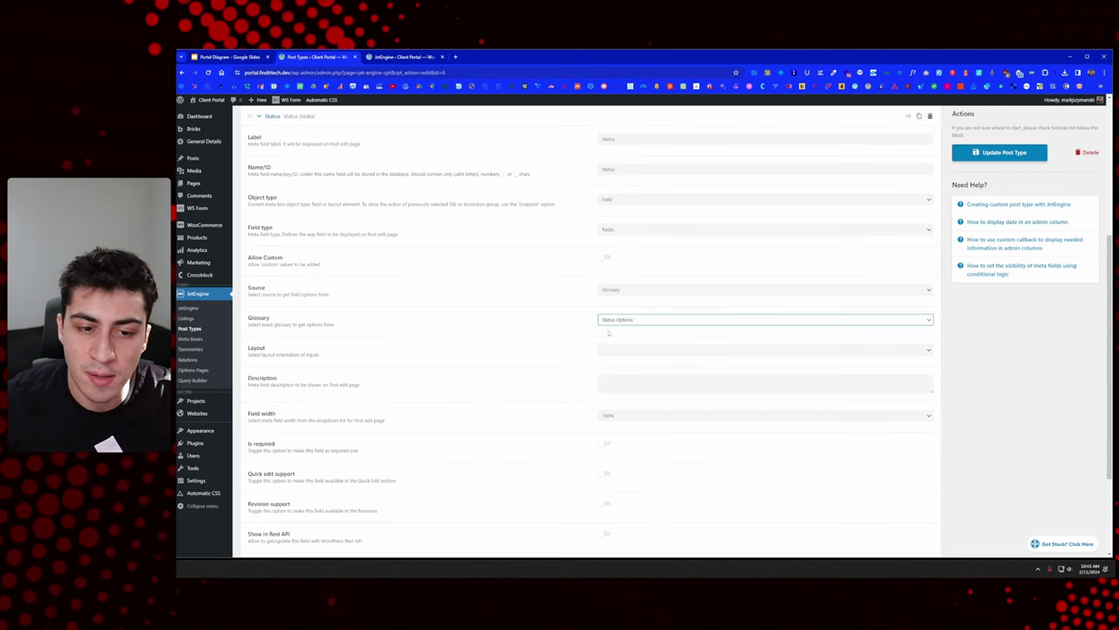
{"action": "left_click", "coordinate": [686, 351]}
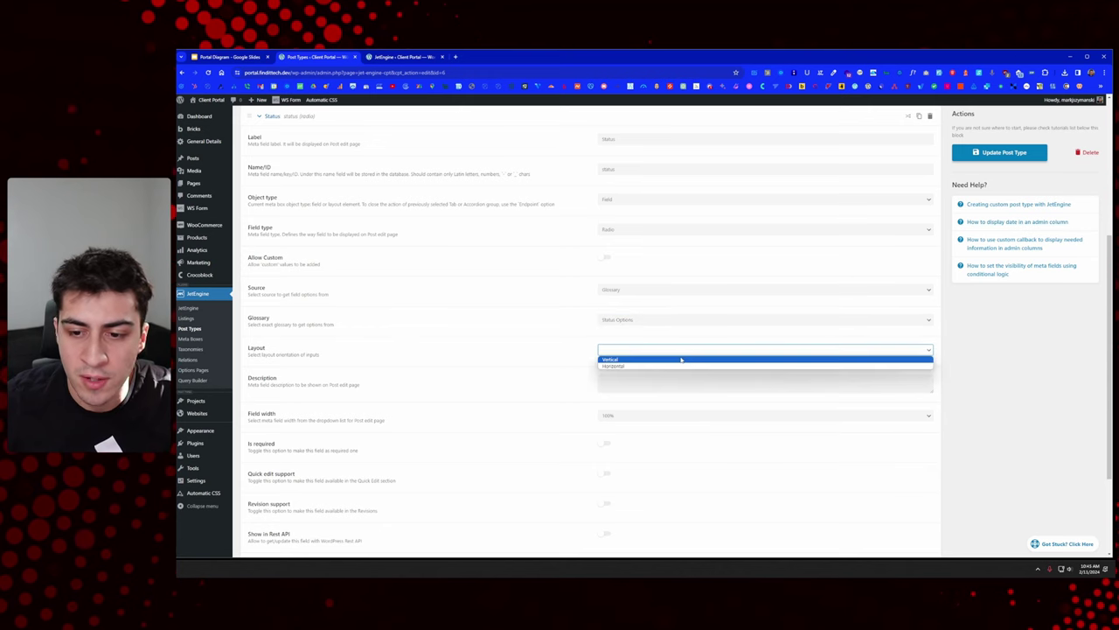
{"action": "left_click", "coordinate": [631, 359]}
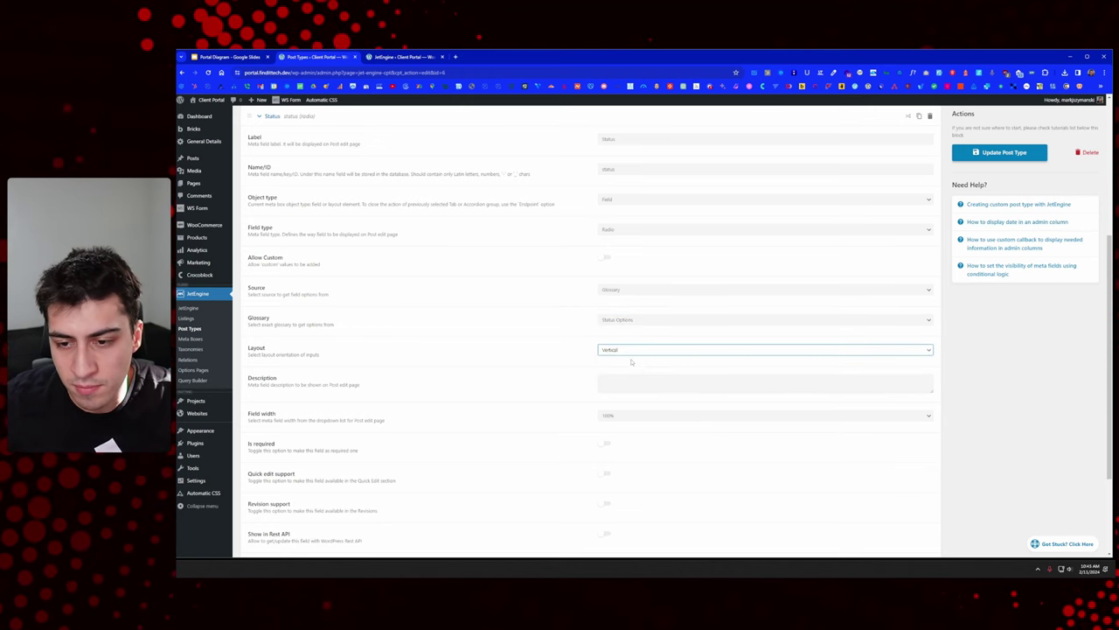
Step: Give the Status field the description "This is the current project status", correcting the misspelled word project
{"action": "scroll", "coordinate": [631, 352], "scroll_direction": "down", "scroll_amount": 2}
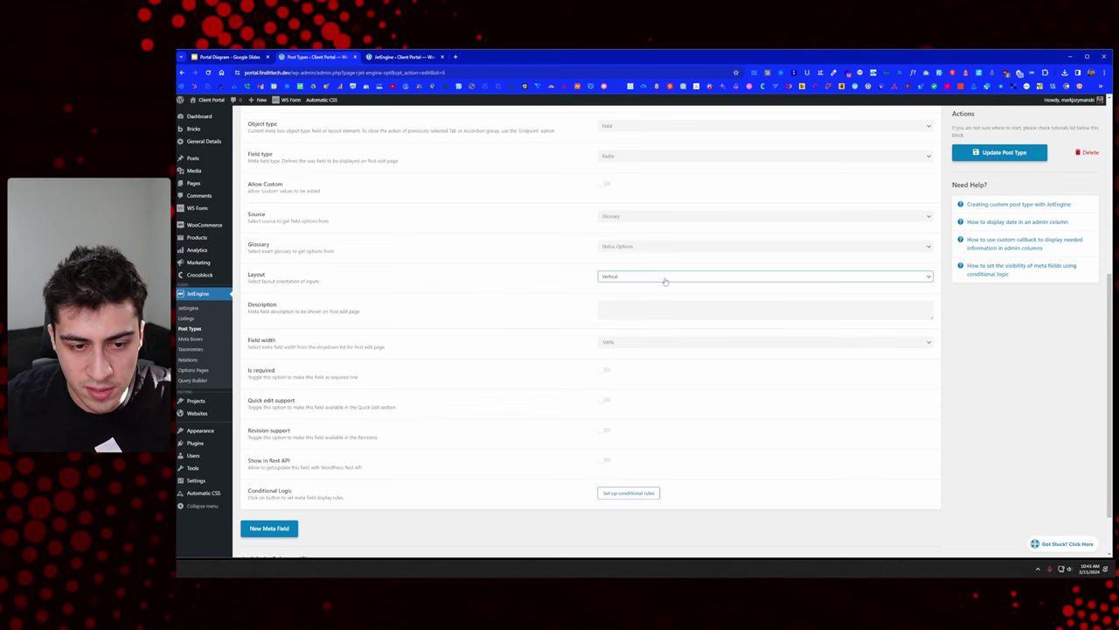
{"action": "left_click", "coordinate": [627, 316]}
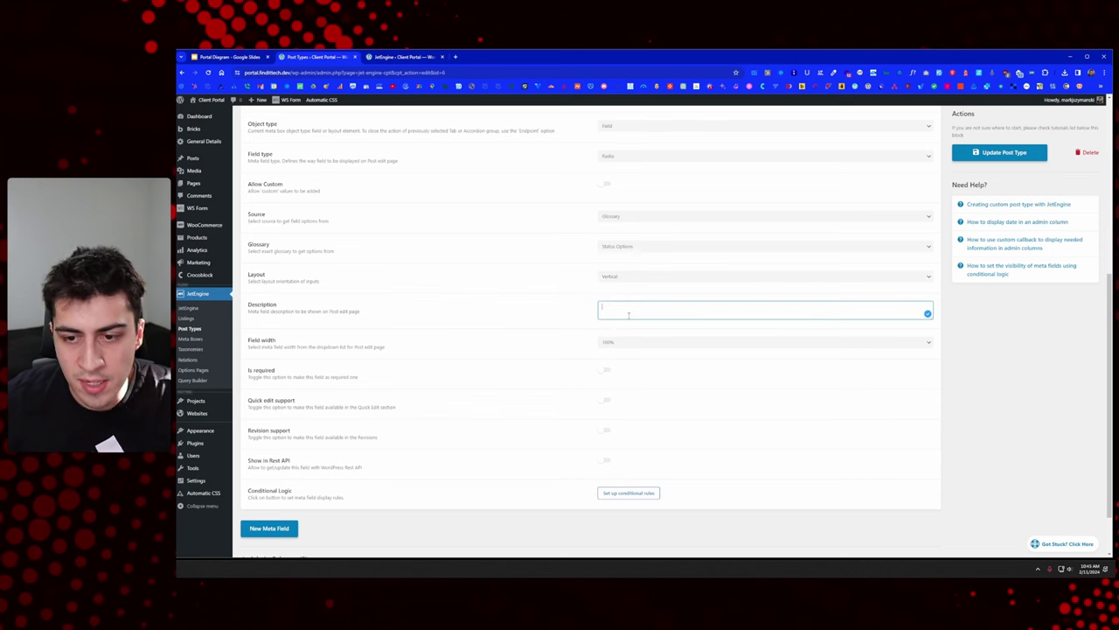
{"action": "type", "text": "This i"}
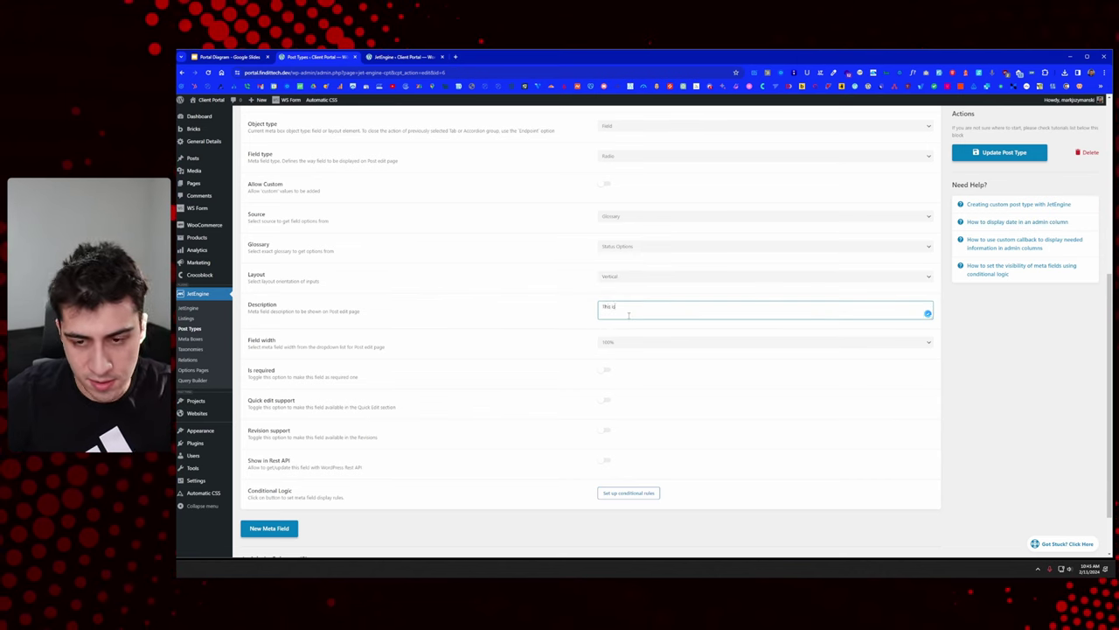
{"action": "type", "text": "s the custent s"}
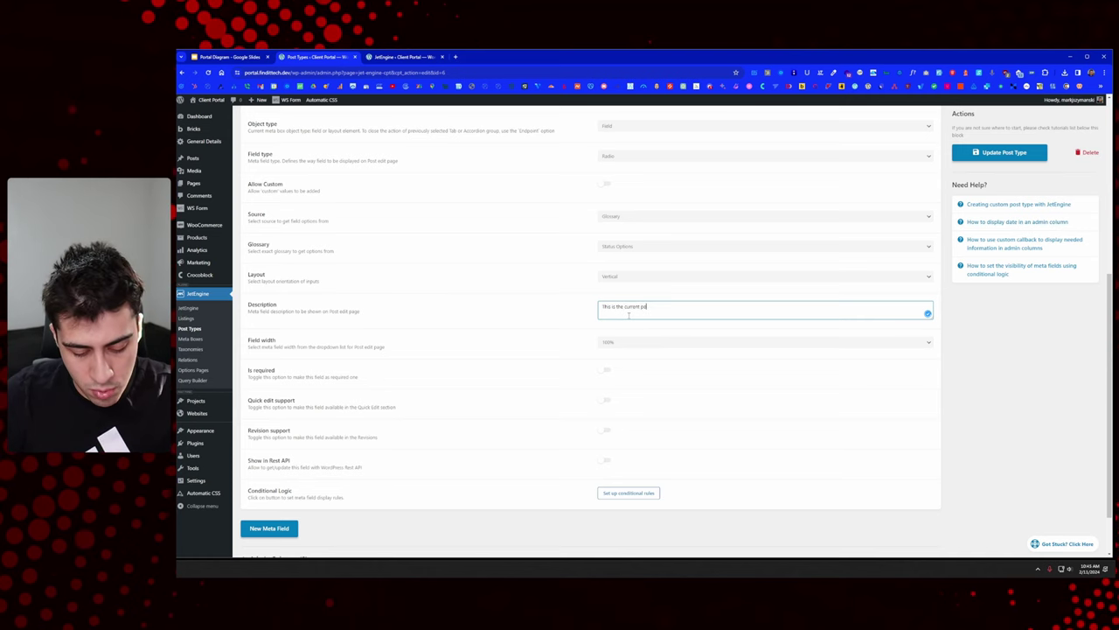
{"action": "type", "text": "roject statu"}
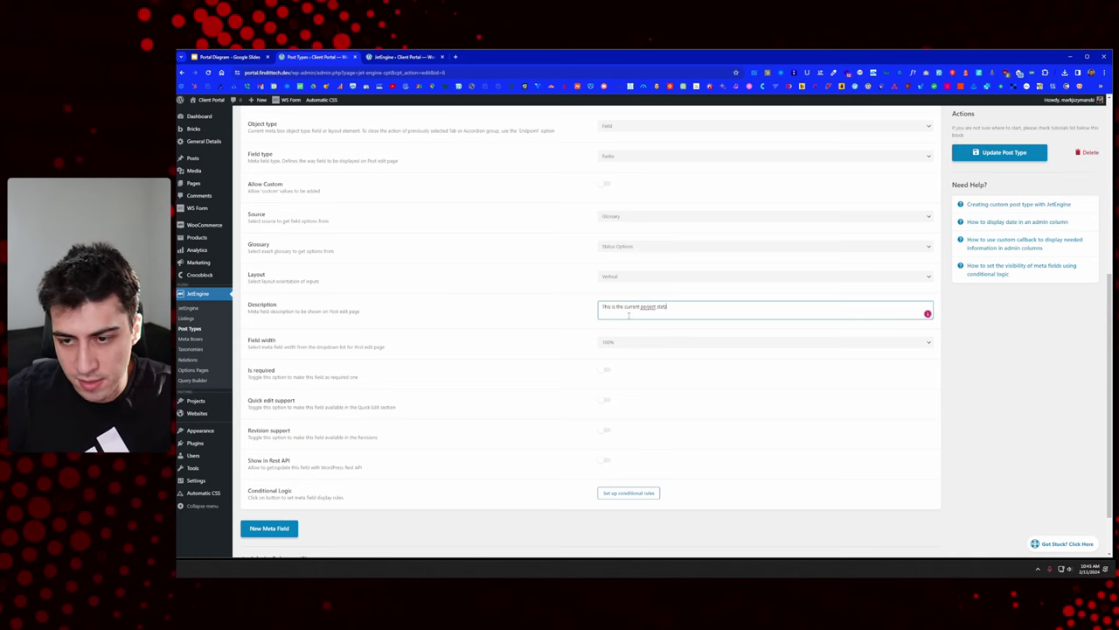
{"action": "type", "text": "s"}
{"action": "mouse_move", "coordinate": [648, 307]}
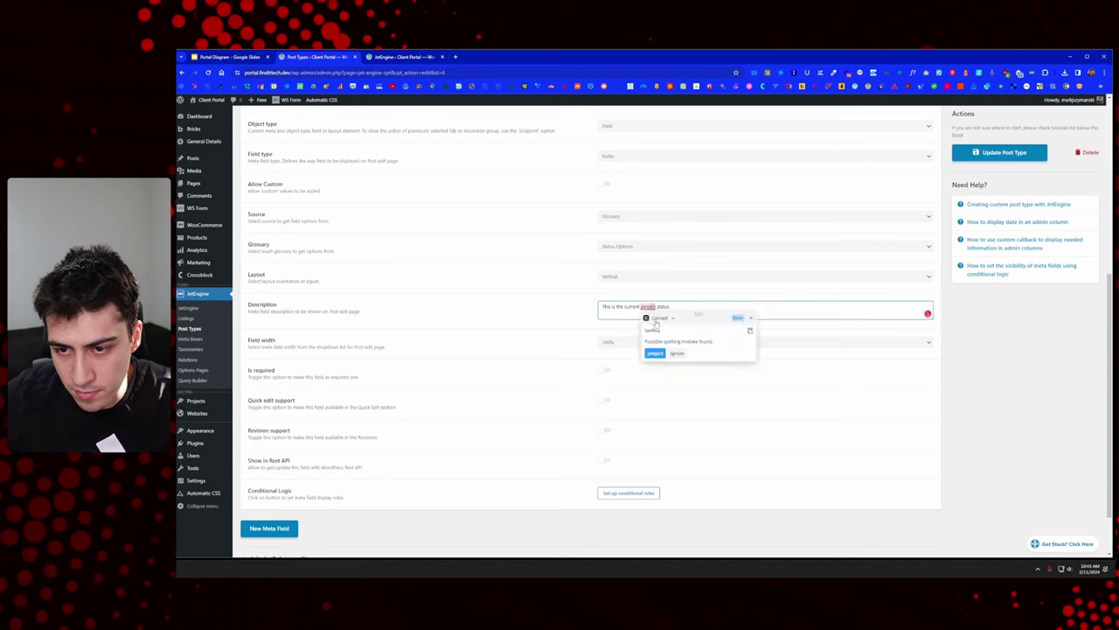
{"action": "left_click", "coordinate": [657, 352]}
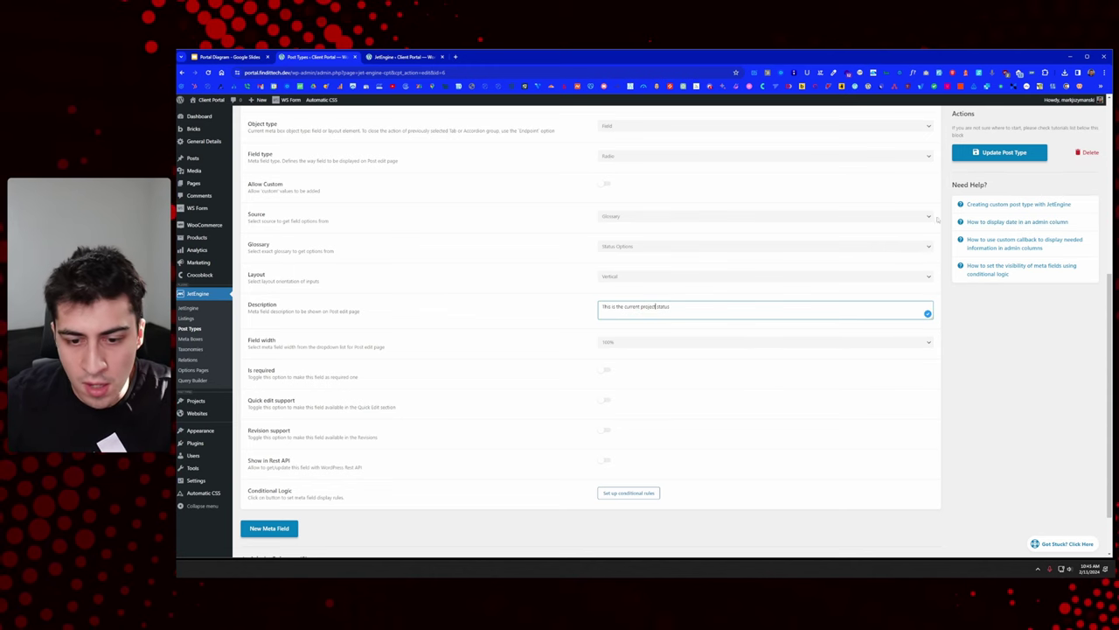
Step: Make the Status field required, update the Projects post type and collapse the field
{"action": "left_click", "coordinate": [603, 373]}
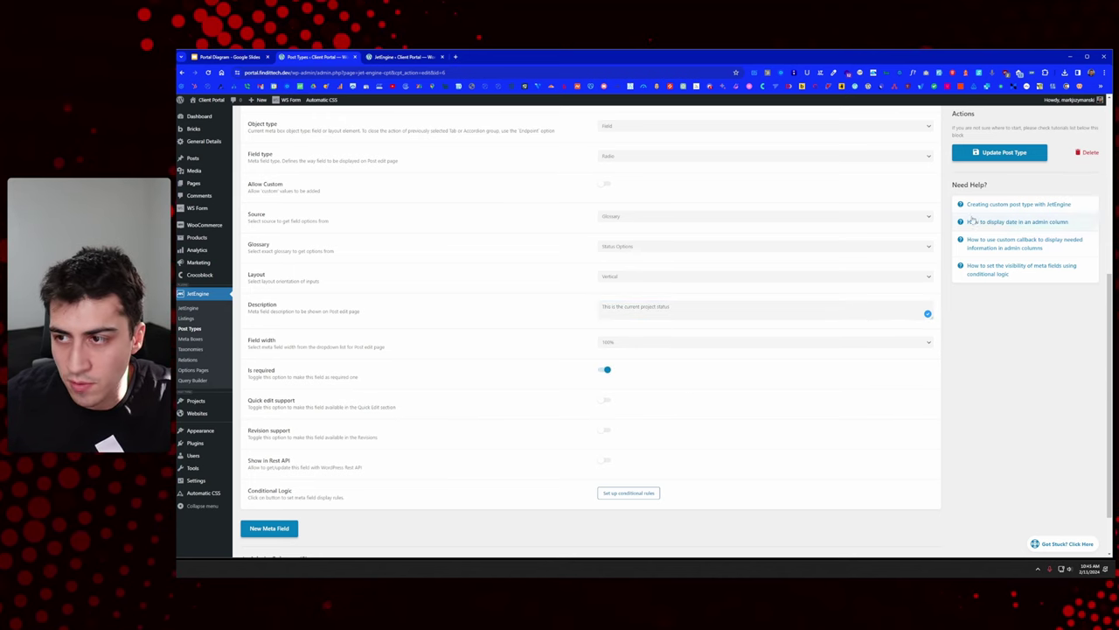
{"action": "left_click", "coordinate": [1000, 152]}
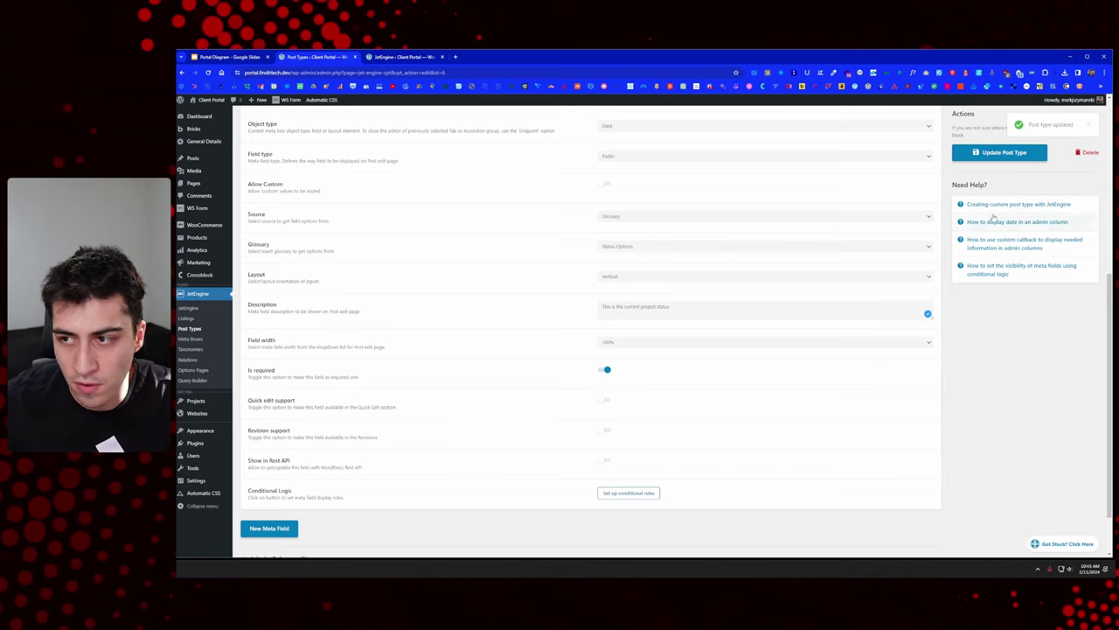
{"action": "scroll", "coordinate": [282, 204], "scroll_direction": "up", "scroll_amount": 2}
{"action": "left_click", "coordinate": [270, 191]}
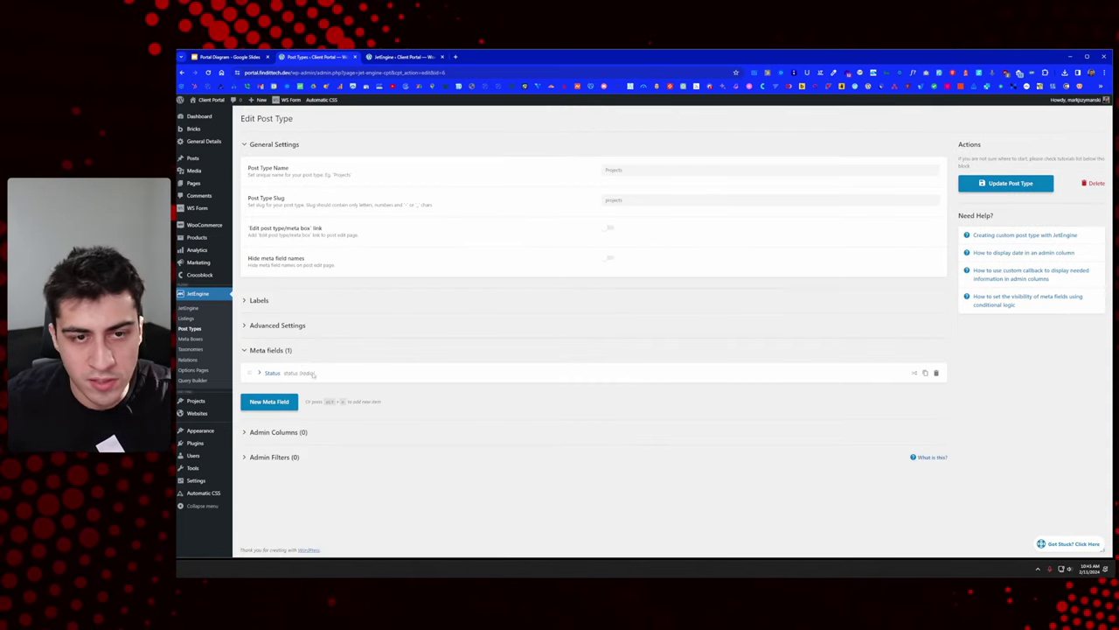
Step: Check the Projects field list in the portal diagram and add a Projects meta field labelled Start Date with the ID start-date
{"action": "key", "text": "ctrl+shift+Tab"}
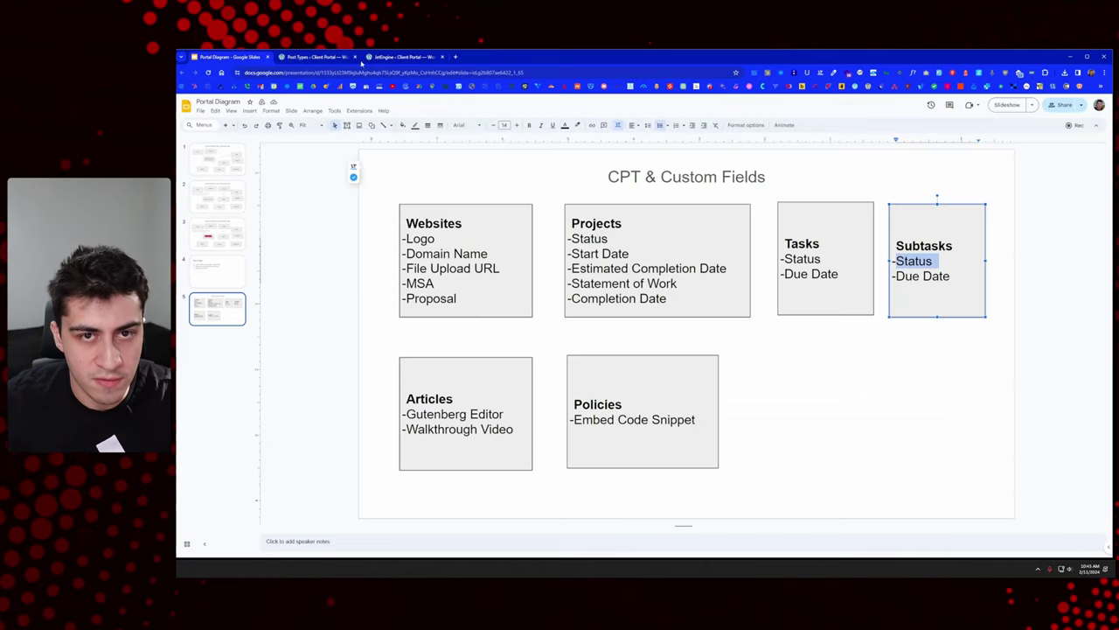
{"action": "left_click", "coordinate": [307, 62]}
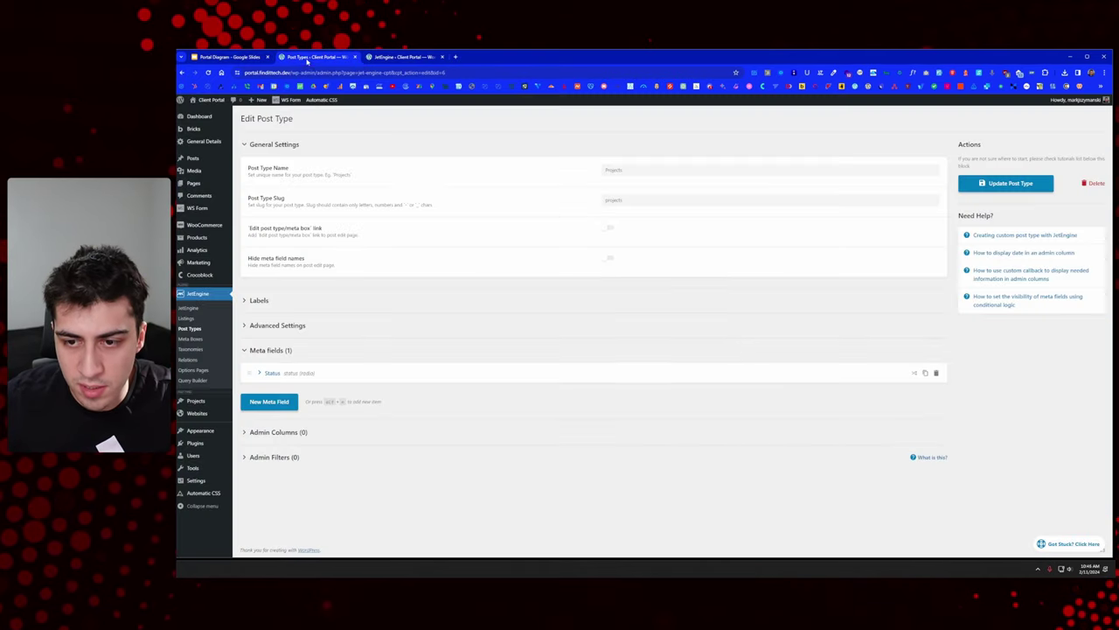
{"action": "left_click", "coordinate": [294, 406]}
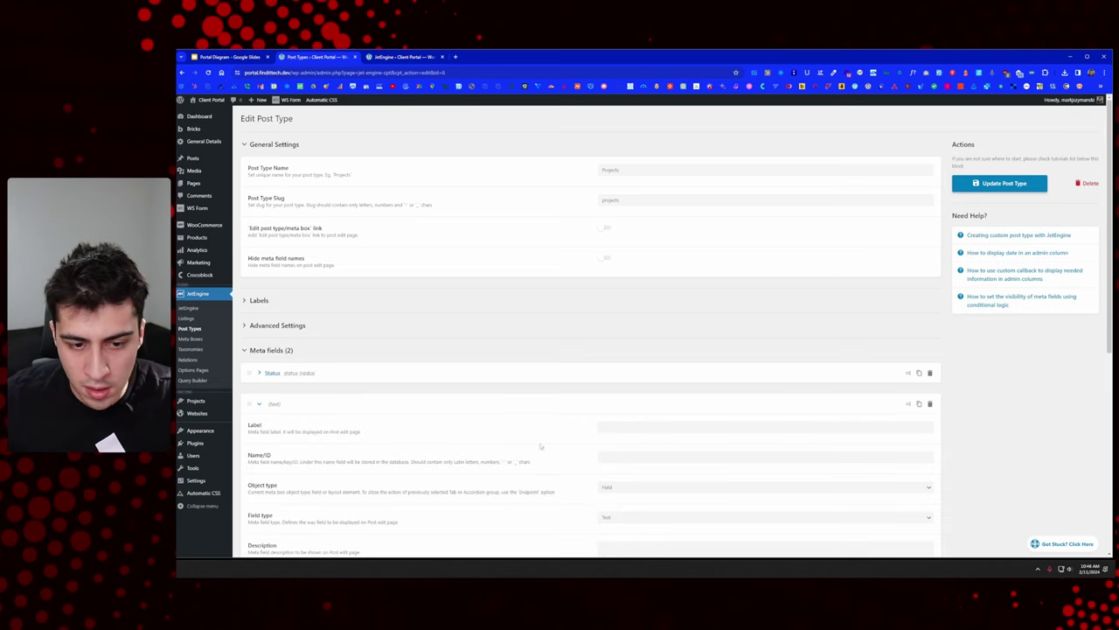
{"action": "left_click", "coordinate": [608, 425]}
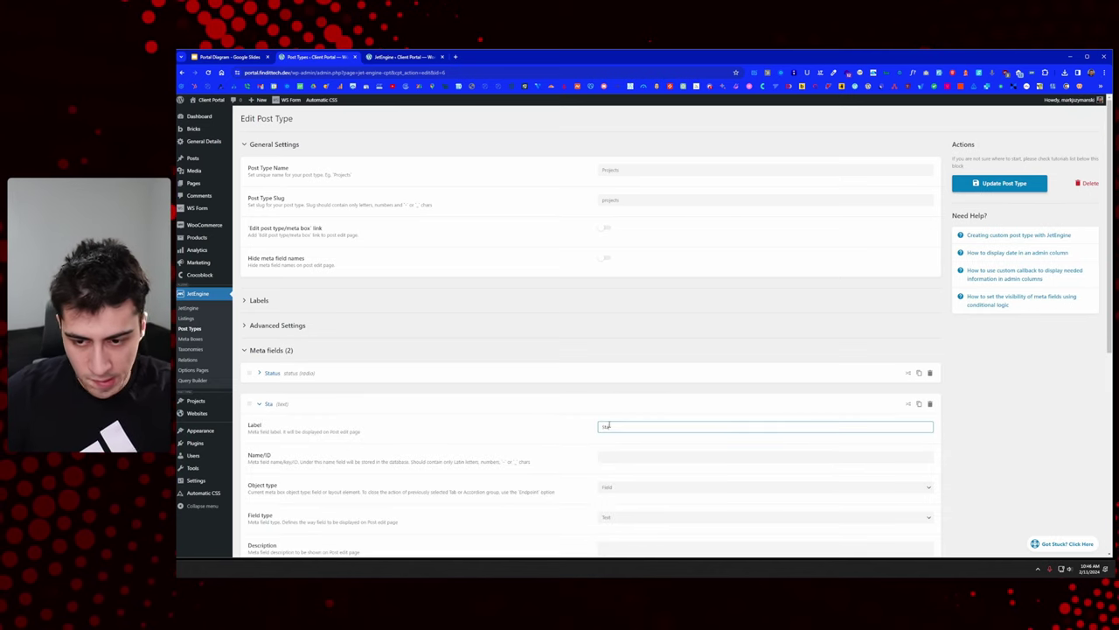
{"action": "type", "text": "Starte Date"}
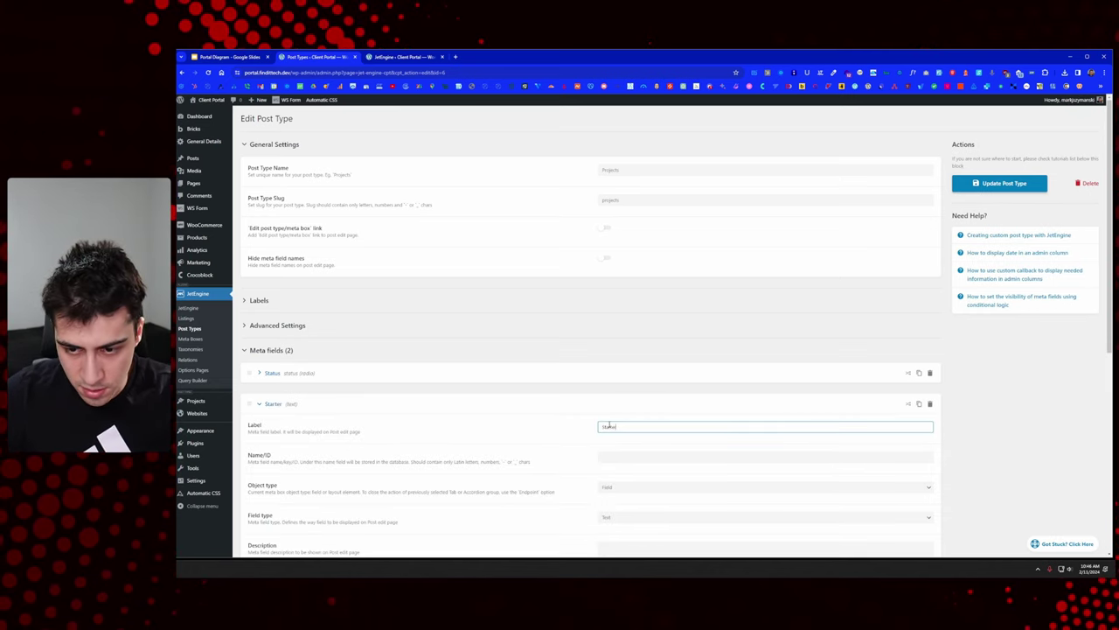
{"action": "right_click", "coordinate": [610, 425]}
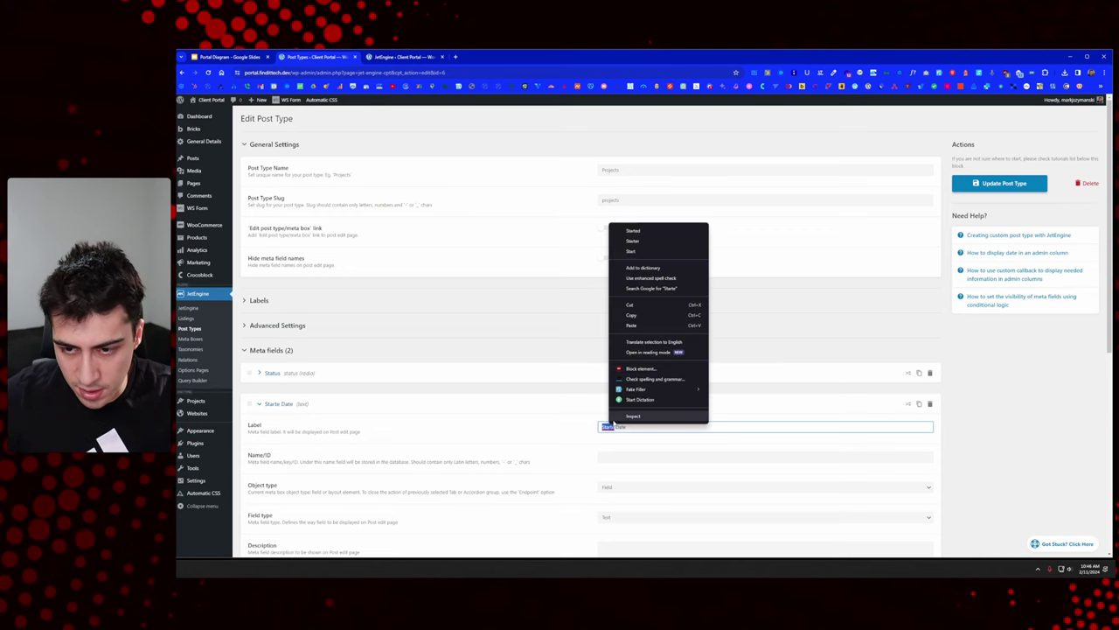
{"action": "left_click", "coordinate": [625, 251]}
{"action": "scroll", "coordinate": [630, 382], "scroll_direction": "down", "scroll_amount": 2}
{"action": "key", "text": "Tab"}
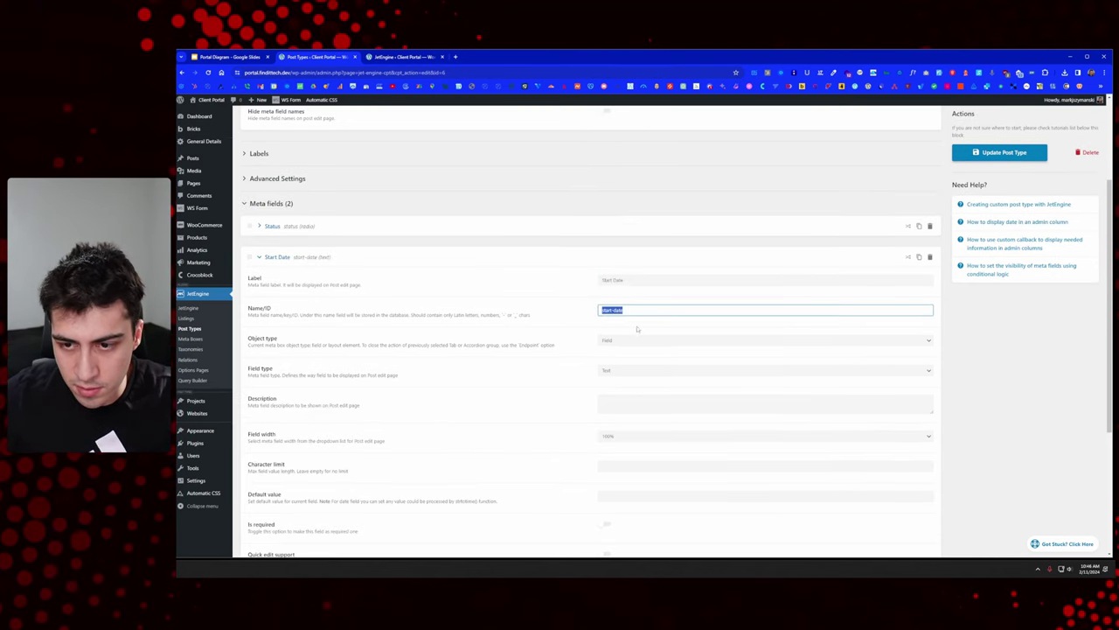
{"action": "key", "text": "Tab"}
Step: Set the Start Date field's type to Date and enable saving it as a timestamp
{"action": "left_click", "coordinate": [621, 370]}
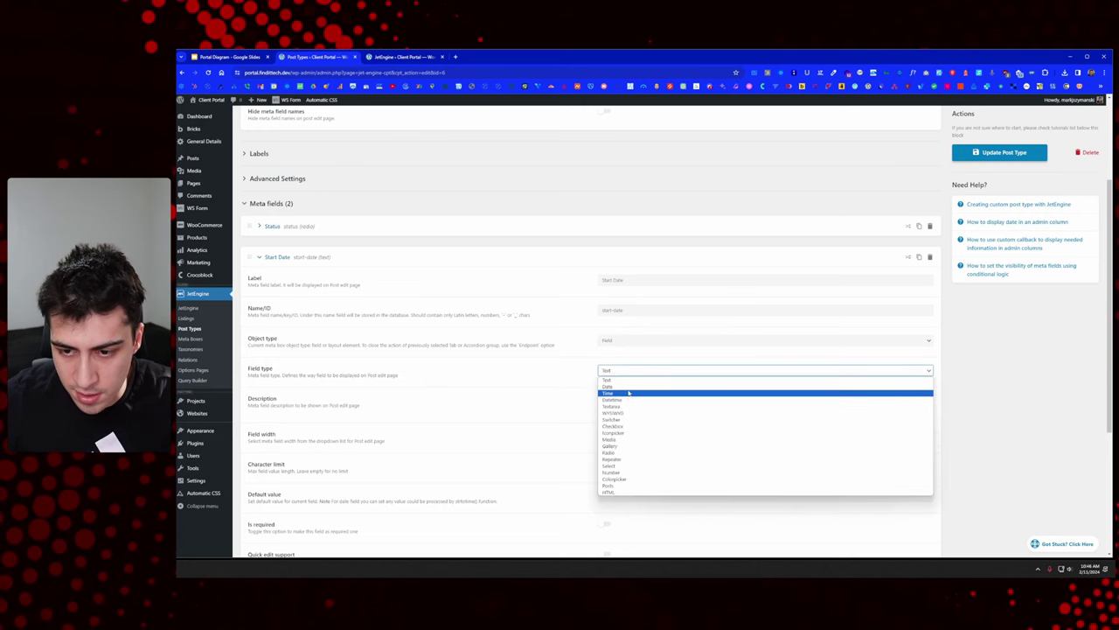
{"action": "left_click", "coordinate": [609, 386]}
{"action": "scroll", "coordinate": [543, 300], "scroll_direction": "down", "scroll_amount": 2}
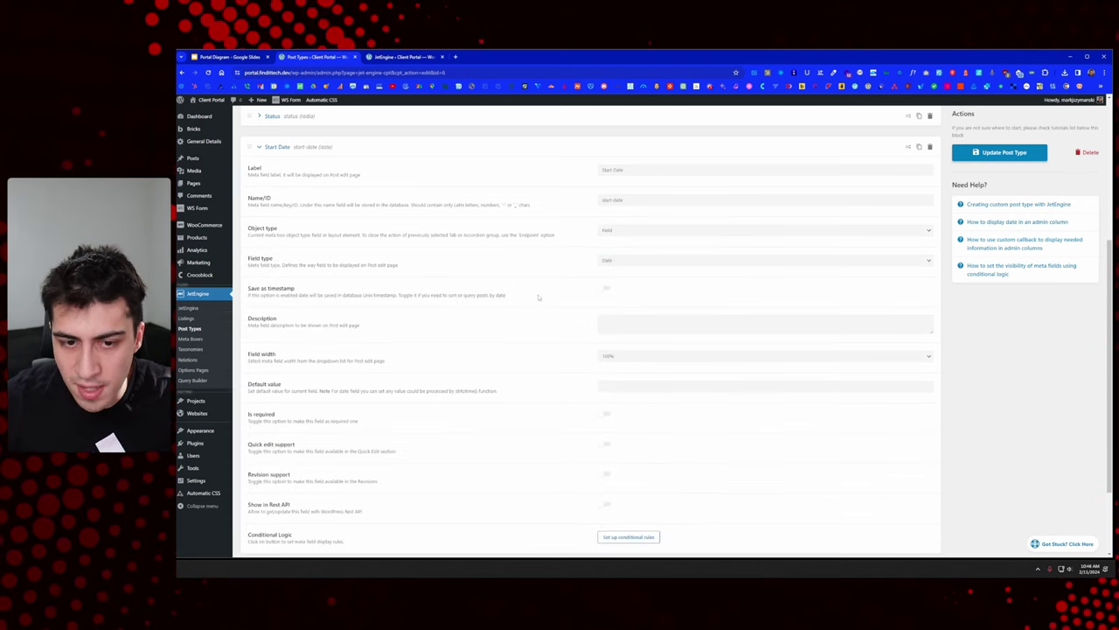
{"action": "left_click", "coordinate": [605, 290]}
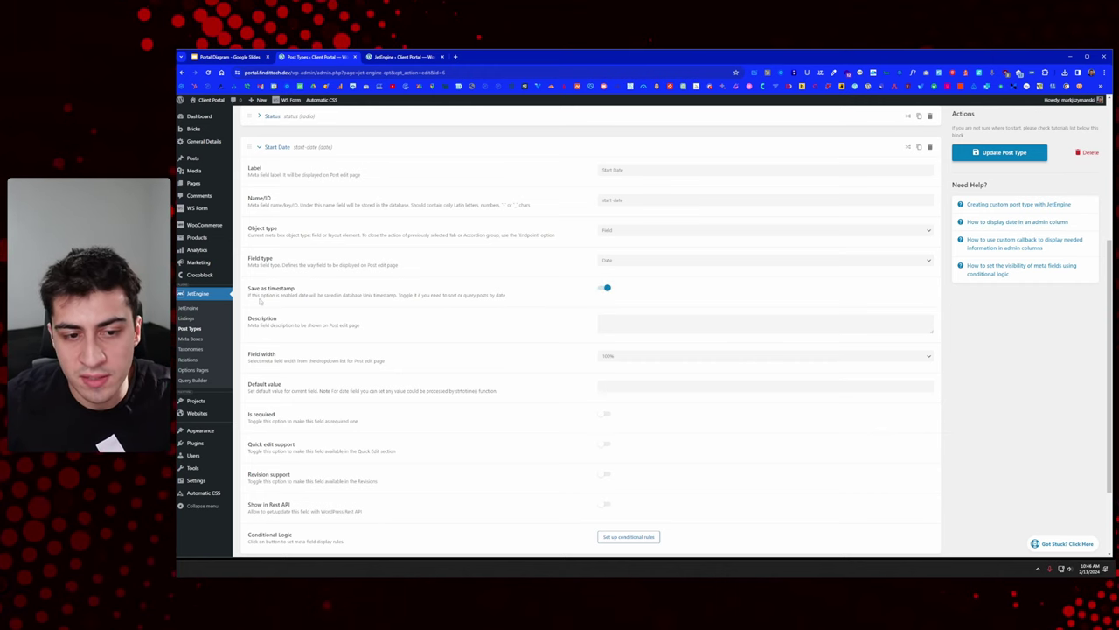
{"action": "left_click_drag", "start_coordinate": [416, 296], "coordinate": [507, 296]}
{"action": "left_click", "coordinate": [1037, 291]}
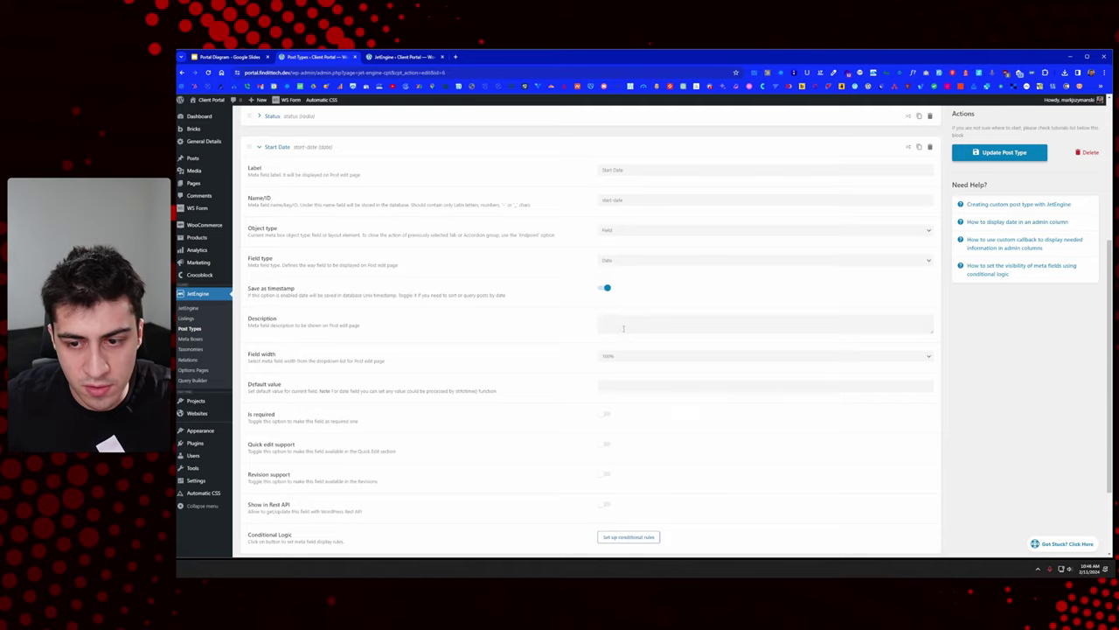
Step: Make the Start Date field required and collapse it
{"action": "scroll", "coordinate": [626, 333], "scroll_direction": "down", "scroll_amount": 2}
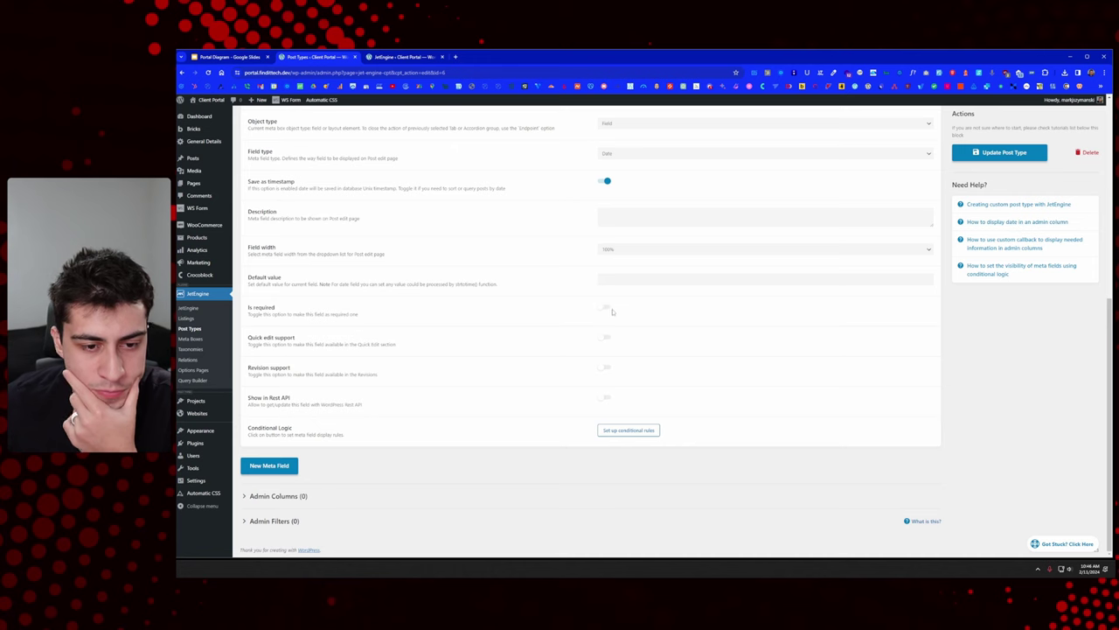
{"action": "left_click", "coordinate": [609, 310]}
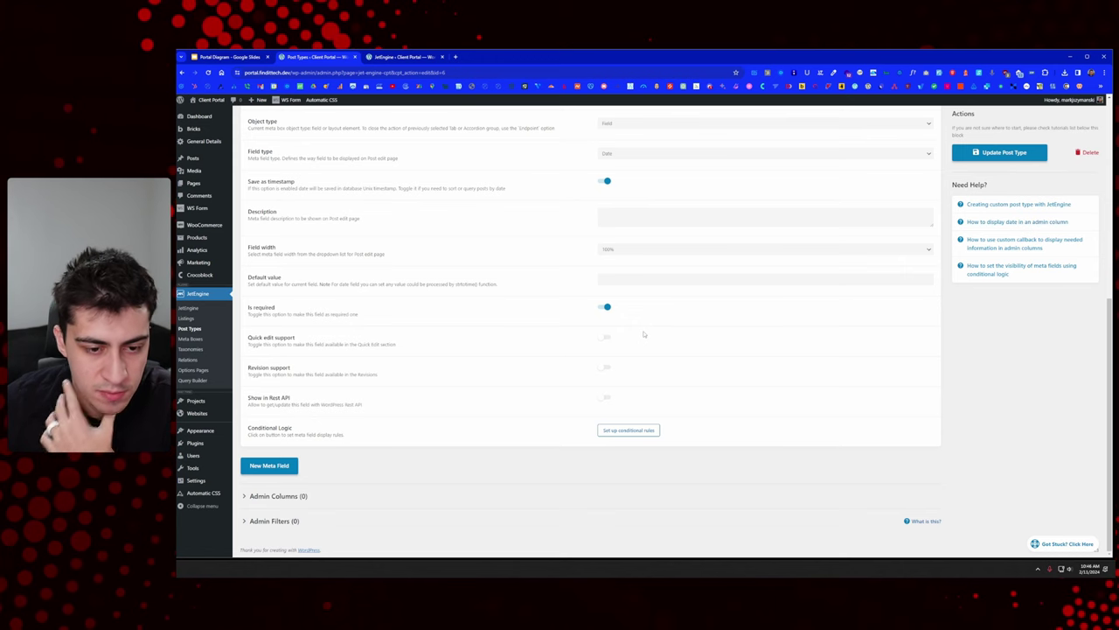
{"action": "scroll", "coordinate": [694, 355], "scroll_direction": "up", "scroll_amount": 3}
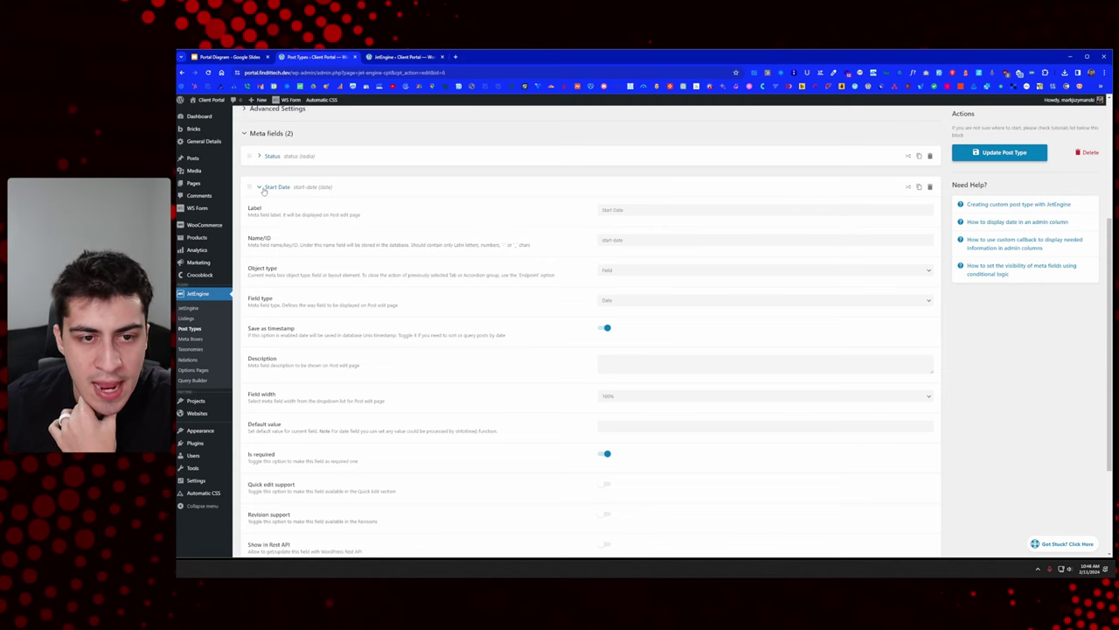
{"action": "left_click", "coordinate": [262, 189]}
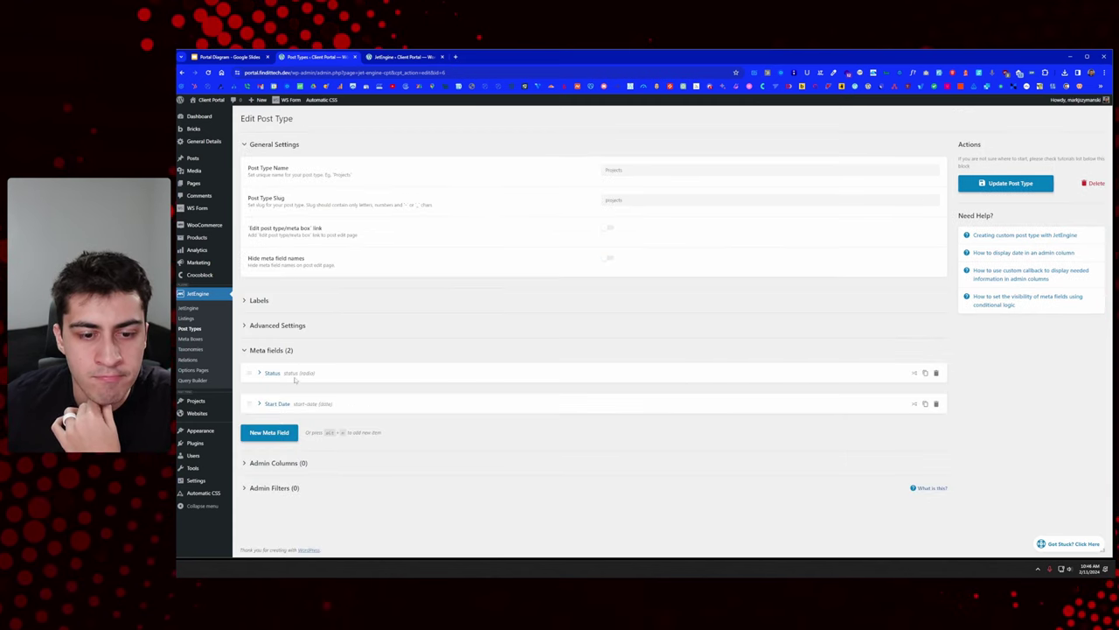
Step: Duplicate the Start Date field and label the copy Estimated Completion Date, as listed in the portal diagram
{"action": "left_click", "coordinate": [925, 404]}
{"action": "scroll", "coordinate": [436, 393], "scroll_direction": "down", "scroll_amount": 3}
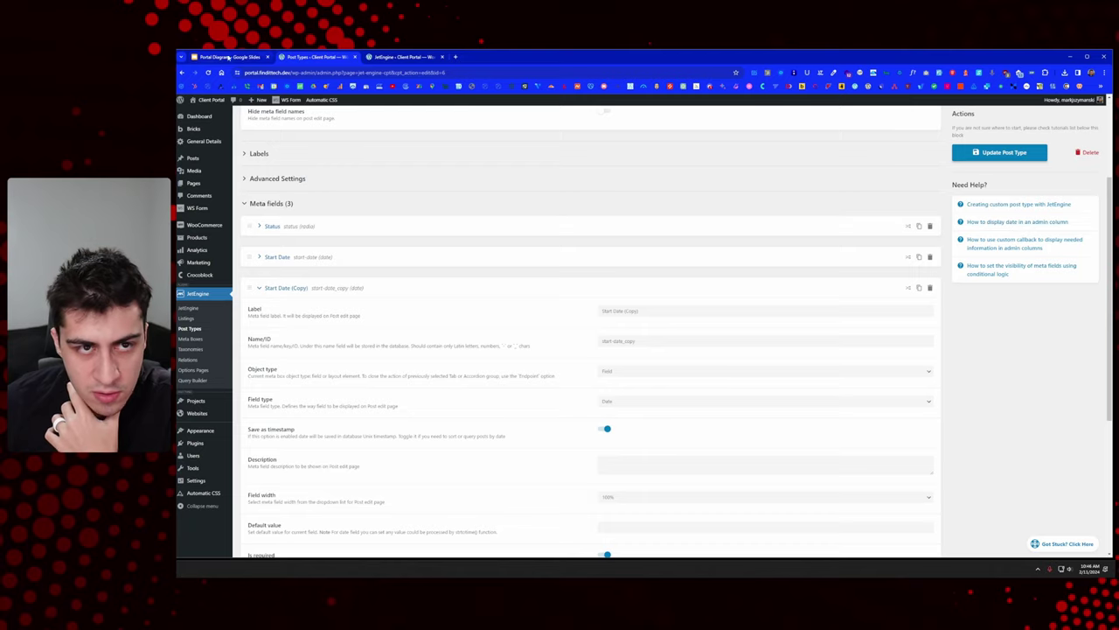
{"action": "left_click", "coordinate": [227, 57]}
{"action": "left_click", "coordinate": [315, 57]}
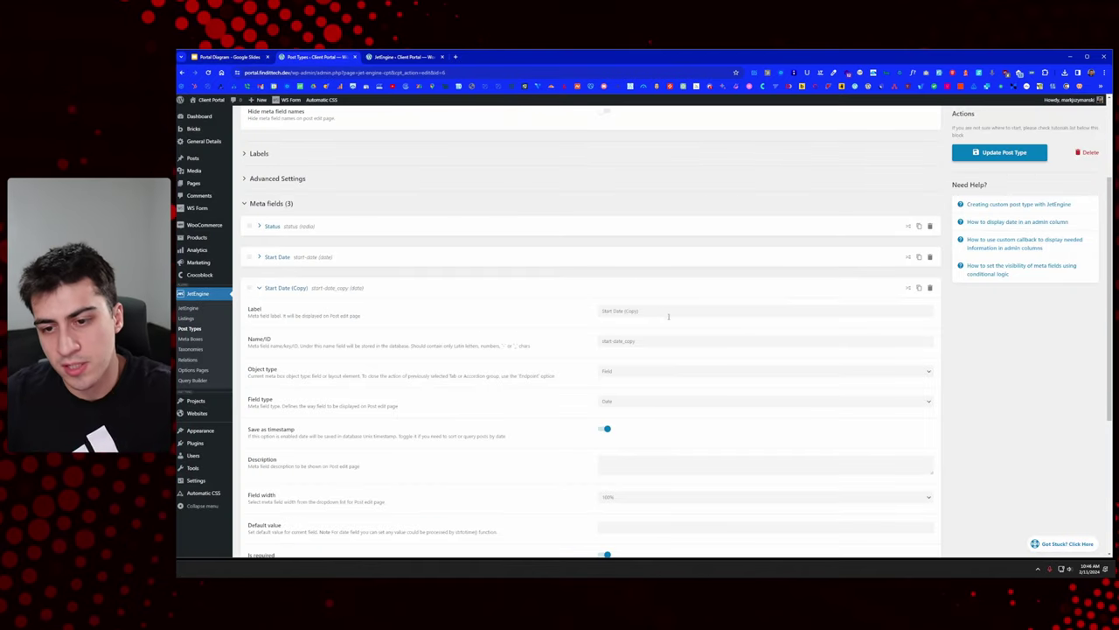
{"action": "left_click_drag", "start_coordinate": [668, 313], "coordinate": [552, 322]}
{"action": "type", "text": "Estimate"}
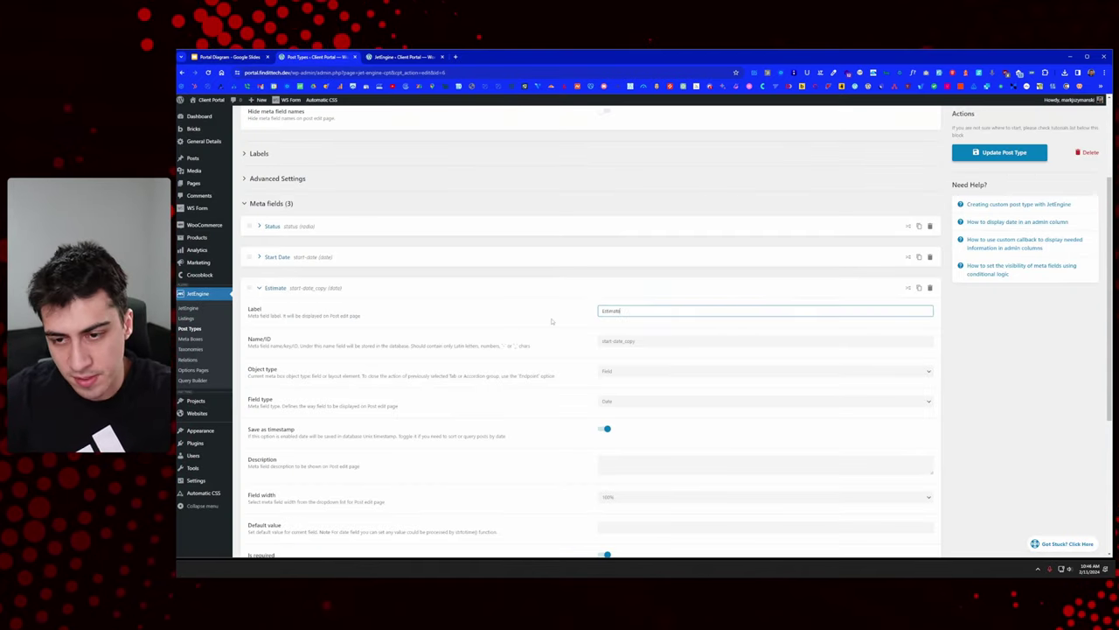
{"action": "type", "text": "d Completiong"}
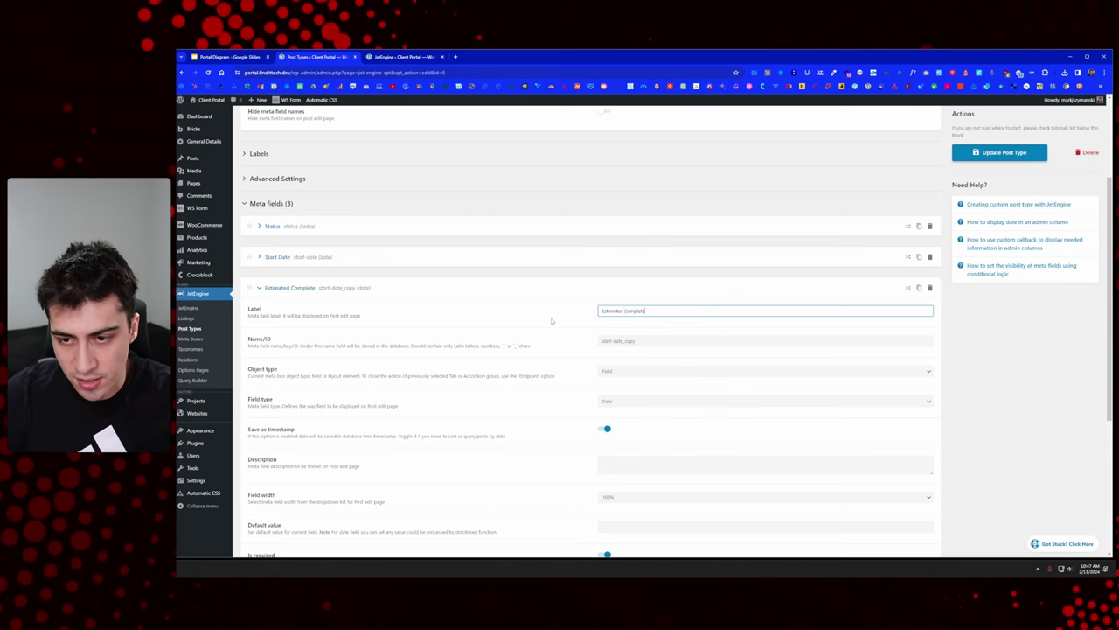
{"action": "key", "text": "BackSpace"}
{"action": "type", "text": "Date"}
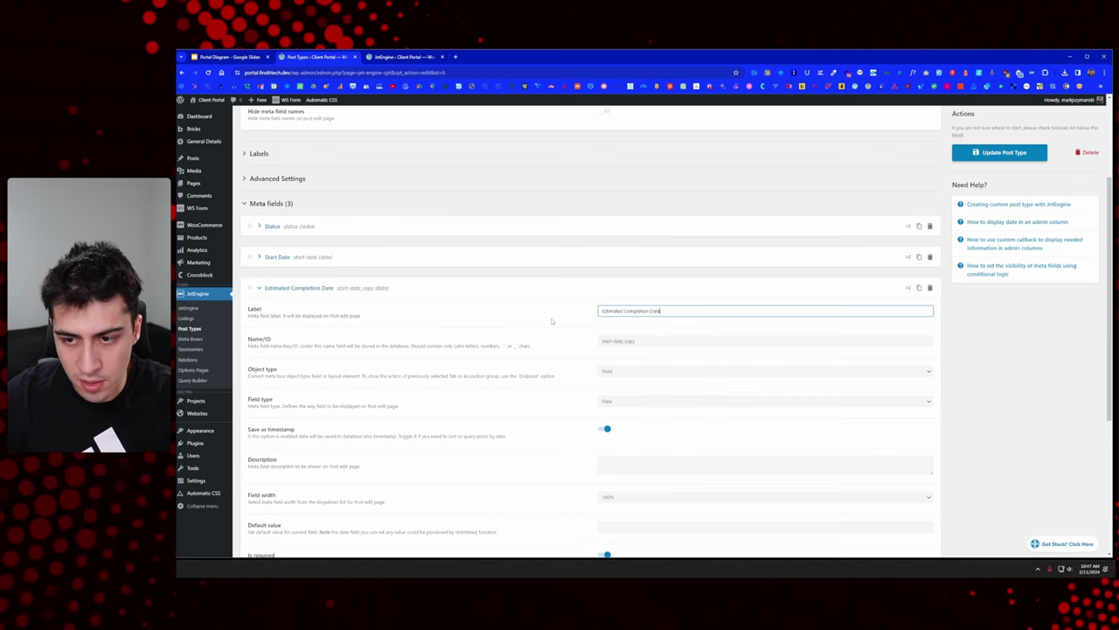
Step: Clear the duplicated field's ID and regenerate it from the label as estimated-completion-date
{"action": "key", "text": "Tab"}
{"action": "key", "text": "BackSpace"}
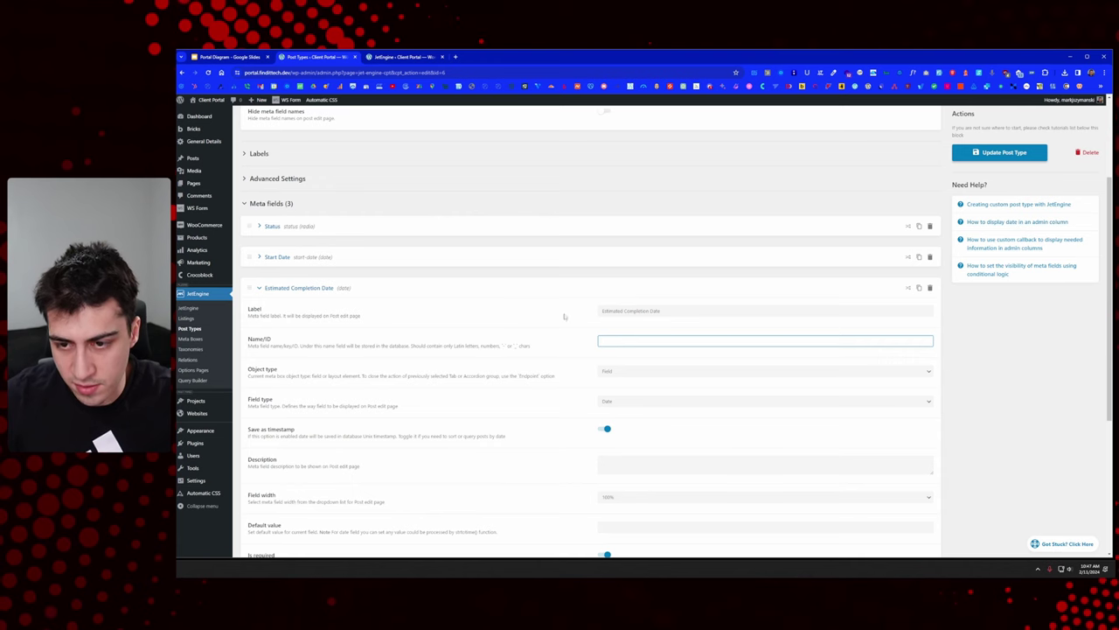
{"action": "key", "text": "shift+Tab"}
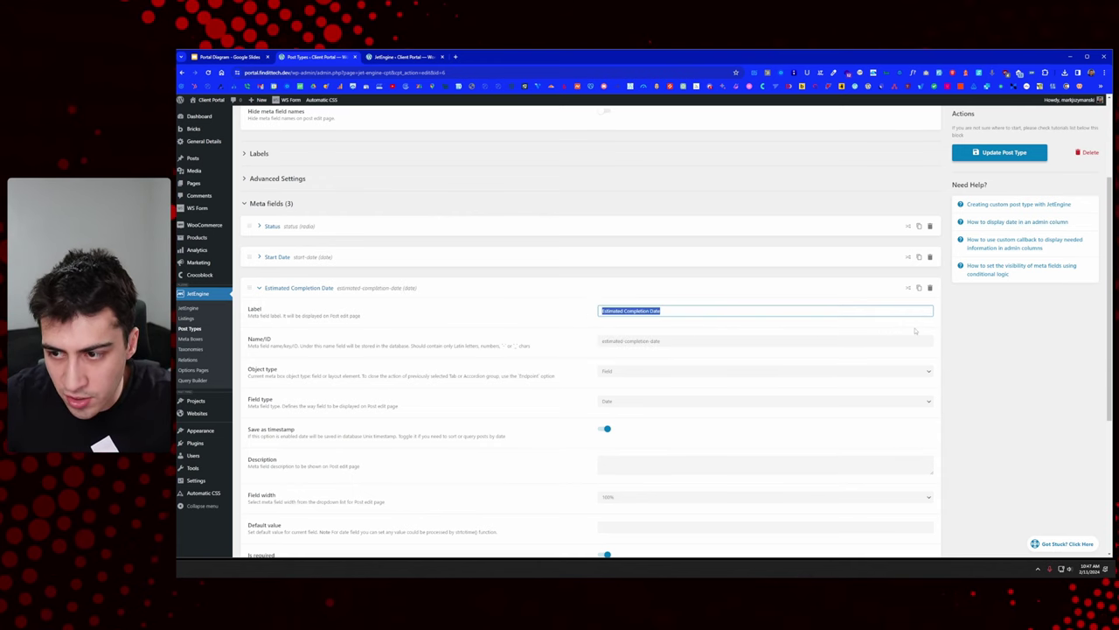
{"action": "left_click", "coordinate": [1002, 328]}
Step: Review the Estimated Completion Date field's settings, collapse it and update the Projects post type
{"action": "scroll", "coordinate": [598, 335], "scroll_direction": "down", "scroll_amount": 1}
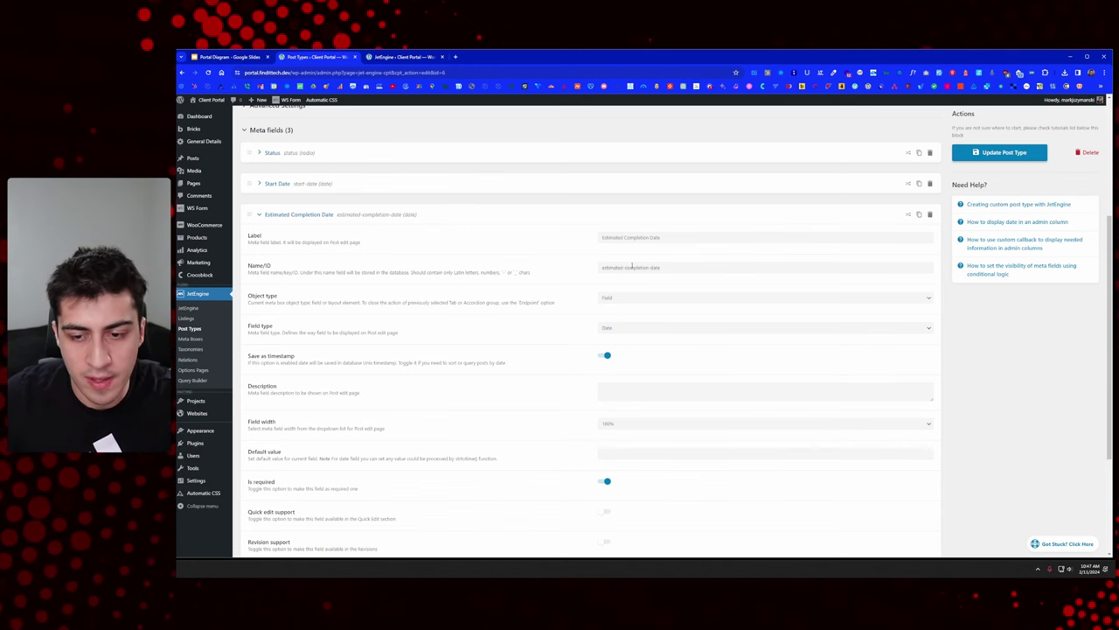
{"action": "scroll", "coordinate": [619, 335], "scroll_direction": "down", "scroll_amount": 2}
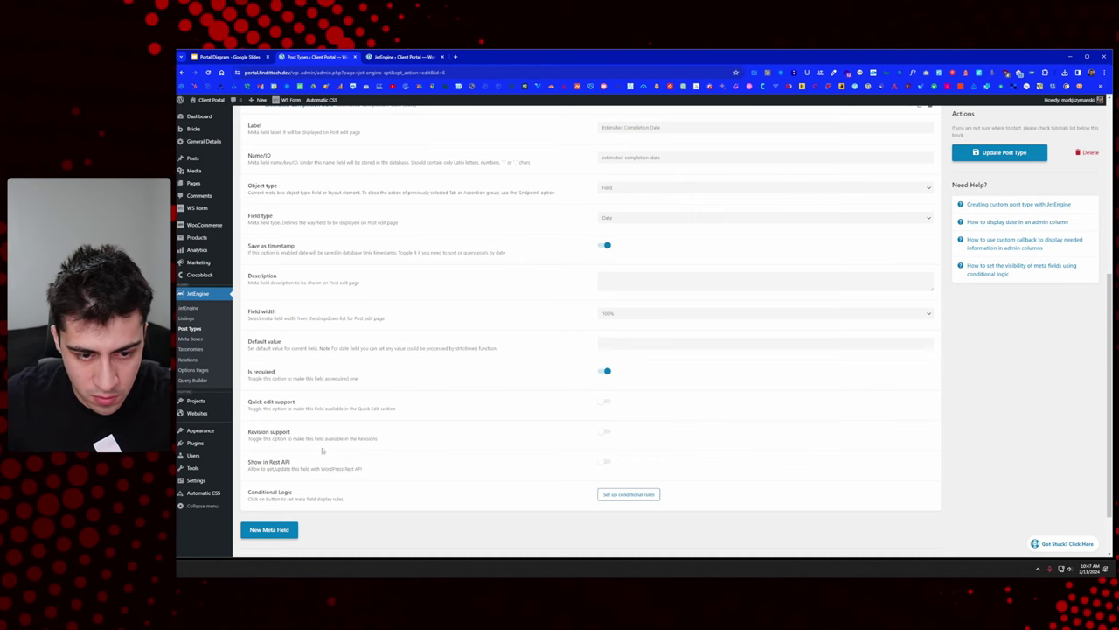
{"action": "scroll", "coordinate": [332, 411], "scroll_direction": "up", "scroll_amount": 1}
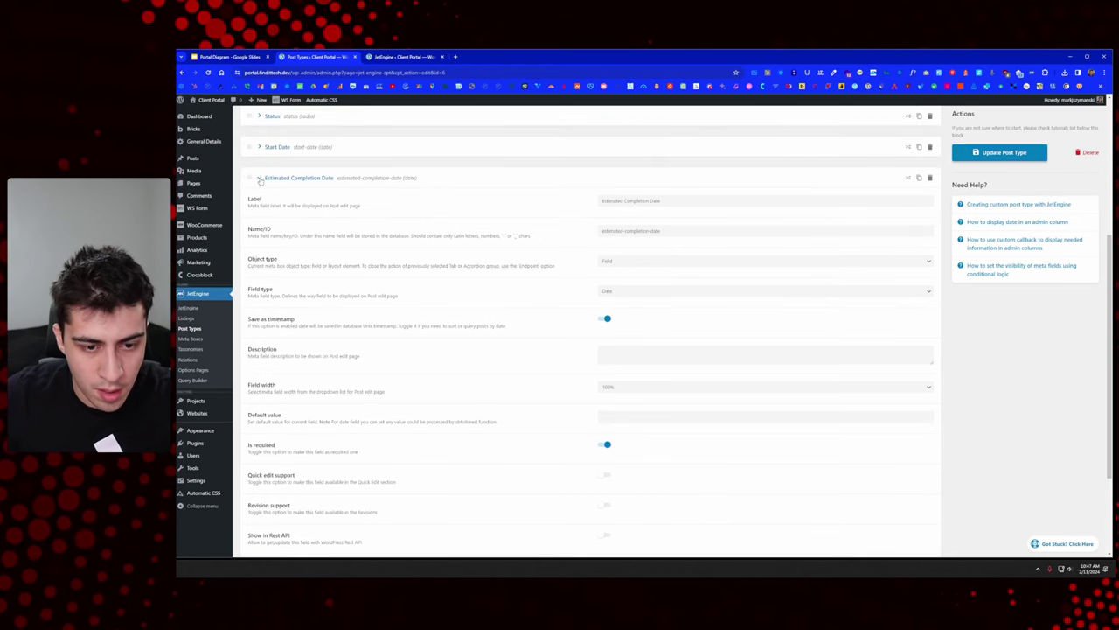
{"action": "scroll", "coordinate": [355, 369], "scroll_direction": "down", "scroll_amount": 1}
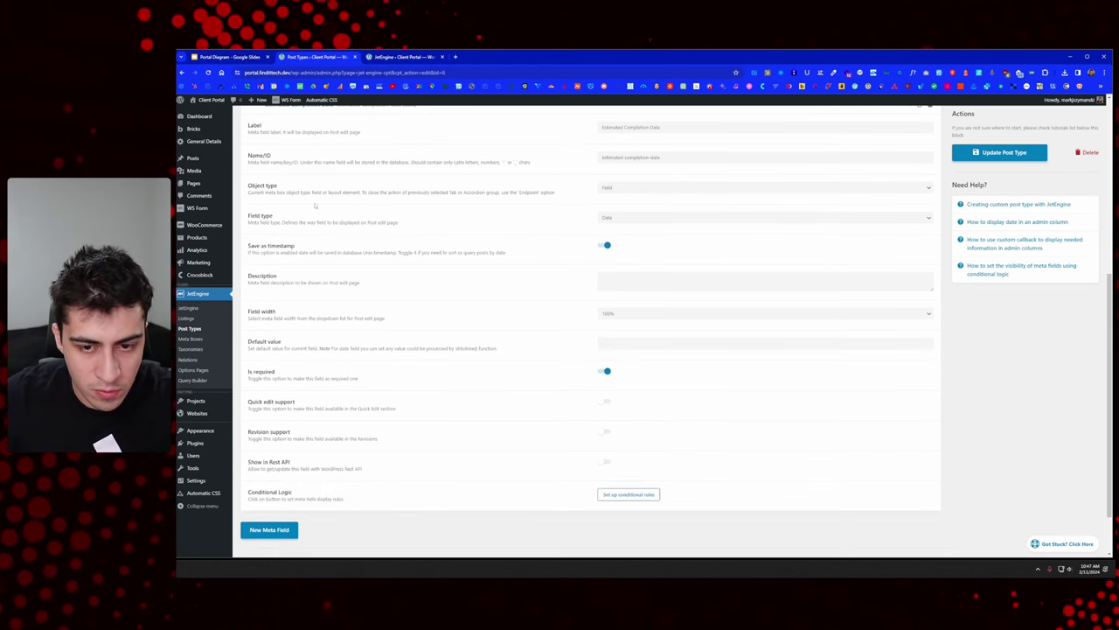
{"action": "scroll", "coordinate": [329, 208], "scroll_direction": "up", "scroll_amount": 2}
{"action": "left_click", "coordinate": [263, 185]}
{"action": "left_click", "coordinate": [1025, 184]}
Step: Expand the Start Date field, read its default value note and set the default value to today
{"action": "left_click", "coordinate": [275, 404]}
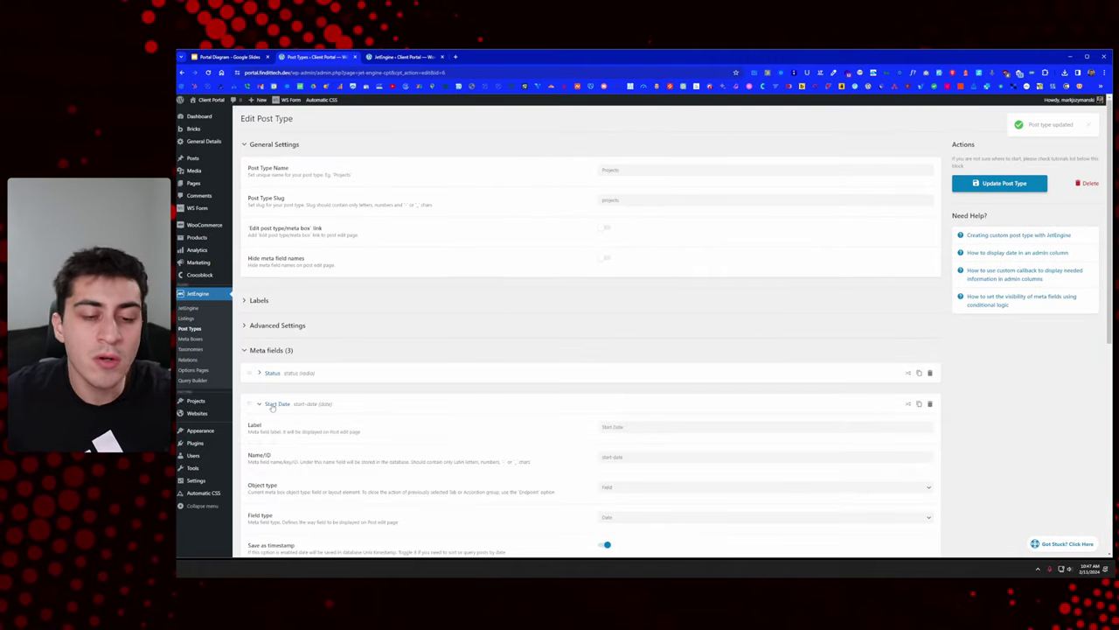
{"action": "scroll", "coordinate": [432, 420], "scroll_direction": "down", "scroll_amount": 3}
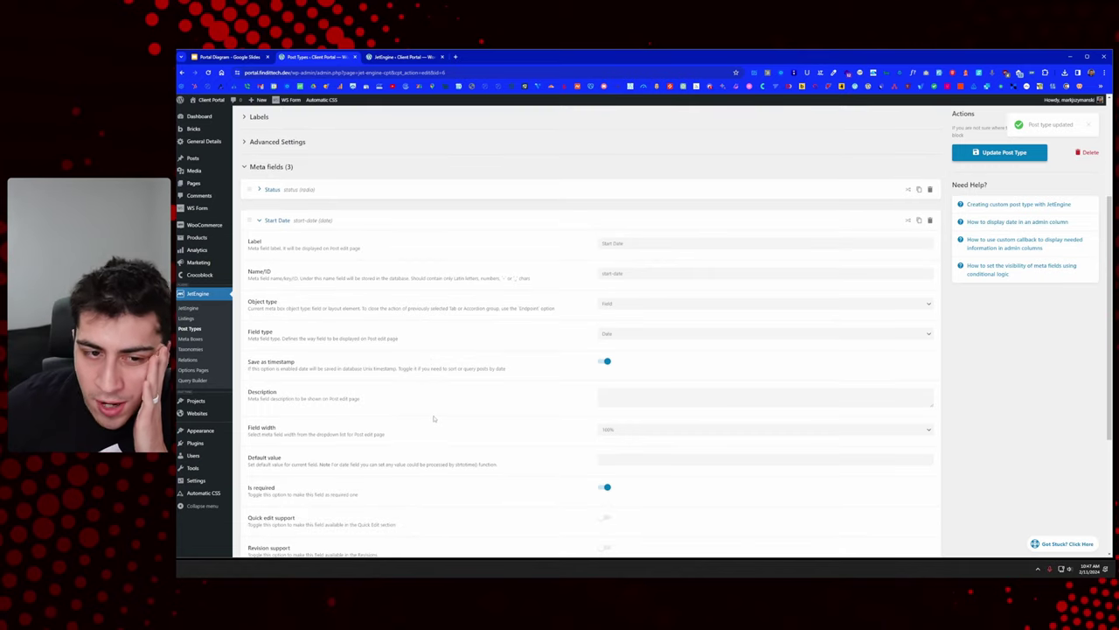
{"action": "scroll", "coordinate": [642, 308], "scroll_direction": "down", "scroll_amount": 1}
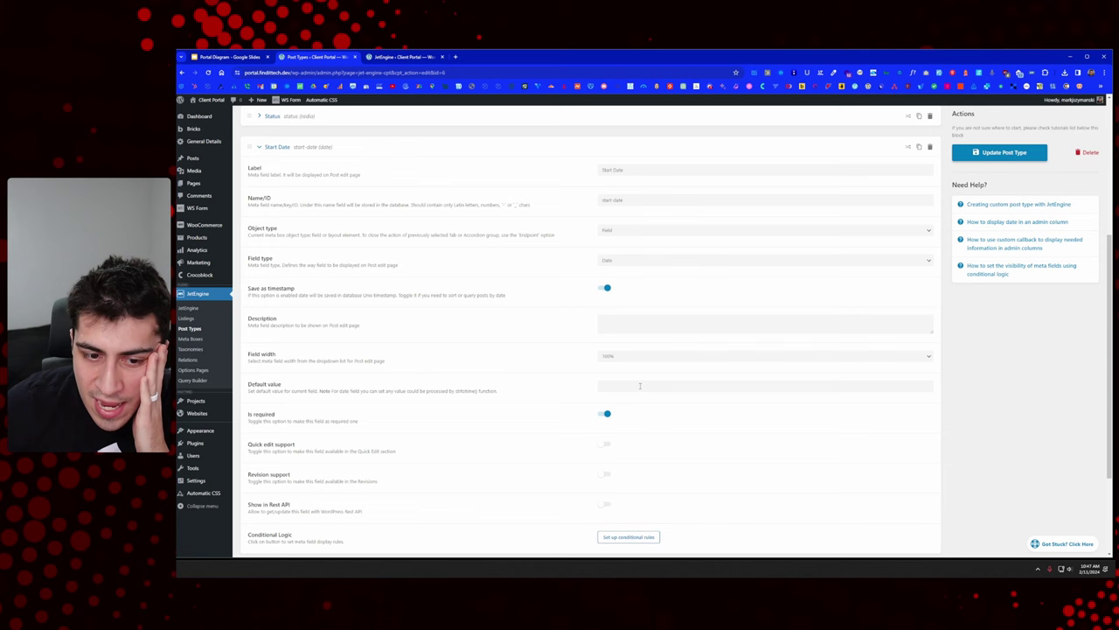
{"action": "left_click", "coordinate": [640, 385]}
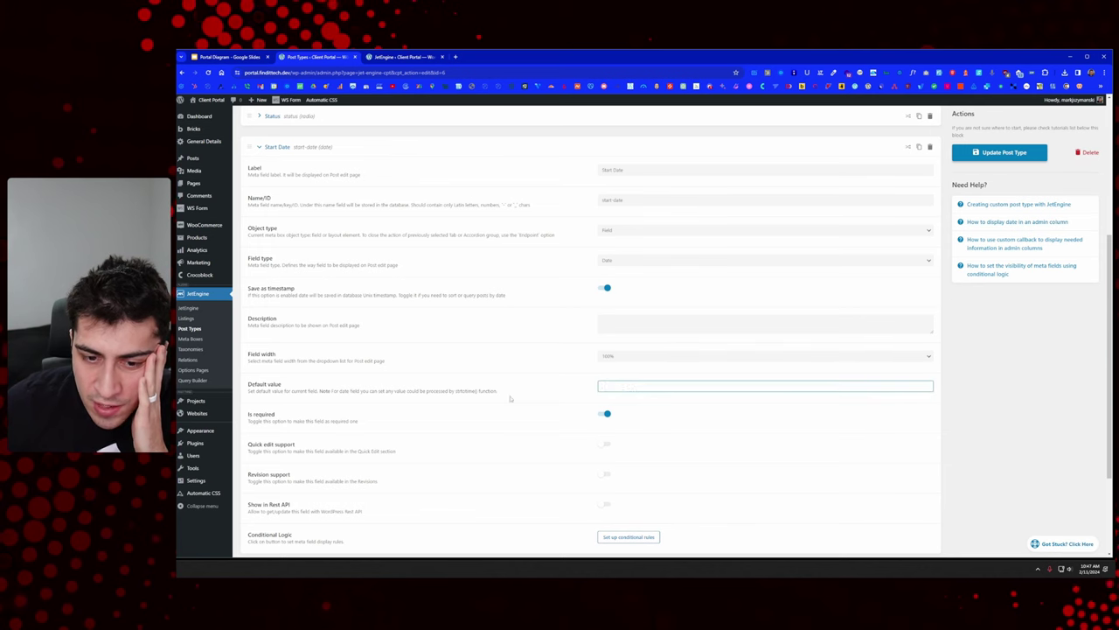
{"action": "left_click_drag", "start_coordinate": [480, 391], "coordinate": [455, 391]}
{"action": "left_click", "coordinate": [405, 391]}
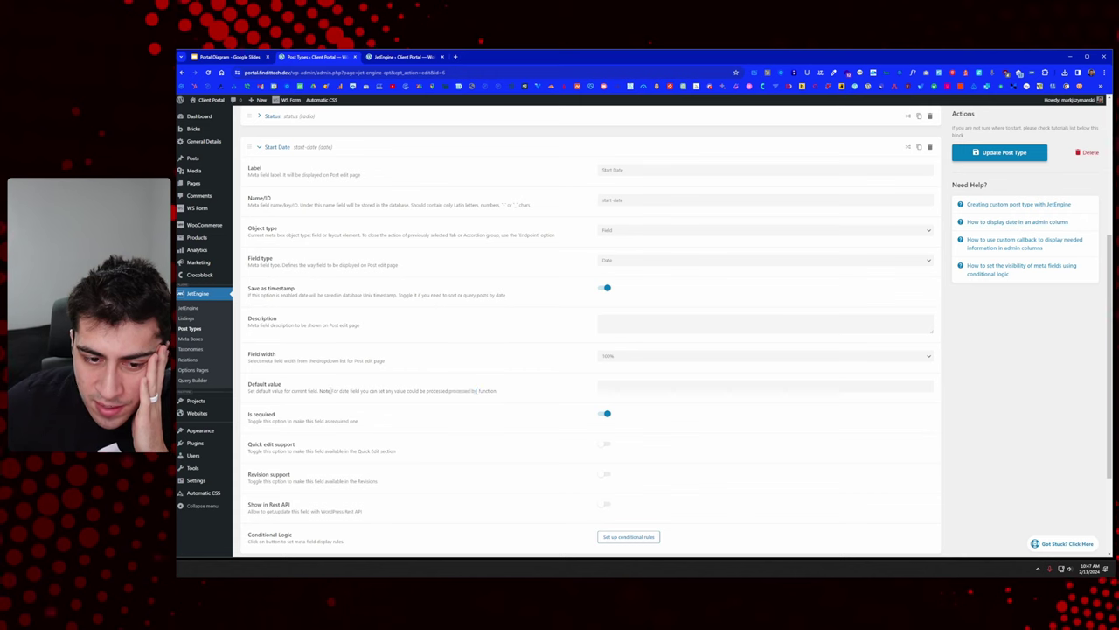
{"action": "left_click_drag", "start_coordinate": [329, 391], "coordinate": [507, 392]}
{"action": "left_click", "coordinate": [507, 392]}
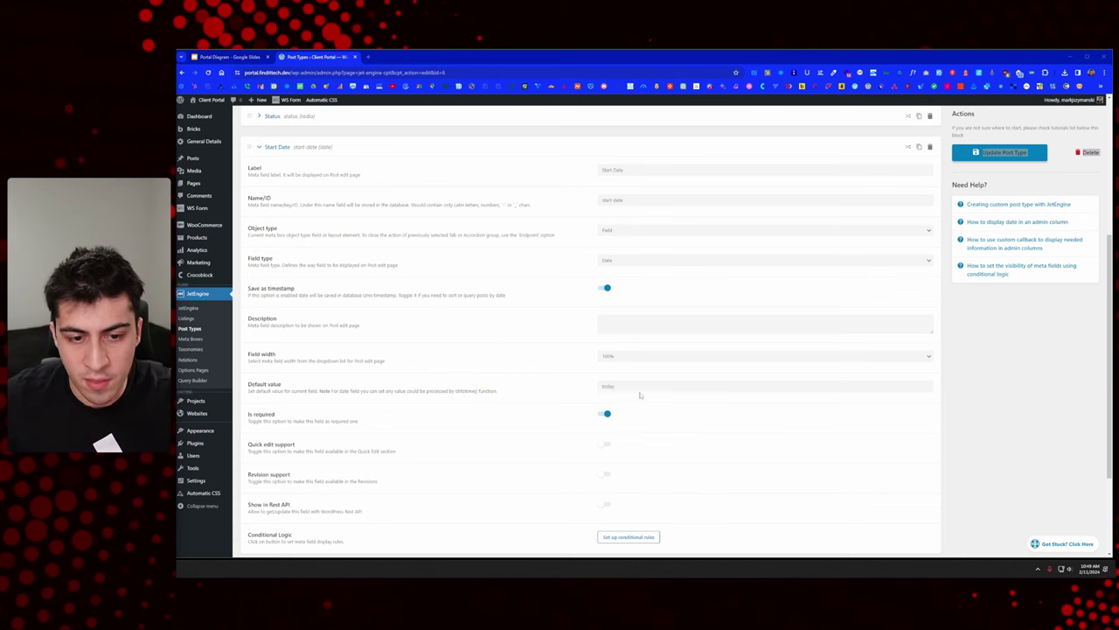
Step: Review the Start Date field's default value against the note about the strtotime() function
{"action": "double_click", "coordinate": [654, 388]}
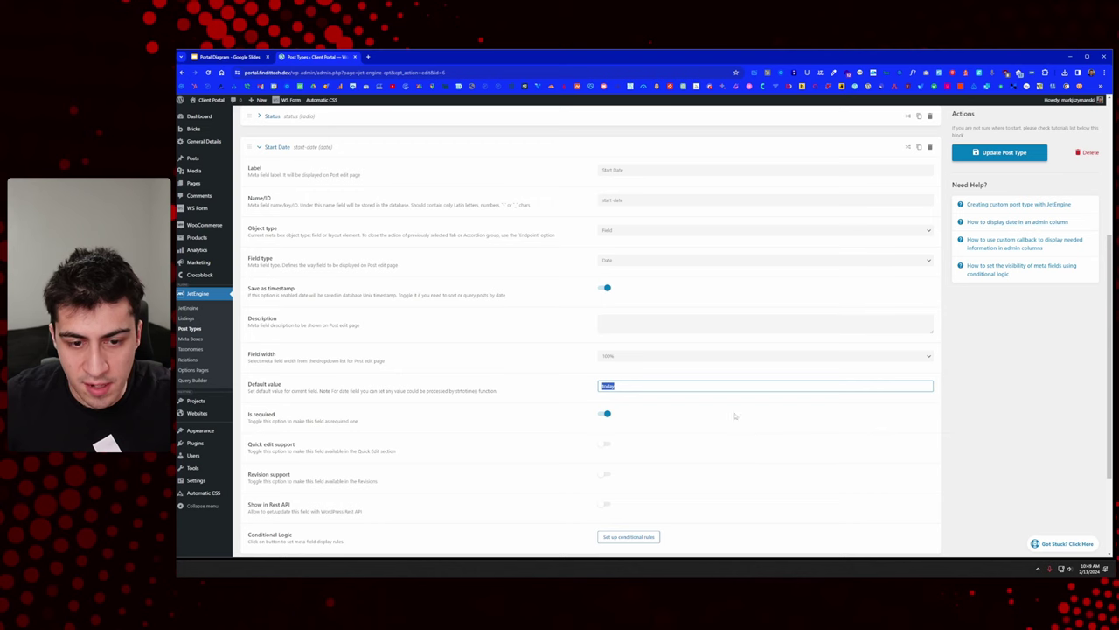
{"action": "left_click", "coordinate": [578, 385]}
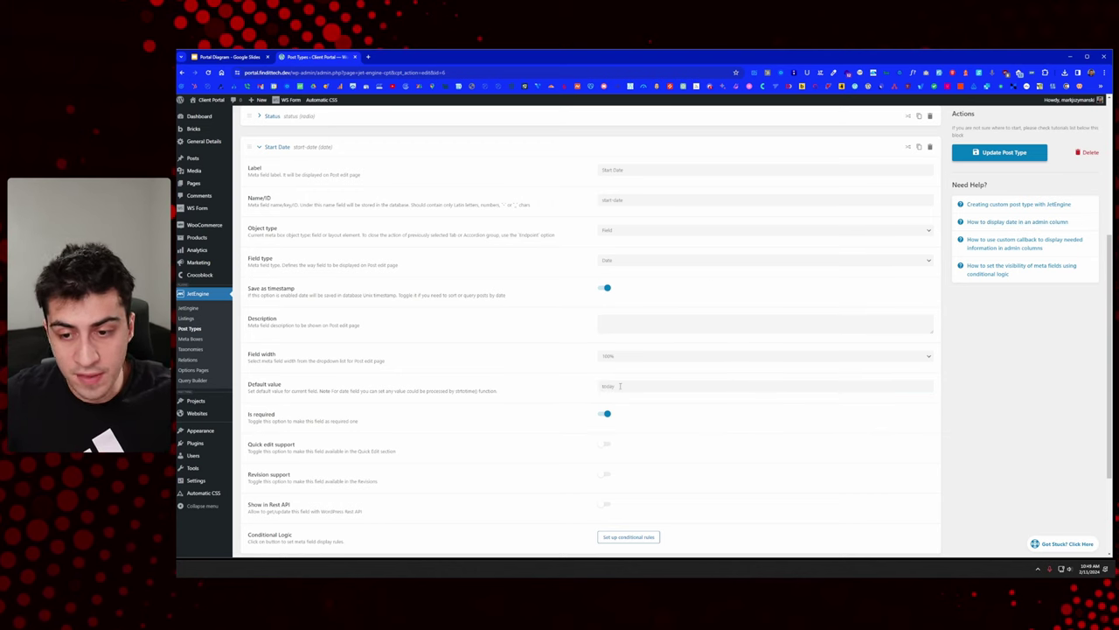
{"action": "left_click_drag", "start_coordinate": [477, 390], "coordinate": [455, 391]}
{"action": "left_click", "coordinate": [534, 397]}
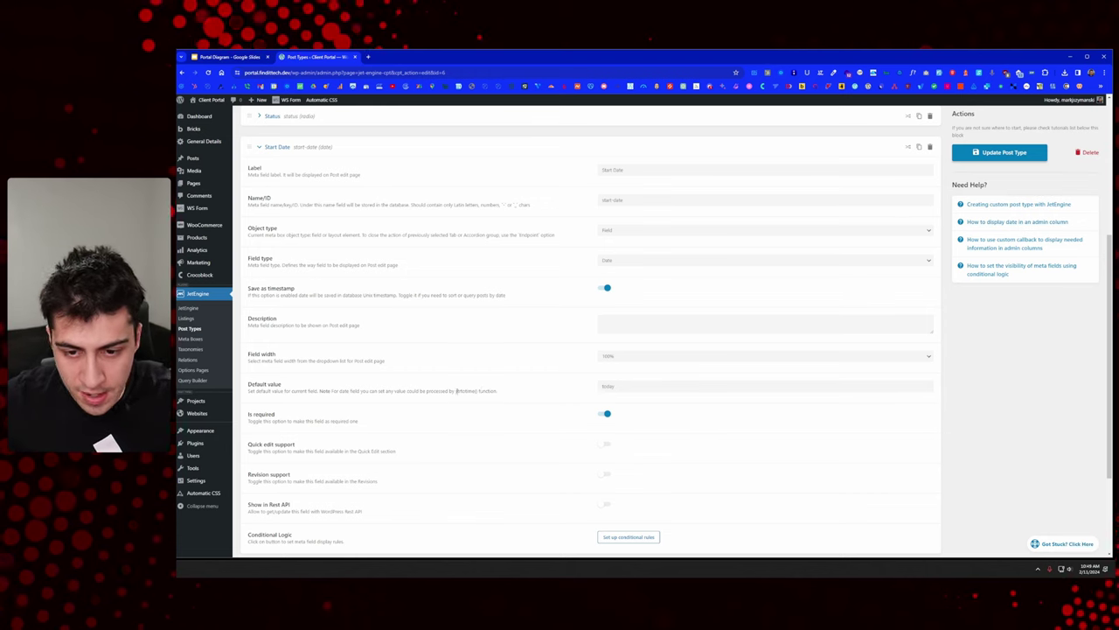
Step: Recheck the Start Date field's strtotime() note and its default value, and collapse the field
{"action": "left_click_drag", "start_coordinate": [481, 391], "coordinate": [460, 391]}
{"action": "left_click", "coordinate": [500, 396]}
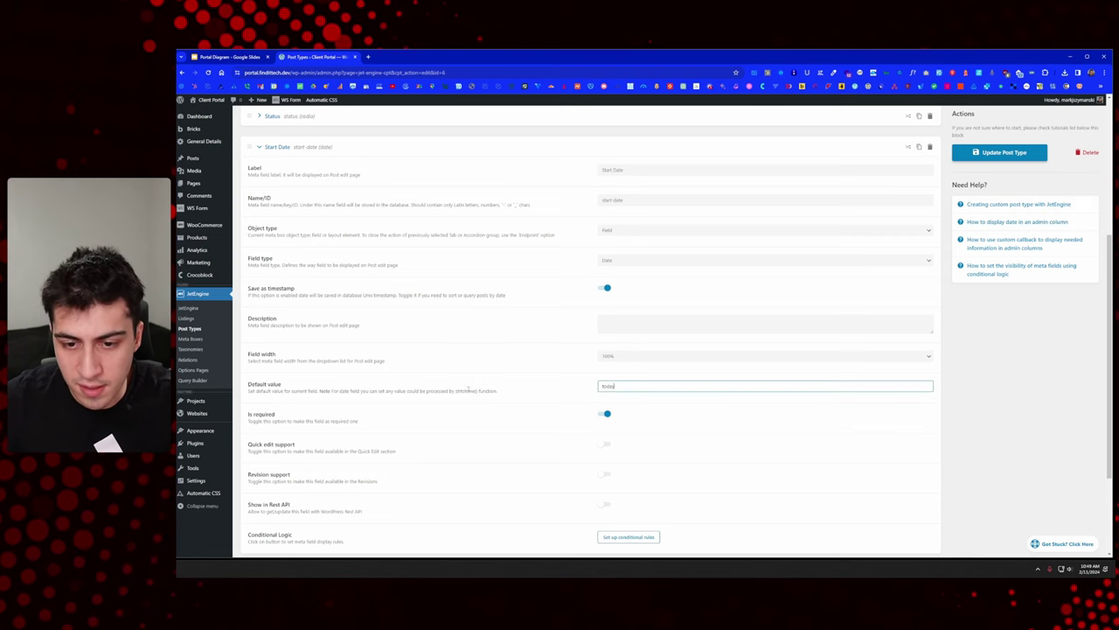
{"action": "left_click_drag", "start_coordinate": [632, 385], "coordinate": [600, 386]}
{"action": "left_click", "coordinate": [669, 386]}
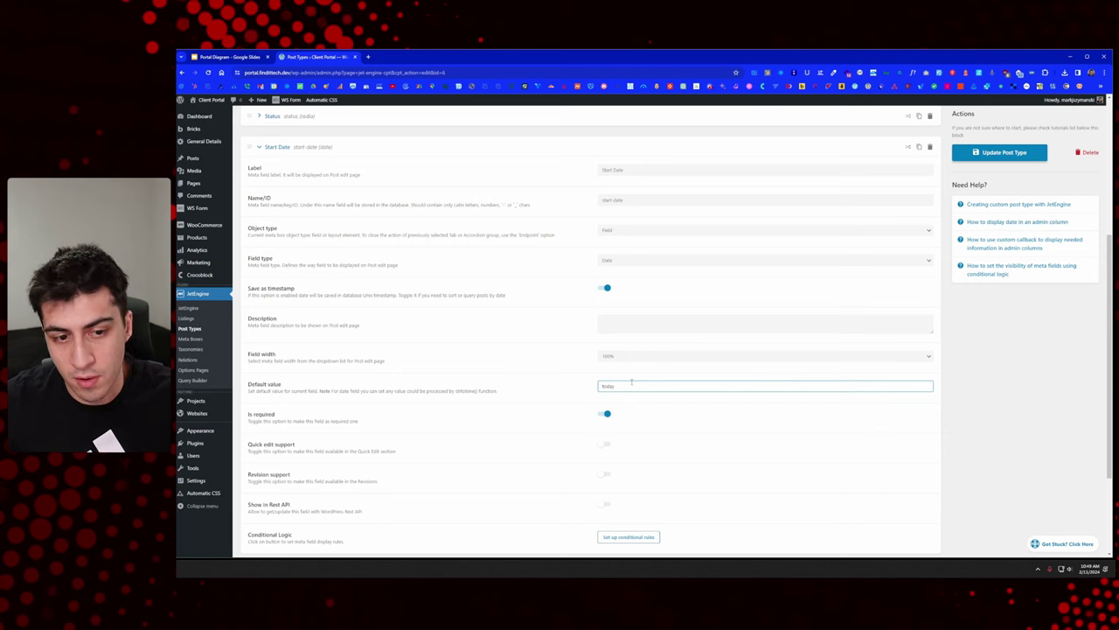
{"action": "scroll", "coordinate": [631, 382], "scroll_direction": "down", "scroll_amount": 1}
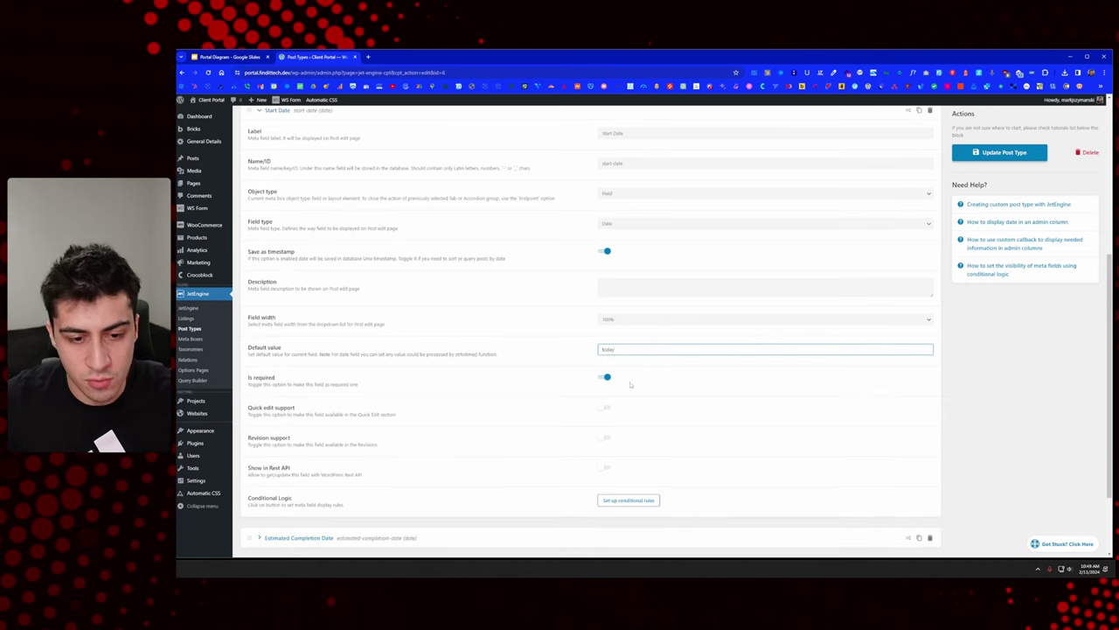
{"action": "scroll", "coordinate": [595, 382], "scroll_direction": "up", "scroll_amount": 3}
{"action": "left_click", "coordinate": [260, 329]}
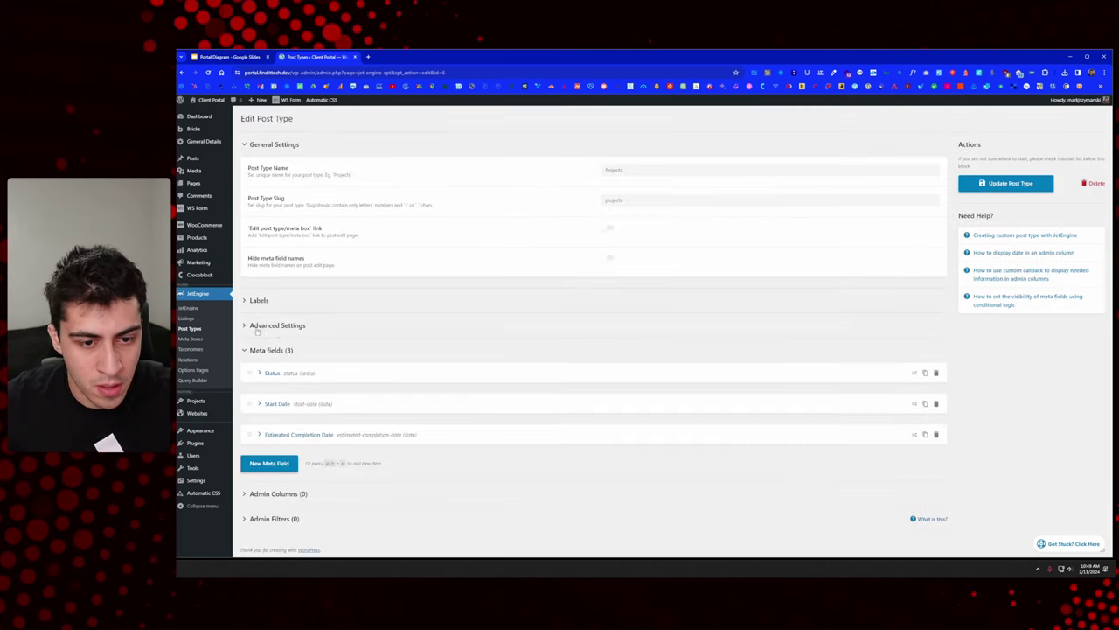
Step: Switch to the Portal Diagram in Google Slides and review the fields listed under Projects, including Statement of Work and Completion Date
{"action": "left_click", "coordinate": [249, 58]}
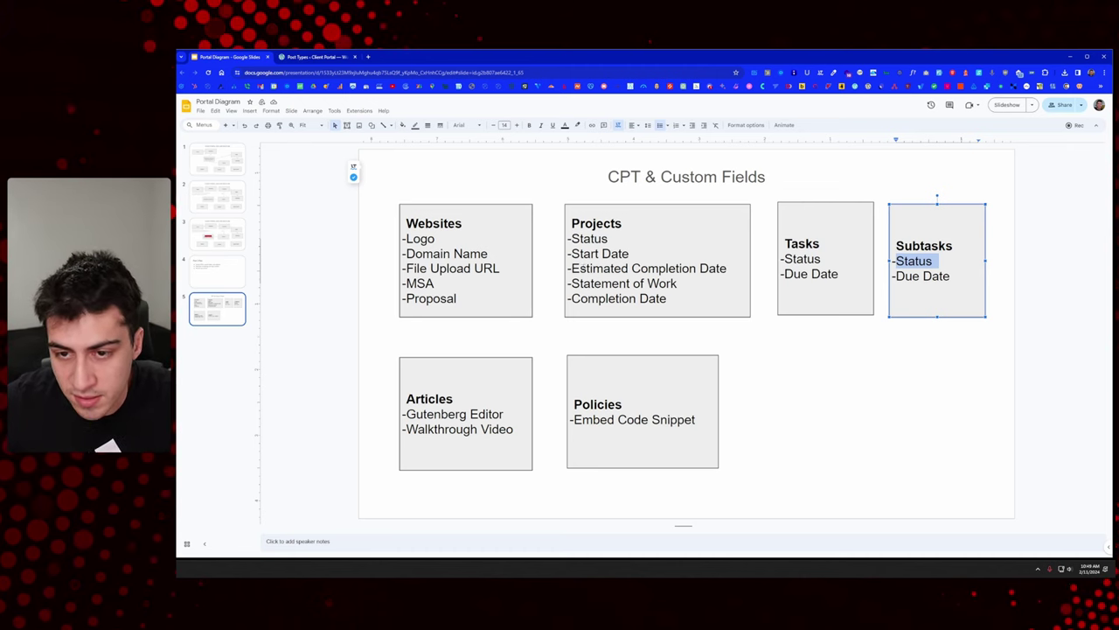
{"action": "left_click", "coordinate": [628, 252]}
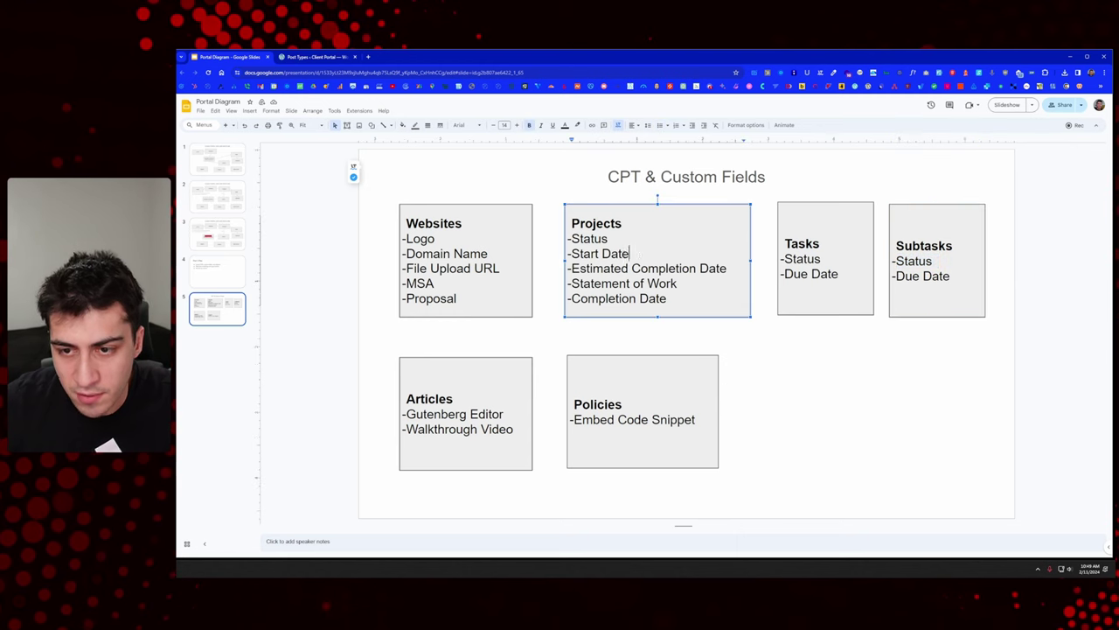
{"action": "left_click_drag", "start_coordinate": [628, 253], "coordinate": [571, 254]}
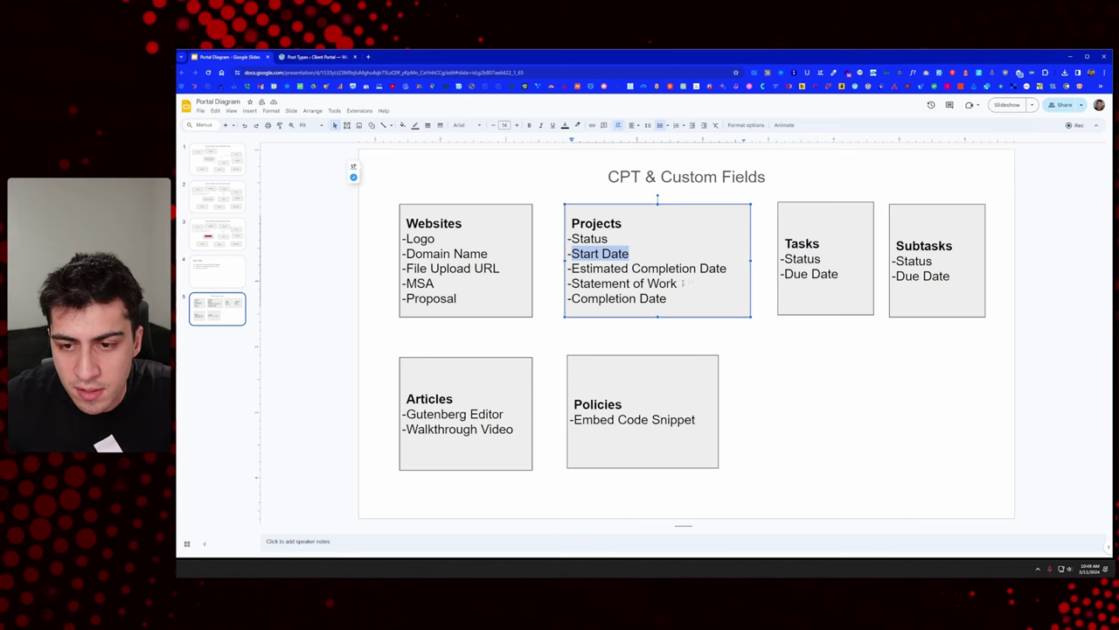
{"action": "left_click_drag", "start_coordinate": [679, 284], "coordinate": [571, 284]}
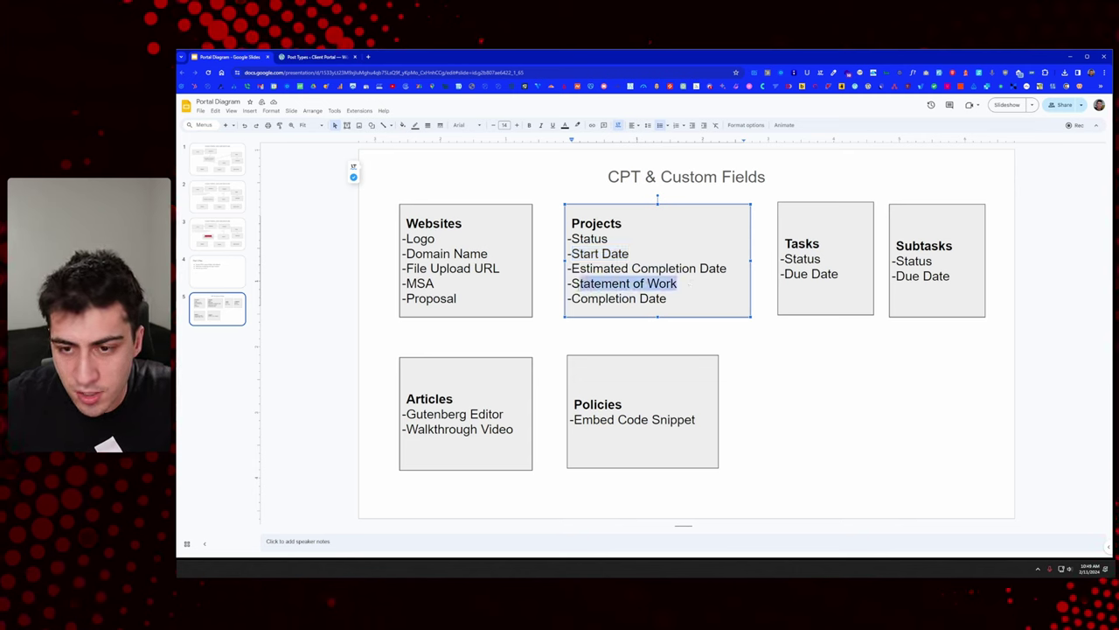
{"action": "left_click_drag", "start_coordinate": [667, 298], "coordinate": [572, 298]}
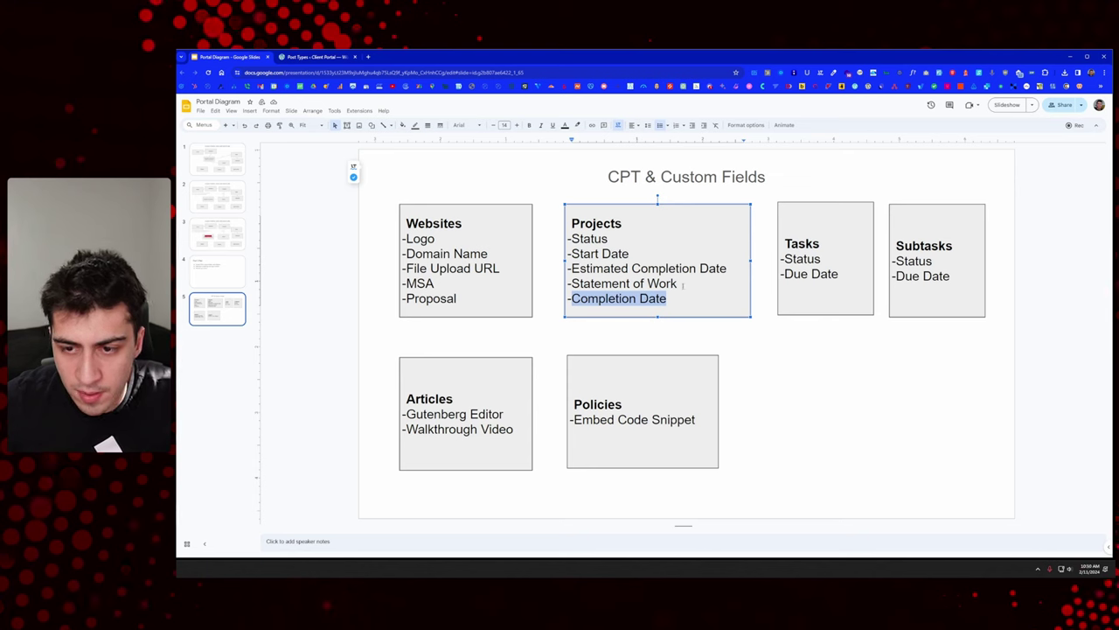
{"action": "left_click_drag", "start_coordinate": [685, 285], "coordinate": [572, 284]}
Step: Return to the Projects post type in WordPress and add a new meta field labelled Statement of Work
{"action": "left_click", "coordinate": [299, 56]}
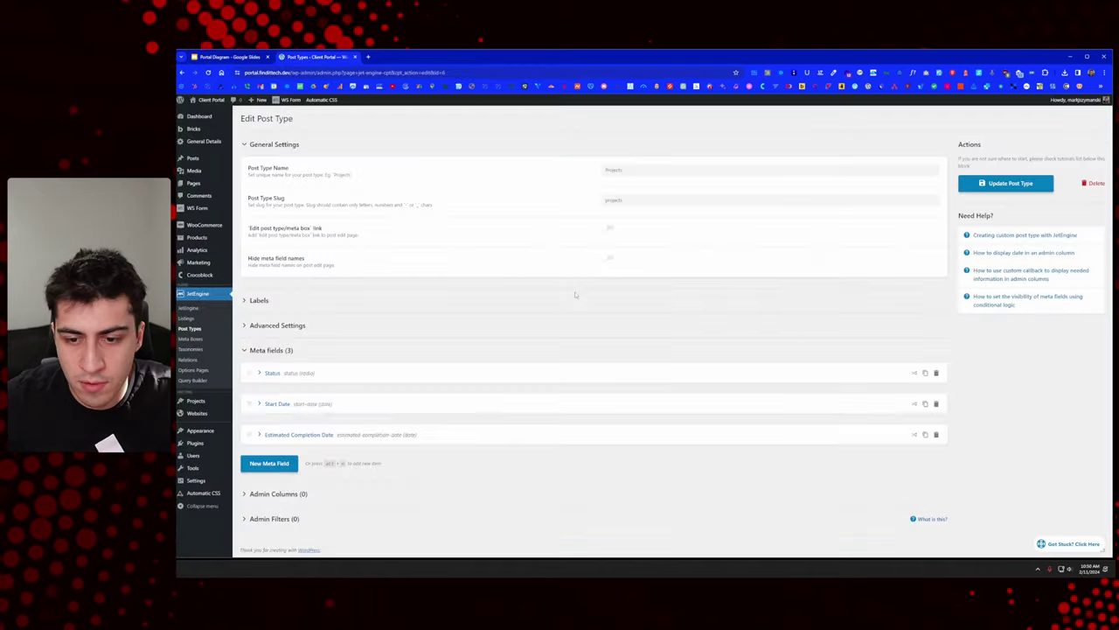
{"action": "left_click", "coordinate": [284, 464]}
{"action": "scroll", "coordinate": [284, 468], "scroll_direction": "down", "scroll_amount": 2}
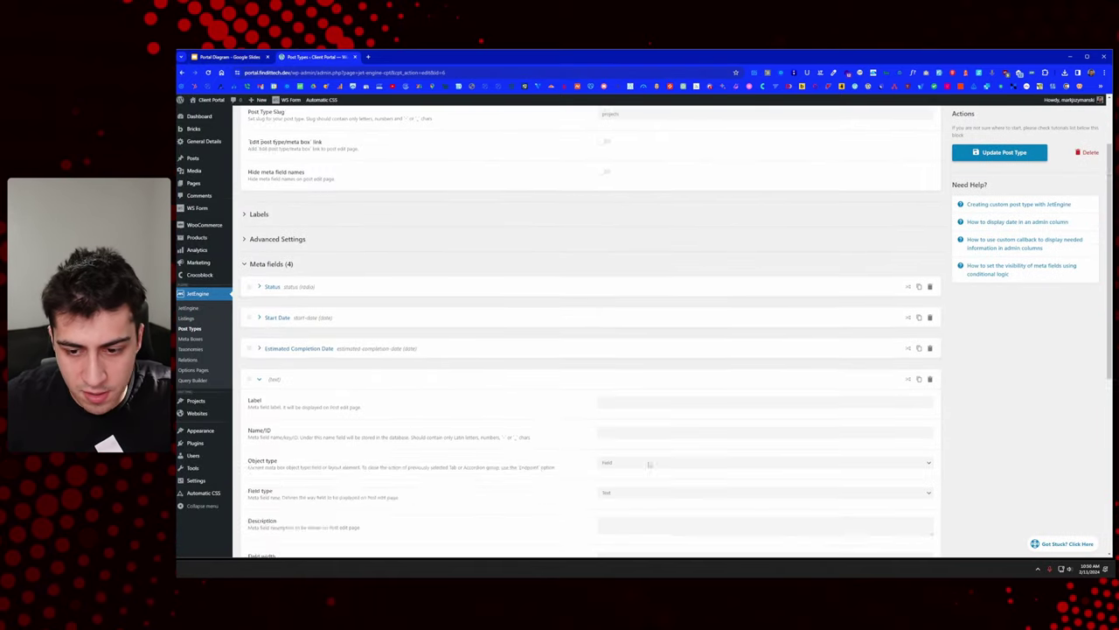
{"action": "left_click", "coordinate": [648, 343]}
{"action": "type", "text": "Statement of Work"}
{"action": "key", "text": "Tab"}
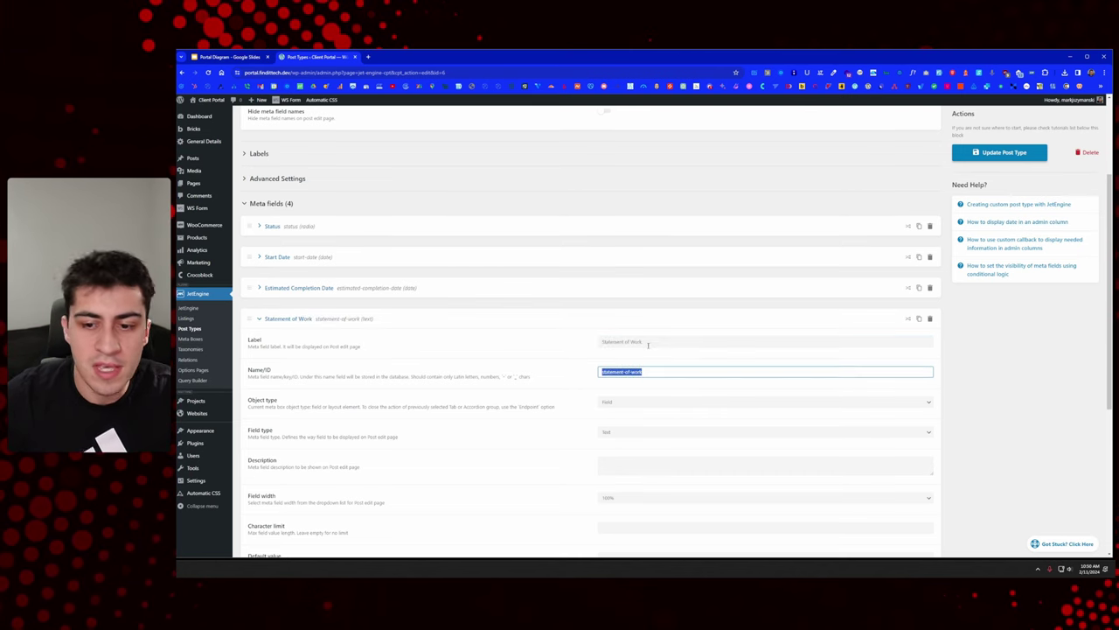
{"action": "left_click", "coordinate": [971, 350]}
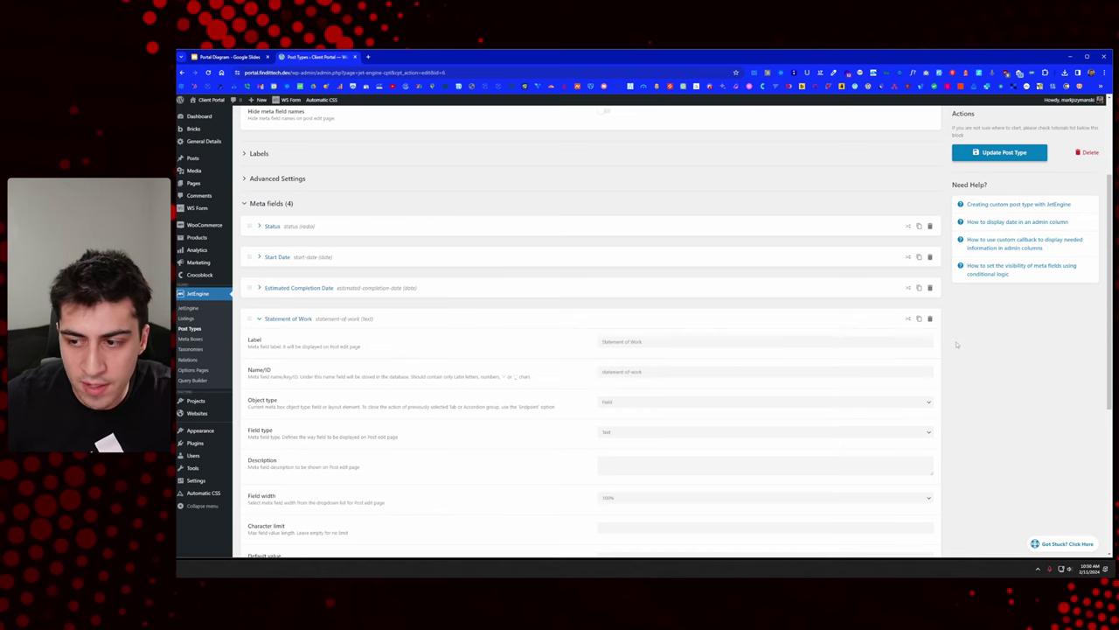
Step: Set the Statement of Work meta field's type to Media and update the Projects post type
{"action": "scroll", "coordinate": [909, 341], "scroll_direction": "down", "scroll_amount": 1}
{"action": "left_click", "coordinate": [641, 358]}
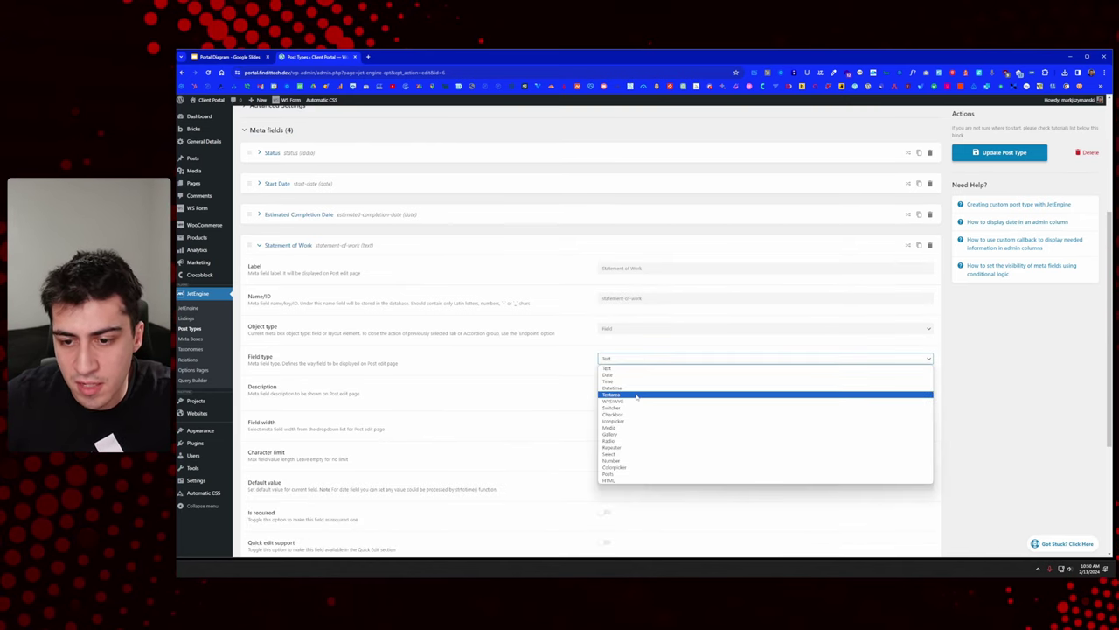
{"action": "left_click", "coordinate": [634, 427]}
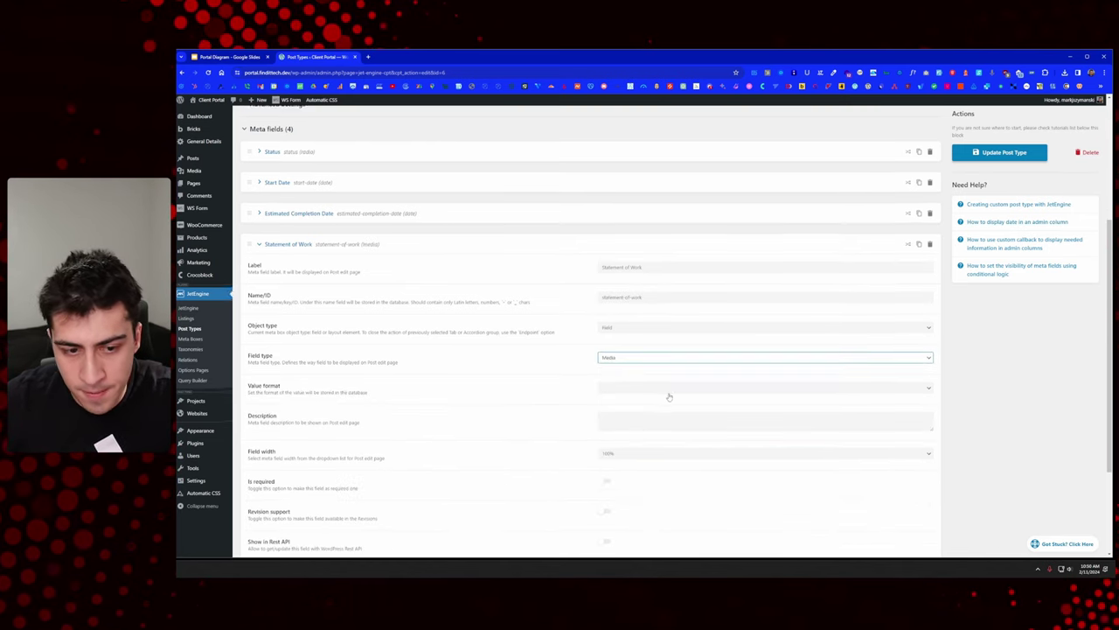
{"action": "scroll", "coordinate": [669, 397], "scroll_direction": "down", "scroll_amount": 1}
{"action": "scroll", "coordinate": [637, 328], "scroll_direction": "down", "scroll_amount": 1}
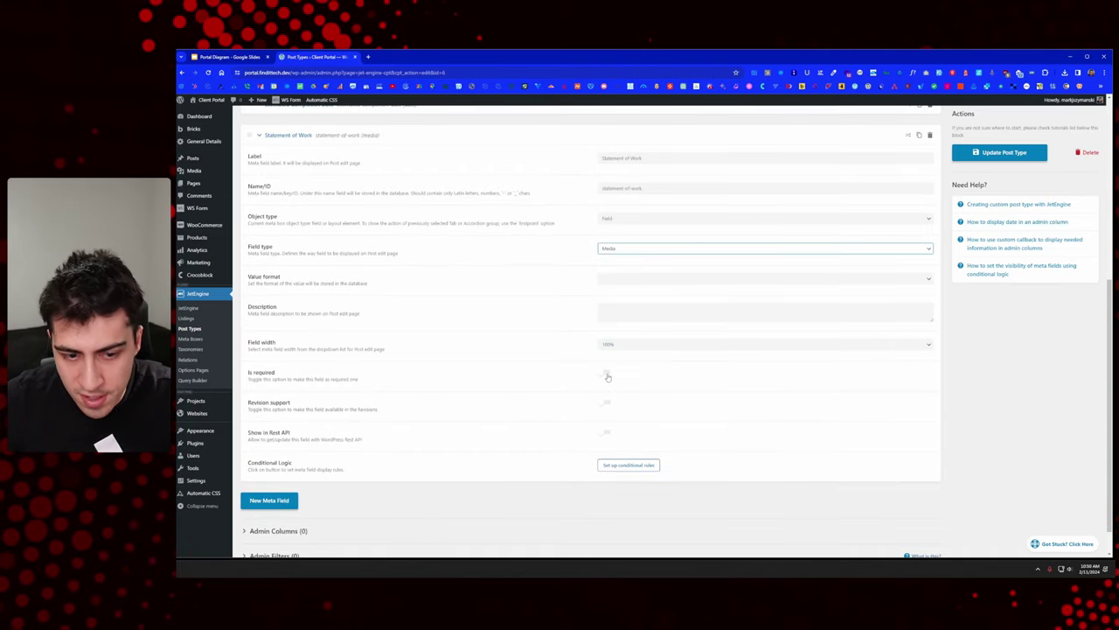
{"action": "scroll", "coordinate": [454, 390], "scroll_direction": "up", "scroll_amount": 1}
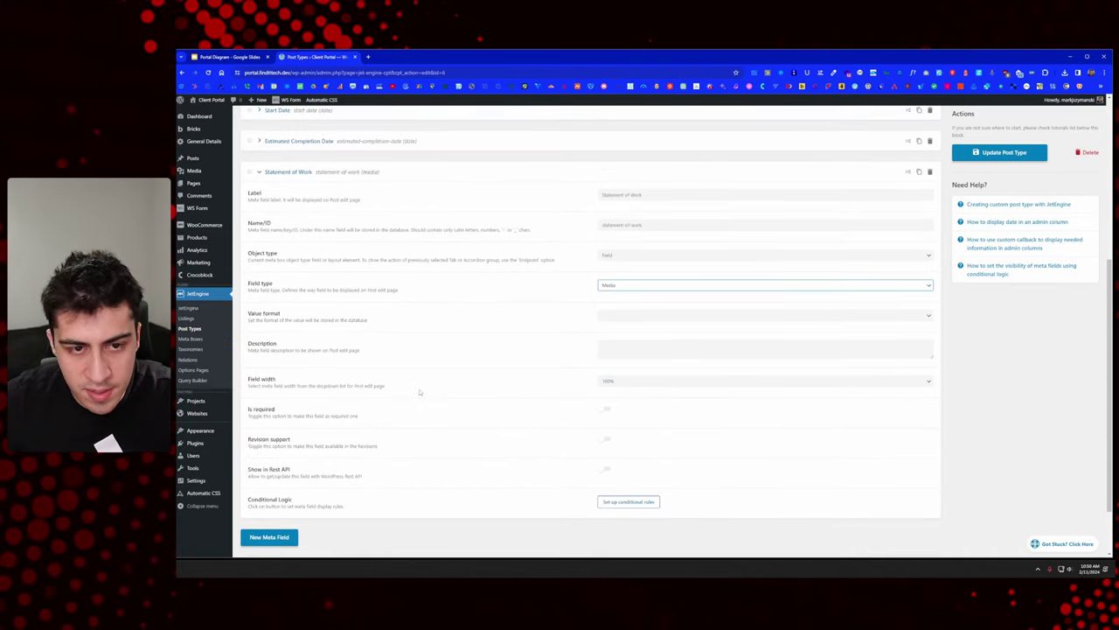
{"action": "left_click", "coordinate": [259, 173]}
{"action": "left_click", "coordinate": [1004, 155]}
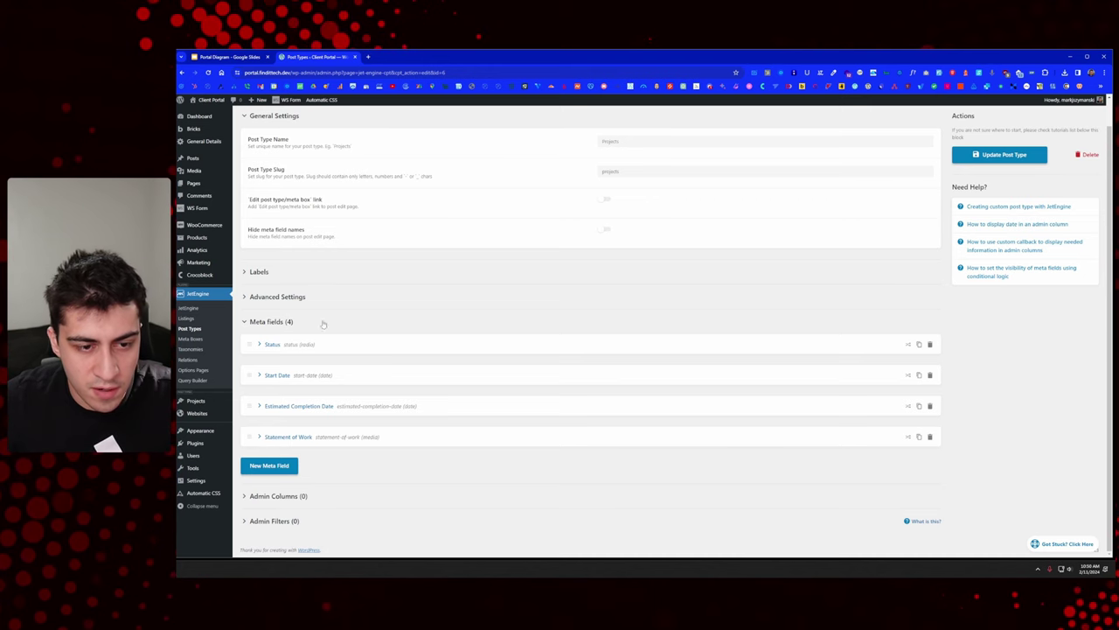
Step: Open the Projects list in a new browser tab and start a new project titled "Project 1"
{"action": "mouse_move", "coordinate": [198, 401]}
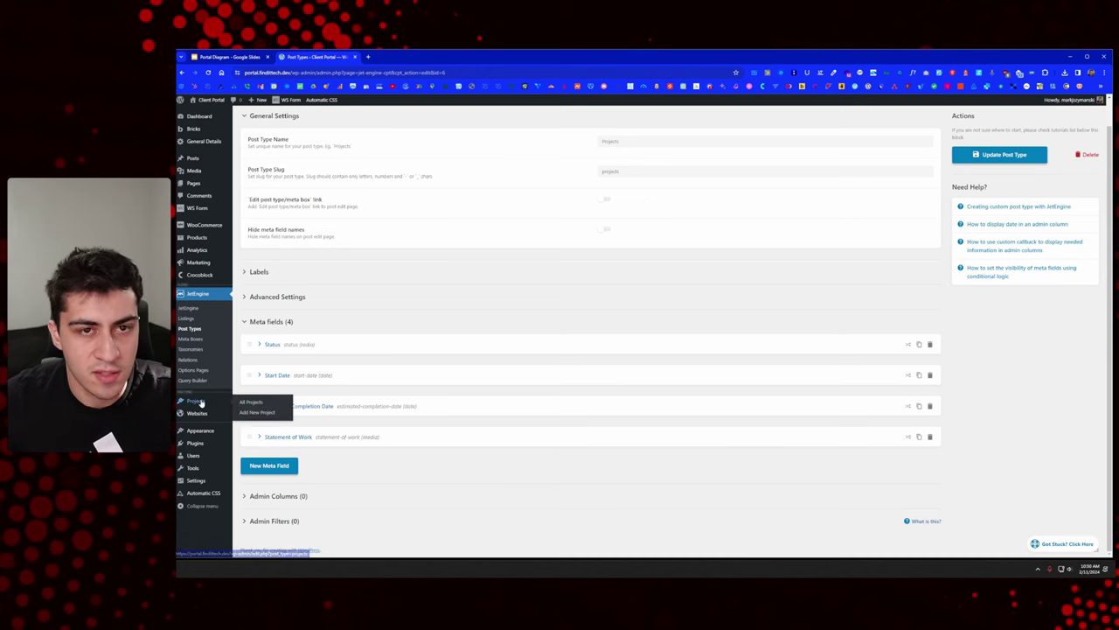
{"action": "middle_click", "coordinate": [238, 401]}
{"action": "key", "text": "ctrl+Tab"}
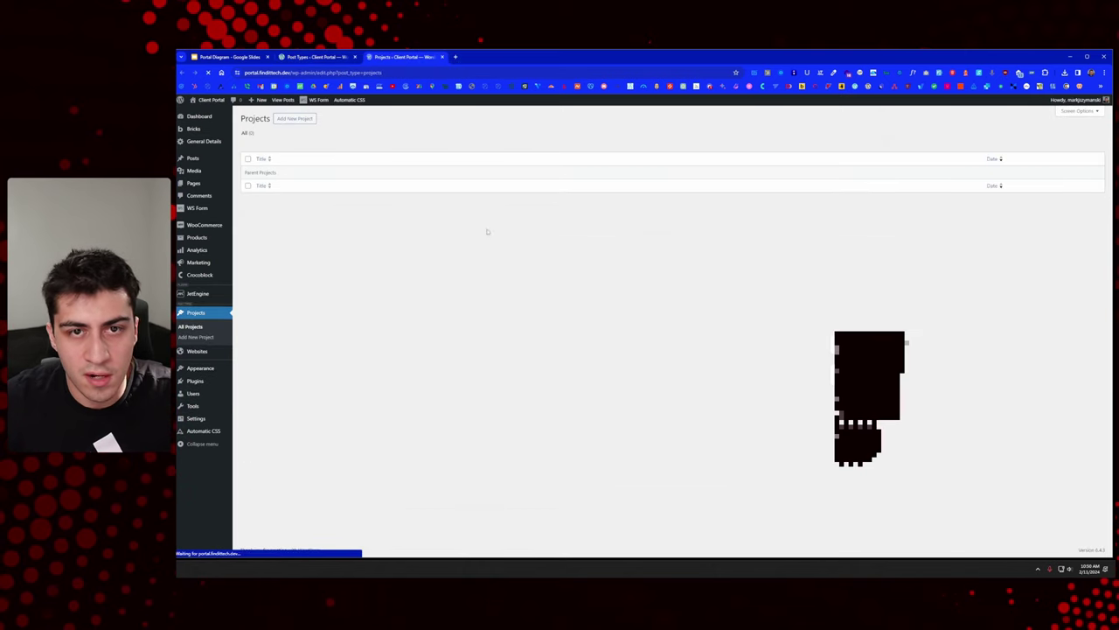
{"action": "left_click", "coordinate": [295, 119]}
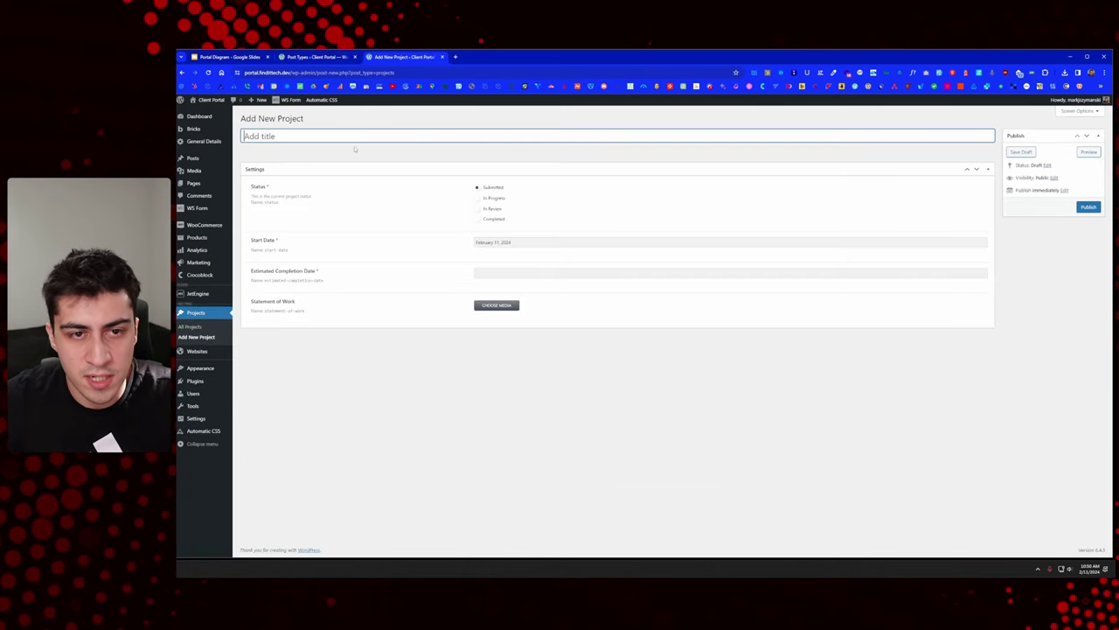
{"action": "type", "text": "Project 1"}
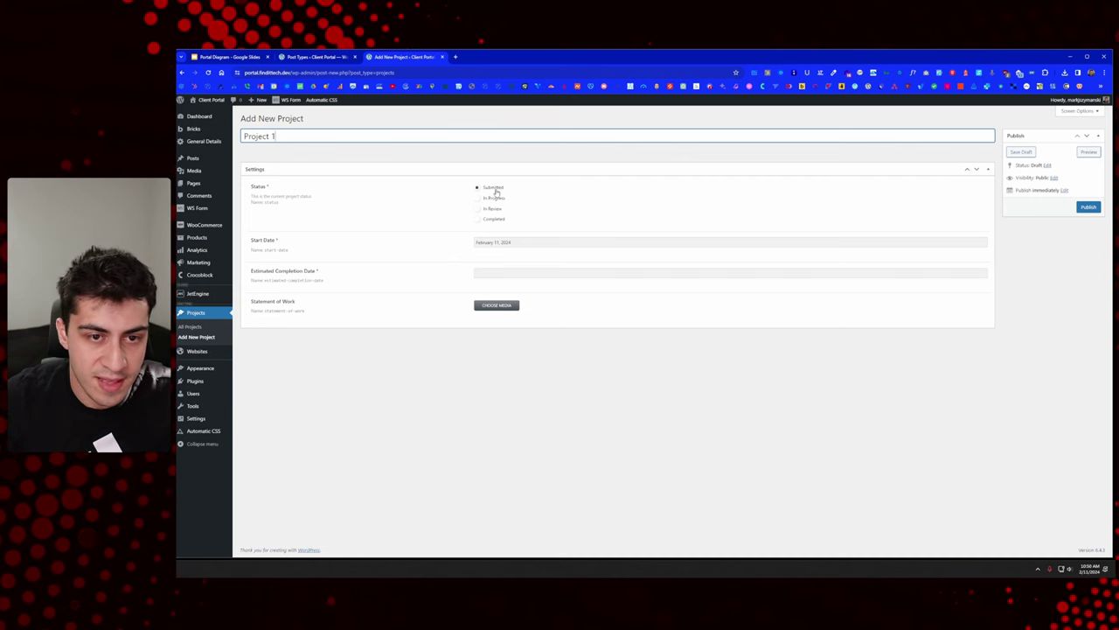
Step: Review Project 1's status and start date fields, and set its estimated completion date to February 23, 2024
{"action": "left_click_drag", "start_coordinate": [314, 200], "coordinate": [249, 200]}
{"action": "left_click", "coordinate": [298, 210]}
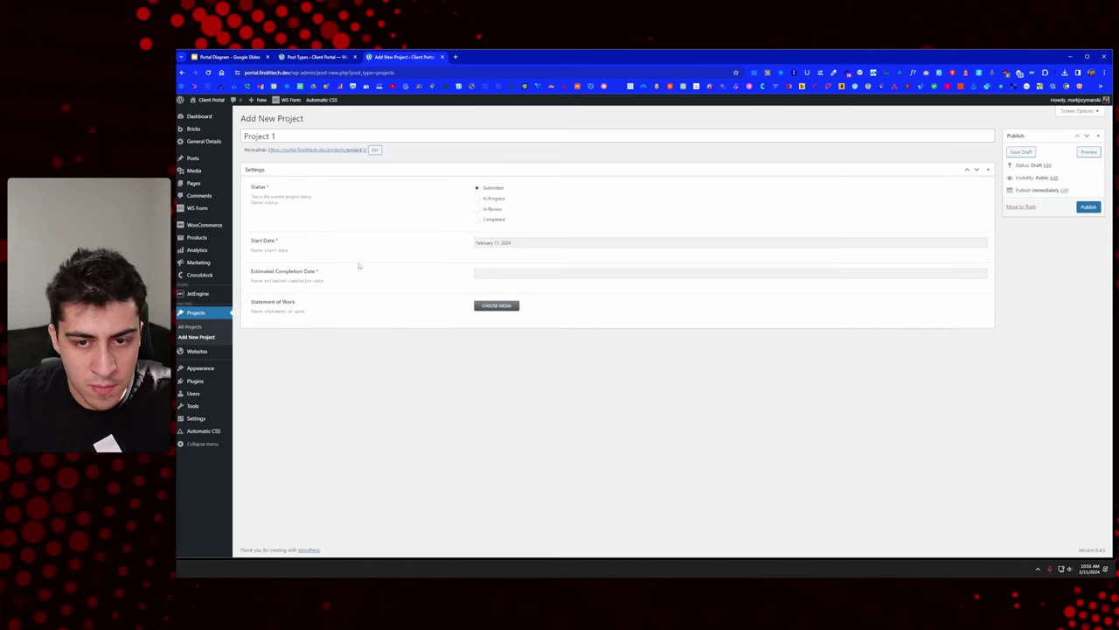
{"action": "left_click_drag", "start_coordinate": [252, 241], "coordinate": [280, 242]}
{"action": "left_click", "coordinate": [326, 251]}
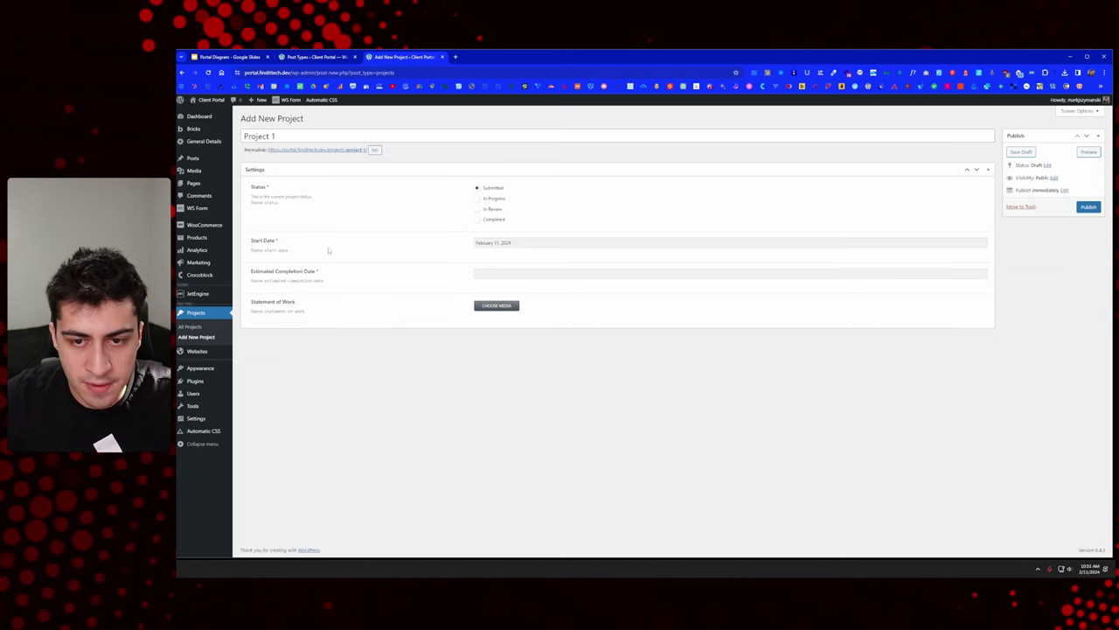
{"action": "left_click", "coordinate": [522, 243]}
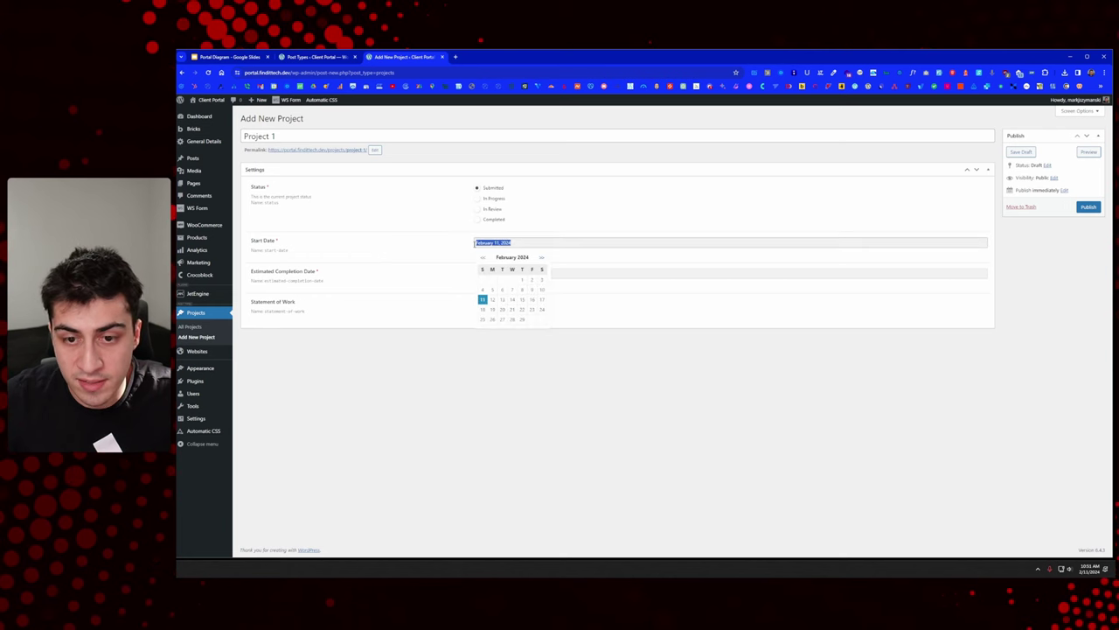
{"action": "left_click", "coordinate": [414, 239]}
{"action": "left_click", "coordinate": [491, 278]}
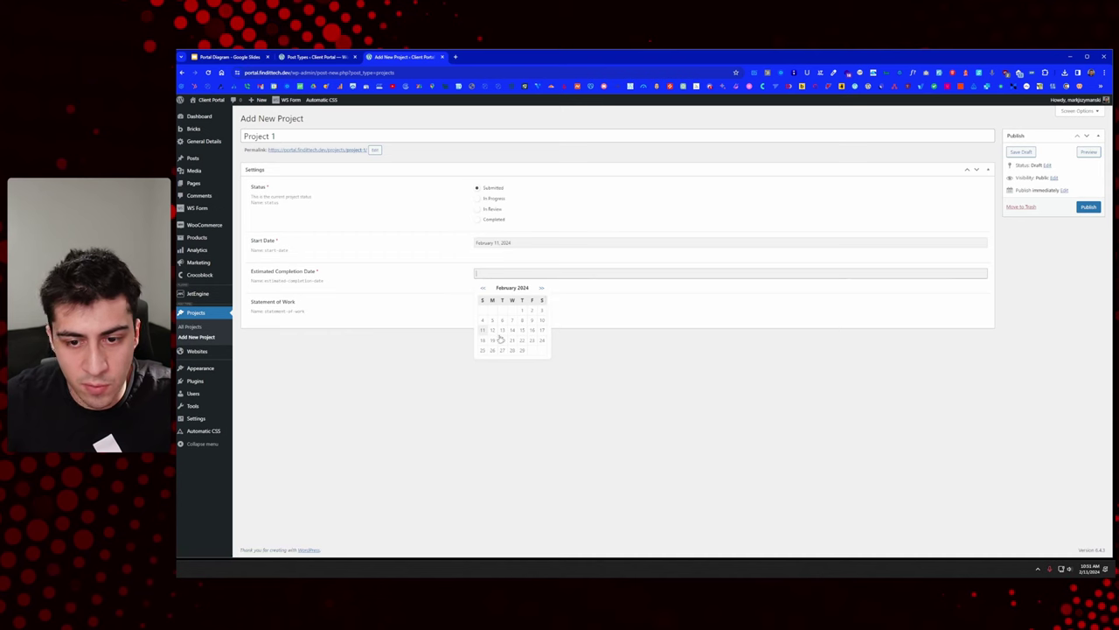
{"action": "left_click", "coordinate": [533, 342]}
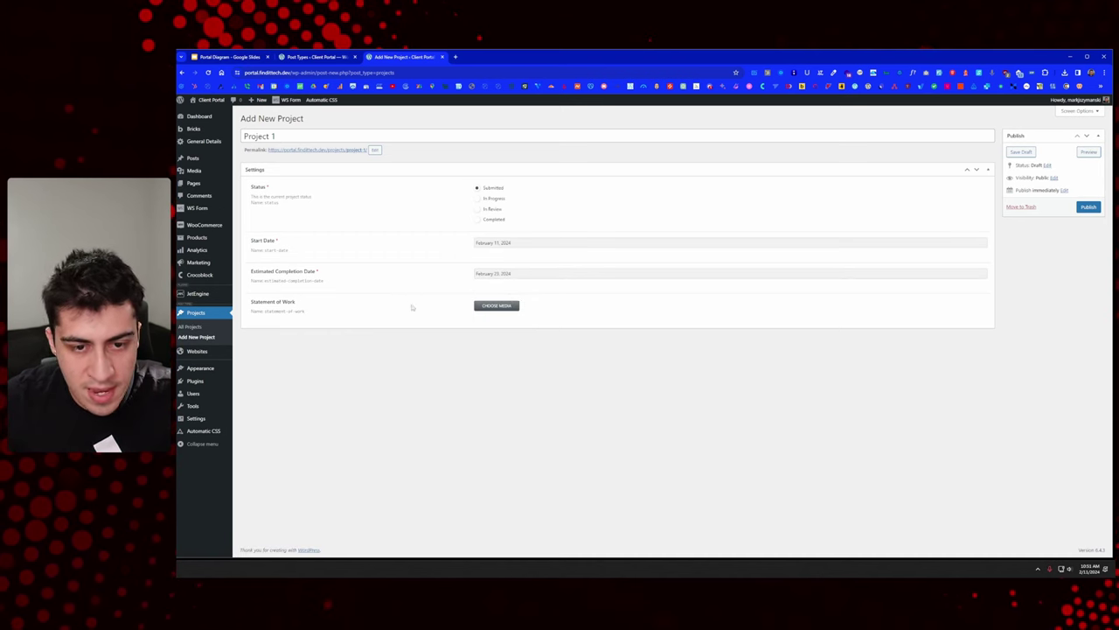
Step: From Project 1's Statement of Work media chooser, create a "Statement of Work" subfolder inside the Documents folder
{"action": "left_click", "coordinate": [486, 305]}
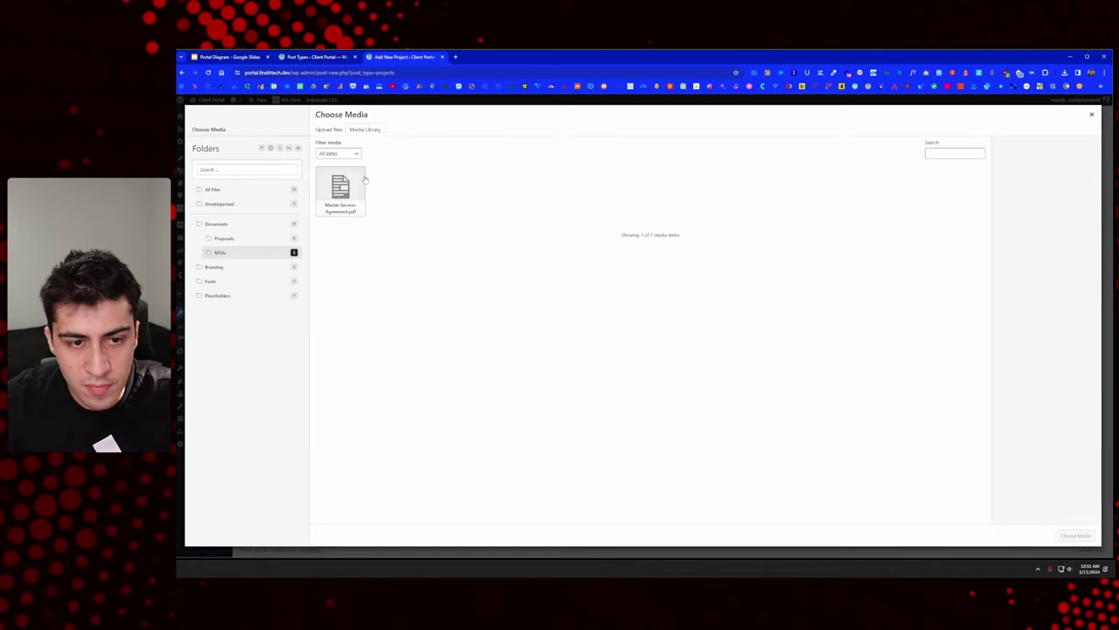
{"action": "right_click", "coordinate": [236, 224]}
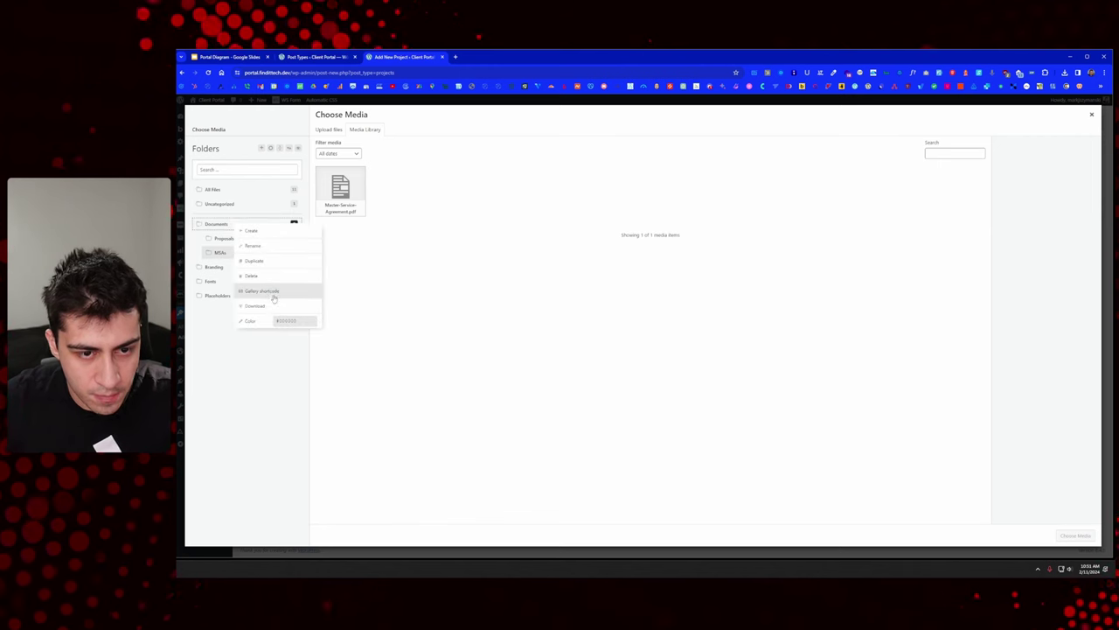
{"action": "left_click", "coordinate": [251, 230]}
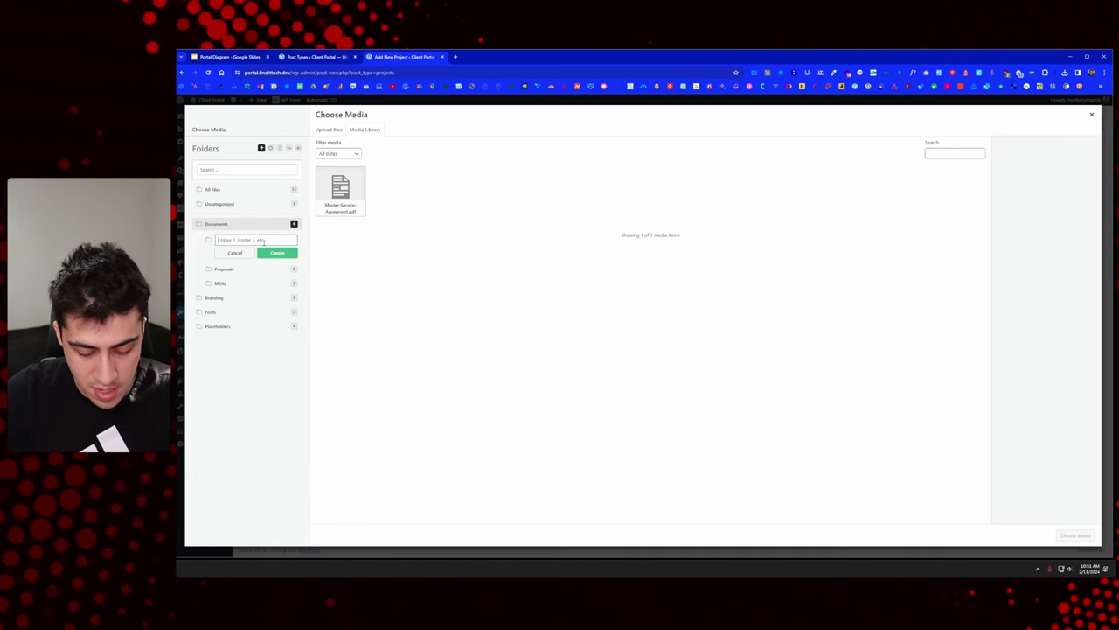
{"action": "type", "text": "Ctateme"}
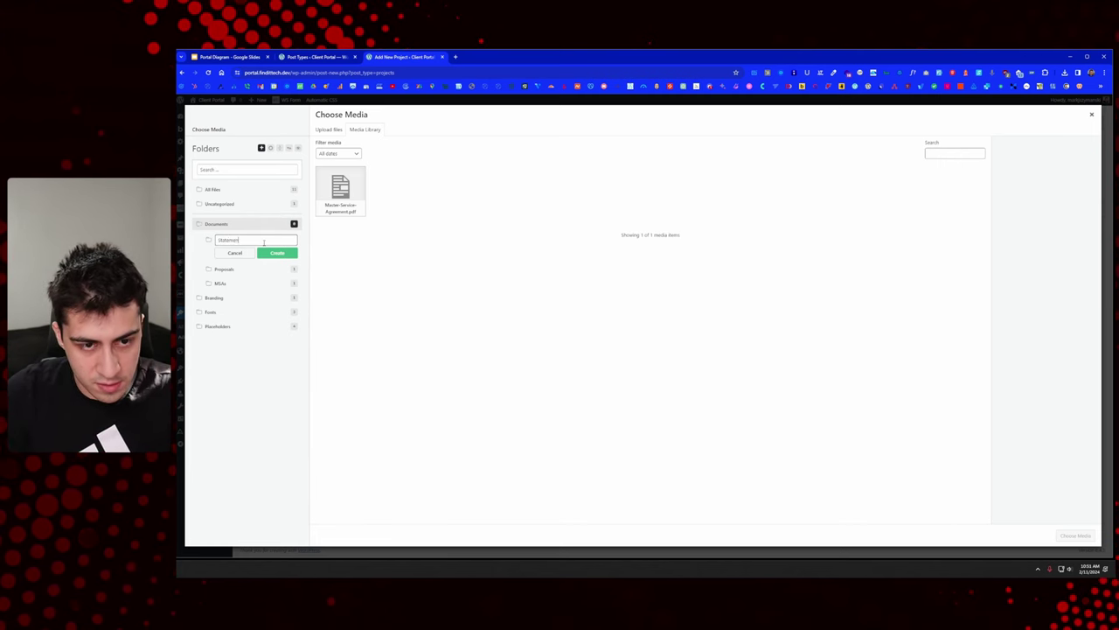
{"action": "type", "text": "nt of Work"}
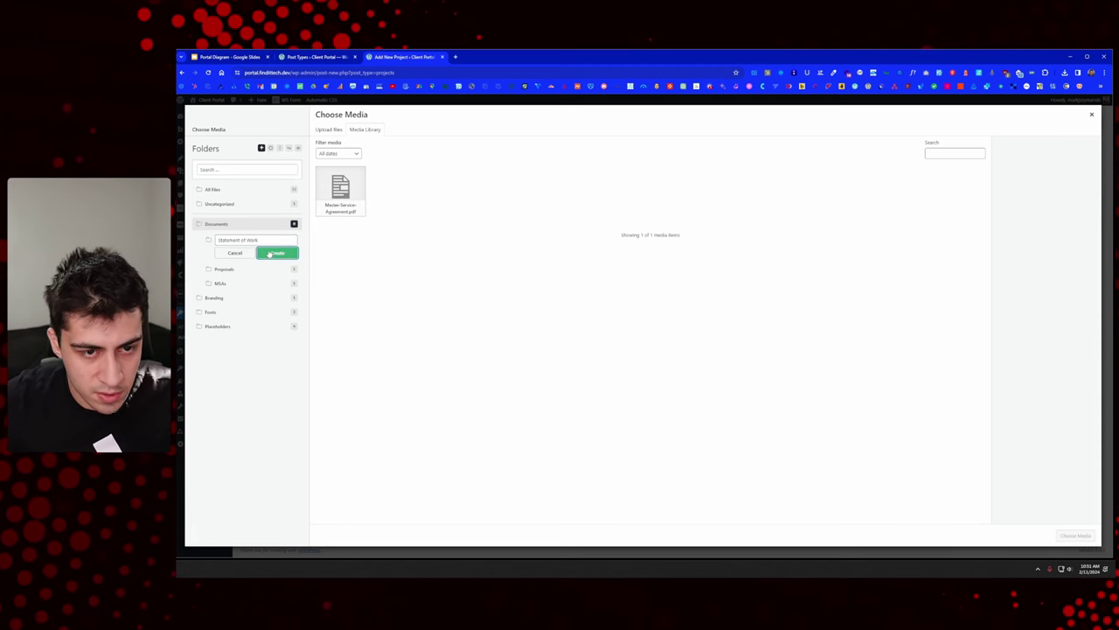
{"action": "left_click", "coordinate": [271, 253]}
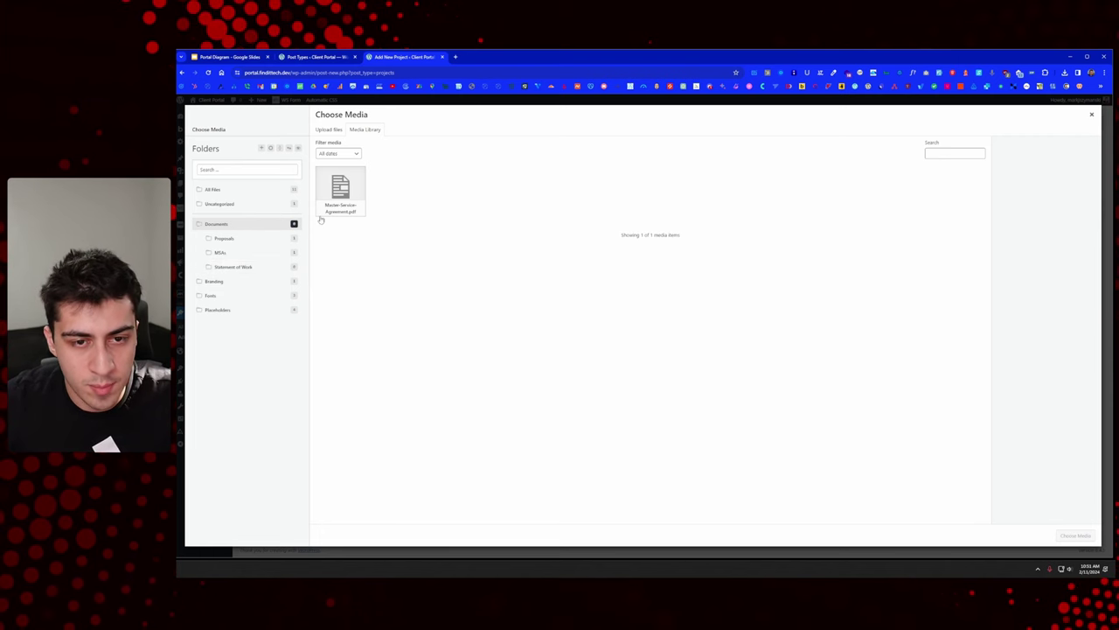
Step: Attach the Digital Services Proposal PDF from the Proposals folder as the Statement of Work and publish Project 1
{"action": "left_click", "coordinate": [253, 239]}
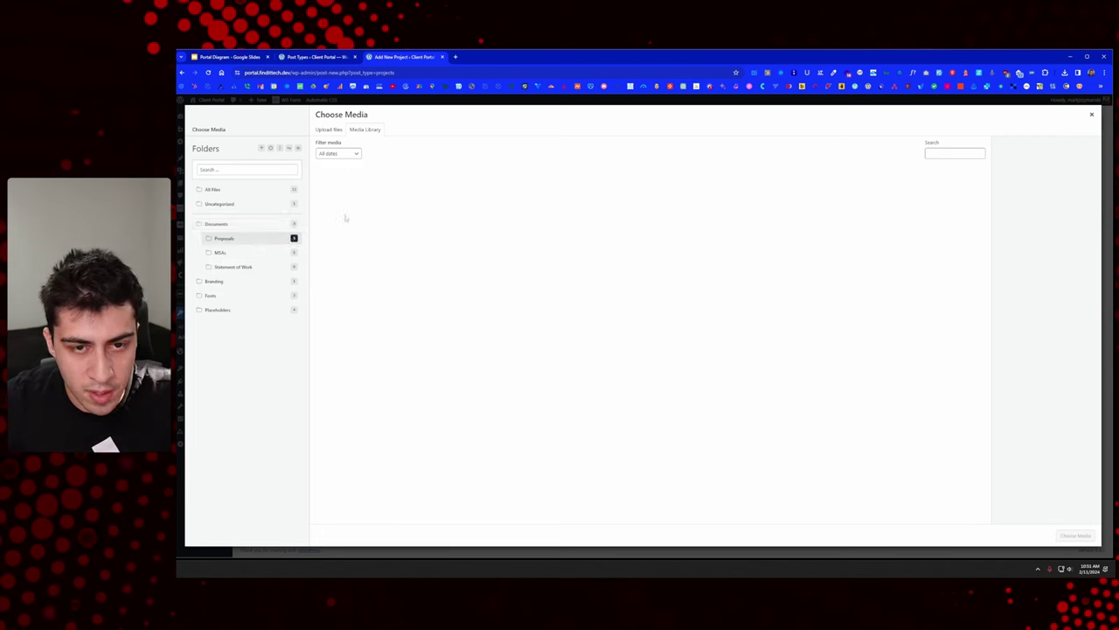
{"action": "left_click", "coordinate": [341, 190]}
{"action": "left_click", "coordinate": [1075, 535]}
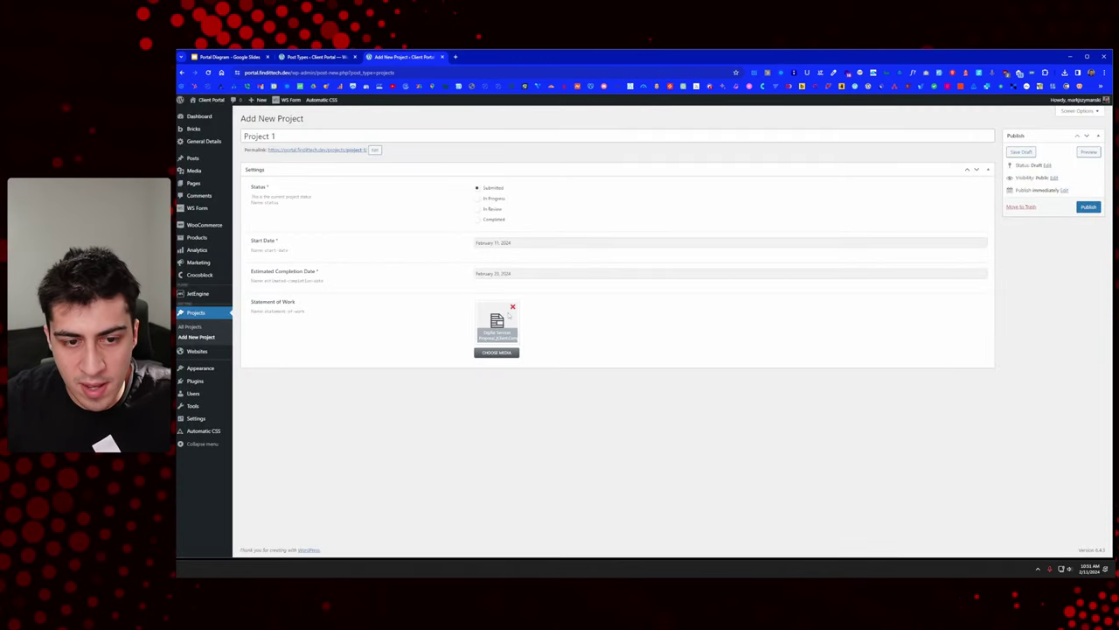
{"action": "left_click", "coordinate": [1089, 208]}
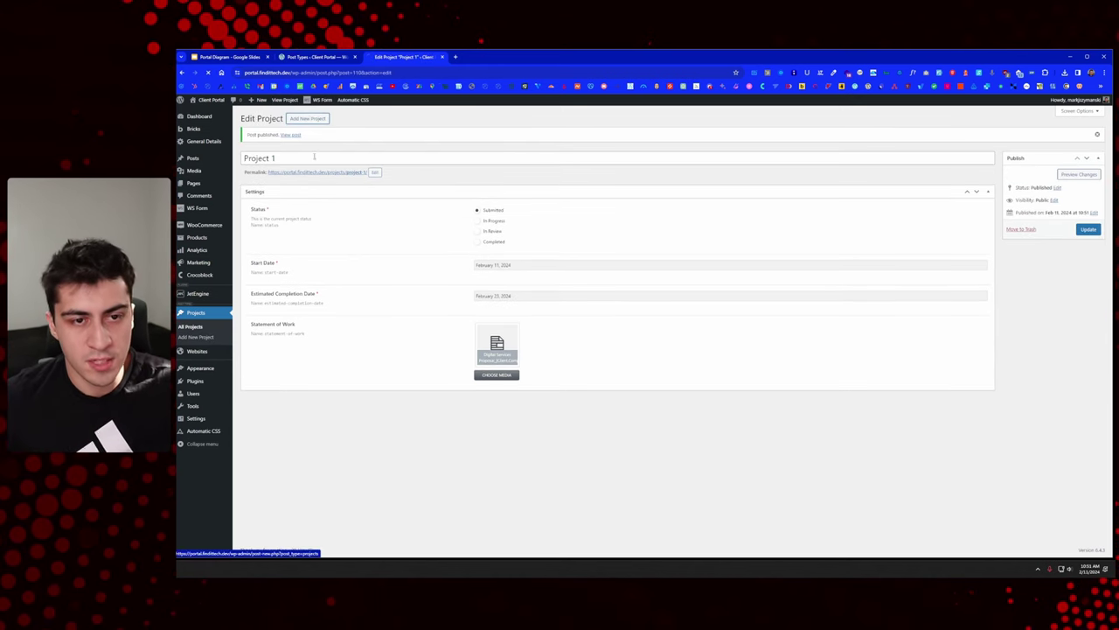
Step: Add a project titled "Project 2" with status In Progress, start date February 8, 2024 and estimated completion date February 28, 2024
{"action": "left_click", "coordinate": [314, 119]}
{"action": "type", "text": "Project 2"}
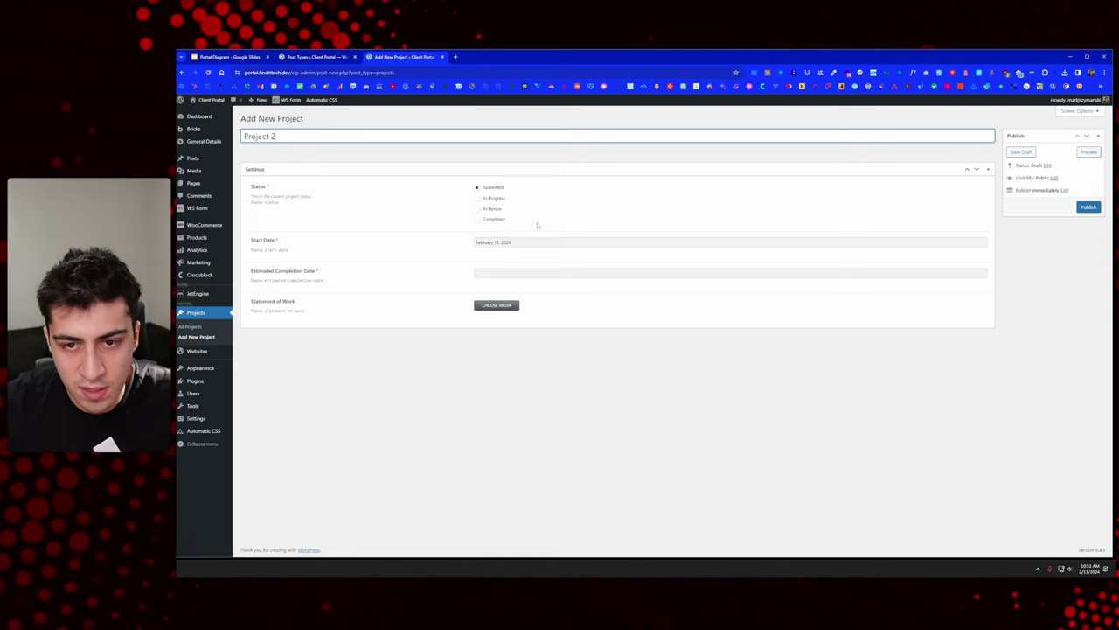
{"action": "left_click", "coordinate": [502, 274]}
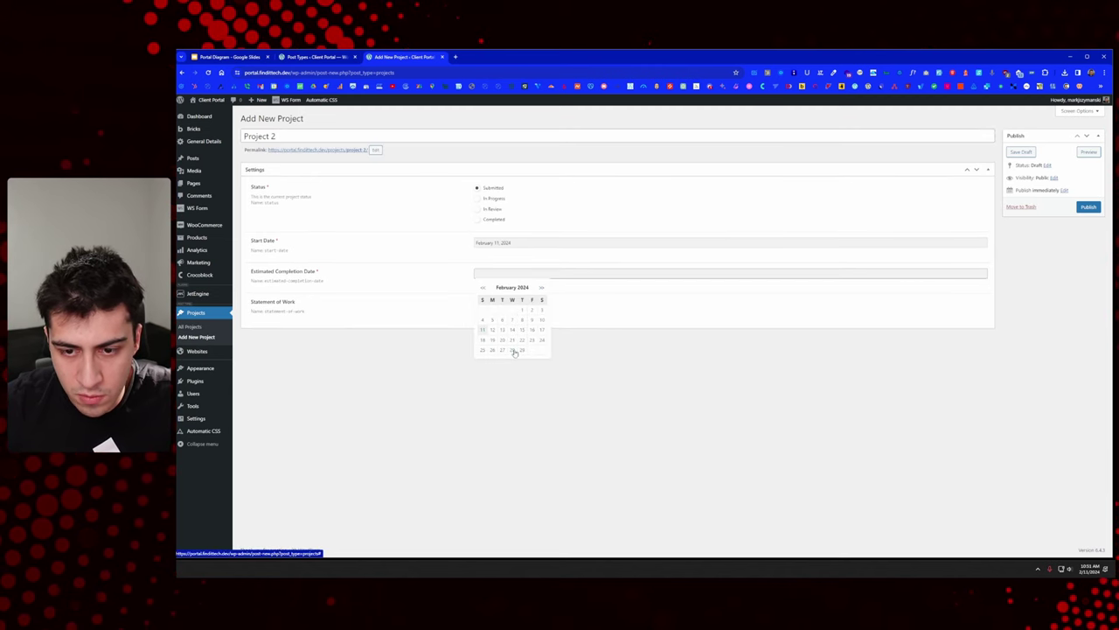
{"action": "left_click", "coordinate": [512, 350]}
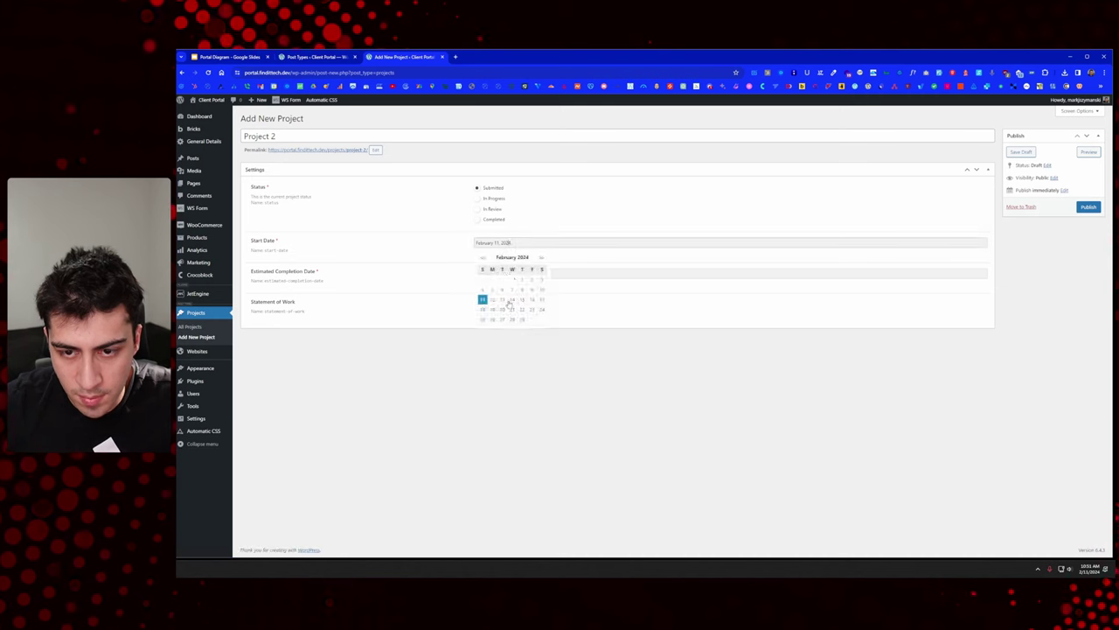
{"action": "left_click", "coordinate": [510, 302]}
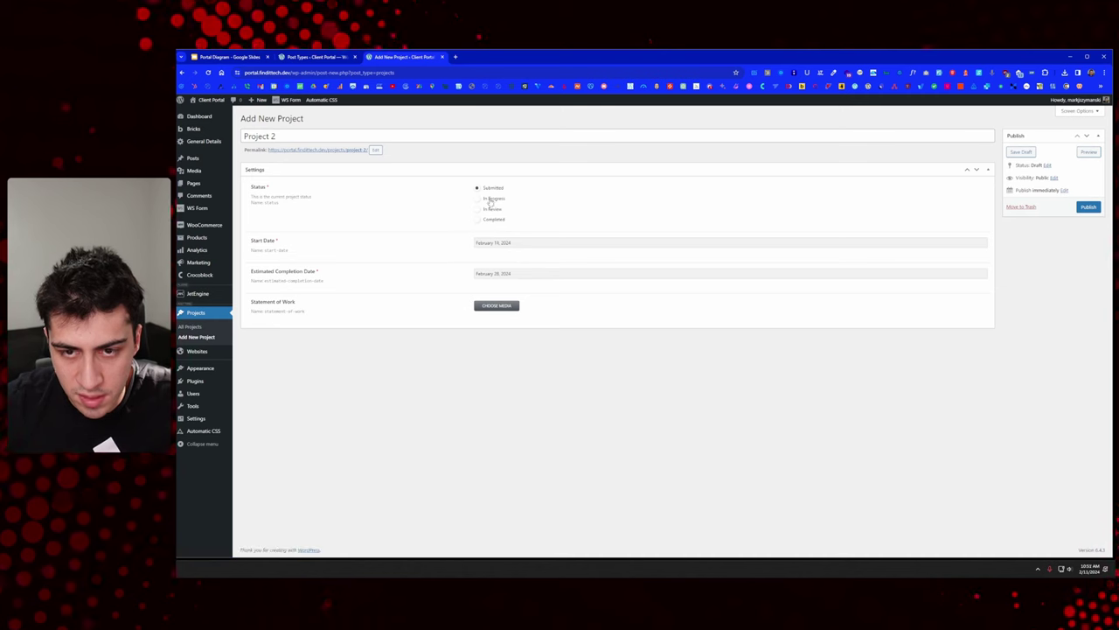
{"action": "left_click", "coordinate": [510, 244]}
{"action": "left_click", "coordinate": [525, 293]}
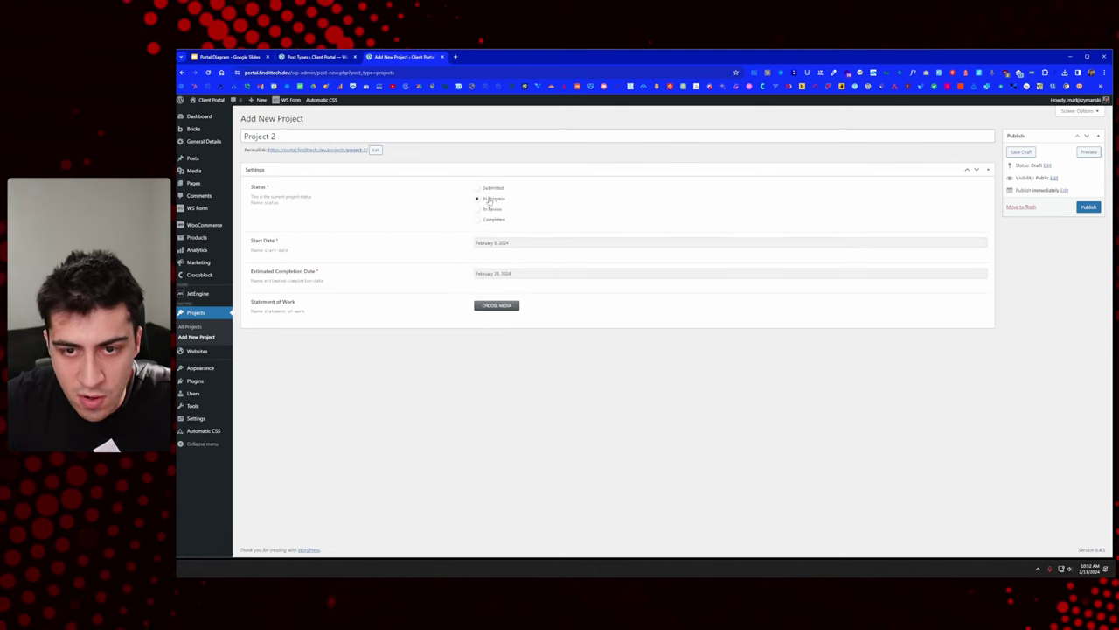
Step: Attach the Digital Services Proposal PDF as Project 2's Statement of Work and publish the project
{"action": "left_click", "coordinate": [496, 305]}
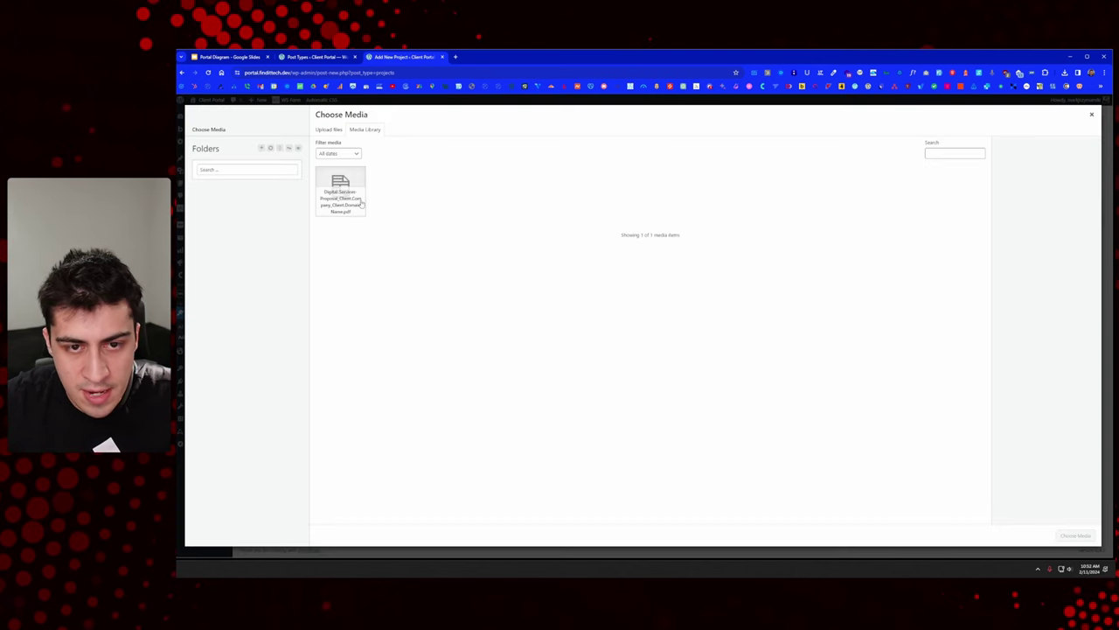
{"action": "left_click", "coordinate": [354, 197]}
{"action": "left_click", "coordinate": [1076, 535]}
{"action": "left_click", "coordinate": [1088, 206]}
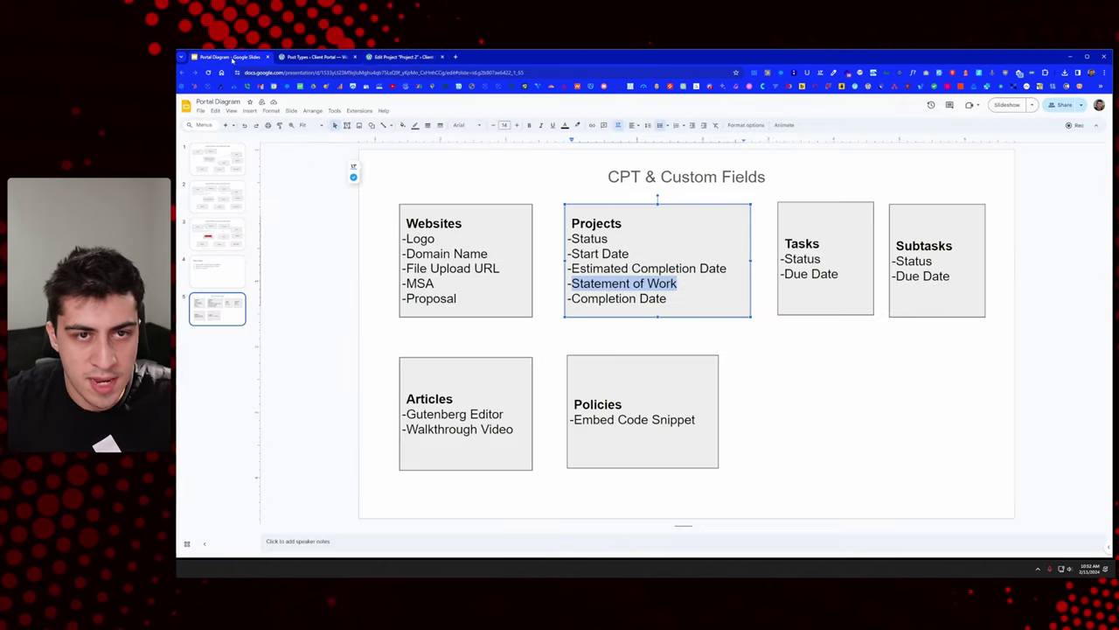
Step: Close the Project 2 editor and compare the CPT & Custom Fields slide in Google Slides with the Projects post type's meta fields
{"action": "key", "text": "ctrl+1"}
{"action": "left_click", "coordinate": [443, 57]}
{"action": "left_click", "coordinate": [818, 183]}
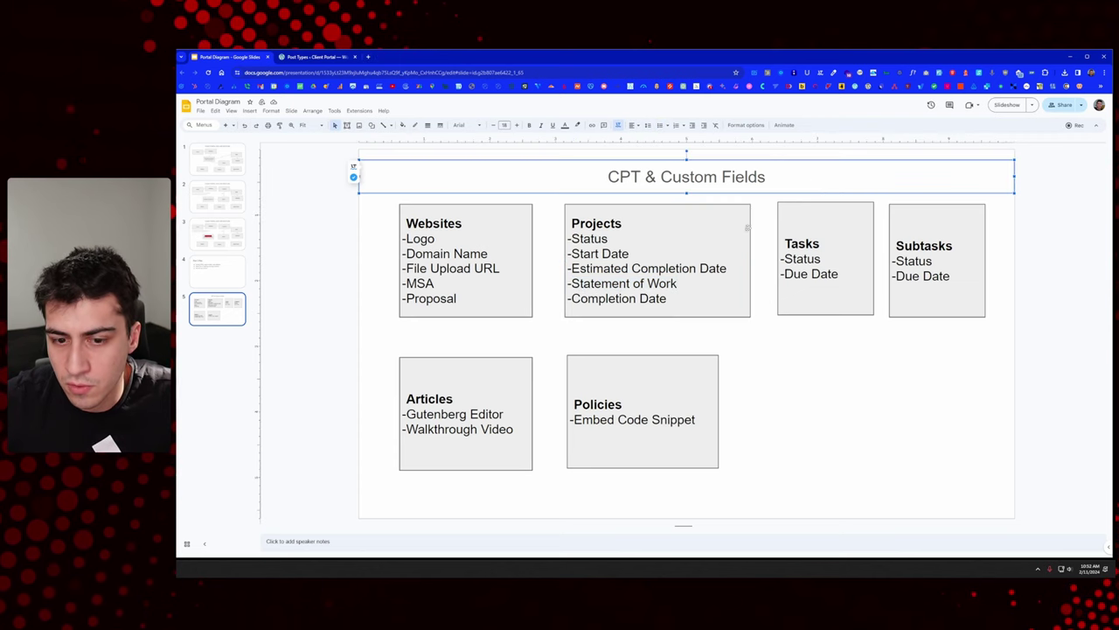
{"action": "left_click", "coordinate": [358, 335]}
{"action": "key", "text": "ctrl+2"}
{"action": "mouse_move", "coordinate": [197, 401]}
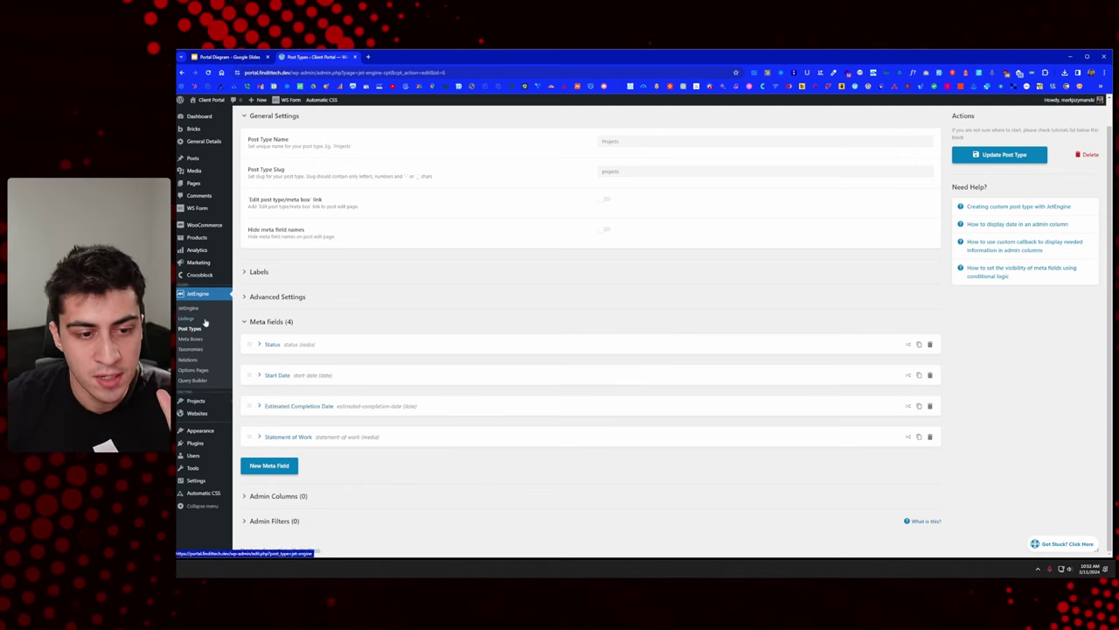
{"action": "left_click", "coordinate": [229, 57]}
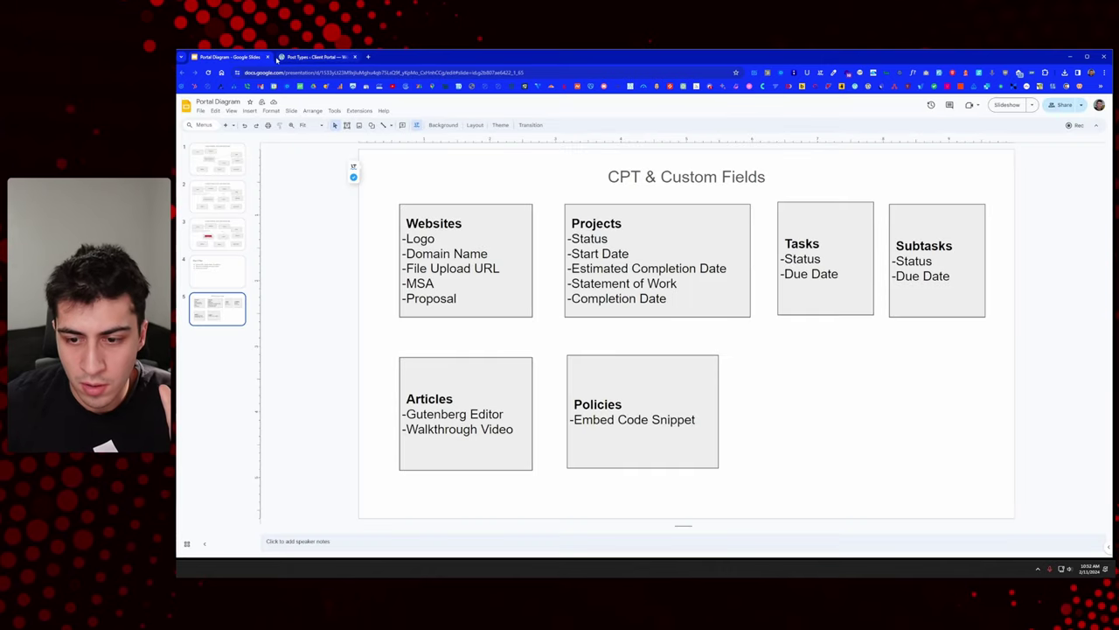
{"action": "left_click", "coordinate": [277, 57]}
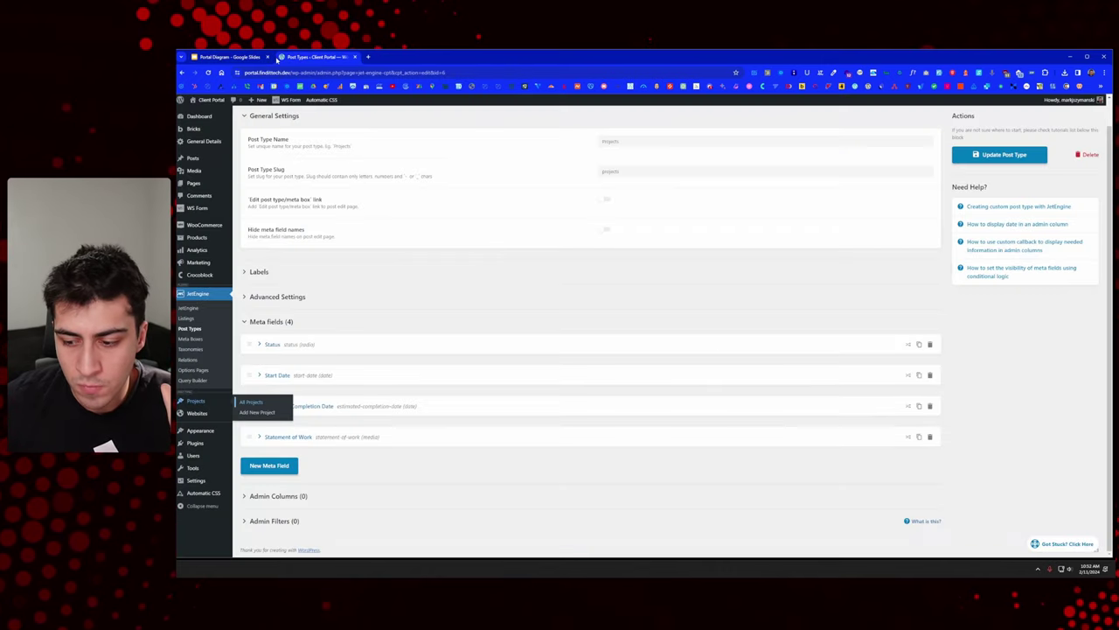
{"action": "left_click", "coordinate": [214, 58]}
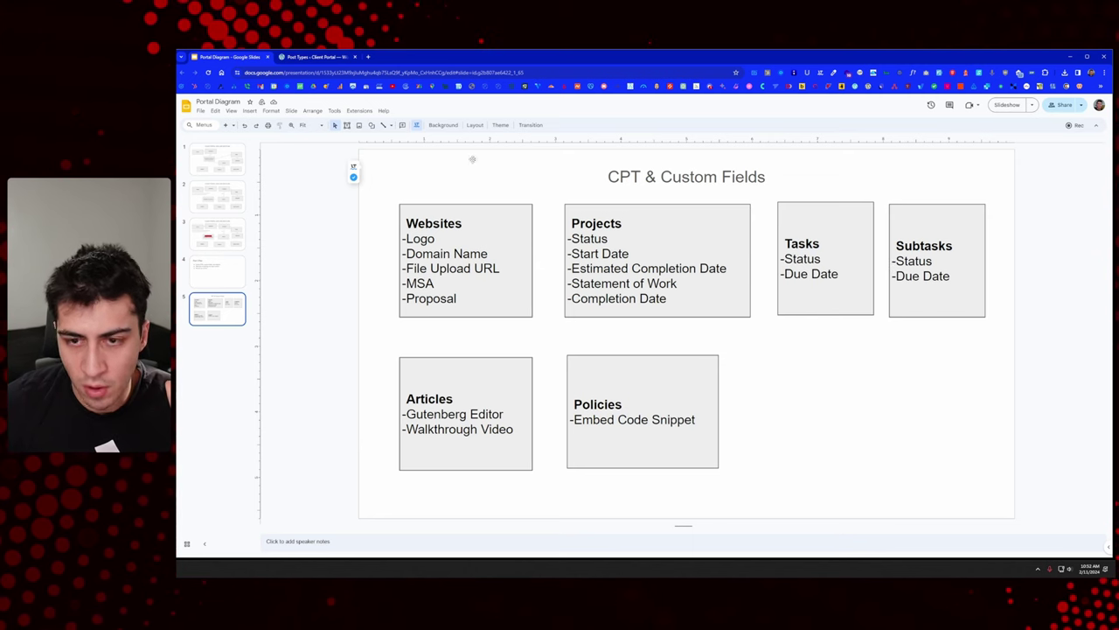
Step: Switch to the WordPress tab and start a new JetEngine post type named "Tasks" with the slug "tasks"
{"action": "key", "text": "ctrl+Tab"}
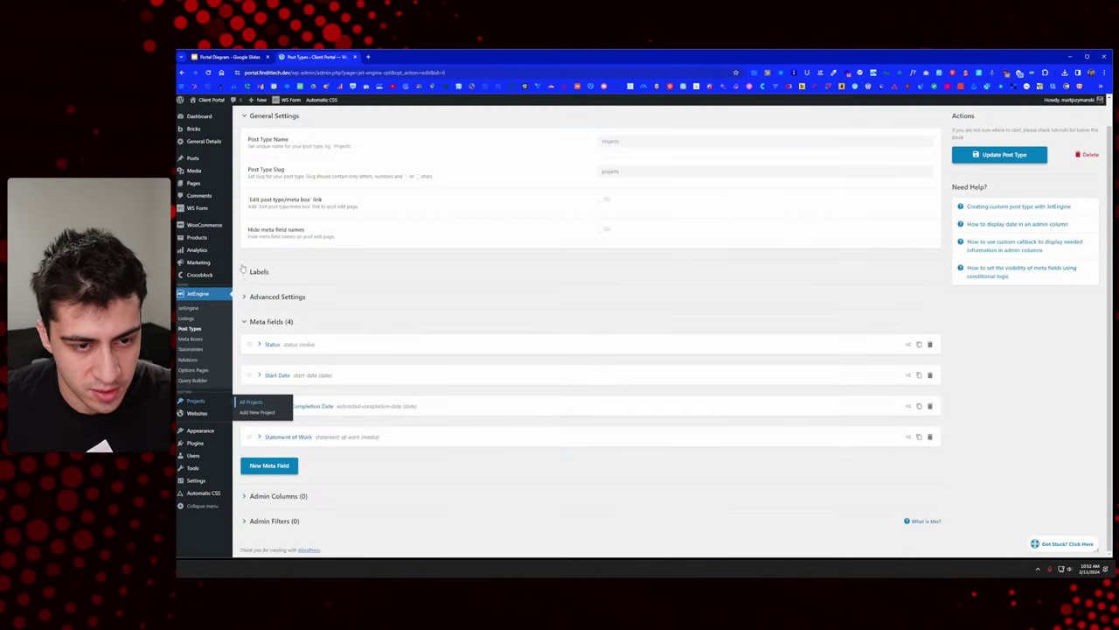
{"action": "scroll", "coordinate": [208, 332], "scroll_direction": "up", "scroll_amount": 1}
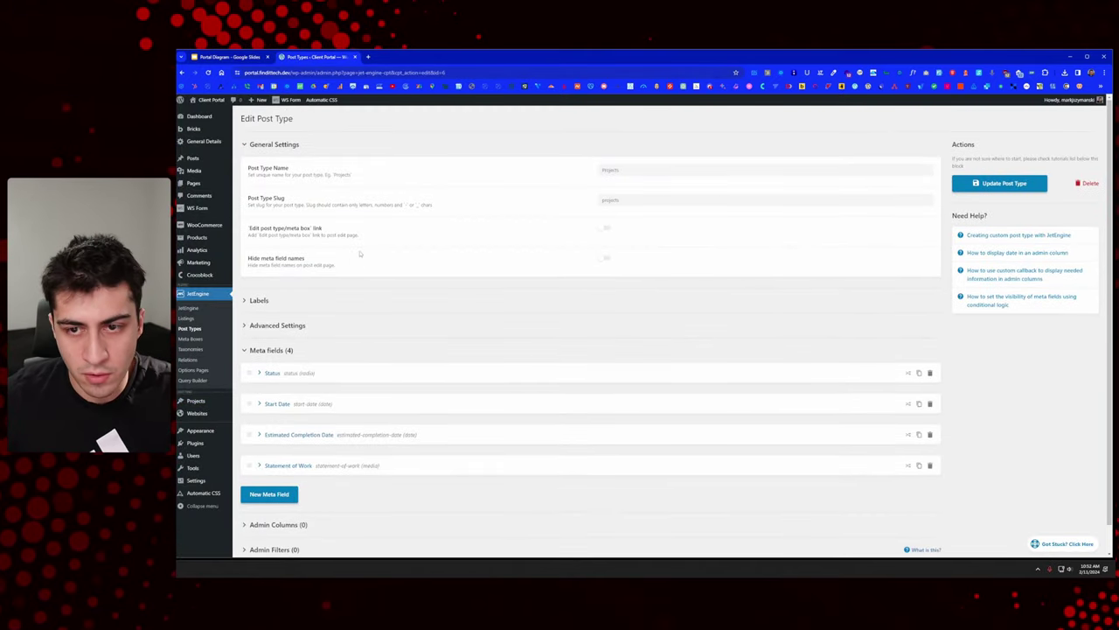
{"action": "left_click", "coordinate": [195, 329]}
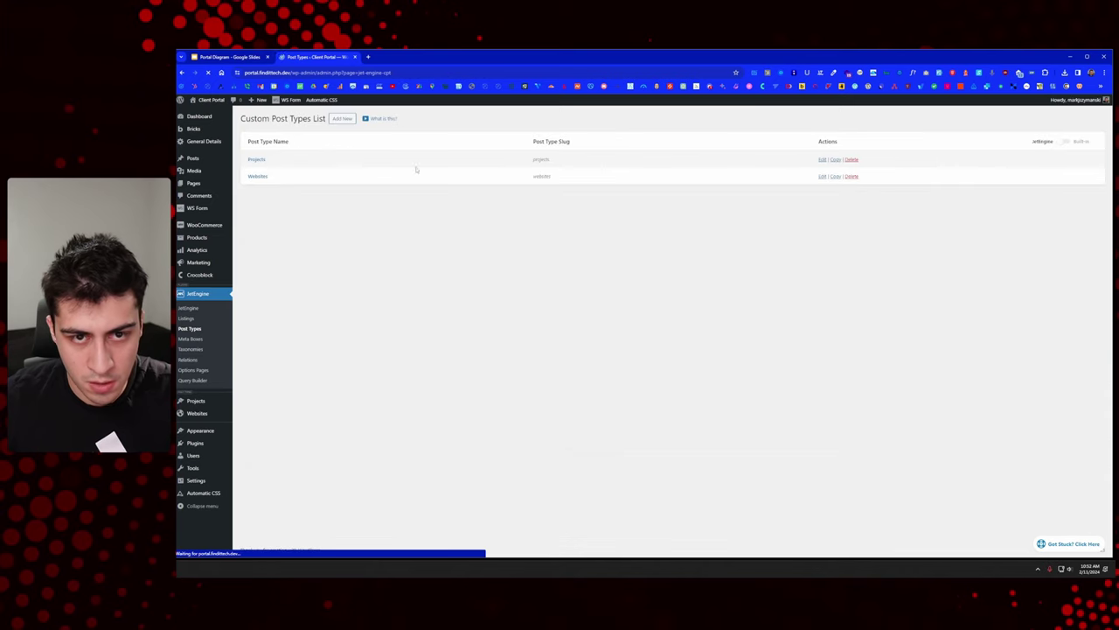
{"action": "left_click", "coordinate": [351, 119]}
{"action": "left_click", "coordinate": [626, 167]}
{"action": "type", "text": "Te"}
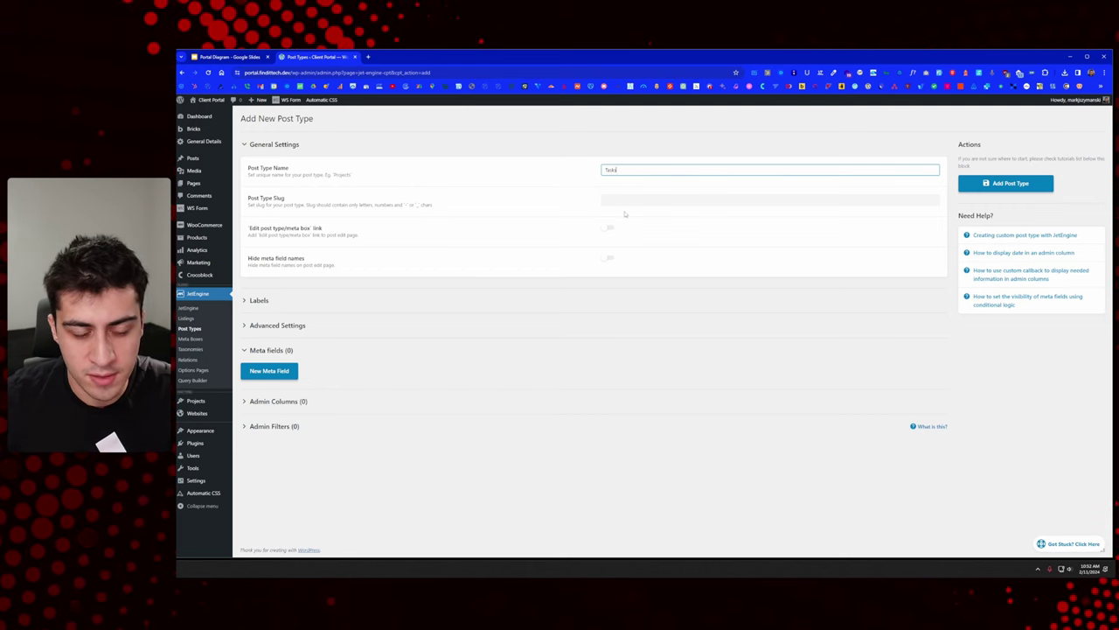
{"action": "key", "text": "Tab"}
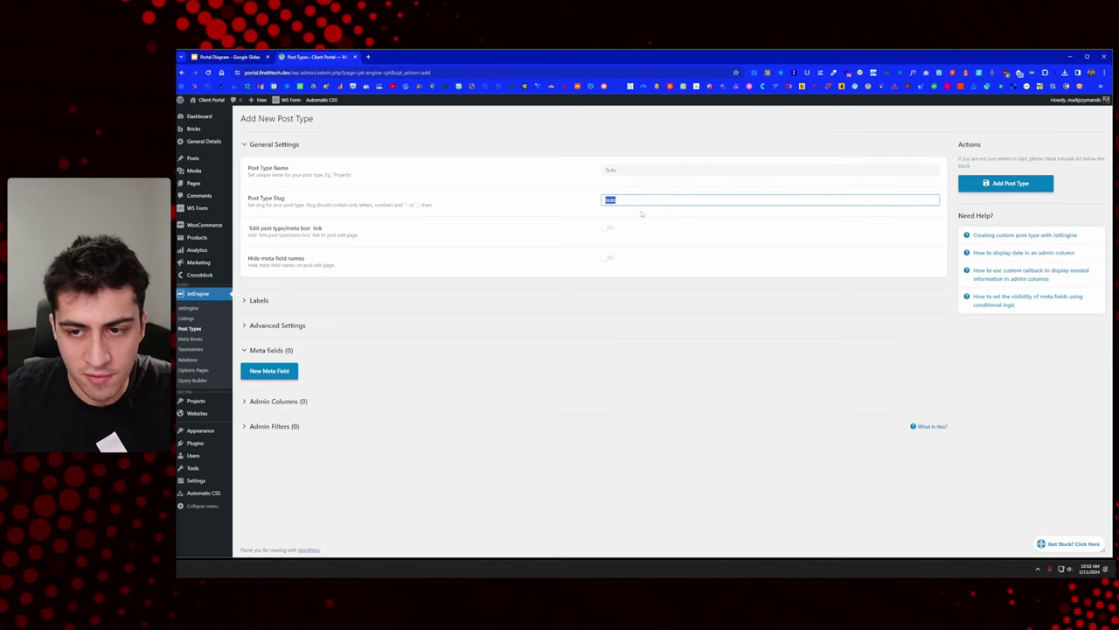
Step: Set the singular name label to "Task" and fill the remaining Tasks labels with their generated defaults
{"action": "left_click", "coordinate": [285, 298]}
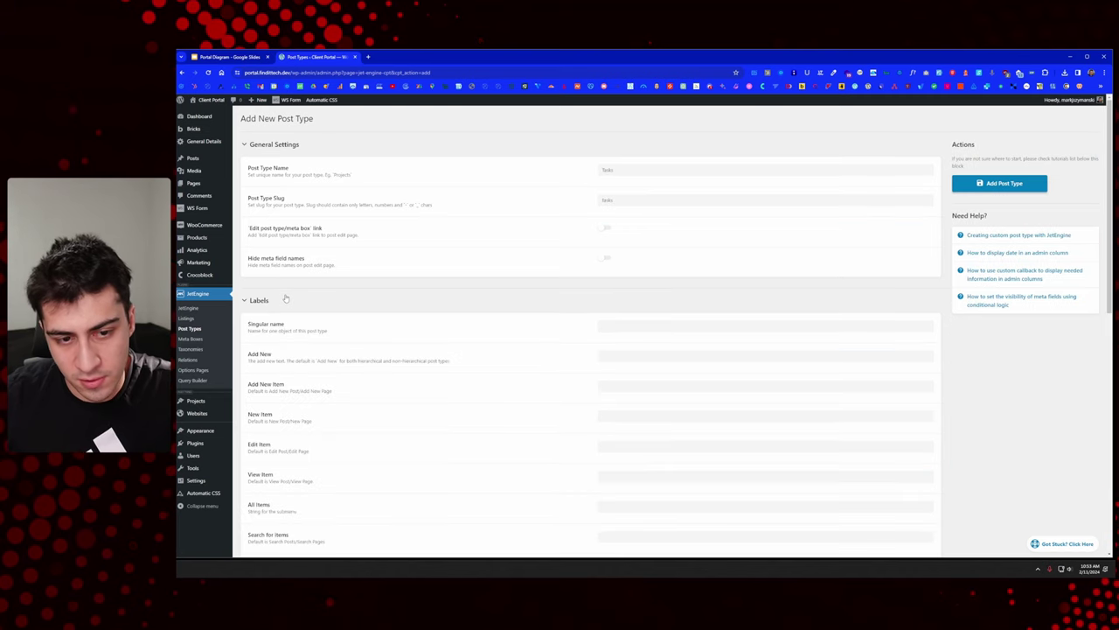
{"action": "left_click", "coordinate": [654, 331]}
{"action": "key", "text": "Tab"}
{"action": "key", "text": "Tab"}
{"action": "key", "text": "Tab"}
{"action": "key", "text": "Tab"}
{"action": "key", "text": "Tab"}
{"action": "key", "text": "Tab"}
{"action": "key", "text": "Tab"}
{"action": "key", "text": "Tab"}
{"action": "key", "text": "Tab"}
{"action": "key", "text": "Tab"}
{"action": "key", "text": "Tab"}
{"action": "key", "text": "Tab"}
{"action": "key", "text": "Tab"}
{"action": "key", "text": "Tab"}
{"action": "key", "text": "Tab"}
{"action": "key", "text": "Tab"}
{"action": "key", "text": "Tab"}
{"action": "key", "text": "Tab"}
{"action": "key", "text": "Tab"}
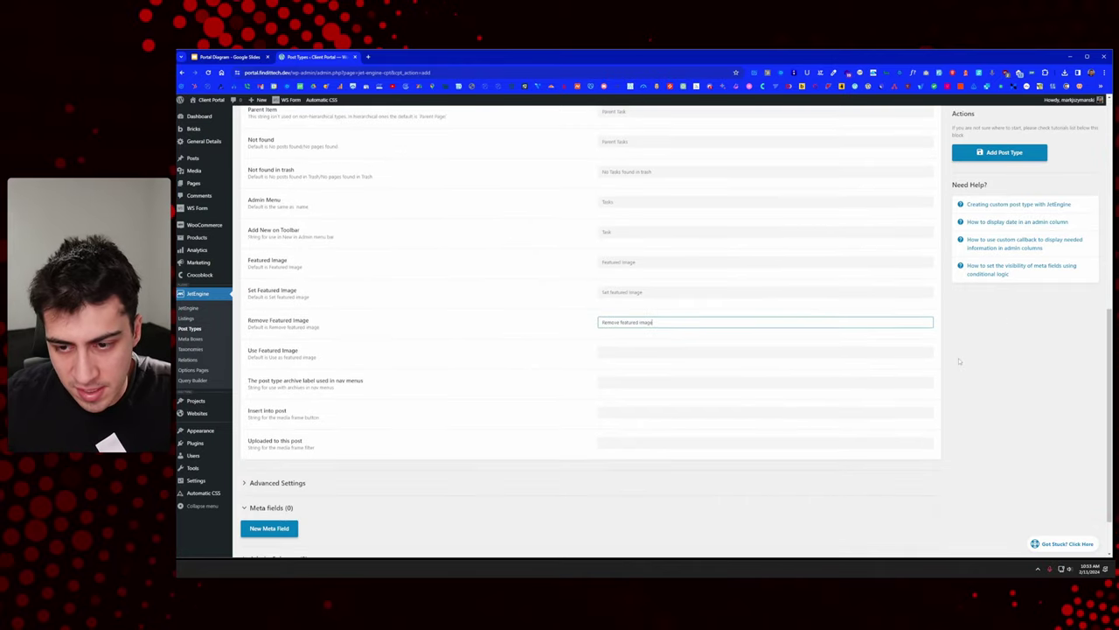
Step: Turn off Publicly Queryable in the advanced settings and add the Tasks post type
{"action": "left_click", "coordinate": [320, 483]}
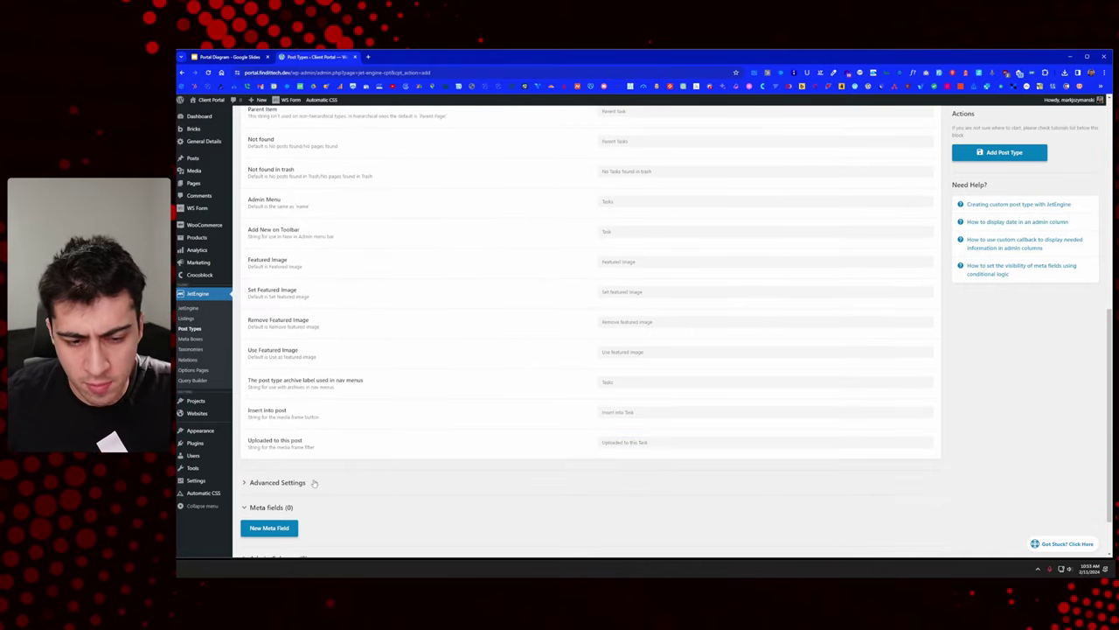
{"action": "scroll", "coordinate": [513, 379], "scroll_direction": "down", "scroll_amount": 4}
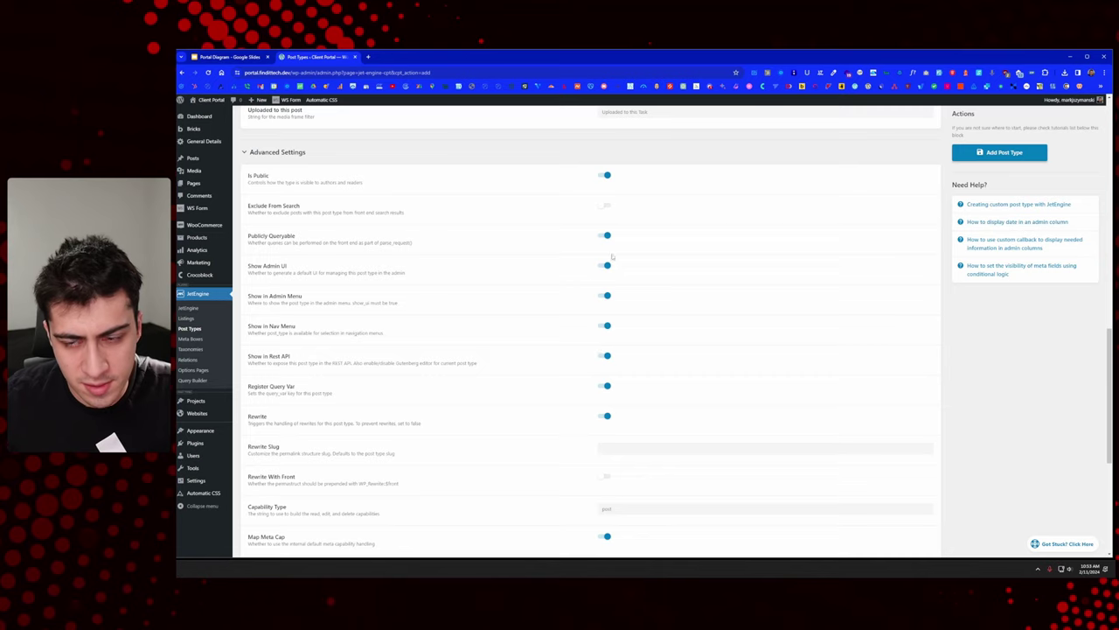
{"action": "scroll", "coordinate": [542, 361], "scroll_direction": "down", "scroll_amount": 1}
{"action": "scroll", "coordinate": [613, 236], "scroll_direction": "up", "scroll_amount": 1}
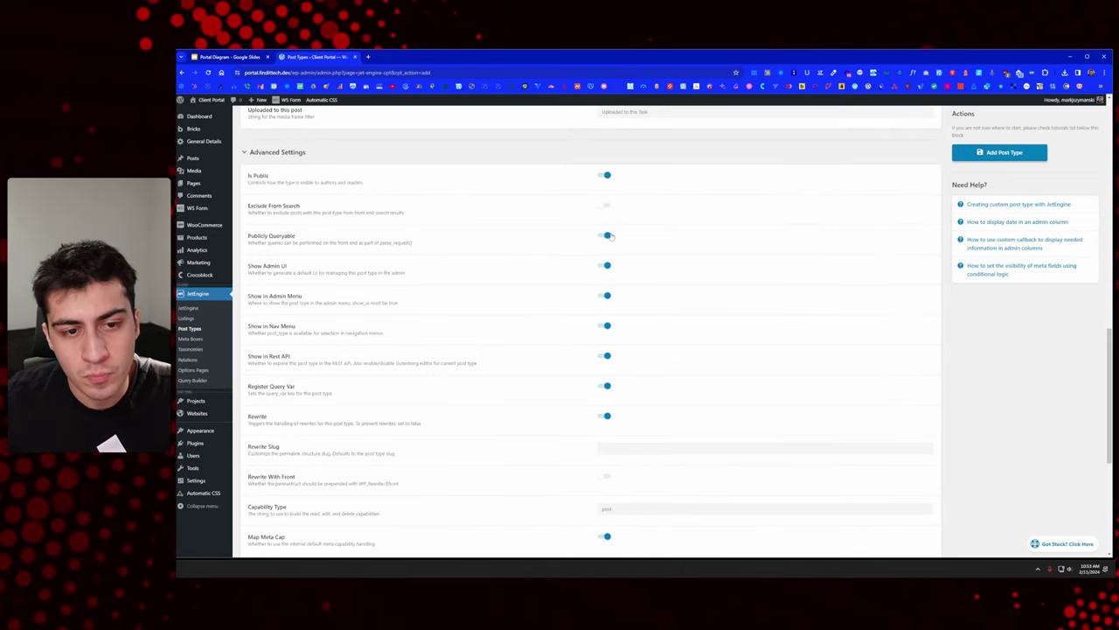
{"action": "left_click", "coordinate": [608, 236]}
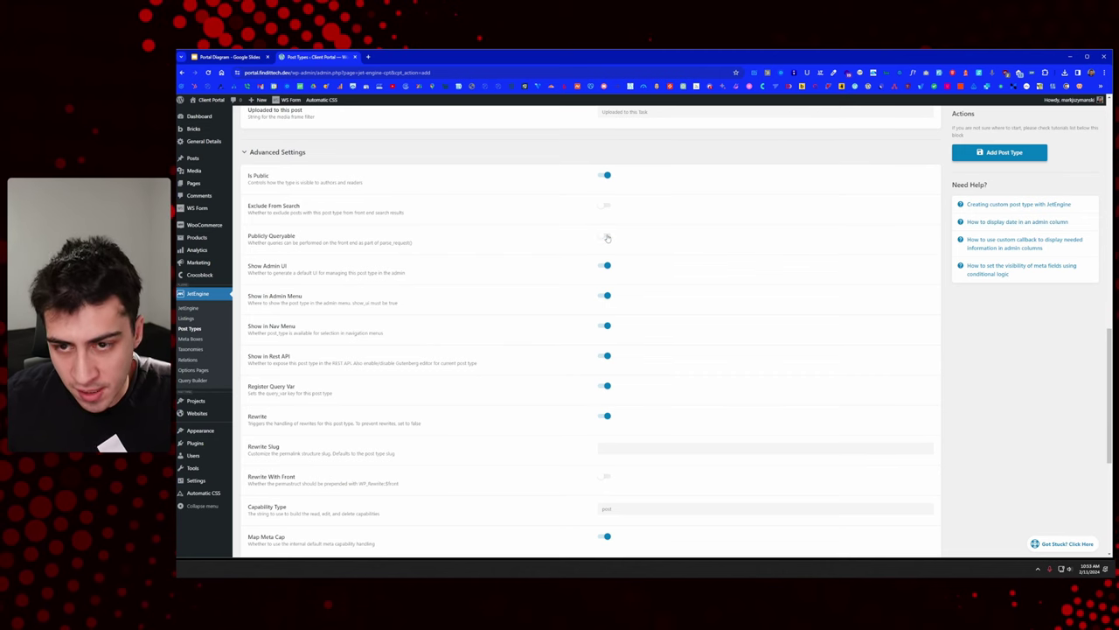
{"action": "left_click", "coordinate": [983, 153]}
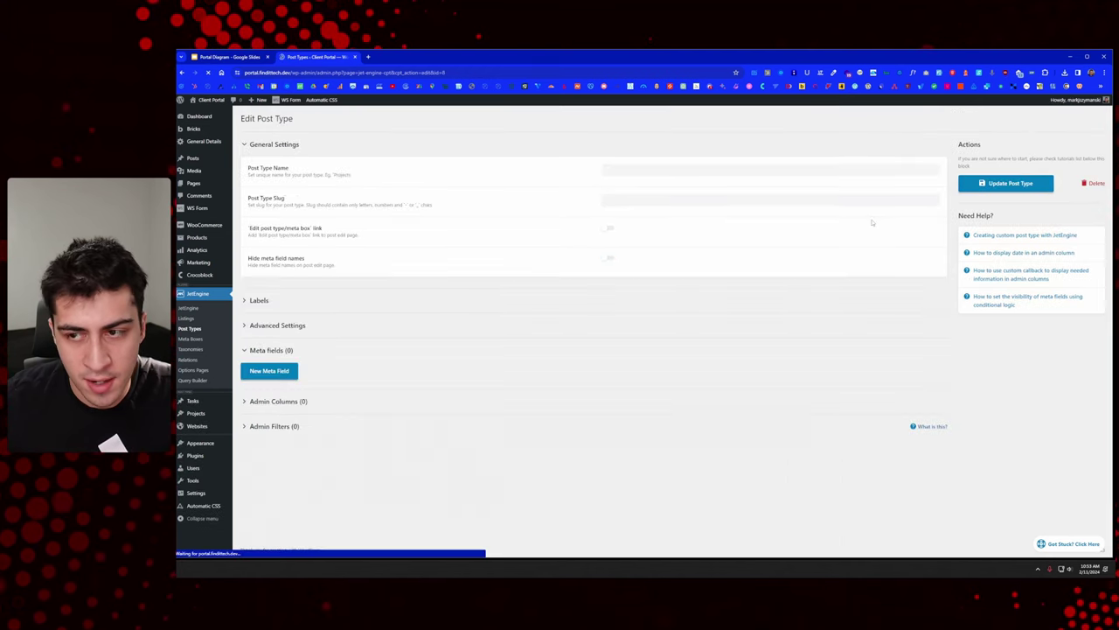
Step: Turn off Has Archive in the Tasks post type's advanced settings
{"action": "mouse_move", "coordinate": [201, 407]}
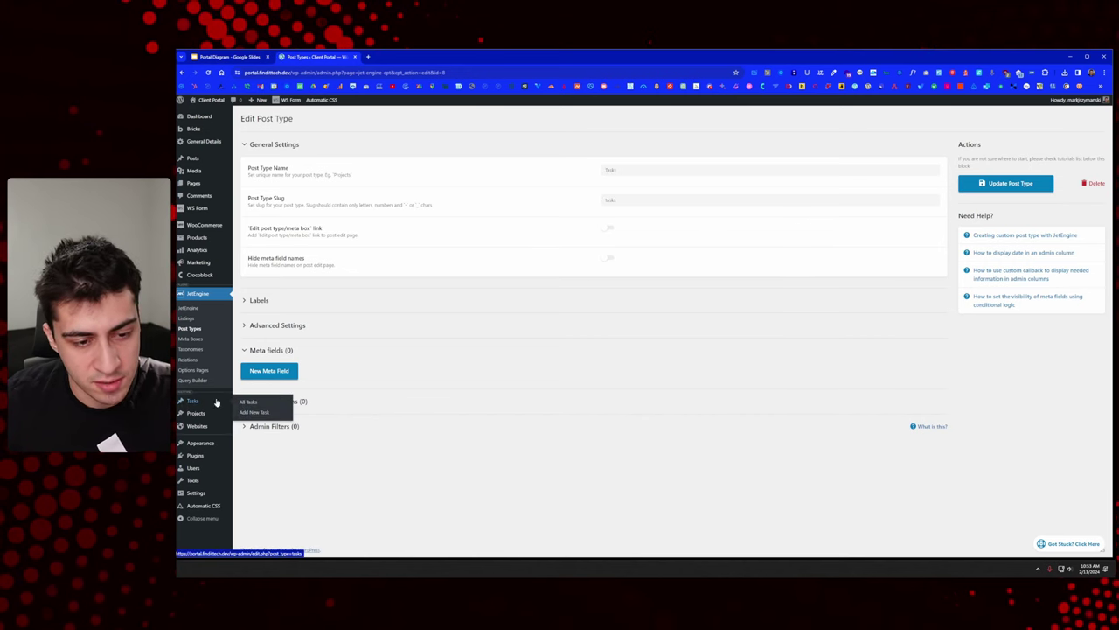
{"action": "left_click", "coordinate": [280, 302]}
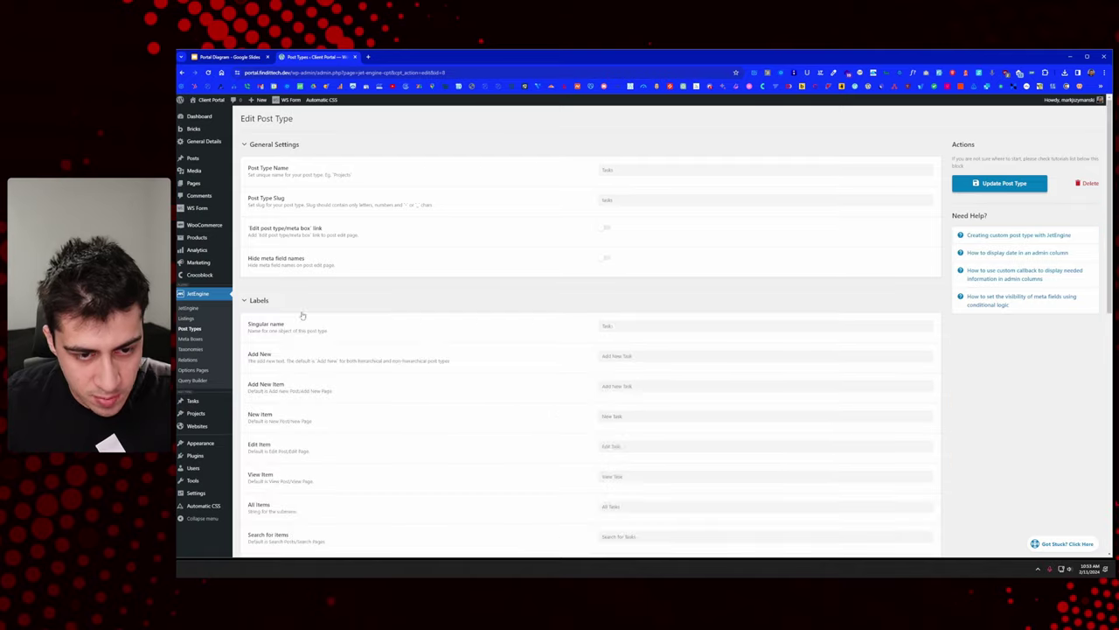
{"action": "scroll", "coordinate": [489, 341], "scroll_direction": "down", "scroll_amount": 7}
{"action": "scroll", "coordinate": [297, 419], "scroll_direction": "down", "scroll_amount": 5}
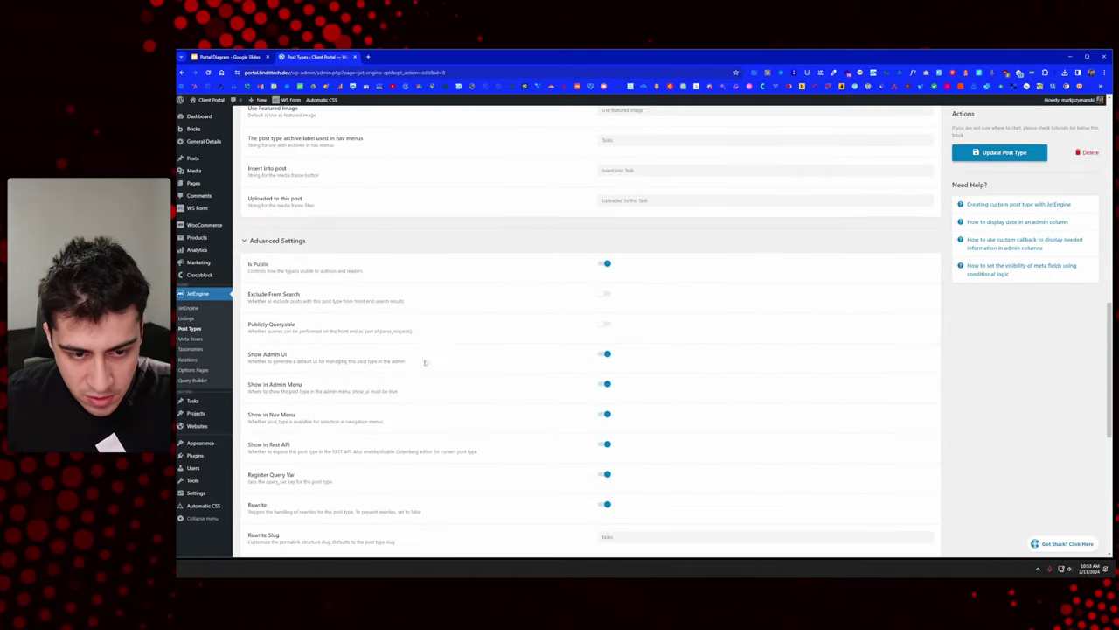
{"action": "scroll", "coordinate": [589, 271], "scroll_direction": "down", "scroll_amount": 1}
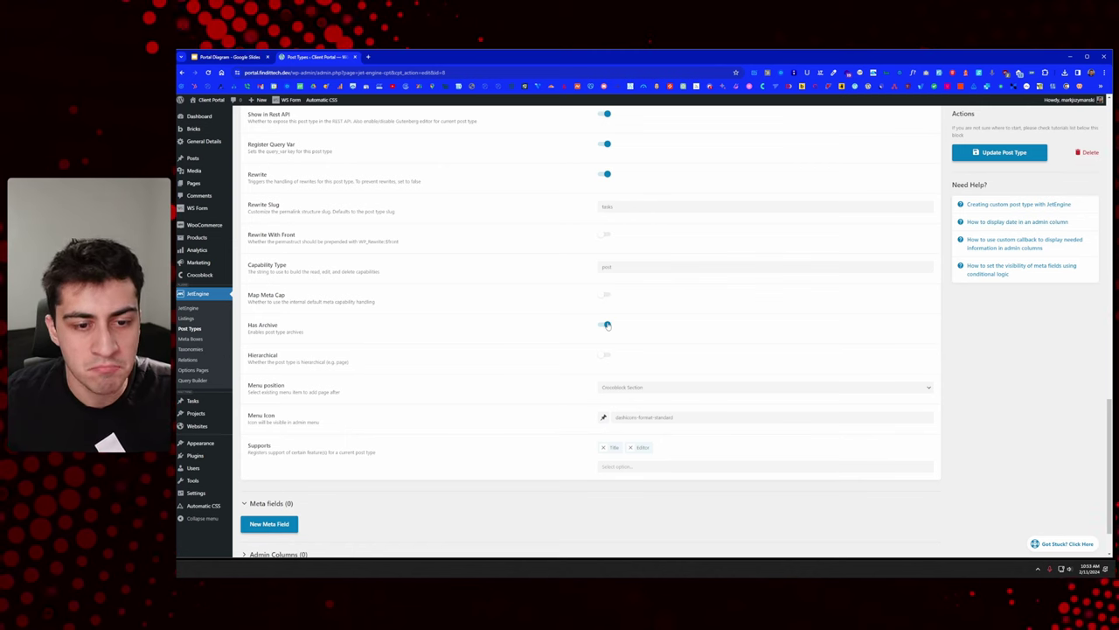
{"action": "left_click", "coordinate": [607, 324]}
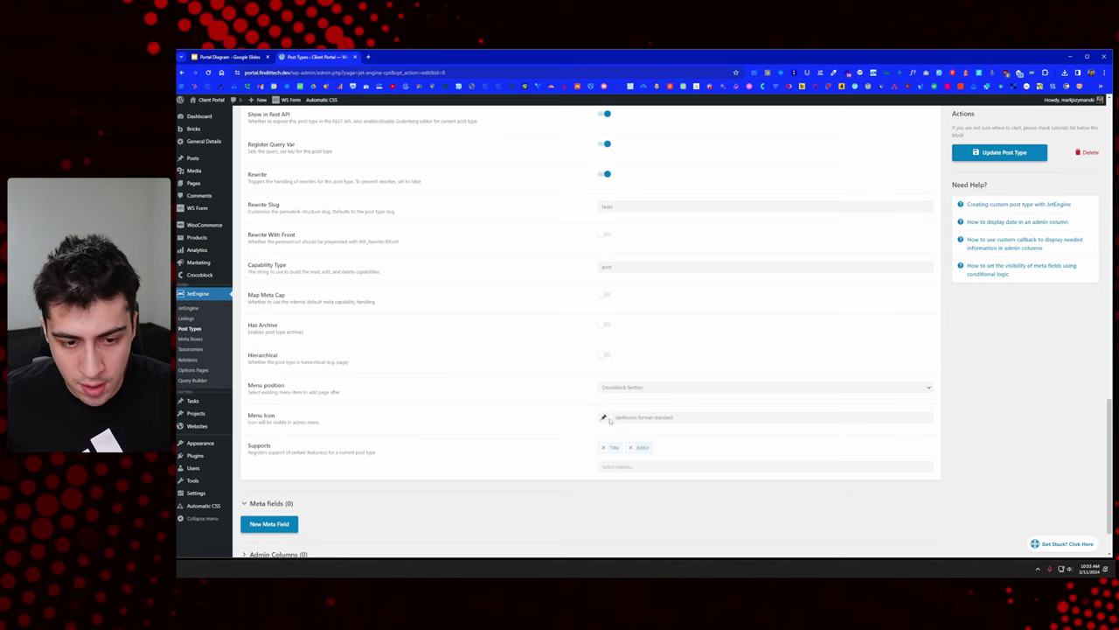
Step: Search the menu icons for "list" and set the Tasks menu icon to dashicons-list-view
{"action": "left_click", "coordinate": [617, 418]}
{"action": "scroll", "coordinate": [669, 446], "scroll_direction": "down", "scroll_amount": 1}
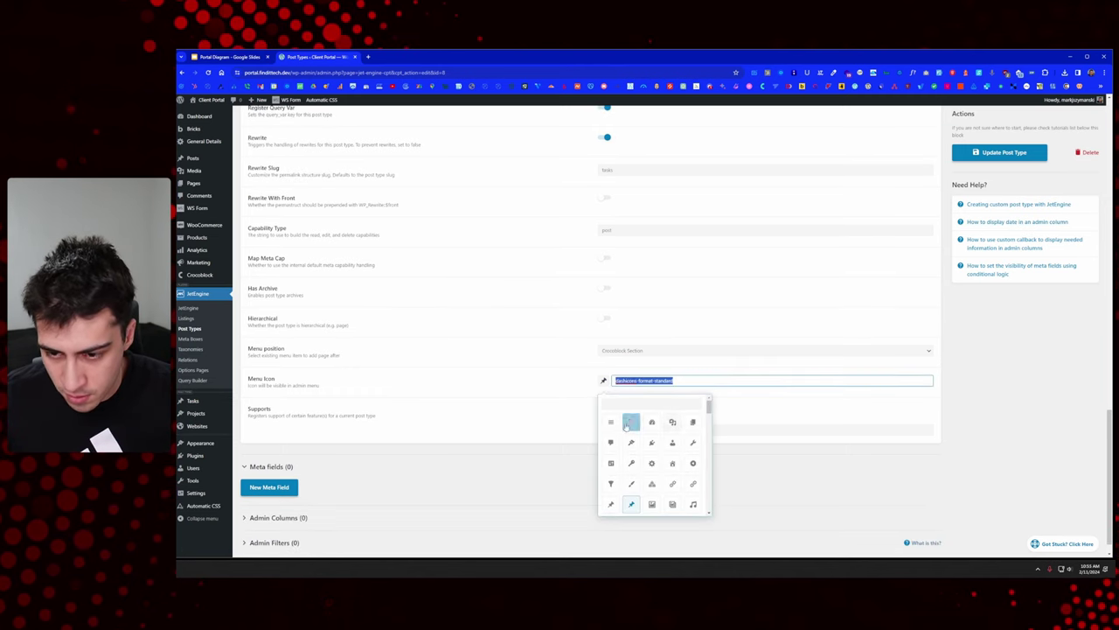
{"action": "scroll", "coordinate": [665, 448], "scroll_direction": "down", "scroll_amount": 2}
{"action": "type", "text": "list"}
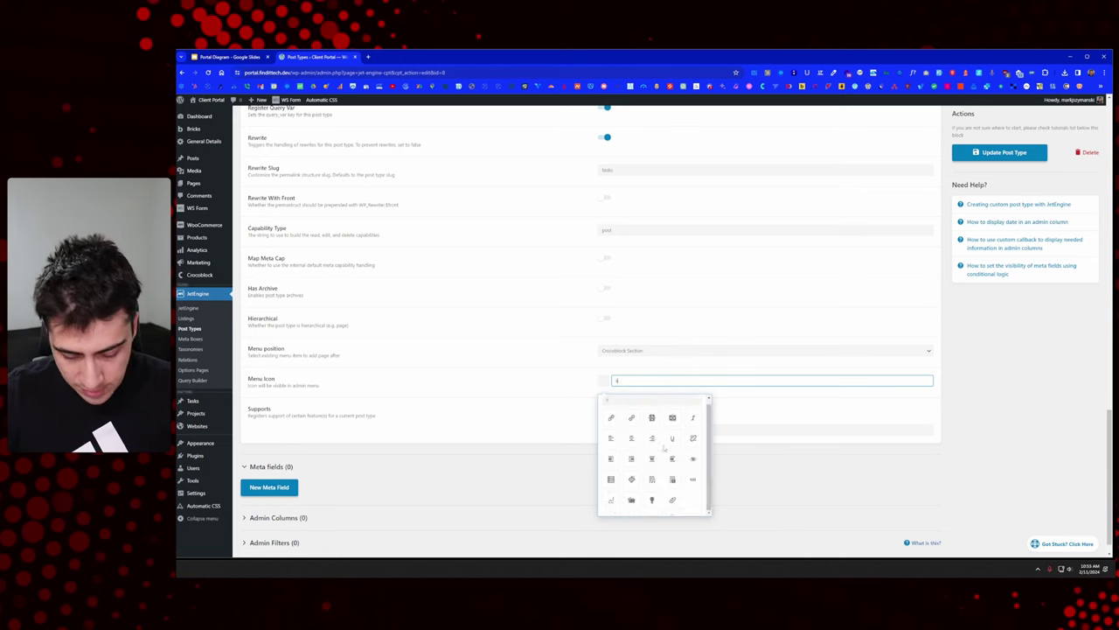
{"action": "left_click", "coordinate": [611, 423]}
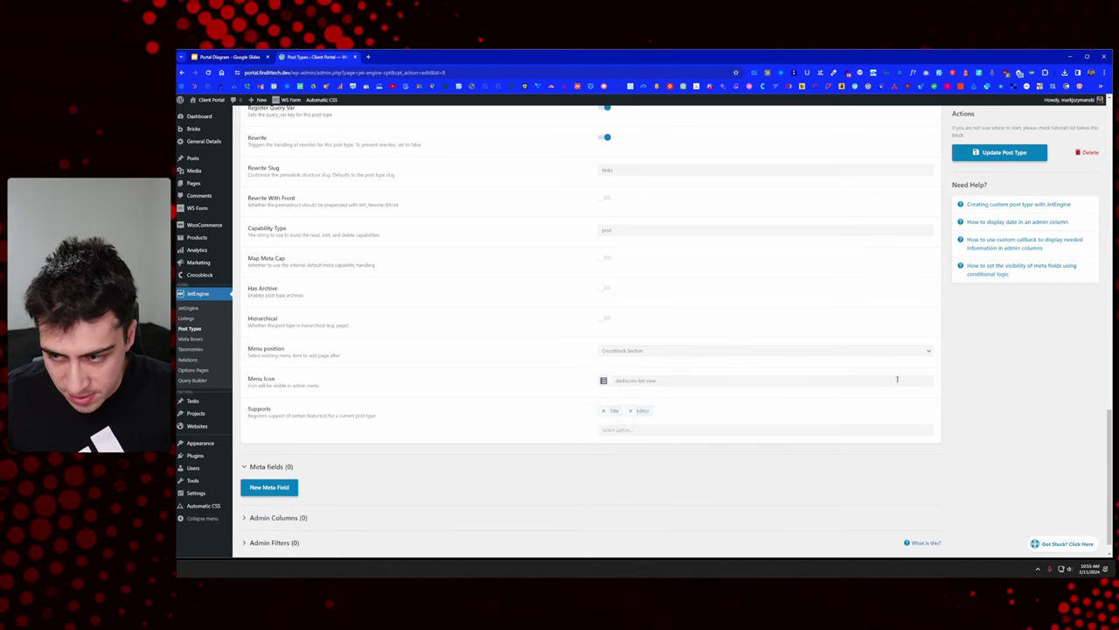
Step: Remove Editor from the Tasks post type's supported features and check the Tasks fields on the CPT & Custom Fields slide
{"action": "left_click", "coordinate": [630, 410]}
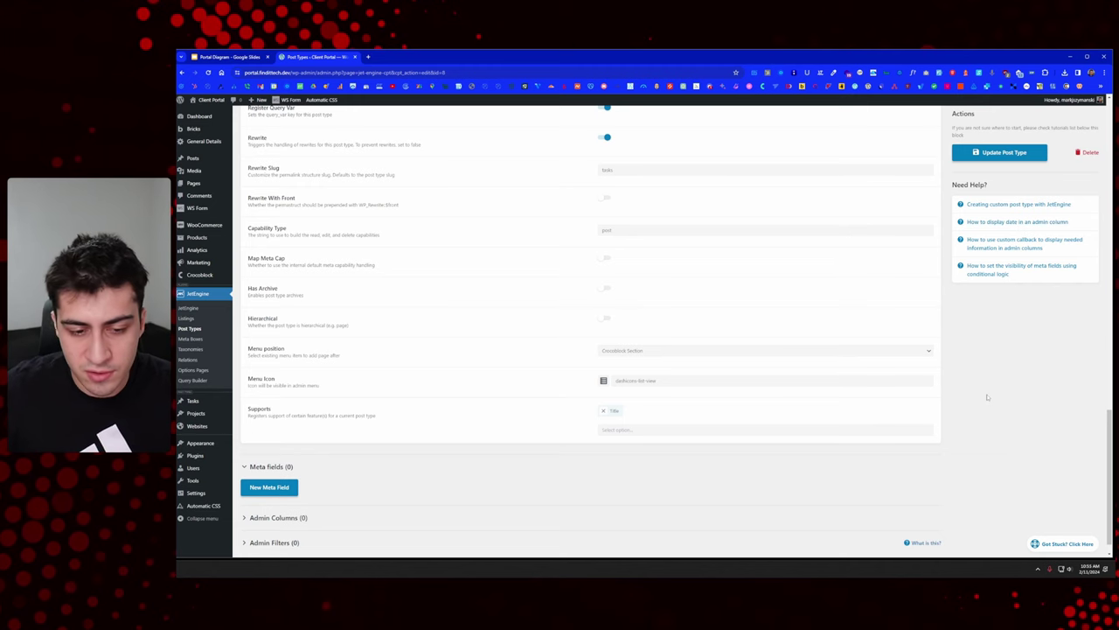
{"action": "scroll", "coordinate": [988, 398], "scroll_direction": "down", "scroll_amount": 1}
{"action": "left_click", "coordinate": [240, 60]}
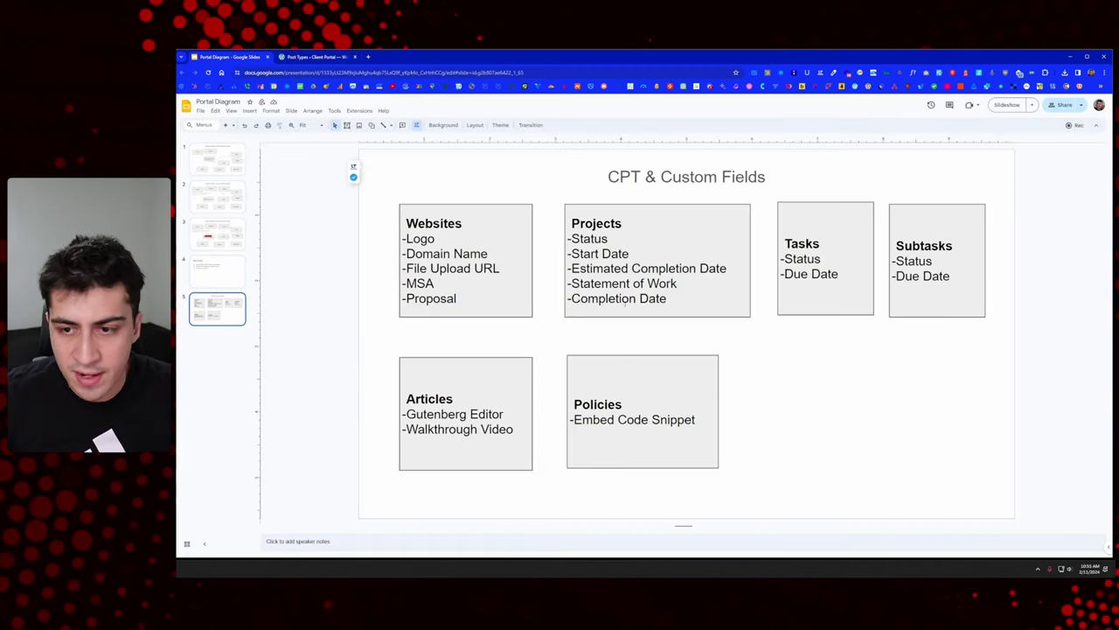
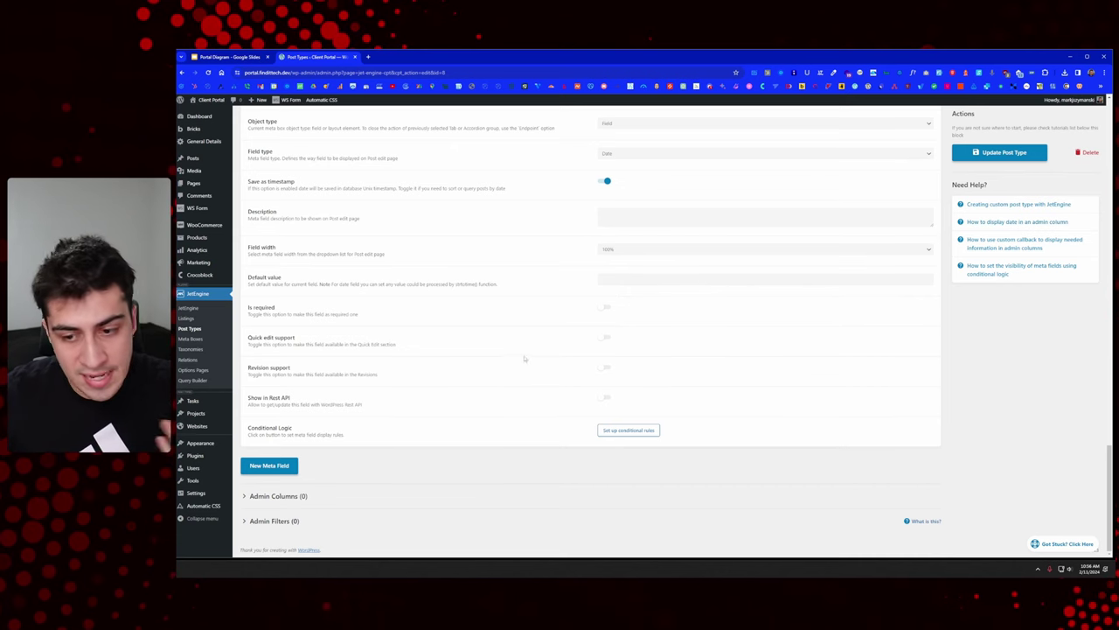
Step: Collapse the Due Date meta field and add a new meta field labelled "Status" with the ID "status"
{"action": "scroll", "coordinate": [398, 297], "scroll_direction": "up", "scroll_amount": 2}
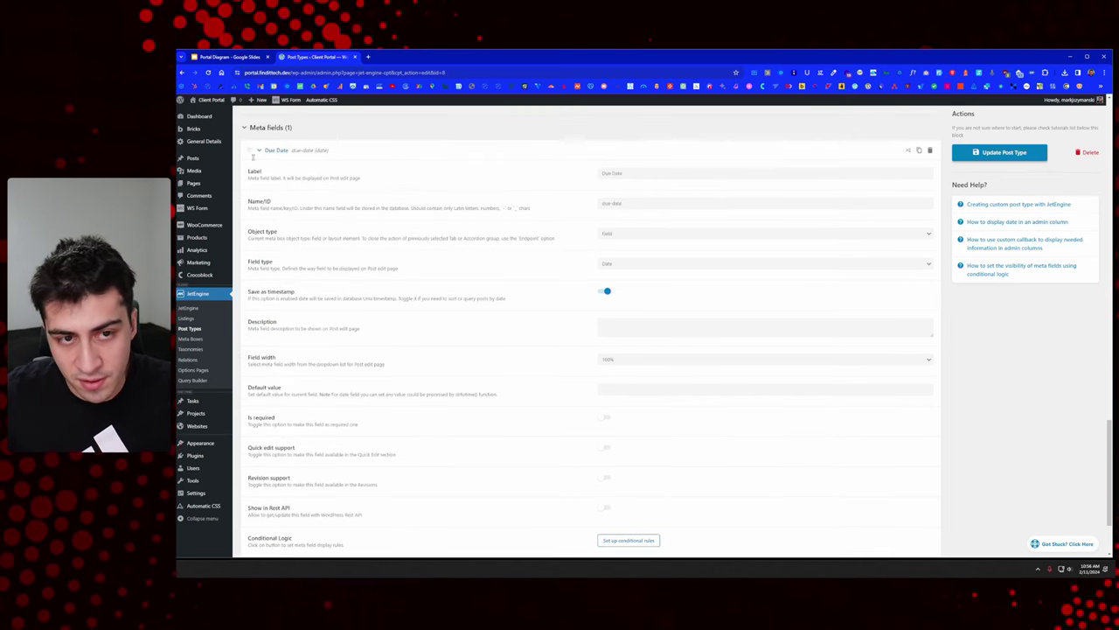
{"action": "left_click", "coordinate": [259, 150]}
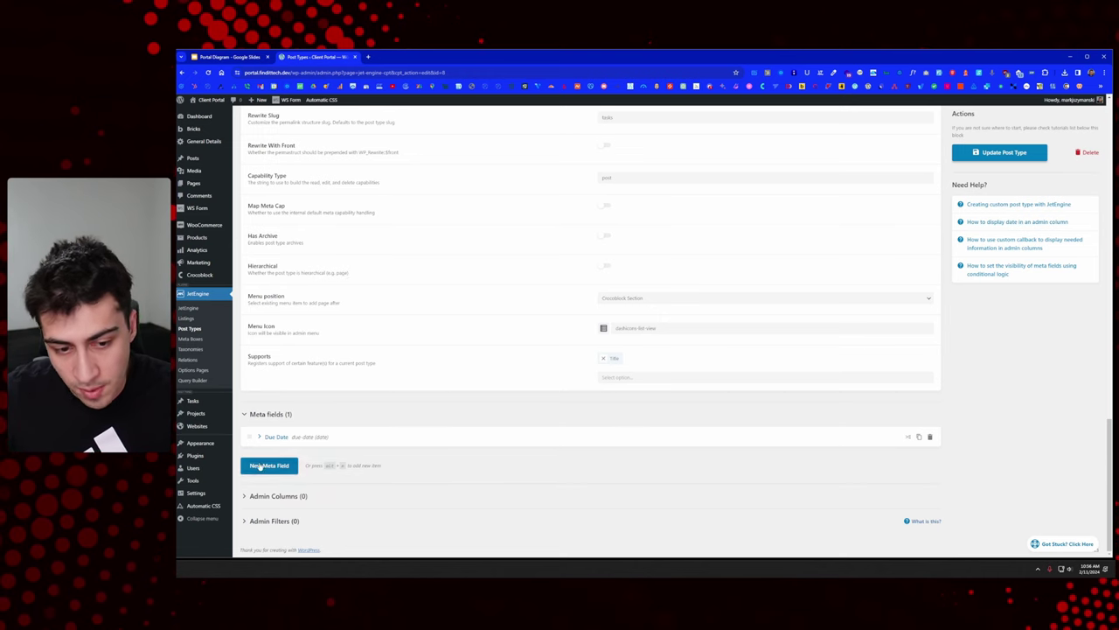
{"action": "left_click", "coordinate": [286, 465]}
{"action": "scroll", "coordinate": [451, 457], "scroll_direction": "down", "scroll_amount": 2}
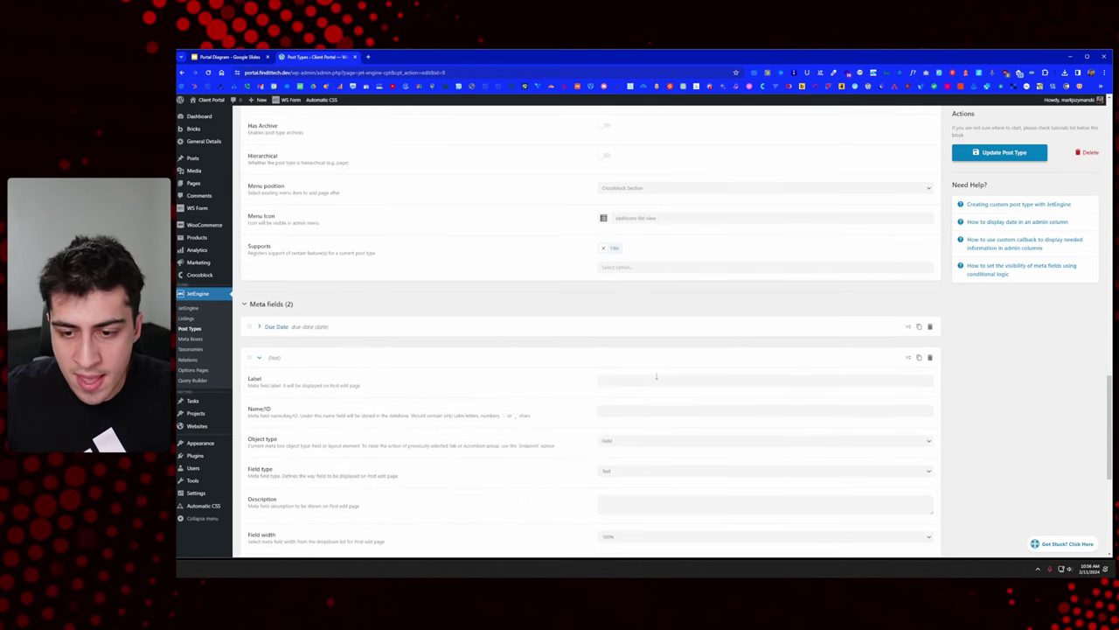
{"action": "left_click", "coordinate": [656, 379]}
{"action": "type", "text": "Status"}
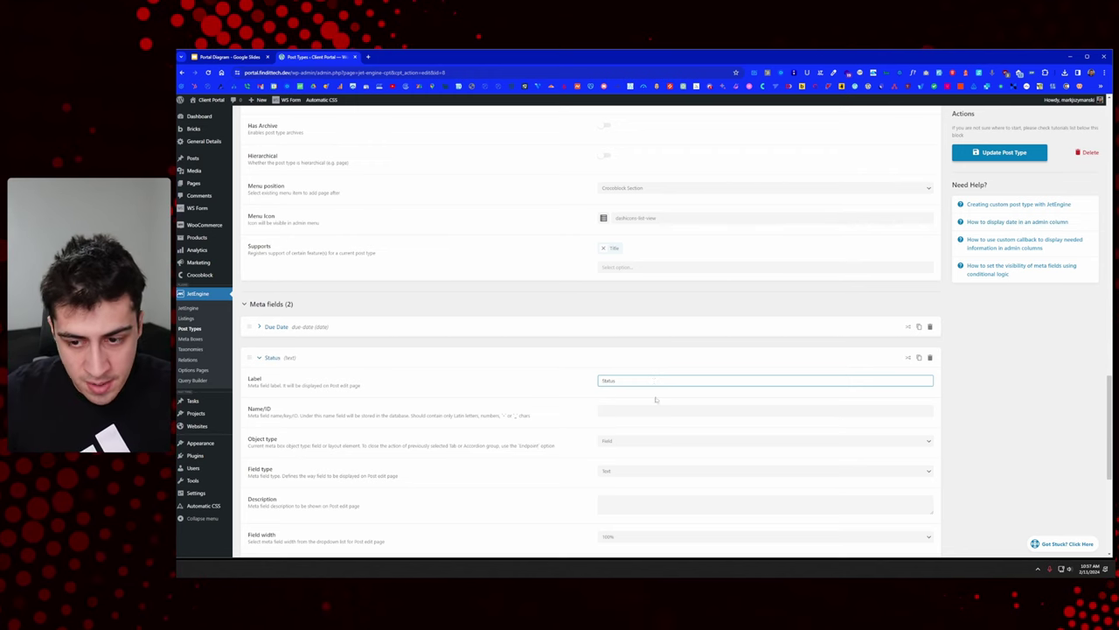
{"action": "key", "text": "Tab"}
{"action": "left_click", "coordinate": [978, 400]}
Step: Set the Status meta field's type to Radio and its options source to Glossary
{"action": "scroll", "coordinate": [972, 400], "scroll_direction": "down", "scroll_amount": 2}
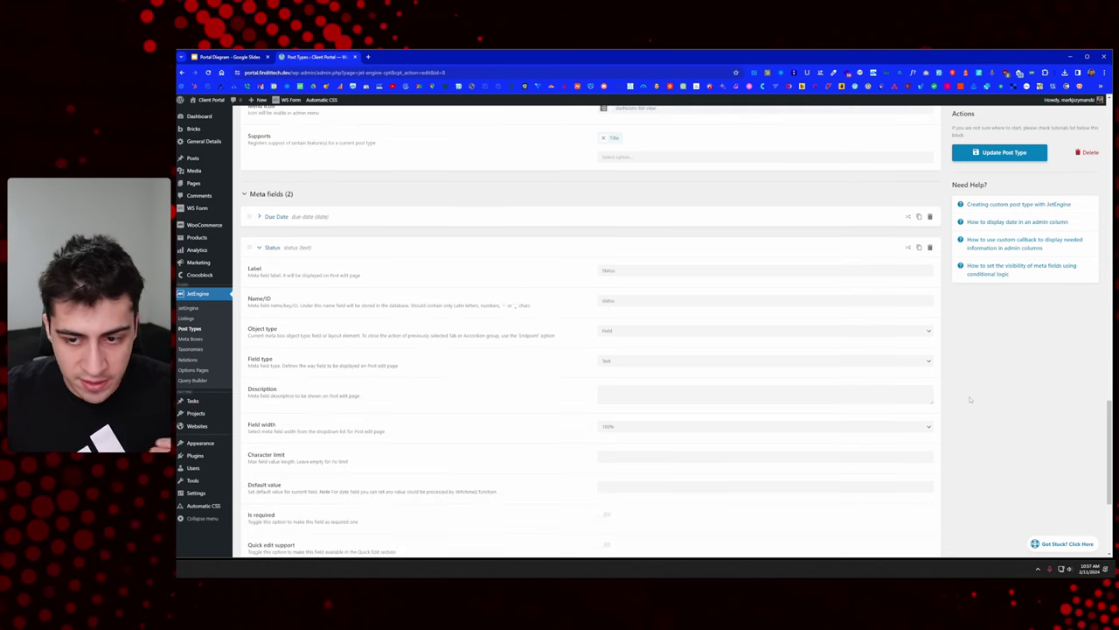
{"action": "scroll", "coordinate": [886, 398], "scroll_direction": "down", "scroll_amount": 1}
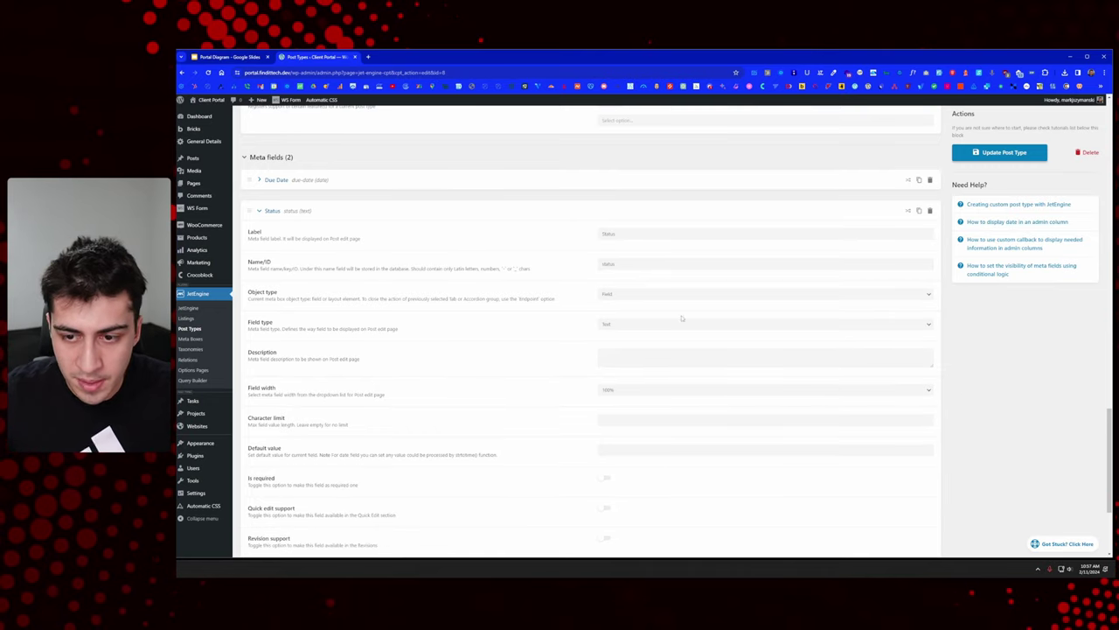
{"action": "left_click", "coordinate": [631, 327]}
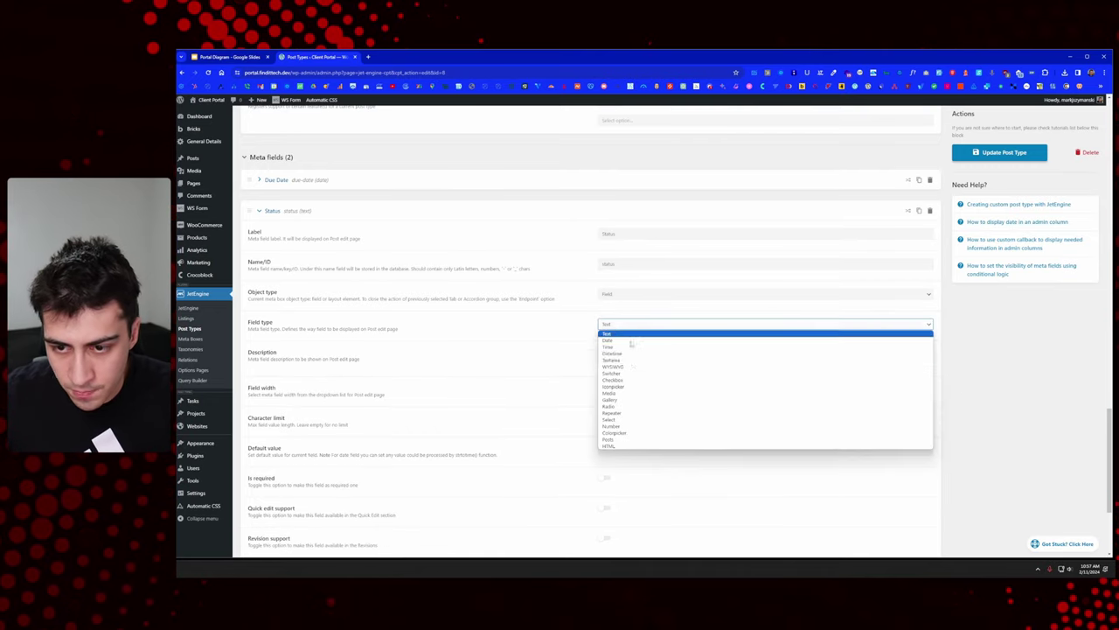
{"action": "left_click", "coordinate": [636, 406]}
{"action": "scroll", "coordinate": [300, 352], "scroll_direction": "down", "scroll_amount": 2}
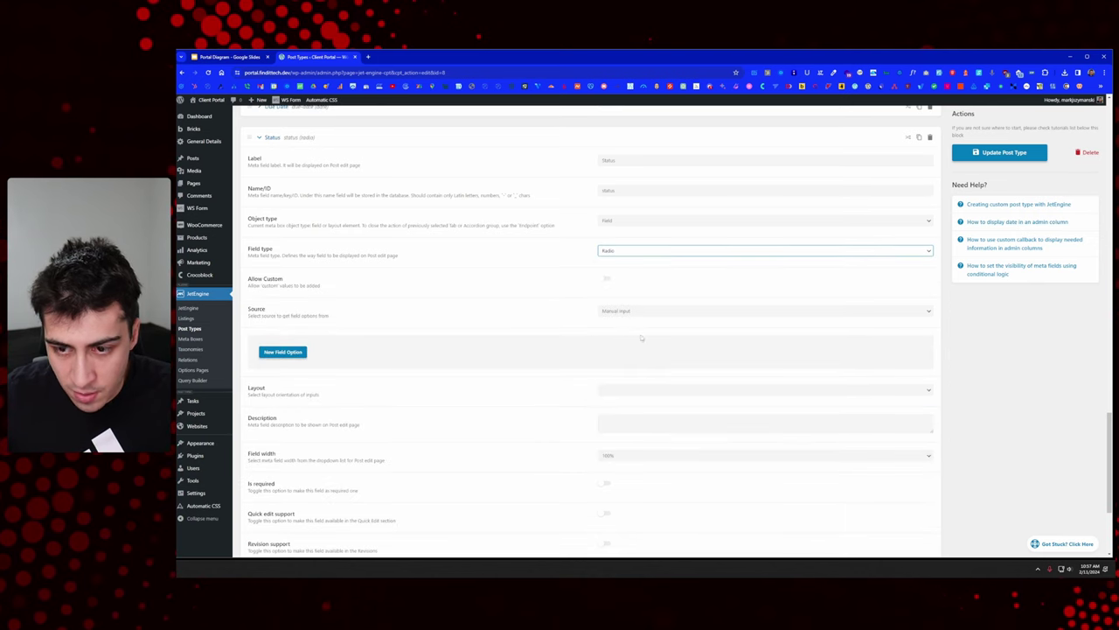
{"action": "left_click", "coordinate": [661, 312]}
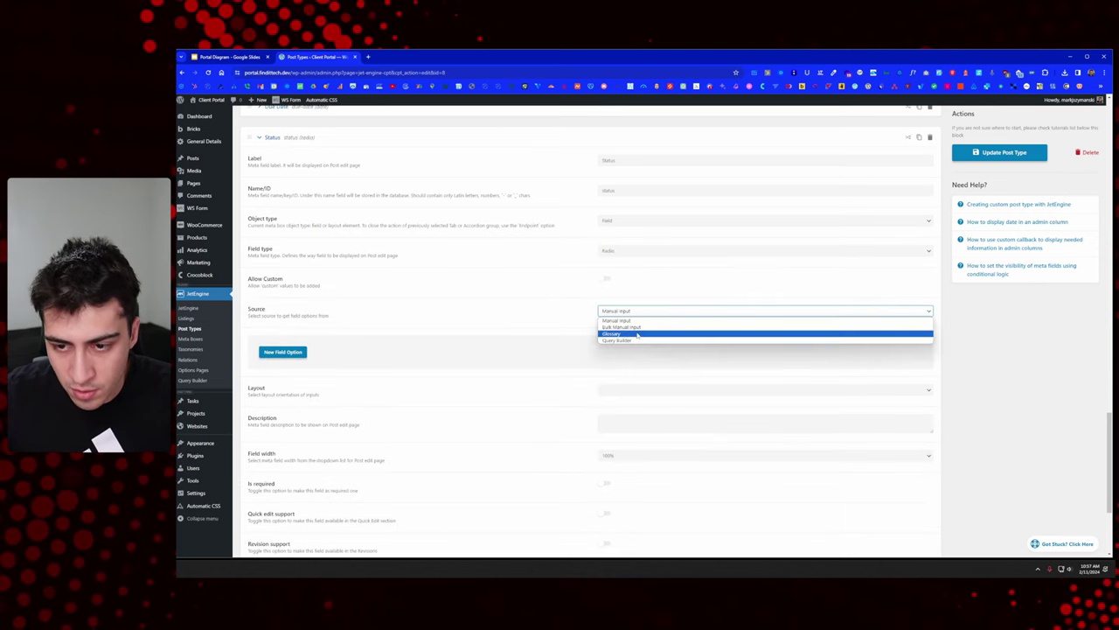
{"action": "left_click", "coordinate": [638, 334]}
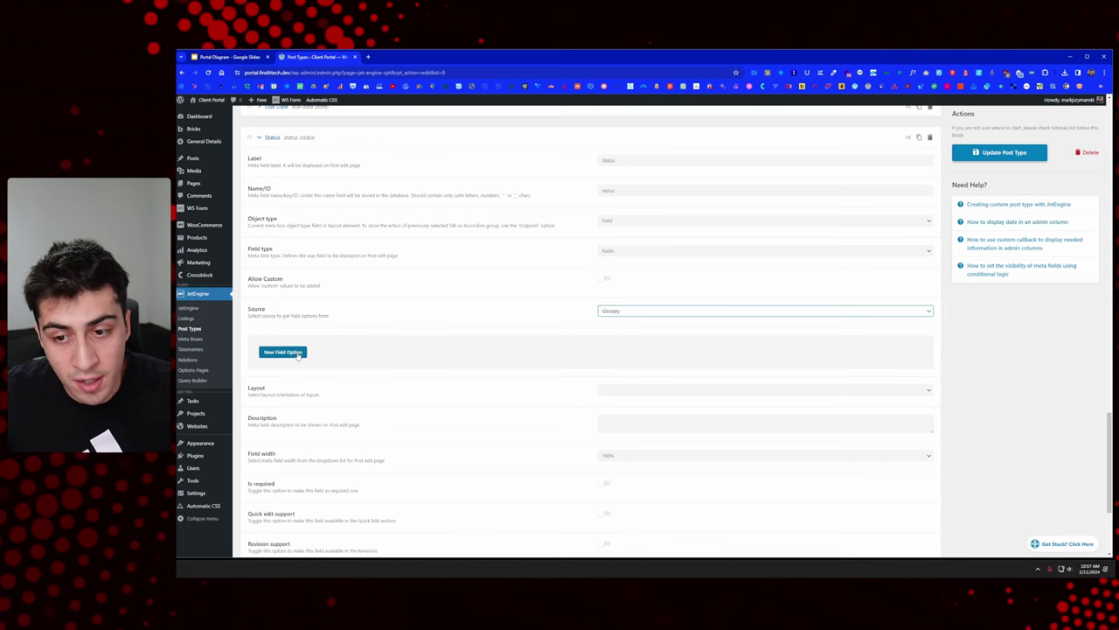
Step: Set the Status meta field's layout to Vertical
{"action": "scroll", "coordinate": [808, 354], "scroll_direction": "down", "scroll_amount": 2}
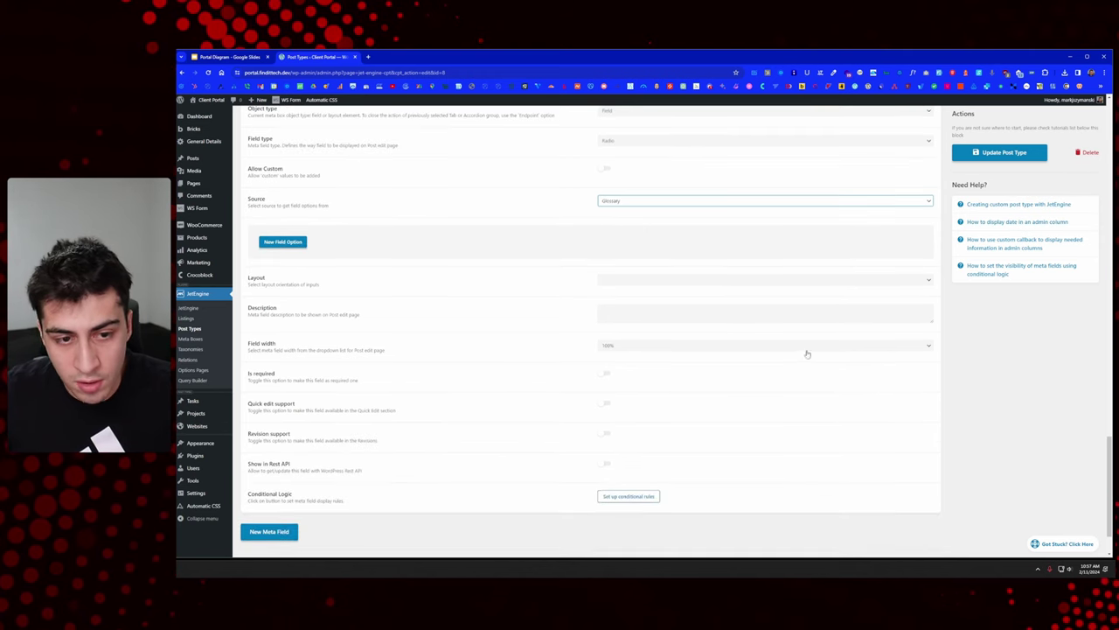
{"action": "left_click", "coordinate": [664, 280]}
{"action": "left_click", "coordinate": [630, 296]}
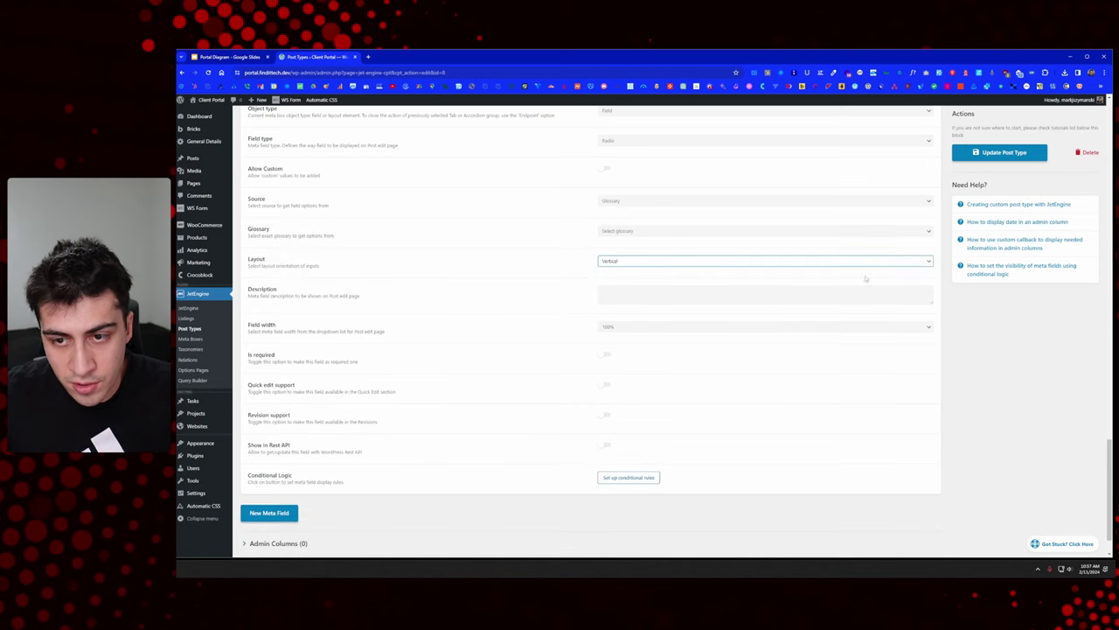
Step: Set the Status meta field's glossary to Status Options and make the field required
{"action": "left_click", "coordinate": [657, 233]}
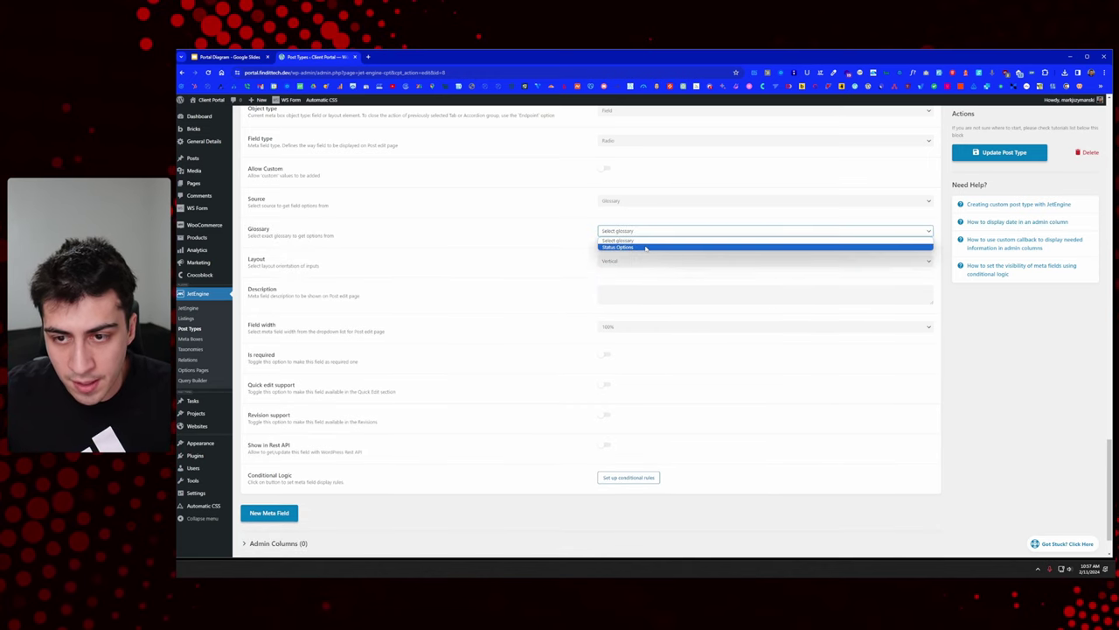
{"action": "left_click", "coordinate": [648, 247]}
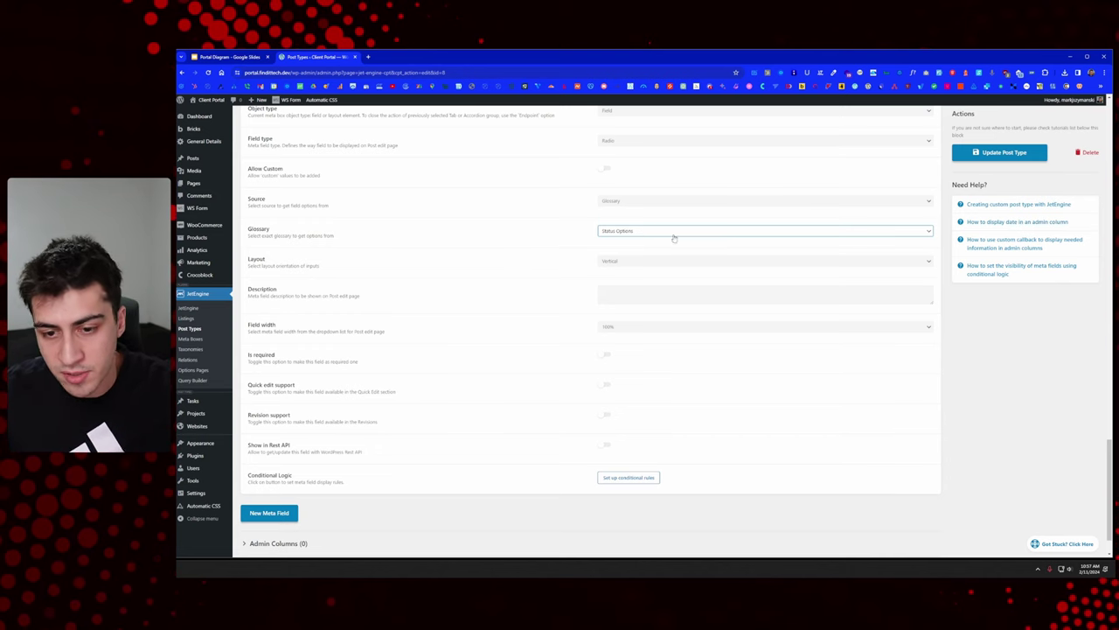
{"action": "left_click", "coordinate": [607, 357]}
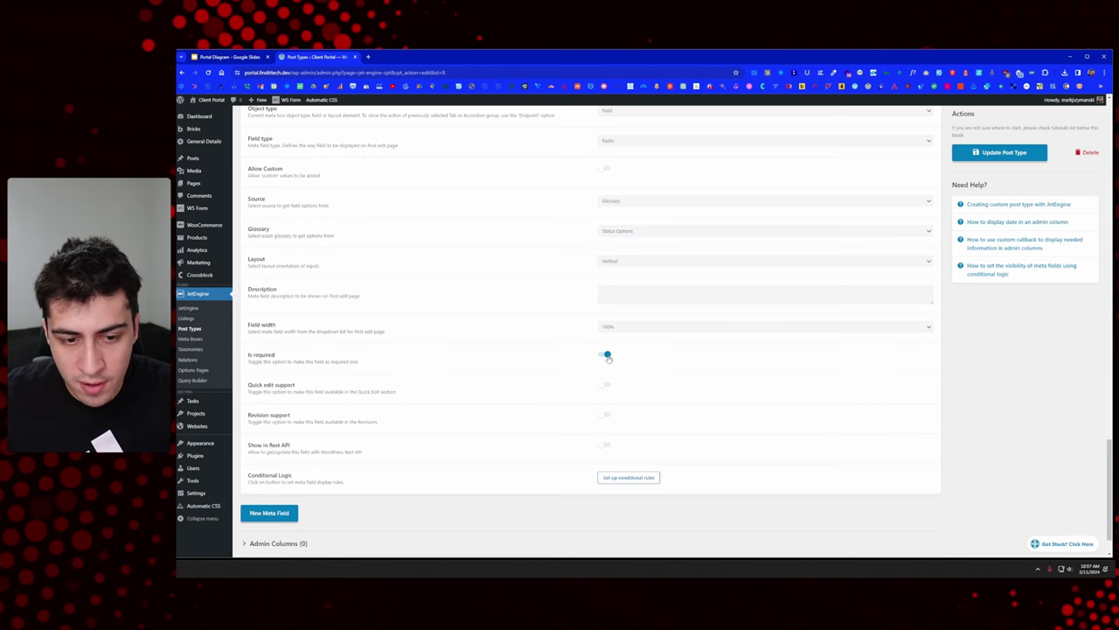
Step: Save the updated Tasks post type and open the All Tasks list in a new tab
{"action": "left_click", "coordinate": [975, 152]}
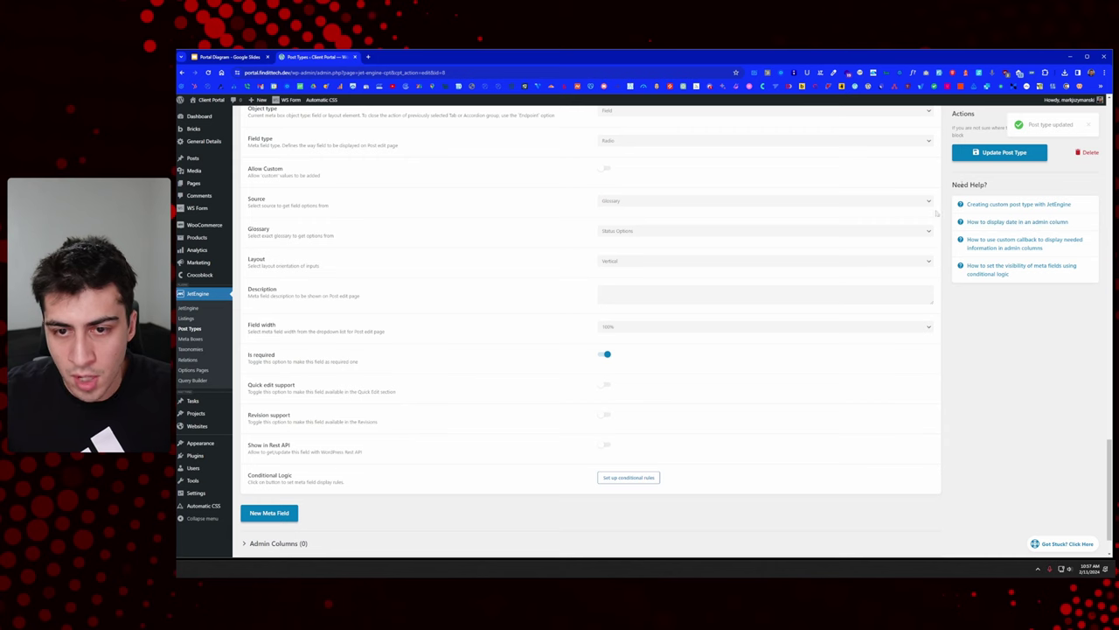
{"action": "mouse_move", "coordinate": [214, 407]}
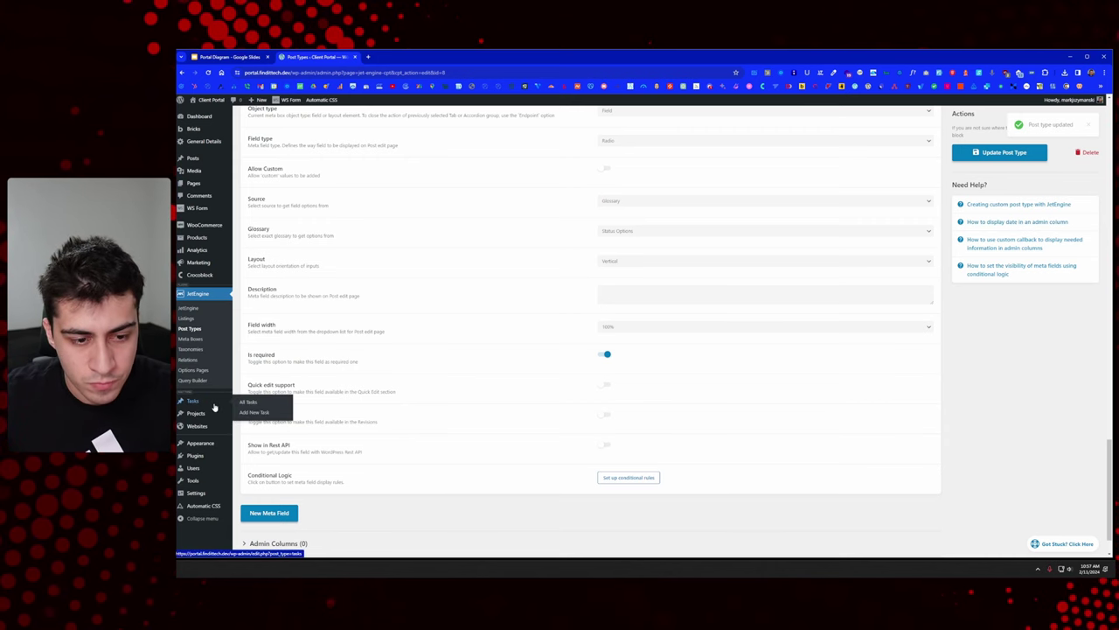
{"action": "middle_click", "coordinate": [252, 402]}
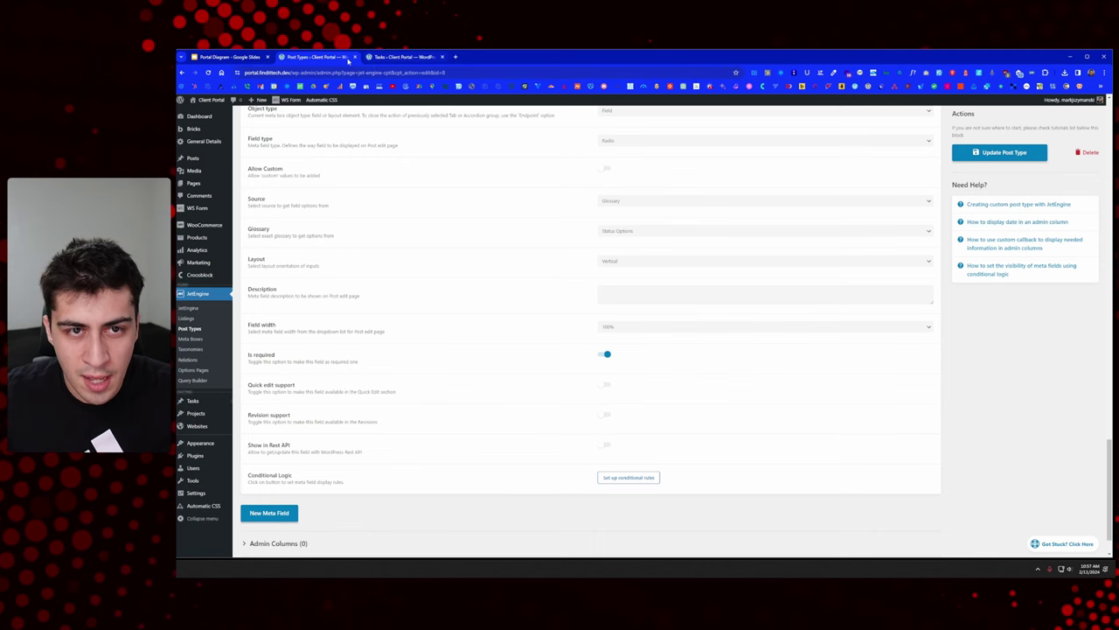
Step: Collapse the Status meta field and add a new meta field labelled "Description" with its auto-generated ID
{"action": "scroll", "coordinate": [267, 383], "scroll_direction": "up", "scroll_amount": 5}
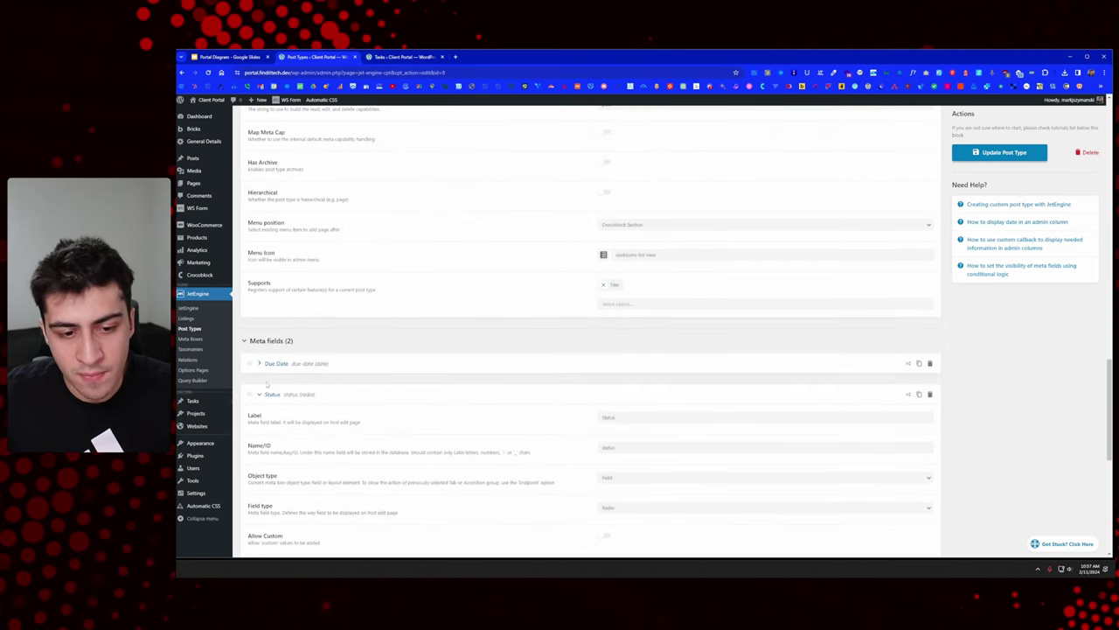
{"action": "left_click", "coordinate": [263, 394]}
{"action": "left_click", "coordinate": [270, 464]}
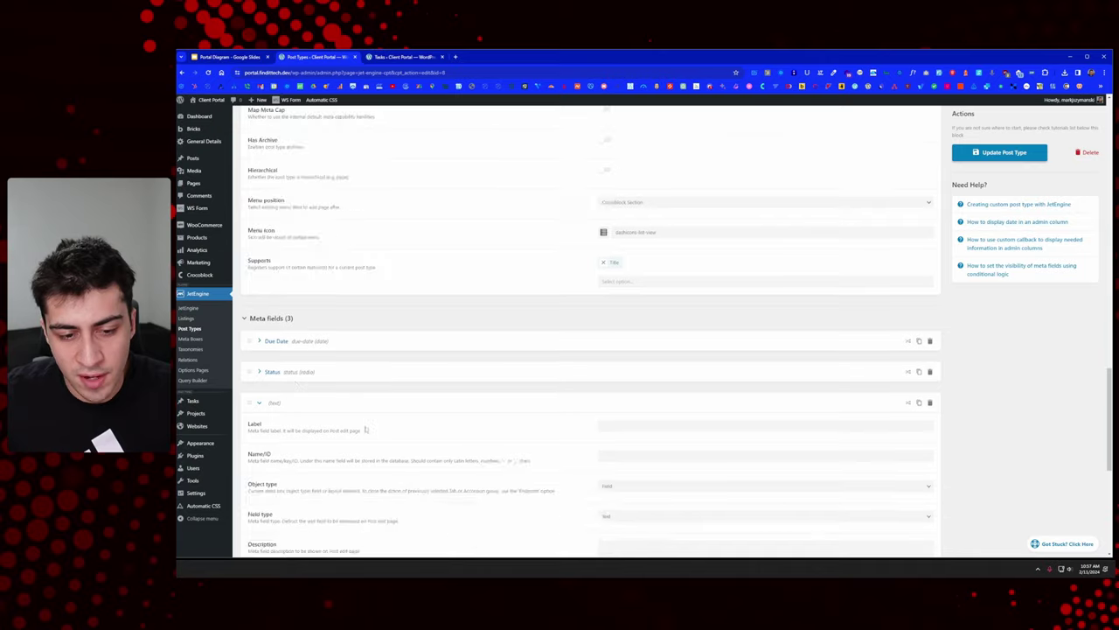
{"action": "scroll", "coordinate": [617, 294], "scroll_direction": "down", "scroll_amount": 2}
{"action": "left_click", "coordinate": [638, 306]}
{"action": "type", "text": "D"}
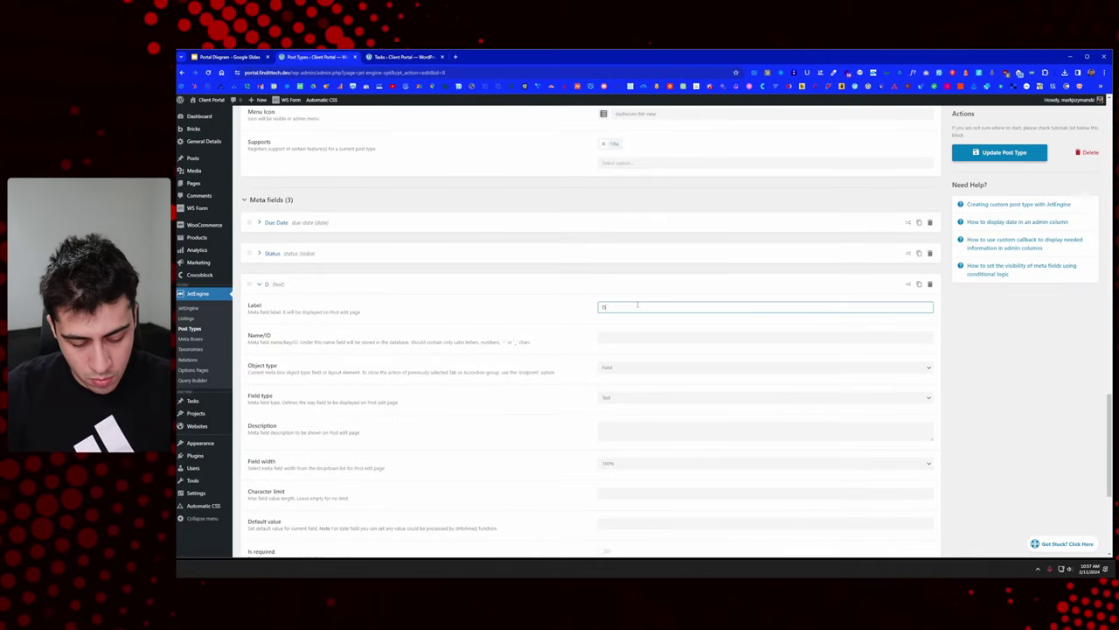
{"action": "type", "text": "escr"}
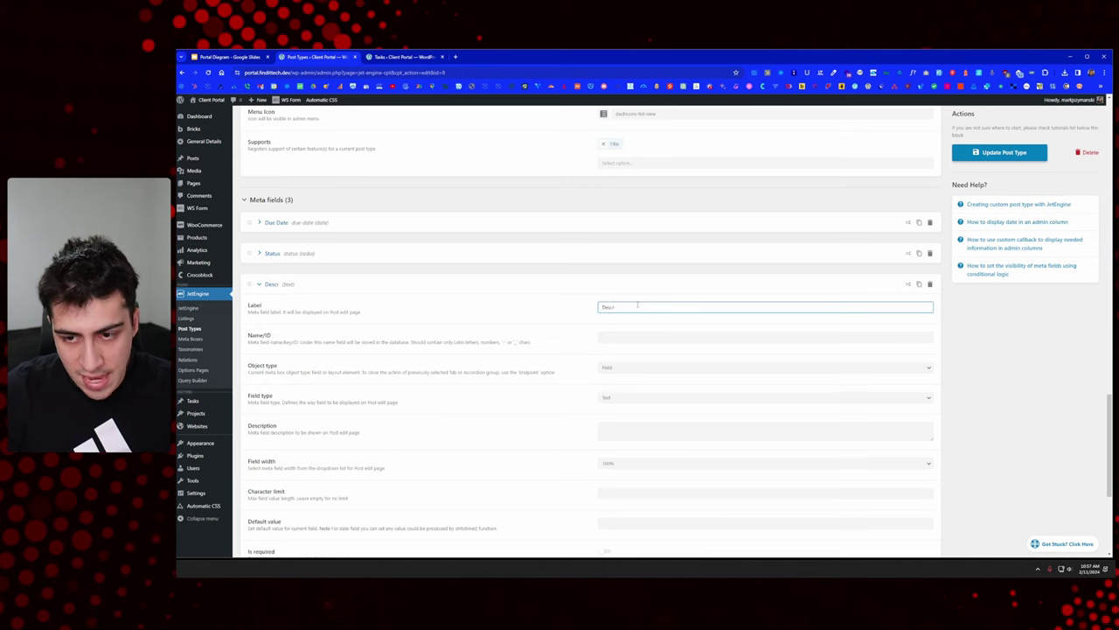
{"action": "type", "text": "iption"}
{"action": "key", "text": "Tab"}
{"action": "left_click", "coordinate": [1001, 331]}
Step: Set the Description meta field's type to WYSIWYG, collapse it, and save the Tasks post type
{"action": "scroll", "coordinate": [639, 312], "scroll_direction": "down", "scroll_amount": 3}
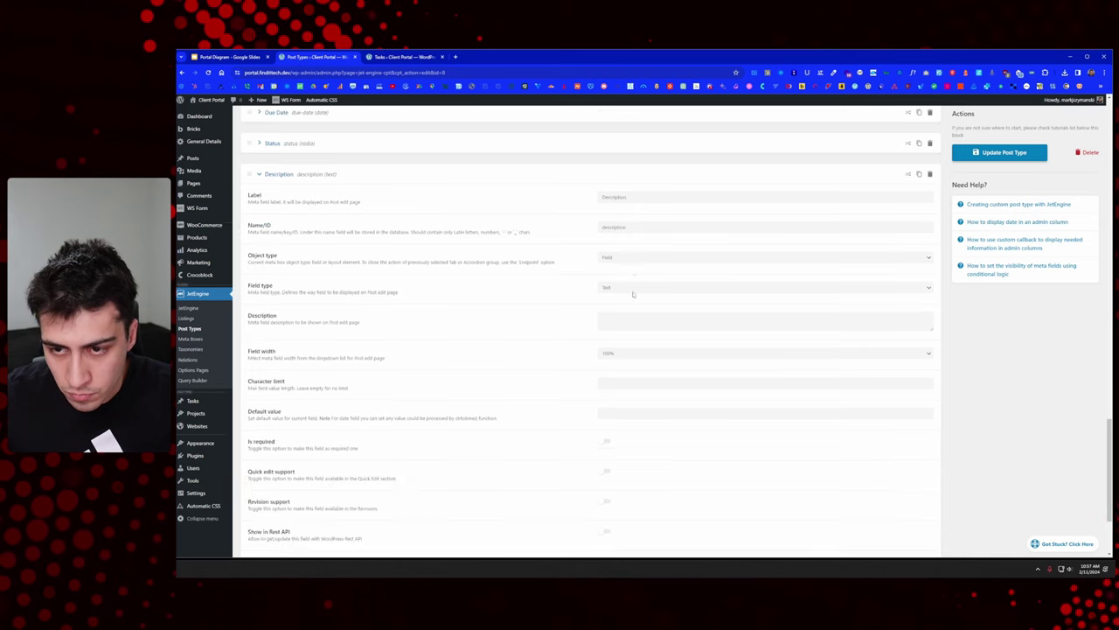
{"action": "left_click", "coordinate": [623, 288]}
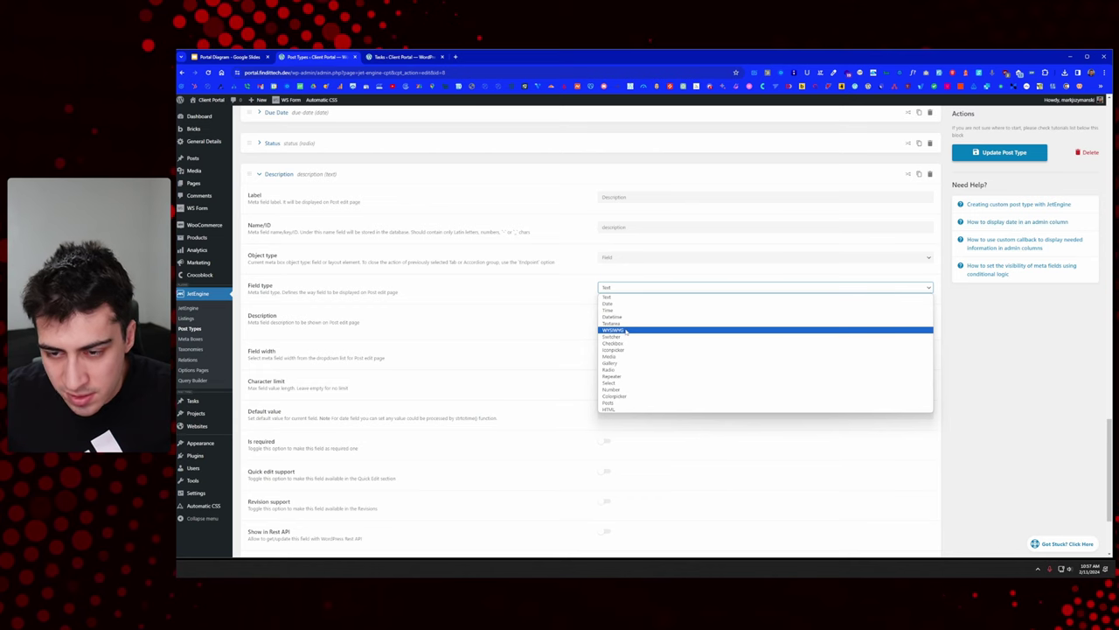
{"action": "left_click", "coordinate": [626, 330]}
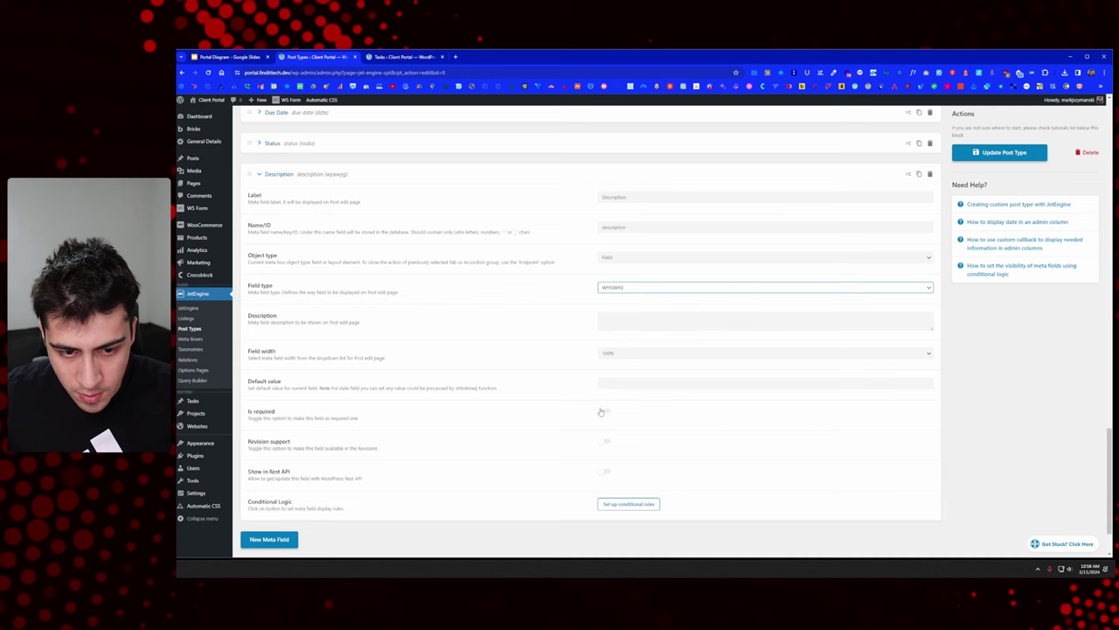
{"action": "left_click", "coordinate": [261, 175]}
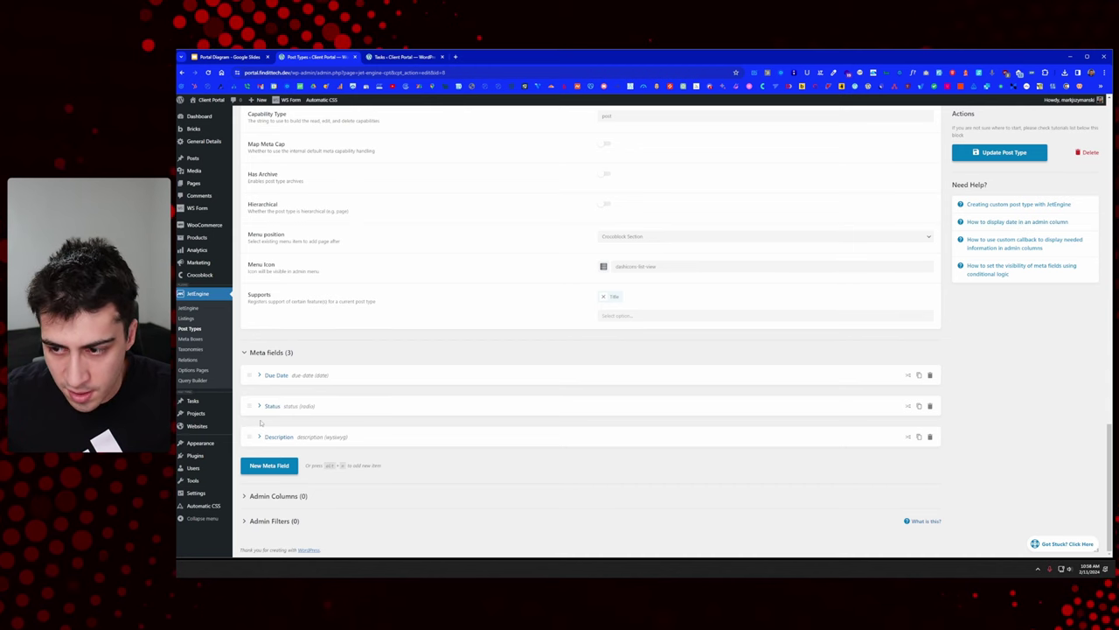
{"action": "left_click", "coordinate": [1017, 152]}
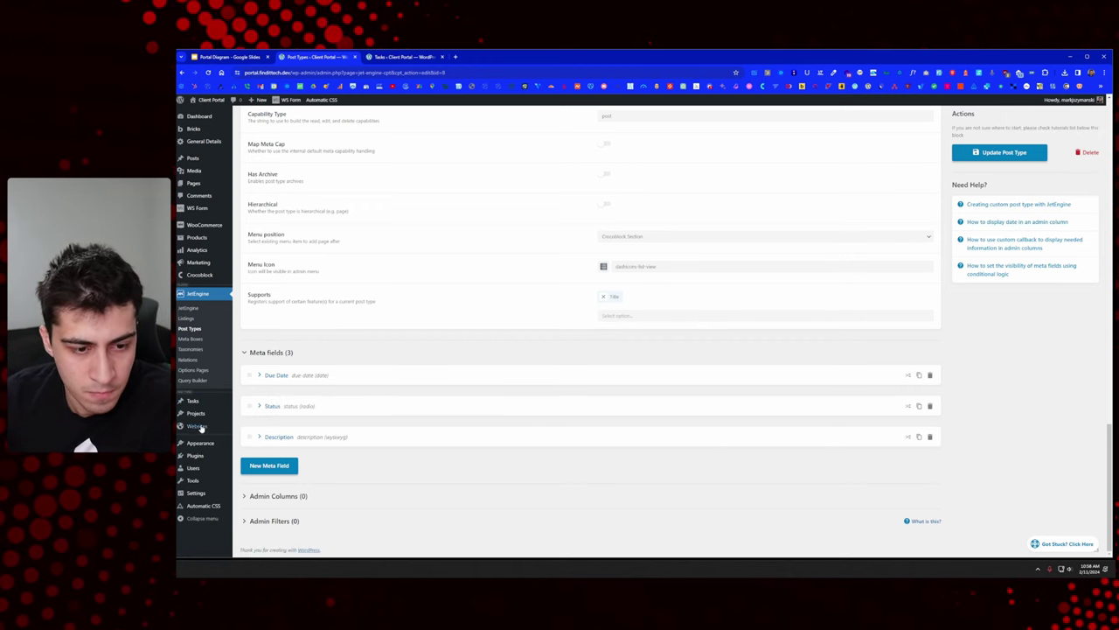
Step: Start a new task from the Tasks list and title it "Task 1"
{"action": "key", "text": "ctrl+Tab"}
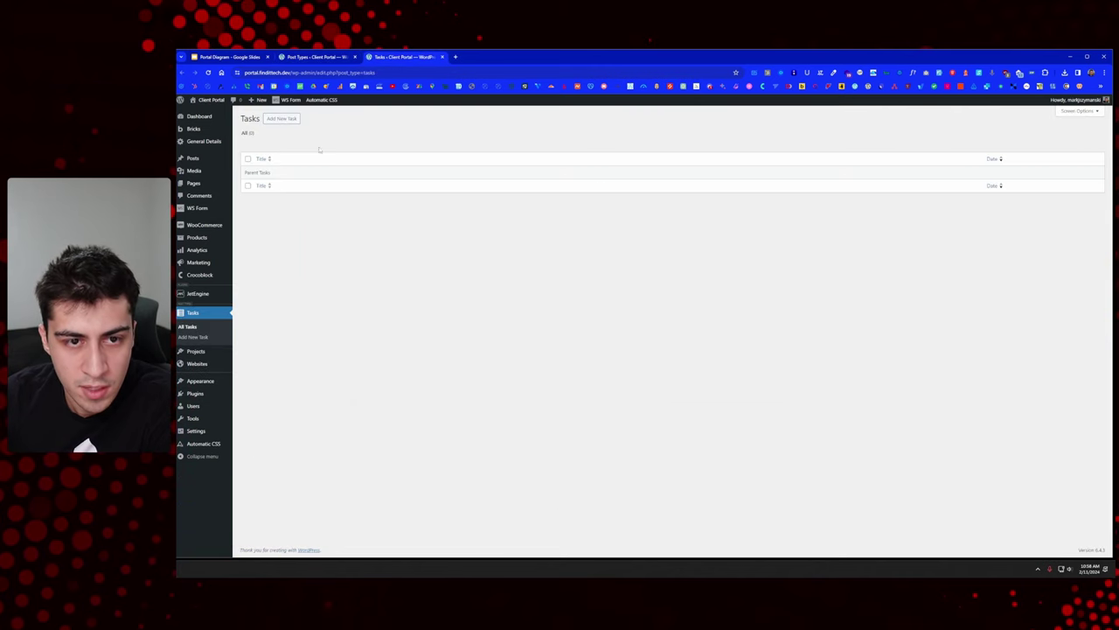
{"action": "left_click", "coordinate": [296, 119]}
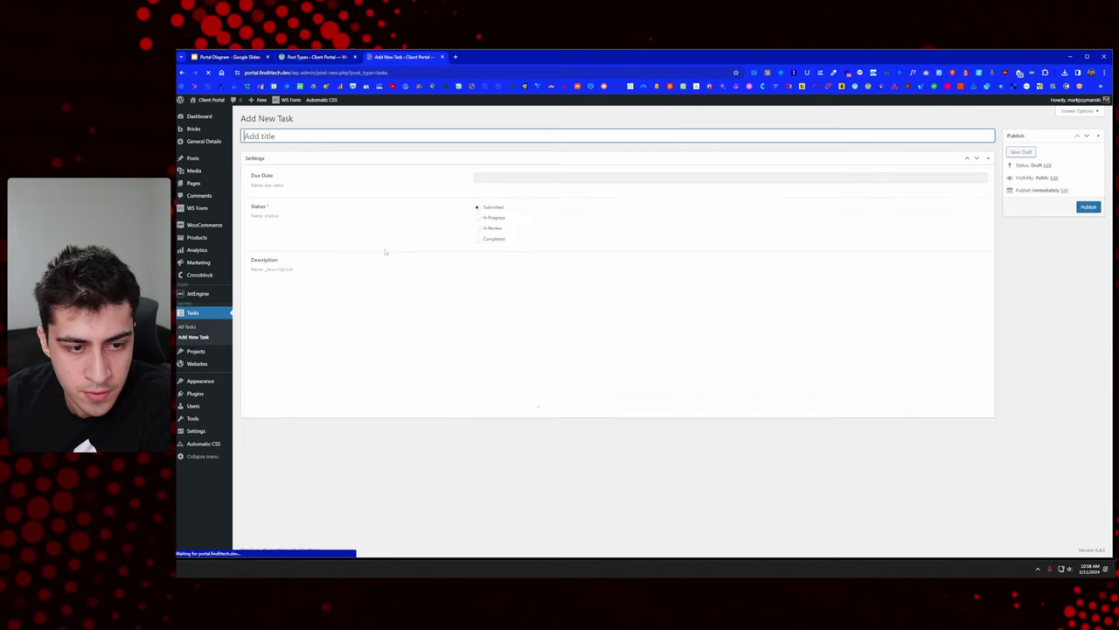
{"action": "type", "text": "Task 1"}
{"action": "key", "text": "Tab"}
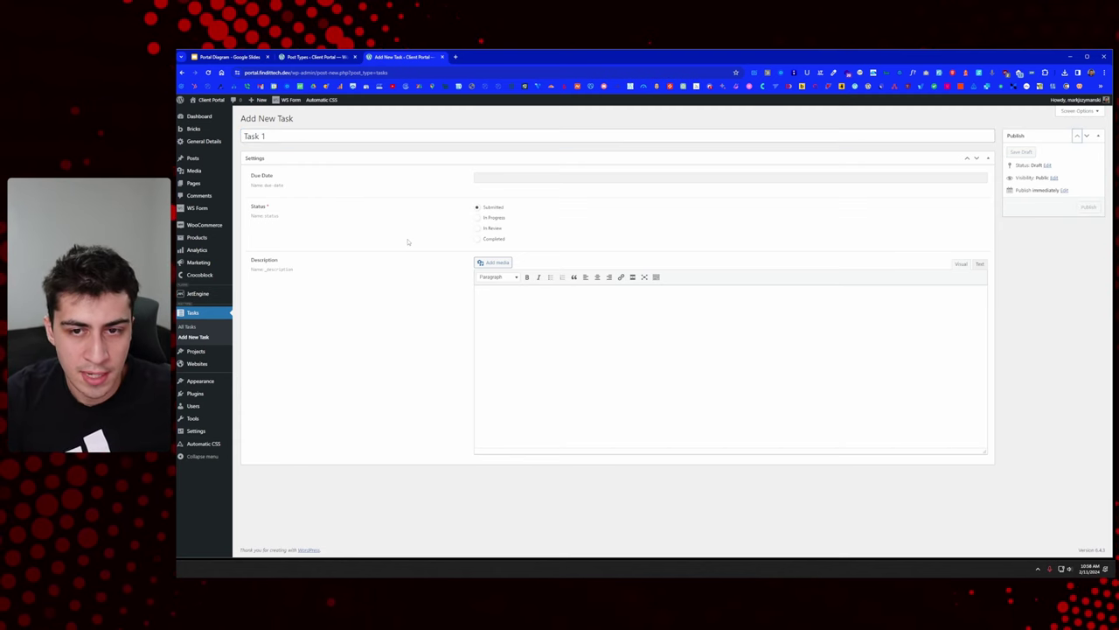
Step: Set Task 1's due date to February 16, 2024, enter the description "This is a description for task 1", and publish it
{"action": "left_click", "coordinate": [498, 178]}
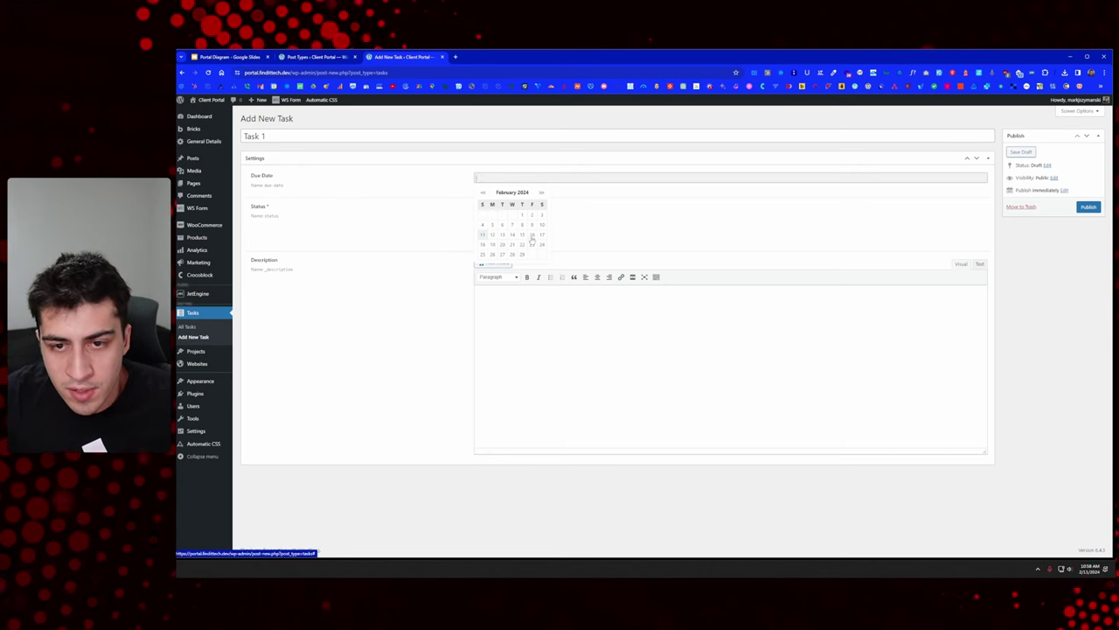
{"action": "left_click", "coordinate": [532, 238]}
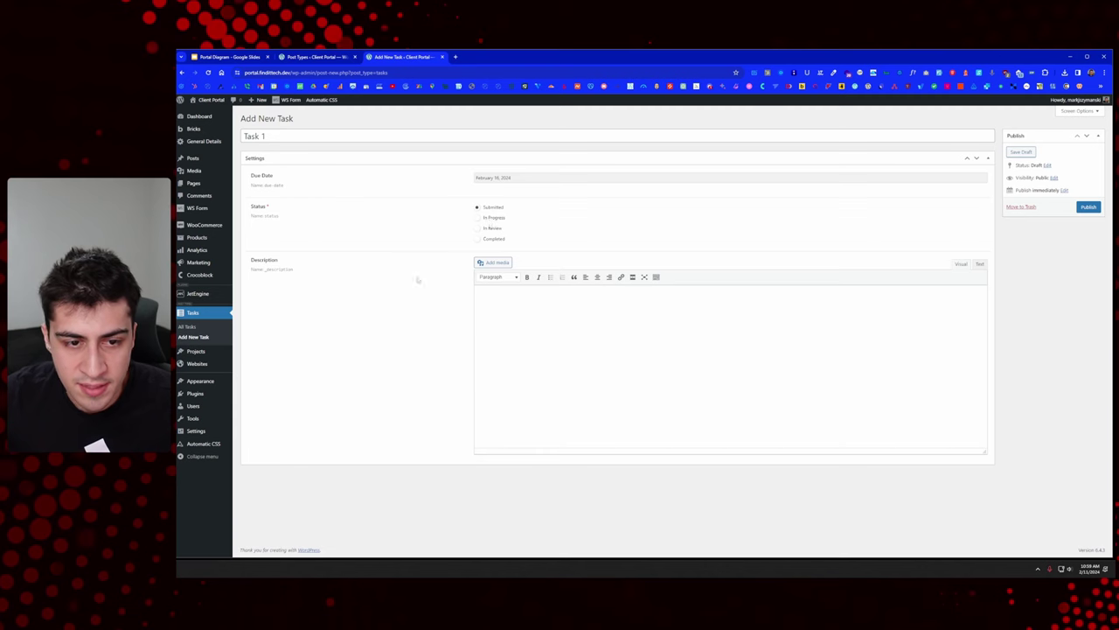
{"action": "type", "text": "is is a description for task 1"}
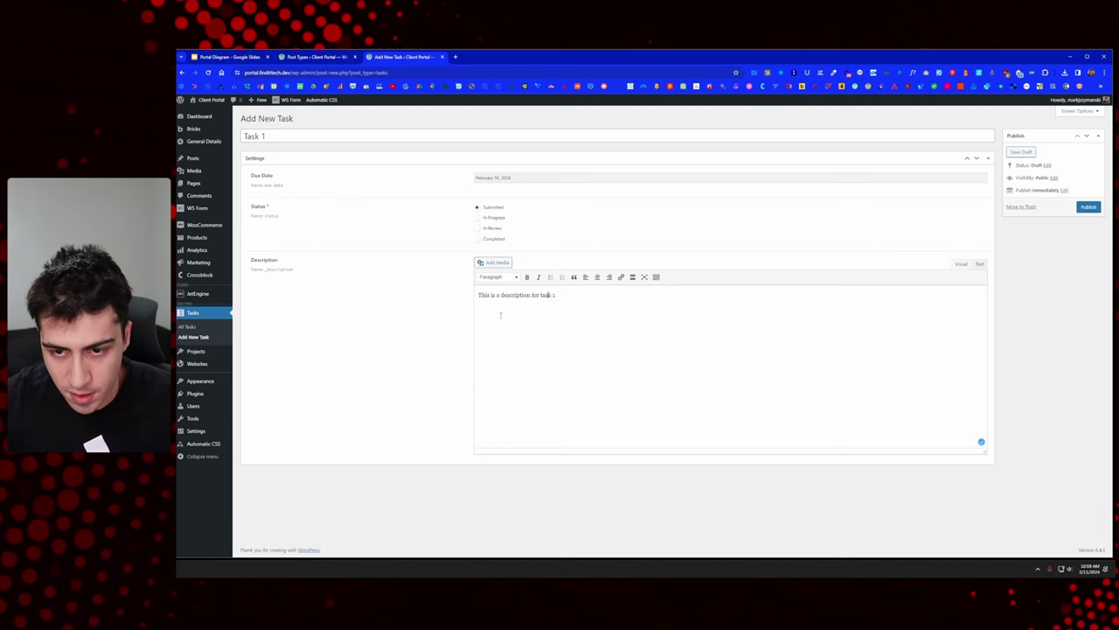
{"action": "left_click", "coordinate": [1089, 206]}
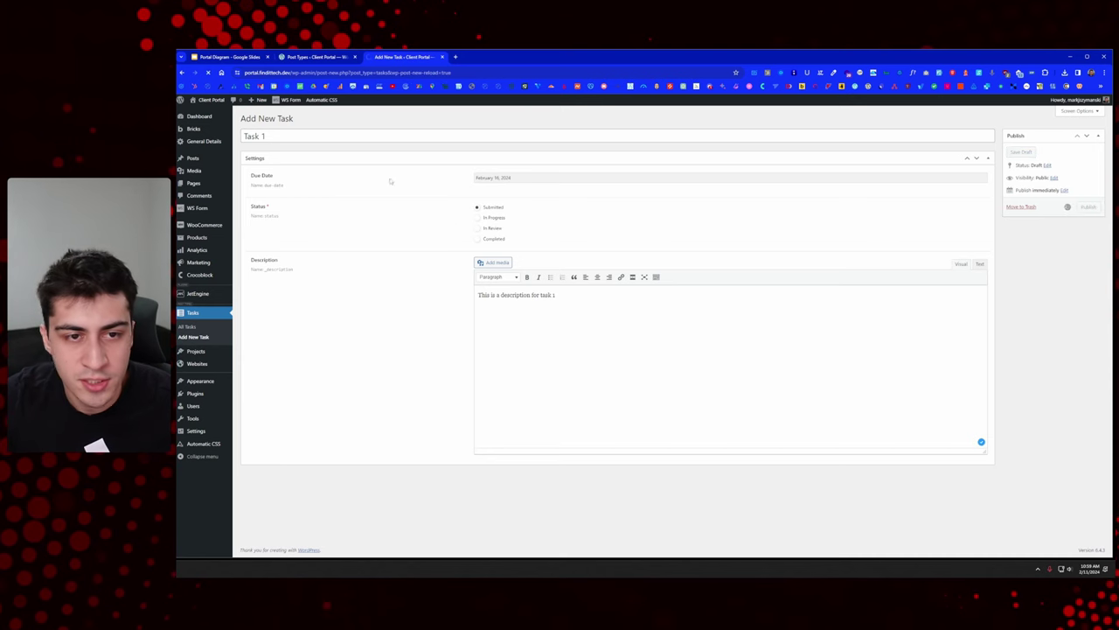
Step: Start another new task and title it "Task 2"
{"action": "left_click", "coordinate": [286, 158]}
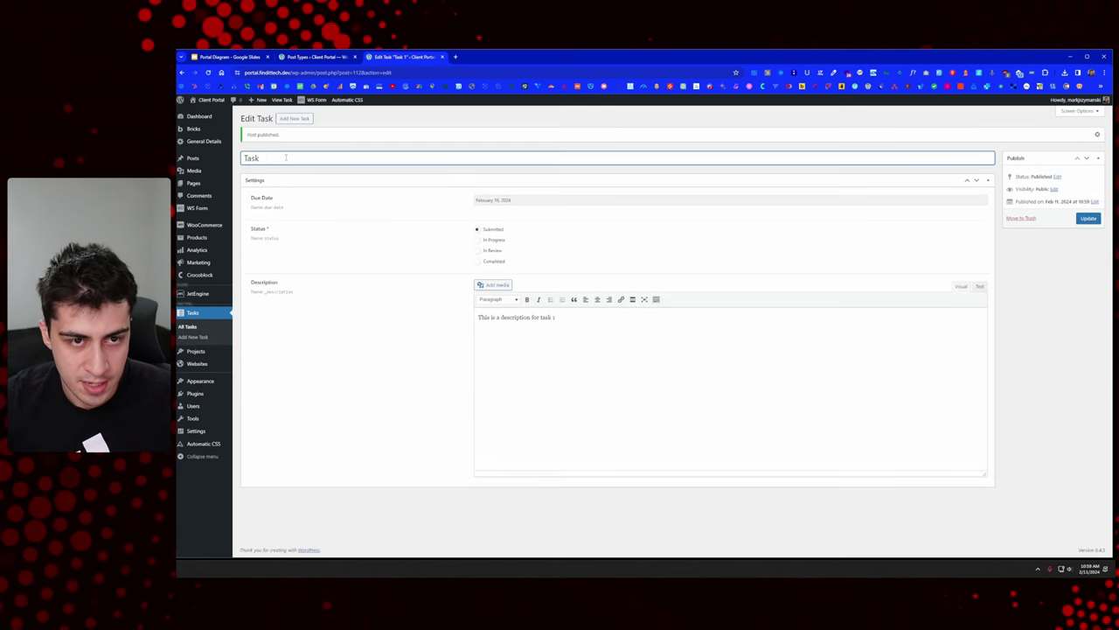
{"action": "left_click", "coordinate": [295, 118]}
{"action": "key", "text": "Return"}
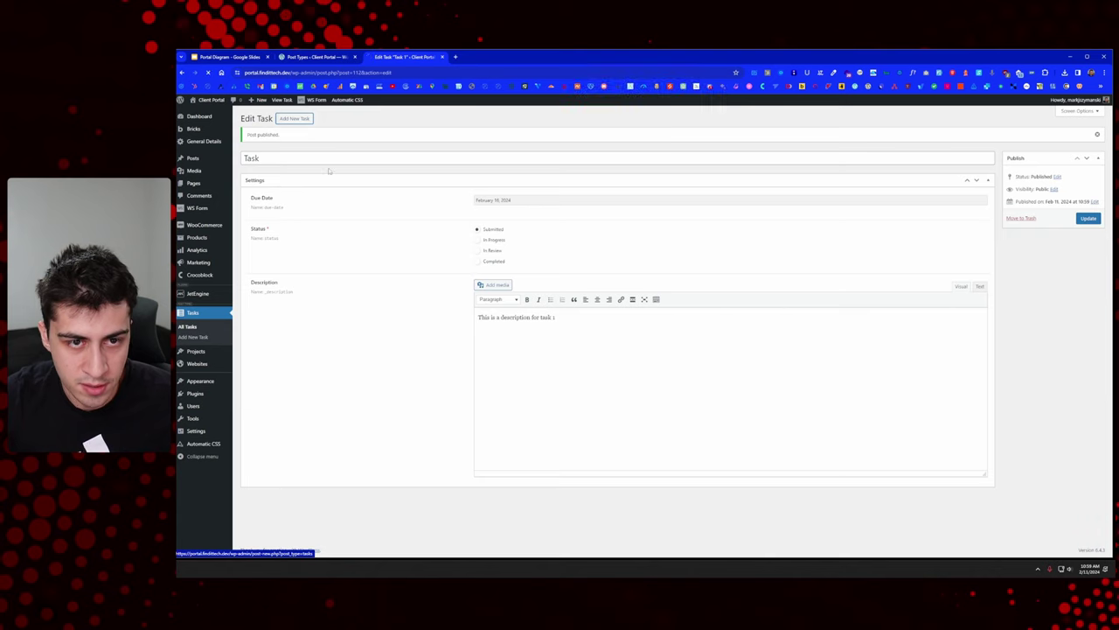
{"action": "type", "text": "Task 2"}
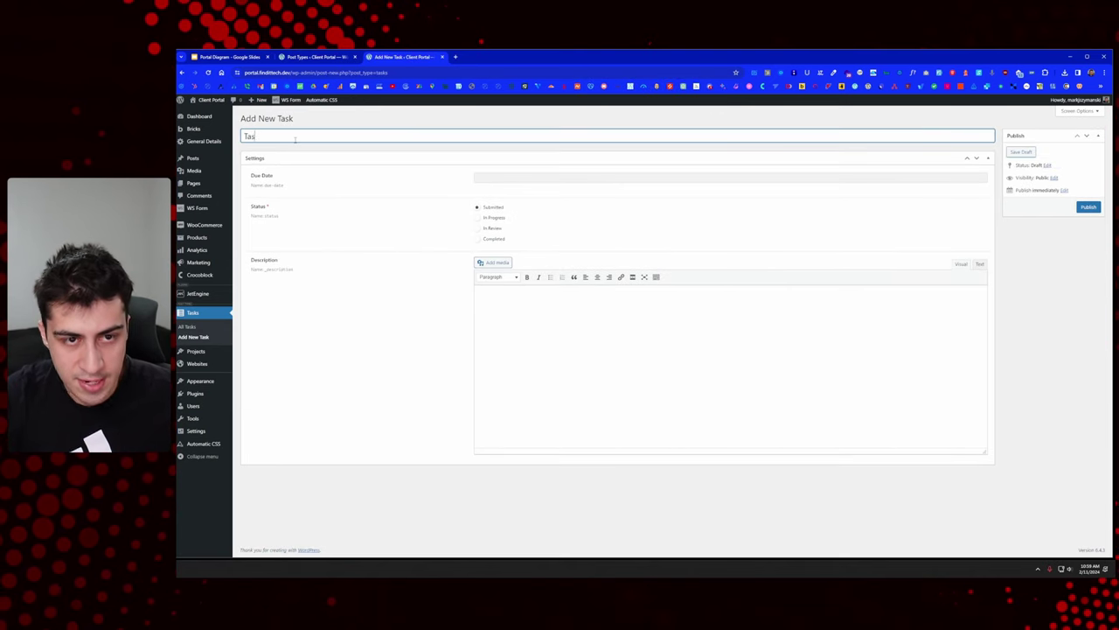
{"action": "key", "text": "Tab"}
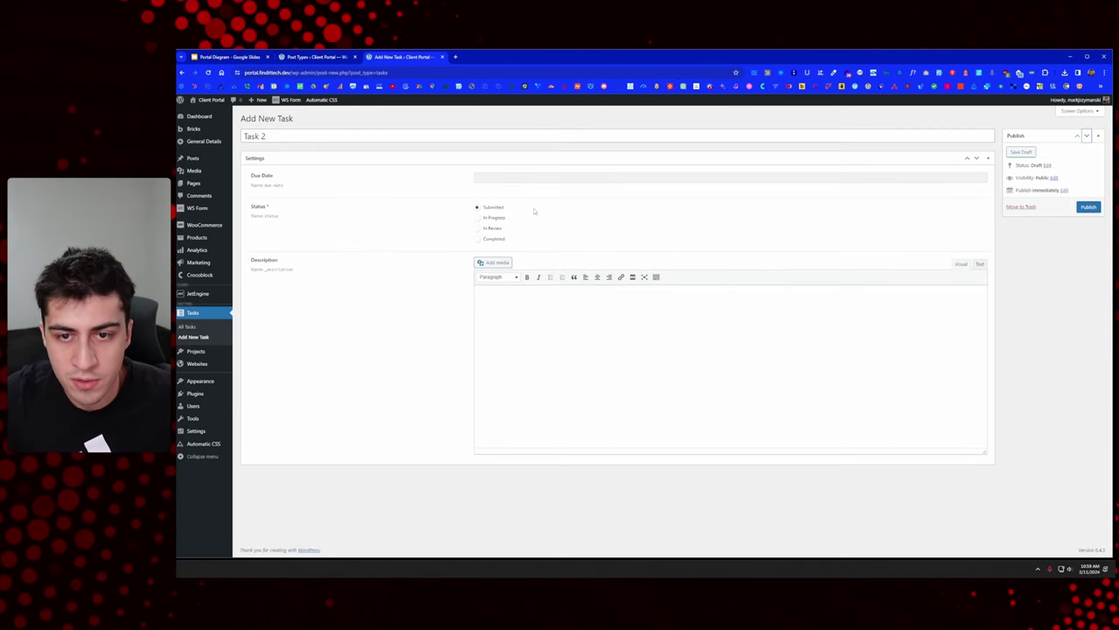
Step: Set Task 2's status to In Progress and enter a short Task 2 description
{"action": "left_click", "coordinate": [477, 218]}
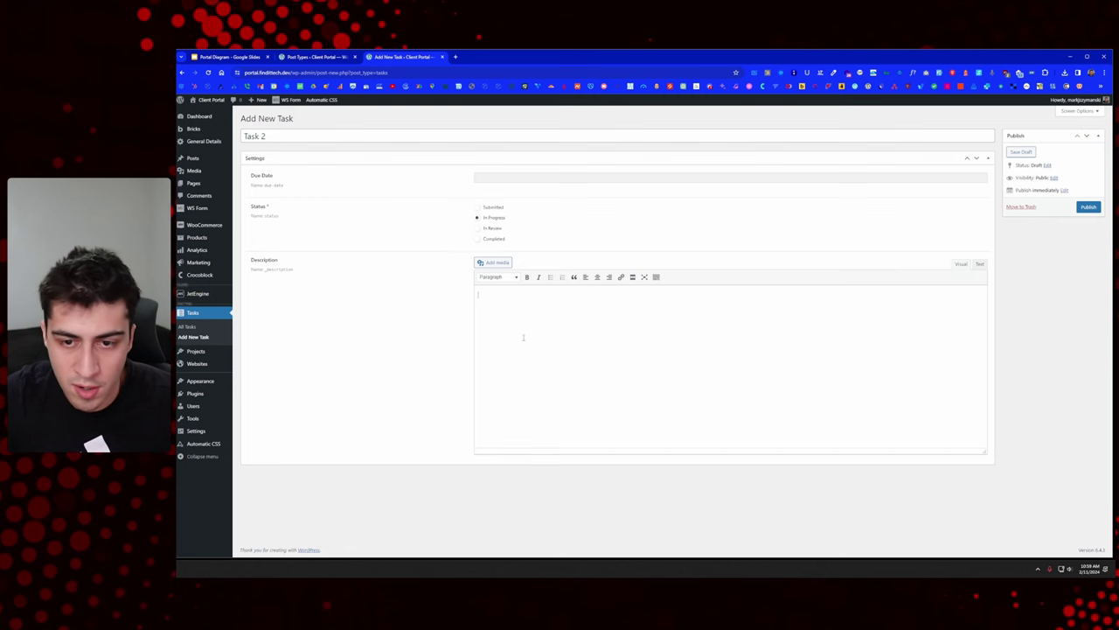
{"action": "left_click", "coordinate": [523, 338]}
{"action": "type", "text": "Task 2 descri"}
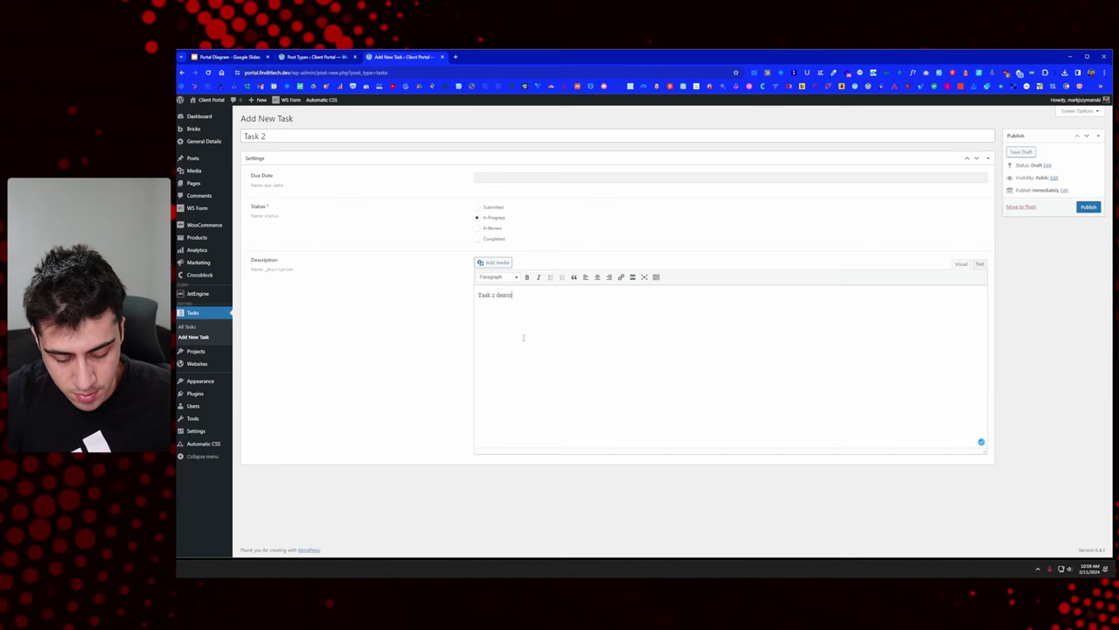
{"action": "type", "text": "pt"}
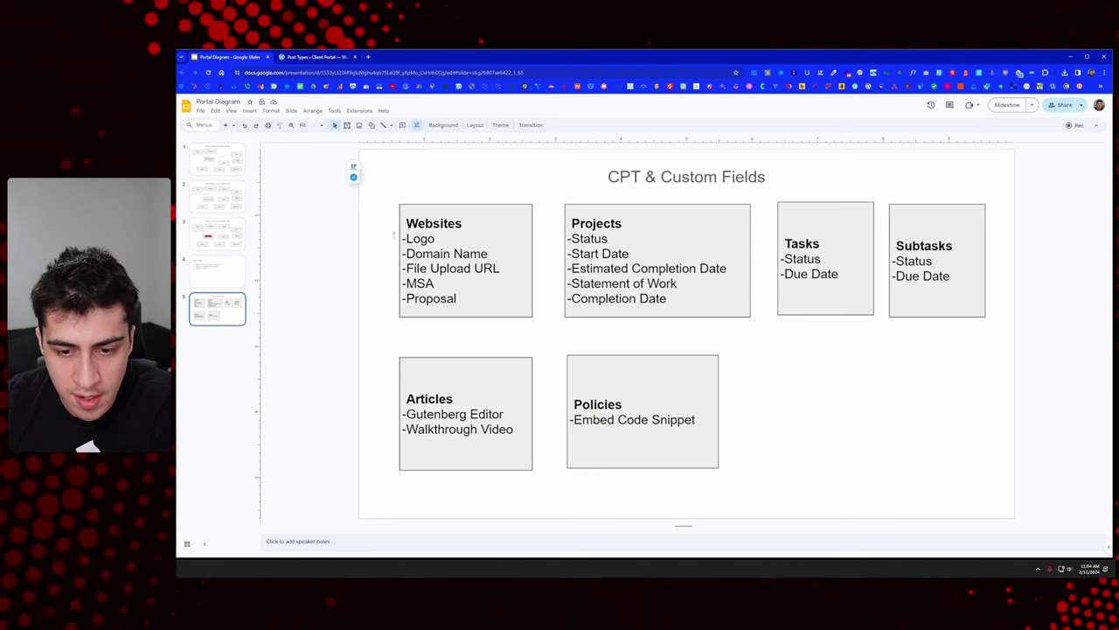
Step: Add a new JetEngine post type named "Articles" with the slug "articles"
{"action": "key", "text": "ctrl+Tab"}
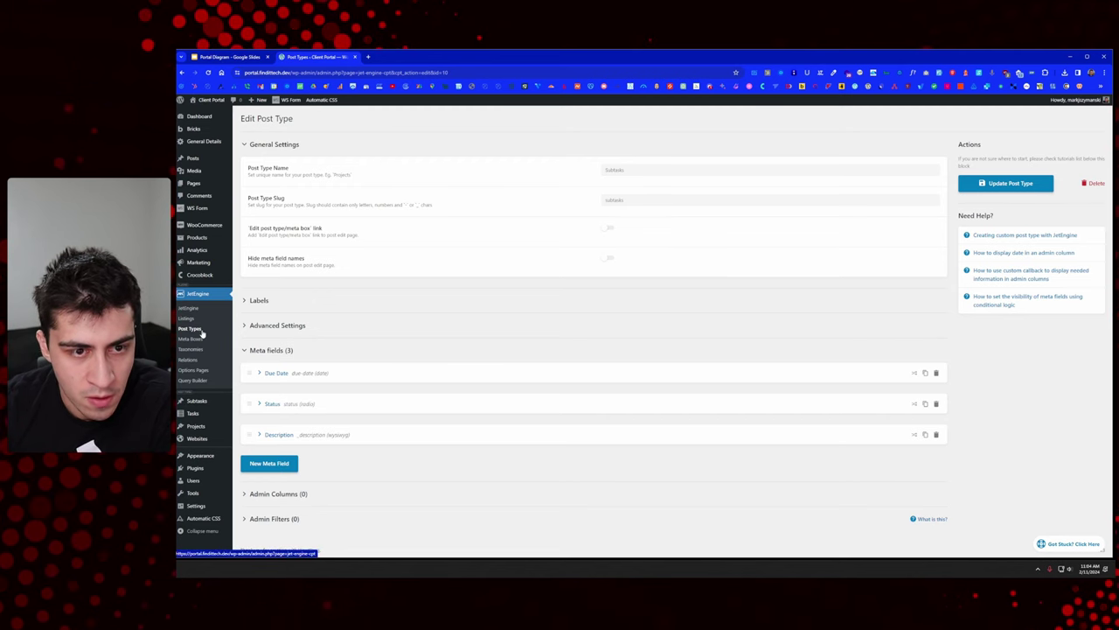
{"action": "left_click", "coordinate": [201, 330]}
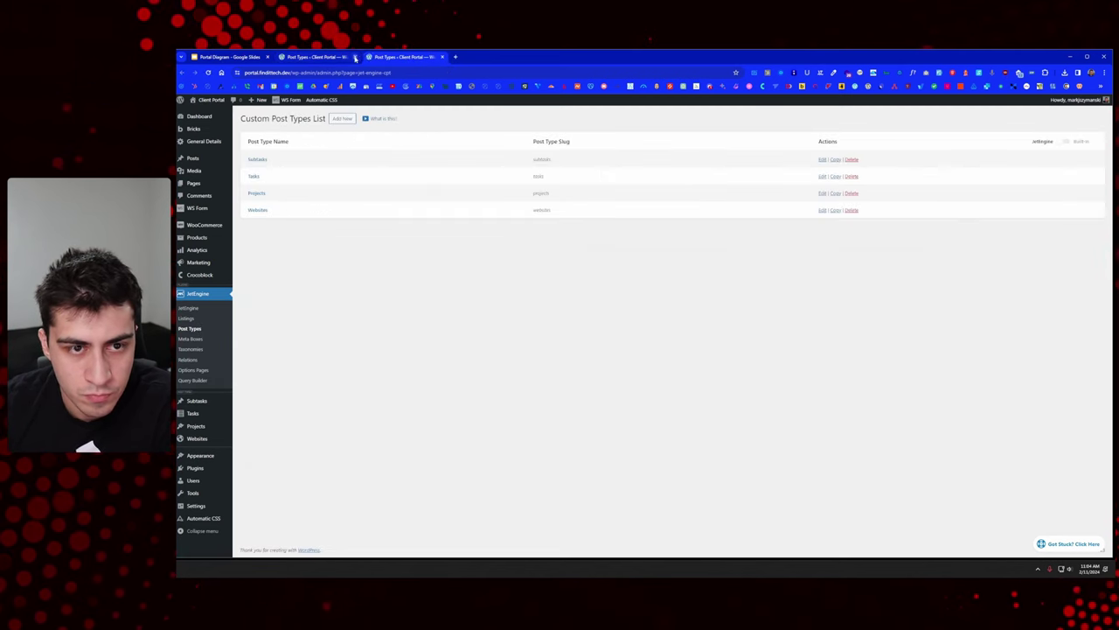
{"action": "left_click", "coordinate": [343, 118]}
{"action": "left_click", "coordinate": [629, 171]}
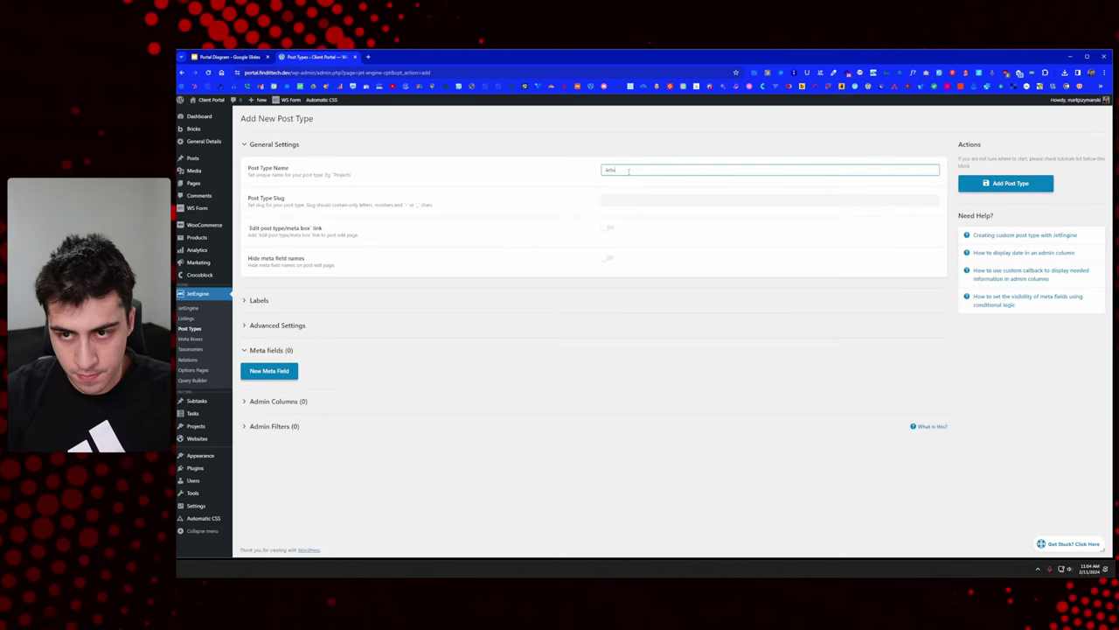
{"action": "key", "text": "Tab"}
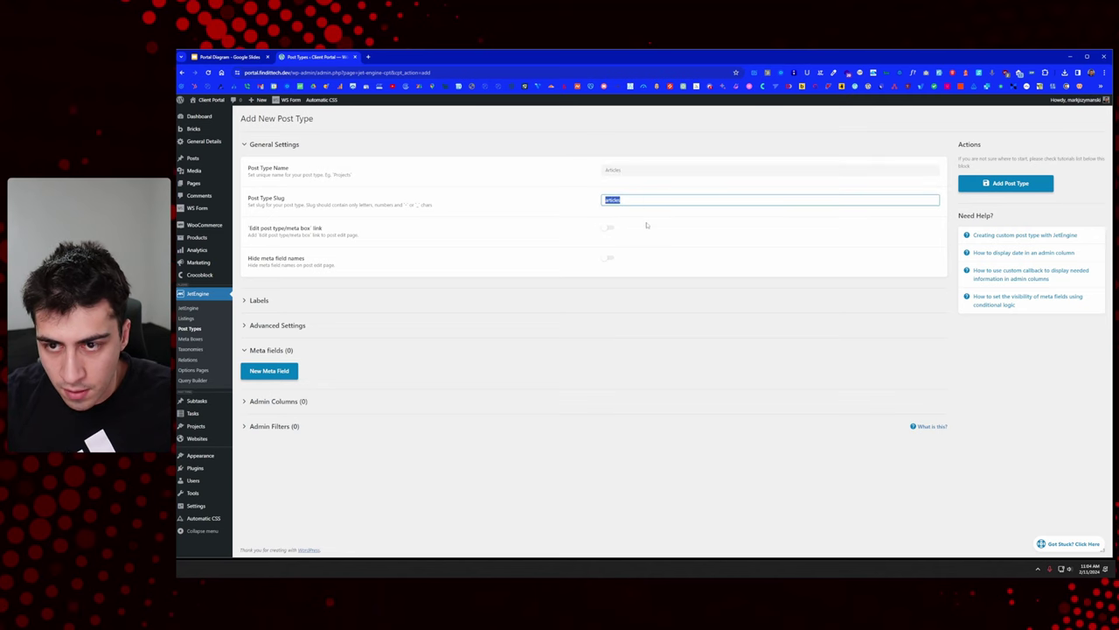
Step: Give the Articles post type the singular name "Article" and autofill its remaining labels through "Uploaded to this Article"
{"action": "left_click", "coordinate": [348, 305]}
{"action": "left_click", "coordinate": [633, 326]}
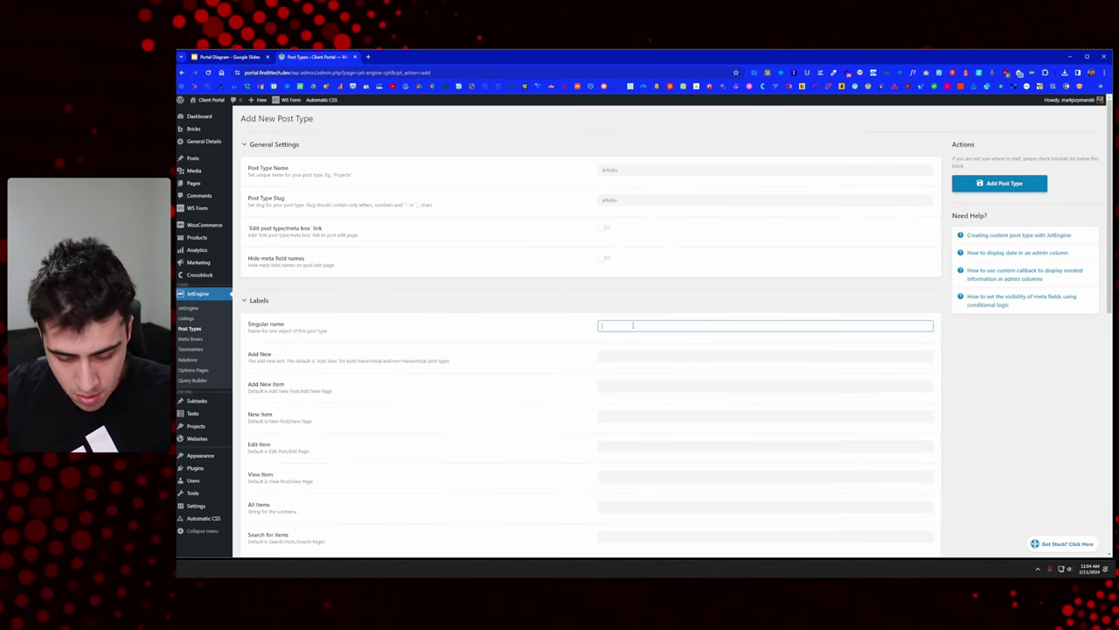
{"action": "type", "text": "Article"}
{"action": "key", "text": "Tab"}
{"action": "key", "text": "Tab"}
{"action": "key", "text": "Tab"}
{"action": "key", "text": "Tab"}
{"action": "key", "text": "Tab"}
{"action": "key", "text": "Tab"}
{"action": "key", "text": "Tab"}
{"action": "key", "text": "Tab"}
{"action": "key", "text": "Tab"}
{"action": "key", "text": "Tab"}
{"action": "key", "text": "Tab"}
{"action": "key", "text": "Tab"}
{"action": "key", "text": "Tab"}
{"action": "key", "text": "Tab"}
{"action": "key", "text": "Tab"}
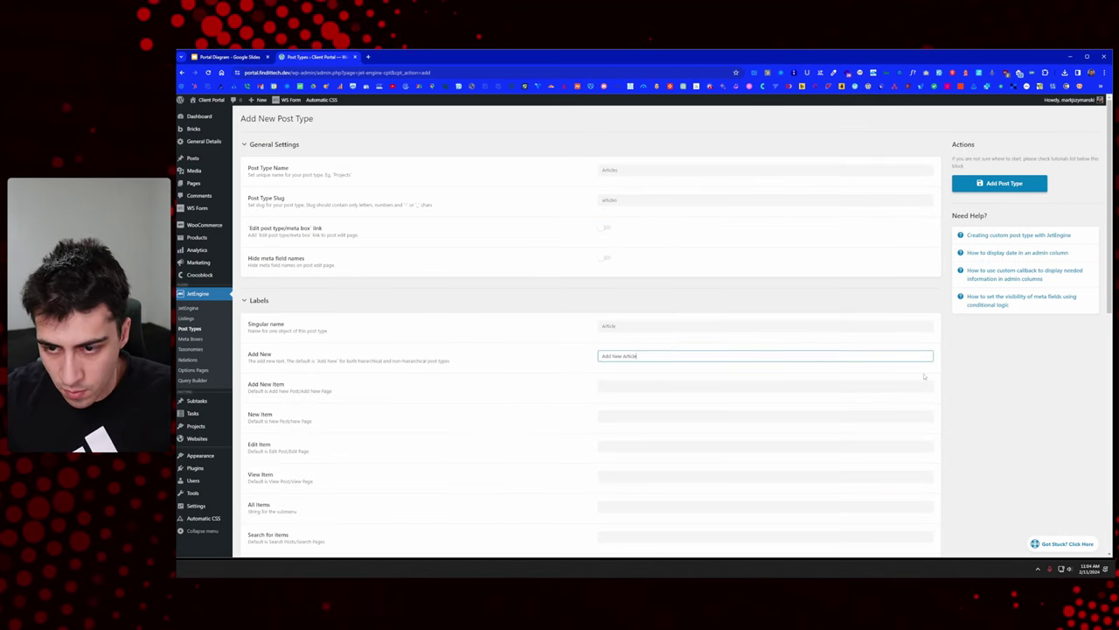
{"action": "key", "text": "Tab"}
{"action": "key", "text": "Tab"}
{"action": "key", "text": "Tab"}
{"action": "key", "text": "Tab"}
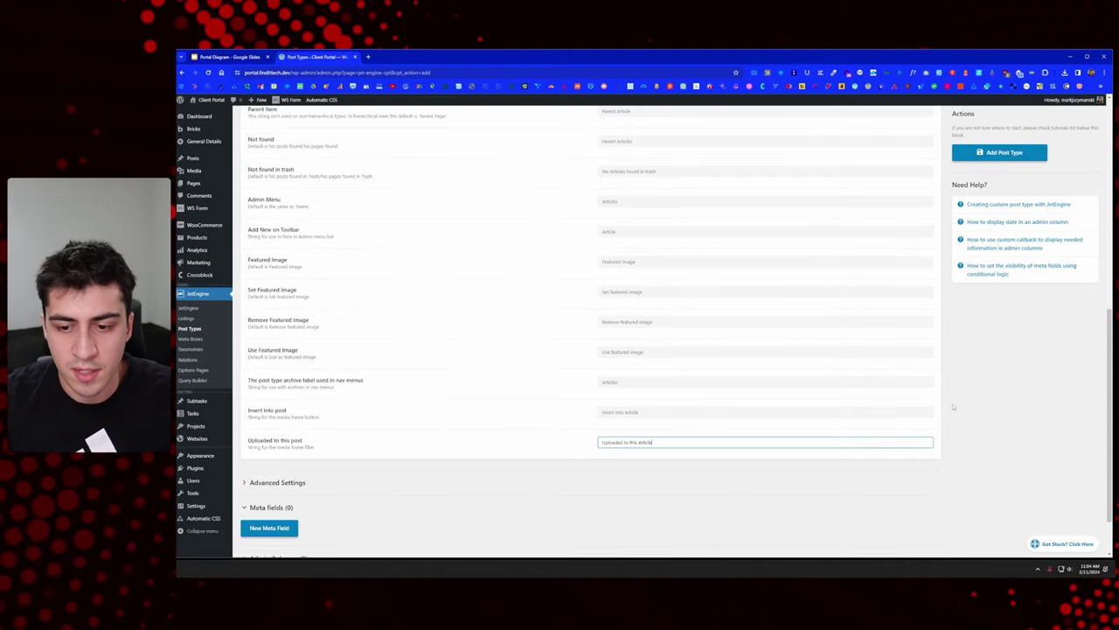
Step: Review the advanced settings of the Articles post type, including Has Archive, menu options and supported features
{"action": "left_click", "coordinate": [308, 488]}
{"action": "scroll", "coordinate": [623, 419], "scroll_direction": "down", "scroll_amount": 3}
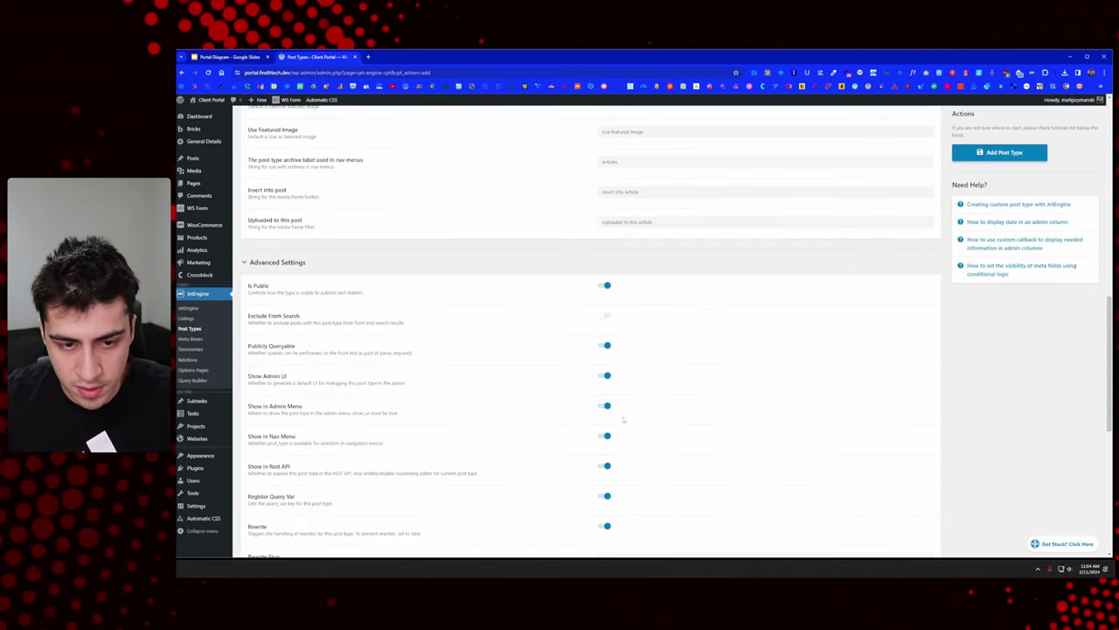
{"action": "scroll", "coordinate": [593, 363], "scroll_direction": "down", "scroll_amount": 1}
{"action": "scroll", "coordinate": [607, 280], "scroll_direction": "down", "scroll_amount": 2}
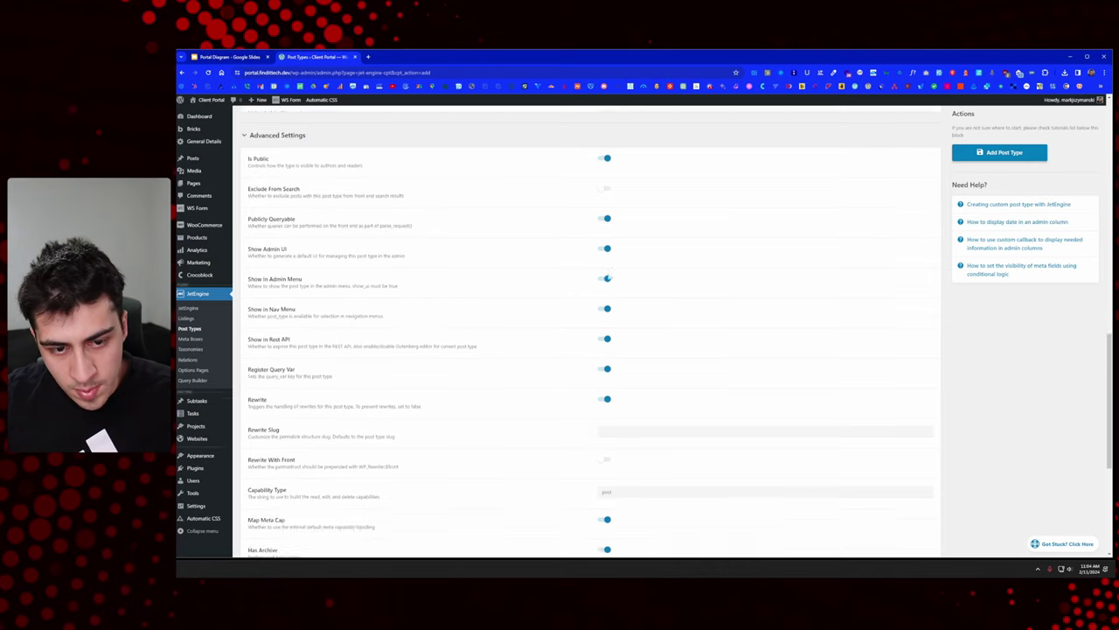
{"action": "scroll", "coordinate": [609, 277], "scroll_direction": "down", "scroll_amount": 2}
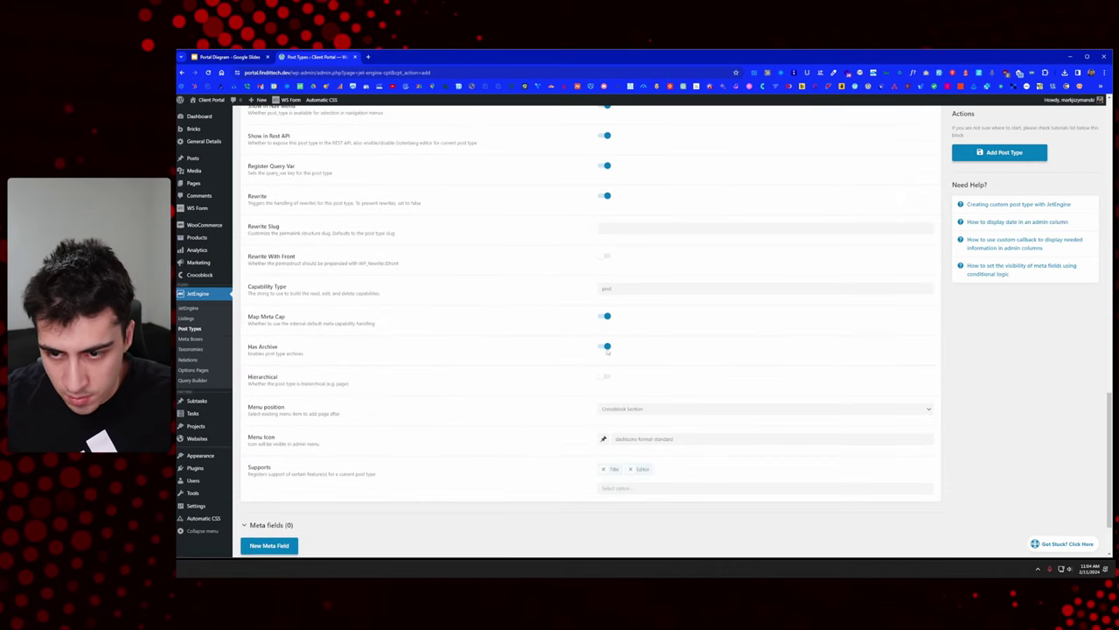
{"action": "left_click", "coordinate": [606, 347]}
{"action": "scroll", "coordinate": [608, 348], "scroll_direction": "down", "scroll_amount": 1}
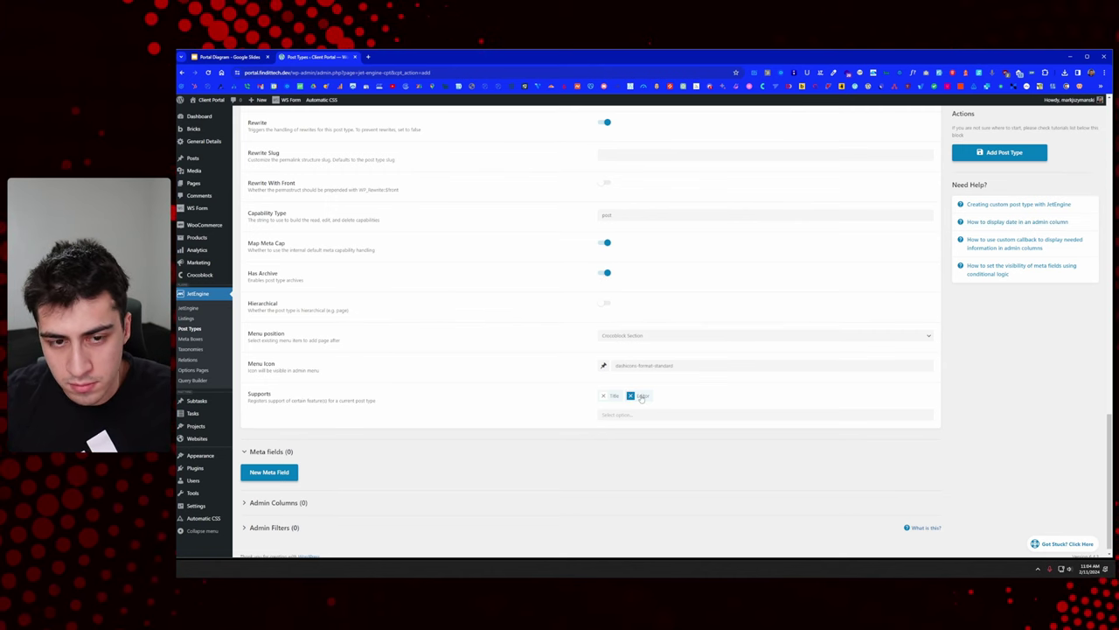
{"action": "scroll", "coordinate": [614, 395], "scroll_direction": "down", "scroll_amount": 1}
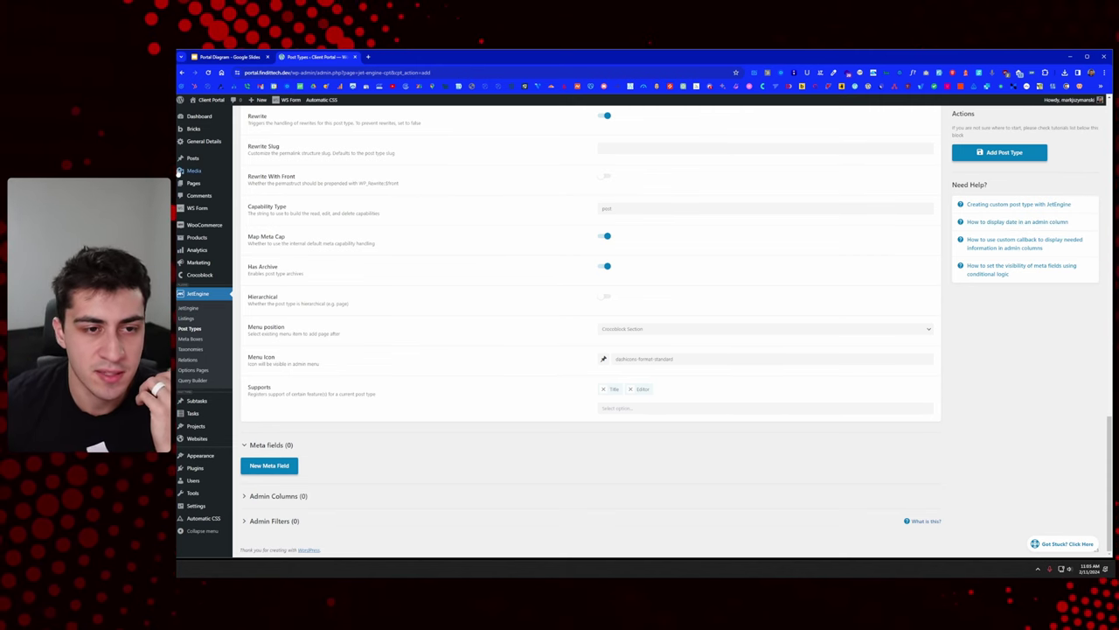
Step: Open a new default post in a separate tab to examine the block editor, and return to the Articles settings
{"action": "mouse_move", "coordinate": [194, 157]}
{"action": "middle_click", "coordinate": [245, 159]}
{"action": "left_click", "coordinate": [393, 55]}
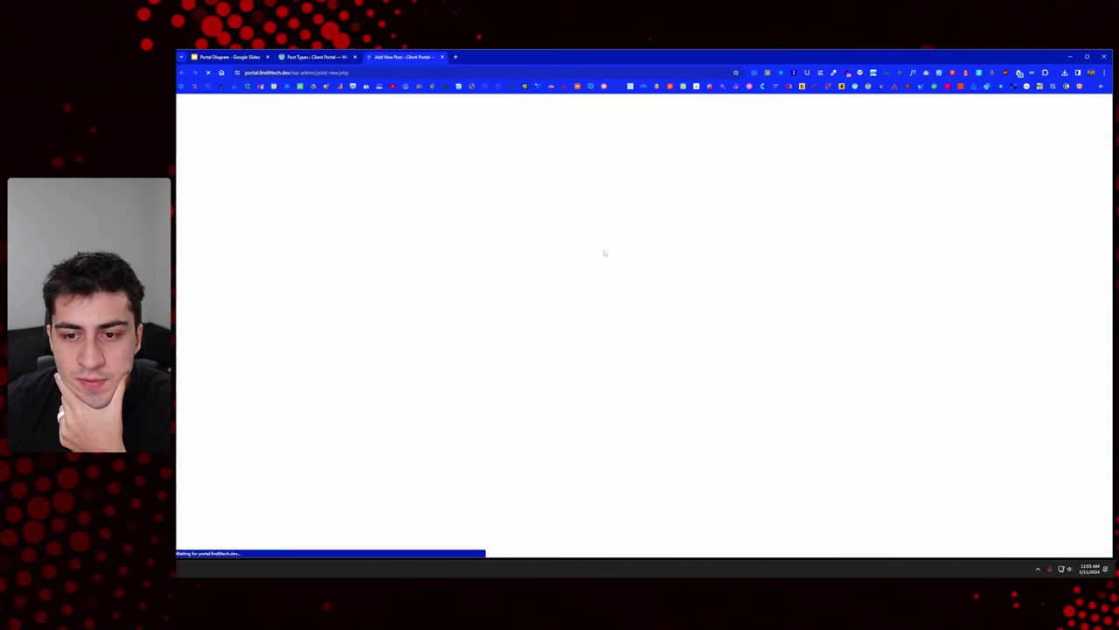
{"action": "left_click", "coordinate": [449, 204]}
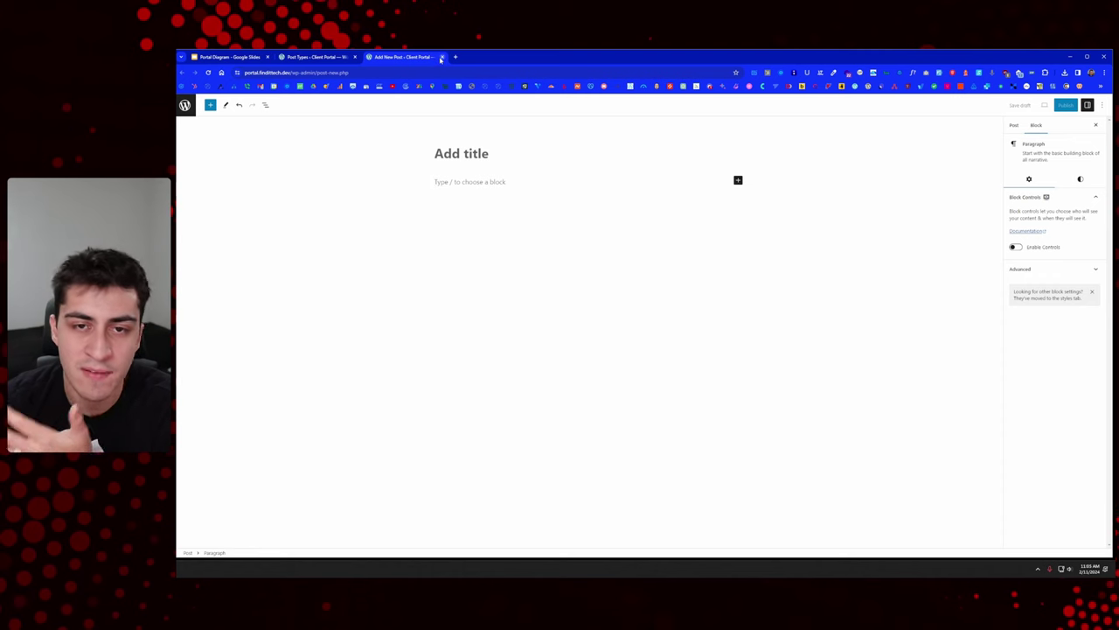
{"action": "left_click", "coordinate": [315, 56]}
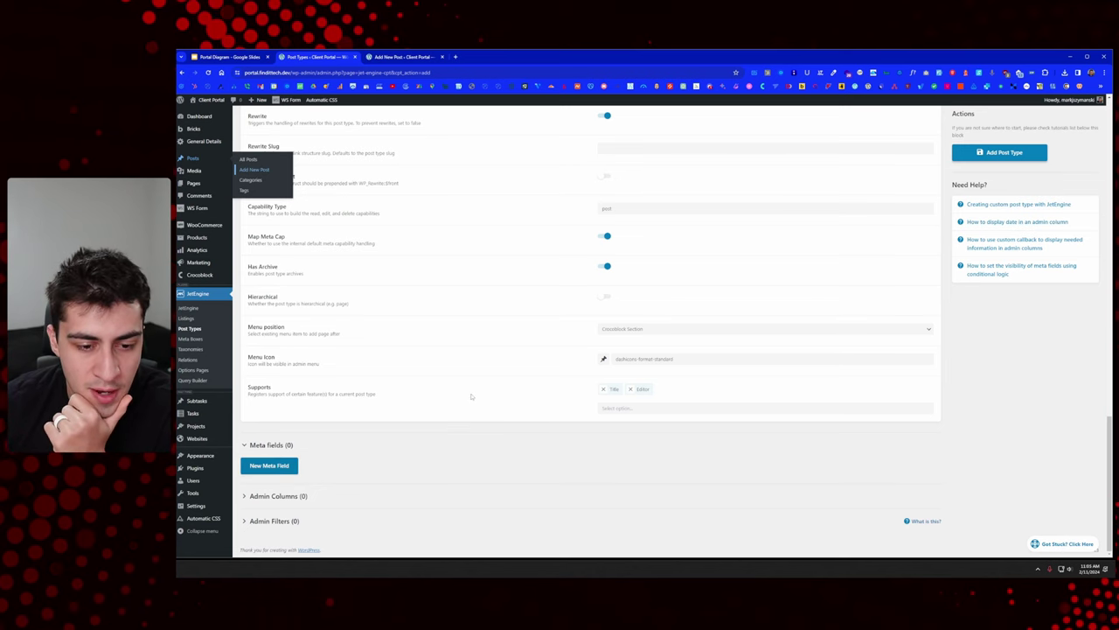
Step: Add a meta field labelled "Walkthrough Video" to the Articles post type with an auto-generated name/ID
{"action": "left_click", "coordinate": [275, 466]}
{"action": "scroll", "coordinate": [380, 410], "scroll_direction": "down", "scroll_amount": 2}
{"action": "scroll", "coordinate": [566, 342], "scroll_direction": "down", "scroll_amount": 1}
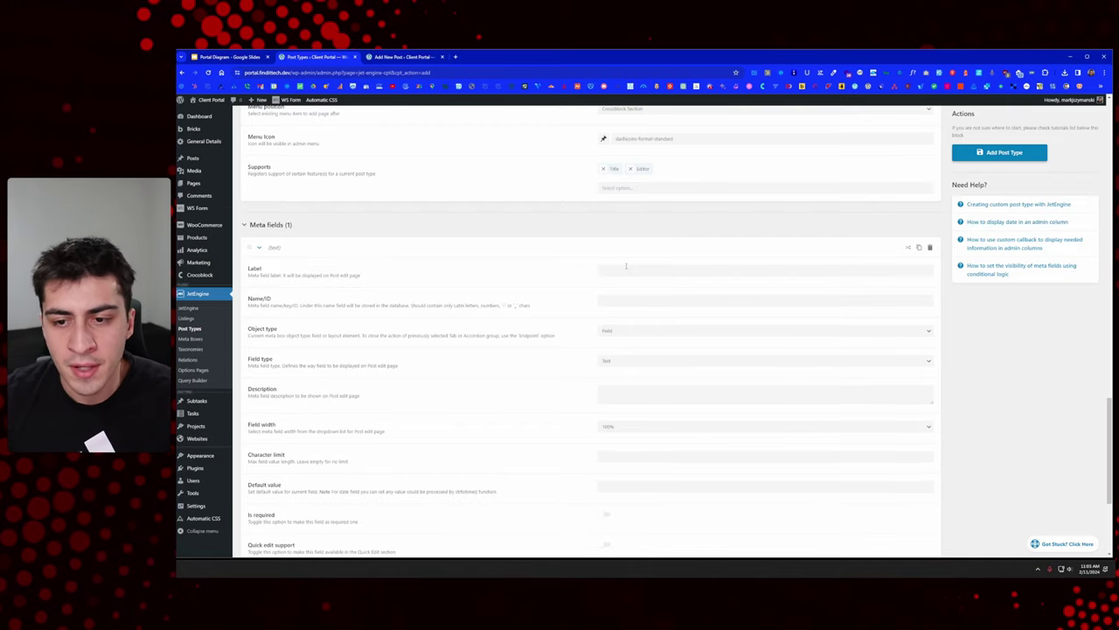
{"action": "left_click", "coordinate": [627, 272]}
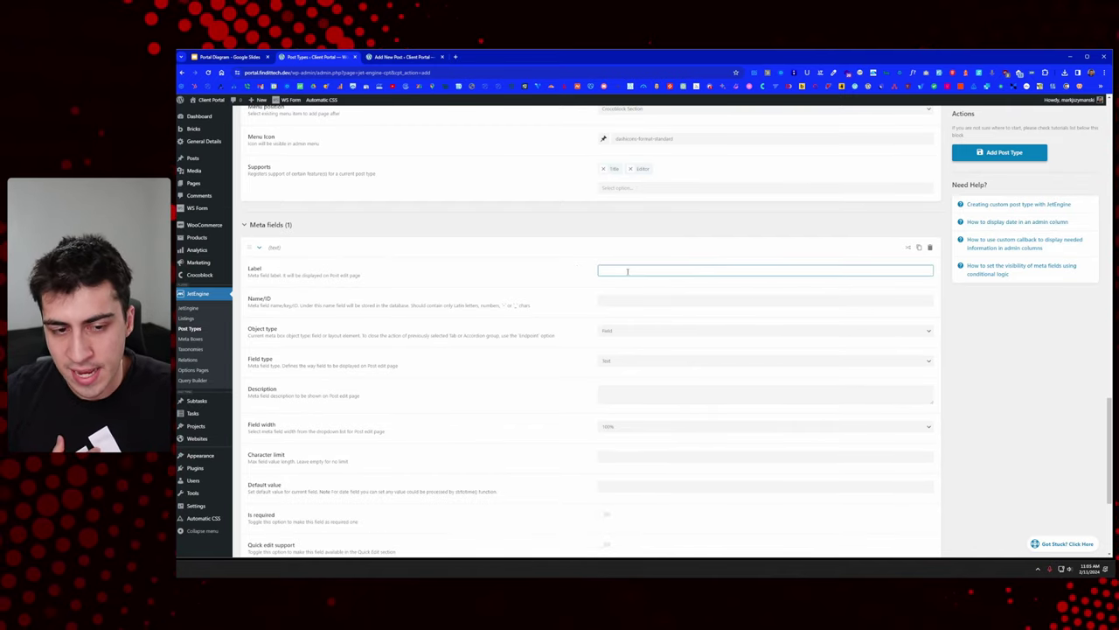
{"action": "type", "text": "Wedth"}
{"action": "type", "text": "hro"}
{"action": "type", "text": "ugh"}
{"action": "type", "text": " Video"}
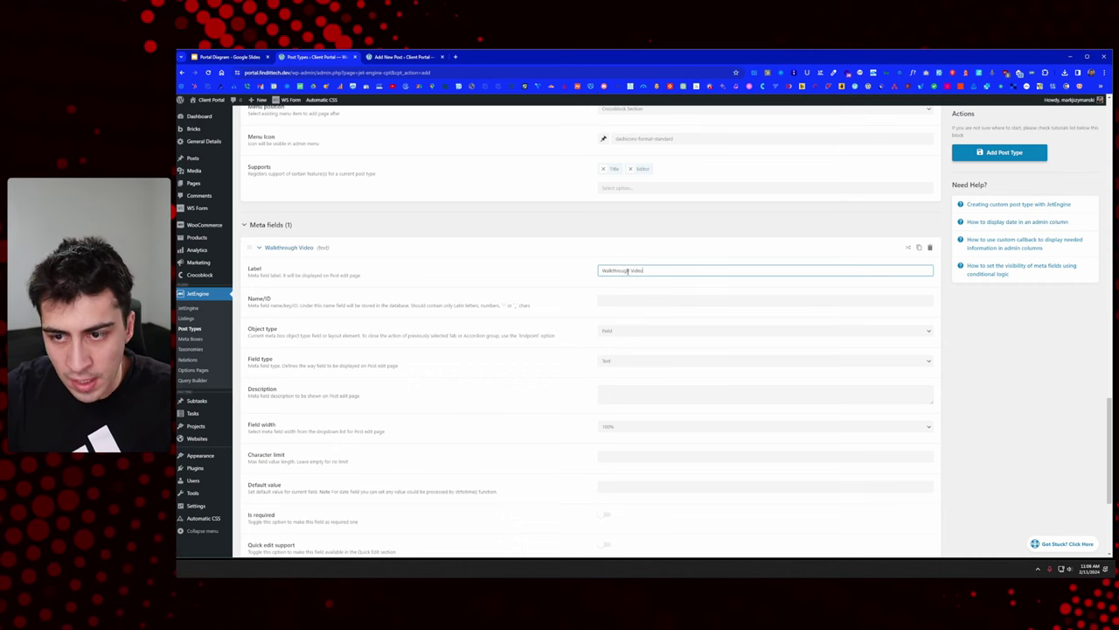
{"action": "key", "text": "Tab"}
{"action": "left_click", "coordinate": [981, 313]}
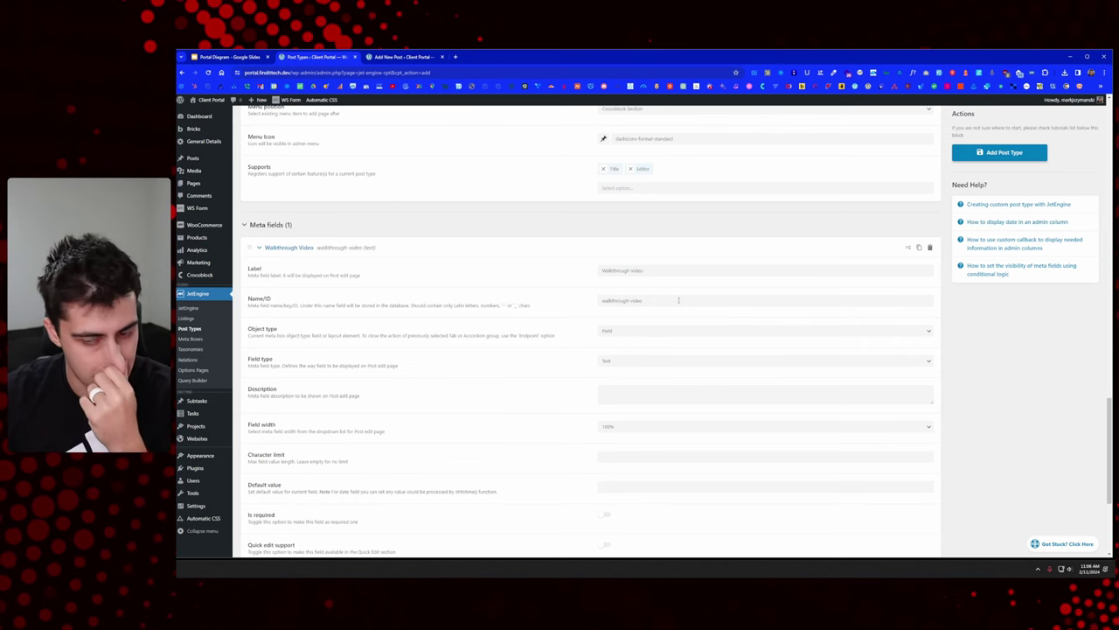
Step: Choose Text as the meta field's type and relabel it "Walkthrough Video URL" with the name/ID walkthrough-video-url
{"action": "left_click", "coordinate": [612, 363]}
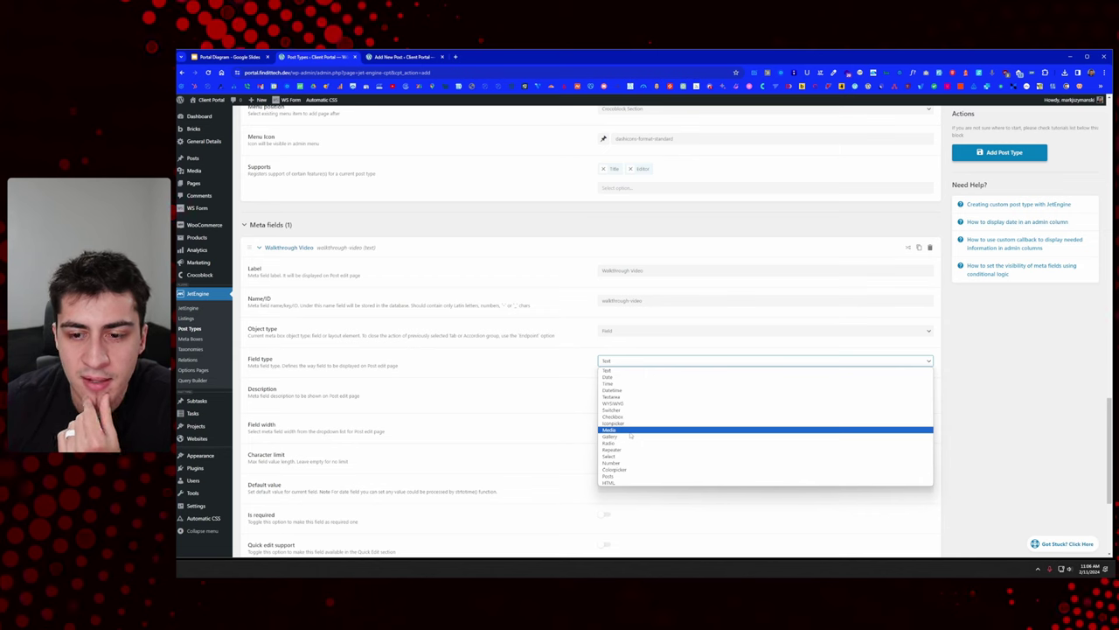
{"action": "left_click", "coordinate": [638, 371]}
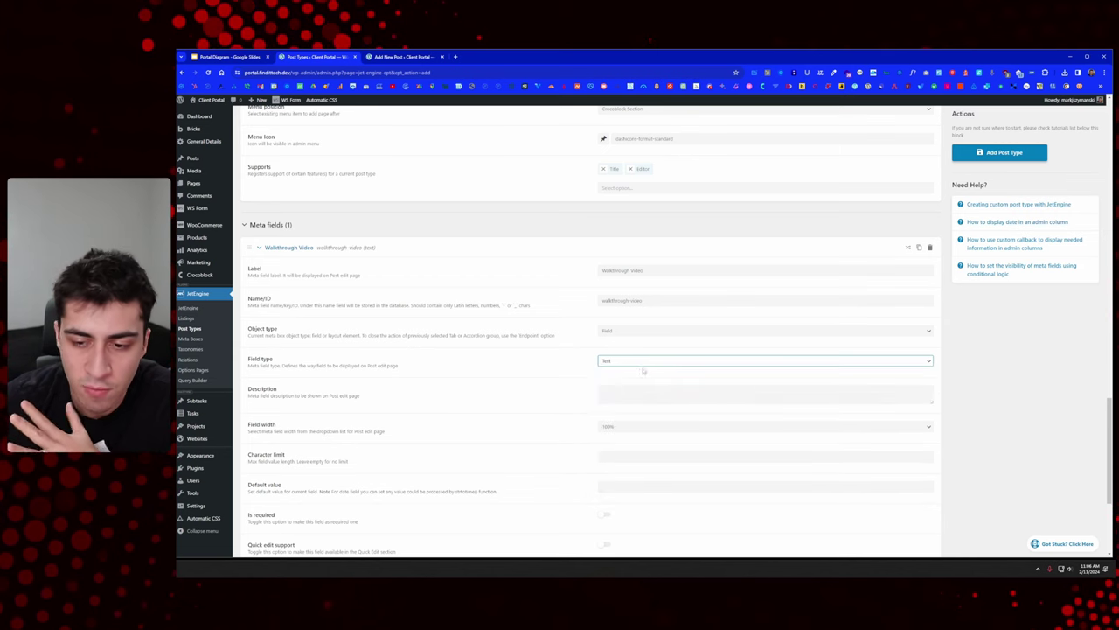
{"action": "left_click", "coordinate": [667, 268]}
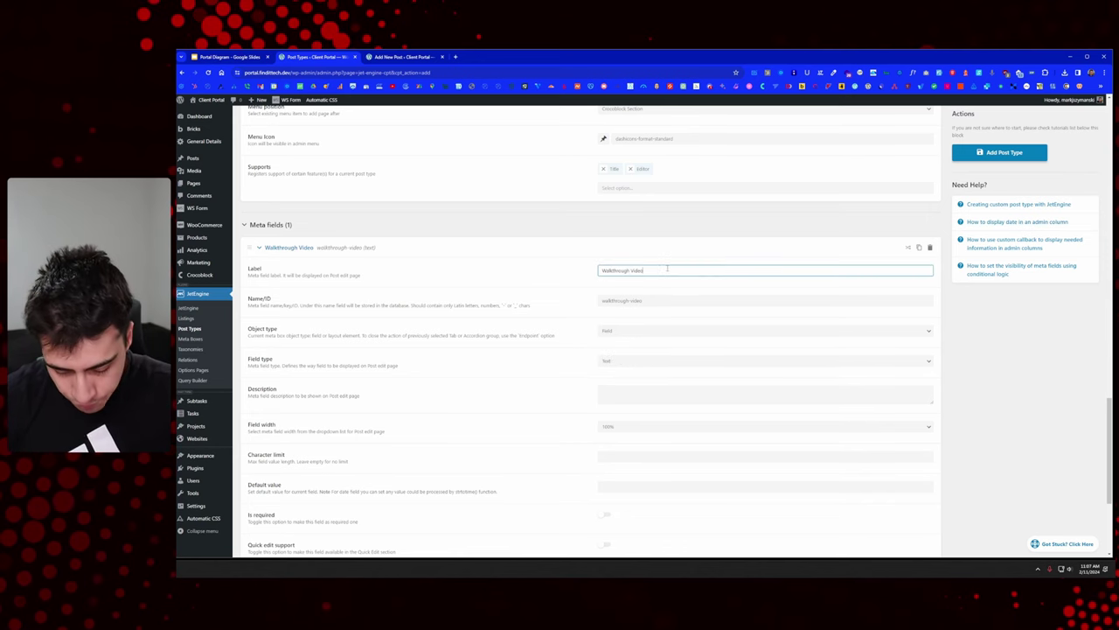
{"action": "type", "text": "URL"}
{"action": "key", "text": "Tab"}
{"action": "key", "text": "BackSpace"}
{"action": "key", "text": "shift+Tab"}
{"action": "left_click", "coordinate": [713, 339]}
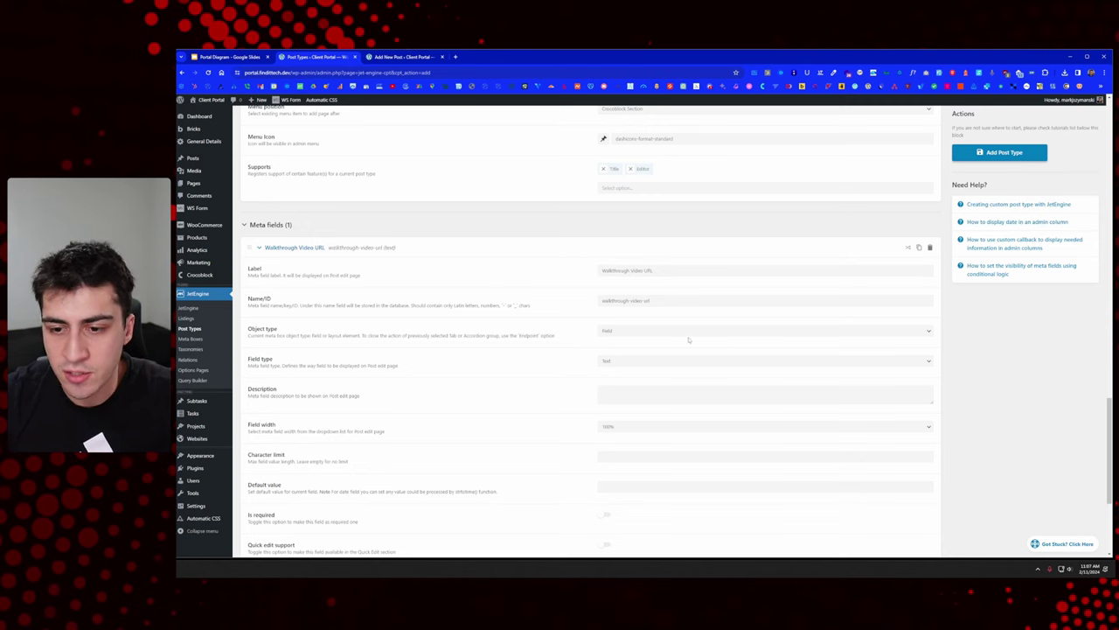
Step: Collapse the Walkthrough Video URL field and save the new Articles post type
{"action": "scroll", "coordinate": [639, 385], "scroll_direction": "down", "scroll_amount": 3}
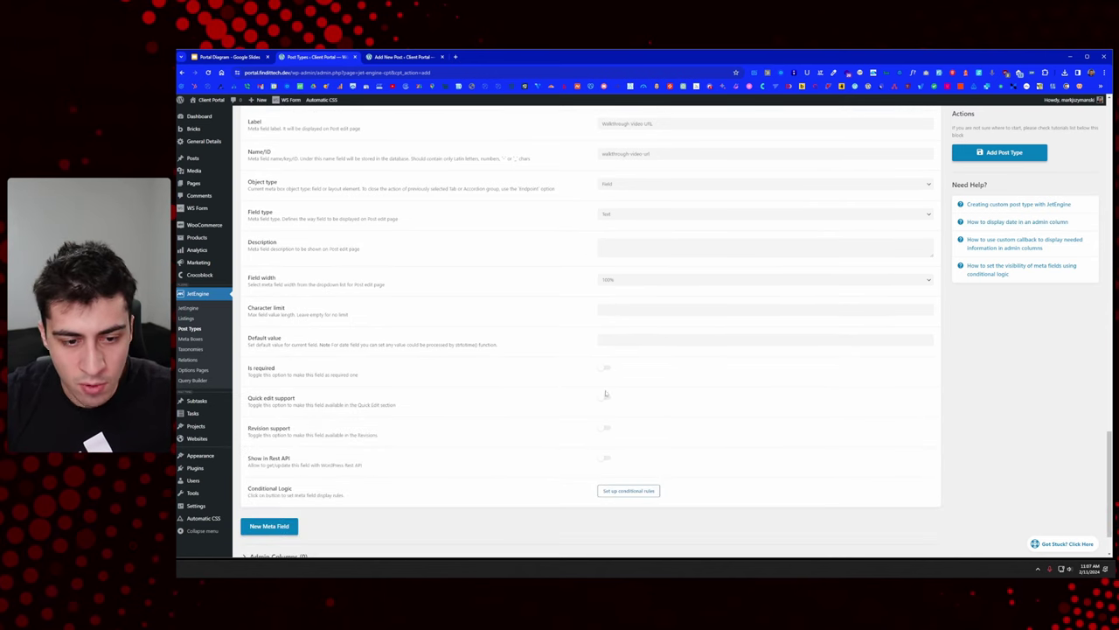
{"action": "scroll", "coordinate": [656, 411], "scroll_direction": "up", "scroll_amount": 2}
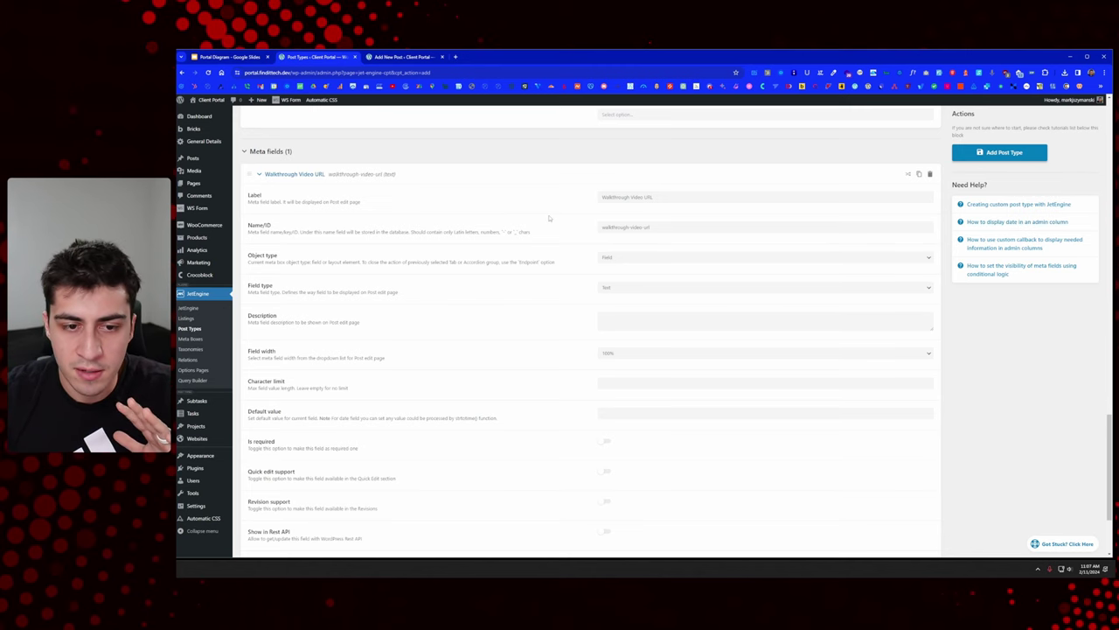
{"action": "scroll", "coordinate": [392, 217], "scroll_direction": "down", "scroll_amount": 1}
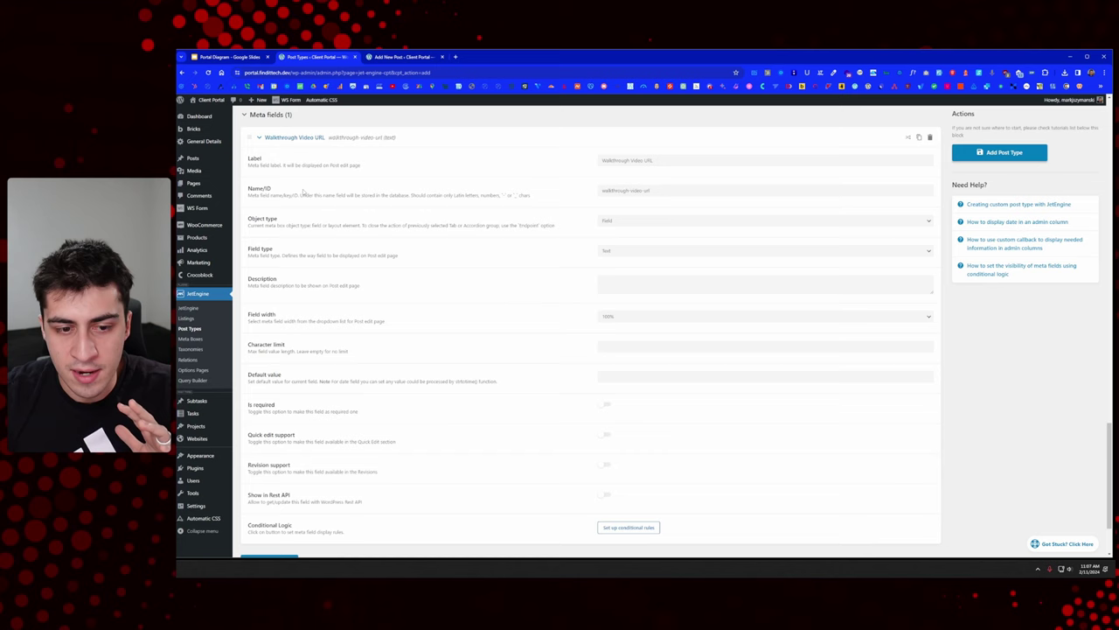
{"action": "scroll", "coordinate": [304, 191], "scroll_direction": "down", "scroll_amount": 1}
{"action": "scroll", "coordinate": [266, 237], "scroll_direction": "up", "scroll_amount": 3}
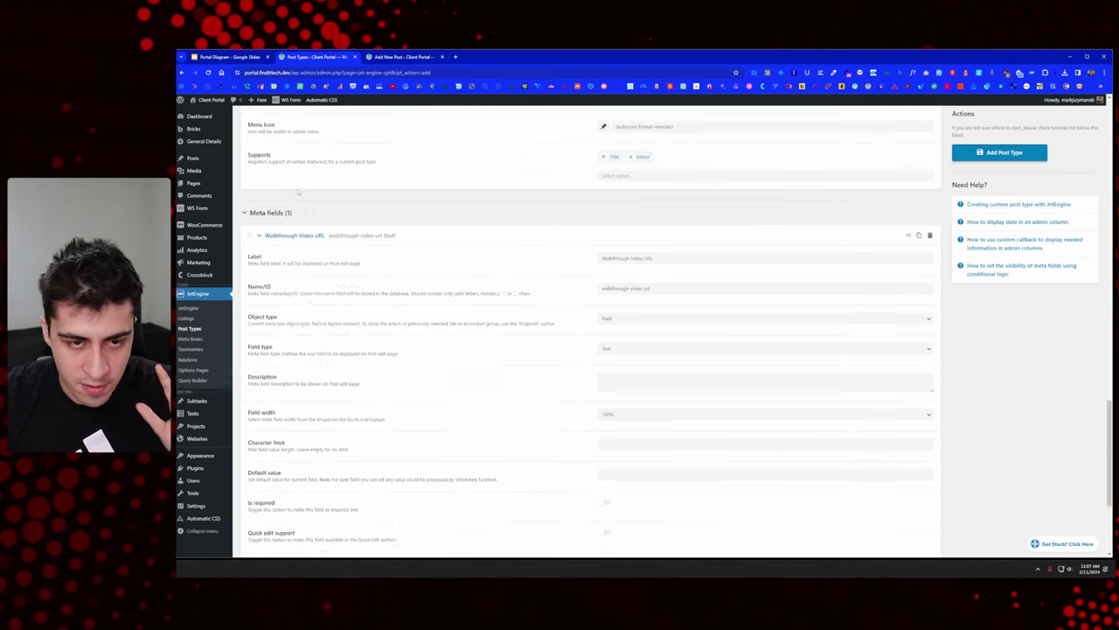
{"action": "left_click", "coordinate": [267, 249]}
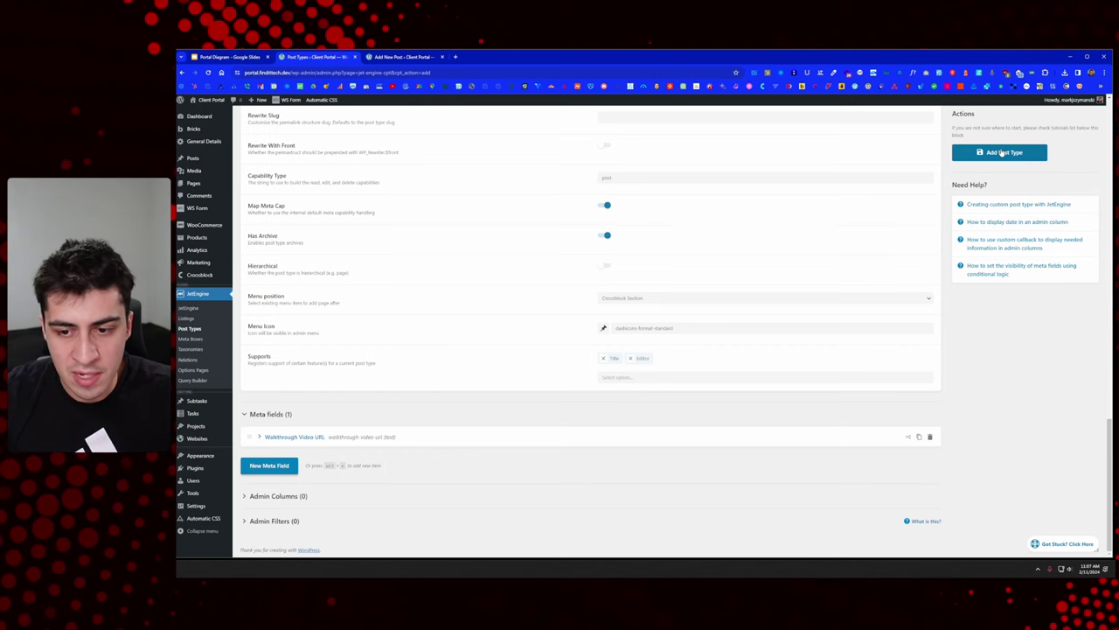
{"action": "left_click", "coordinate": [1003, 152]}
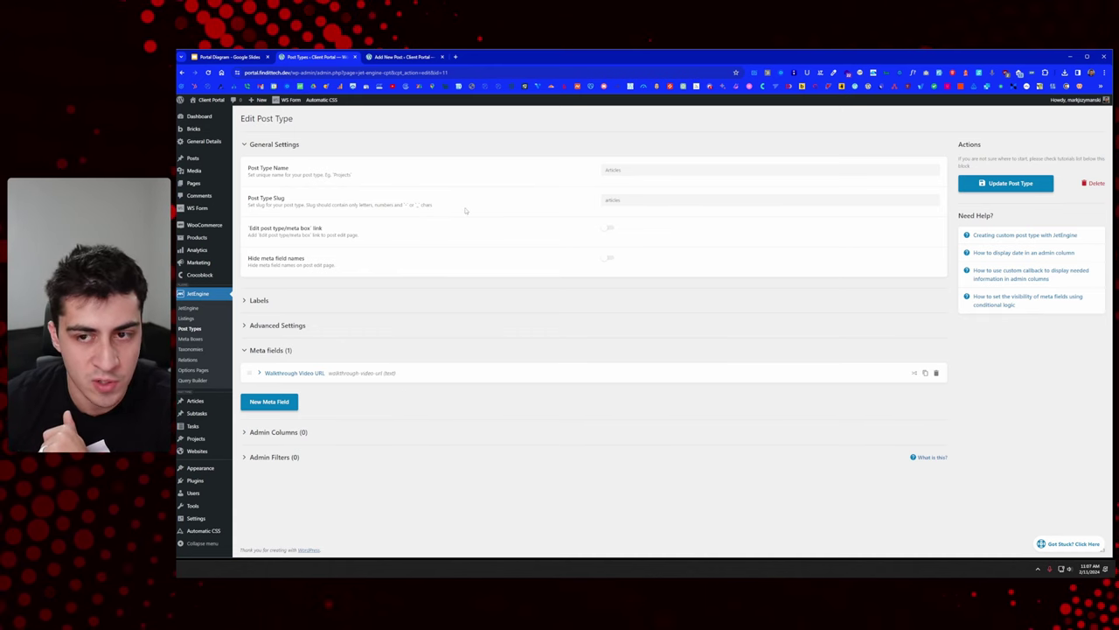
Step: Reopen the Articles post type from the custom post types list and expand its advanced settings
{"action": "left_click", "coordinate": [203, 329]}
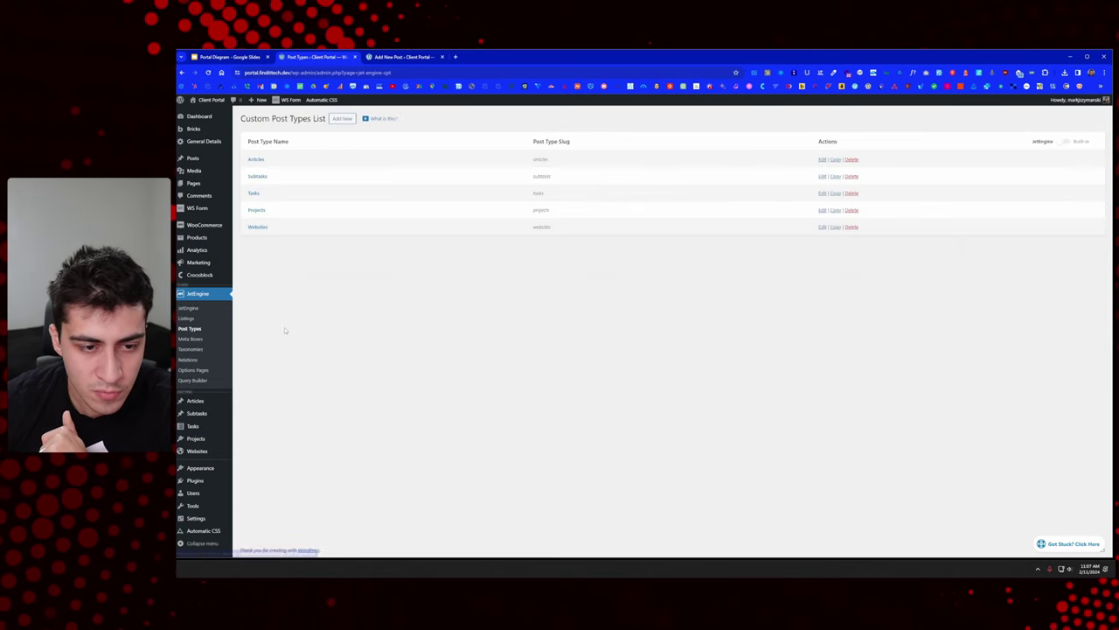
{"action": "mouse_move", "coordinate": [202, 402]}
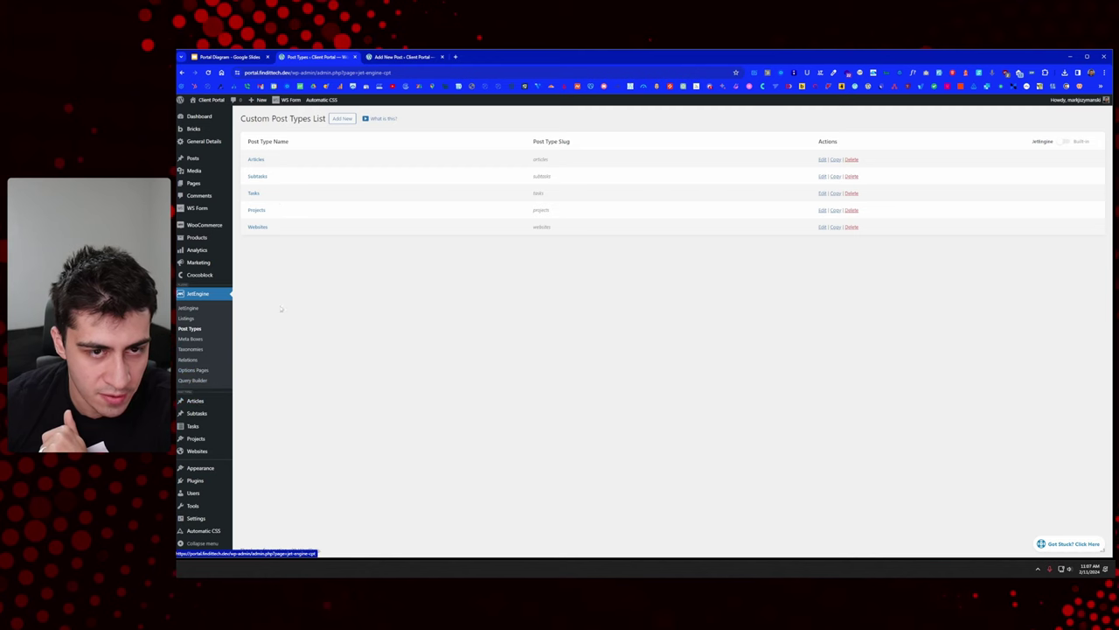
{"action": "left_click", "coordinate": [255, 159]}
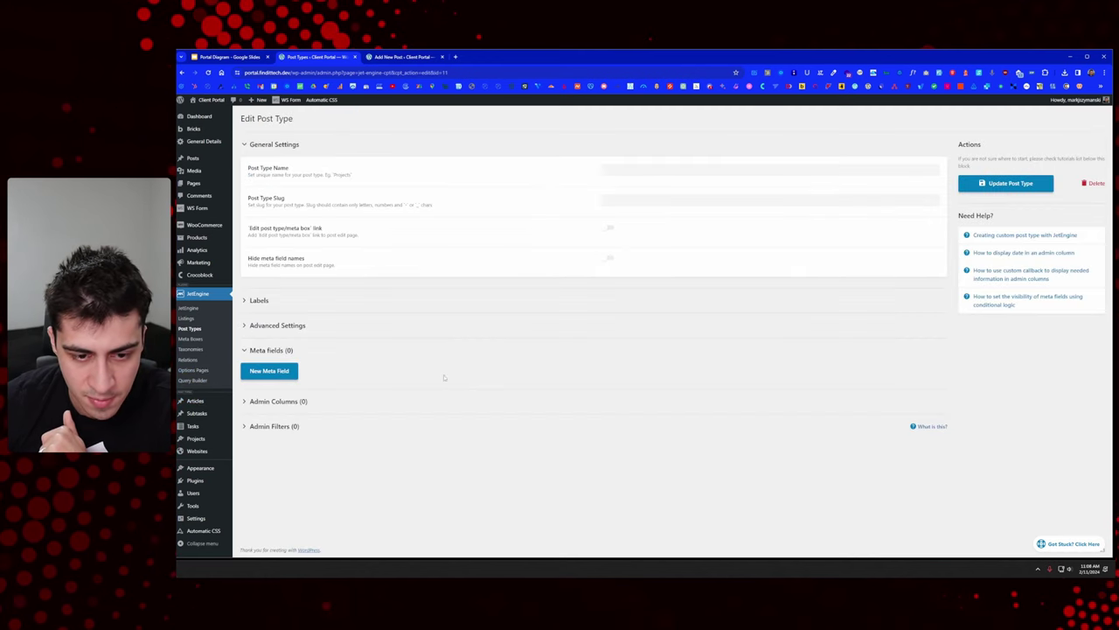
{"action": "left_click", "coordinate": [258, 300]}
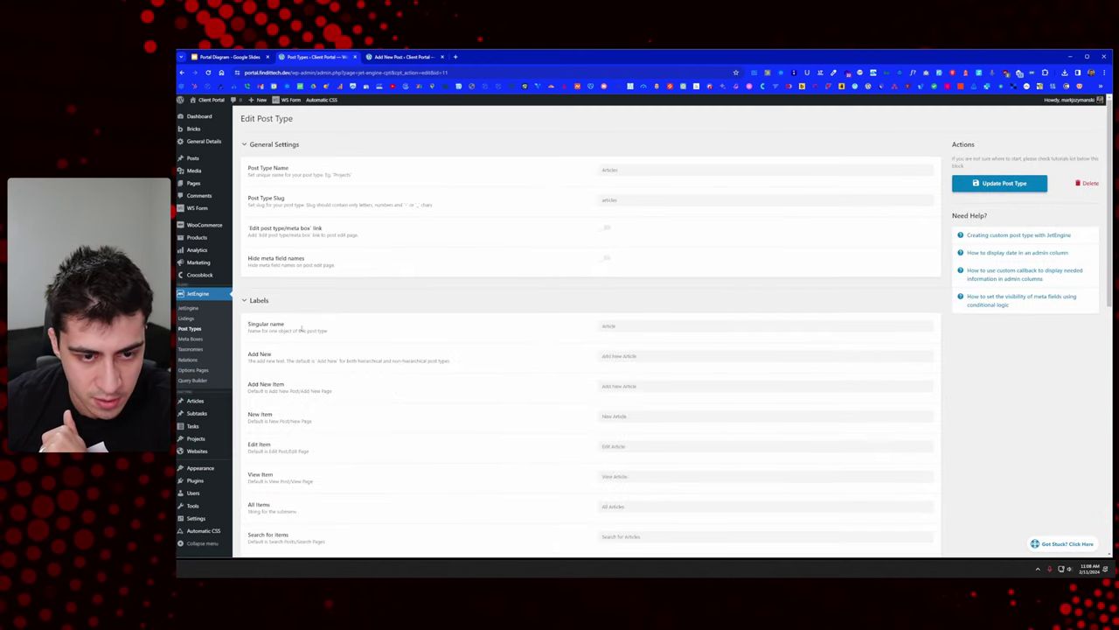
{"action": "left_click", "coordinate": [259, 301]}
{"action": "left_click", "coordinate": [278, 325]}
{"action": "scroll", "coordinate": [482, 382], "scroll_direction": "down", "scroll_amount": 2}
{"action": "scroll", "coordinate": [482, 382], "scroll_direction": "down", "scroll_amount": 5}
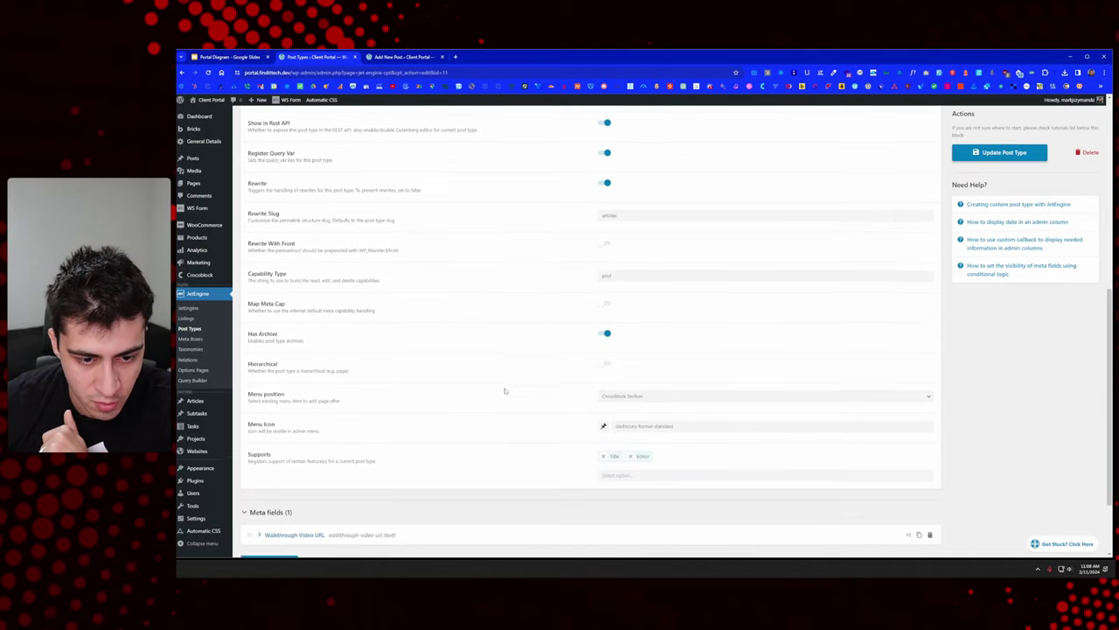
Step: Find the menu icon with the search term "help", set it to dashicons-editor-help, and update the Articles post type
{"action": "left_click", "coordinate": [644, 328]}
{"action": "triple_click", "coordinate": [645, 328]}
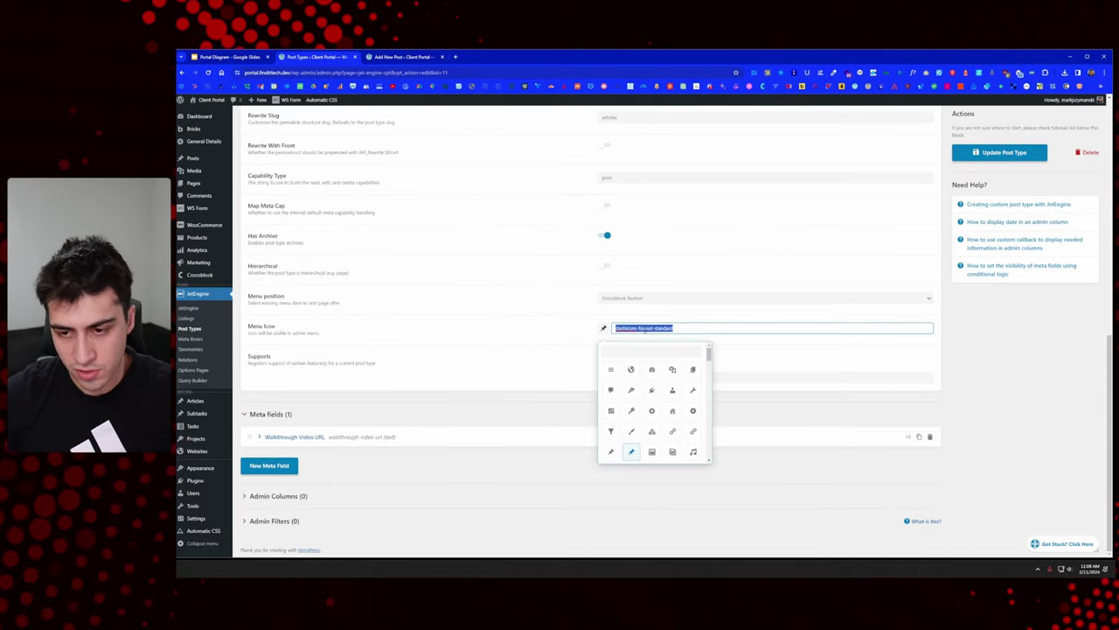
{"action": "key", "text": "Tab"}
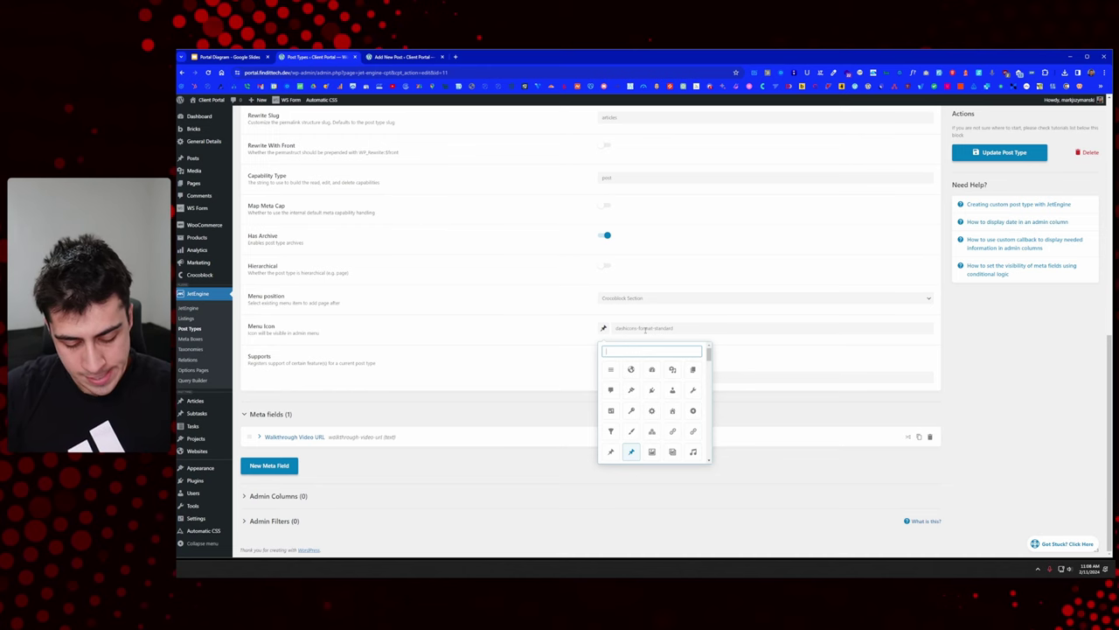
{"action": "type", "text": "help"}
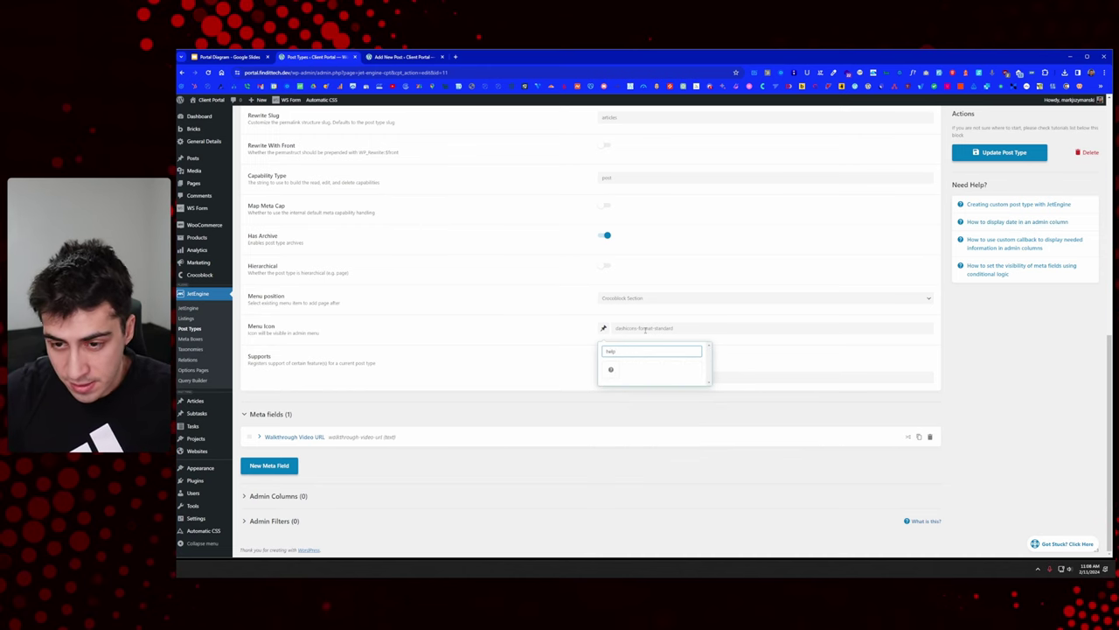
{"action": "left_click", "coordinate": [611, 370]}
{"action": "left_click", "coordinate": [1003, 152]}
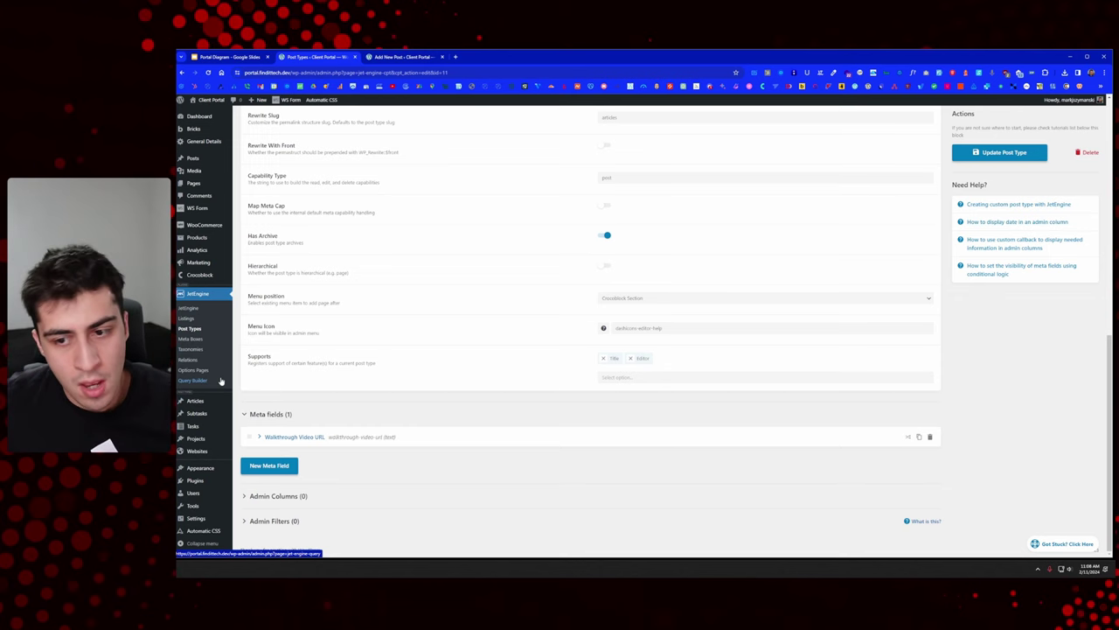
Step: Start a new custom post type named "Policies" with the slug policies
{"action": "left_click", "coordinate": [201, 329]}
{"action": "left_click", "coordinate": [345, 119]}
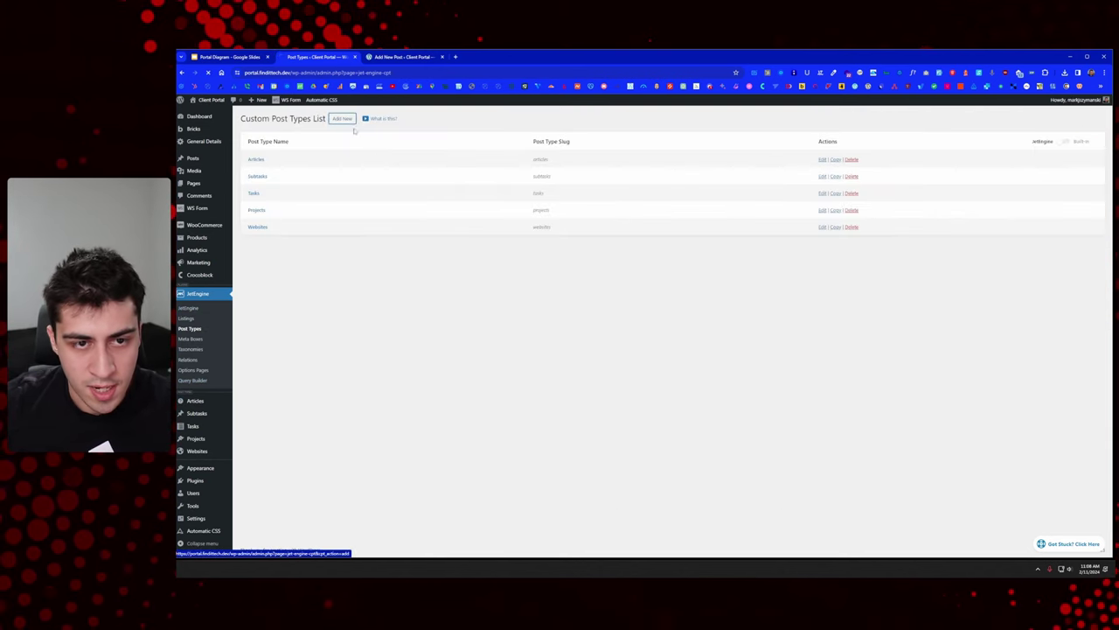
{"action": "left_click", "coordinate": [631, 170]}
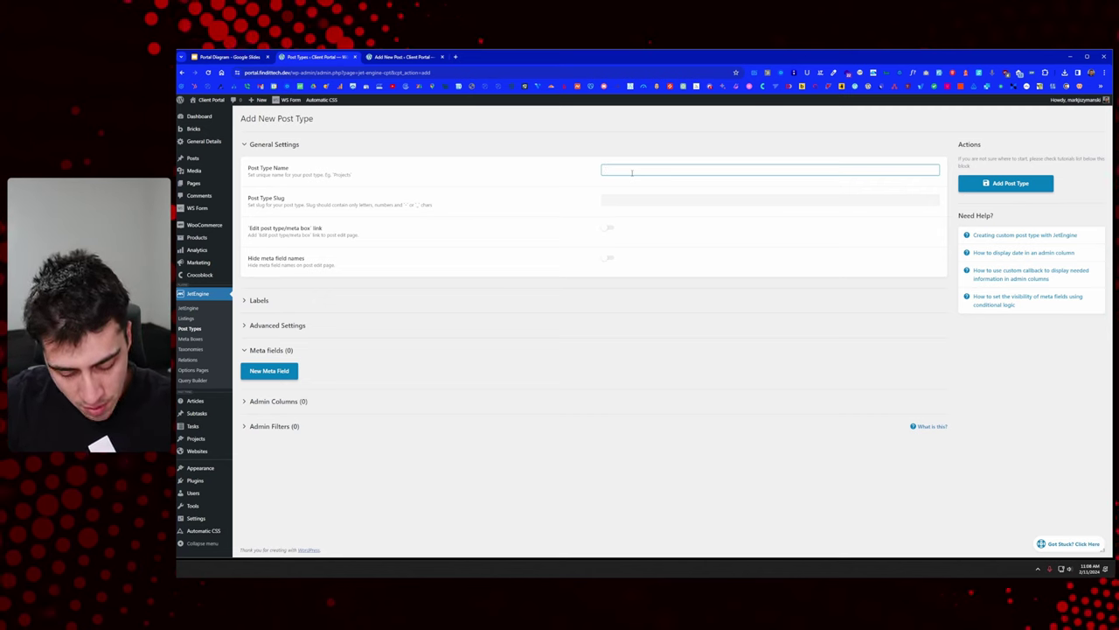
{"action": "type", "text": "licies"}
{"action": "key", "text": "Tab"}
{"action": "key", "text": "Tab"}
Step: Set the singular name to "Policy" and fill every remaining label with its automatic wording, through "Uploaded to this post"
{"action": "left_click", "coordinate": [429, 302]}
{"action": "left_click", "coordinate": [671, 321]}
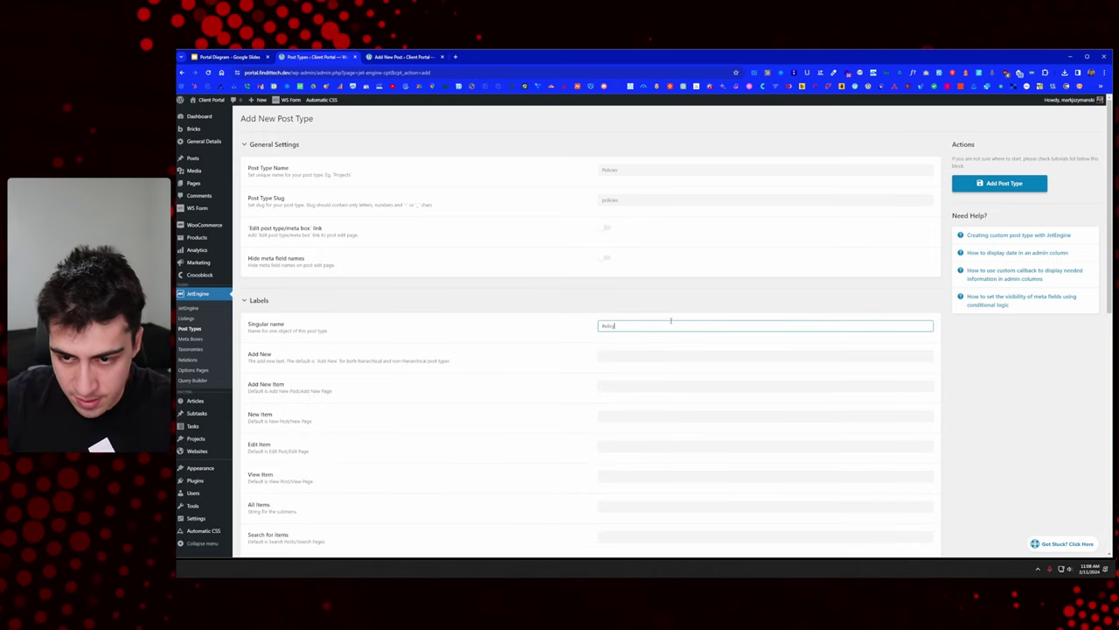
{"action": "type", "text": "Policy"}
{"action": "key", "text": "Tab"}
{"action": "key", "text": "Tab"}
{"action": "key", "text": "Tab"}
{"action": "key", "text": "Tab"}
{"action": "key", "text": "Tab"}
{"action": "key", "text": "Tab"}
{"action": "key", "text": "Tab"}
{"action": "key", "text": "Tab"}
{"action": "key", "text": "Tab"}
{"action": "key", "text": "Tab"}
{"action": "key", "text": "Tab"}
{"action": "key", "text": "Tab"}
{"action": "key", "text": "Tab"}
{"action": "key", "text": "Tab"}
{"action": "key", "text": "Tab"}
{"action": "key", "text": "Tab"}
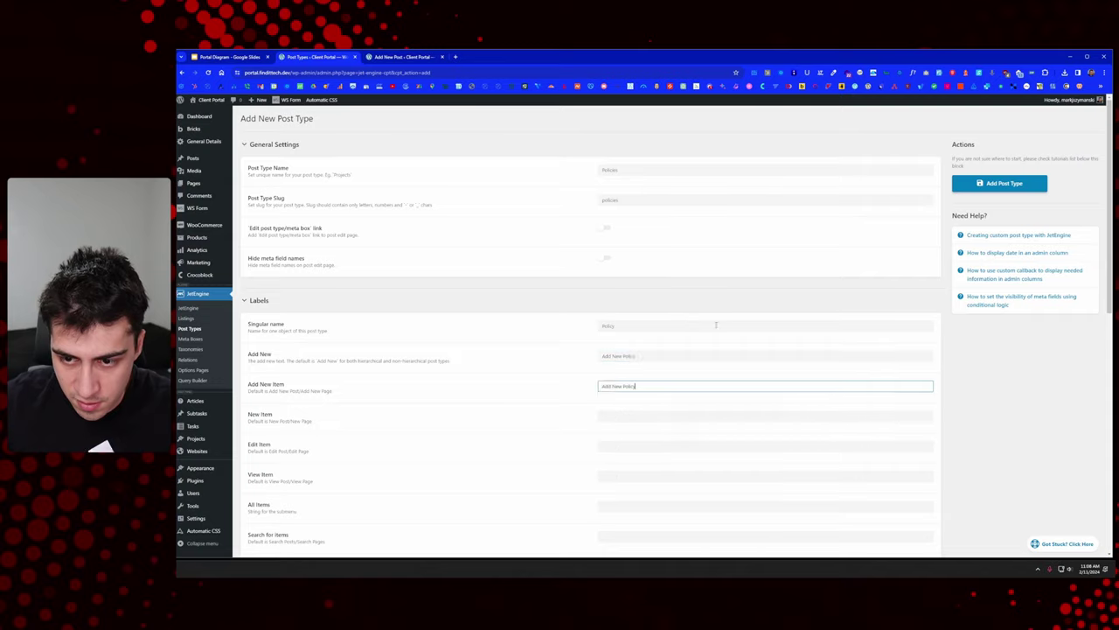
{"action": "key", "text": "Tab"}
{"action": "key", "text": "Tab"}
{"action": "key", "text": "Tab"}
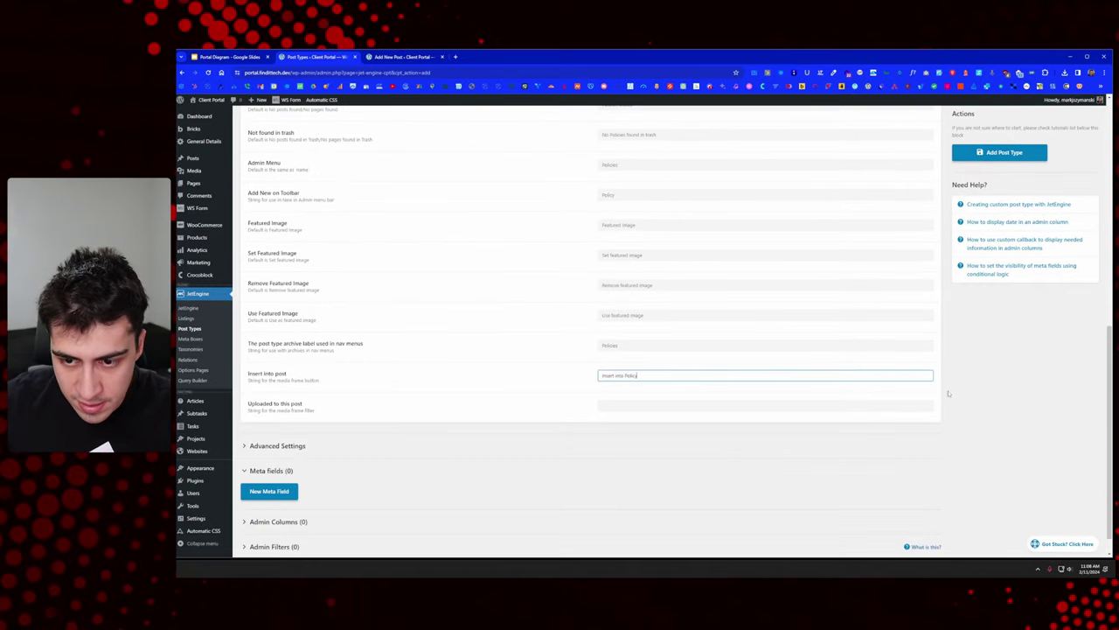
Step: In the advanced settings, set the menu icon to dashicons-media-document and remove Editor from the supported features
{"action": "left_click", "coordinate": [301, 446]}
{"action": "scroll", "coordinate": [618, 303], "scroll_direction": "down", "scroll_amount": 3}
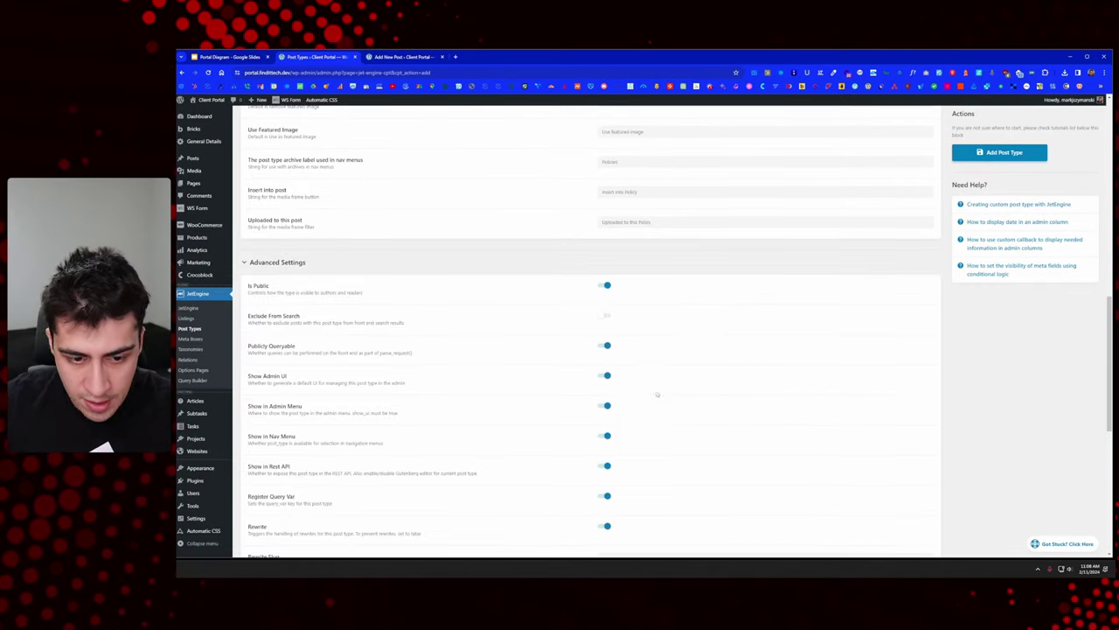
{"action": "scroll", "coordinate": [621, 280], "scroll_direction": "down", "scroll_amount": 1}
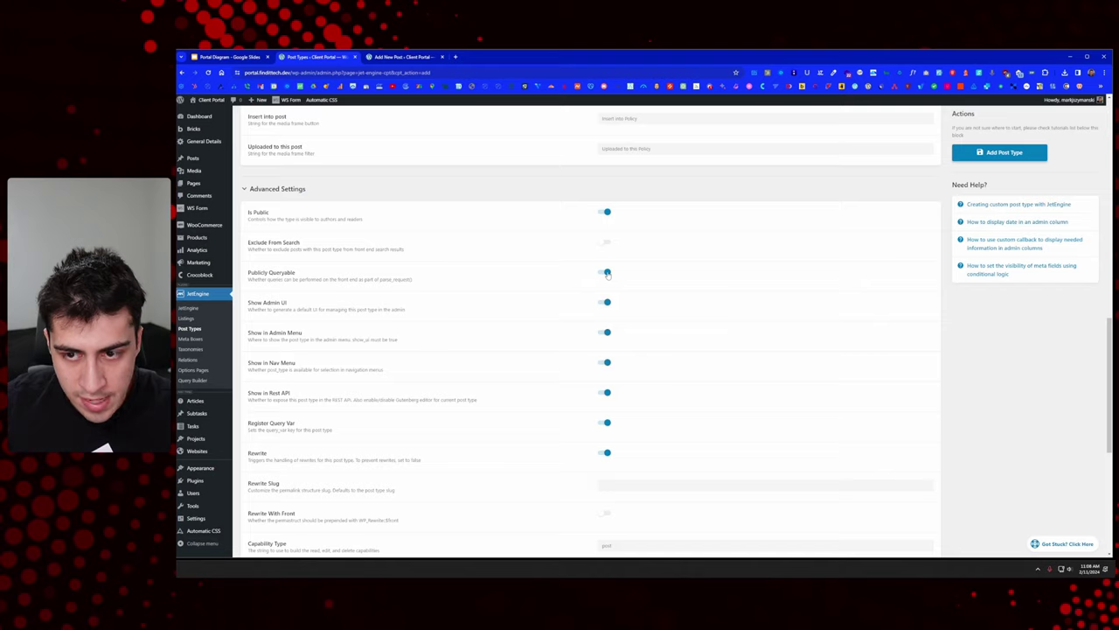
{"action": "scroll", "coordinate": [607, 273], "scroll_direction": "down", "scroll_amount": 4}
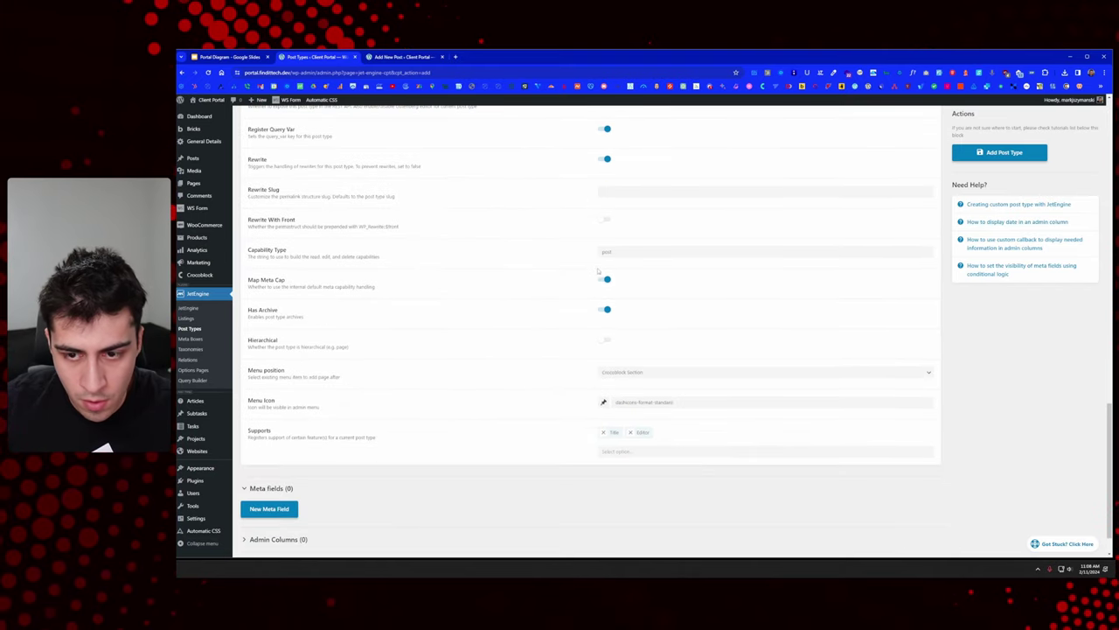
{"action": "scroll", "coordinate": [602, 288], "scroll_direction": "down", "scroll_amount": 1}
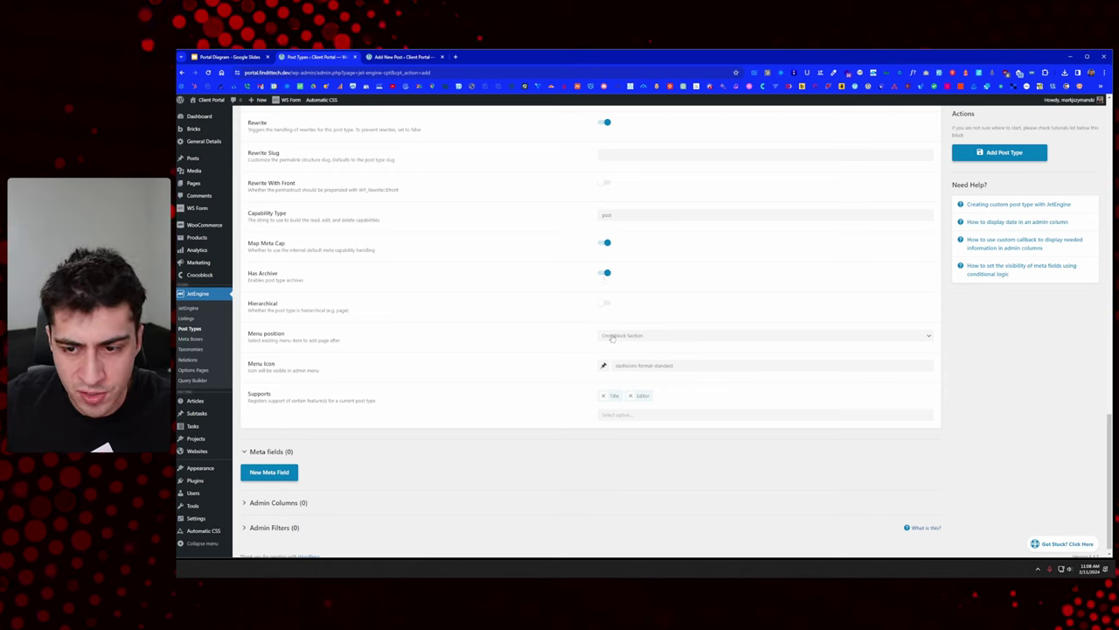
{"action": "left_click_drag", "start_coordinate": [631, 366], "coordinate": [649, 382]}
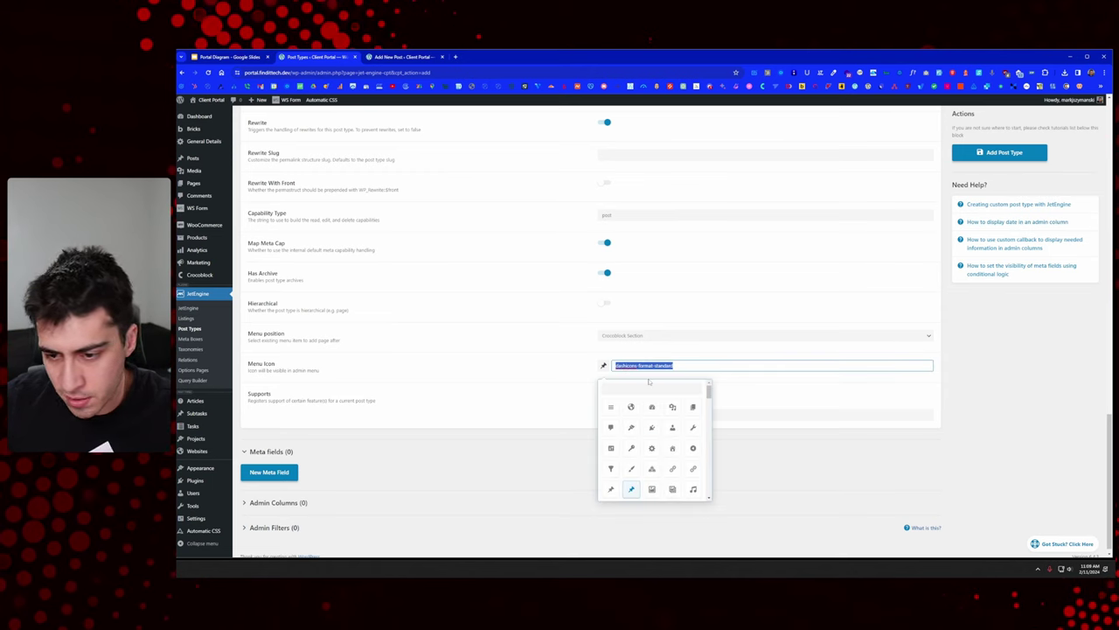
{"action": "type", "text": "legal"}
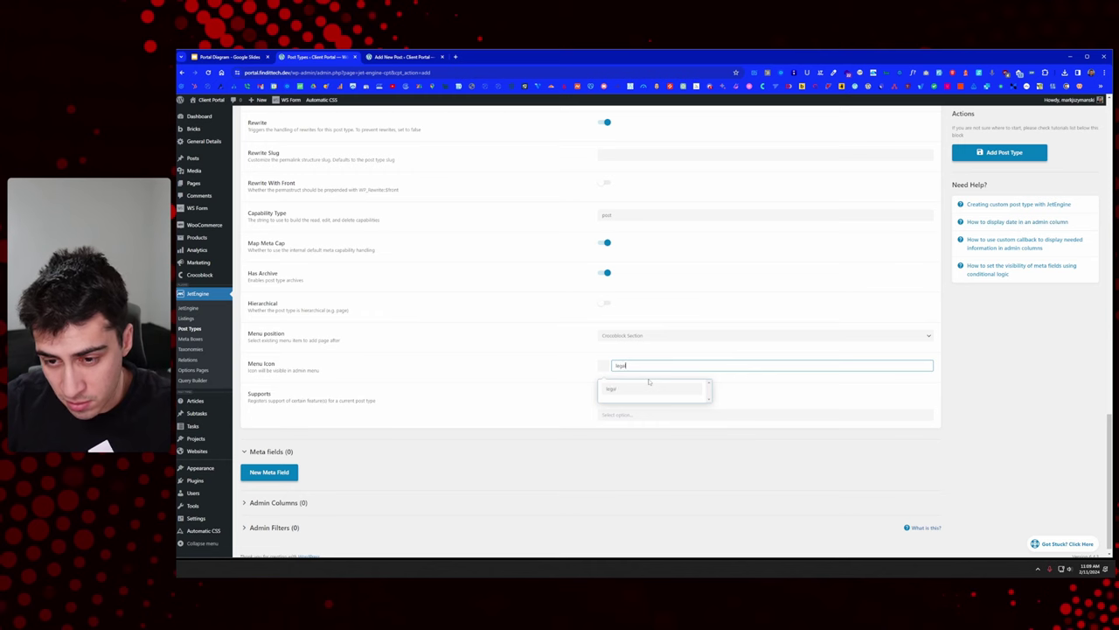
{"action": "key", "text": "BackSpace"}
{"action": "key", "text": "BackSpace"}
{"action": "key", "text": "BackSpace"}
{"action": "type", "text": "doc"}
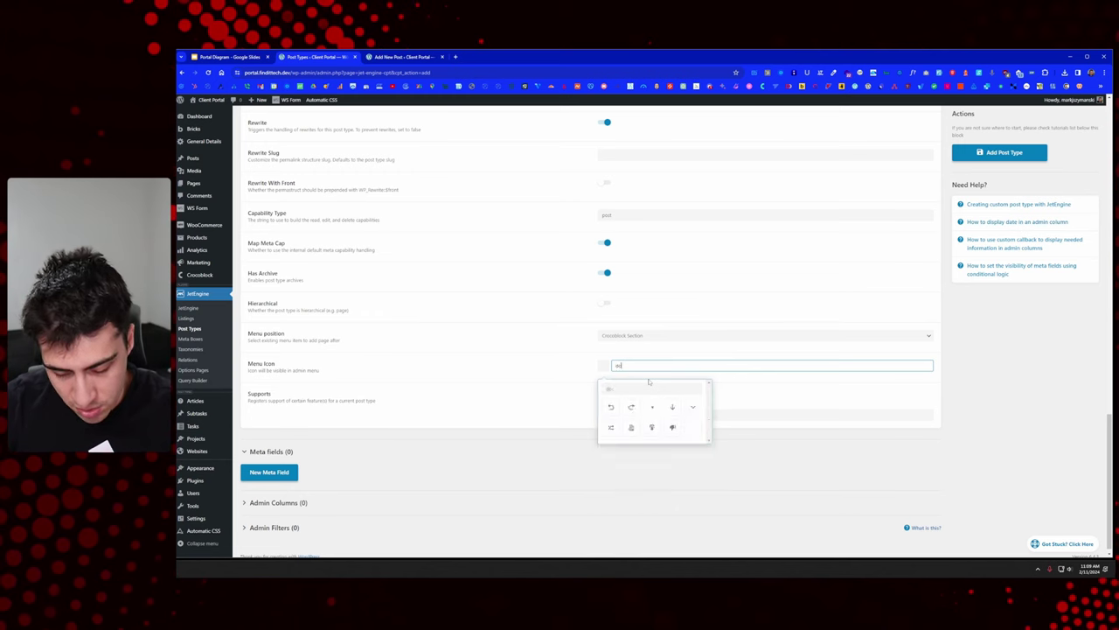
{"action": "left_click", "coordinate": [614, 411]}
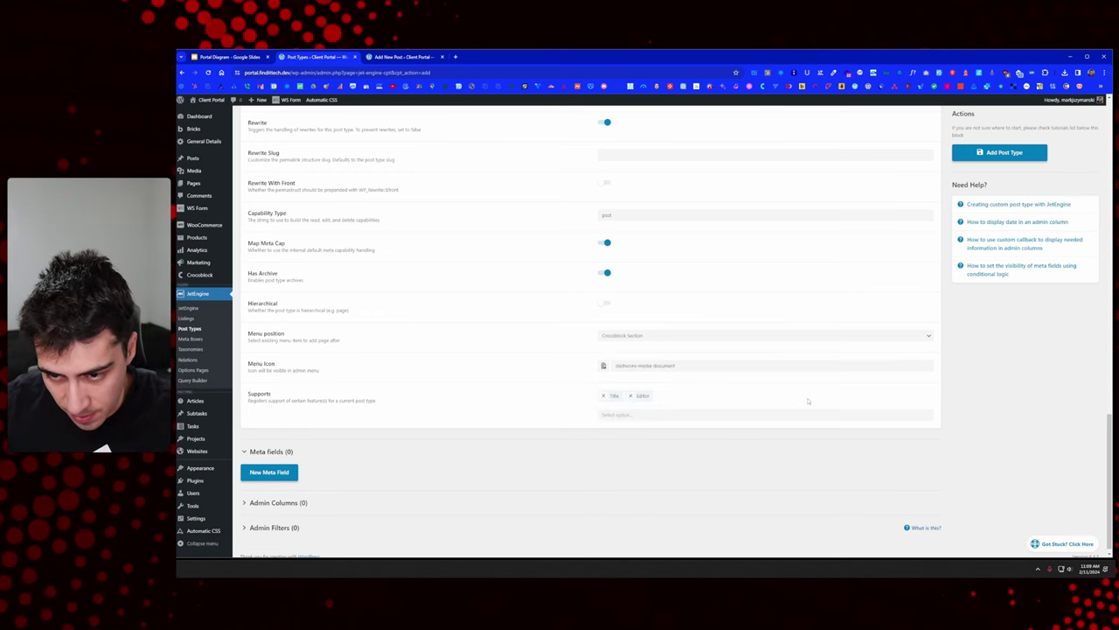
{"action": "left_click", "coordinate": [630, 396]}
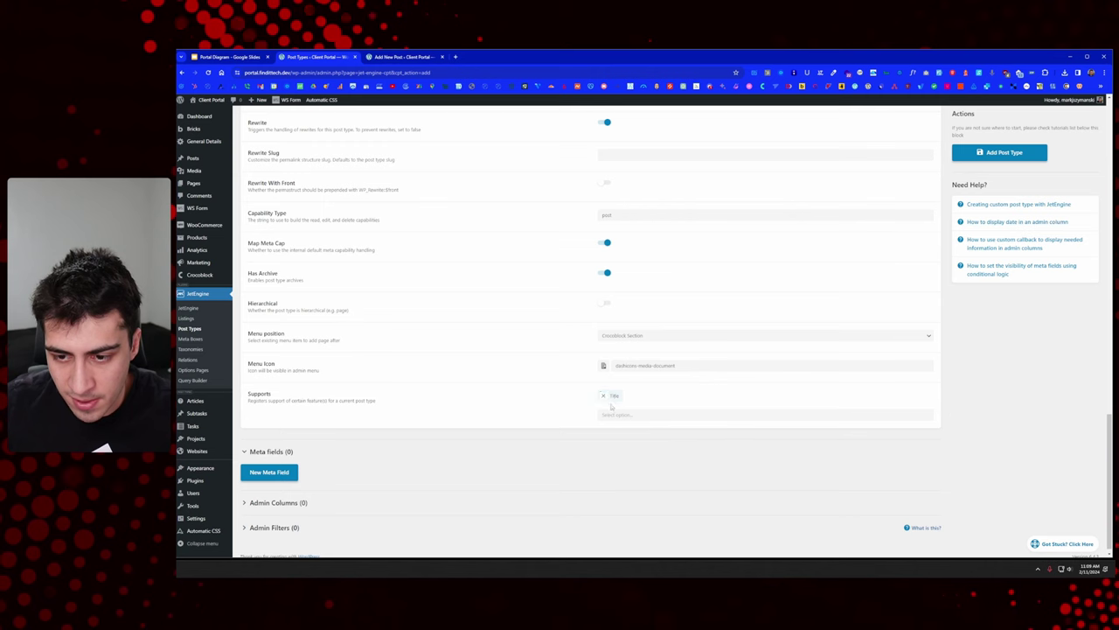
Step: Add a meta field labelled "Embed Code Snippet" with the name/ID embed-code-snippet
{"action": "scroll", "coordinate": [553, 410], "scroll_direction": "down", "scroll_amount": 1}
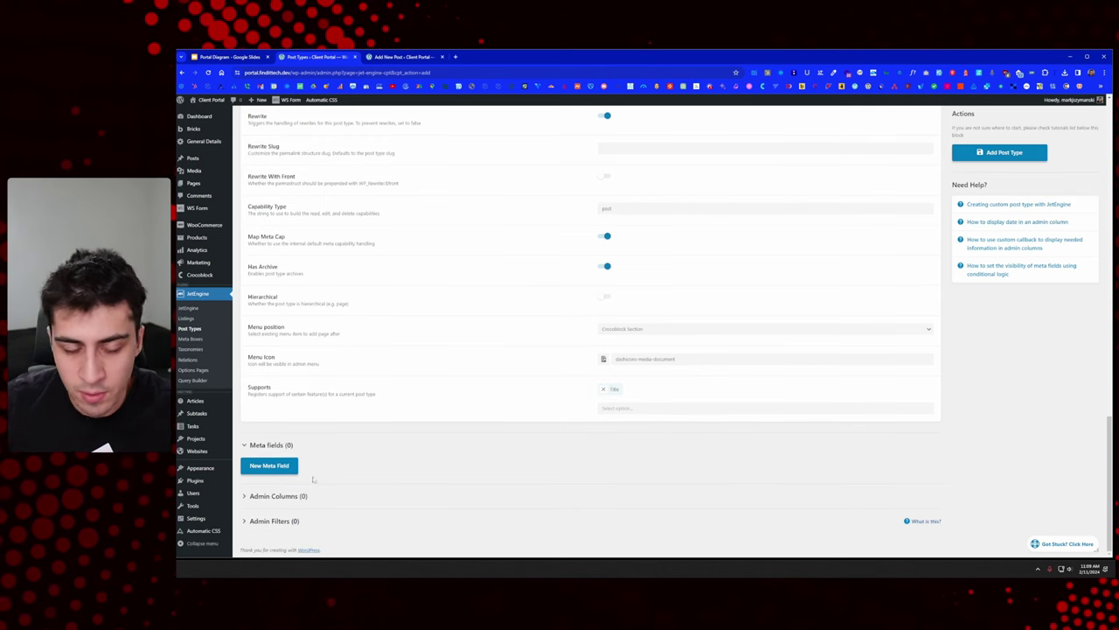
{"action": "left_click", "coordinate": [275, 465]}
{"action": "scroll", "coordinate": [382, 467], "scroll_direction": "down", "scroll_amount": 2}
{"action": "left_click", "coordinate": [649, 345]}
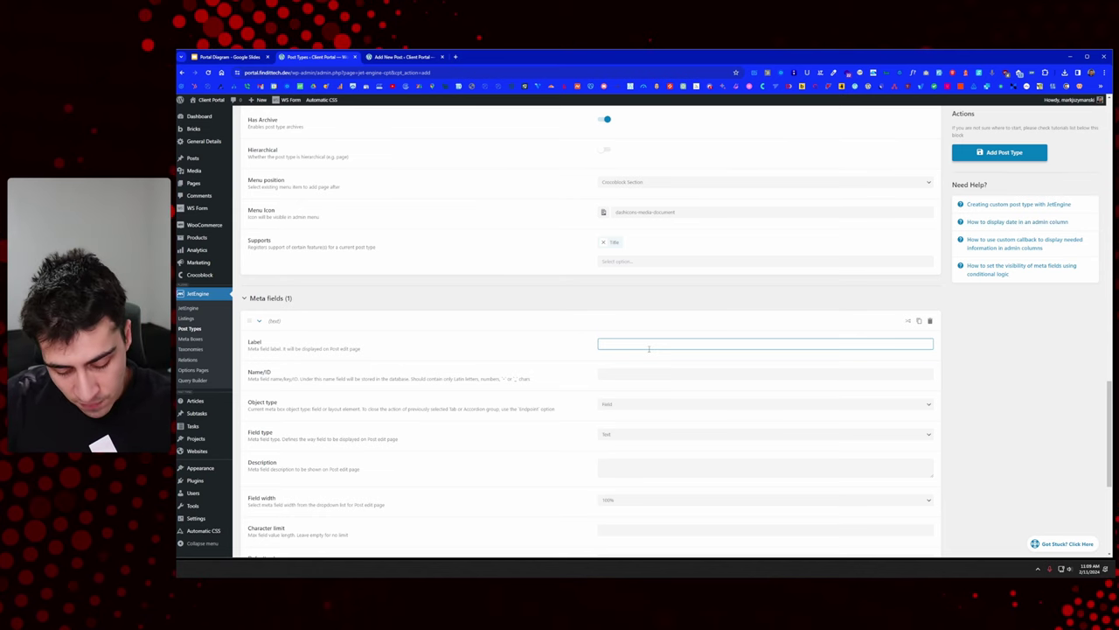
{"action": "type", "text": "Emebe"}
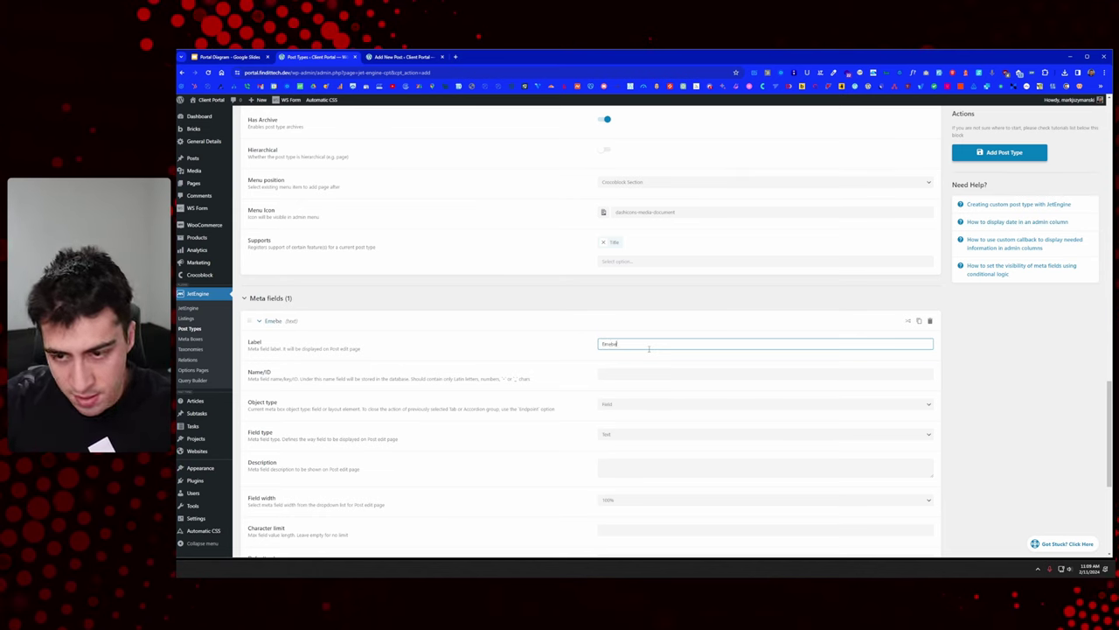
{"action": "key", "text": "BackSpace"}
{"action": "key", "text": "BackSpace"}
{"action": "key", "text": "BackSpace"}
{"action": "type", "text": "mbed Co"}
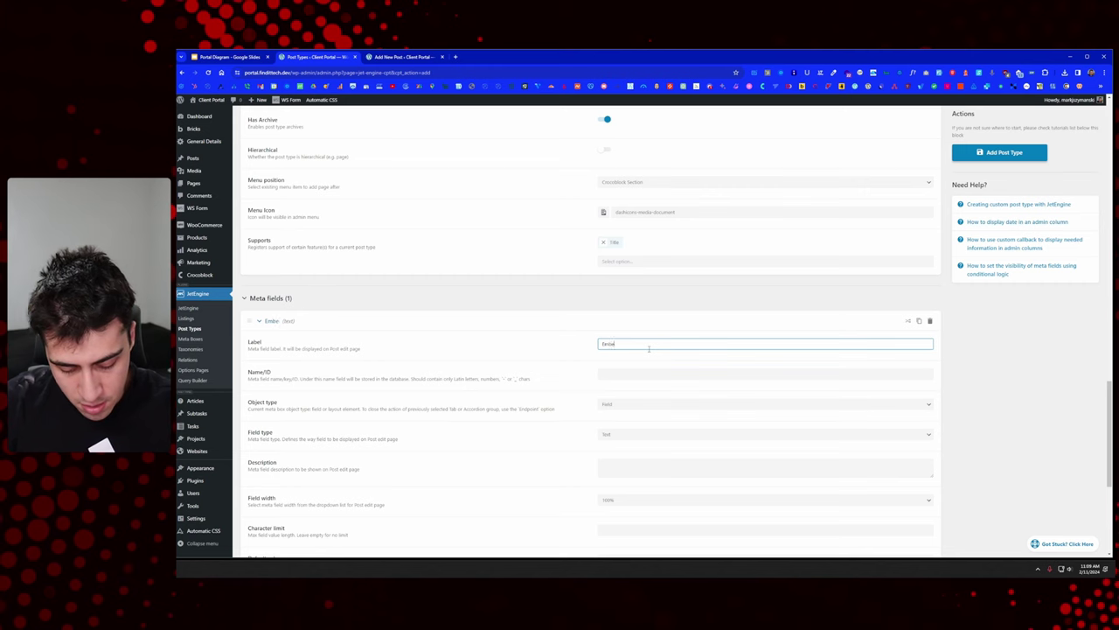
{"action": "type", "text": "de Snippet"}
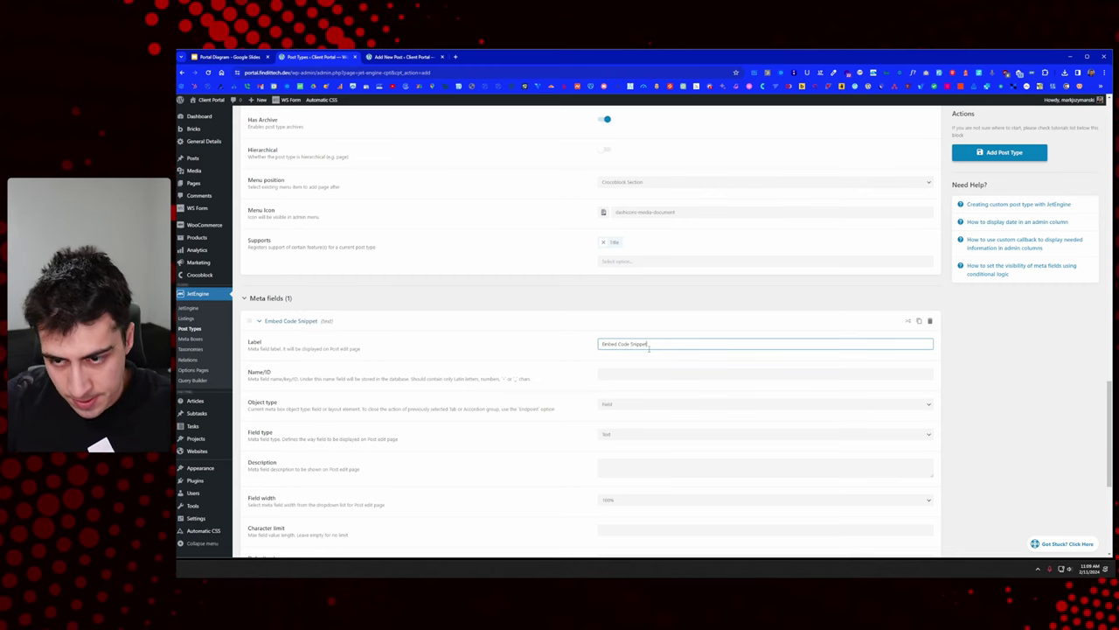
{"action": "key", "text": "Tab"}
{"action": "left_click", "coordinate": [962, 359]}
{"action": "scroll", "coordinate": [874, 350], "scroll_direction": "down", "scroll_amount": 2}
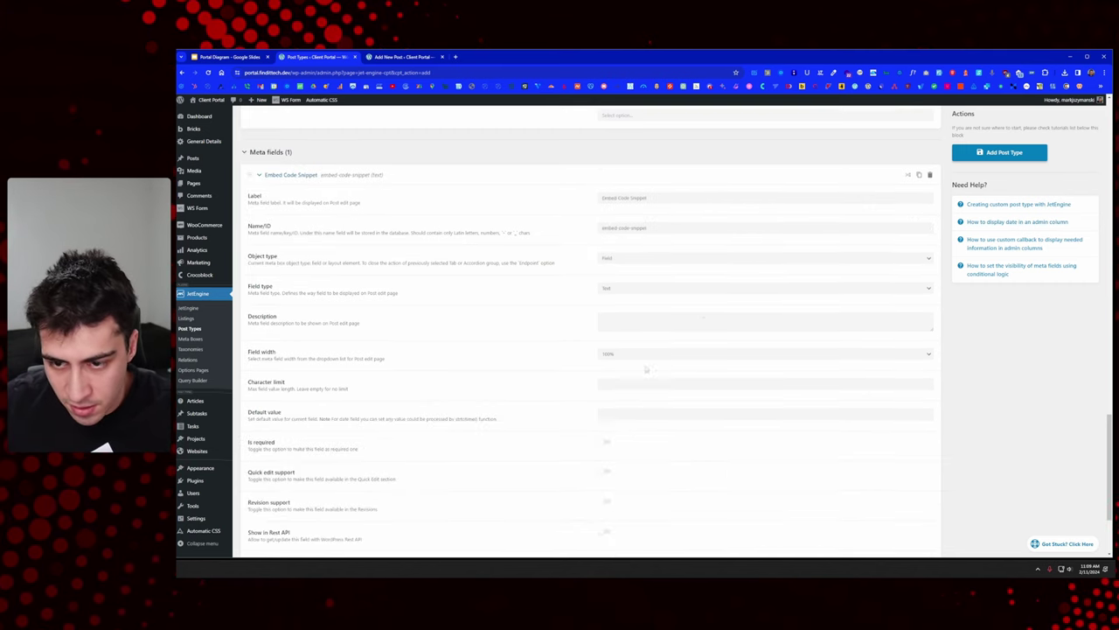
Step: Set the Embed Code Snippet field's type to Textarea and make the field required
{"action": "left_click", "coordinate": [620, 291]}
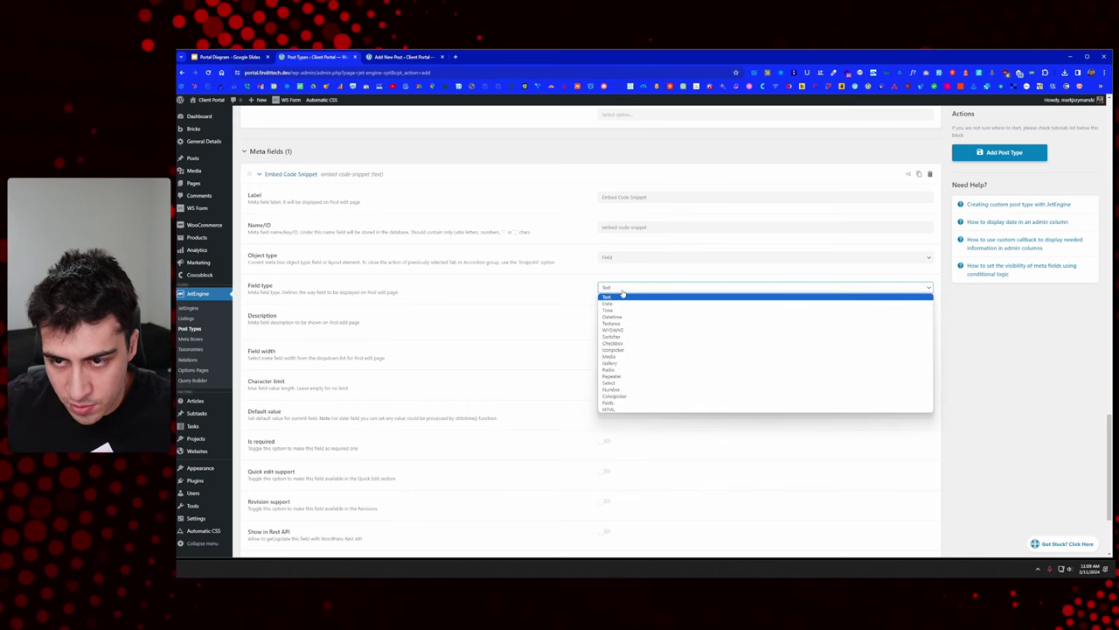
{"action": "left_click", "coordinate": [624, 324]}
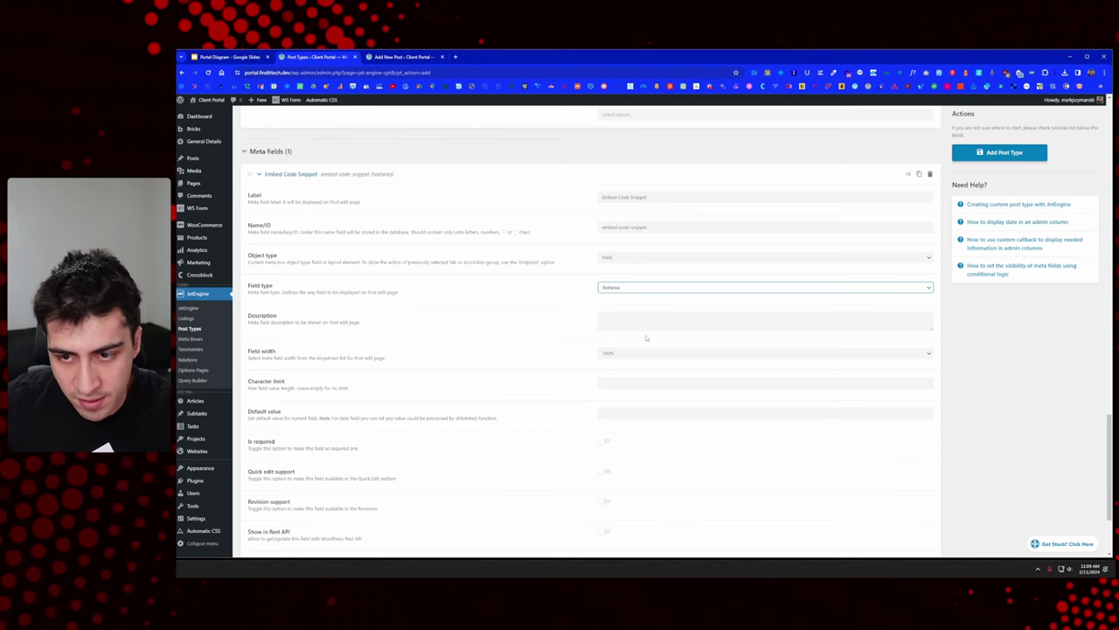
{"action": "scroll", "coordinate": [642, 337], "scroll_direction": "down", "scroll_amount": 1}
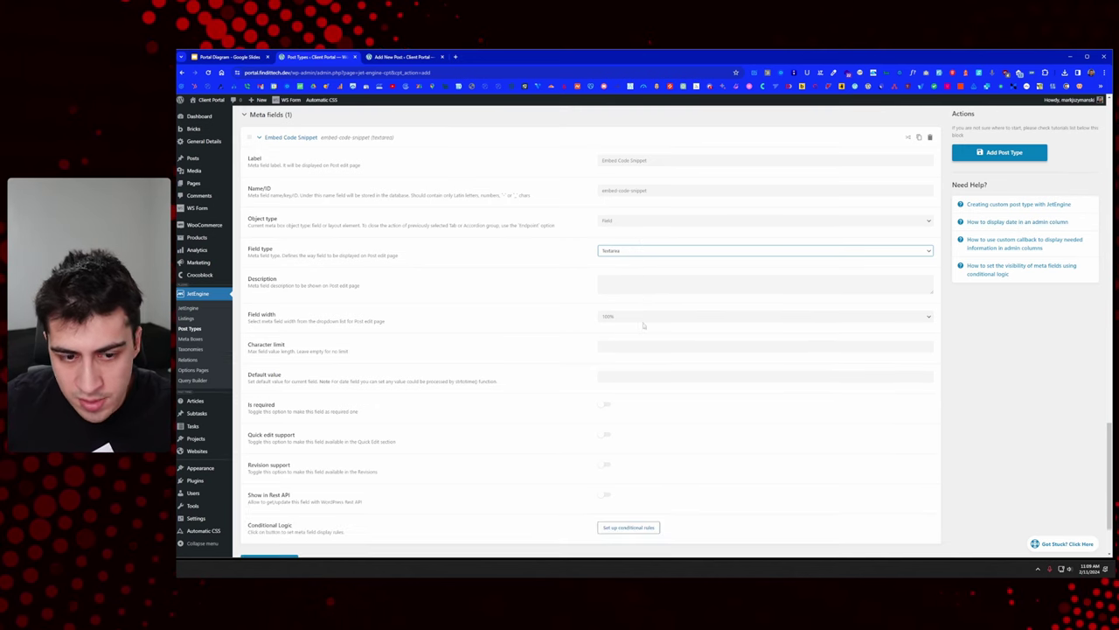
{"action": "scroll", "coordinate": [643, 326], "scroll_direction": "down", "scroll_amount": 2}
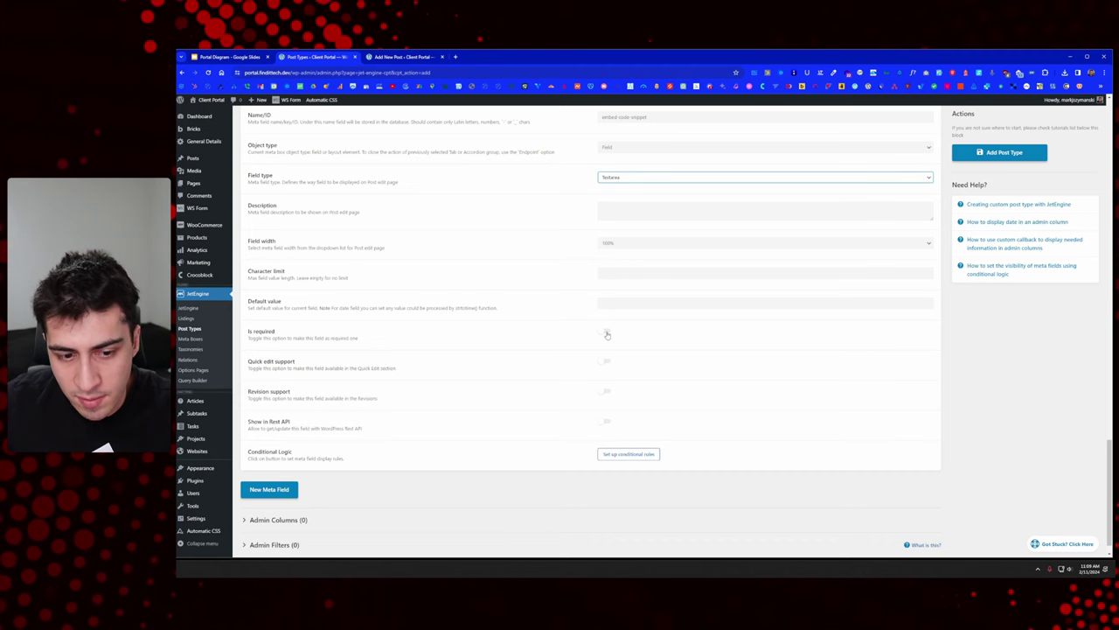
{"action": "left_click", "coordinate": [607, 333]}
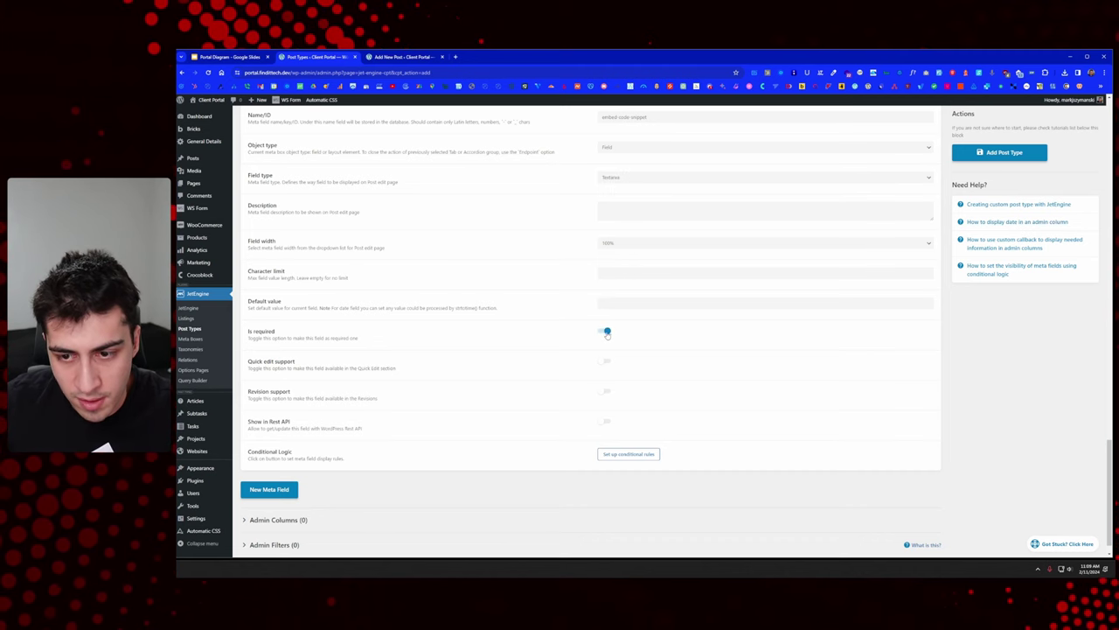
Step: Save the new Policies post type
{"action": "scroll", "coordinate": [510, 346], "scroll_direction": "up", "scroll_amount": 3}
{"action": "scroll", "coordinate": [511, 346], "scroll_direction": "up", "scroll_amount": 3}
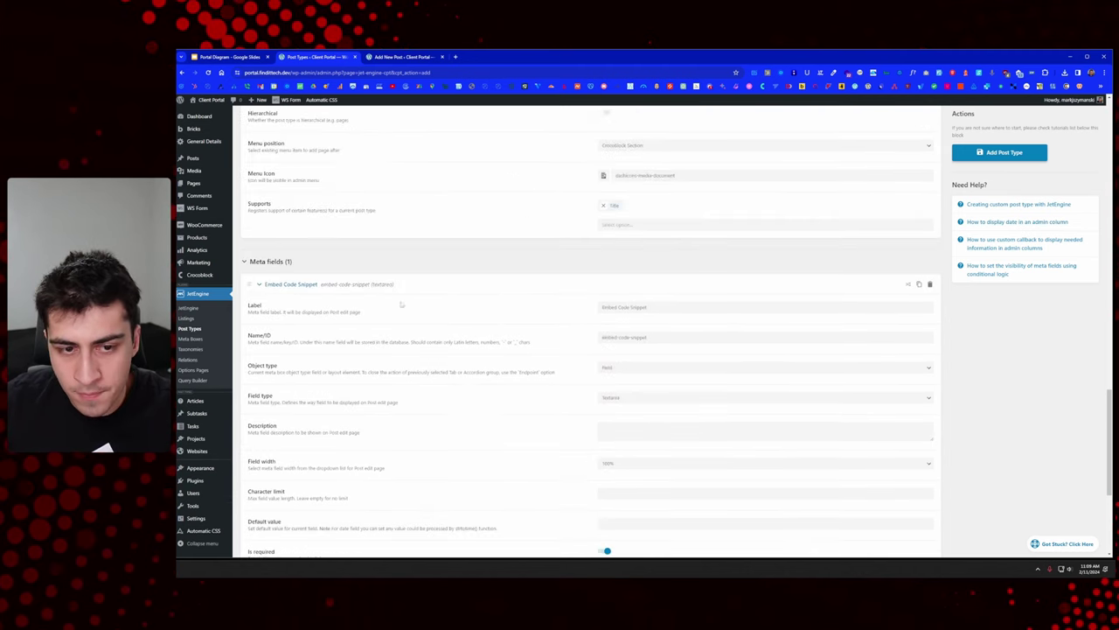
{"action": "left_click", "coordinate": [1008, 158]}
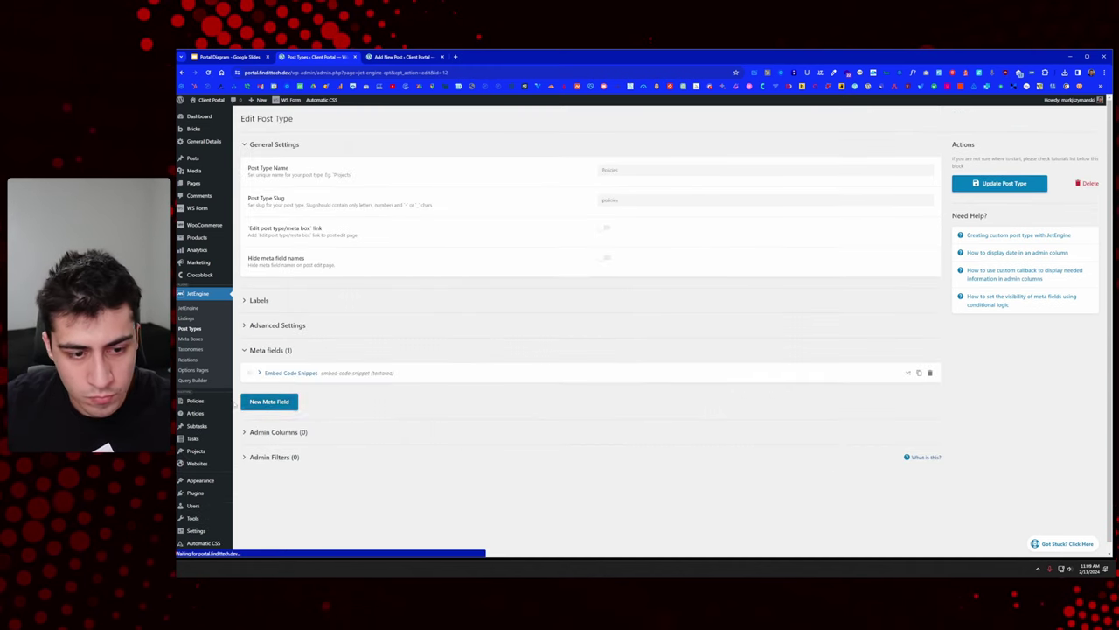
Step: Open the Policies list in a new browser tab and start a new policy titled "Privacy Policy"
{"action": "middle_click", "coordinate": [200, 402]}
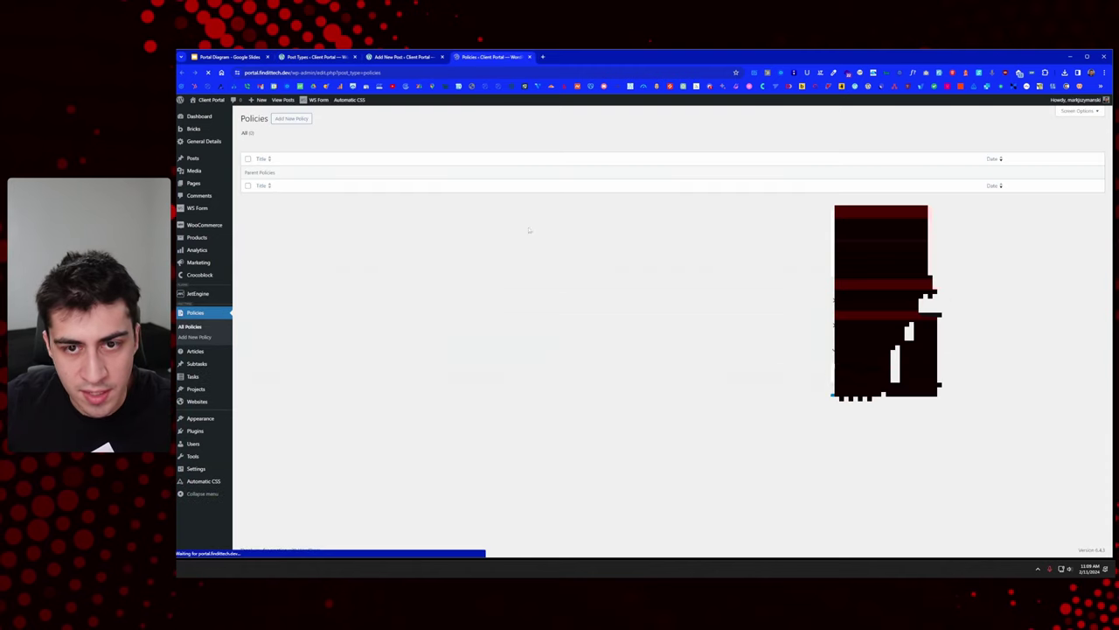
{"action": "left_click", "coordinate": [291, 119]}
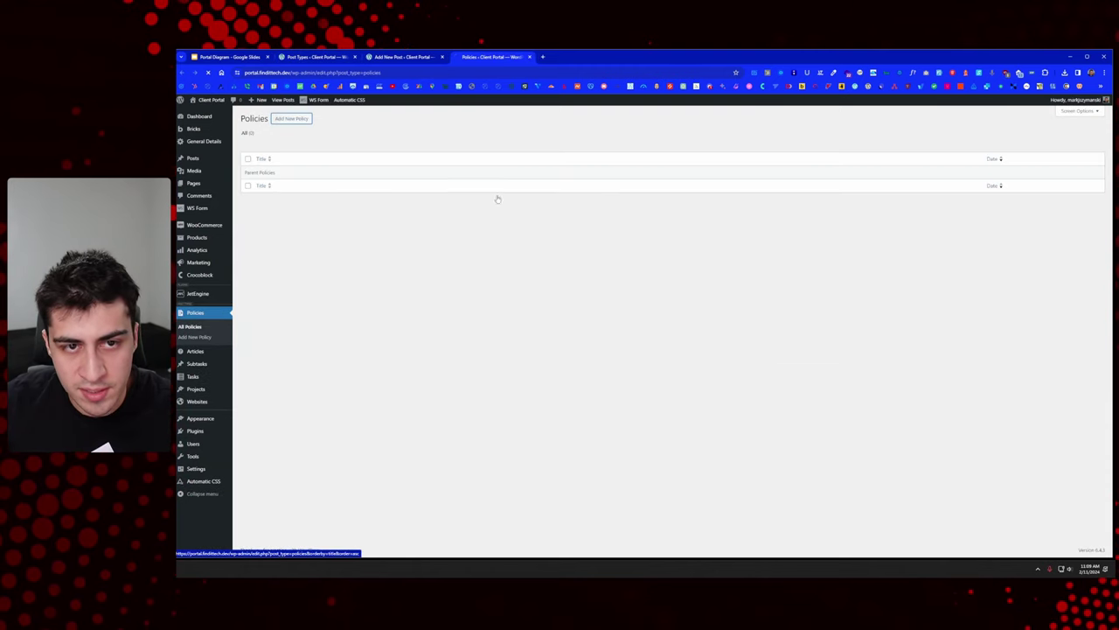
{"action": "type", "text": "Pr"}
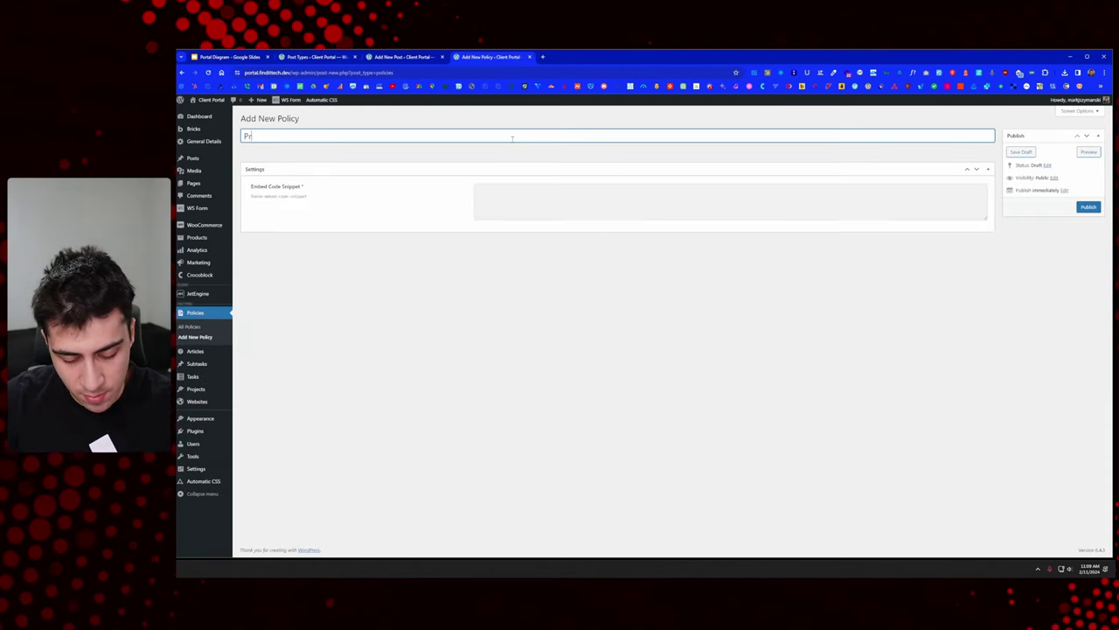
{"action": "type", "text": "ivacy Policy"}
{"action": "left_click", "coordinate": [515, 196]}
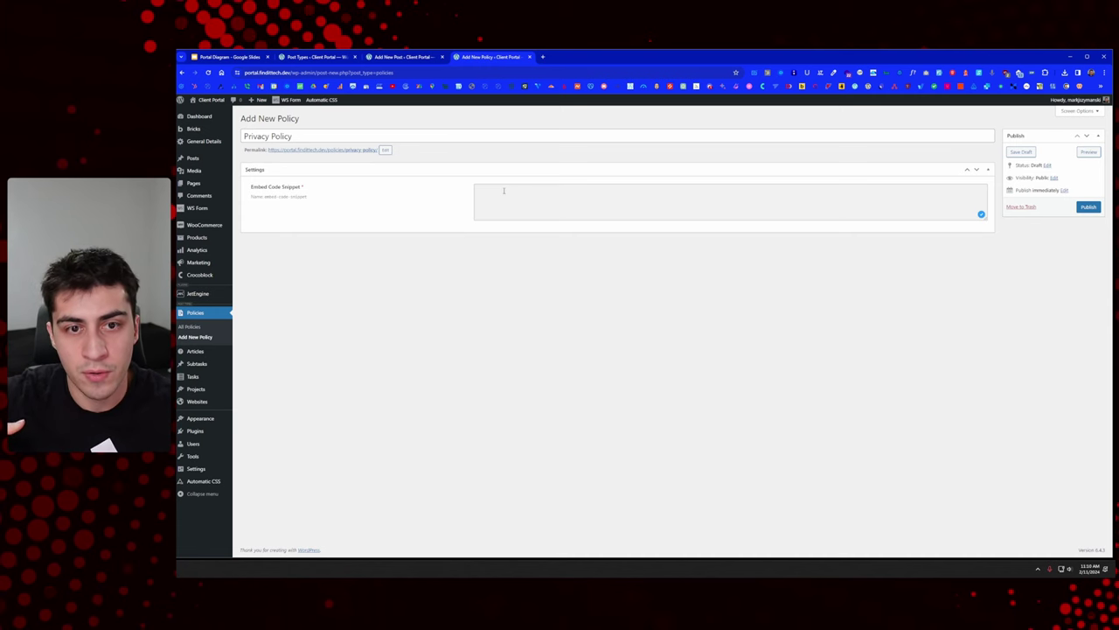
Step: Leave the new policy editor without saving again and close the extra post and Policies browser tabs
{"action": "left_click", "coordinate": [218, 326]}
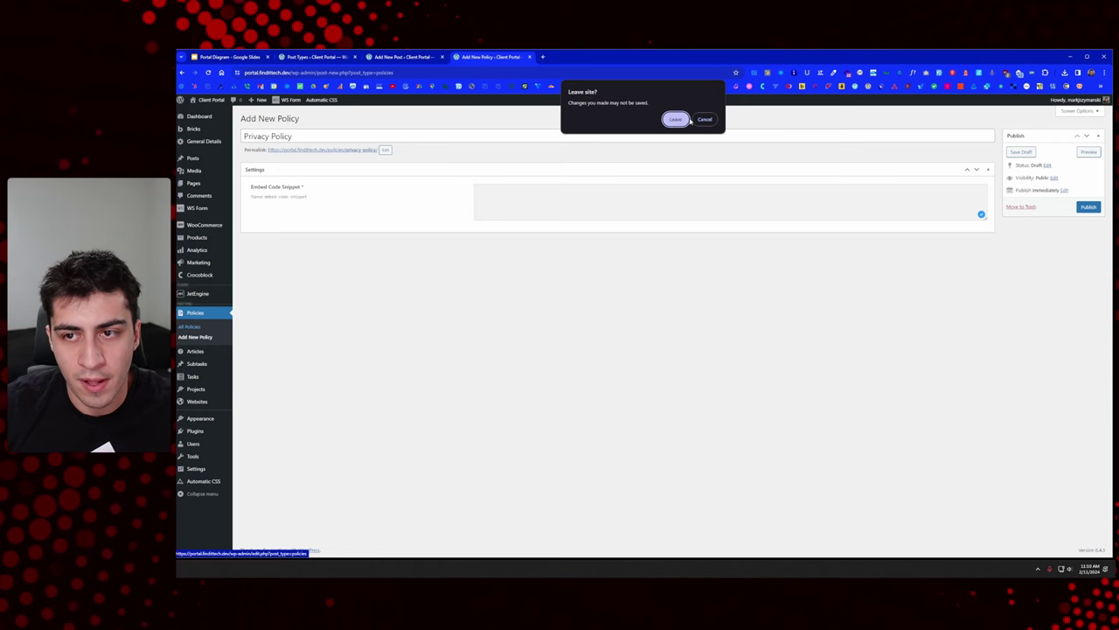
{"action": "left_click", "coordinate": [682, 119]}
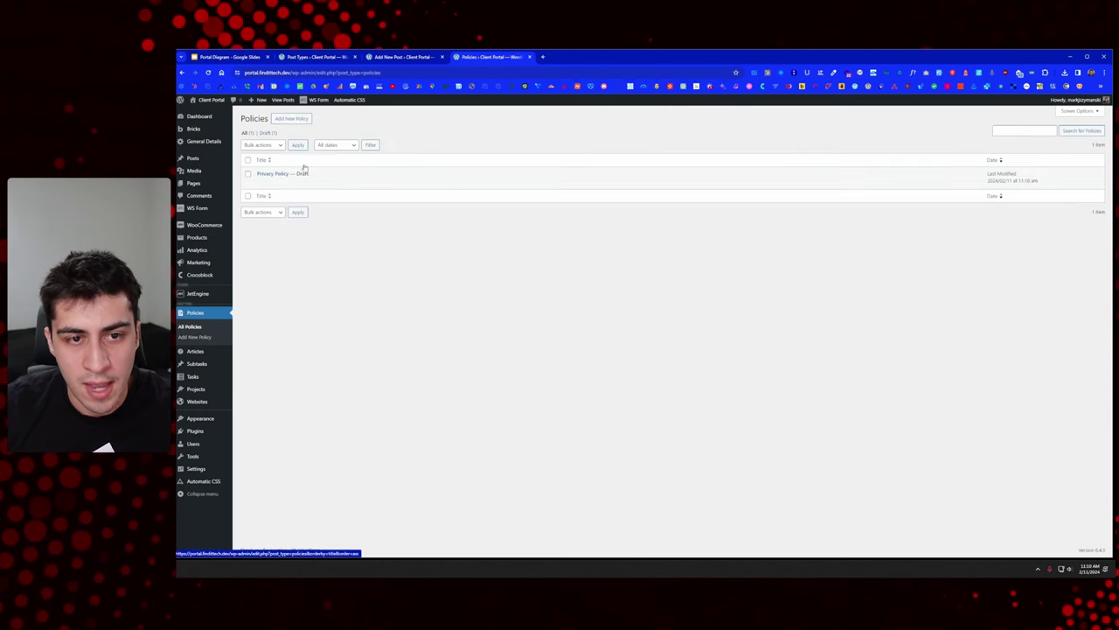
{"action": "left_click", "coordinate": [423, 58]}
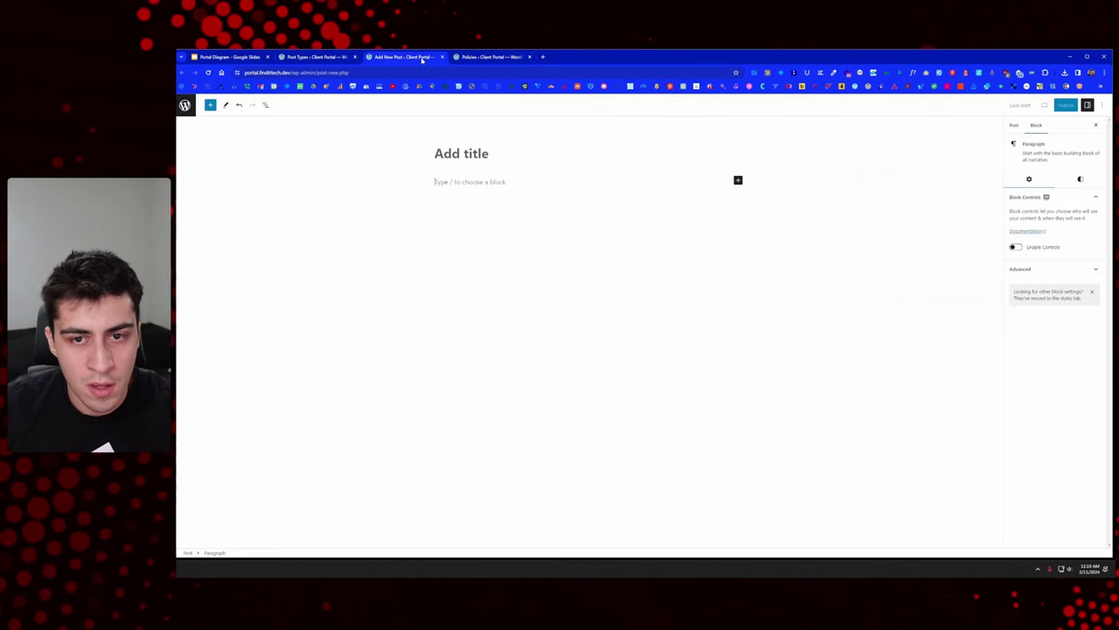
{"action": "left_click", "coordinate": [442, 57]}
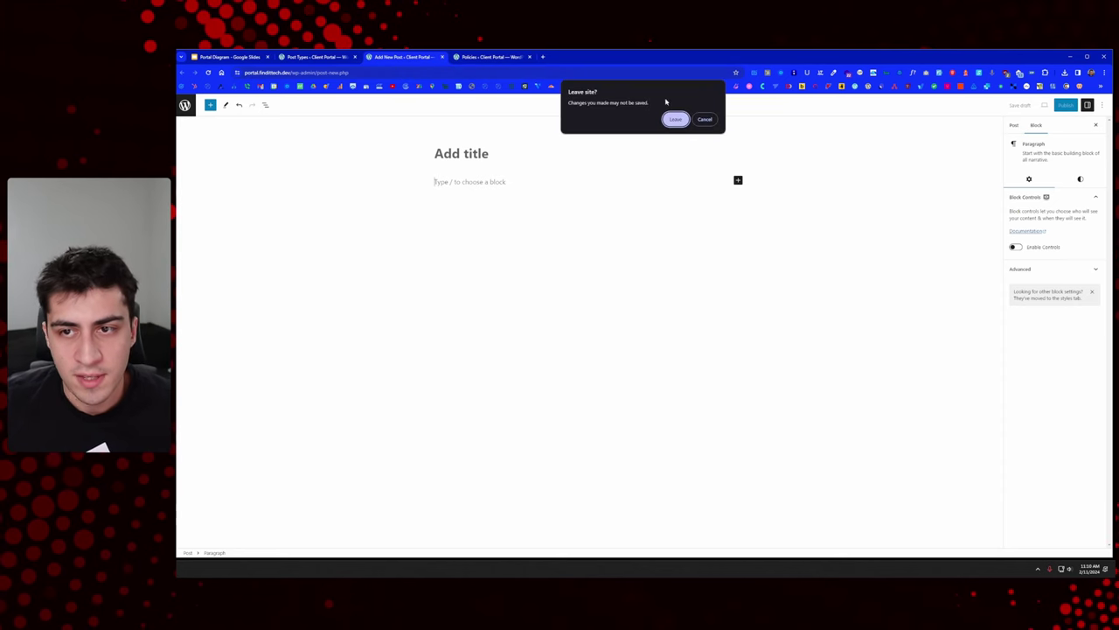
{"action": "left_click", "coordinate": [673, 118]}
{"action": "left_click", "coordinate": [443, 57]}
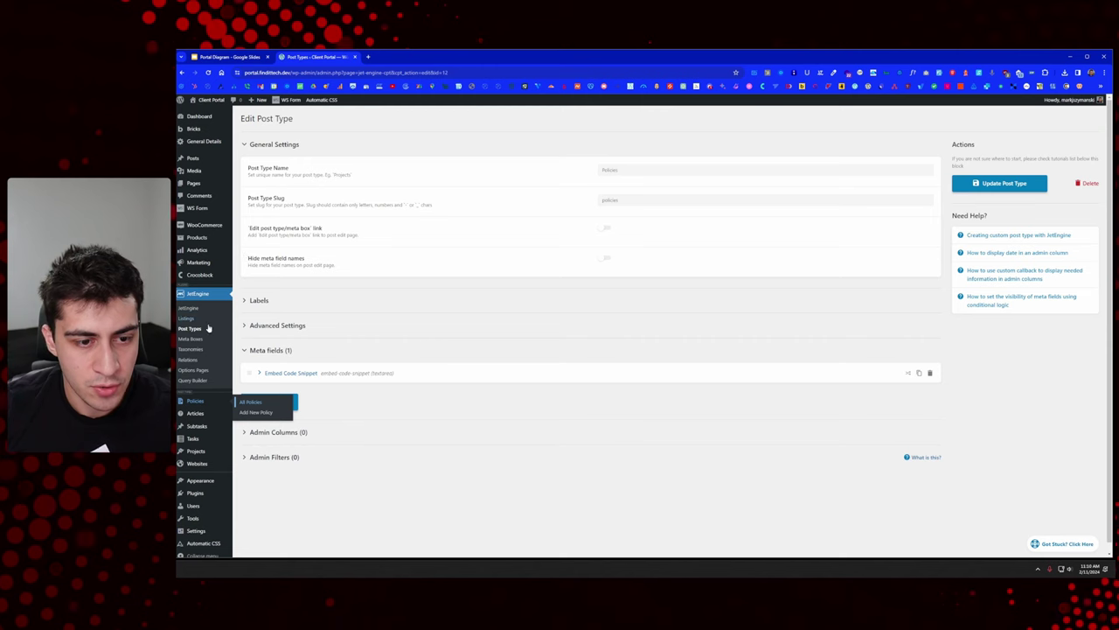
Step: Open JetEngine's Relations list and bring up the Client Portal Data Architecture slide in the portal diagram
{"action": "key", "text": "ctrl+1"}
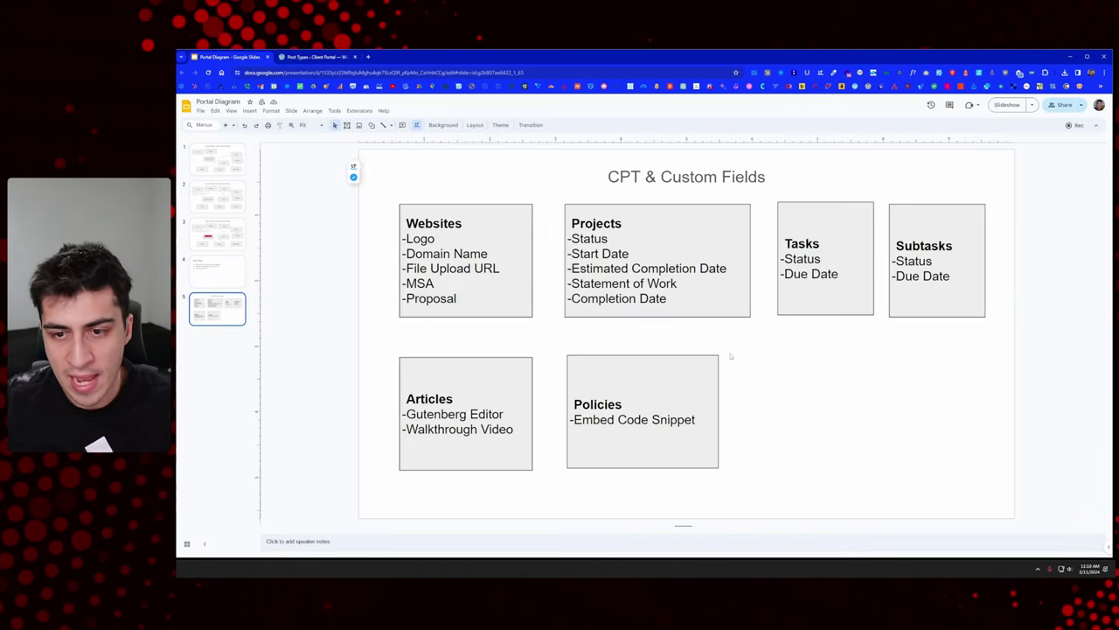
{"action": "key", "text": "ctrl+2"}
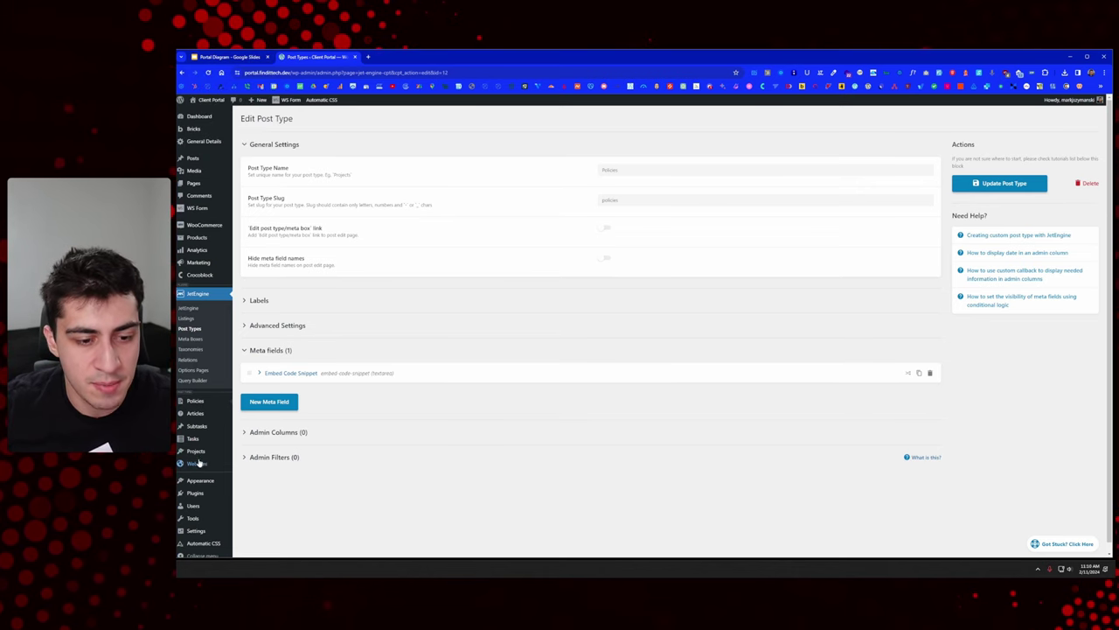
{"action": "mouse_move", "coordinate": [199, 463]}
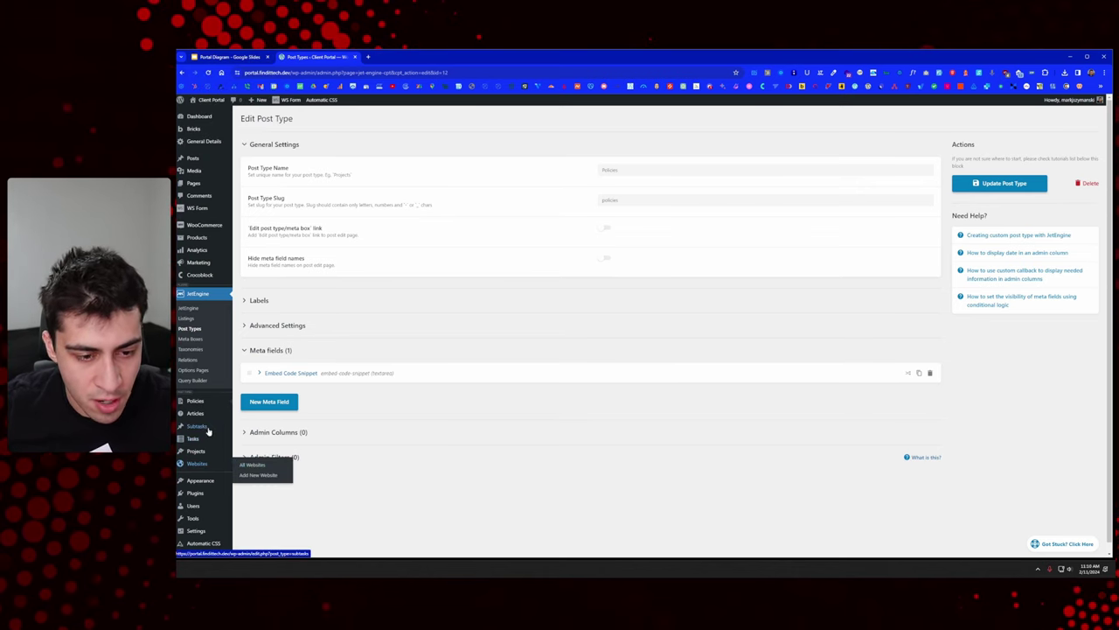
{"action": "scroll", "coordinate": [207, 430], "scroll_direction": "down", "scroll_amount": 1}
{"action": "left_click", "coordinate": [197, 351]}
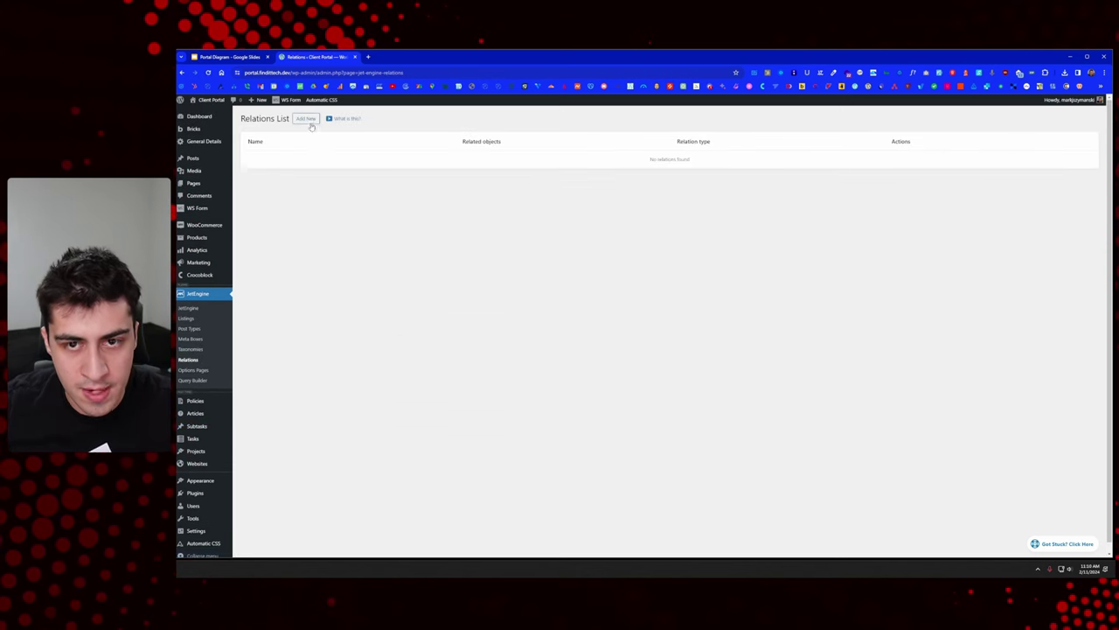
{"action": "key", "text": "ctrl+Tab"}
{"action": "left_click", "coordinate": [217, 233]}
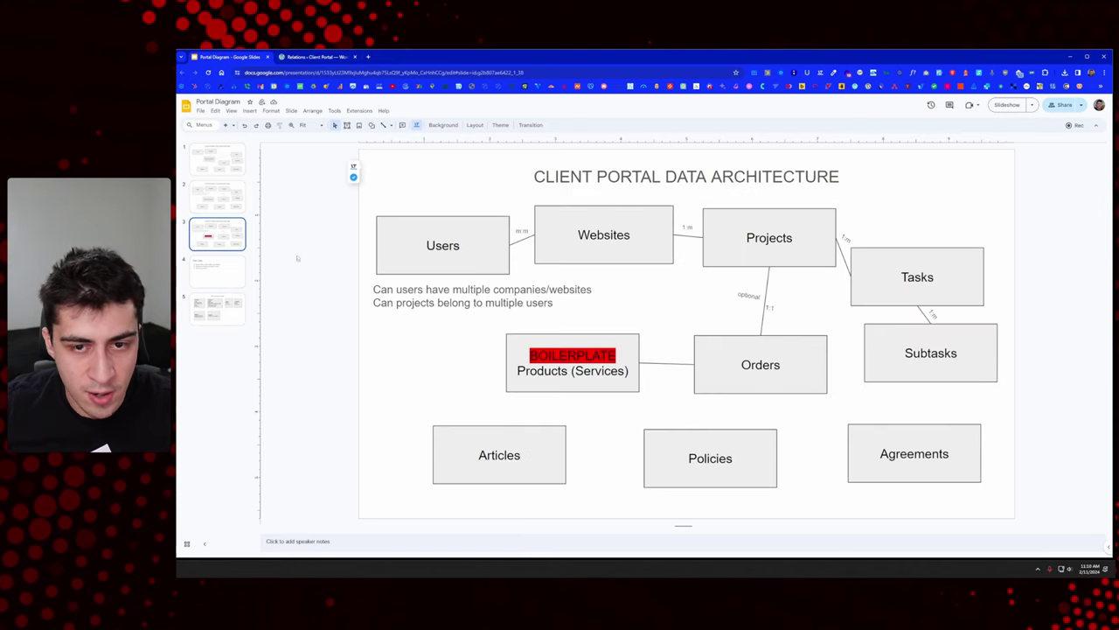
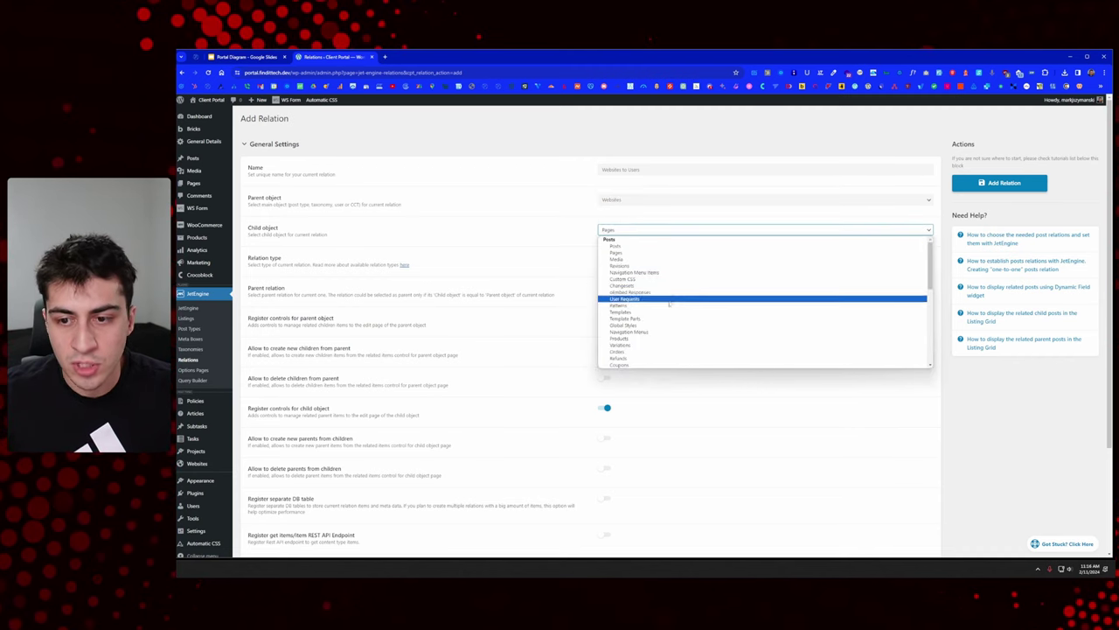
Step: Set the Websites to Users relation's child object to Users and its relation type to Many to many
{"action": "scroll", "coordinate": [662, 314], "scroll_direction": "down", "scroll_amount": 5}
{"action": "left_click", "coordinate": [637, 364]}
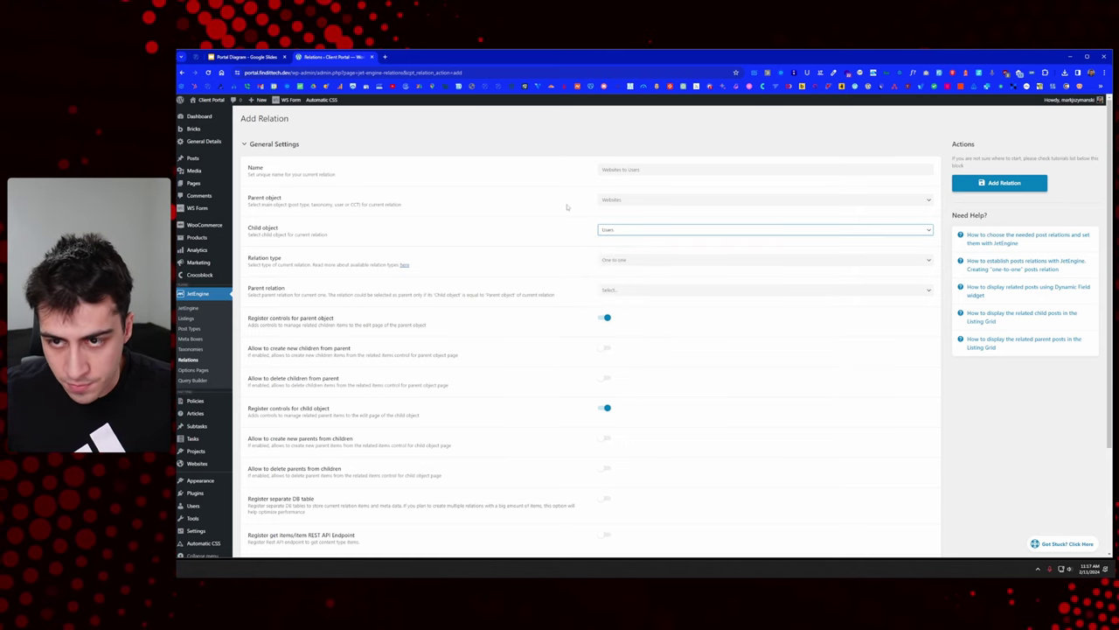
{"action": "left_click", "coordinate": [569, 145]}
{"action": "left_click", "coordinate": [544, 147]}
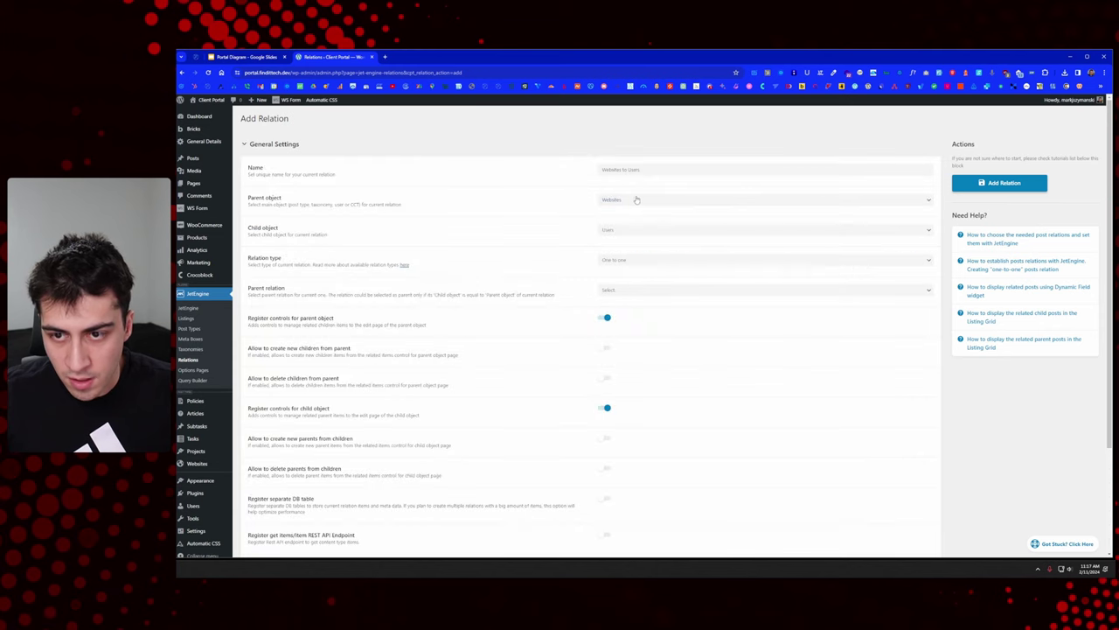
{"action": "left_click", "coordinate": [629, 261]}
{"action": "left_click", "coordinate": [634, 285]}
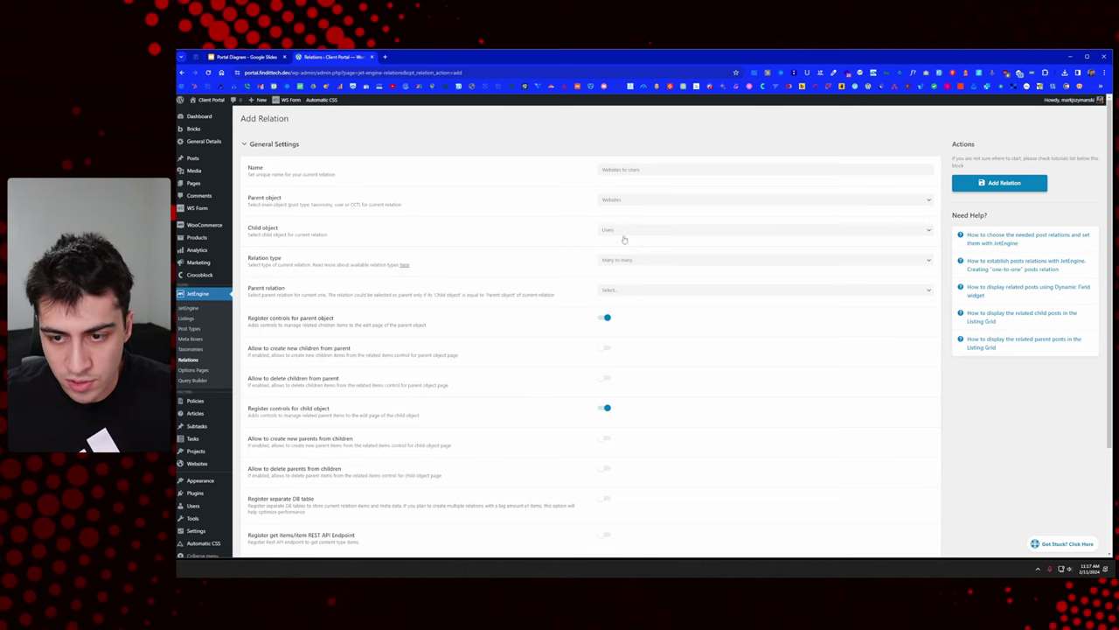
Step: Review the relation's remaining options, expand its label settings, and add the Websites to Users relation
{"action": "scroll", "coordinate": [584, 329], "scroll_direction": "down", "scroll_amount": 1}
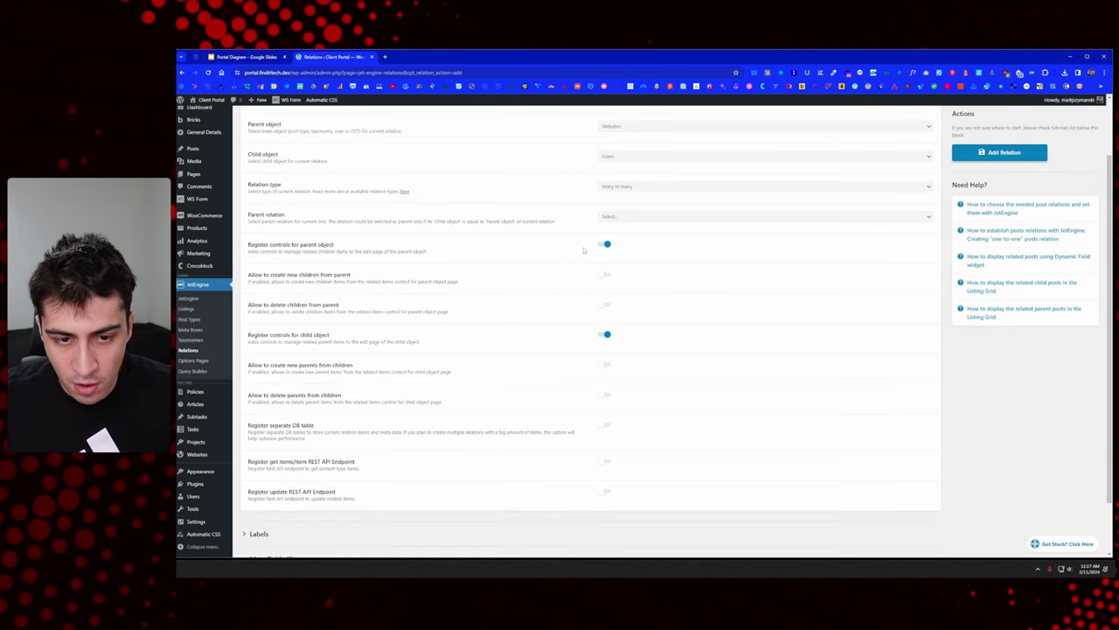
{"action": "scroll", "coordinate": [577, 315], "scroll_direction": "down", "scroll_amount": 1}
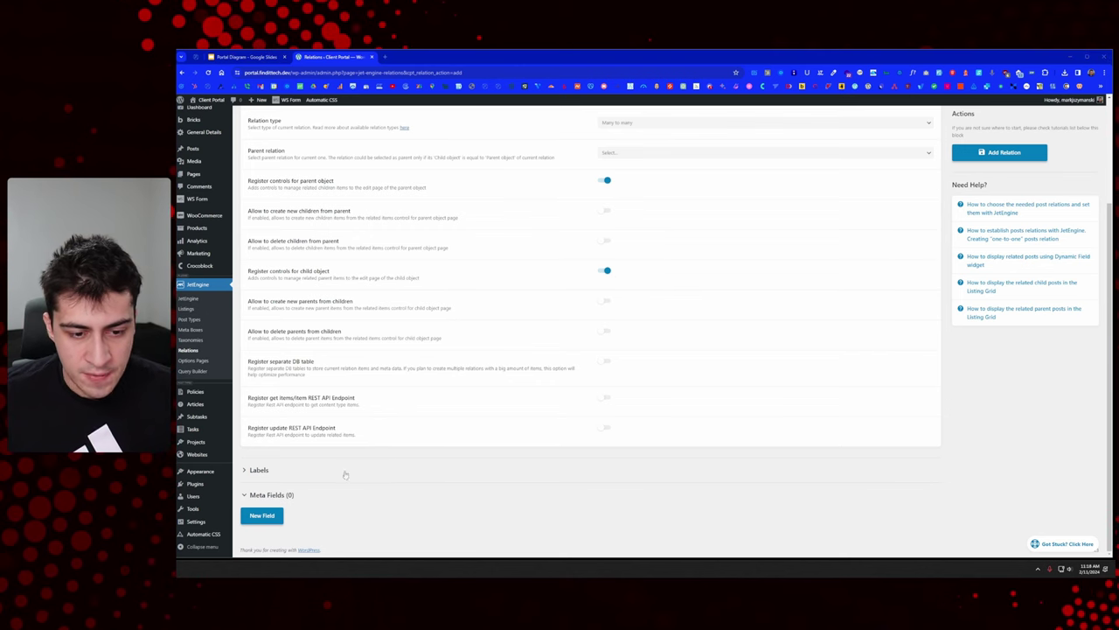
{"action": "left_click", "coordinate": [295, 474]}
{"action": "scroll", "coordinate": [485, 435], "scroll_direction": "down", "scroll_amount": 2}
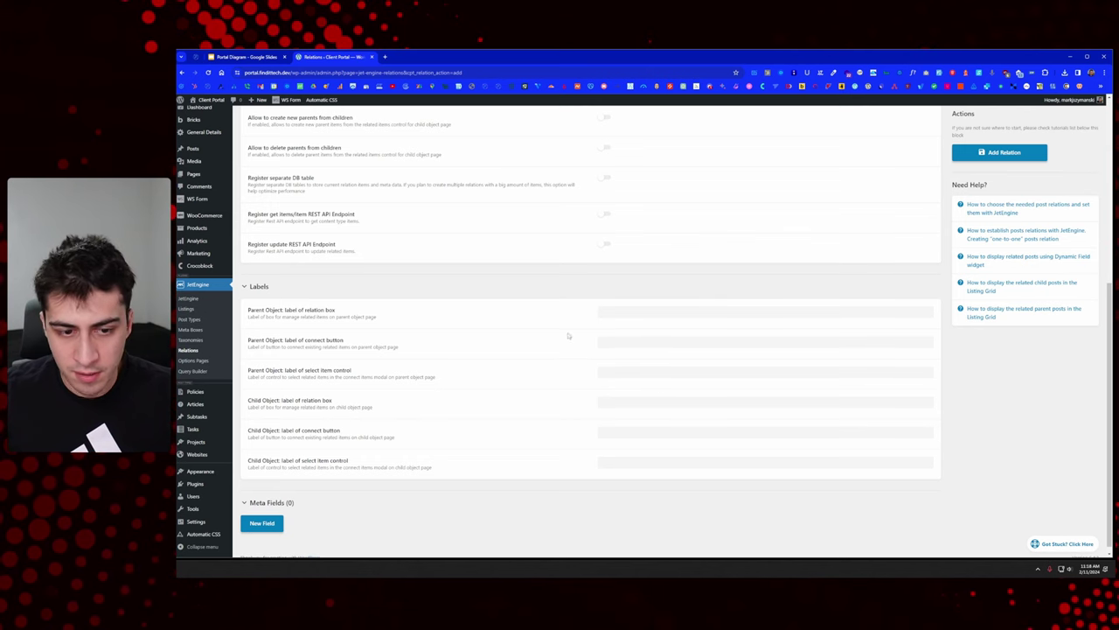
{"action": "left_click", "coordinate": [1000, 152]}
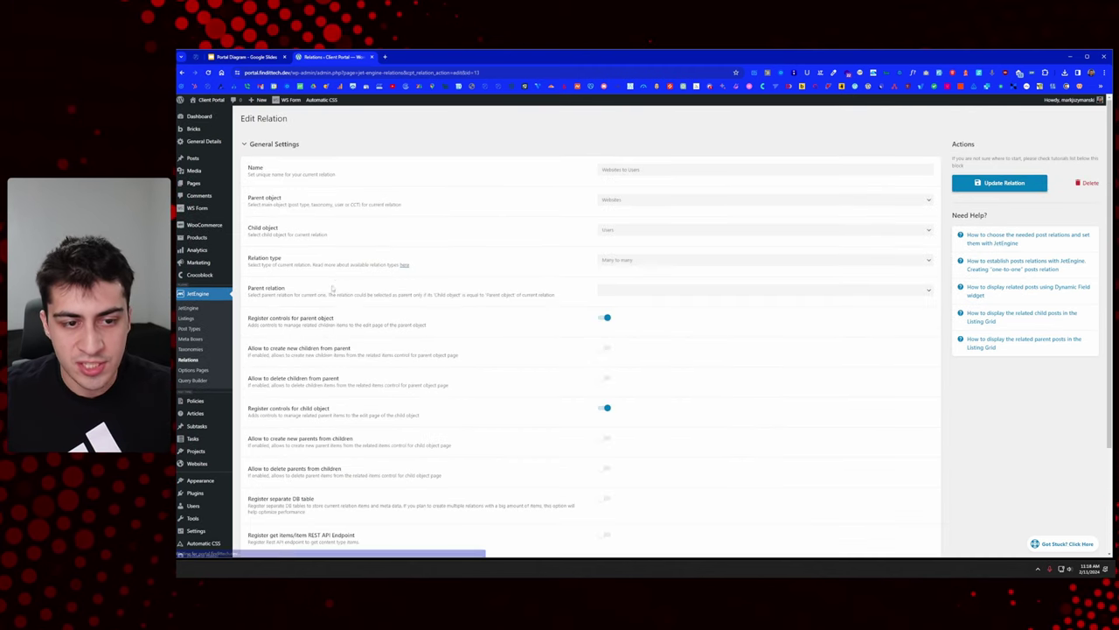
Step: Open the Websites list in a new browser tab and move the draft website entry to the trash
{"action": "scroll", "coordinate": [281, 339], "scroll_direction": "down", "scroll_amount": 2}
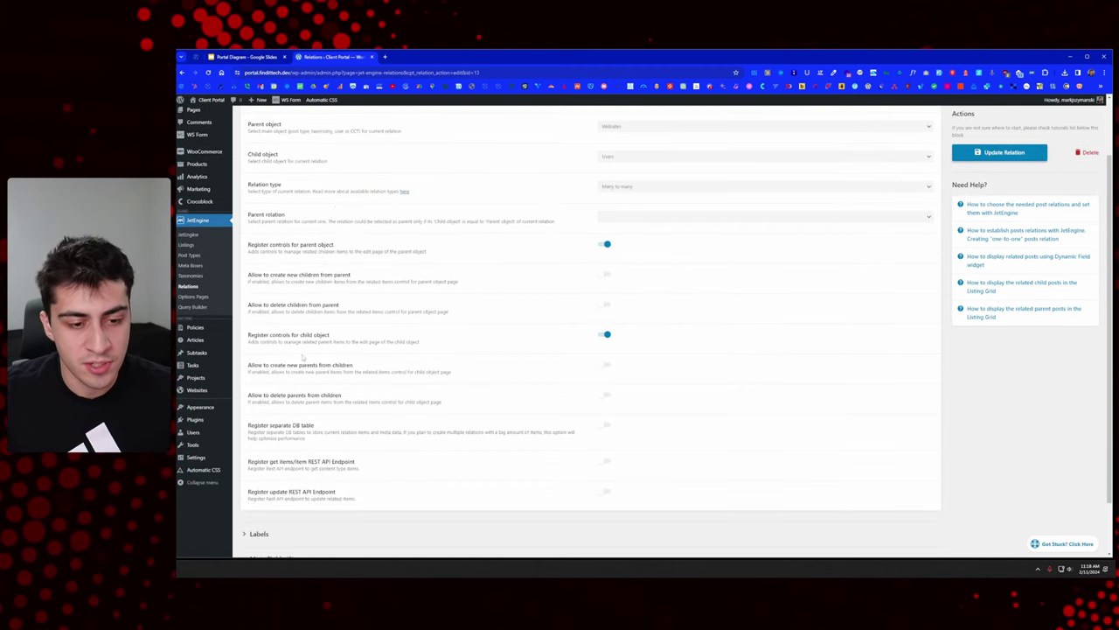
{"action": "mouse_move", "coordinate": [230, 394]}
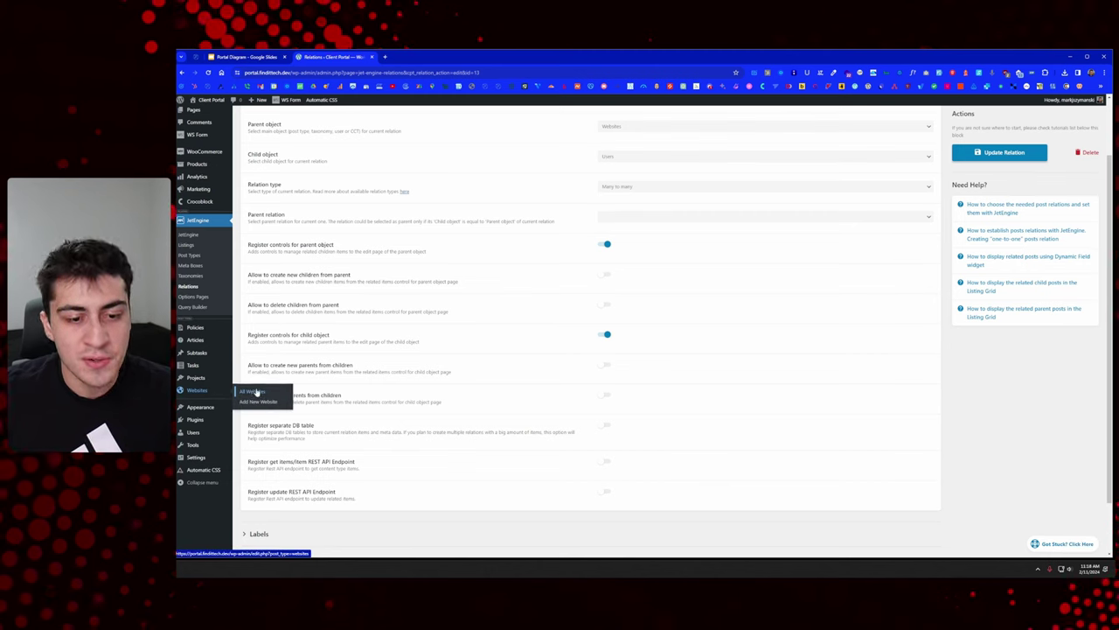
{"action": "middle_click", "coordinate": [255, 391]}
{"action": "key", "text": "ctrl+Tab"}
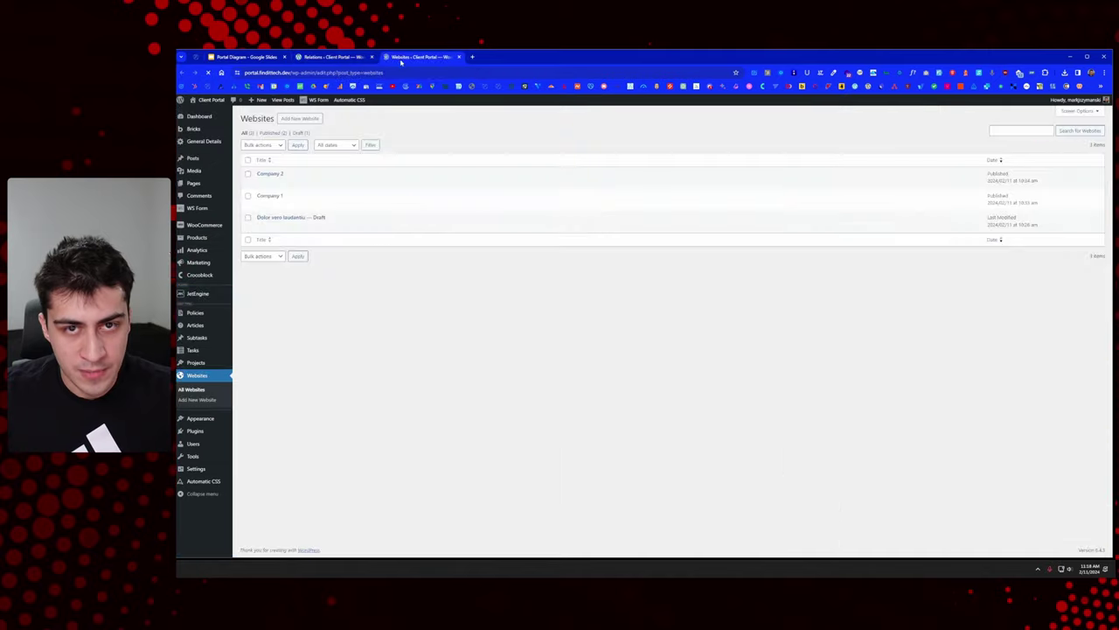
{"action": "mouse_move", "coordinate": [308, 229]}
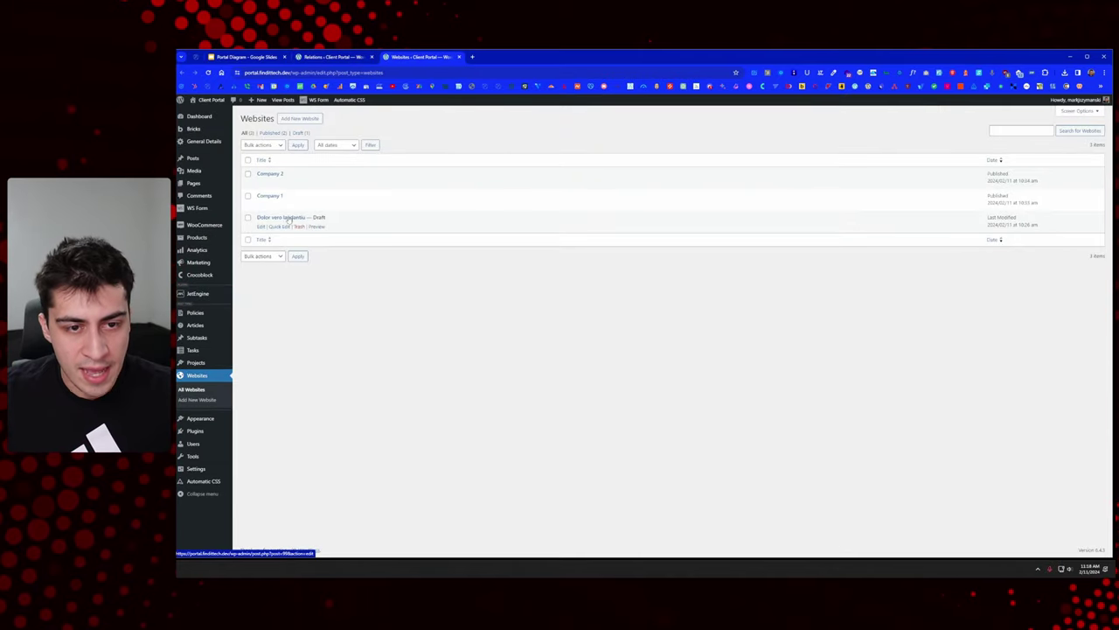
{"action": "left_click", "coordinate": [298, 227]}
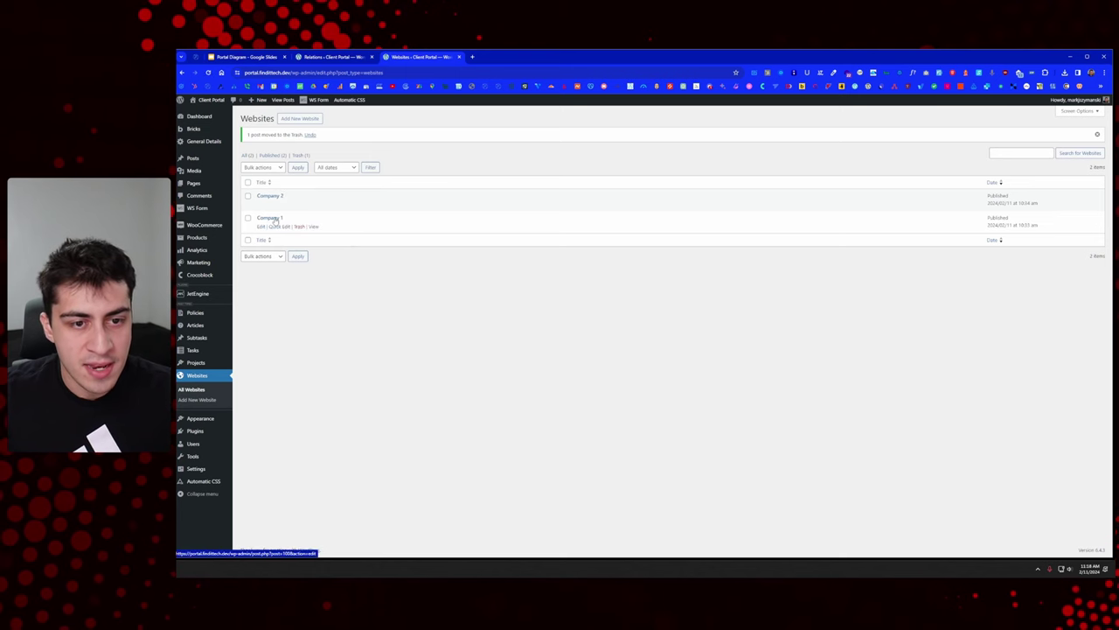
Step: Open the Company 1 website and connect the client user to it under Children Users
{"action": "left_click", "coordinate": [270, 218]}
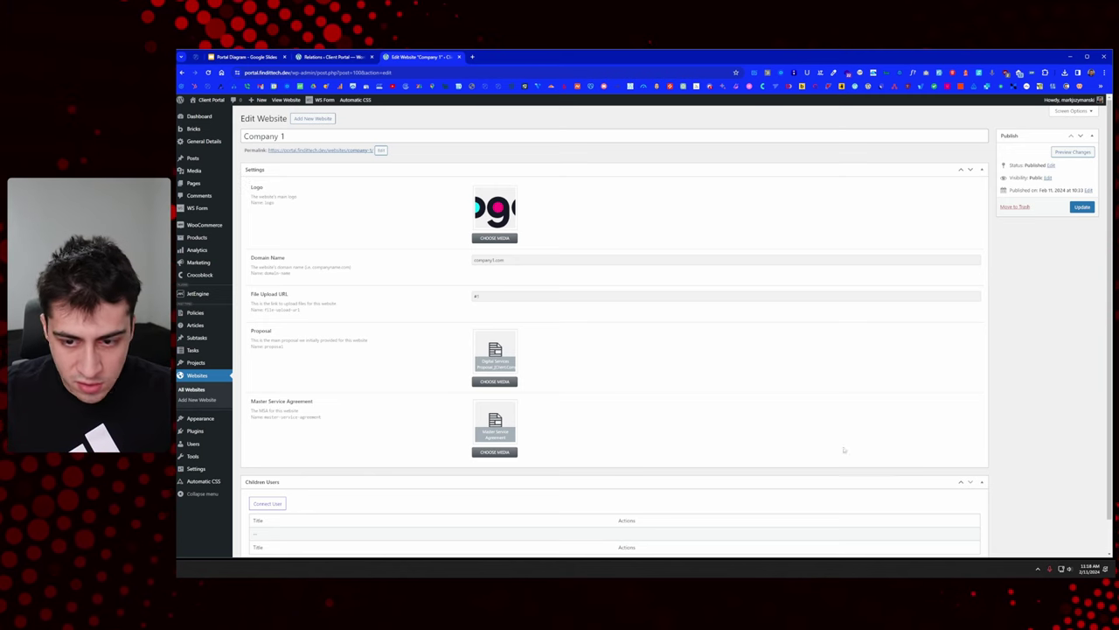
{"action": "scroll", "coordinate": [273, 325], "scroll_direction": "down", "scroll_amount": 1}
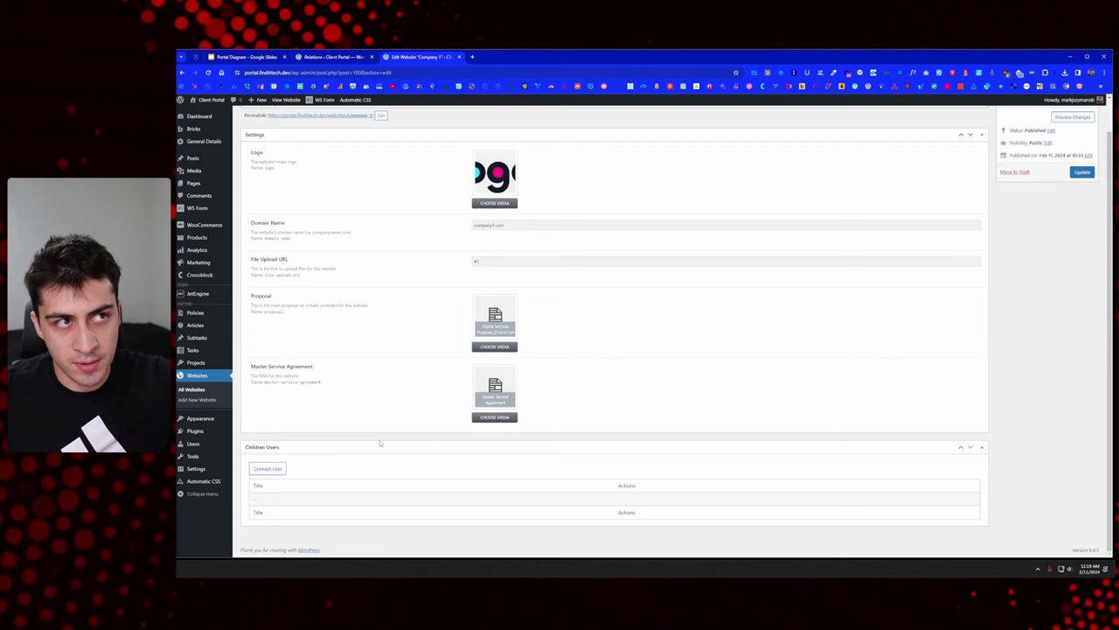
{"action": "scroll", "coordinate": [330, 205], "scroll_direction": "up", "scroll_amount": 1}
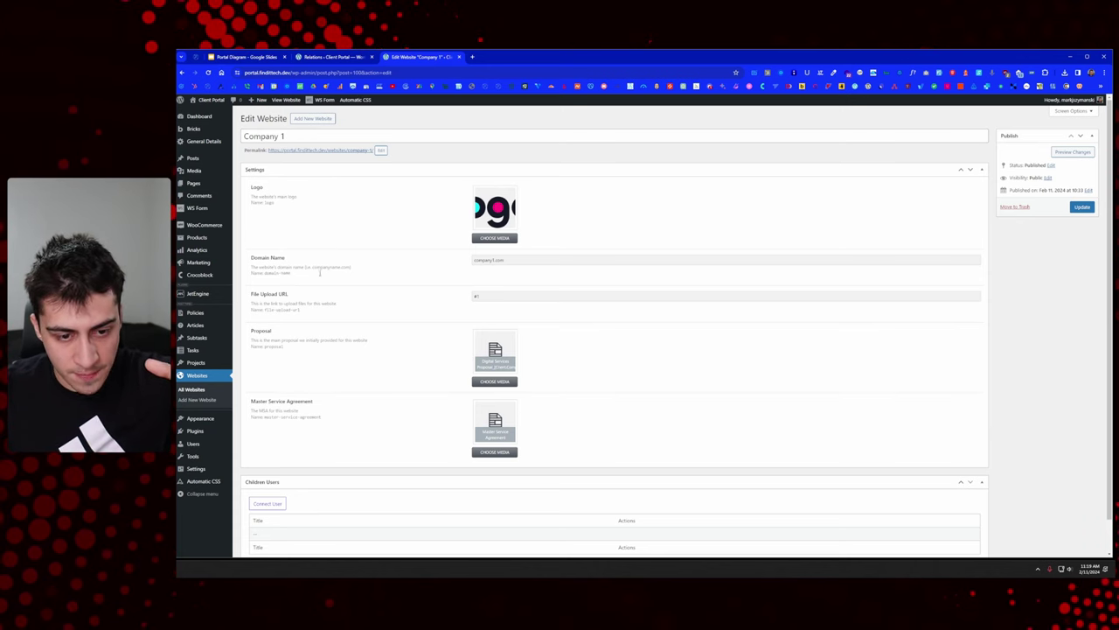
{"action": "scroll", "coordinate": [321, 256], "scroll_direction": "down", "scroll_amount": 1}
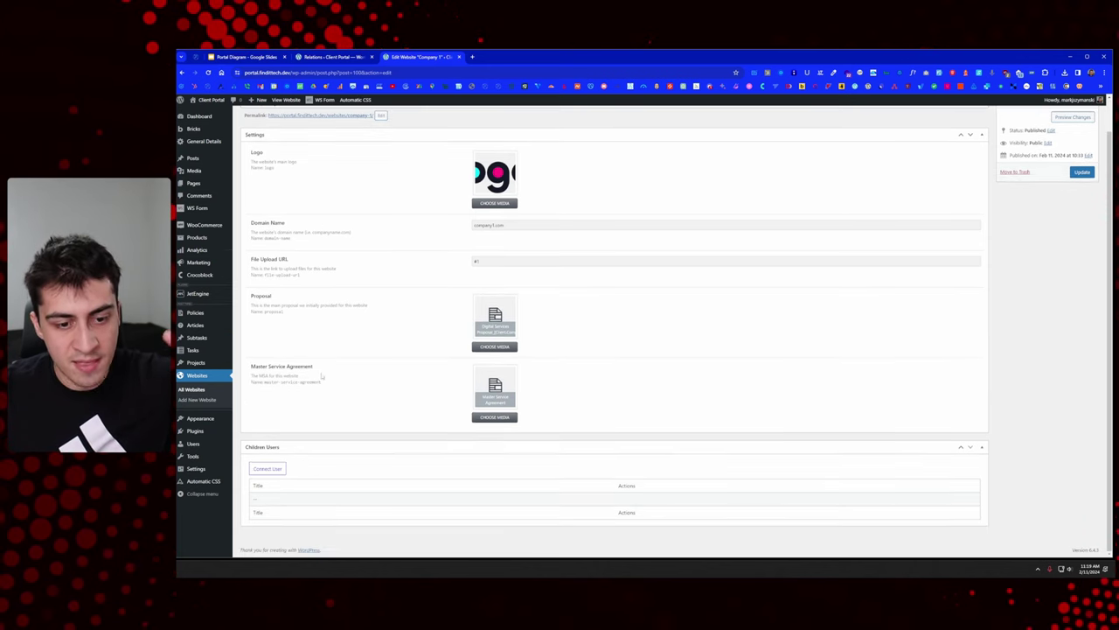
{"action": "left_click", "coordinate": [271, 468]}
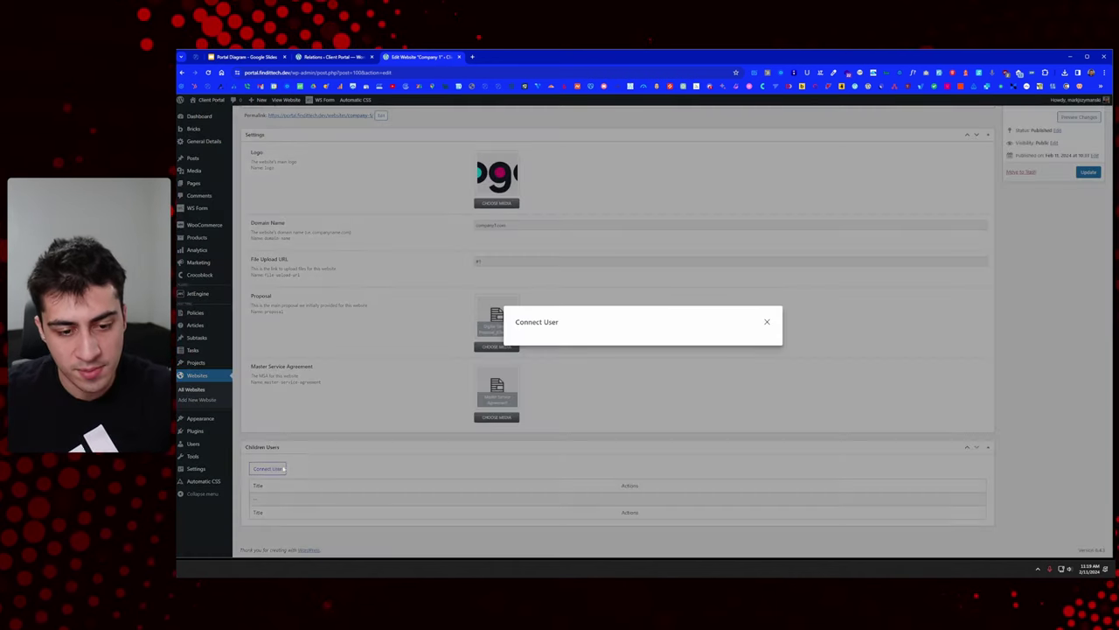
{"action": "left_click", "coordinate": [590, 311]}
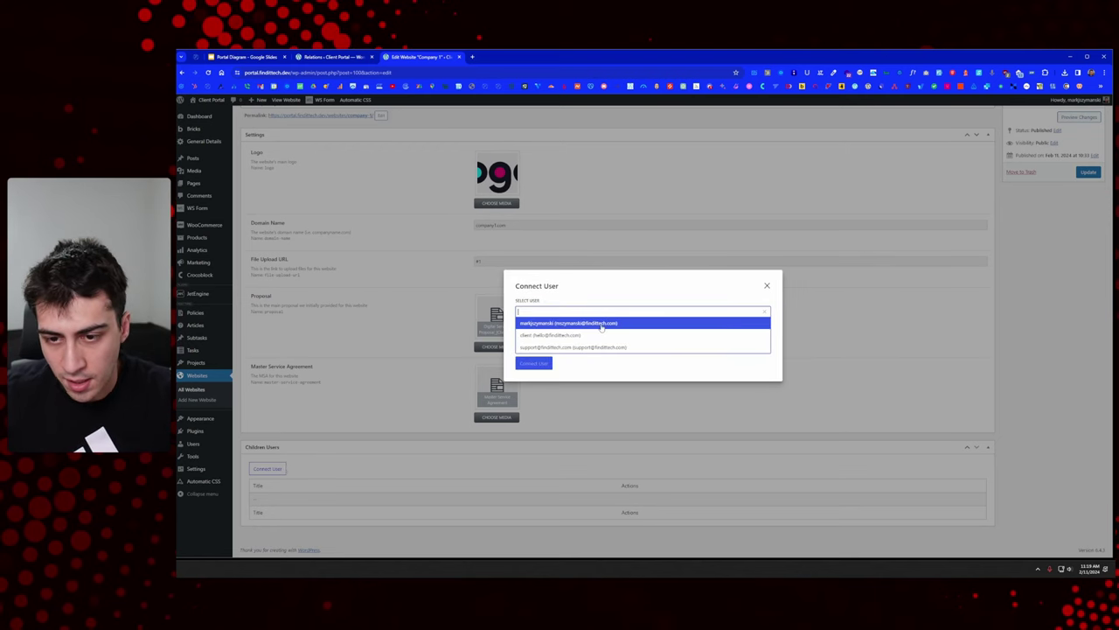
{"action": "left_click", "coordinate": [628, 340]}
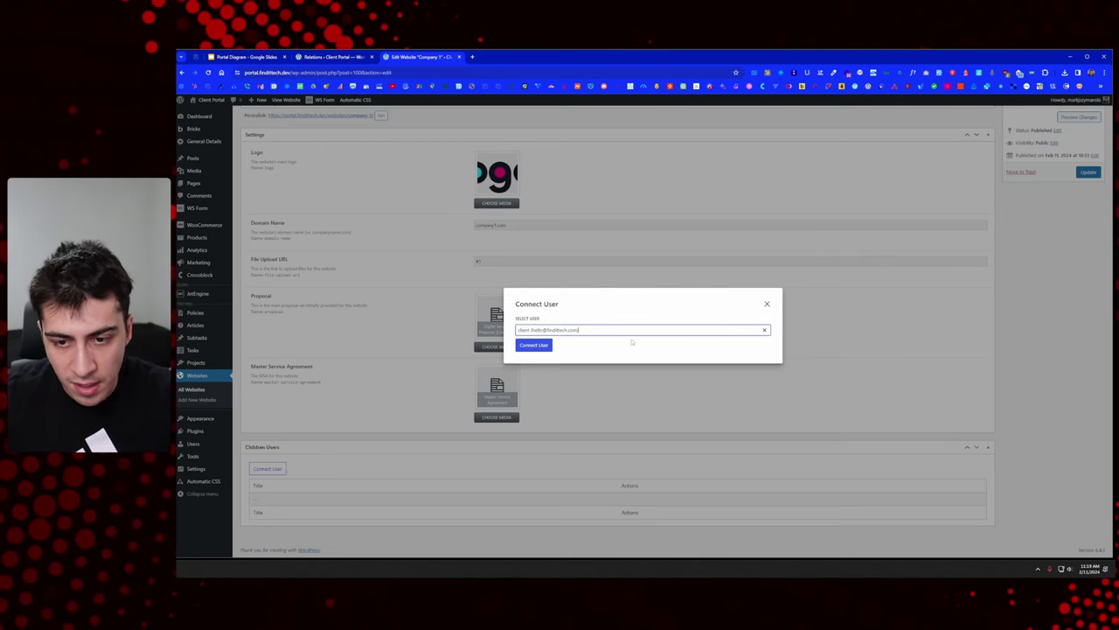
{"action": "left_click", "coordinate": [541, 346]}
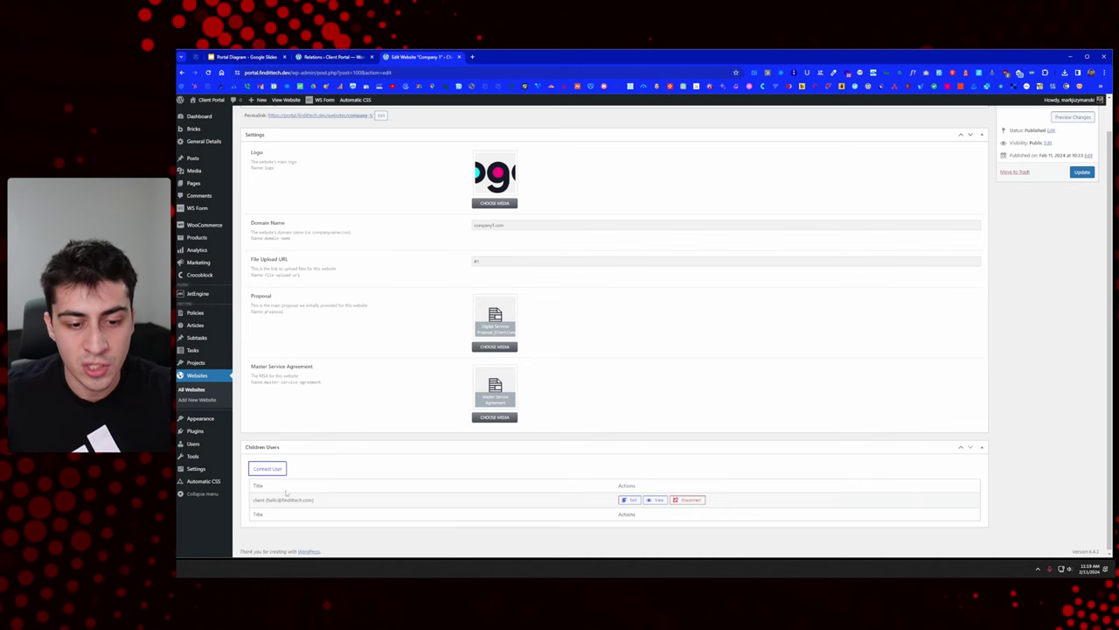
Step: Open the Company 2 website, connect the support user to it under Children Users, and update the website
{"action": "scroll", "coordinate": [322, 168], "scroll_direction": "up", "scroll_amount": 1}
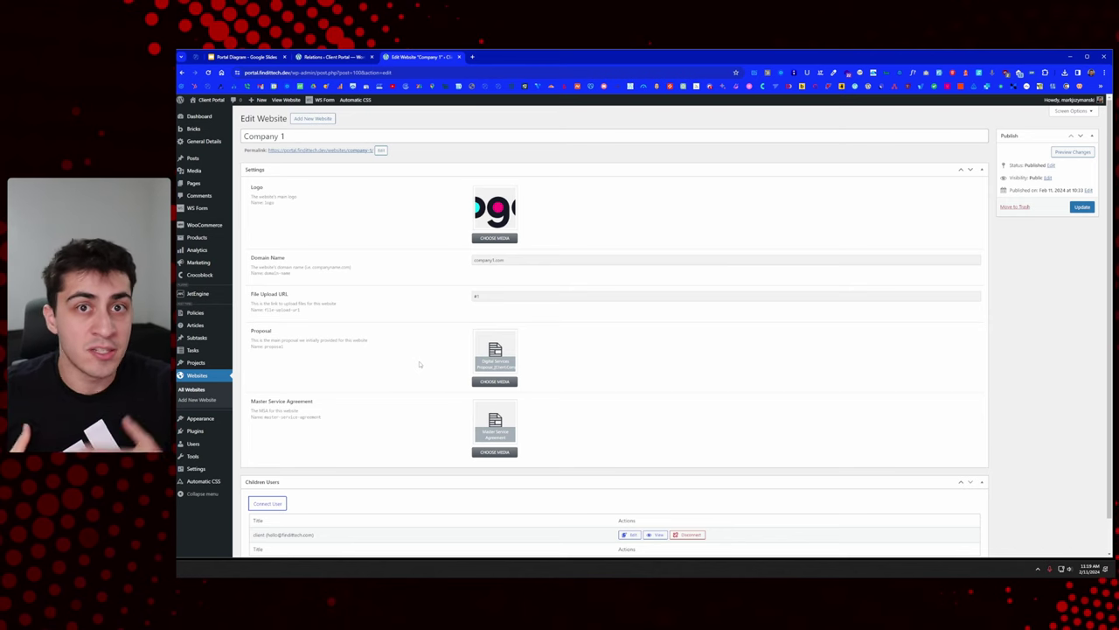
{"action": "scroll", "coordinate": [376, 429], "scroll_direction": "down", "scroll_amount": 1}
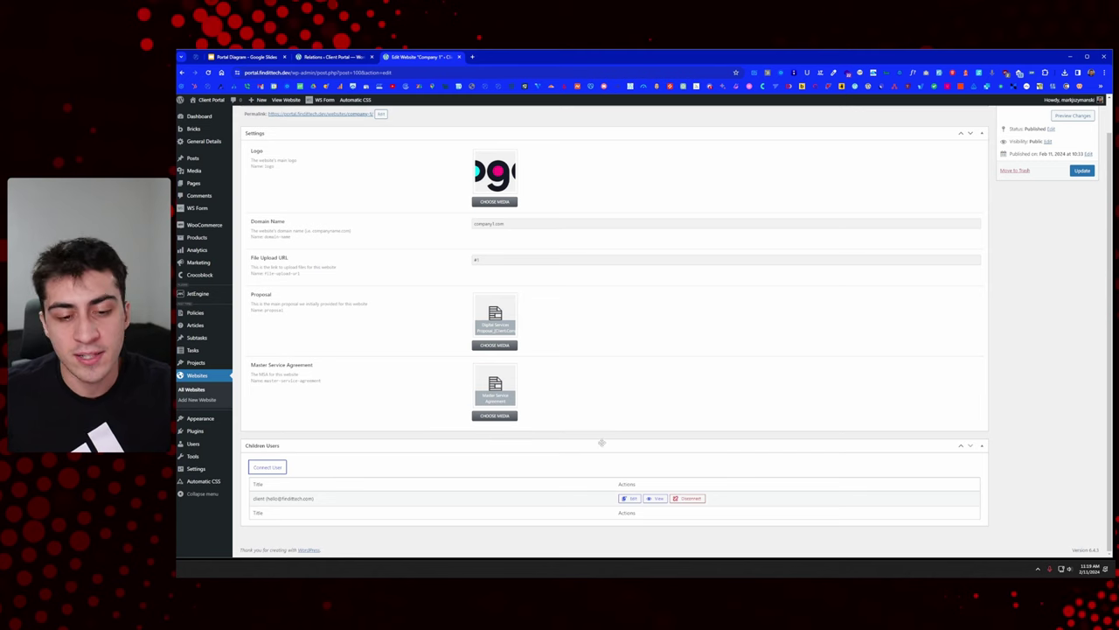
{"action": "scroll", "coordinate": [281, 435], "scroll_direction": "up", "scroll_amount": 3}
{"action": "left_click", "coordinate": [192, 389]}
{"action": "left_click", "coordinate": [270, 173]}
{"action": "scroll", "coordinate": [350, 315], "scroll_direction": "down", "scroll_amount": 1}
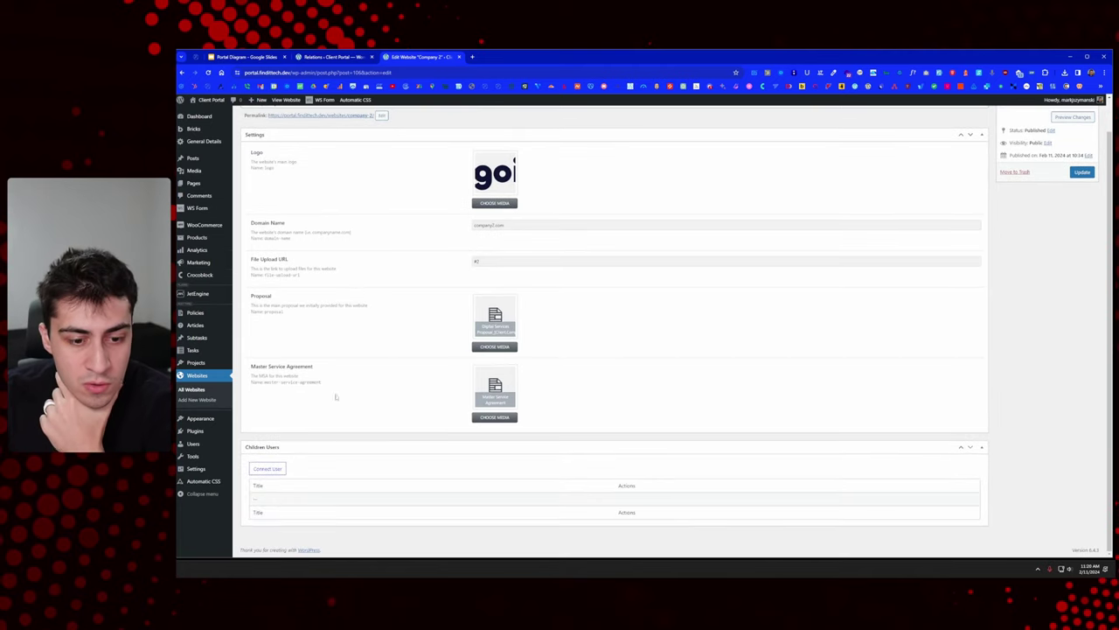
{"action": "left_click", "coordinate": [266, 468]}
{"action": "left_click", "coordinate": [560, 328]}
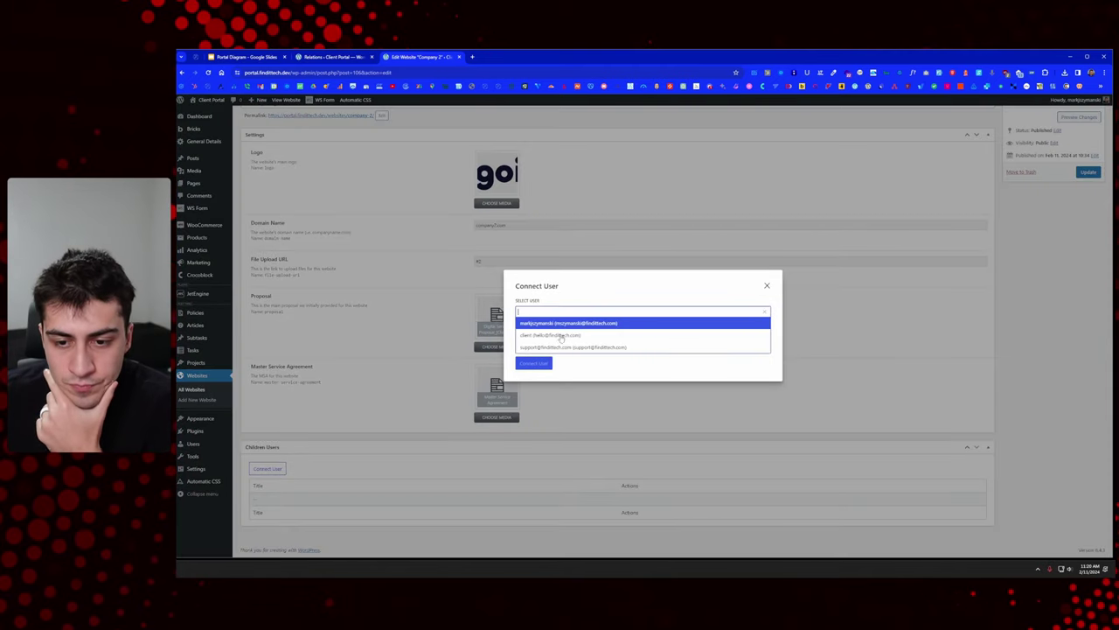
{"action": "left_click", "coordinate": [543, 347]}
{"action": "left_click", "coordinate": [541, 347]}
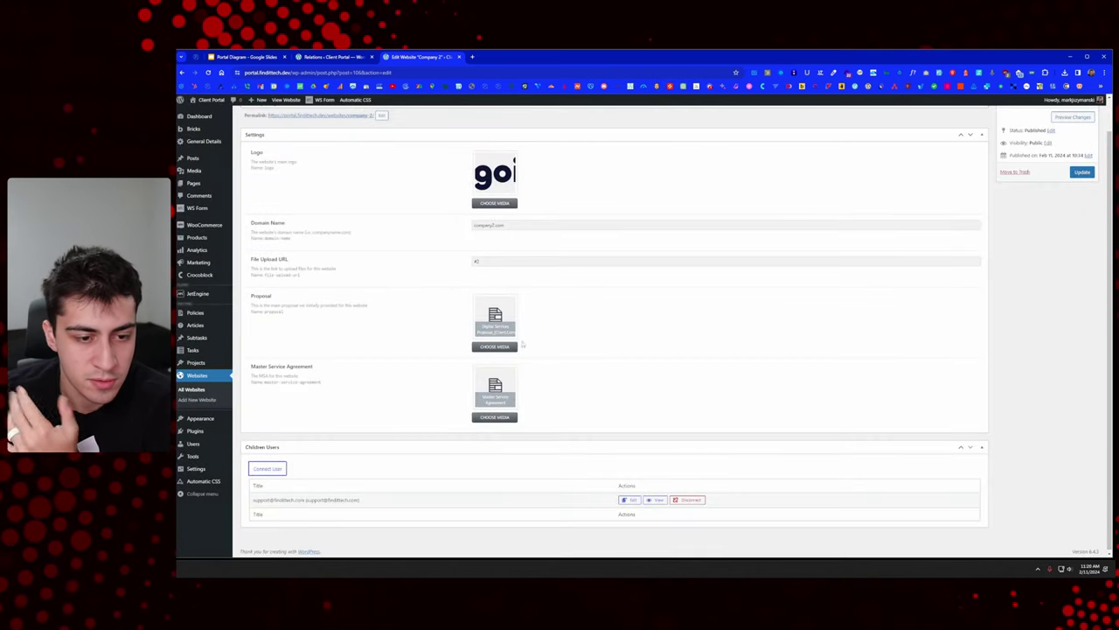
{"action": "left_click", "coordinate": [1083, 172]}
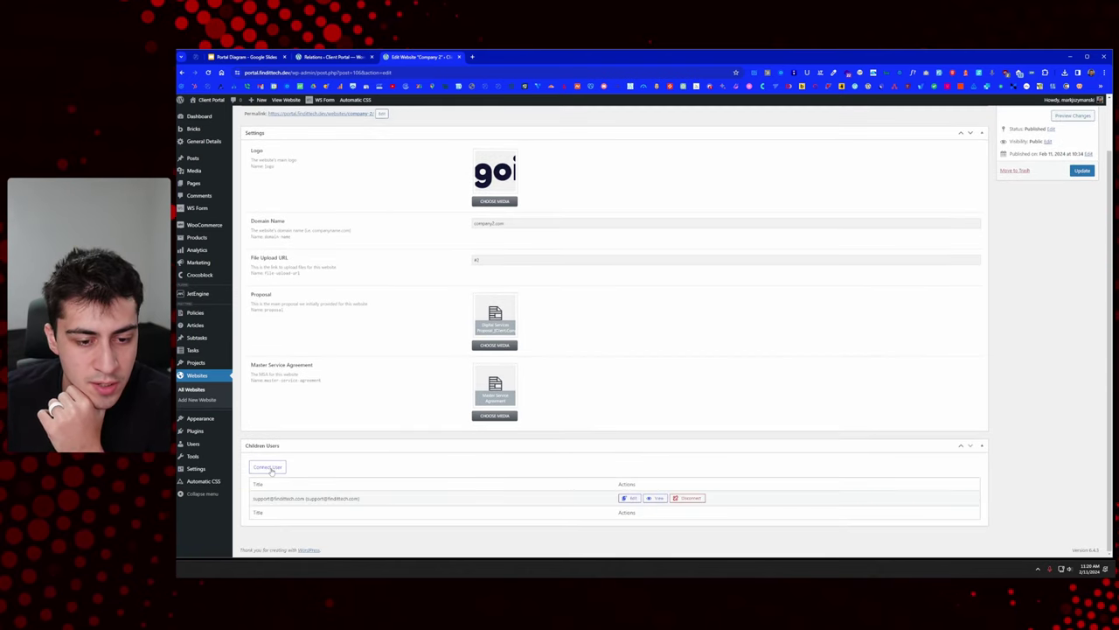
Step: Connect the signed-in admin's user account to the Company 2 website as a second child user and update it
{"action": "left_click", "coordinate": [269, 467]}
{"action": "left_click", "coordinate": [612, 310]}
{"action": "left_click", "coordinate": [560, 339]}
{"action": "left_click", "coordinate": [543, 346]}
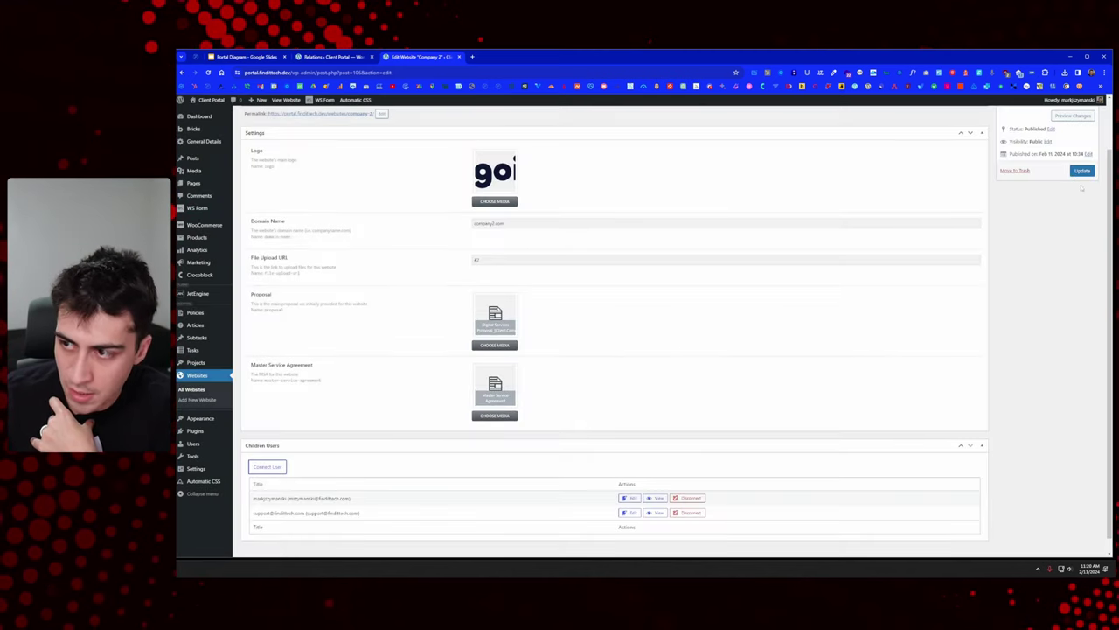
{"action": "left_click", "coordinate": [1082, 170]}
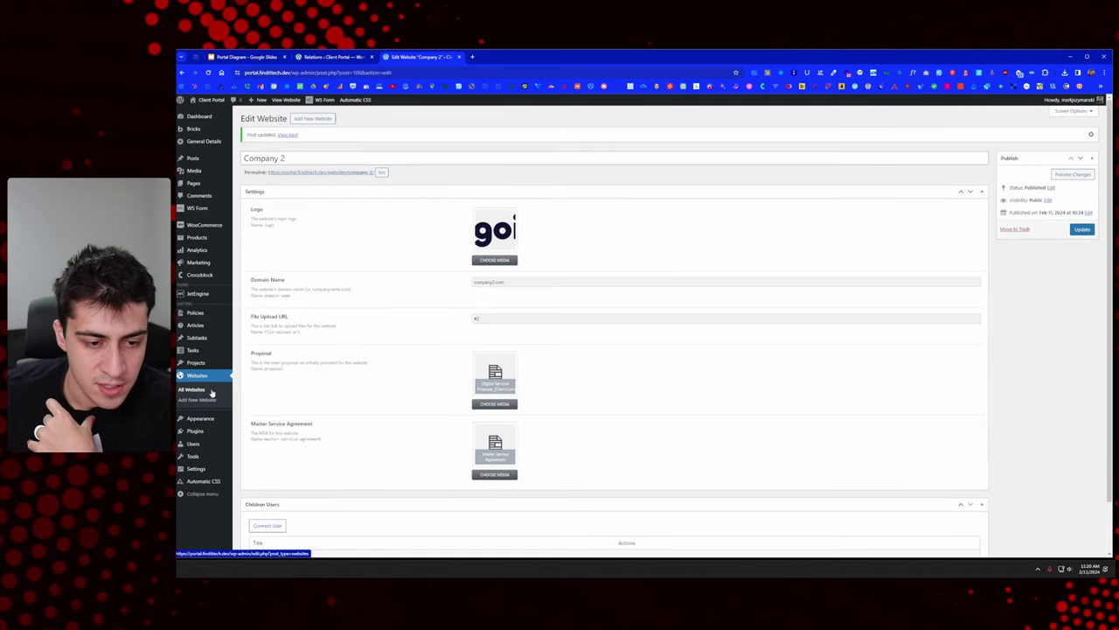
{"action": "scroll", "coordinate": [212, 393], "scroll_direction": "down", "scroll_amount": 3}
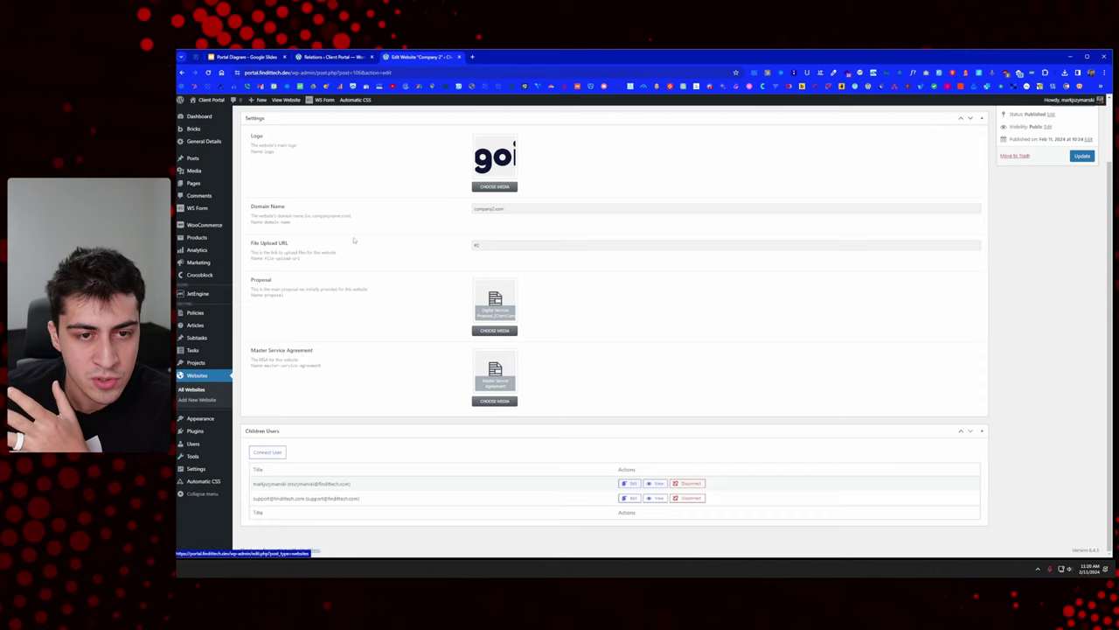
{"action": "scroll", "coordinate": [352, 236], "scroll_direction": "up", "scroll_amount": 2}
Step: Open the Company 1 website and connect the signed-in admin's user account to it under Children Users
{"action": "left_click", "coordinate": [196, 389]}
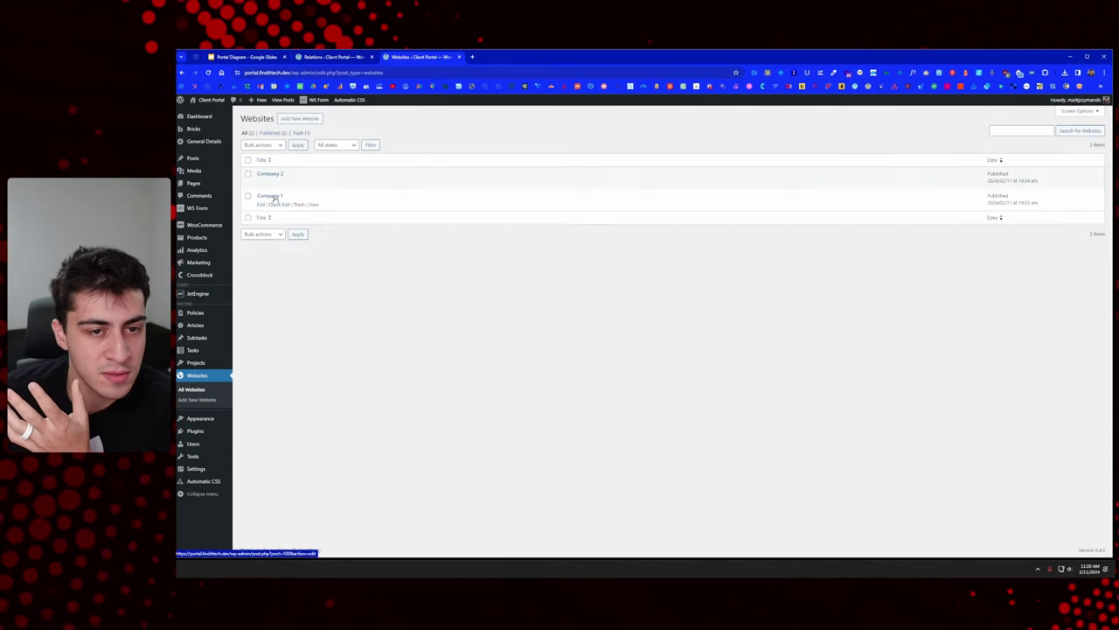
{"action": "left_click", "coordinate": [272, 197]}
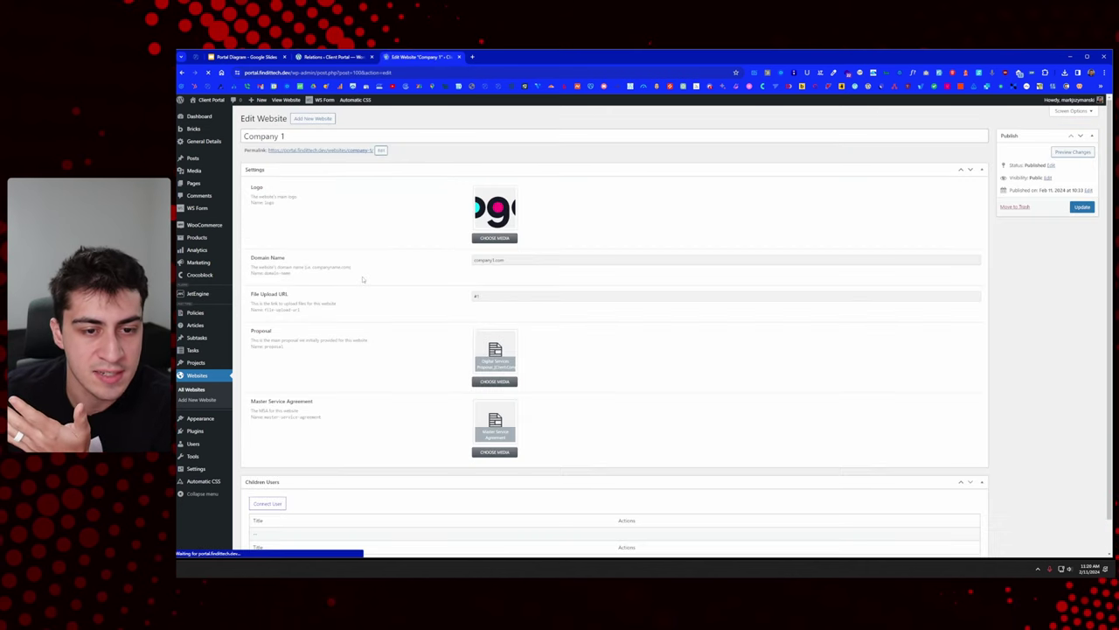
{"action": "scroll", "coordinate": [348, 354], "scroll_direction": "down", "scroll_amount": 1}
{"action": "left_click", "coordinate": [274, 472]}
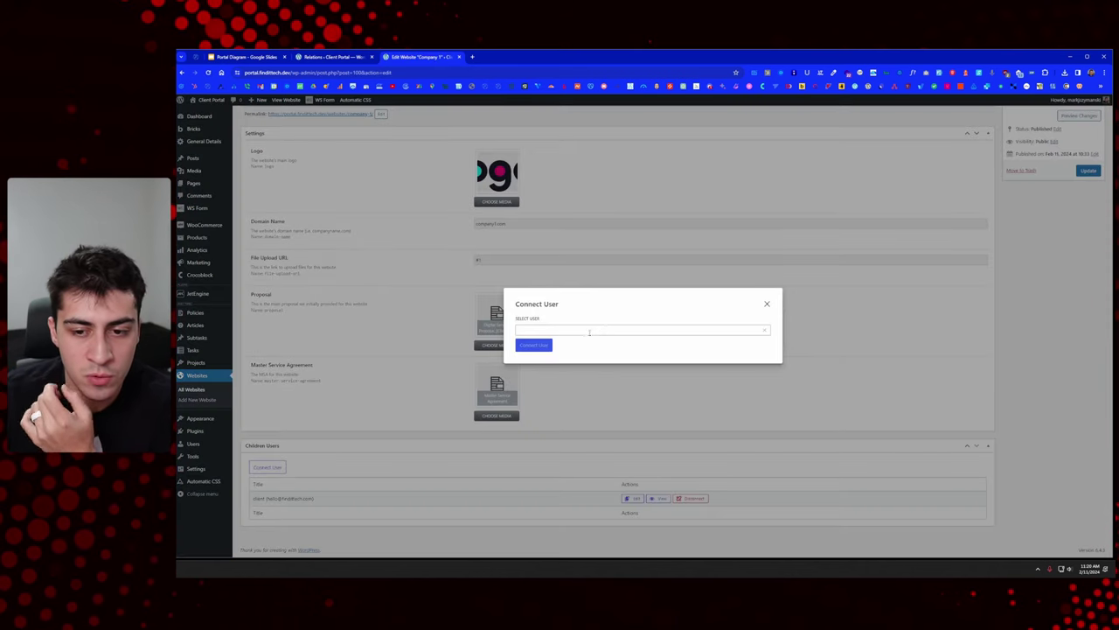
{"action": "left_click", "coordinate": [614, 330]}
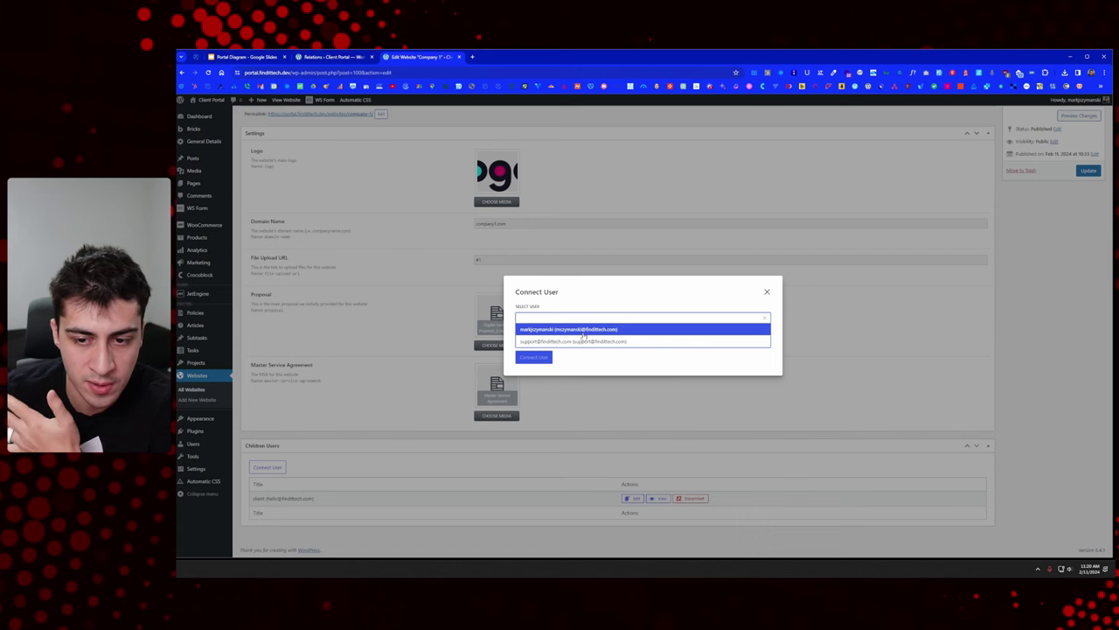
{"action": "left_click", "coordinate": [588, 331]}
{"action": "left_click", "coordinate": [534, 343]}
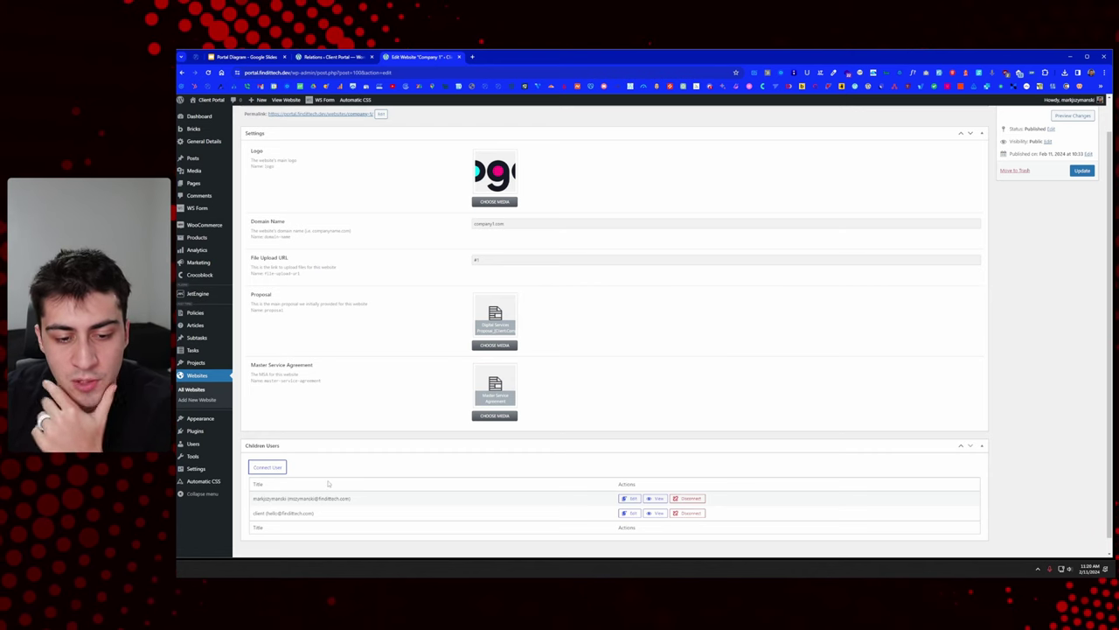
{"action": "scroll", "coordinate": [423, 412], "scroll_direction": "up", "scroll_amount": 1}
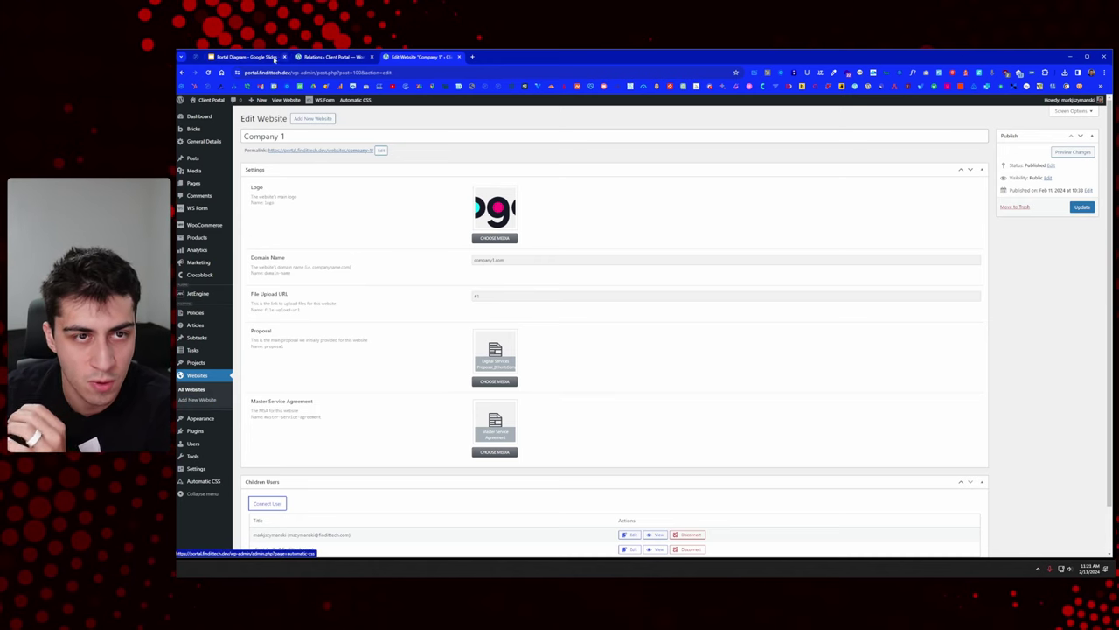
Step: Consult the portal diagram in Google Slides, close the Company 1 browser tab, and start a new JetEngine relation
{"action": "left_click", "coordinate": [245, 57]}
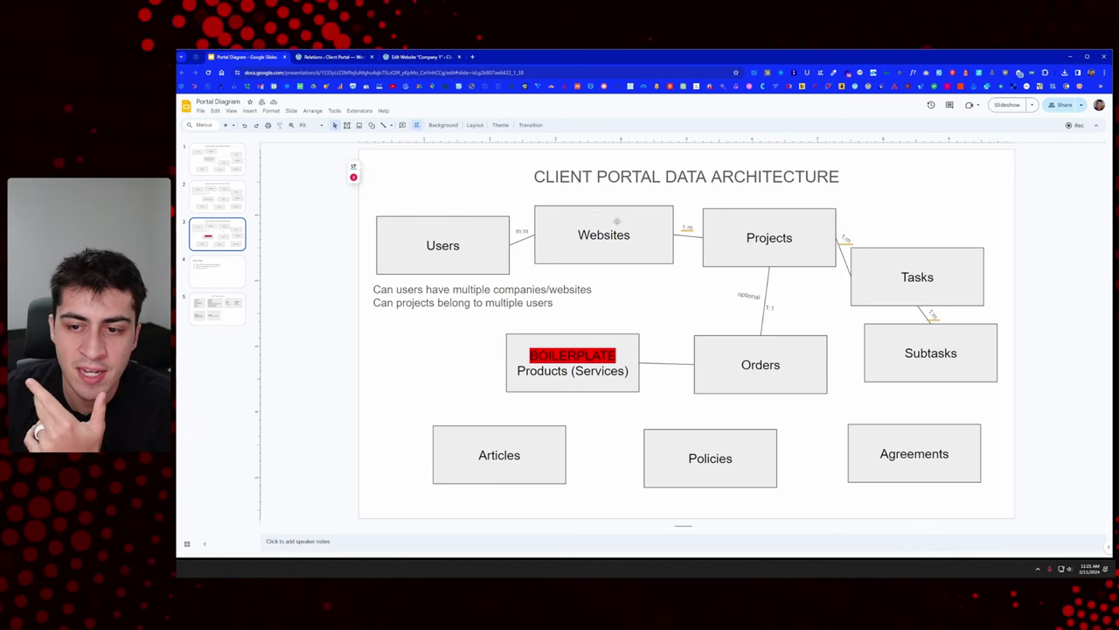
{"action": "left_click", "coordinate": [424, 58]}
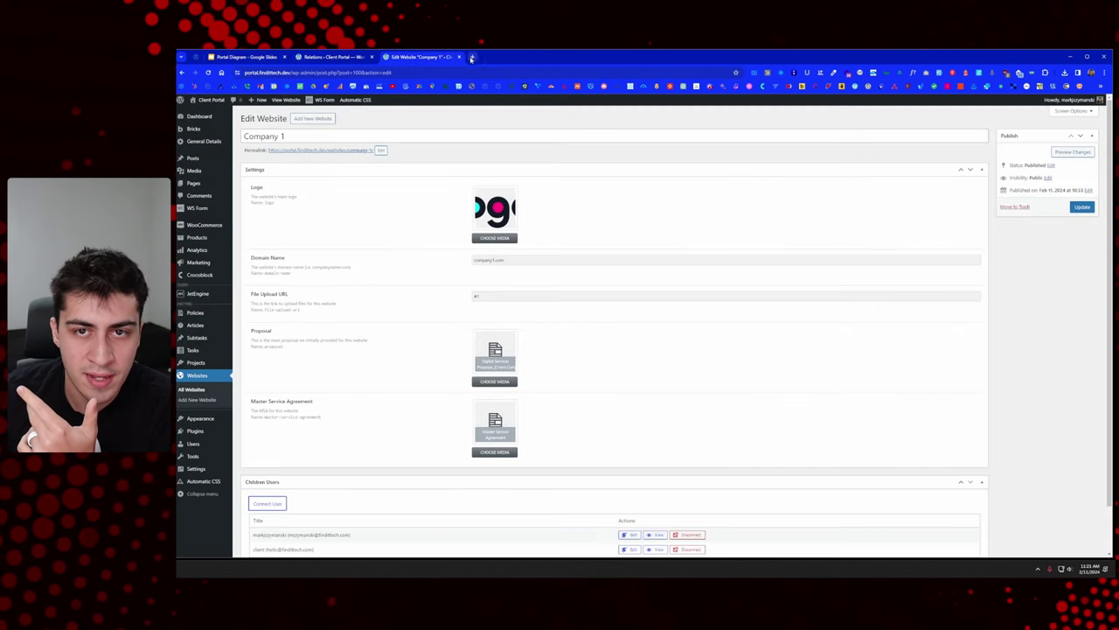
{"action": "left_click", "coordinate": [459, 57]}
{"action": "scroll", "coordinate": [490, 205], "scroll_direction": "up", "scroll_amount": 3}
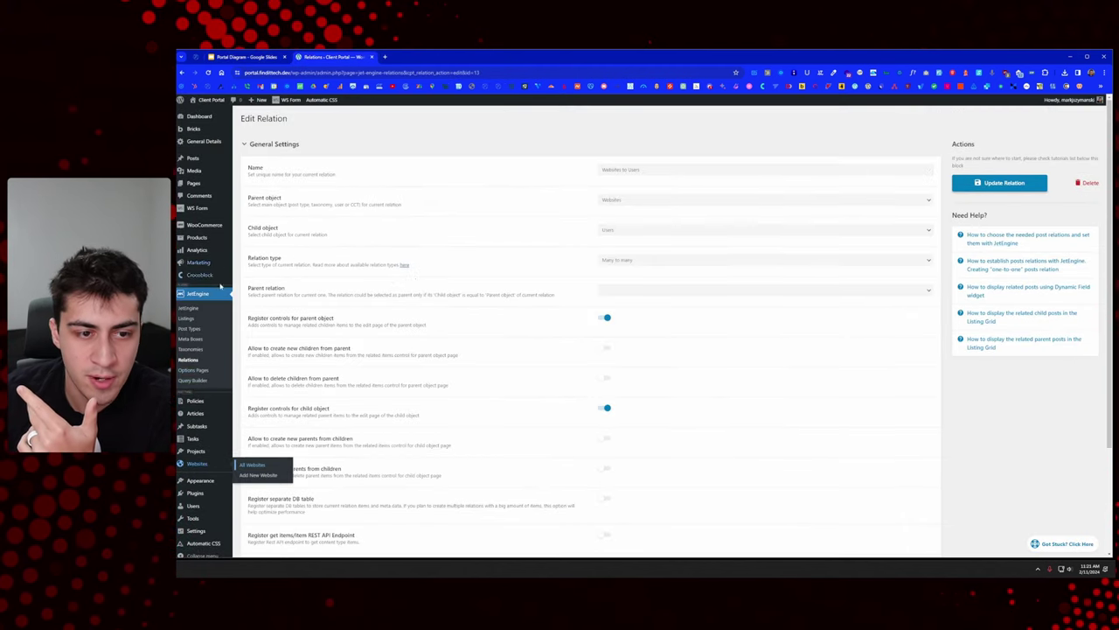
{"action": "left_click", "coordinate": [188, 359]}
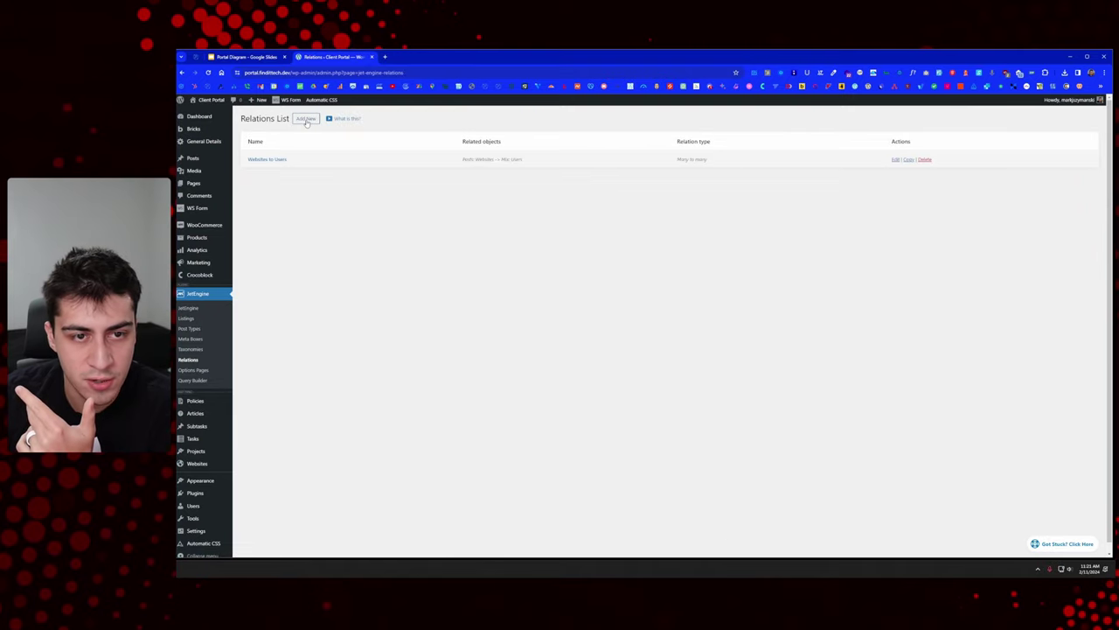
{"action": "left_click", "coordinate": [306, 119]}
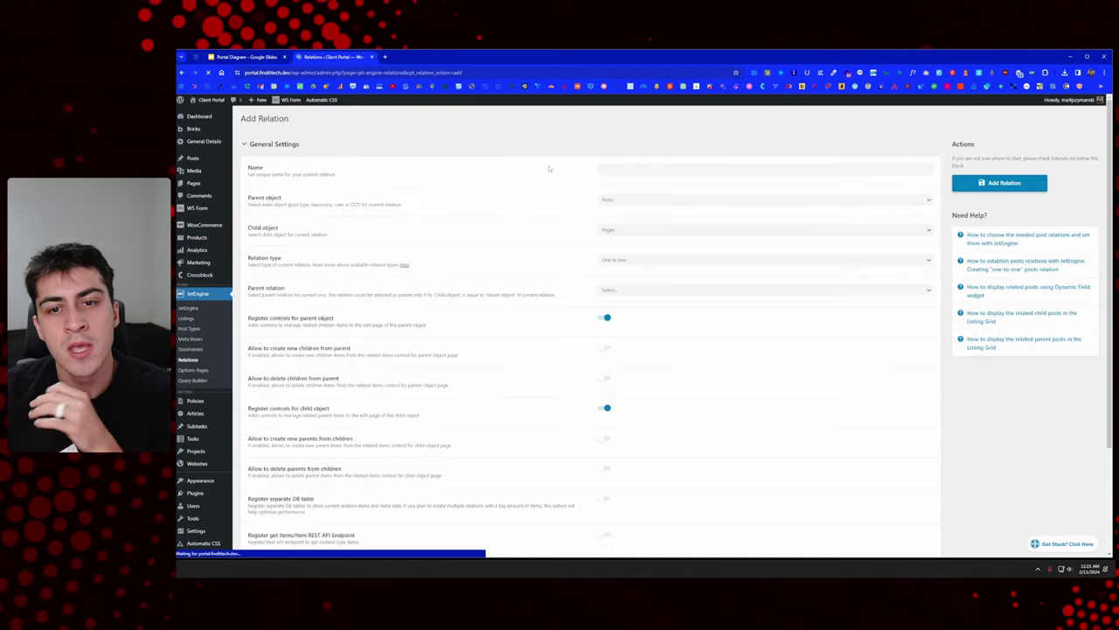
Step: Check the available relation types and examine how Websites and Projects are linked in the portal diagram
{"action": "left_click", "coordinate": [640, 260]}
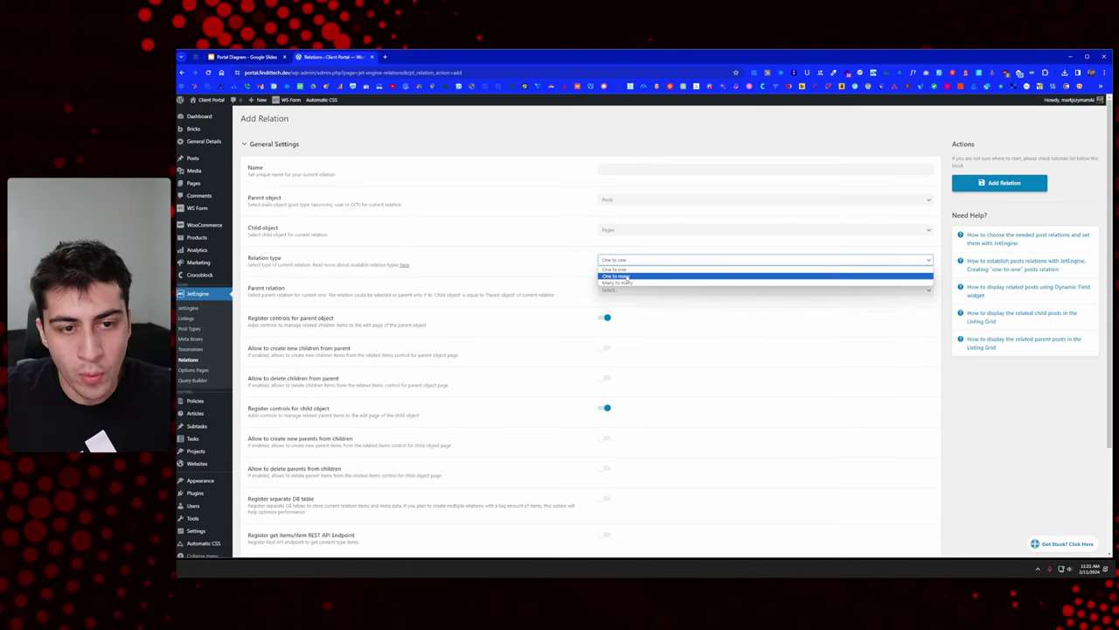
{"action": "left_click", "coordinate": [1035, 391]}
{"action": "left_click", "coordinate": [626, 171]}
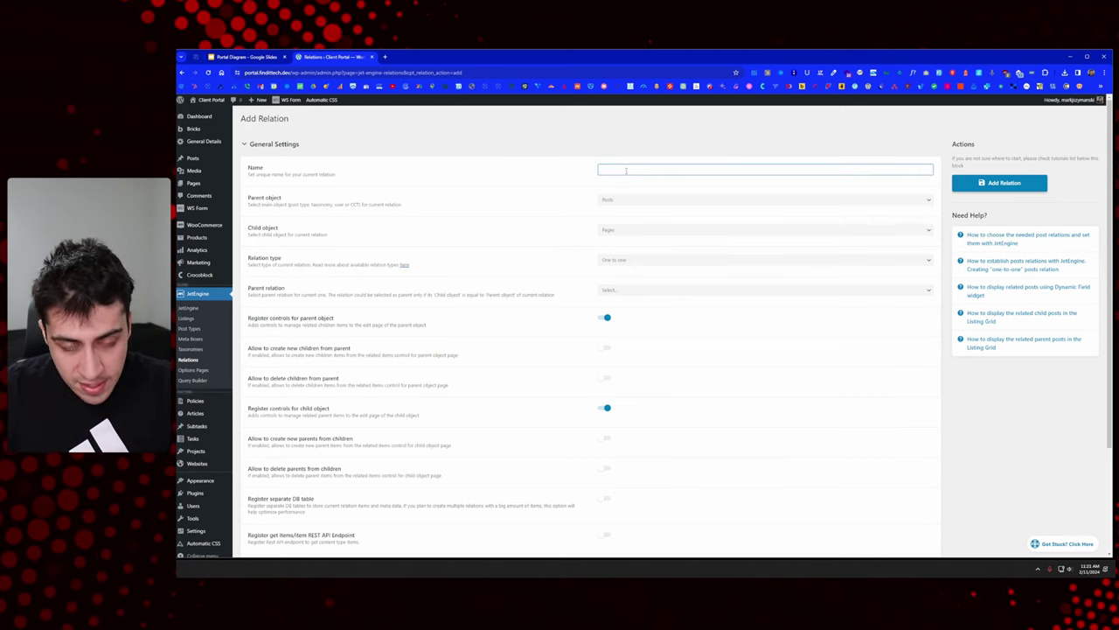
{"action": "left_click", "coordinate": [276, 56]}
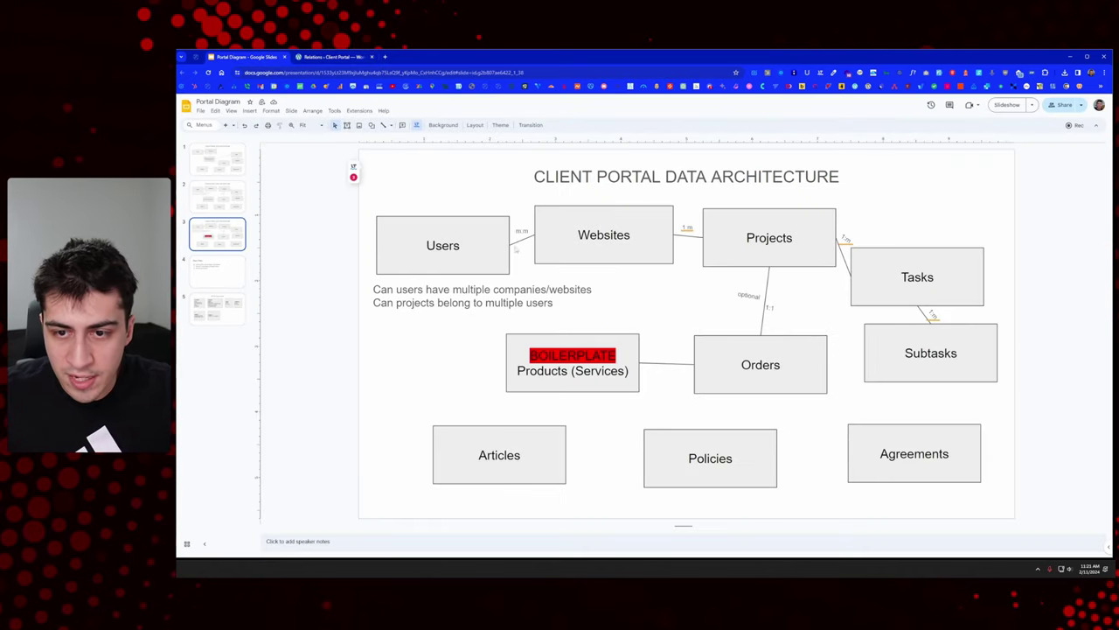
{"action": "left_click", "coordinate": [748, 238]}
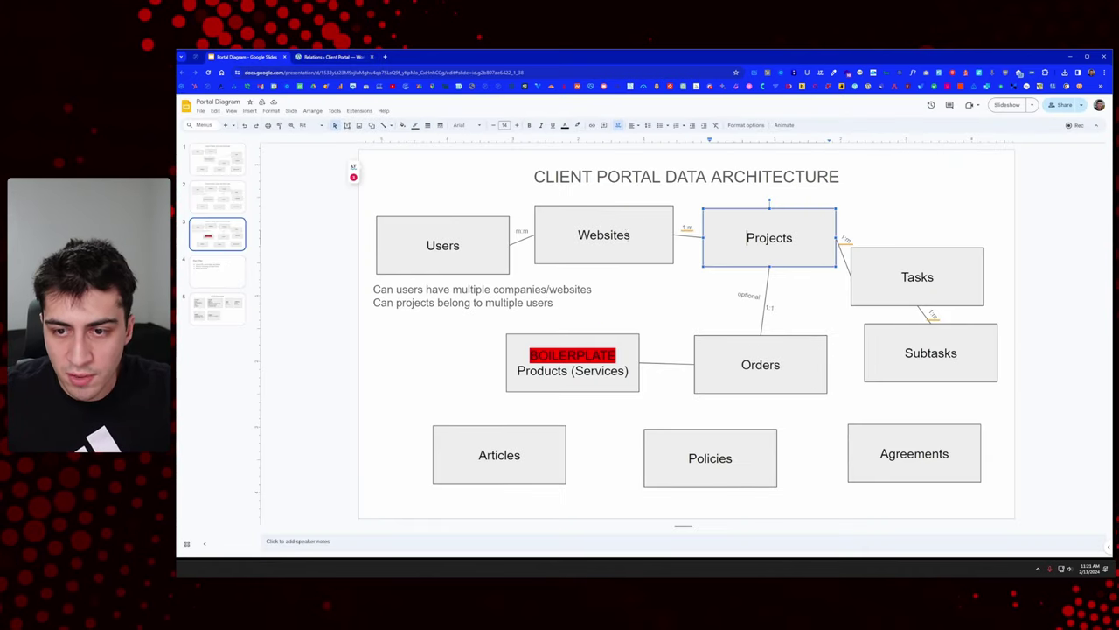
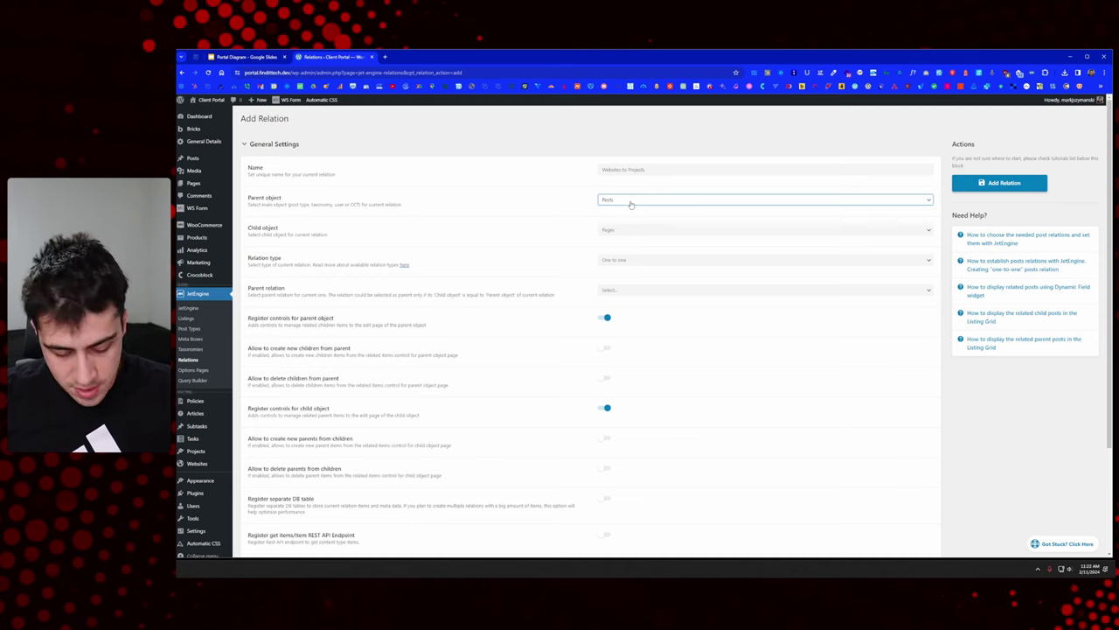
Step: Set the Websites to Projects relation's parent object to Websites, child object to Projects, and relation type to One to many
{"action": "left_click", "coordinate": [632, 230]}
{"action": "key", "text": "p"}
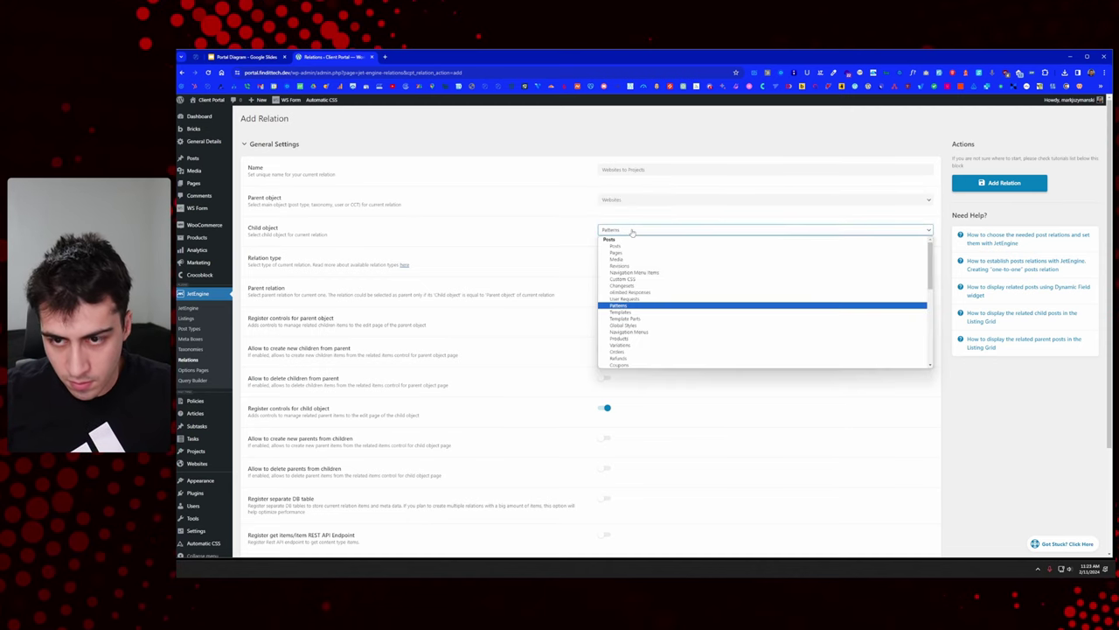
{"action": "key", "text": "r"}
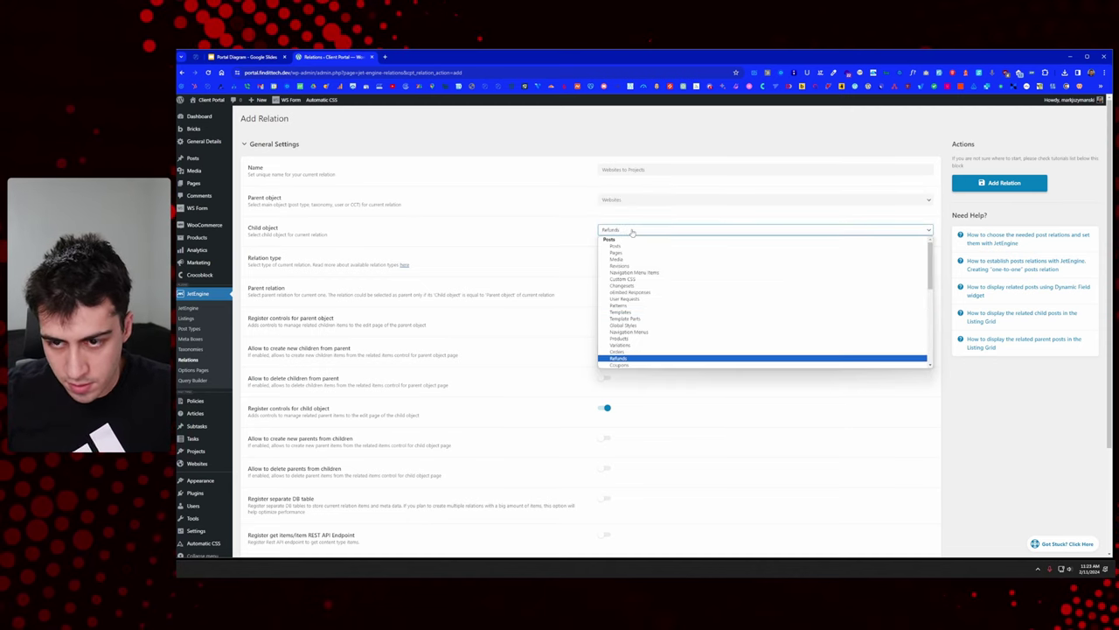
{"action": "scroll", "coordinate": [645, 286], "scroll_direction": "down", "scroll_amount": 5}
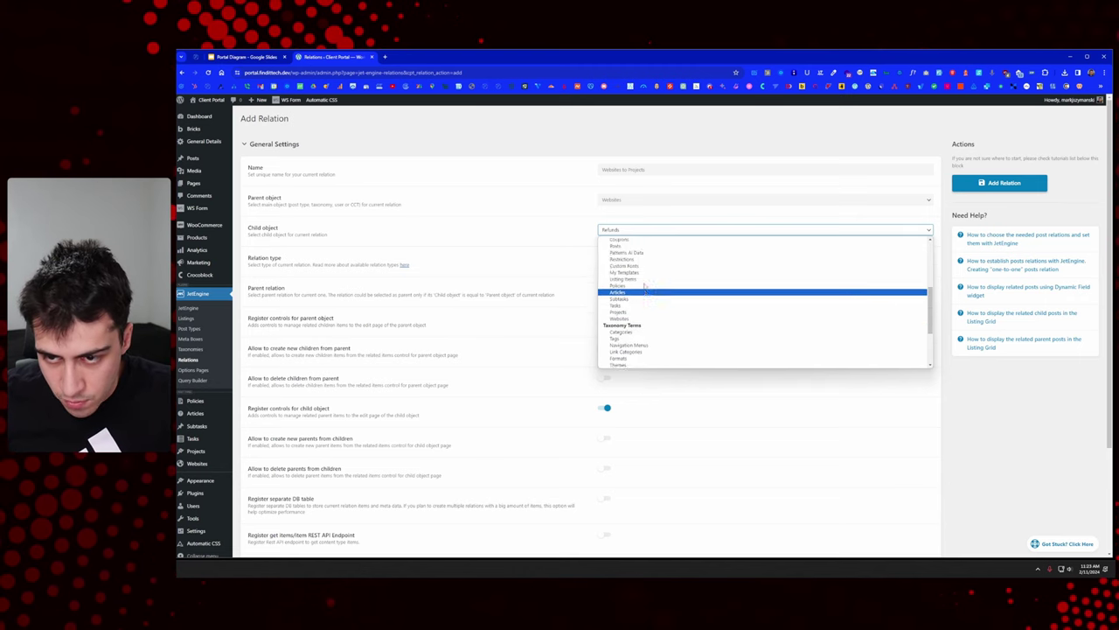
{"action": "scroll", "coordinate": [643, 293], "scroll_direction": "up", "scroll_amount": 3}
{"action": "scroll", "coordinate": [639, 298], "scroll_direction": "down", "scroll_amount": 3}
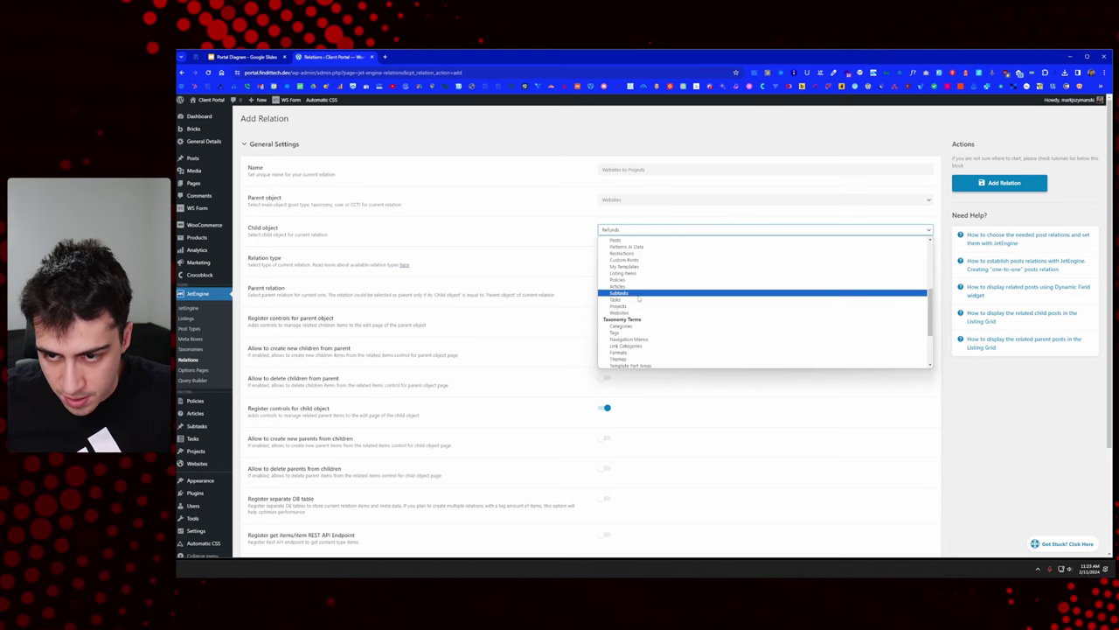
{"action": "left_click", "coordinate": [638, 306]}
{"action": "left_click", "coordinate": [658, 260]}
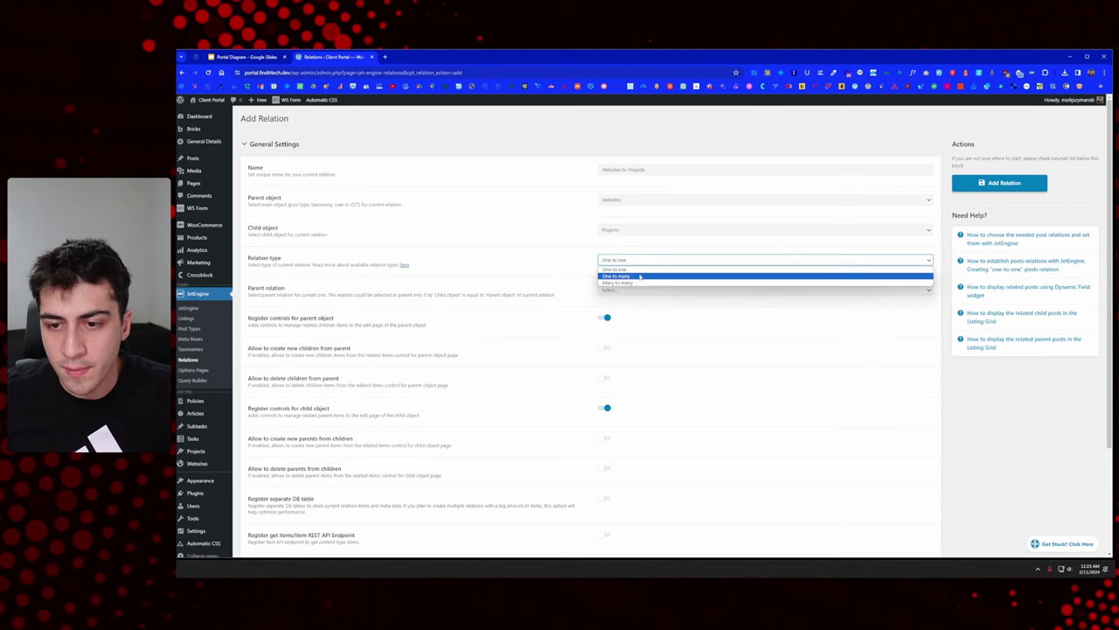
{"action": "left_click", "coordinate": [641, 276]}
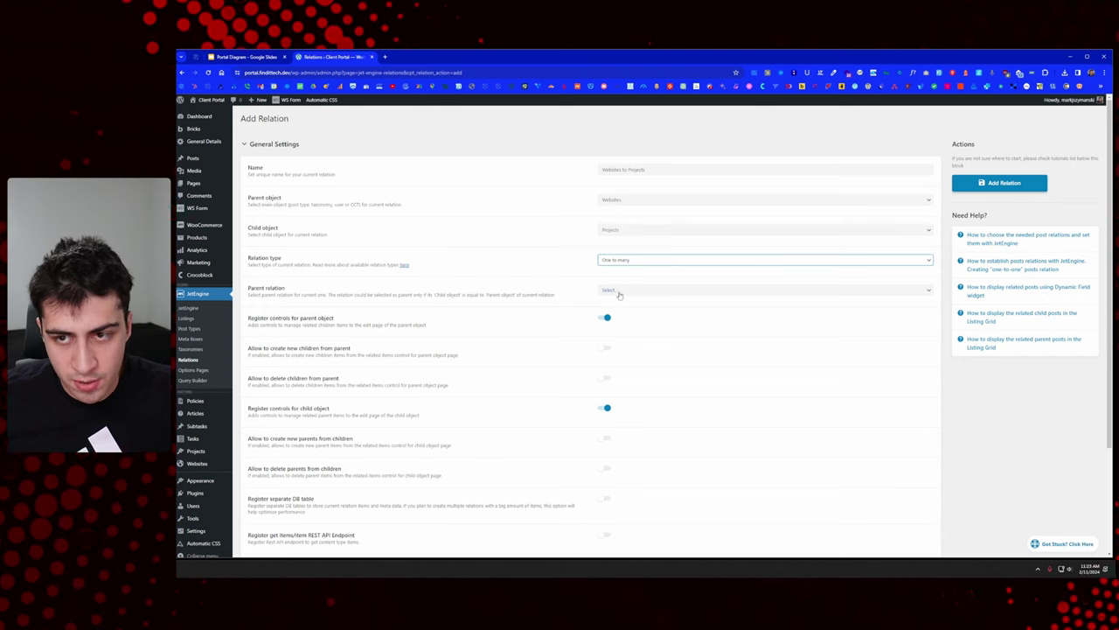
Step: Examine the available parent relations and review the remaining settings of the Websites to Projects relation
{"action": "left_click", "coordinate": [619, 292]}
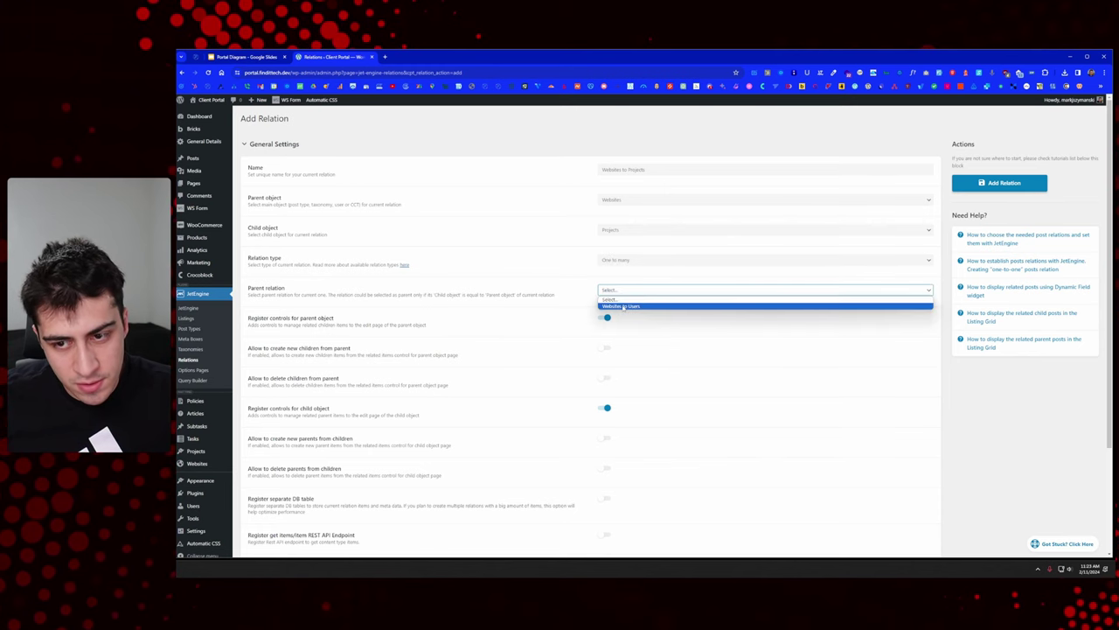
{"action": "left_click", "coordinate": [620, 290]}
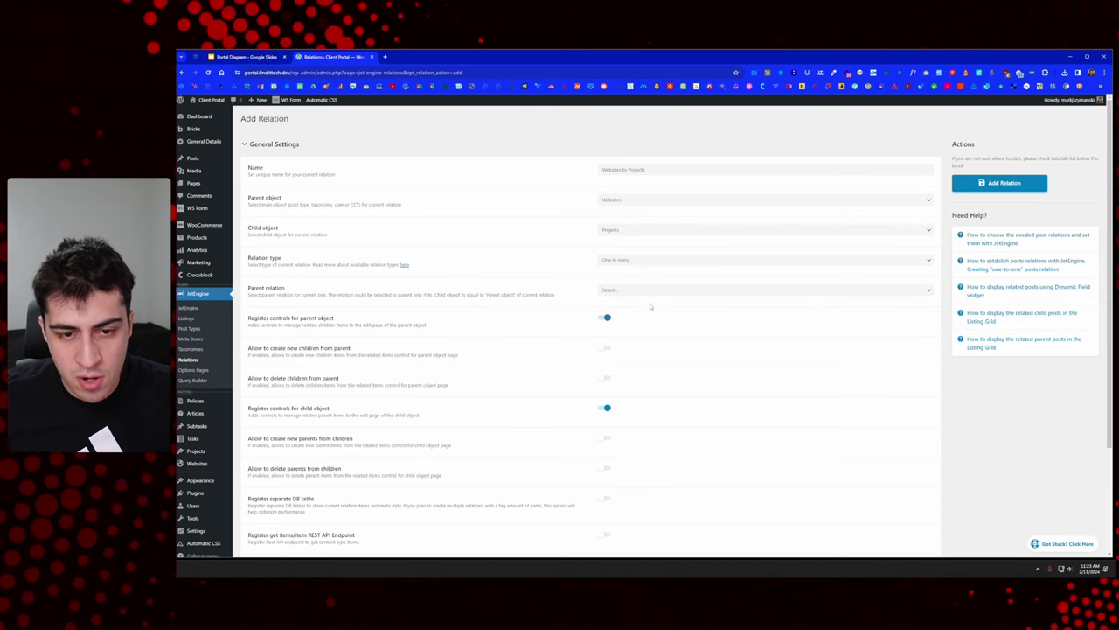
{"action": "scroll", "coordinate": [587, 297], "scroll_direction": "down", "scroll_amount": 2}
{"action": "scroll", "coordinate": [600, 254], "scroll_direction": "down", "scroll_amount": 1}
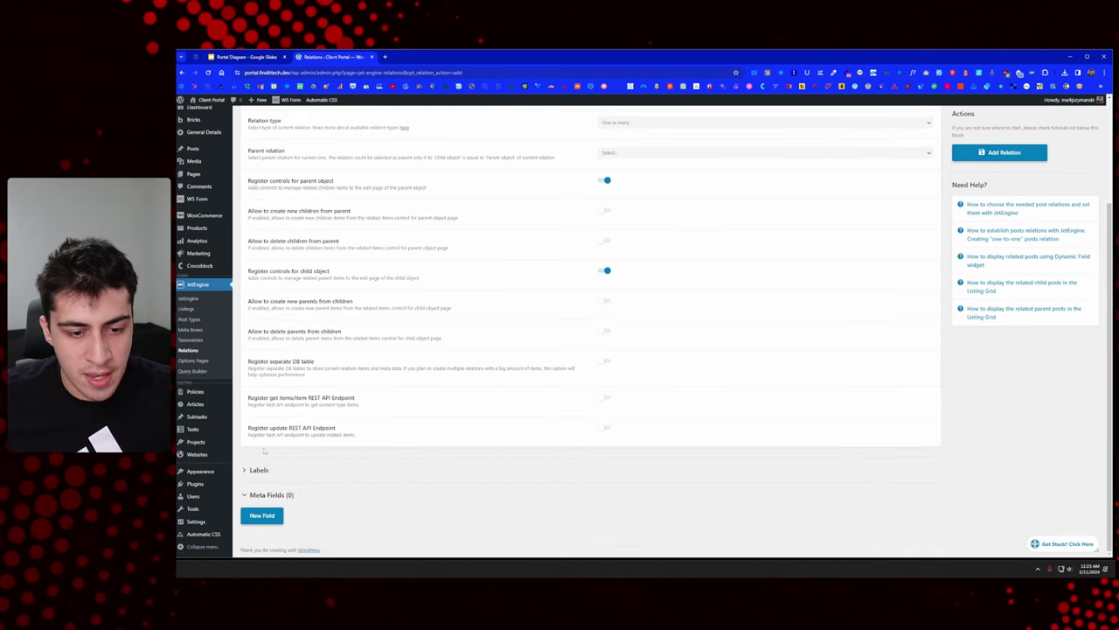
{"action": "scroll", "coordinate": [524, 350], "scroll_direction": "up", "scroll_amount": 2}
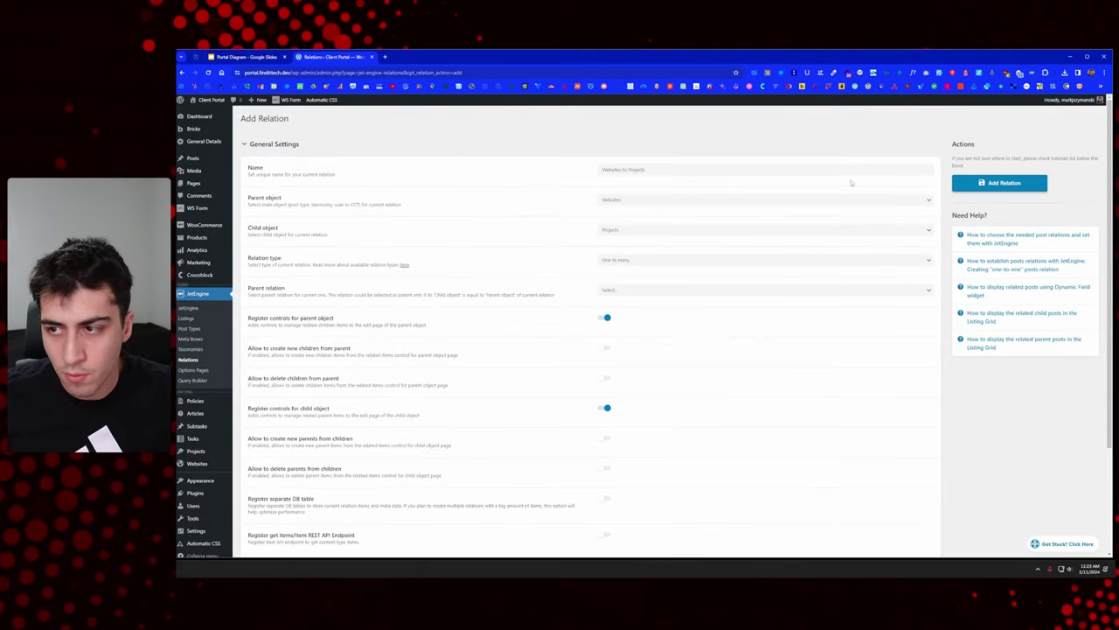
Step: Save the new Websites to Projects relation and open Project 1 for editing from the list of projects
{"action": "left_click", "coordinate": [987, 181]}
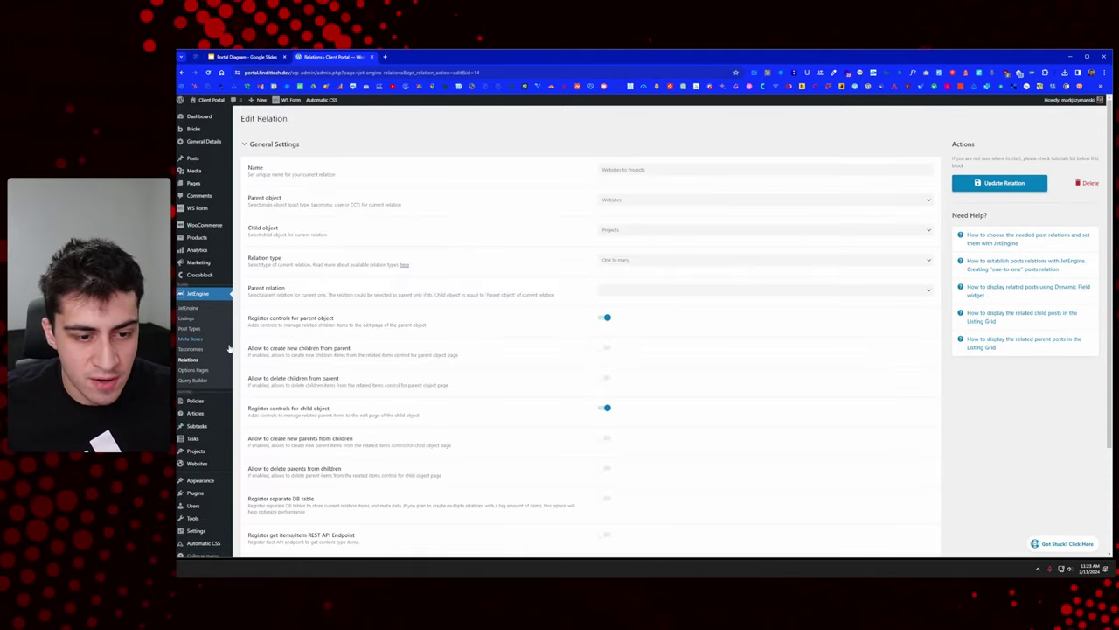
{"action": "mouse_move", "coordinate": [206, 464]}
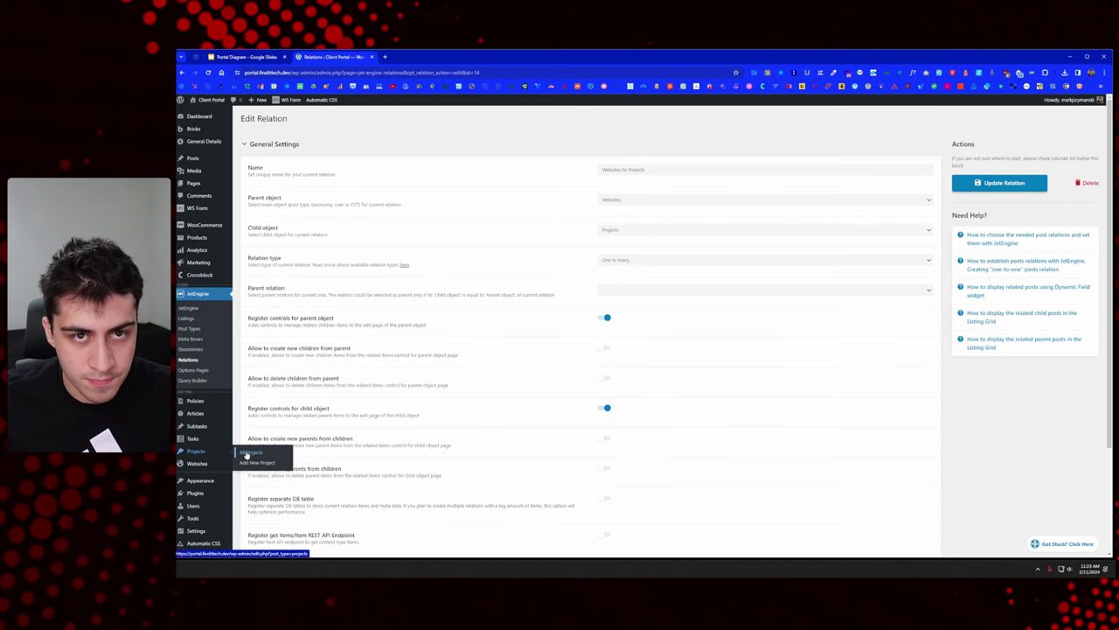
{"action": "left_click", "coordinate": [247, 454], "text": "ctrl+shift"}
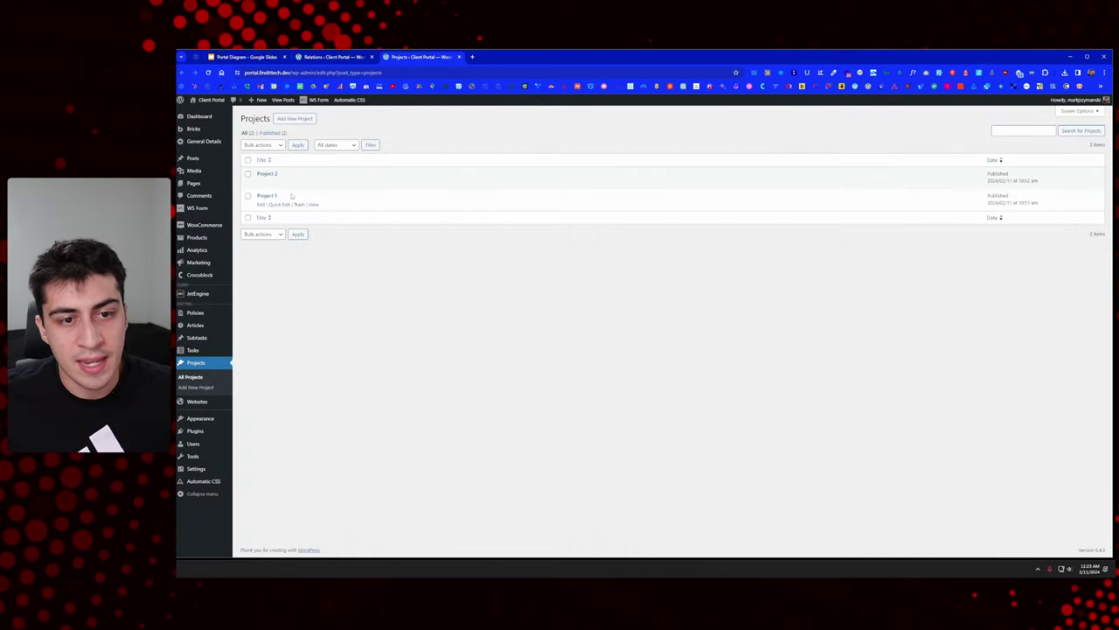
{"action": "left_click", "coordinate": [274, 196]}
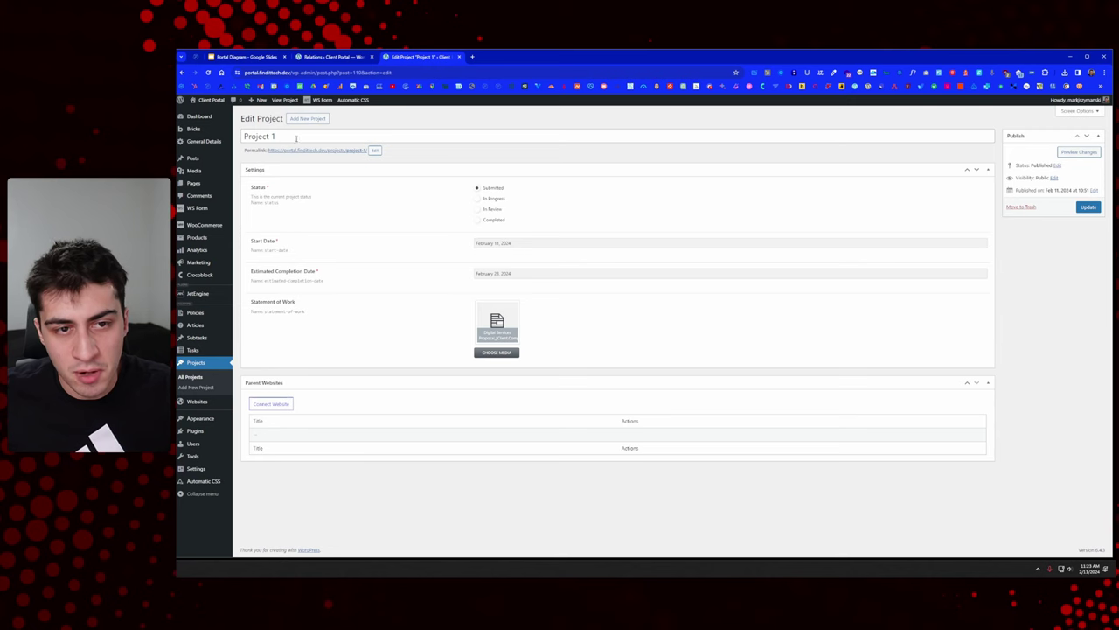
Step: Connect Company 1 to Project 1 as its parent website
{"action": "left_click", "coordinate": [273, 404]}
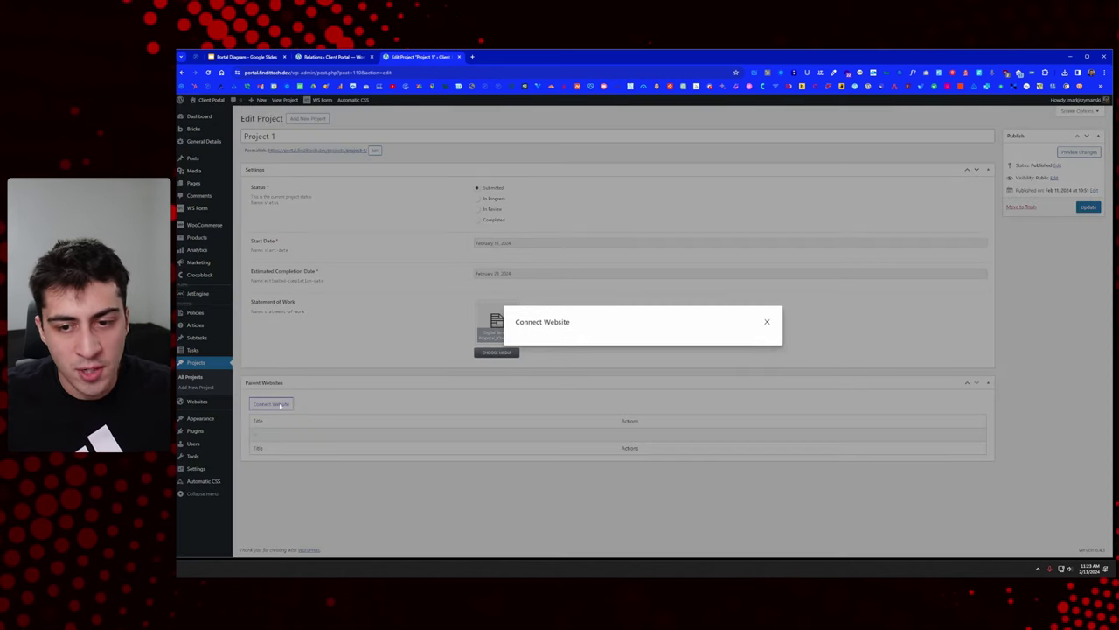
{"action": "left_click", "coordinate": [564, 322]}
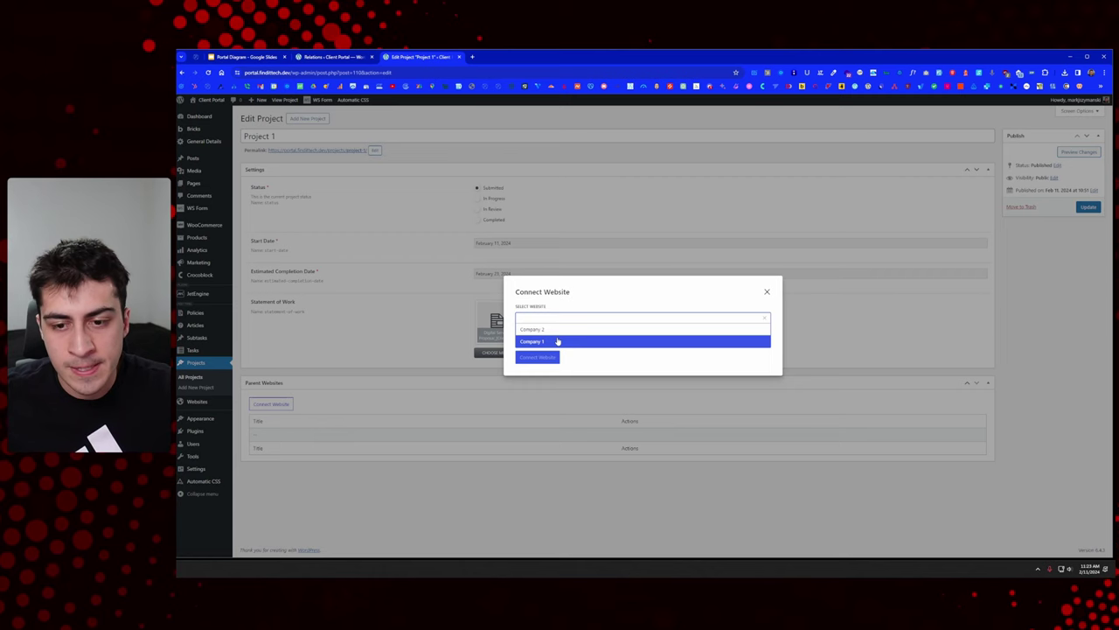
{"action": "left_click", "coordinate": [558, 342]}
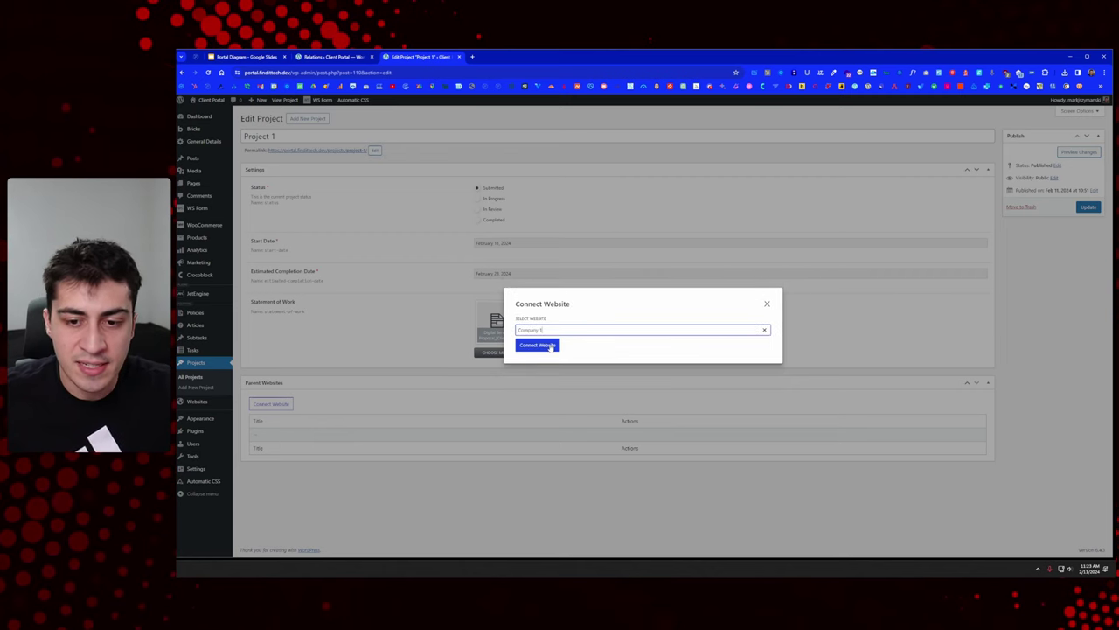
{"action": "left_click", "coordinate": [551, 346]}
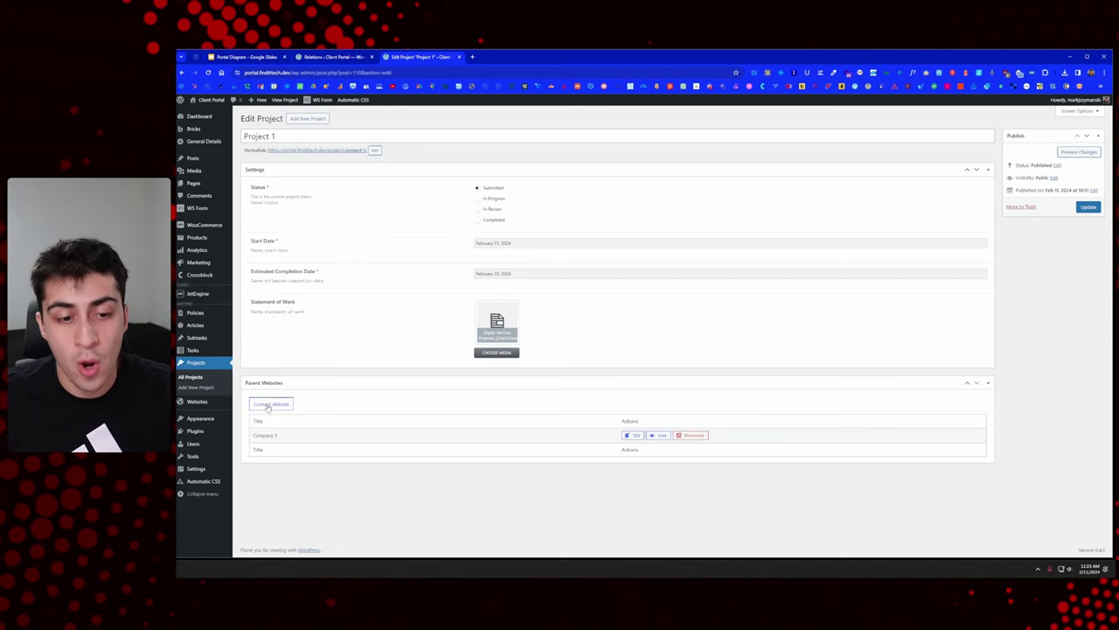
Step: Rename the Company 1 website entry as Website 1, clear its slug, and save the change
{"action": "mouse_move", "coordinate": [199, 401]}
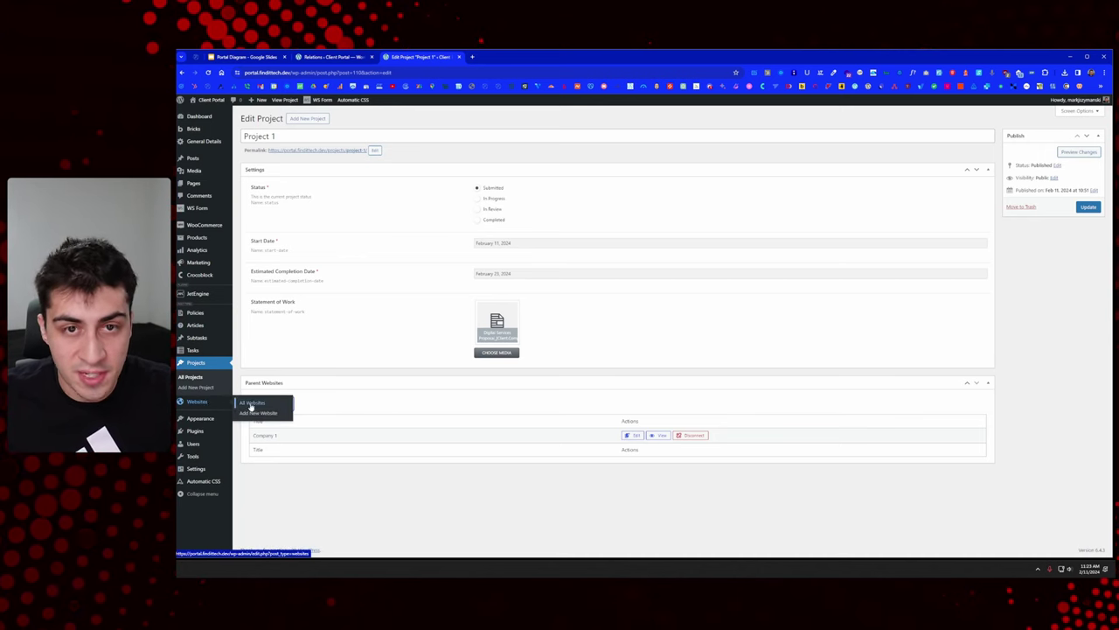
{"action": "middle_click", "coordinate": [251, 405]}
{"action": "left_click", "coordinate": [509, 57]}
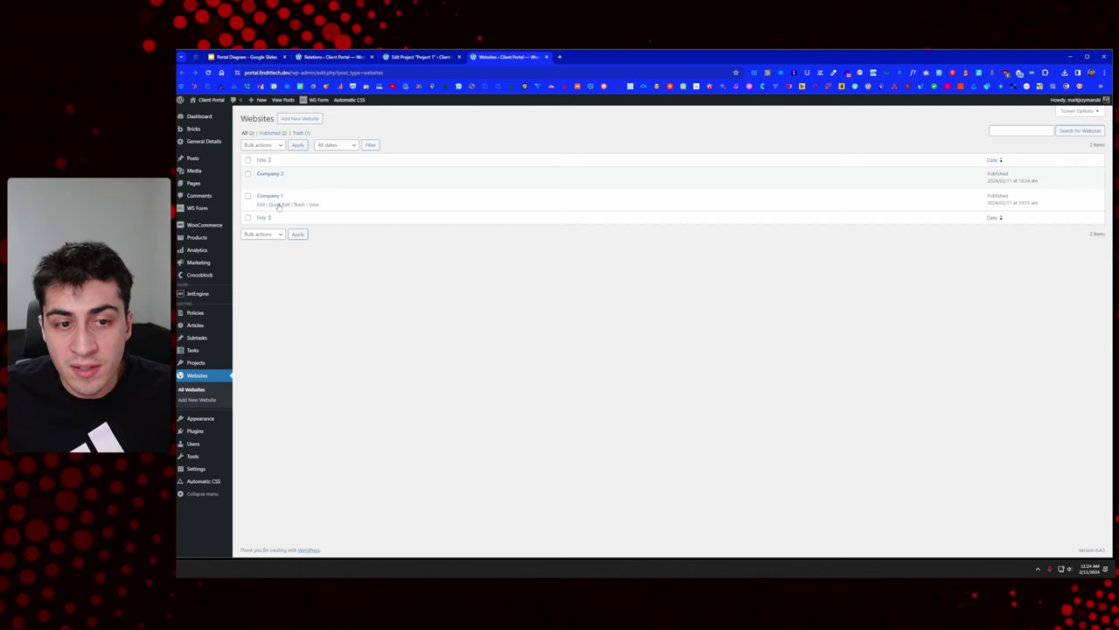
{"action": "left_click", "coordinate": [275, 206]}
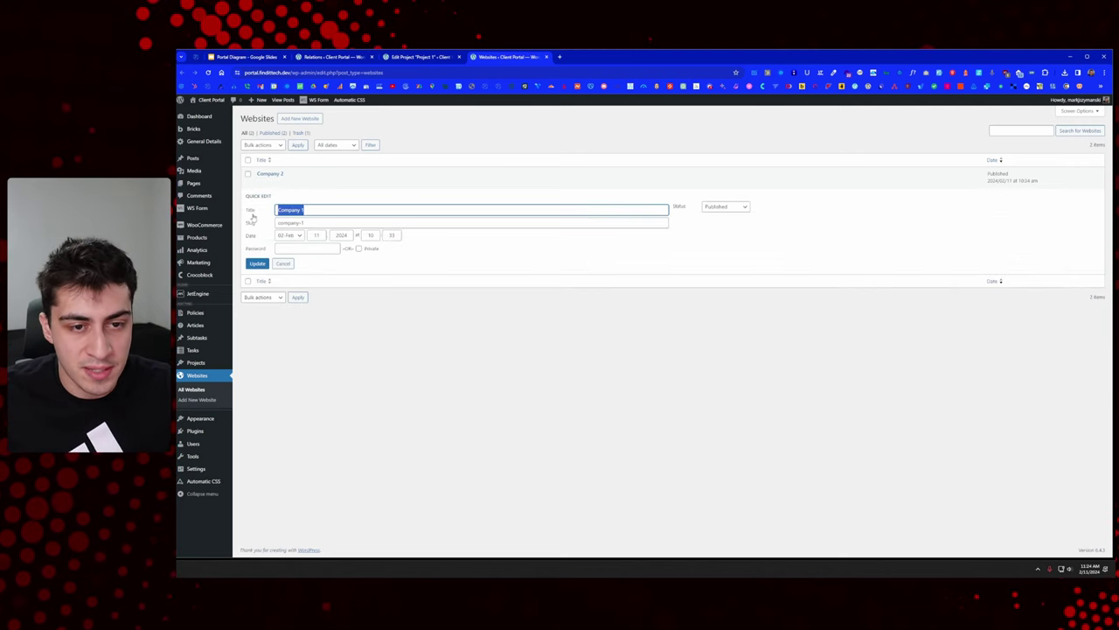
{"action": "type", "text": "Webs"}
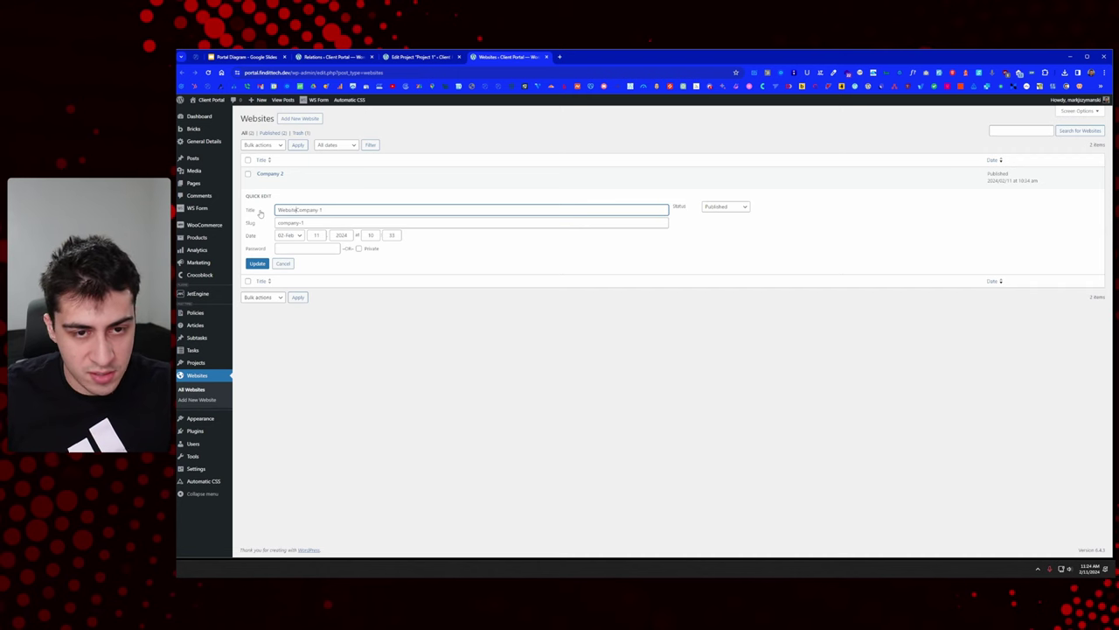
{"action": "type", "text": "ite"}
{"action": "left_click", "coordinate": [302, 222]}
{"action": "key", "text": "ctrl+a"}
{"action": "key", "text": "BackSpace"}
{"action": "left_click", "coordinate": [259, 263]}
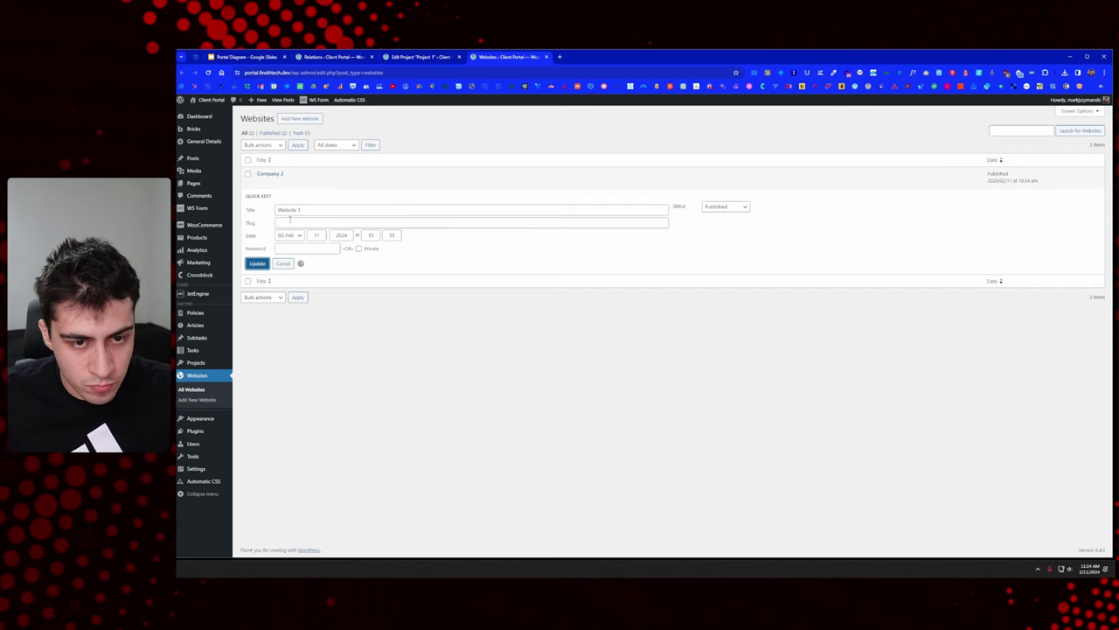
Step: Rename the Company 2 website entry as Website 2, clear its slug, and save the change
{"action": "left_click", "coordinate": [279, 182]}
{"action": "key", "text": "ctrl+a"}
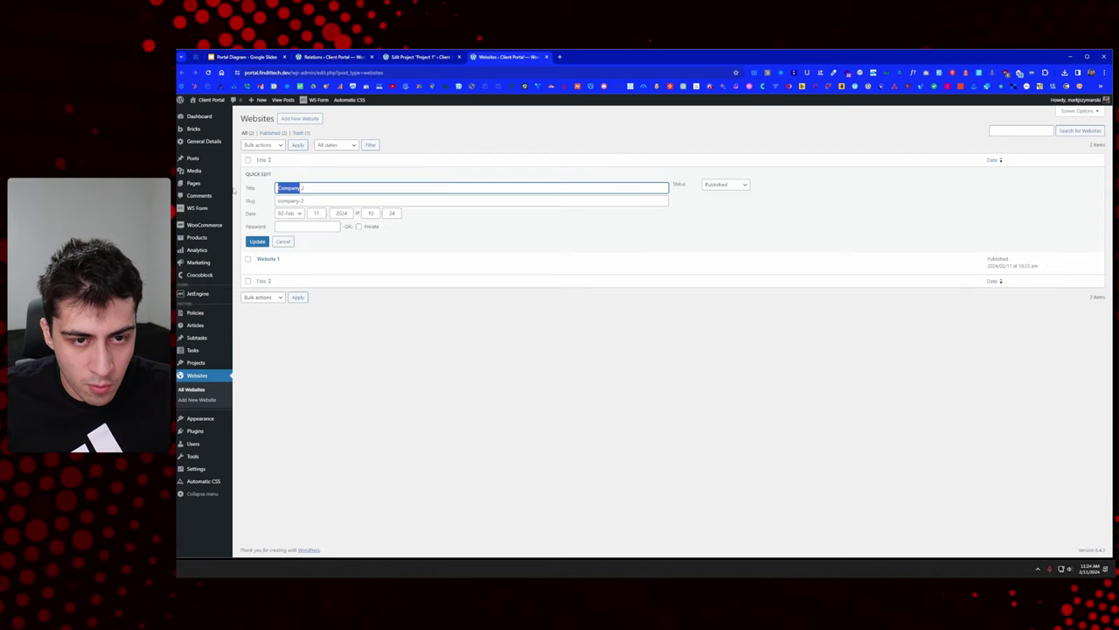
{"action": "type", "text": "Web"}
{"action": "key", "text": "Home"}
{"action": "key", "text": "shift+Right"}
{"action": "key", "text": "shift+Right"}
{"action": "key", "text": "shift+Right"}
{"action": "type", "text": "We"}
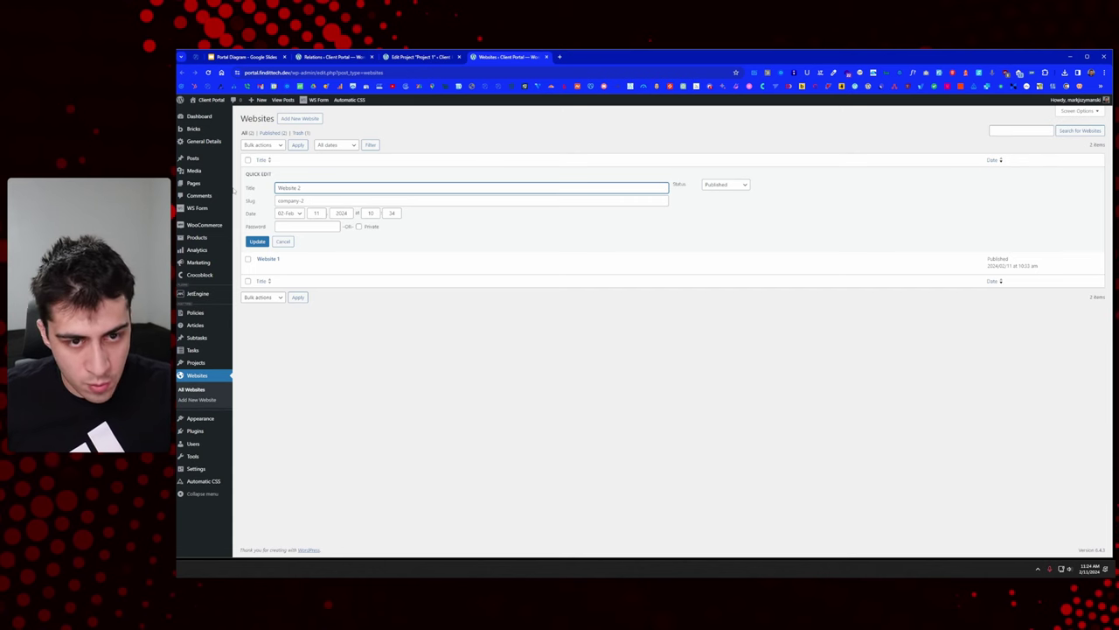
{"action": "key", "text": "Tab"}
{"action": "key", "text": "ctrl+a"}
{"action": "key", "text": "BackSpace"}
{"action": "left_click", "coordinate": [257, 242]}
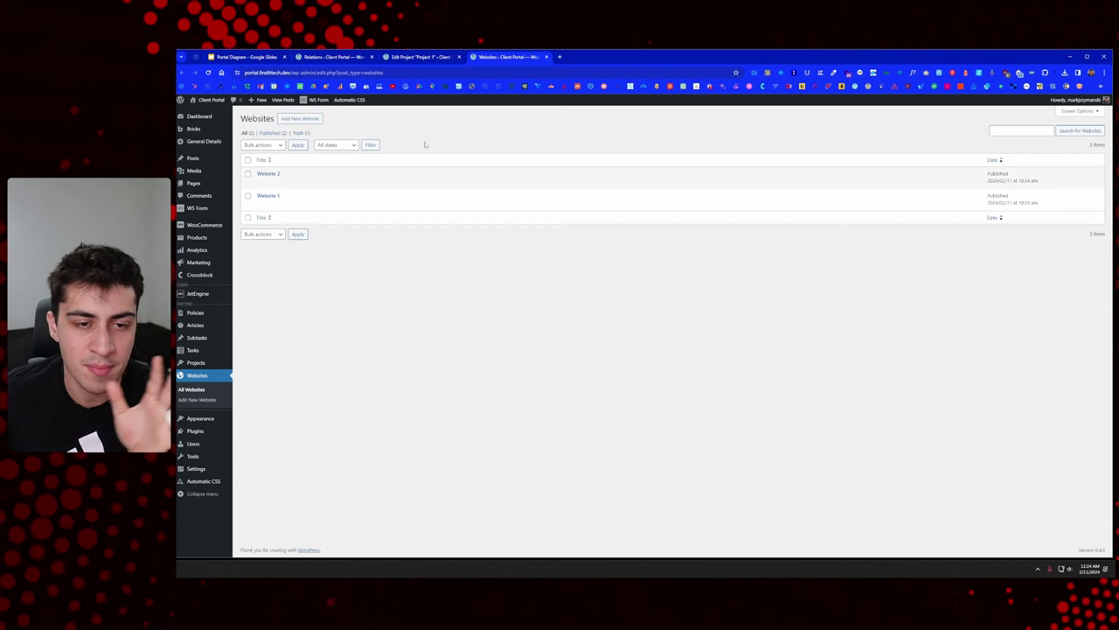
Step: Reload the Project 1 edit page and check the name of its connected parent website
{"action": "left_click", "coordinate": [417, 59]}
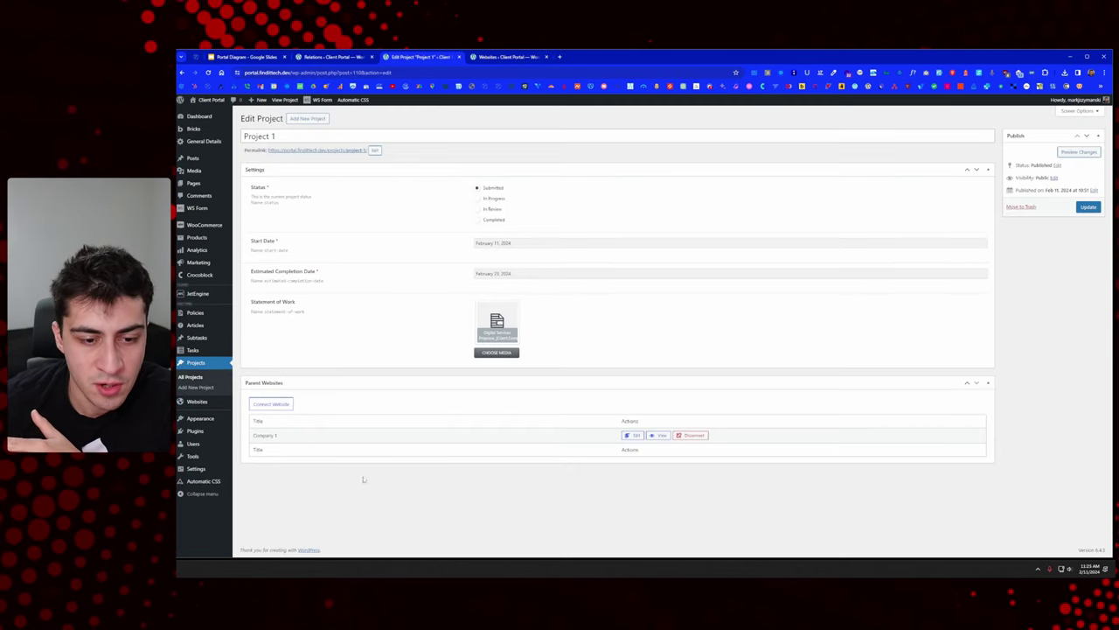
{"action": "right_click", "coordinate": [308, 467]}
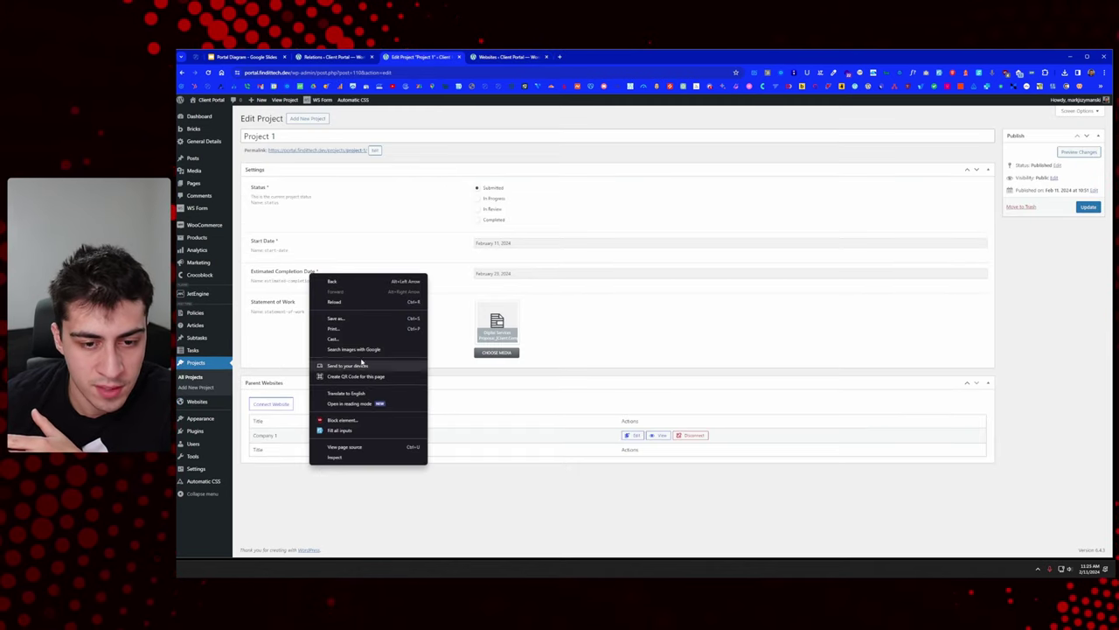
{"action": "left_click", "coordinate": [354, 305]}
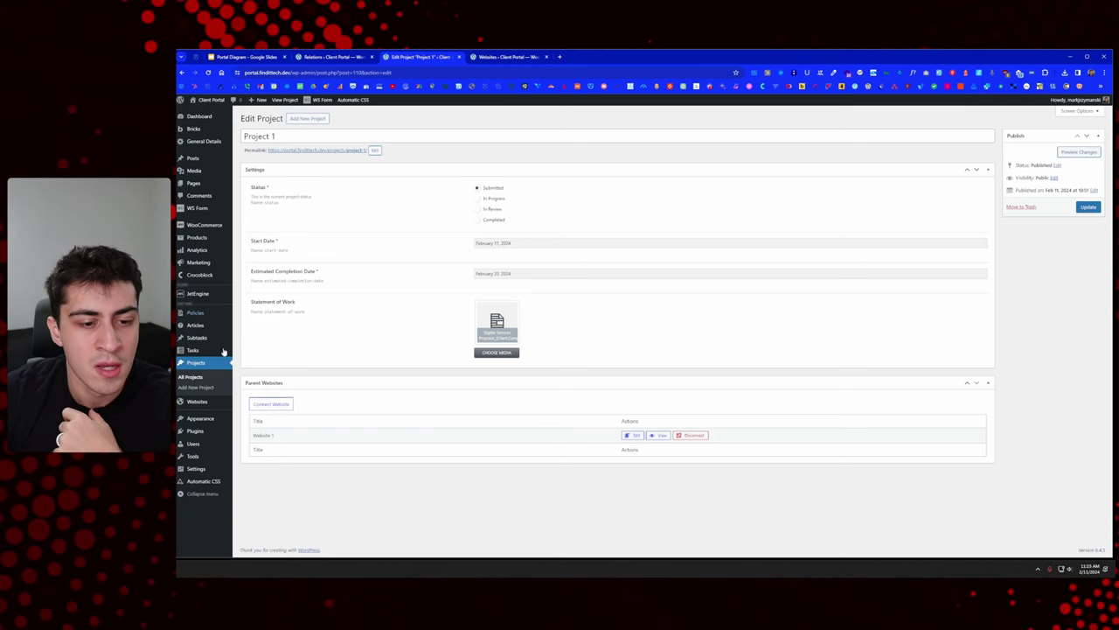
Step: Connect Website 2 to Project 2 as its parent website and update the project
{"action": "left_click", "coordinate": [191, 376]}
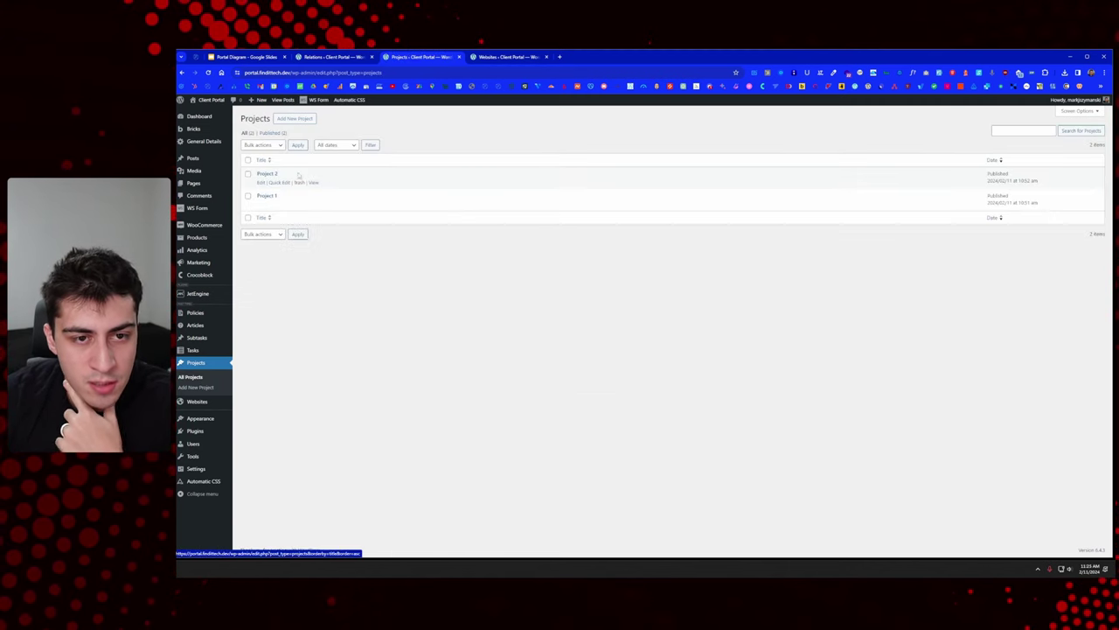
{"action": "left_click", "coordinate": [266, 173]}
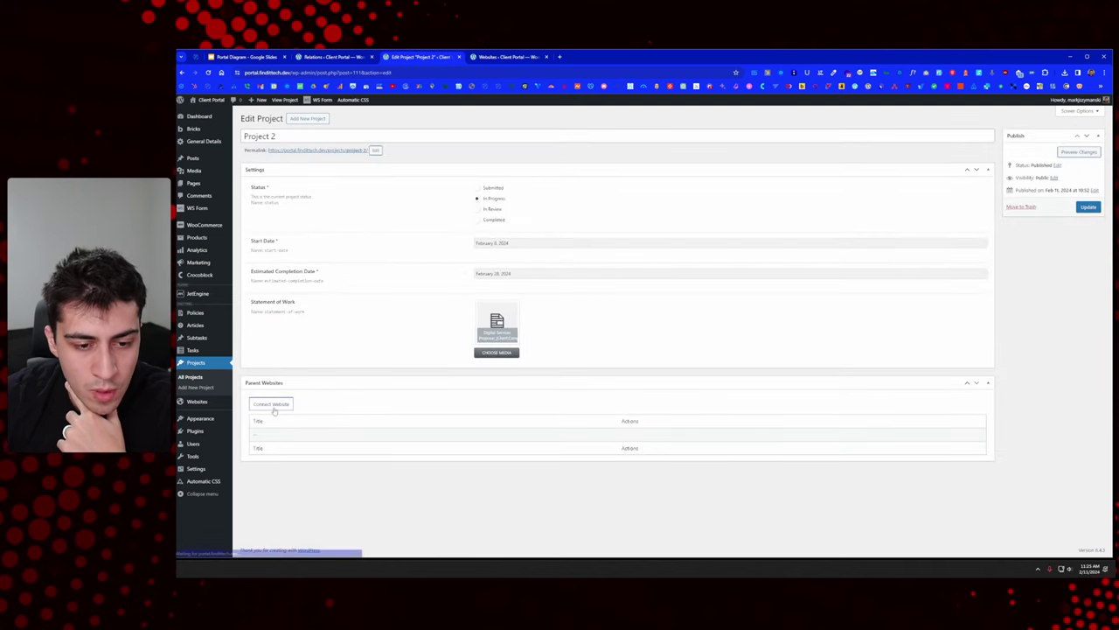
{"action": "left_click", "coordinate": [271, 404]}
{"action": "left_click", "coordinate": [556, 330]}
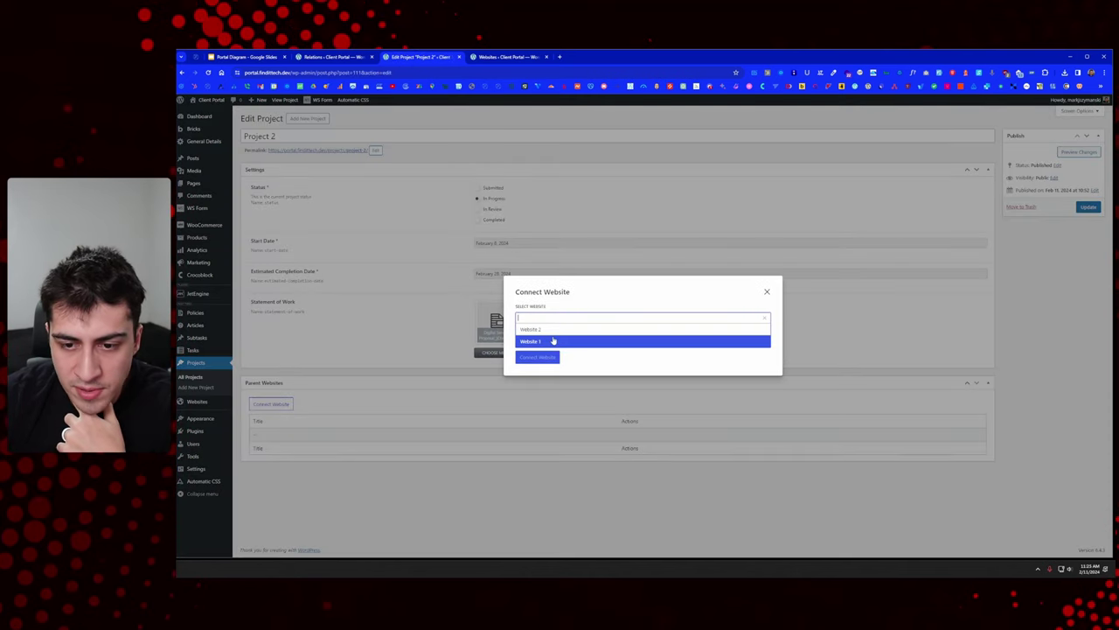
{"action": "left_click", "coordinate": [530, 329]}
{"action": "left_click", "coordinate": [537, 345]}
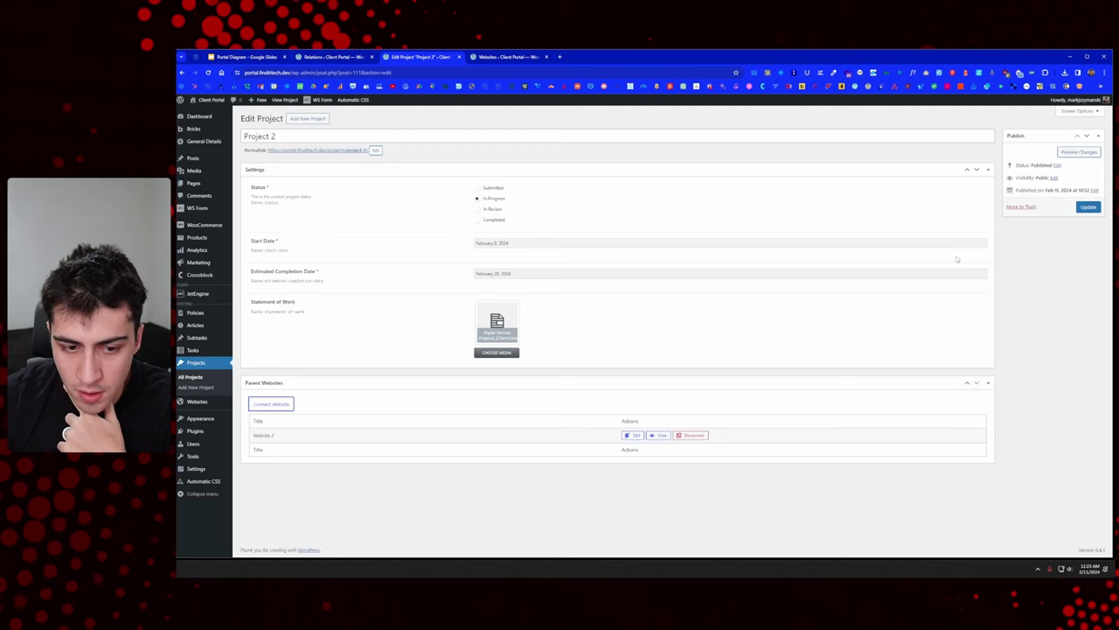
{"action": "left_click", "coordinate": [1088, 206]}
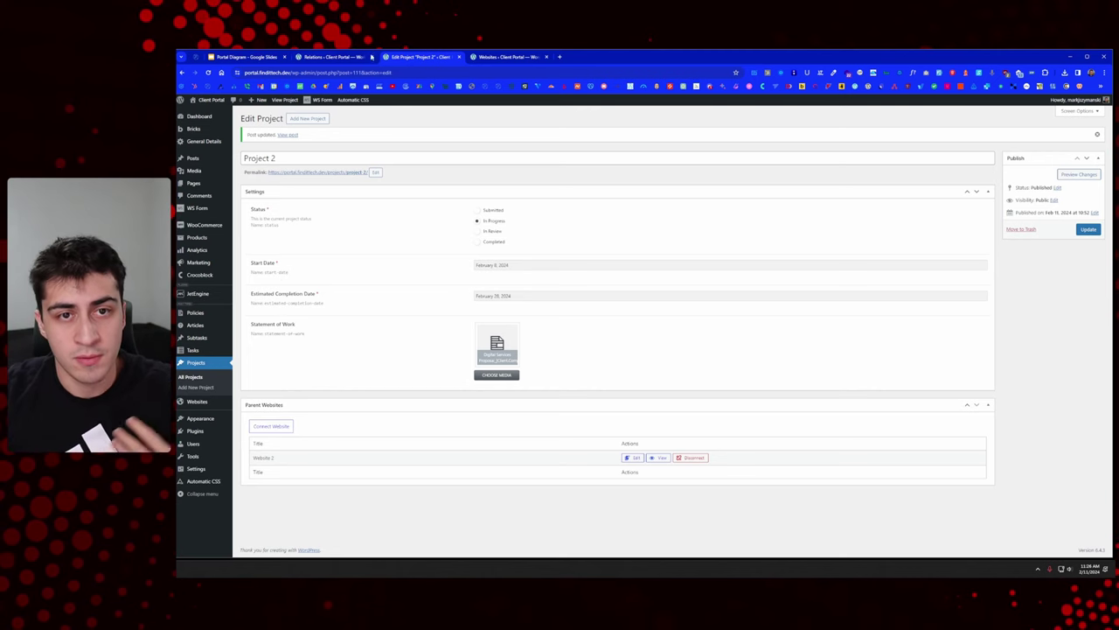
Step: Consult the Projects and Tasks link in the Google Slides portal diagram and close the Project 2 and Websites browser tabs
{"action": "key", "text": "ctrl+1"}
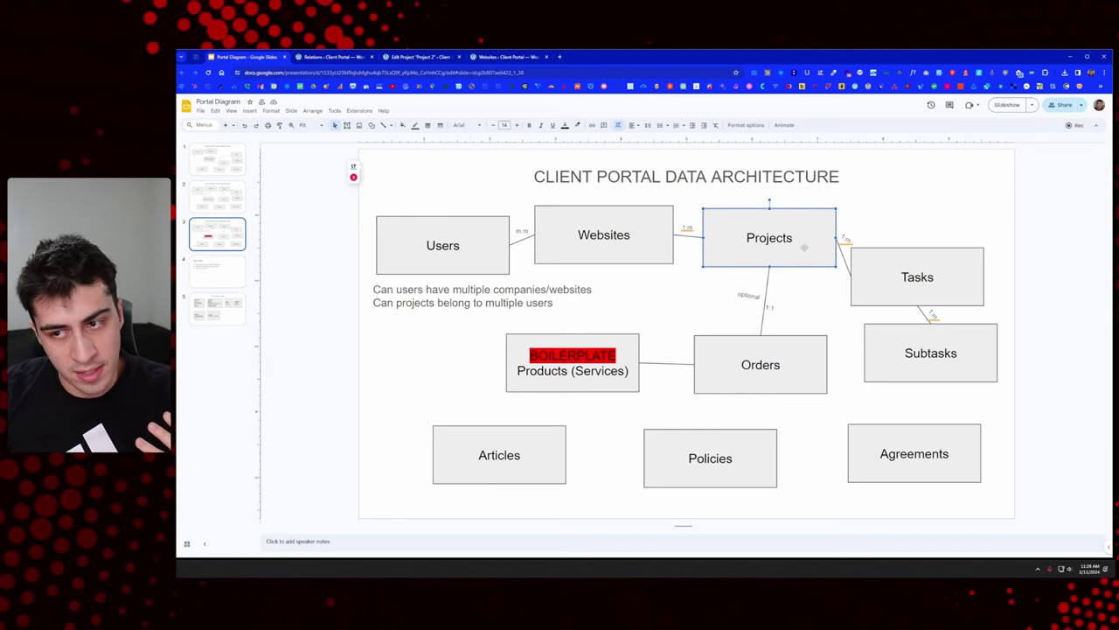
{"action": "left_click", "coordinate": [885, 276]}
{"action": "left_click", "coordinate": [814, 258]}
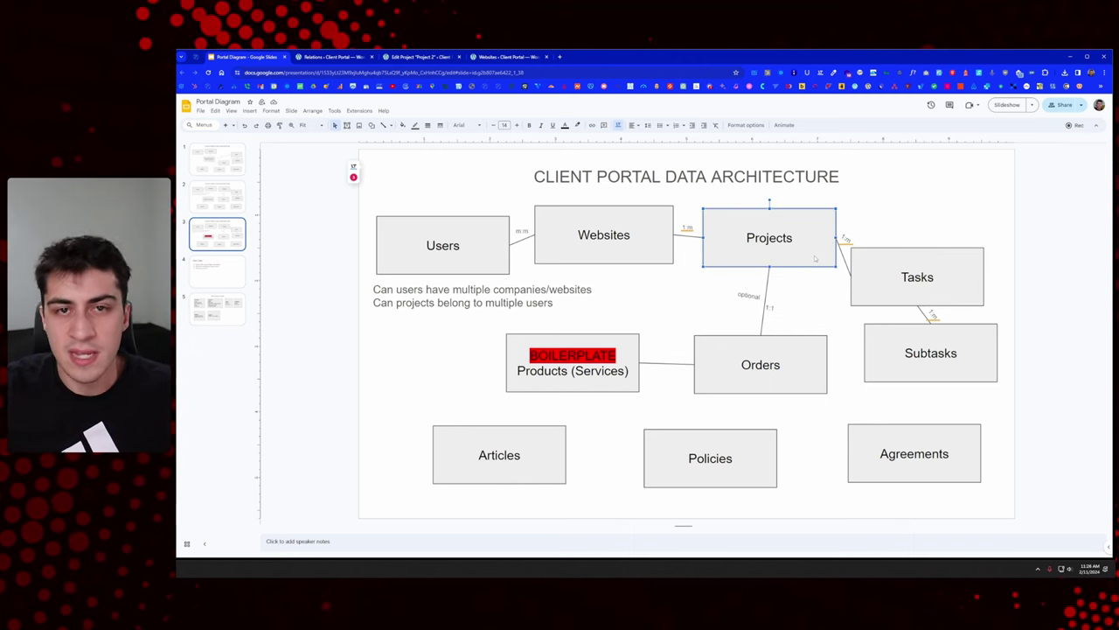
{"action": "left_click", "coordinate": [444, 57]}
{"action": "left_click", "coordinate": [459, 57]}
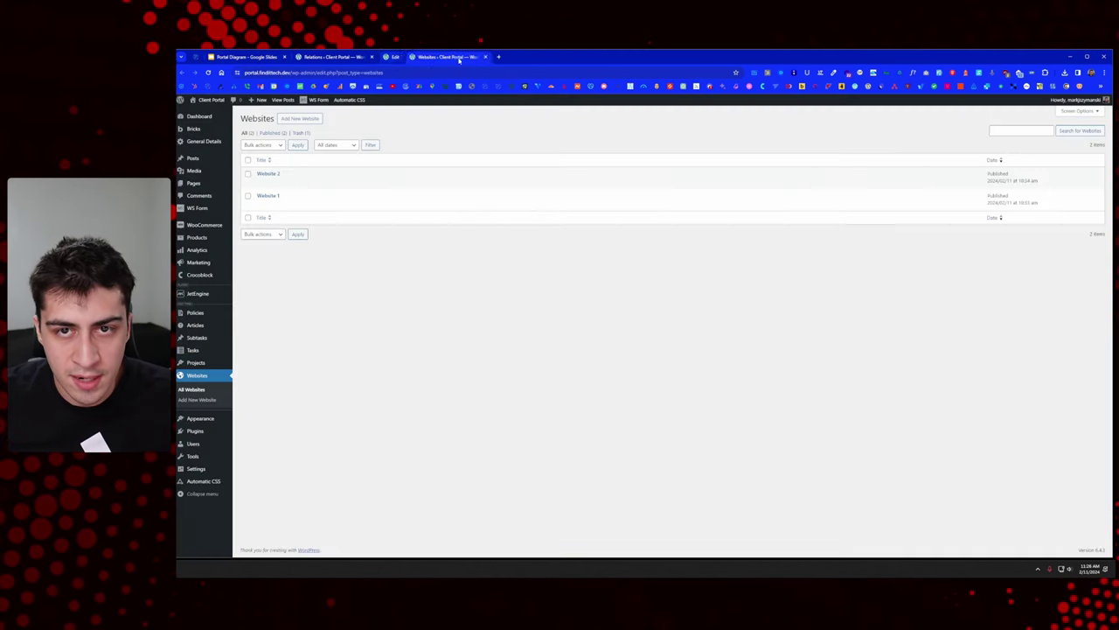
{"action": "left_click", "coordinate": [458, 57]}
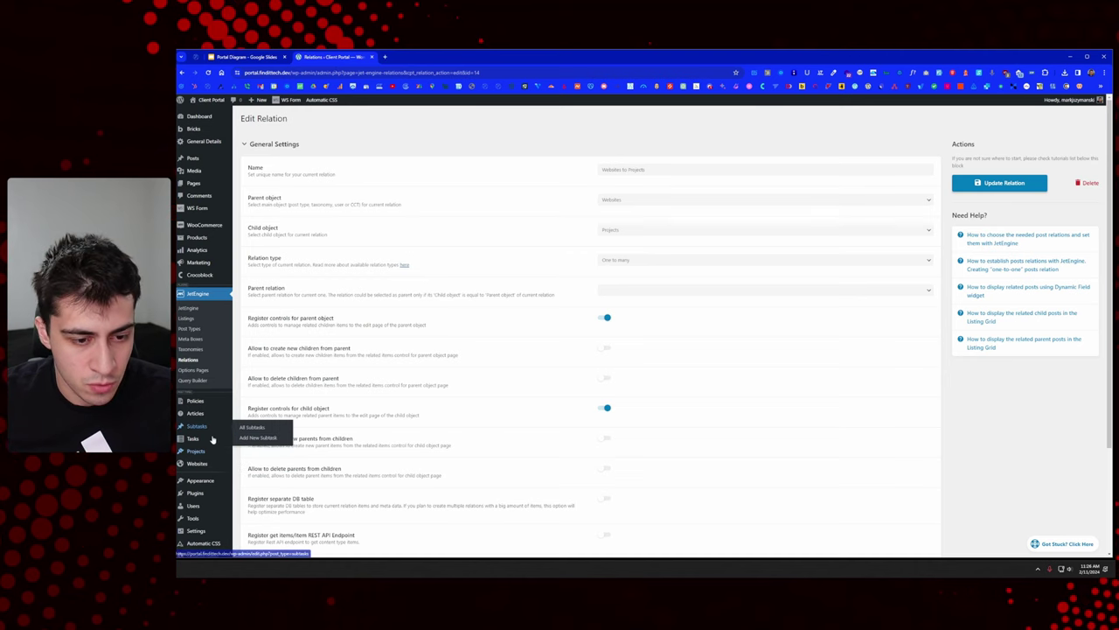
Step: Start a new JetEngine relation named "Projects to Tasks"
{"action": "left_click", "coordinate": [191, 360]}
{"action": "left_click", "coordinate": [305, 118]}
{"action": "left_click", "coordinate": [614, 172]}
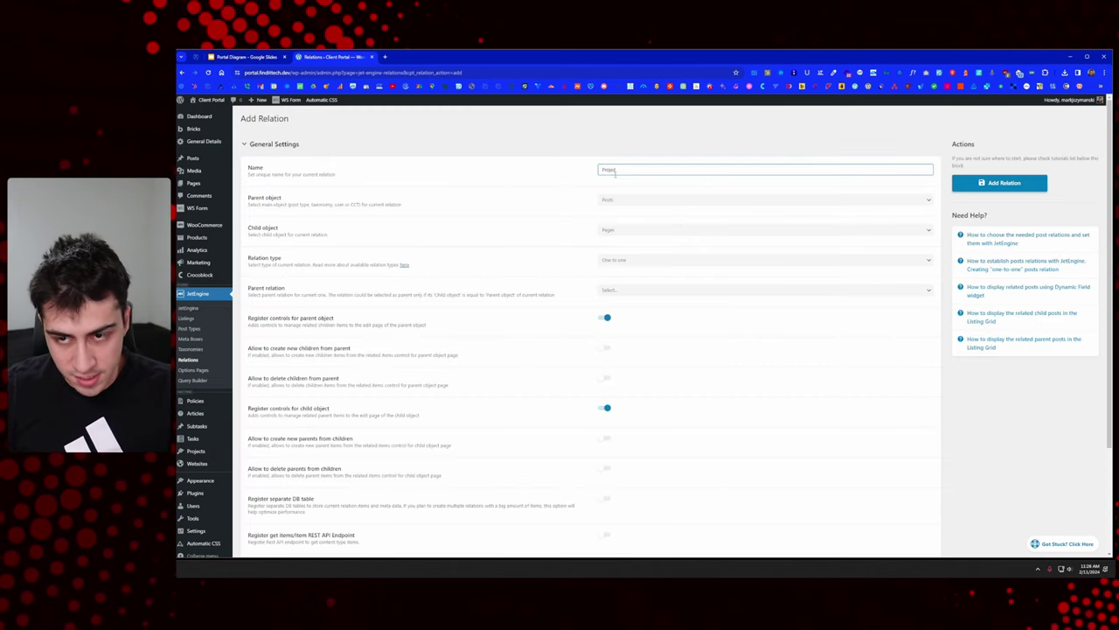
{"action": "type", "text": "Projects to Tasks"}
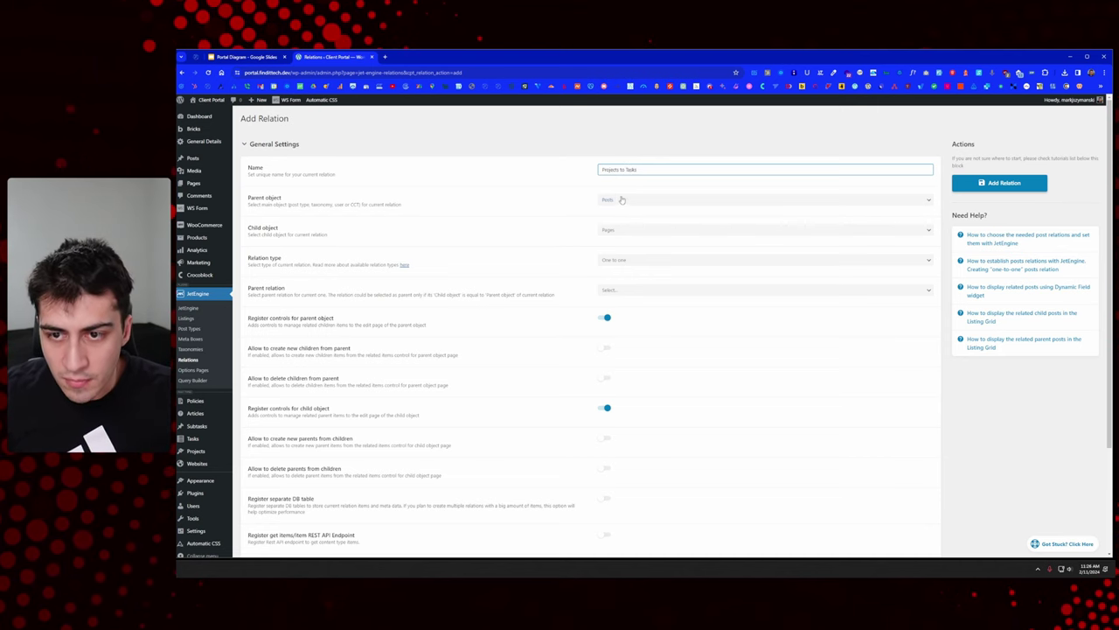
Step: Set the Projects to Tasks relation's parent object to Projects and its child object to Tasks
{"action": "left_click", "coordinate": [621, 199]}
{"action": "scroll", "coordinate": [641, 245], "scroll_direction": "down", "scroll_amount": 3}
{"action": "left_click", "coordinate": [638, 252]}
{"action": "left_click", "coordinate": [631, 231]}
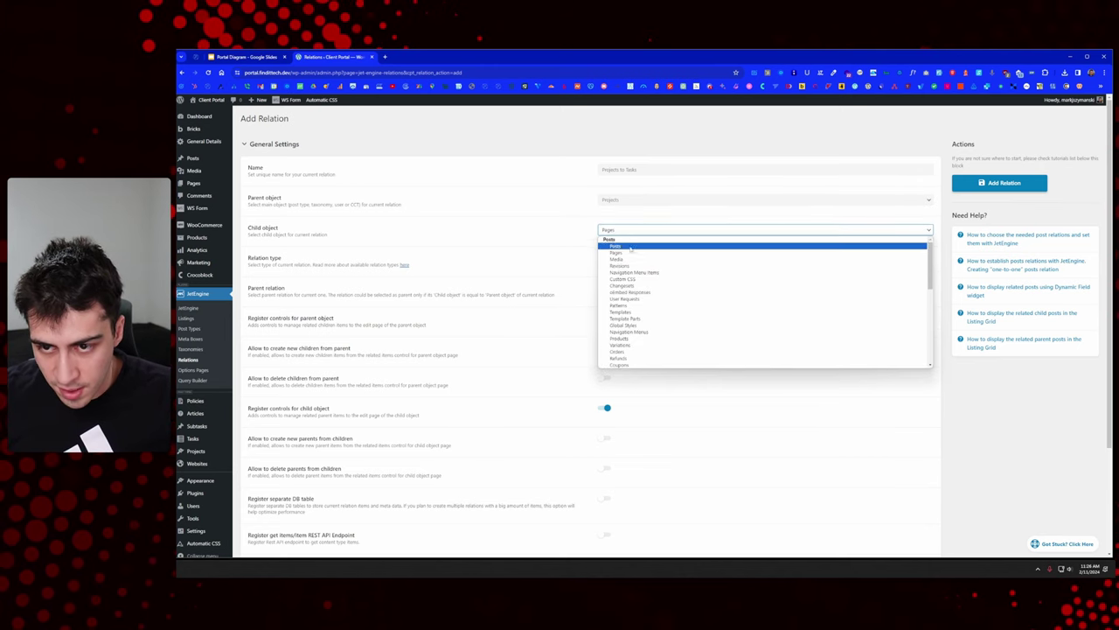
{"action": "type", "text": "tasks"}
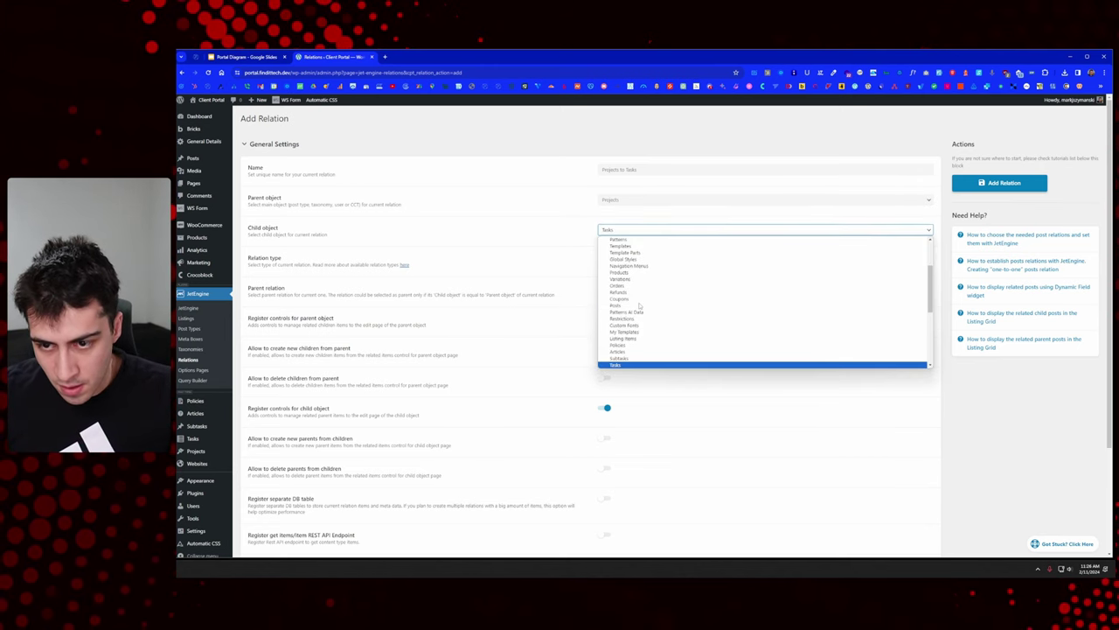
{"action": "left_click", "coordinate": [628, 364]}
Step: Check the relation type options and examine how Projects and Tasks are linked in the Google Slides portal diagram
{"action": "left_click", "coordinate": [624, 261]}
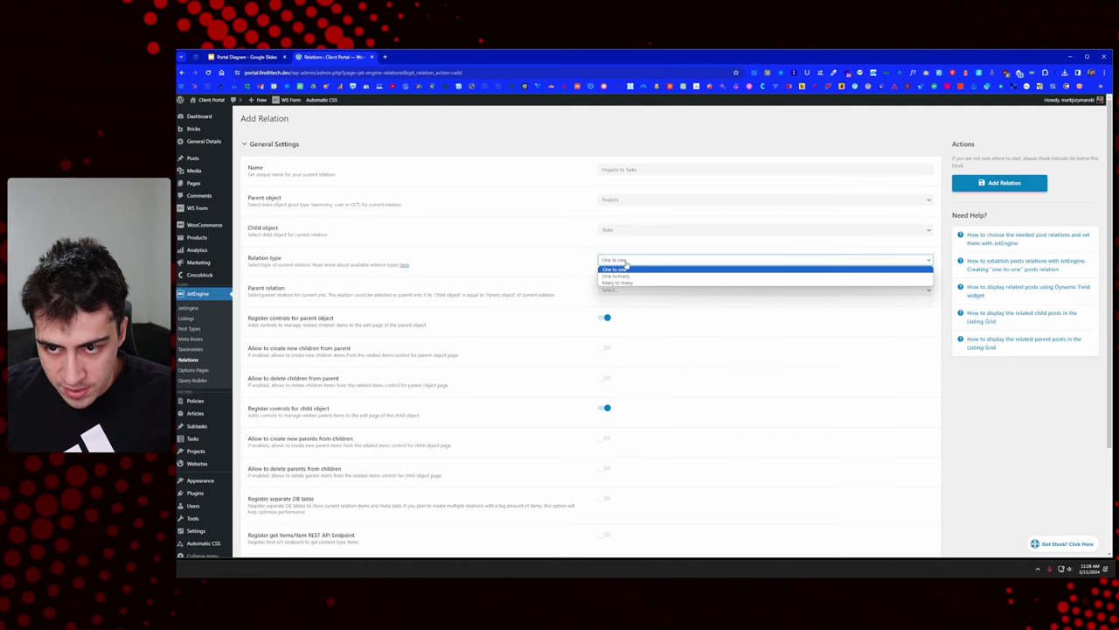
{"action": "left_click", "coordinate": [245, 57]}
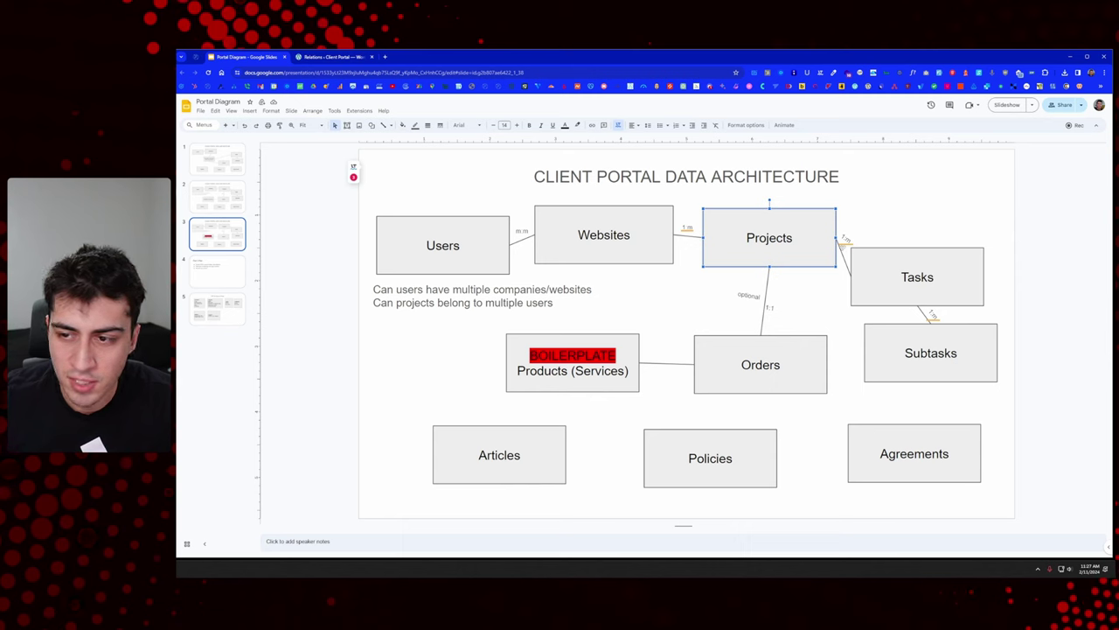
{"action": "left_click", "coordinate": [854, 256]}
{"action": "left_click_drag", "start_coordinate": [698, 200], "coordinate": [997, 312]}
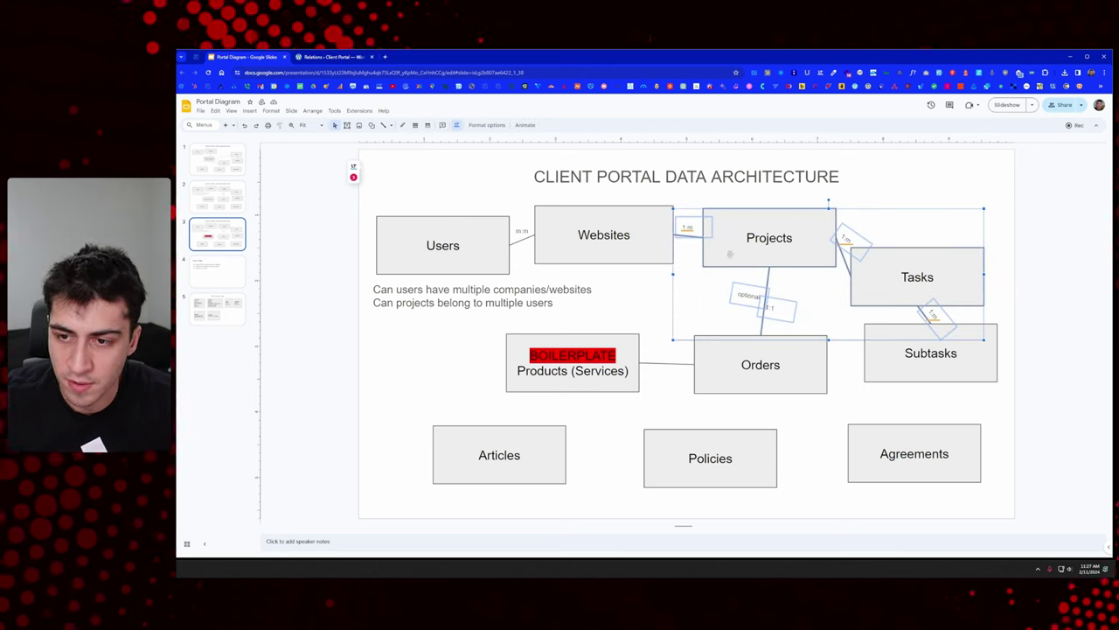
{"action": "left_click", "coordinate": [917, 182]}
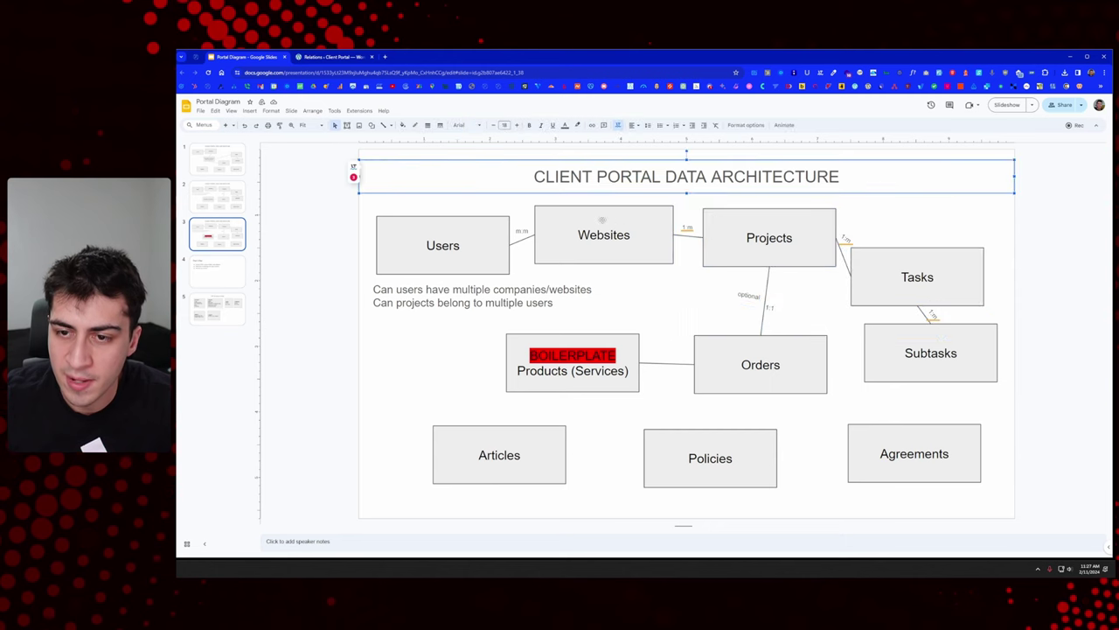
{"action": "left_click_drag", "start_coordinate": [838, 199], "coordinate": [544, 287]}
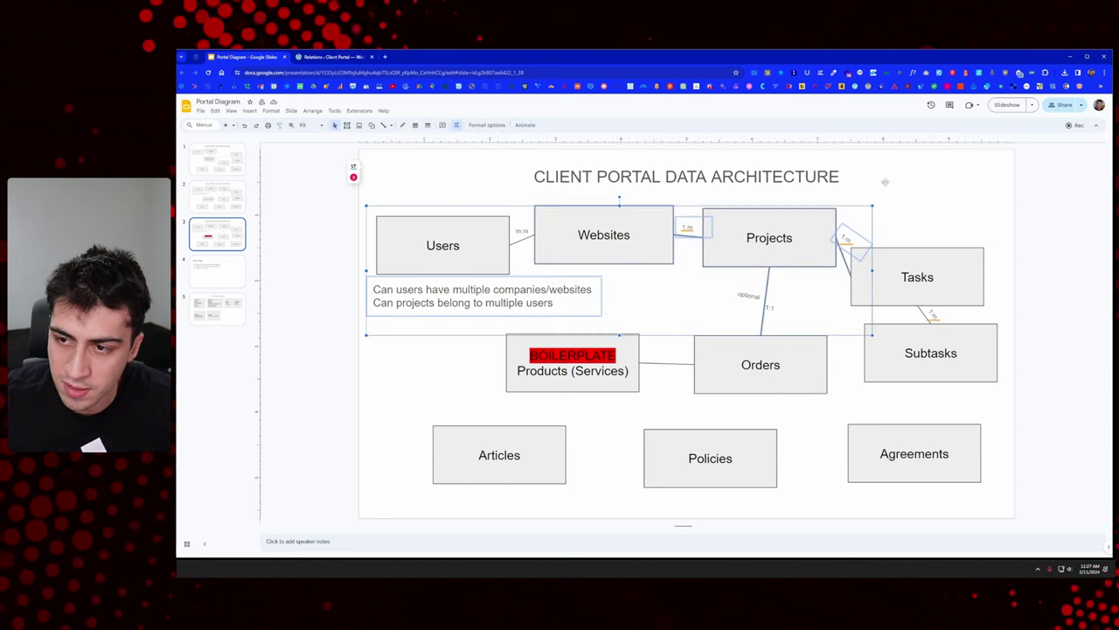
{"action": "left_click_drag", "start_coordinate": [624, 336], "coordinate": [620, 280]}
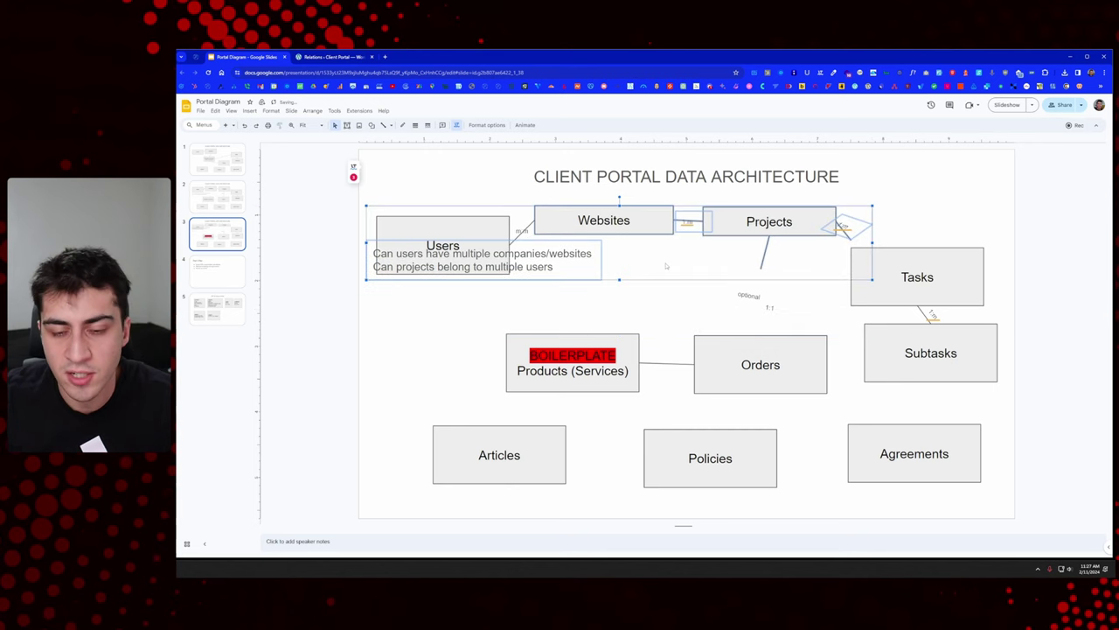
{"action": "key", "text": "ctrl+z"}
{"action": "left_click", "coordinate": [977, 191]}
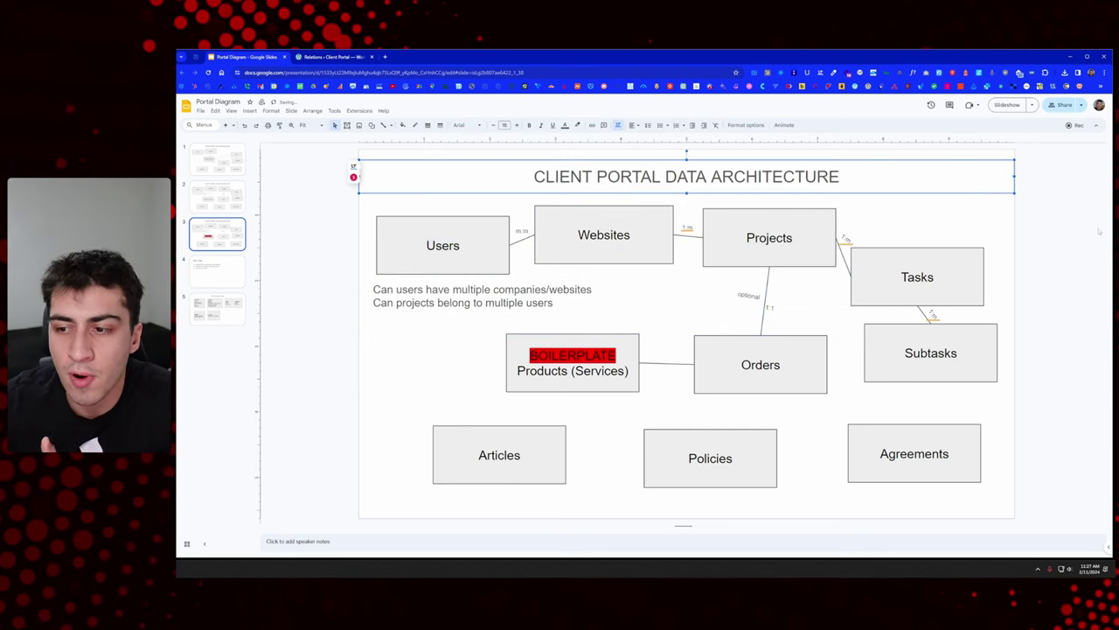
Step: Back in JetEngine, set the Projects to Tasks relation's type to One to many and its parent relation to Websites to Projects
{"action": "left_click", "coordinate": [379, 56]}
{"action": "left_click", "coordinate": [632, 262]}
{"action": "left_click", "coordinate": [632, 276]}
{"action": "left_click", "coordinate": [631, 289]}
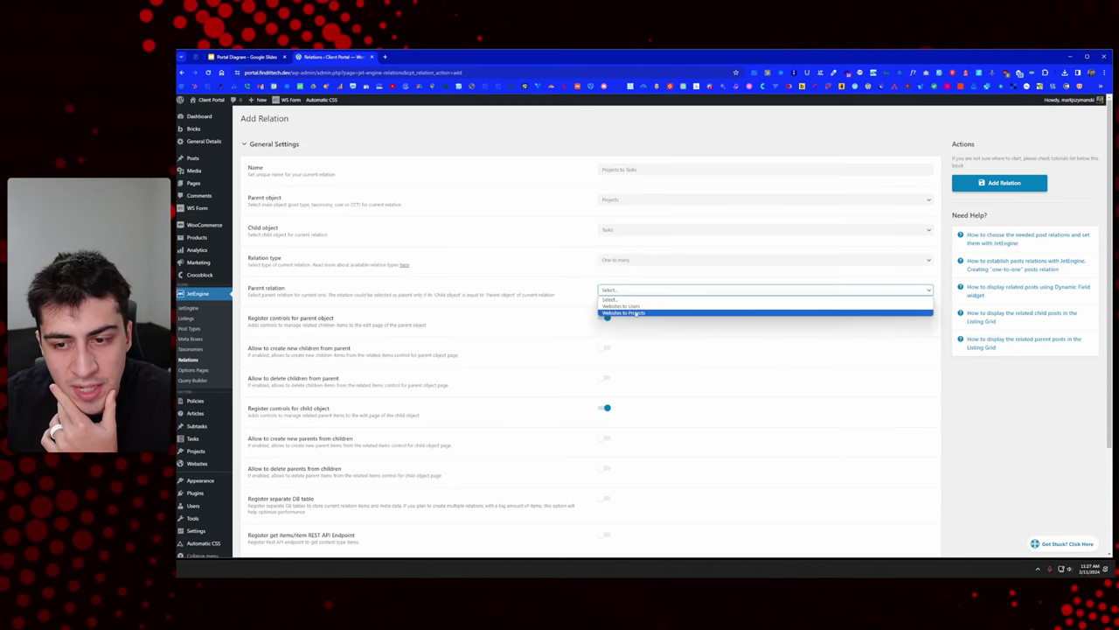
{"action": "left_click", "coordinate": [647, 314]}
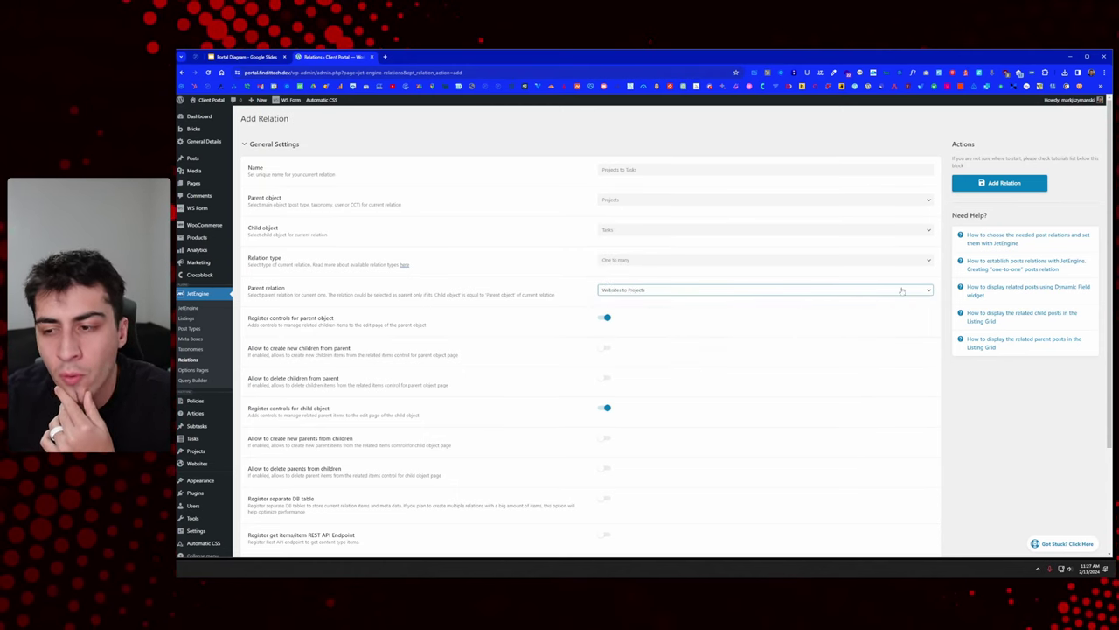
Step: Add the Projects to Tasks relation, review its settings and save them with an update
{"action": "left_click", "coordinate": [993, 182]}
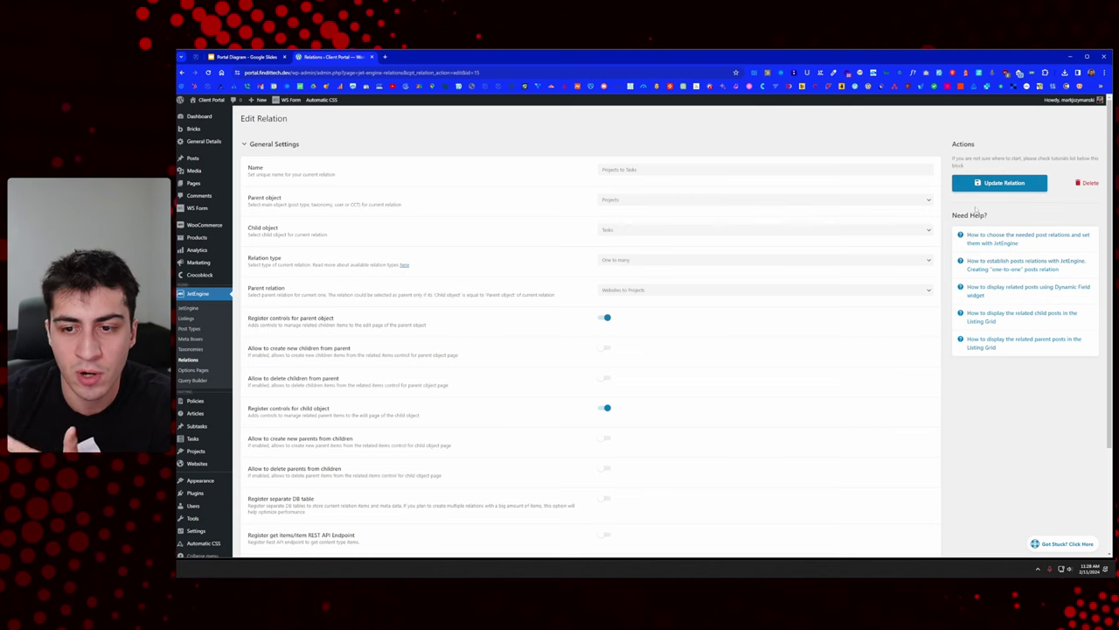
{"action": "scroll", "coordinate": [987, 191], "scroll_direction": "down", "scroll_amount": 5}
{"action": "scroll", "coordinate": [988, 185], "scroll_direction": "up", "scroll_amount": 5}
{"action": "left_click", "coordinate": [987, 184]}
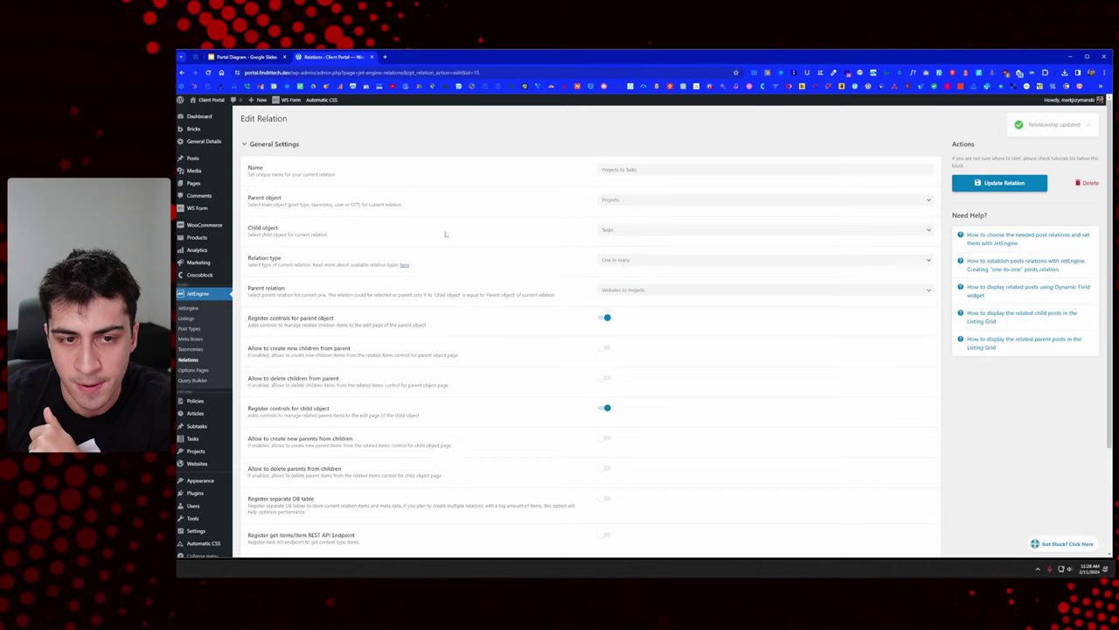
Step: Consult the Tasks and Subtasks link in the Google Slides portal diagram
{"action": "left_click", "coordinate": [247, 56]}
{"action": "left_click", "coordinate": [930, 359]}
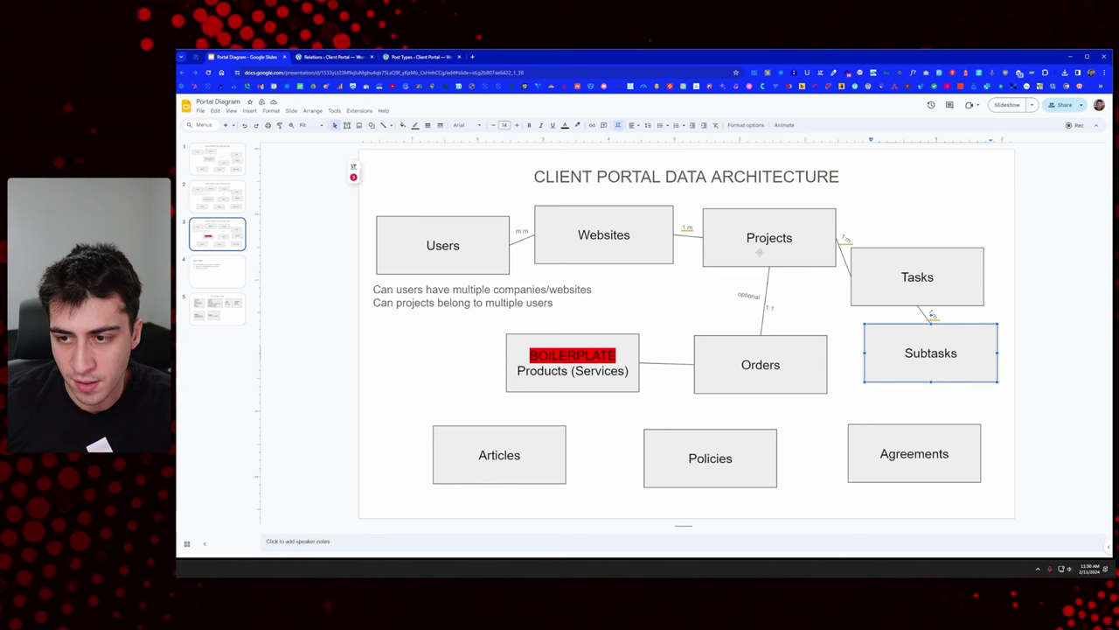
{"action": "key", "text": "Escape"}
{"action": "key", "text": "Escape"}
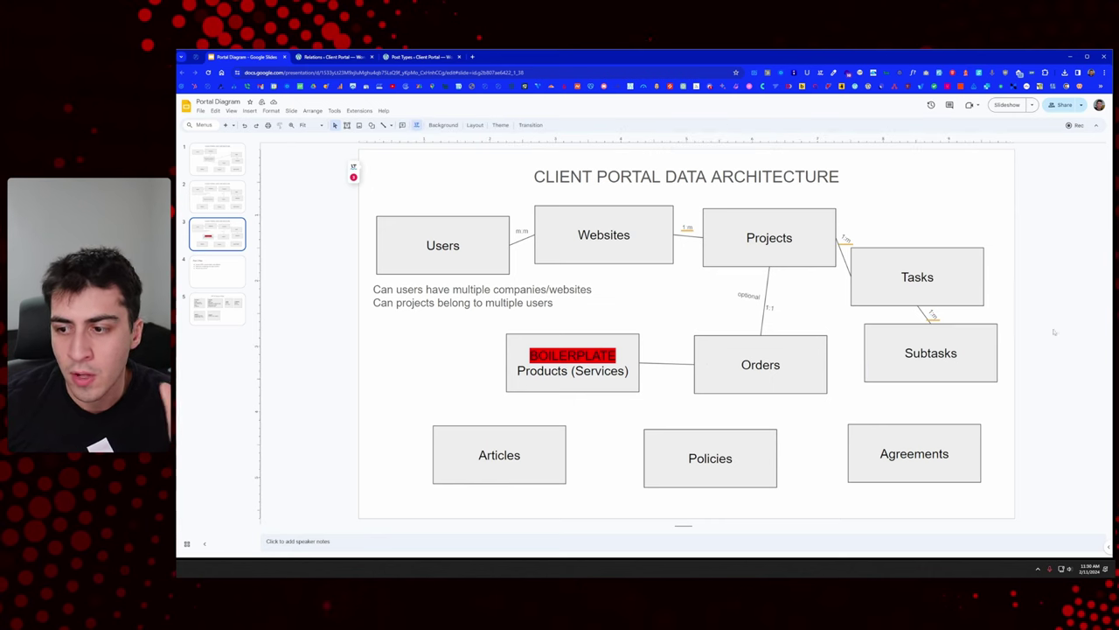